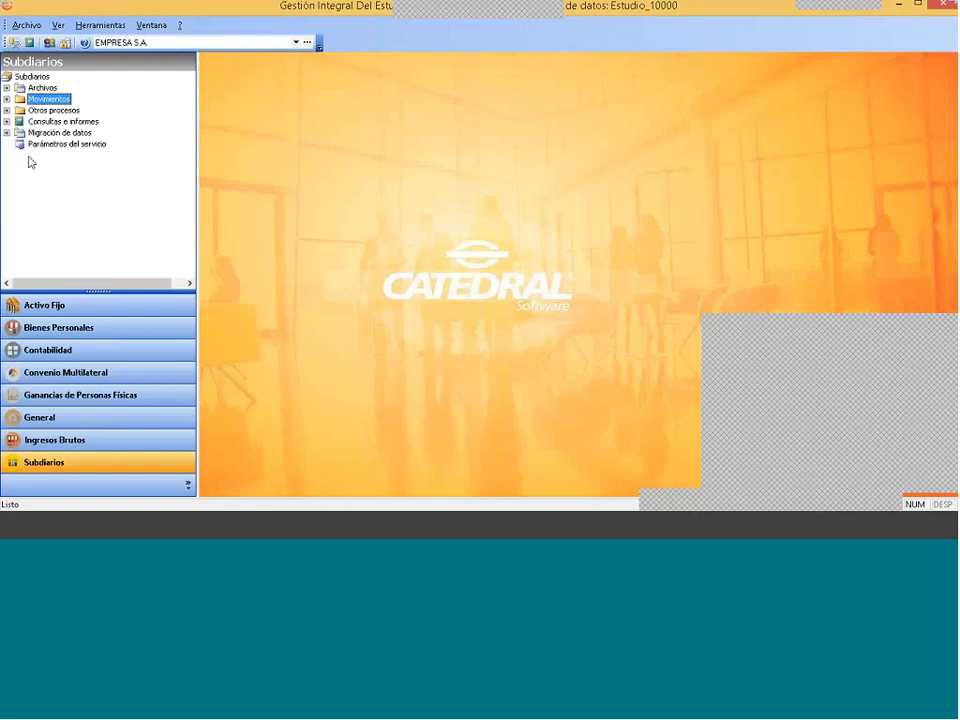
- Switch to the Word document and review the October 2017 purchase exercises, from the merchandise invoice through the editorial purchase
left_click(203, 528)
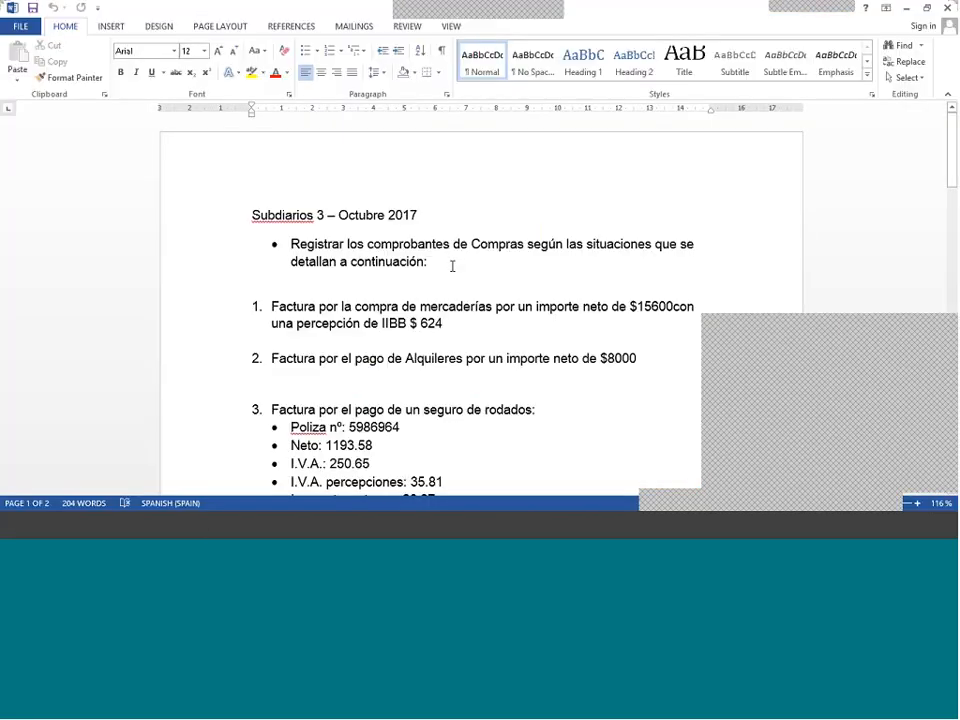
scroll(452, 266, "down", 1)
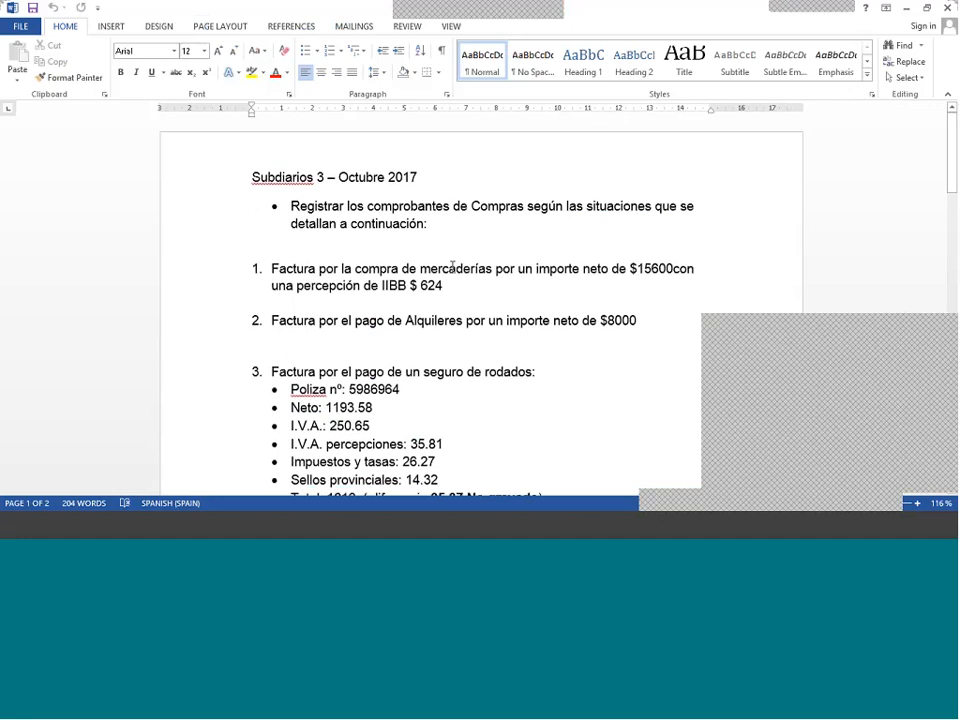
scroll(452, 268, "down", 3)
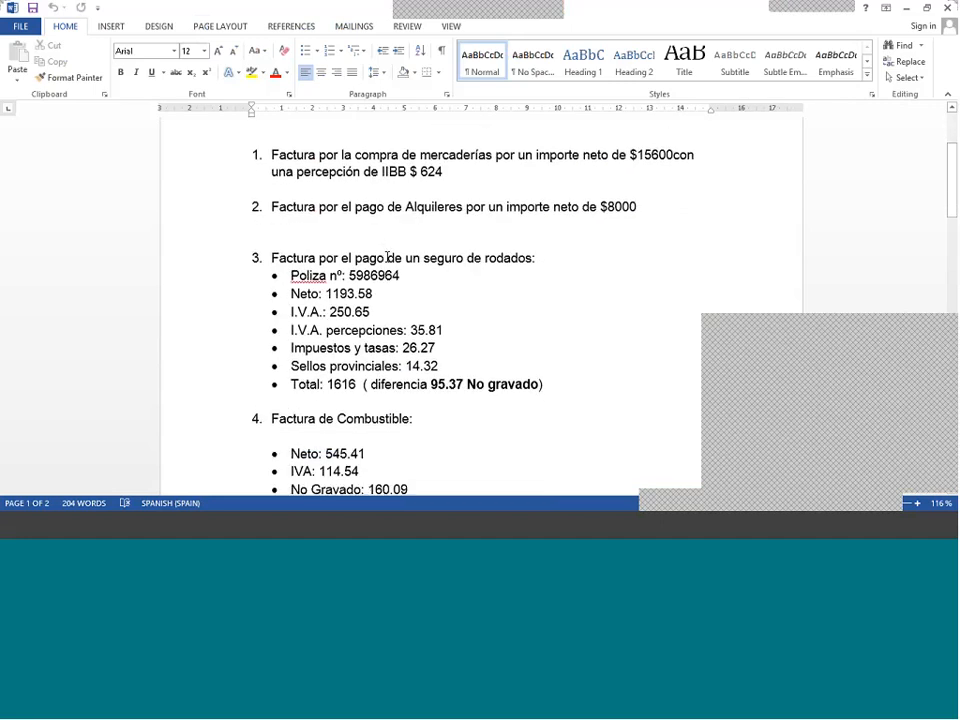
scroll(388, 260, "down", 2)
scroll(388, 262, "down", 6)
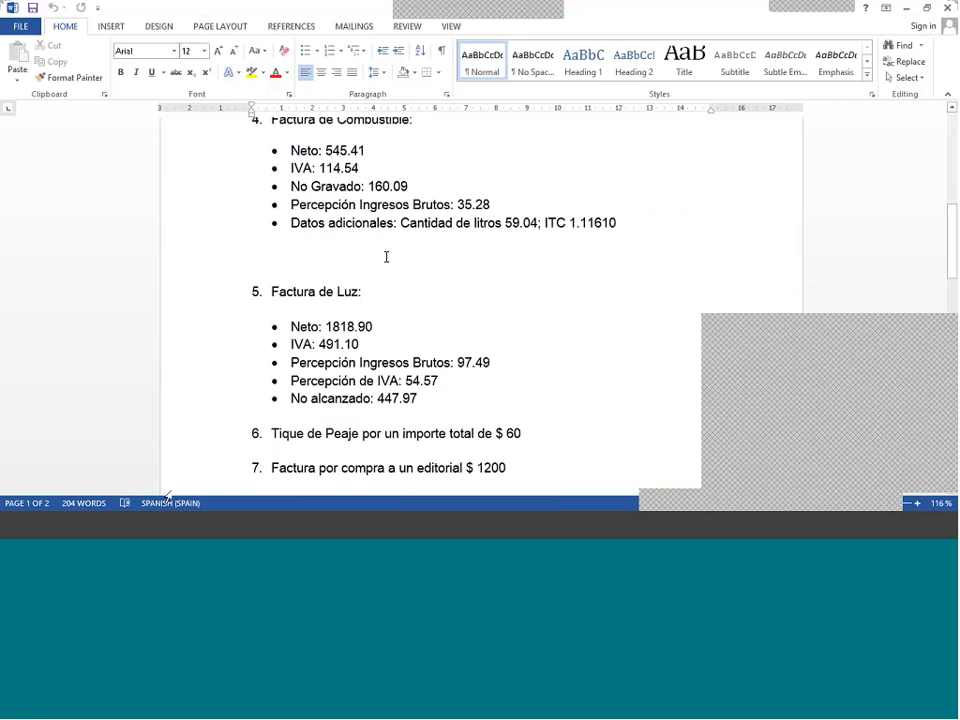
scroll(420, 314, "up", 7)
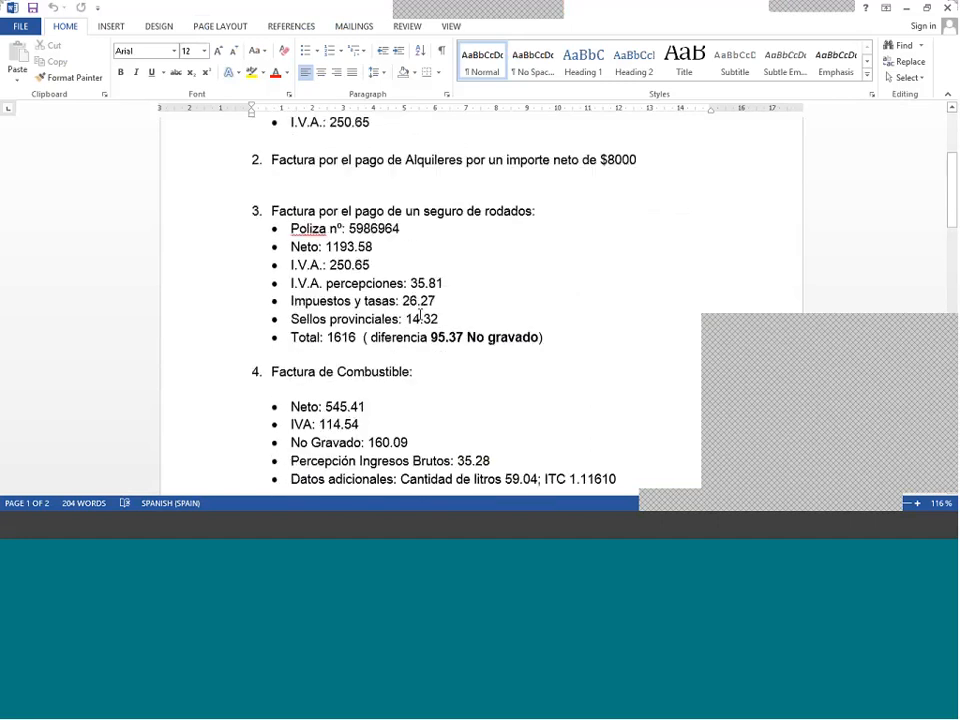
scroll(421, 314, "up", 4)
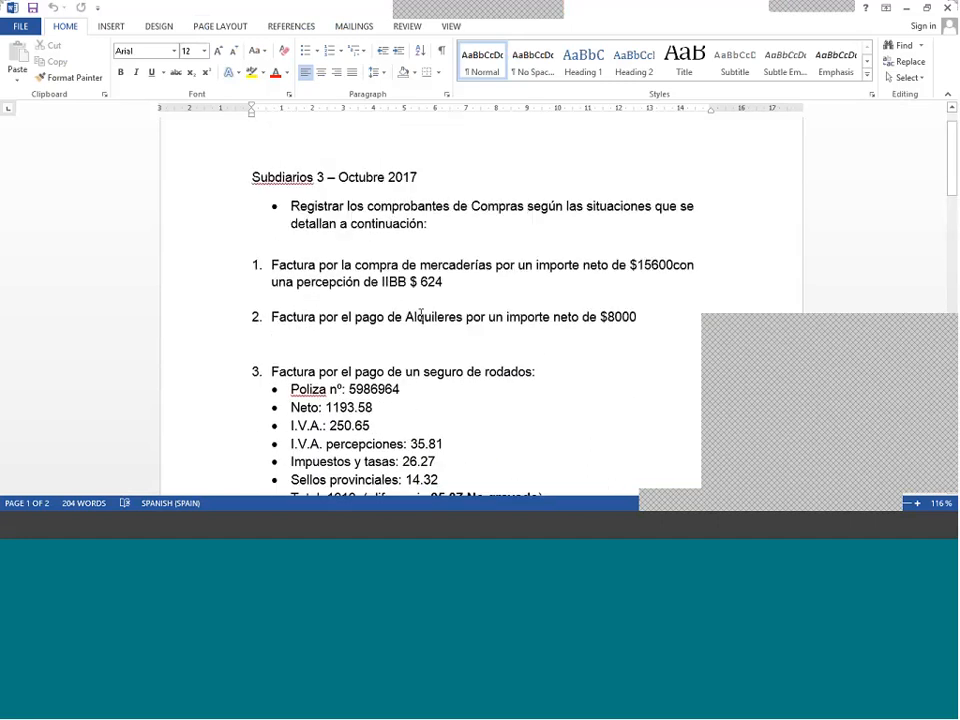
scroll(421, 315, "down", 3)
scroll(421, 315, "down", 3)
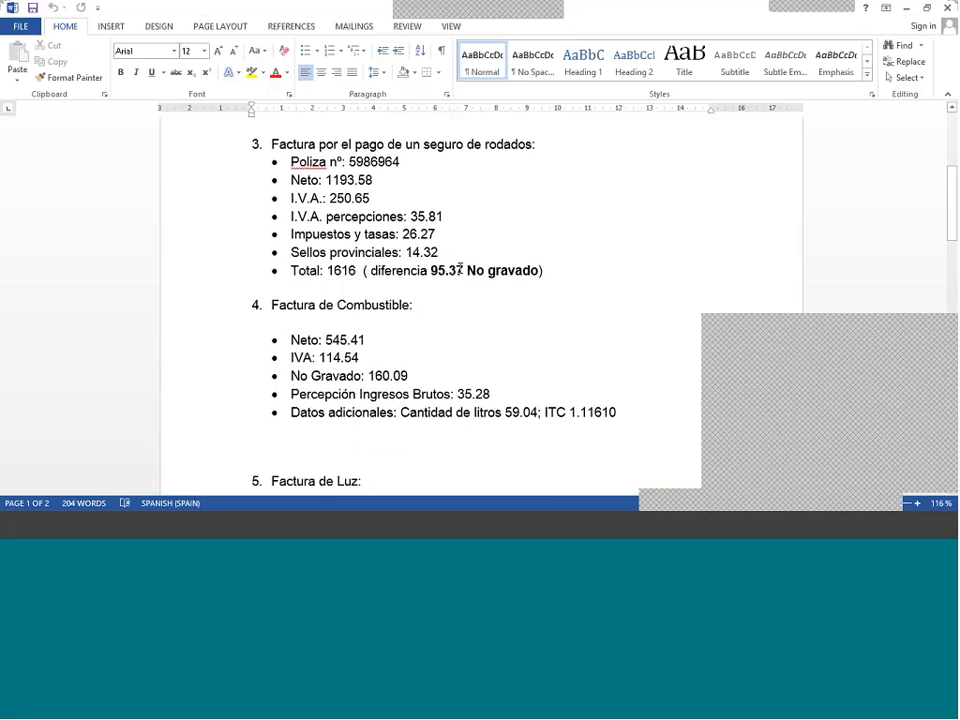
- Switch to Catedral, open the Subdiarios purchase import from an xls spreadsheet, and shrink and reposition its window
left_click(158, 512)
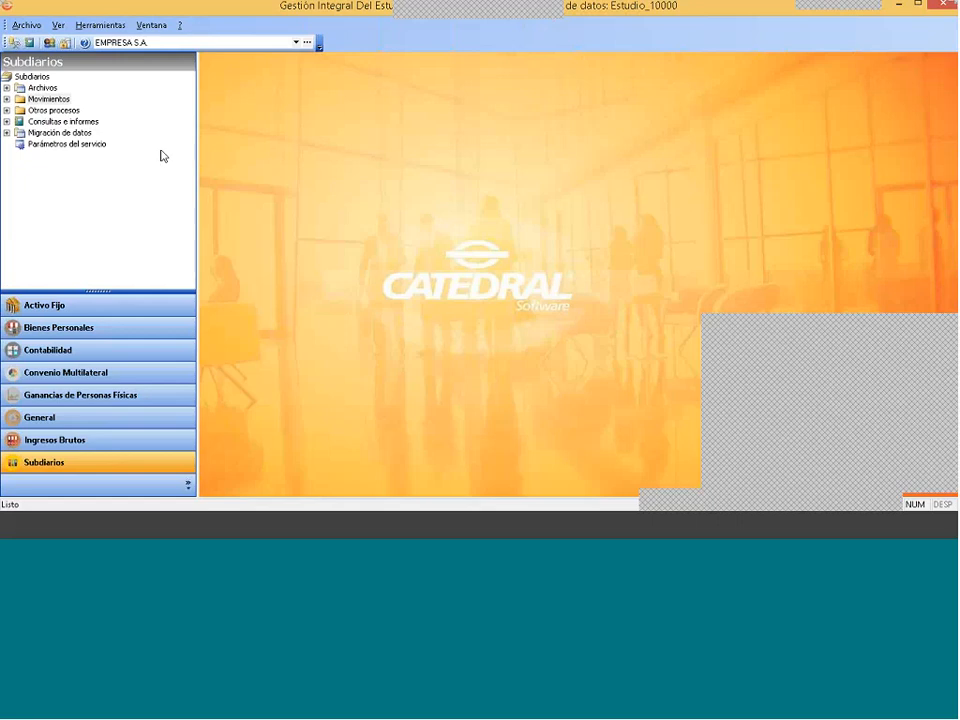
left_click(7, 111)
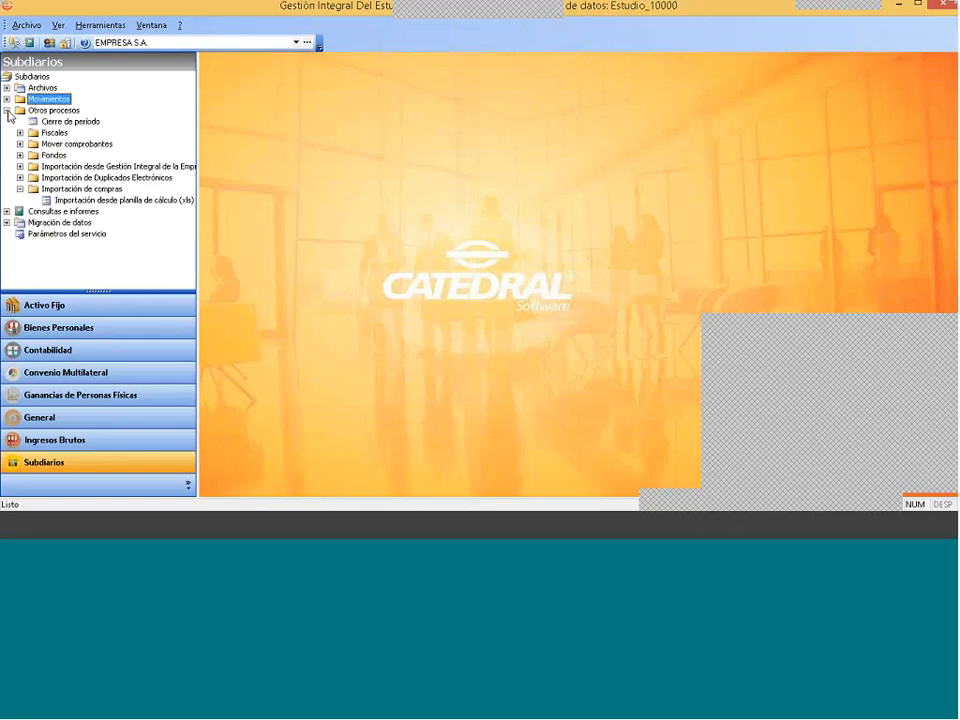
left_click(90, 190)
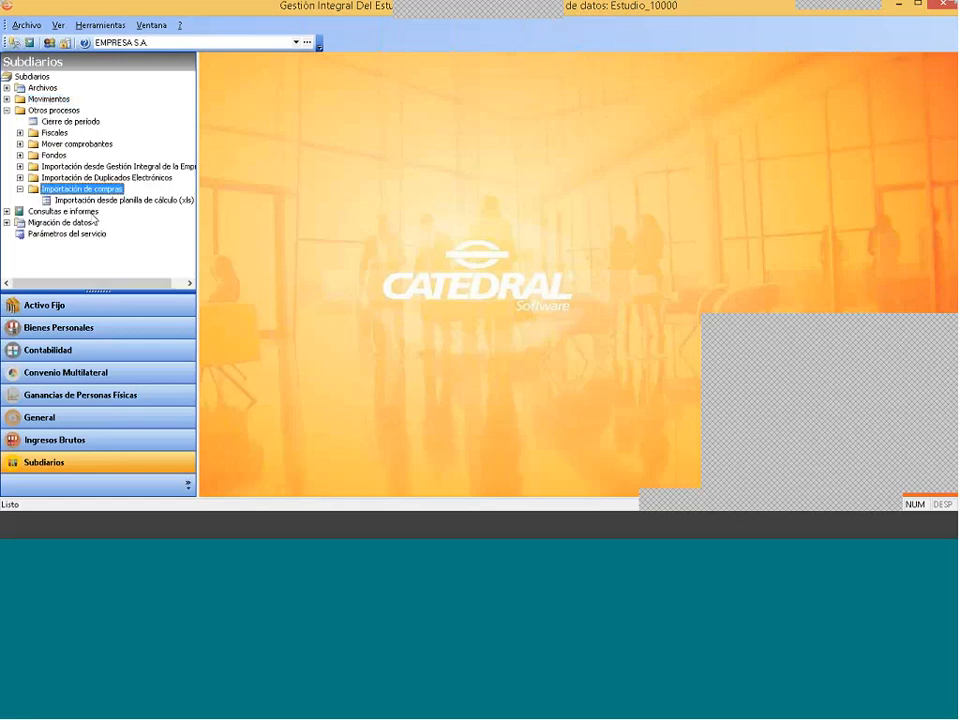
left_click(94, 202)
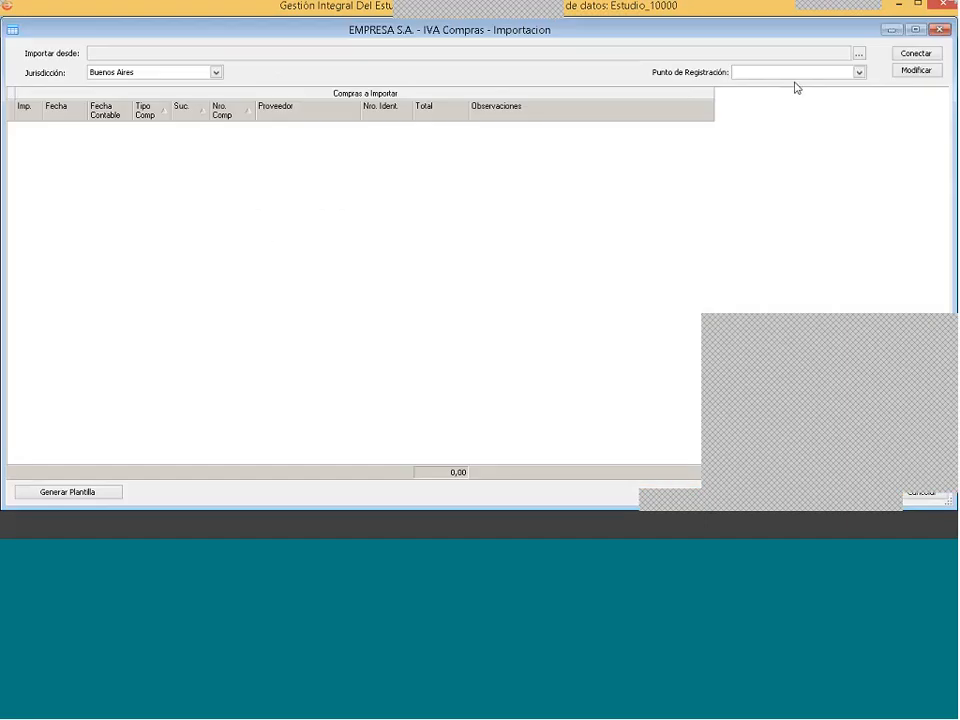
left_click_drag(948, 19, 577, 97)
left_click_drag(356, 112, 544, 56)
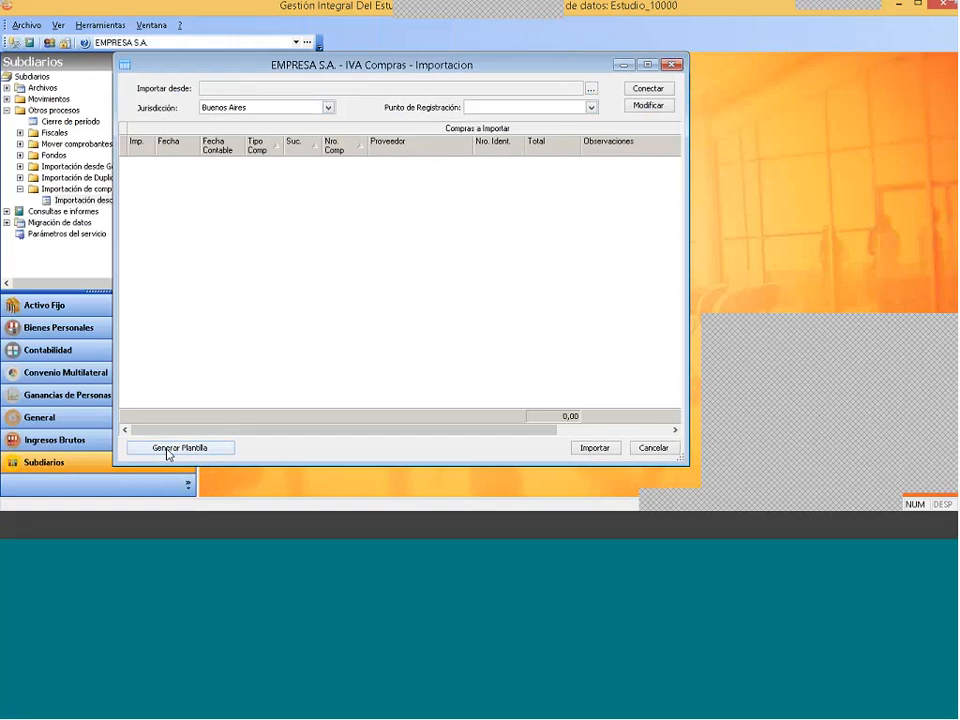
- Generate the purchase import template, accept the file-naming notice, and show the template's Comprobantes sheet
left_click(193, 453)
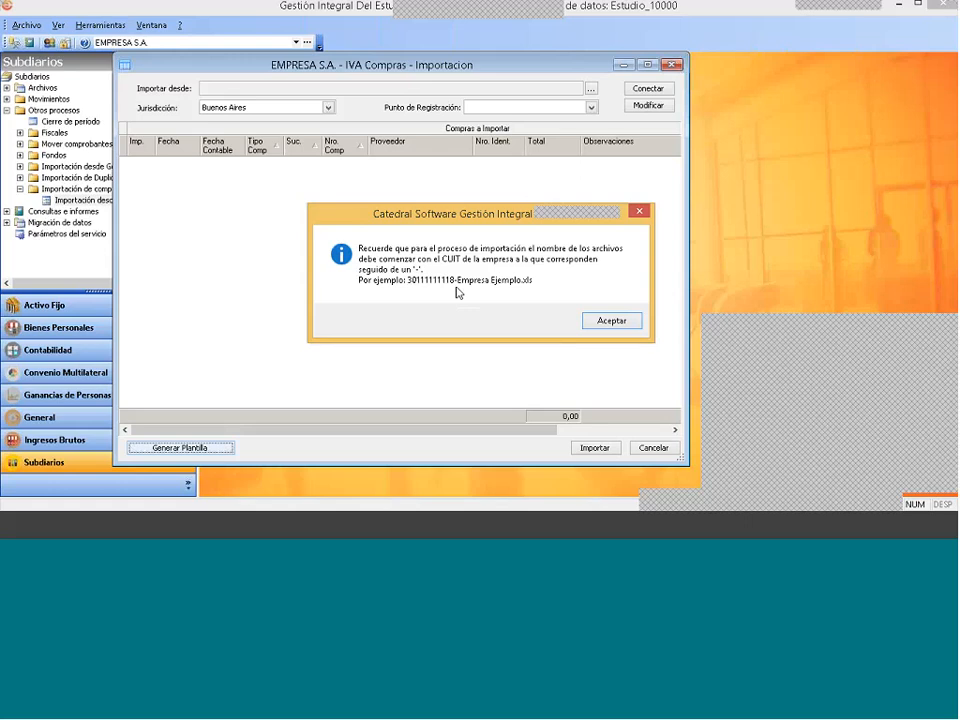
left_click(620, 318)
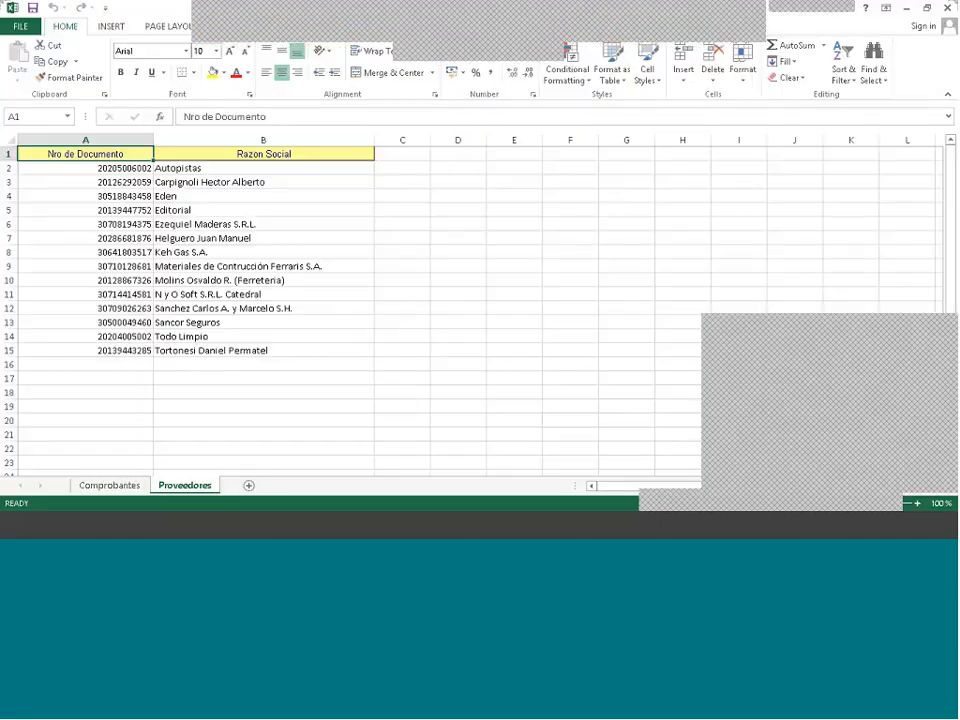
left_click(134, 486)
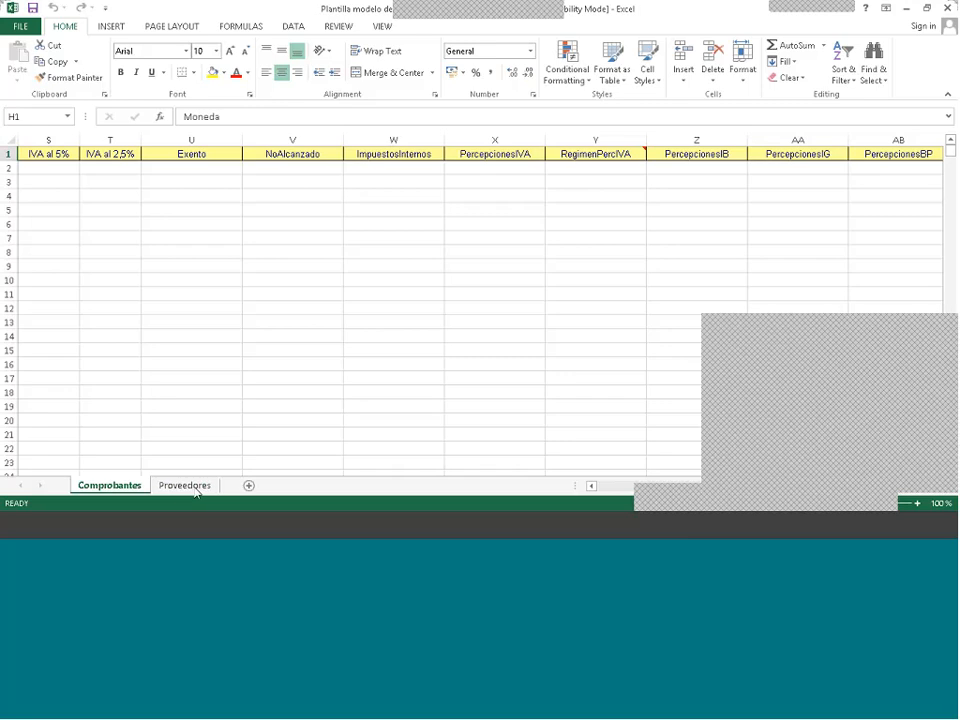
- Examine the supplier list on the Proveedores sheet and the first columns of the Comprobantes sheet
left_click(196, 490)
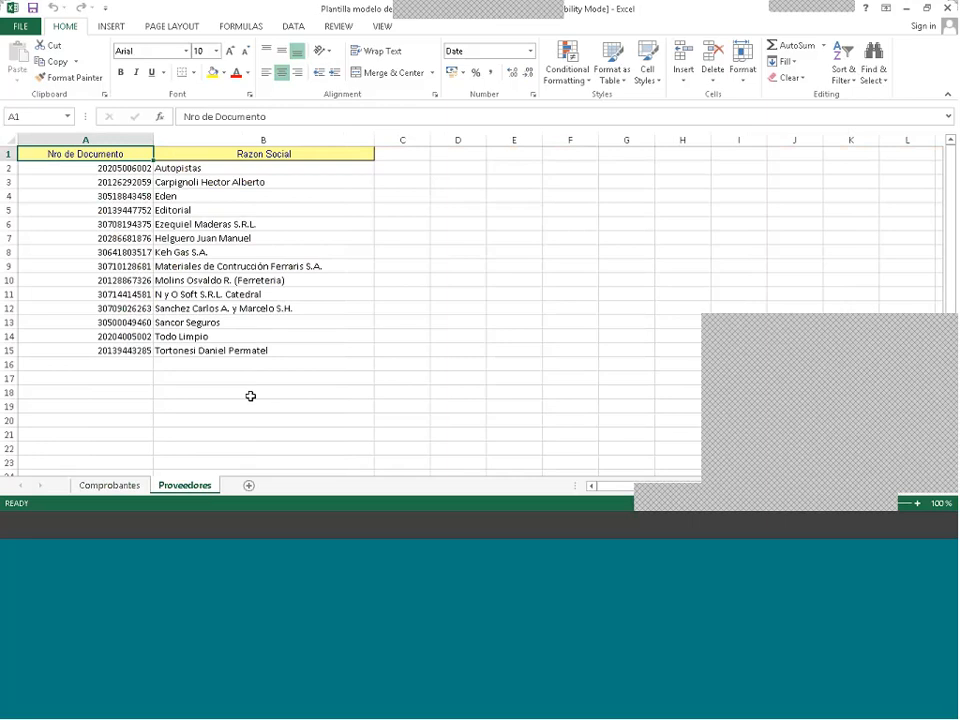
left_click(110, 485)
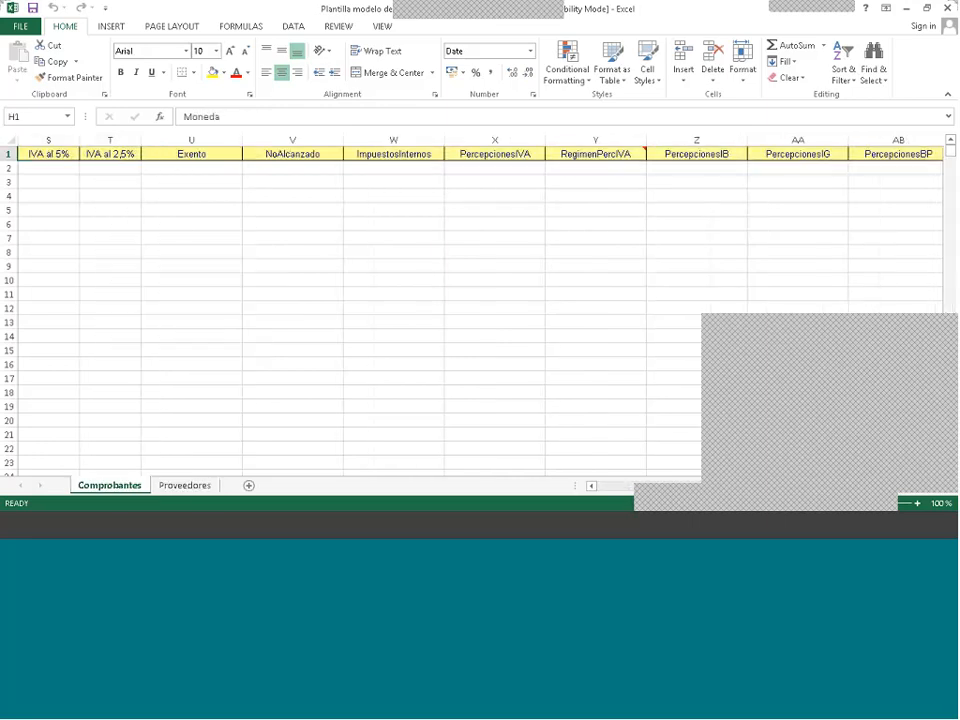
left_click(591, 486)
left_click(591, 488)
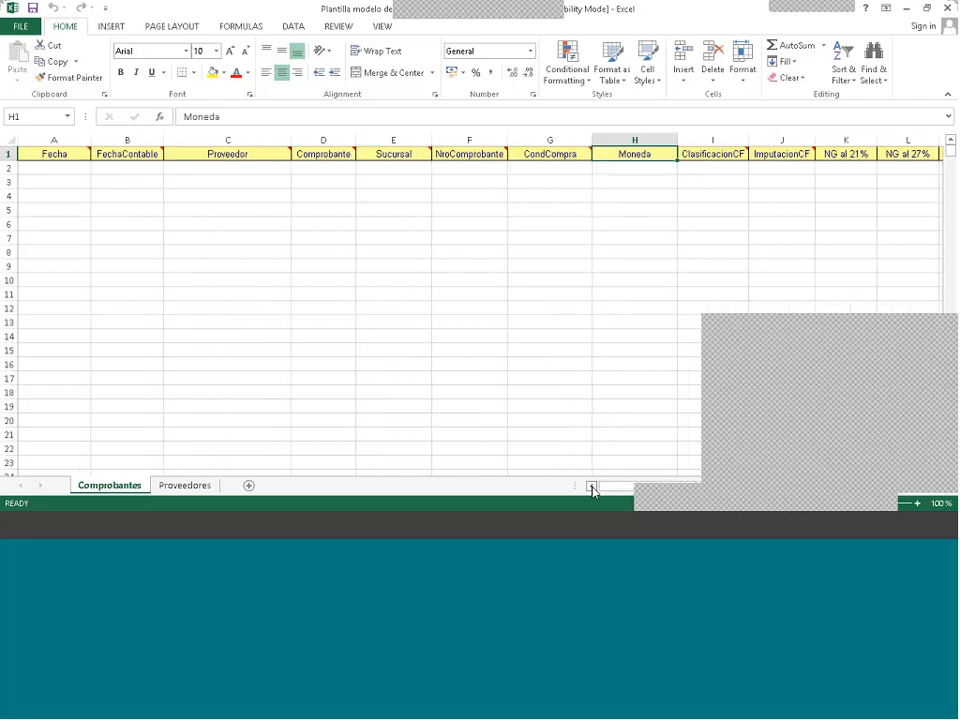
- Copy the supplier document number from cell A3 of the Proveedores sheet into Proveedor cell C2 of the Comprobantes sheet
left_click(212, 168)
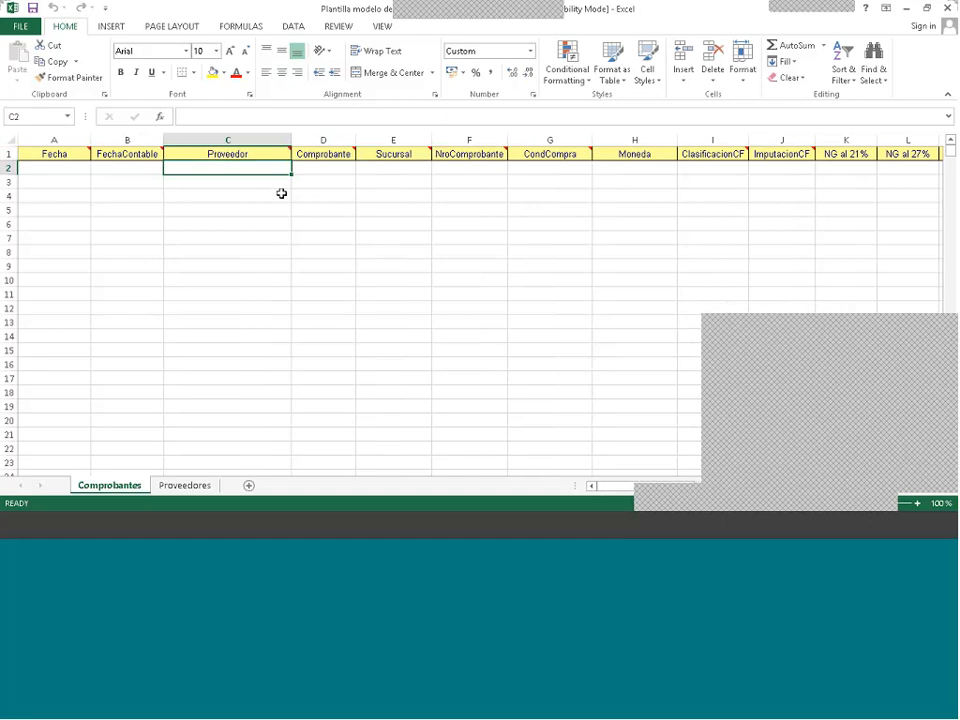
left_click(190, 489)
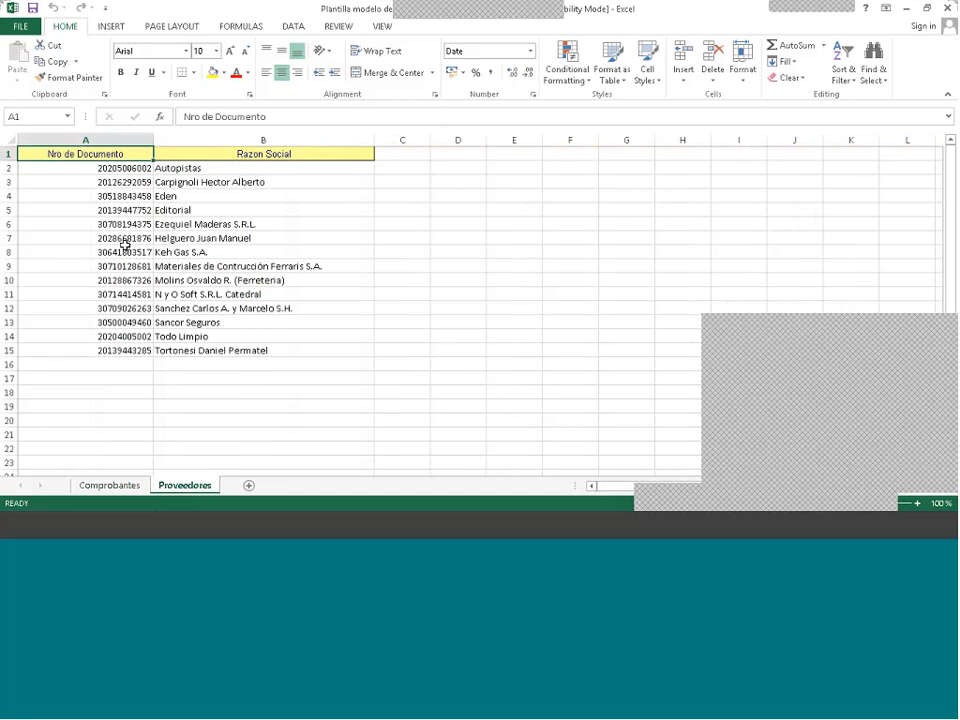
left_click(120, 184)
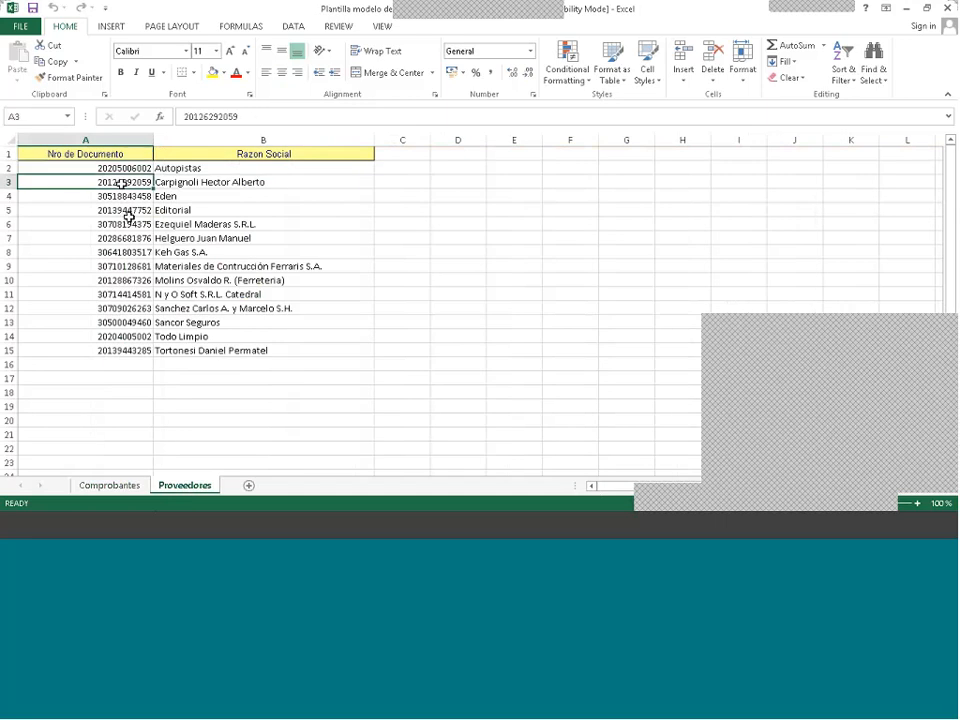
key("ctrl+c")
left_click(128, 488)
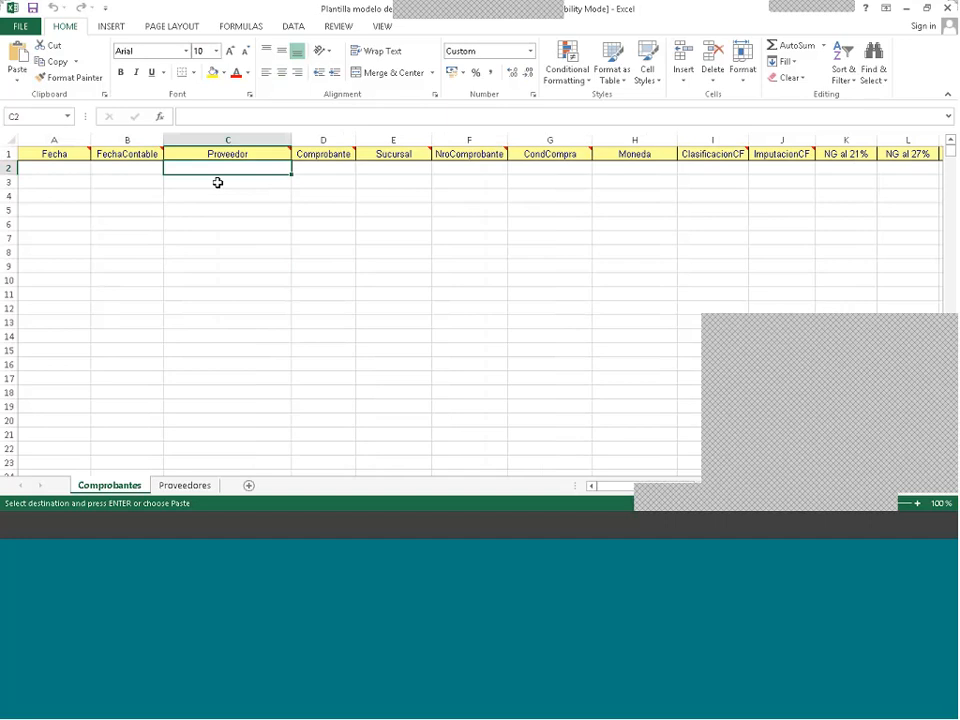
key("ctrl+v")
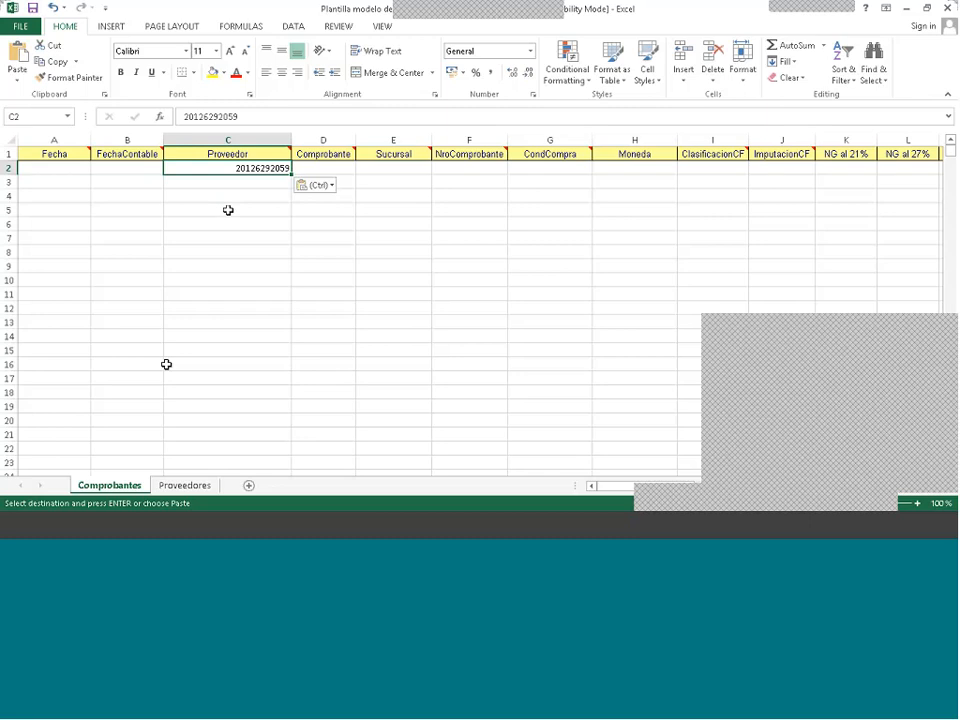
- Browse drive C: in File Explorer to Catedral Software\GestionIntegralDelEstudio6.0, look through its contents, and minimize the window
left_click(57, 526)
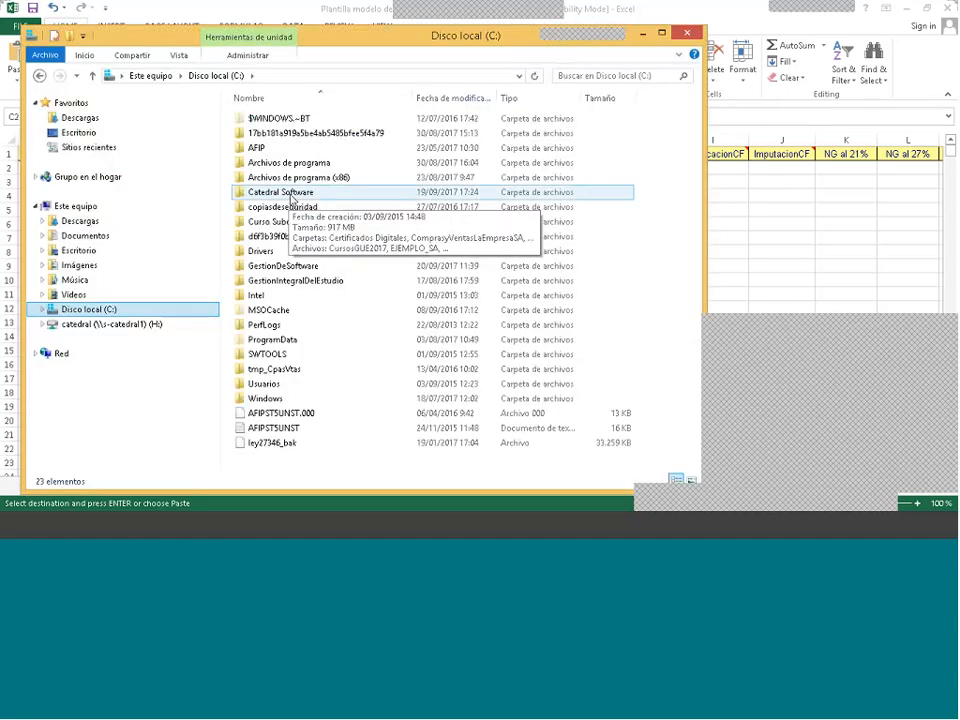
double_click(292, 202)
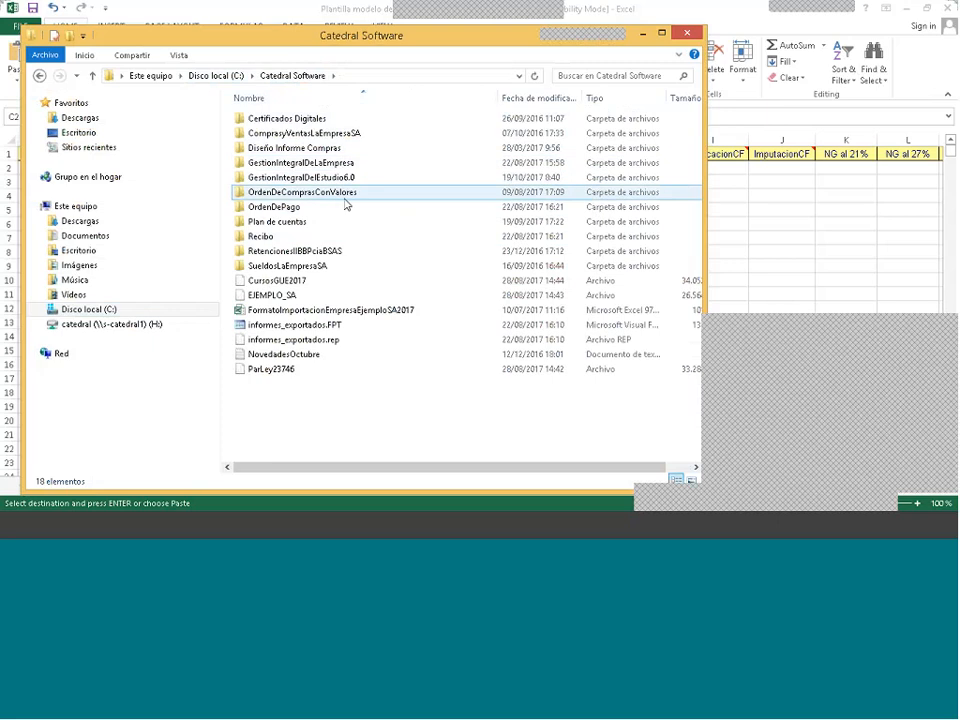
double_click(310, 177)
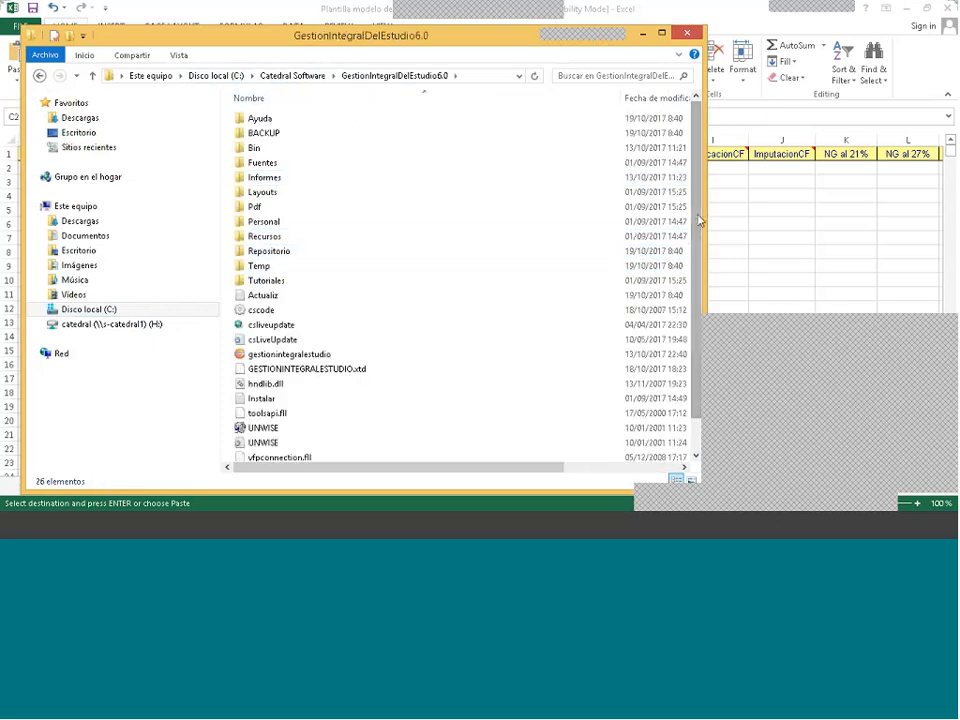
left_click_drag(697, 220, 690, 189)
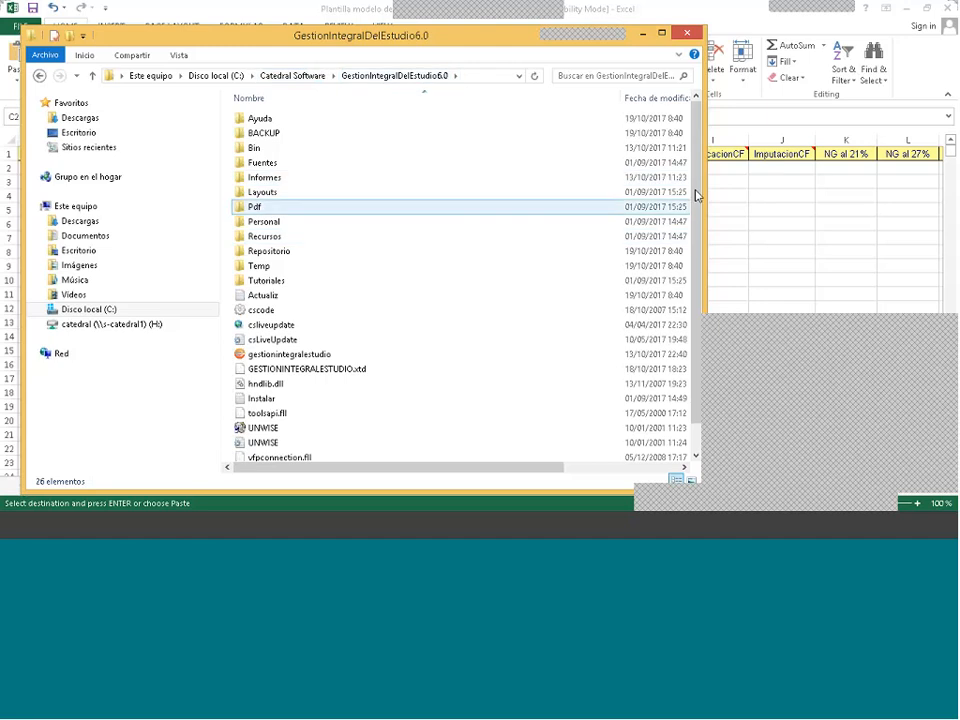
scroll(693, 228, "down", 1)
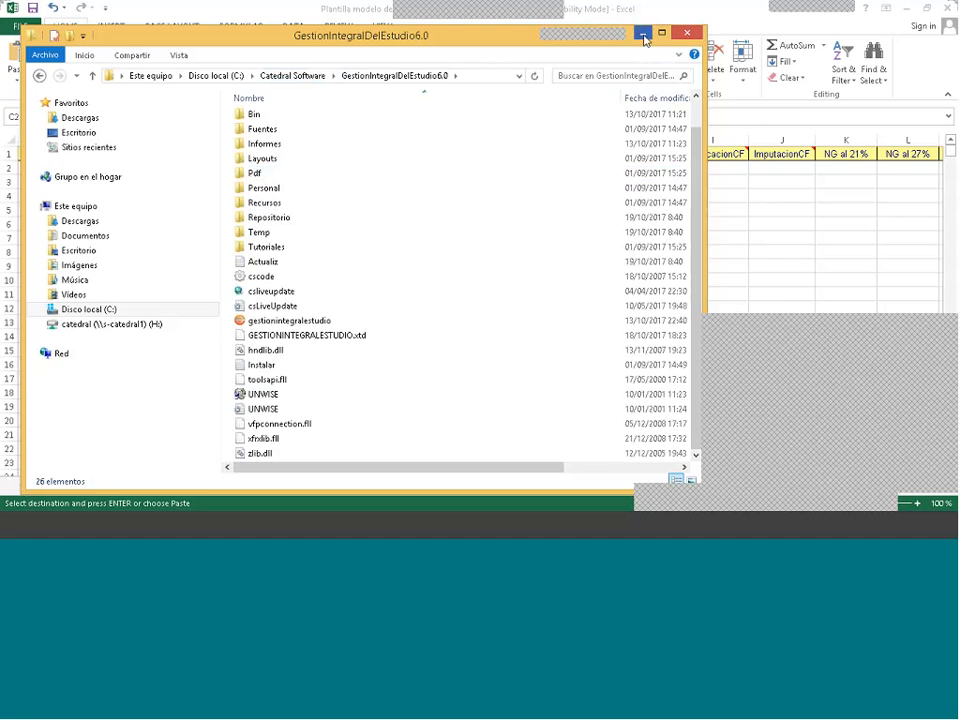
left_click(644, 36)
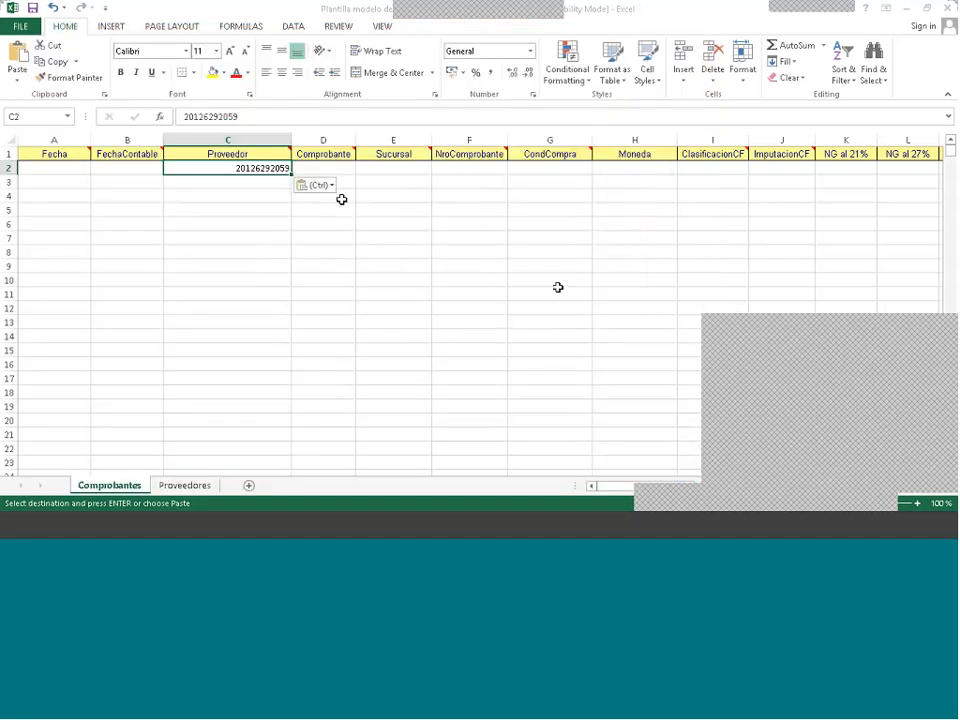
- Select Fecha cell A2, recheck the first purchase invoices in the Word document, and return to the Excel template
left_click(66, 169)
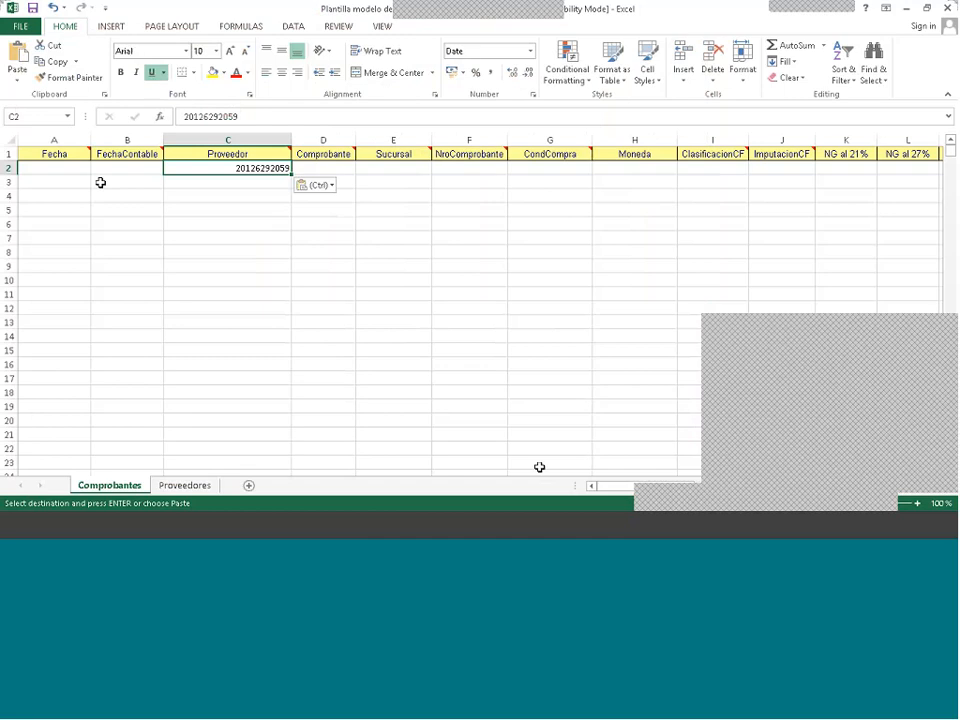
left_click(851, 519)
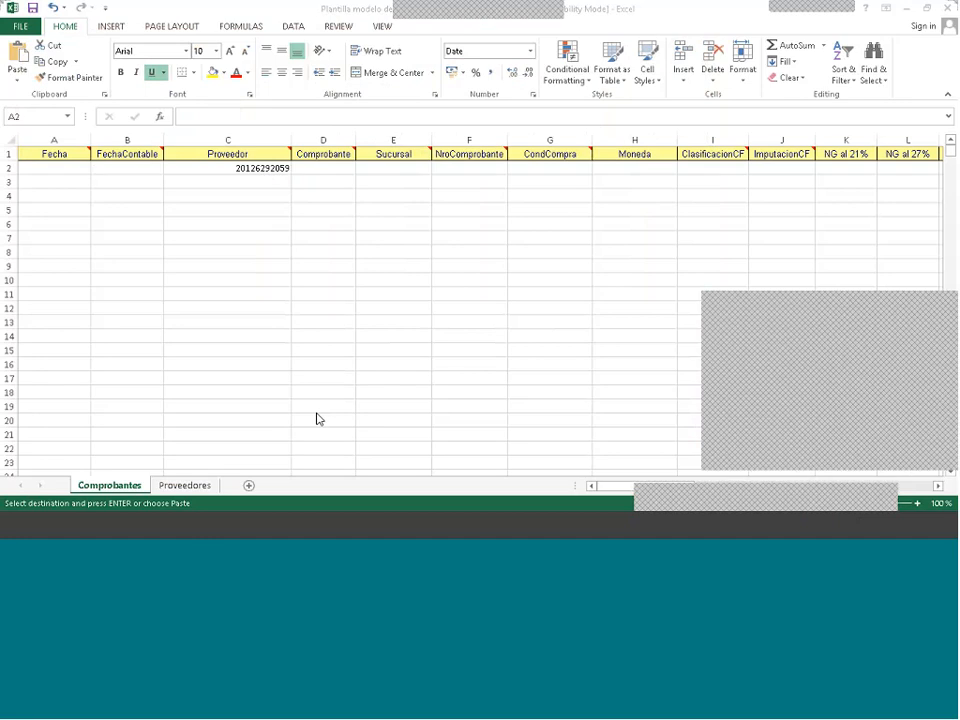
left_click(200, 524)
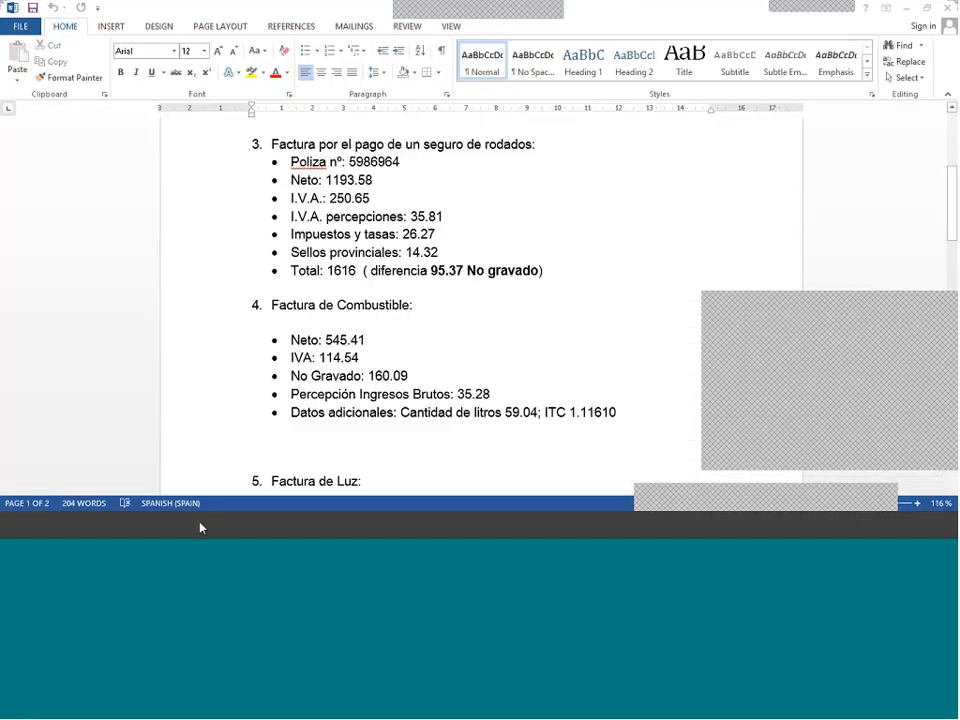
scroll(681, 193, "up", 2)
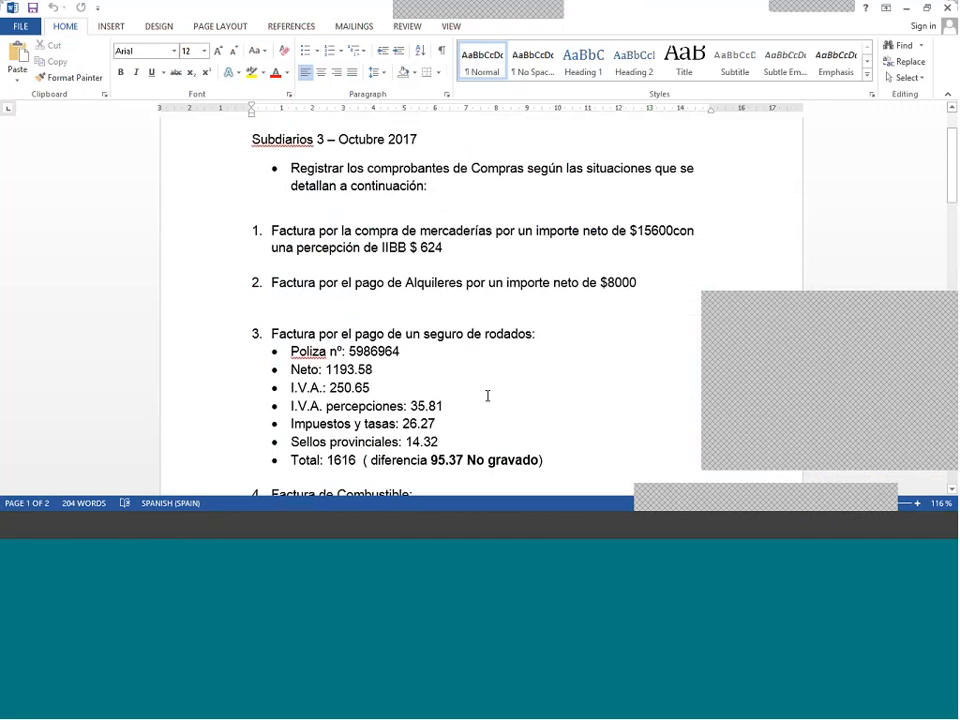
mouse_move(245, 525)
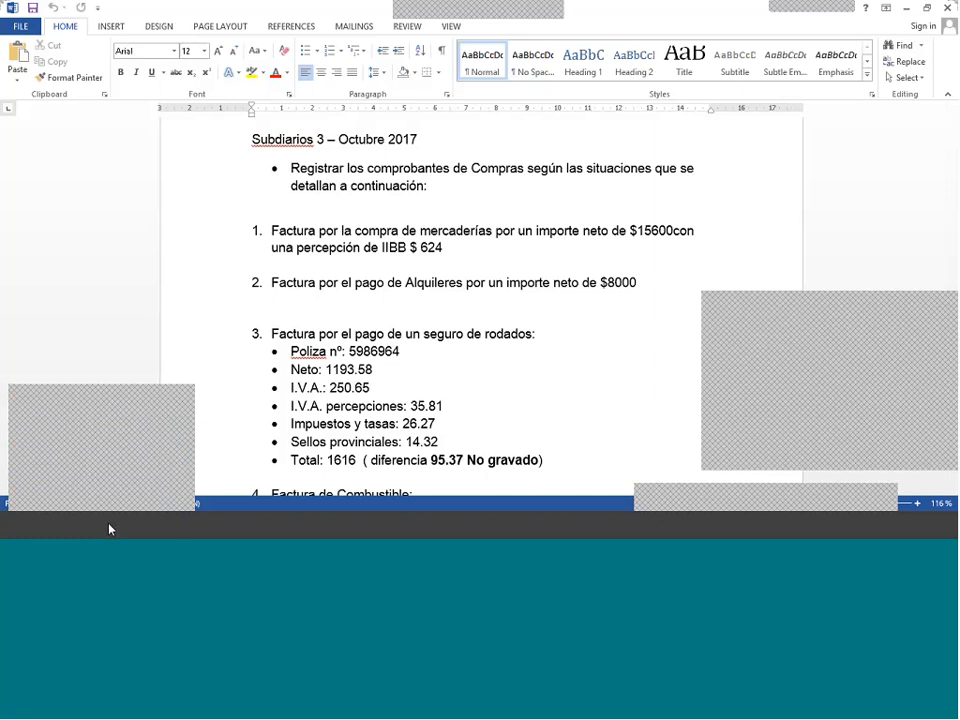
left_click(234, 536)
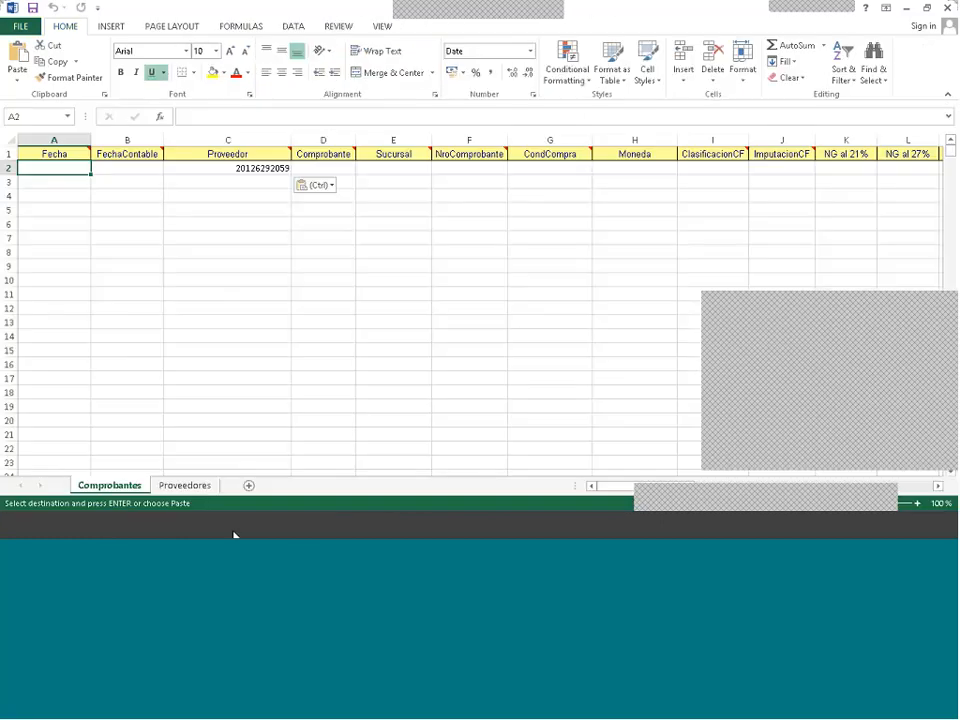
- Recheck the Proveedores sheet and return to Proveedor cell C2 on the Comprobantes sheet
left_click(180, 485)
left_click(140, 487)
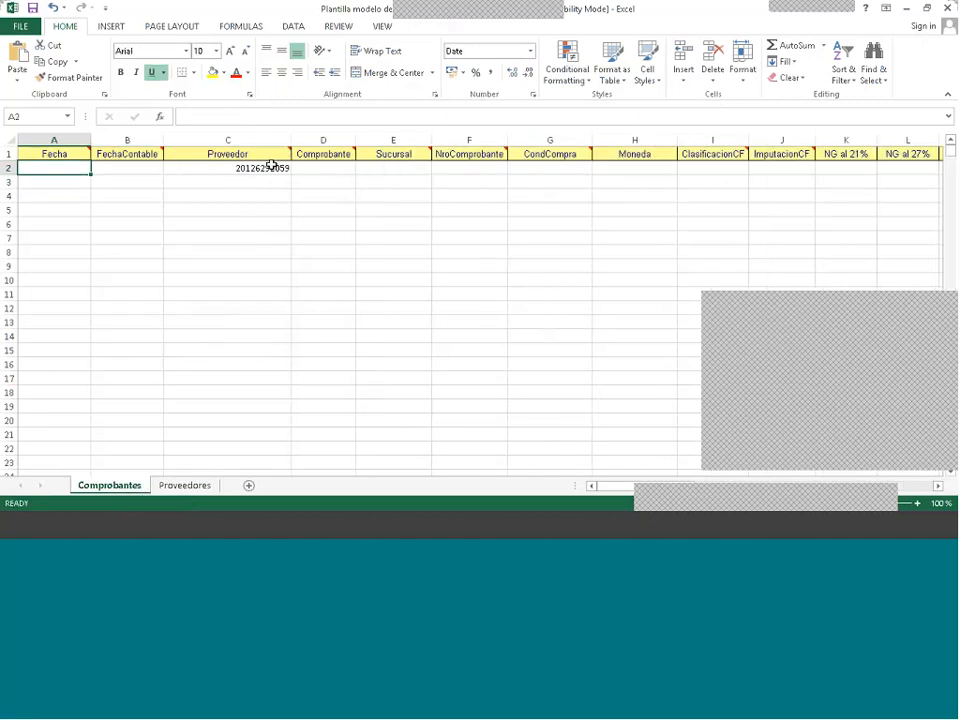
left_click(270, 166)
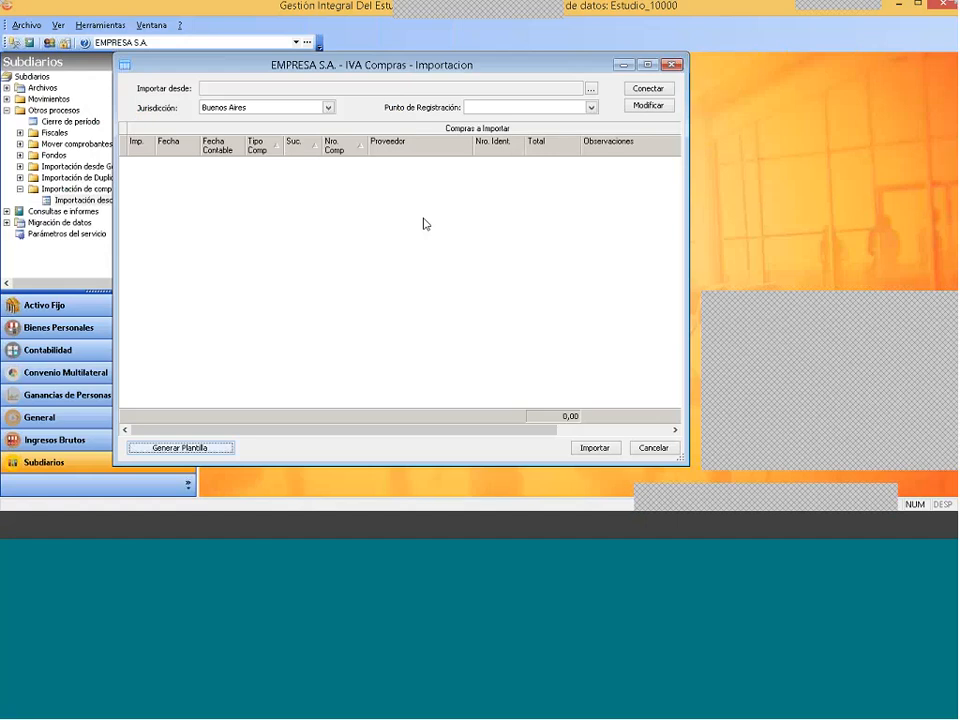
- Switch to Catedral, minimize the purchase import window, and open Administrador de Conceptos from the company's Compras purchase concepts
left_click(622, 64)
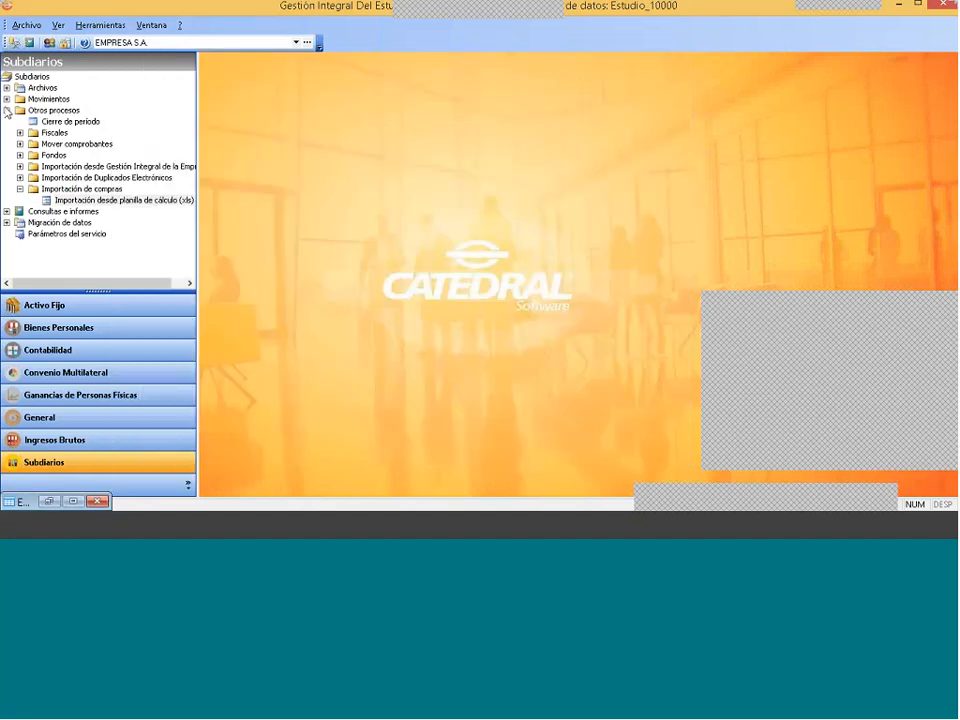
double_click(54, 110)
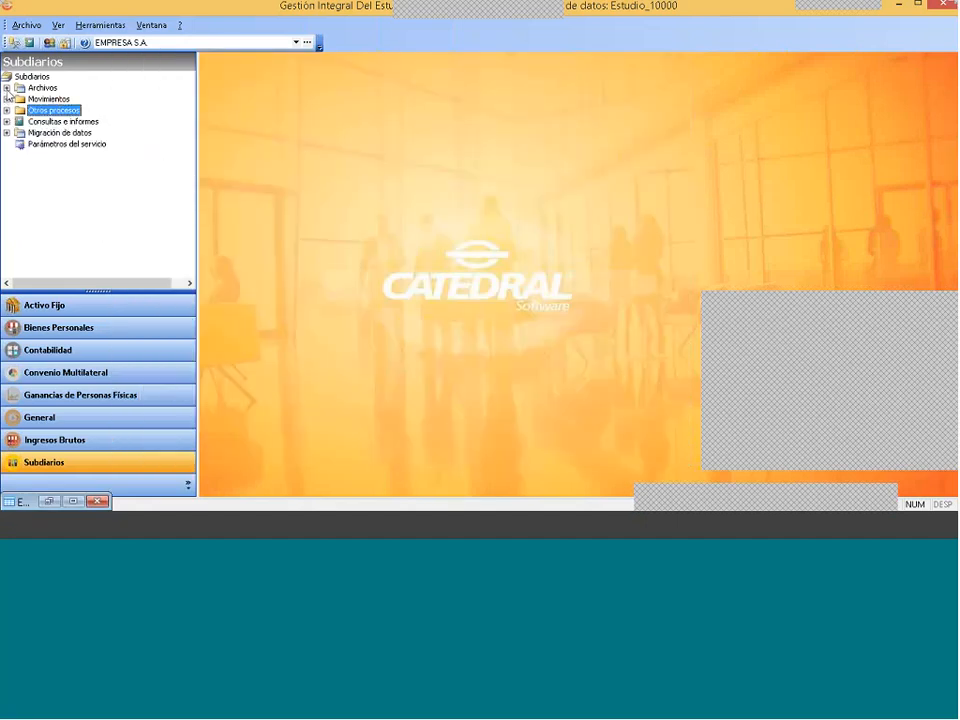
left_click(7, 88)
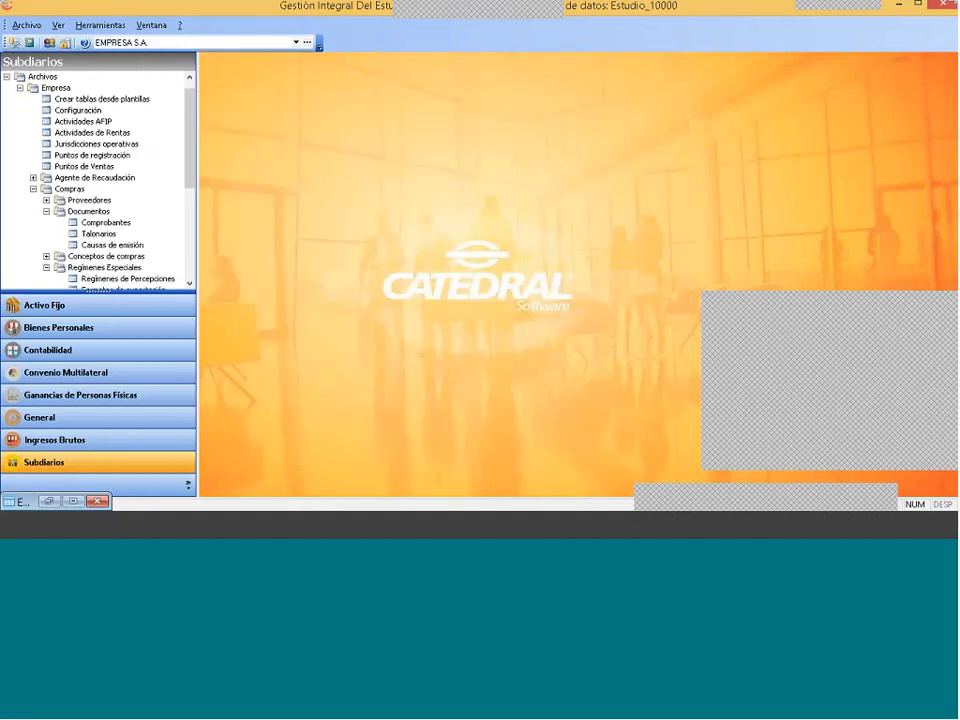
left_click(70, 188)
key("Down")
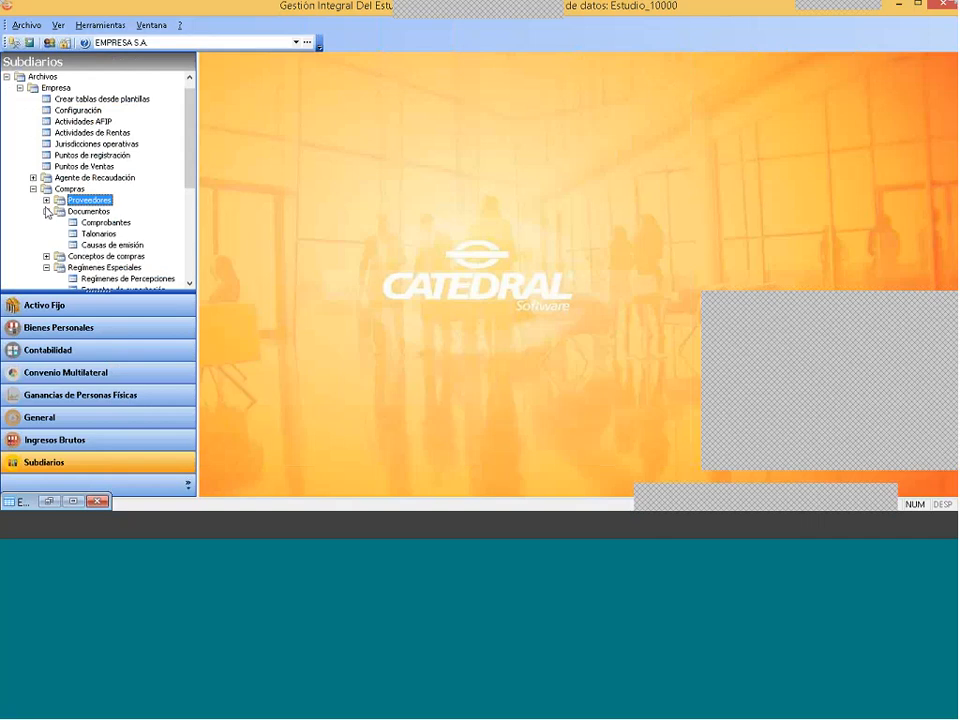
left_click(46, 211)
key("Down")
key("Down")
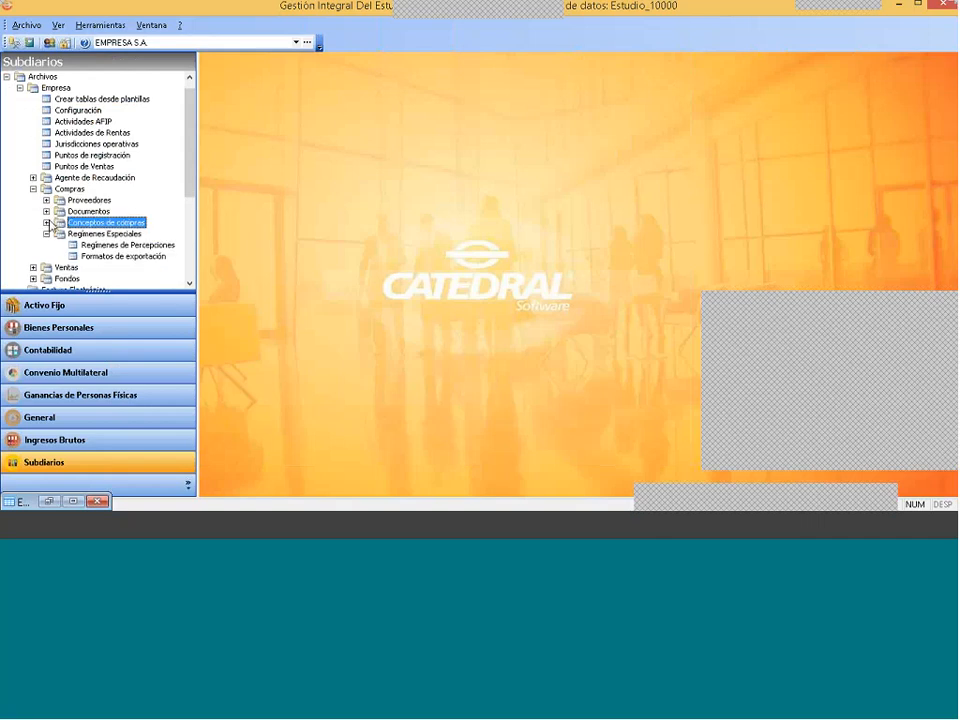
left_click(47, 223)
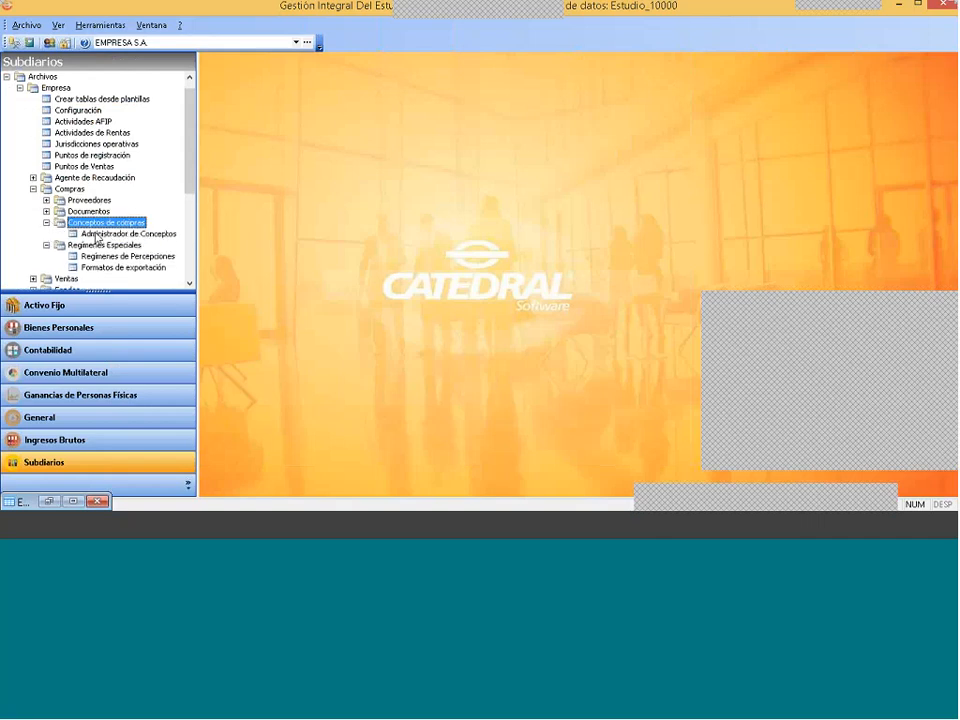
left_click(97, 235)
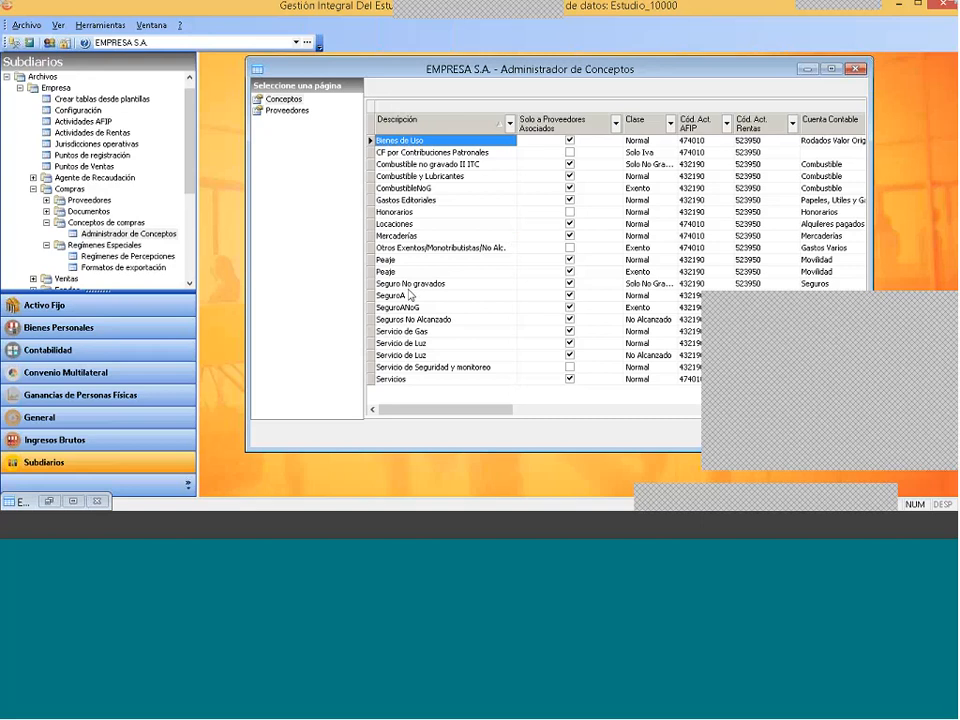
- Open the Mercaderías concept for modification, review its settings including Solo a proveedores asociados, and accept the dialog
right_click(411, 237)
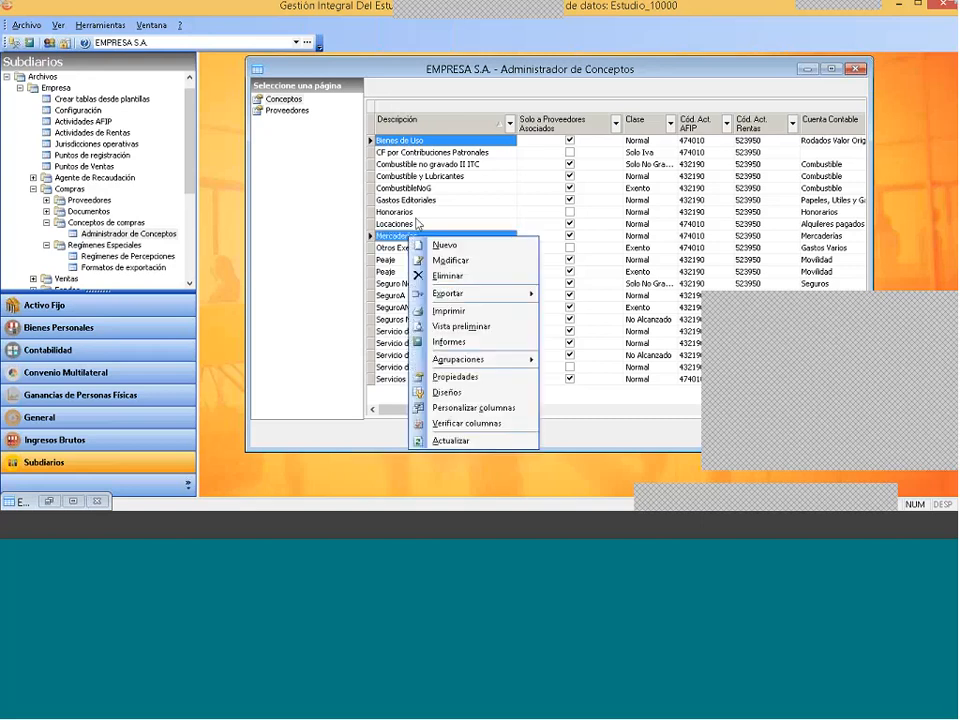
left_click(448, 261)
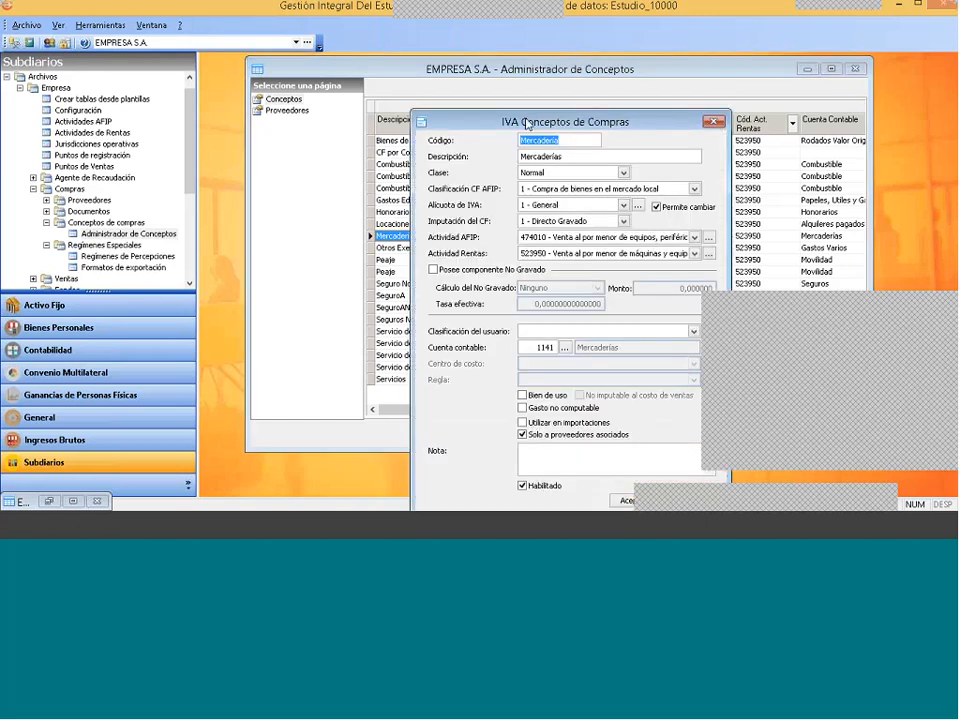
left_click_drag(528, 114, 439, 40)
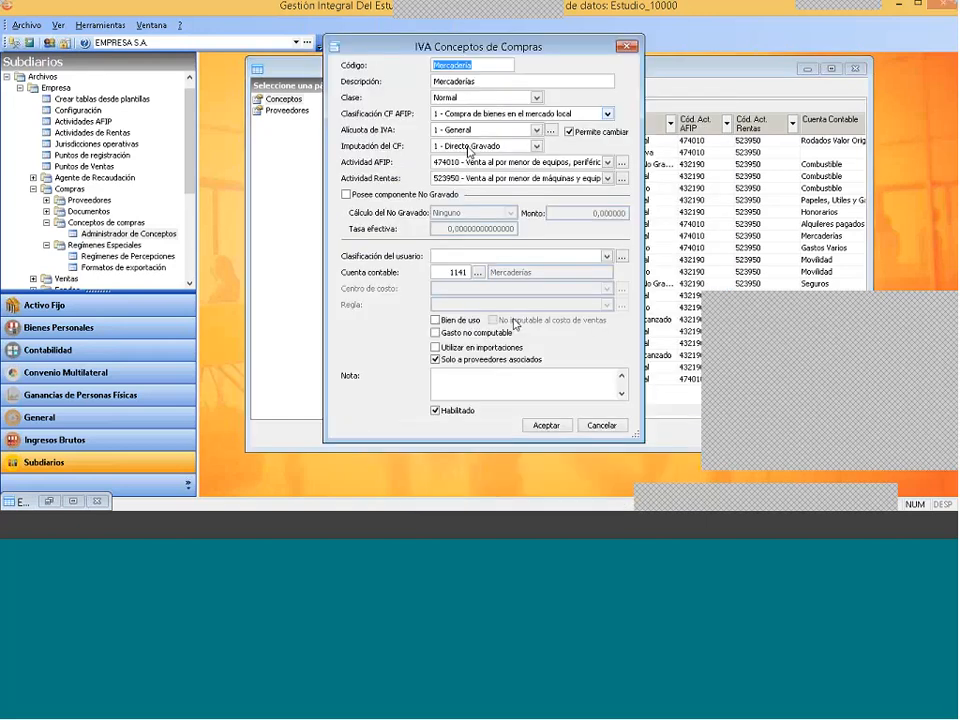
left_click(437, 362)
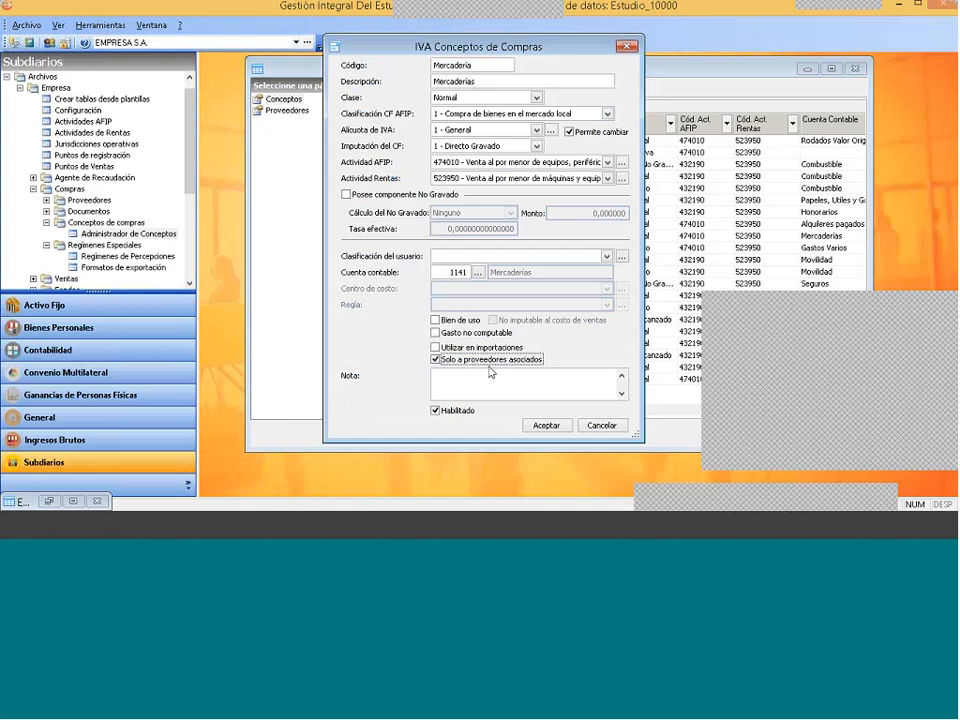
left_click(547, 426)
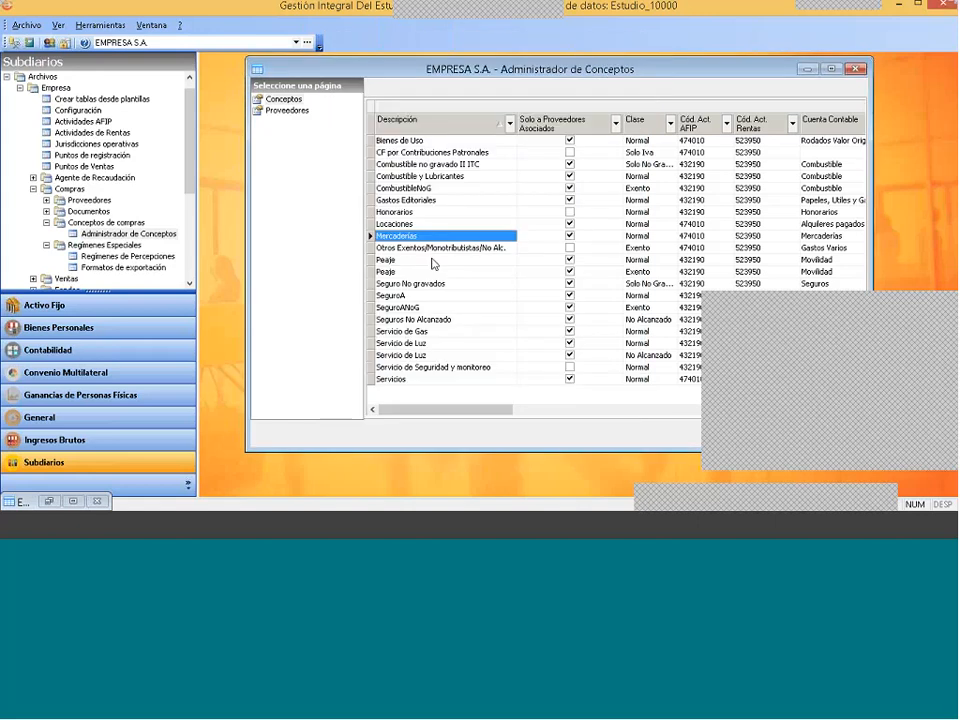
- View the suppliers associated with Mercaderías, start adding Ezequiel Maderas S.R.L., the Materiales de Contrucción supplier and N y O Soft S.R.L. Catedral, and cancel
left_click(286, 112)
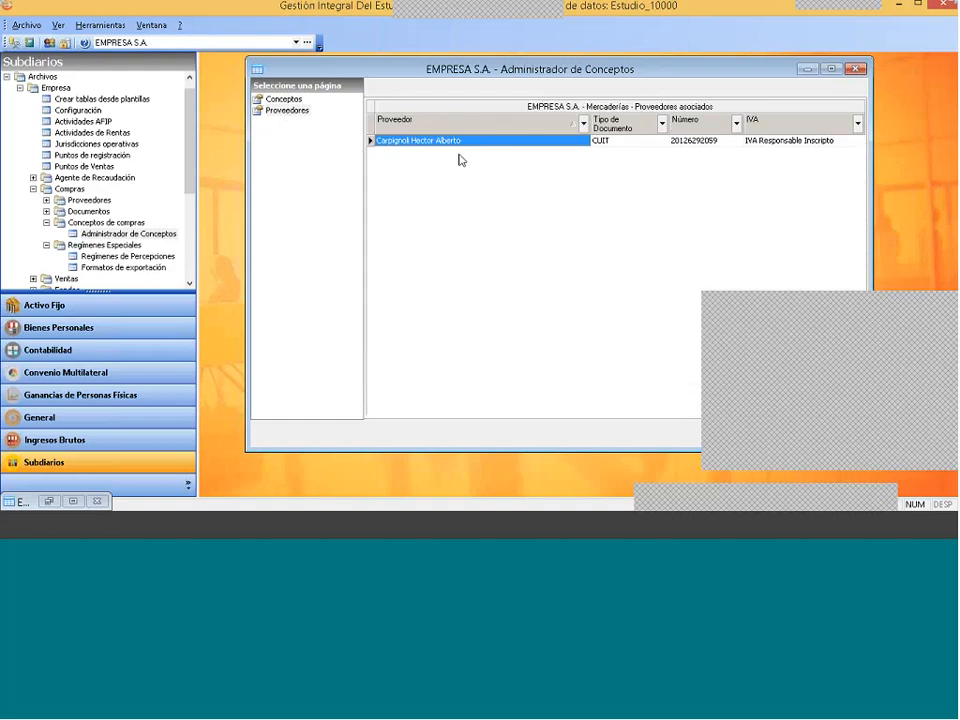
right_click(450, 161)
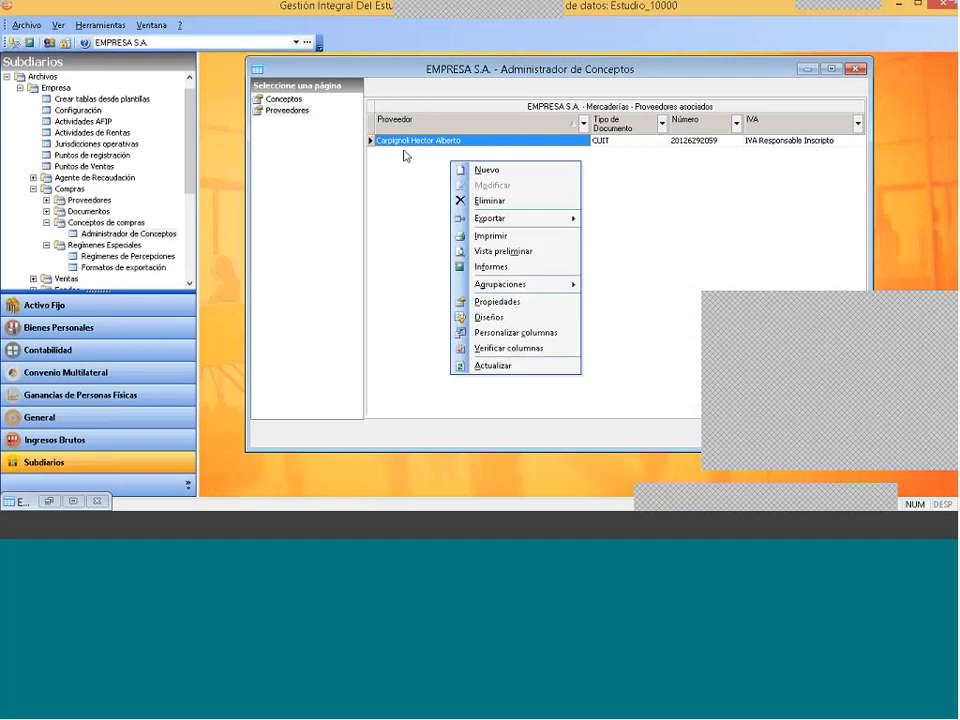
left_click(490, 168)
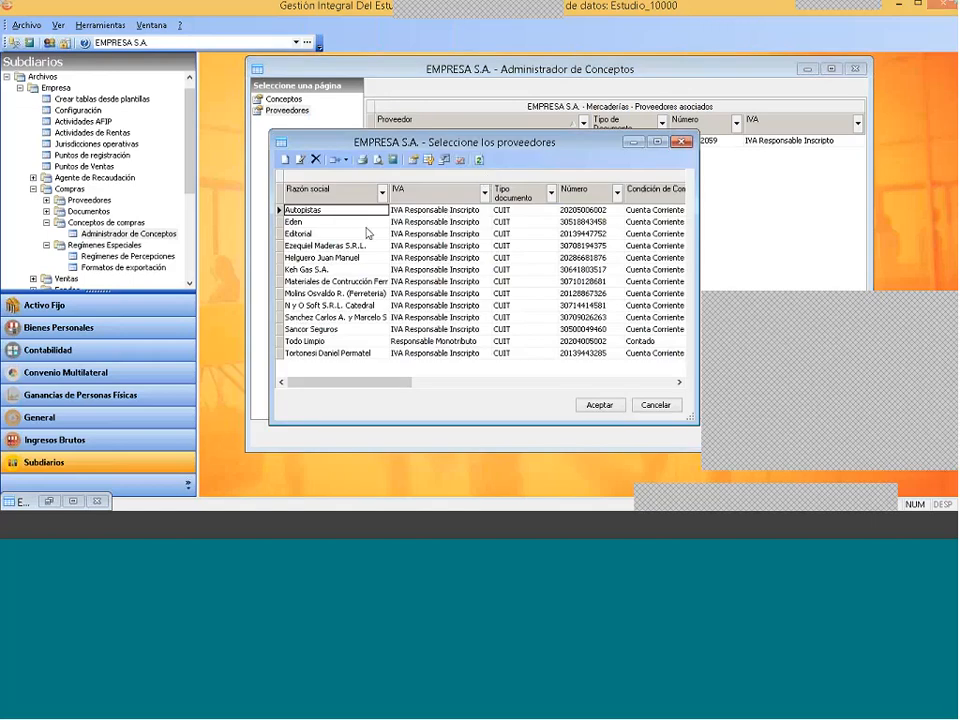
left_click(350, 245)
left_click(350, 281, "ctrl")
left_click(350, 305, "ctrl")
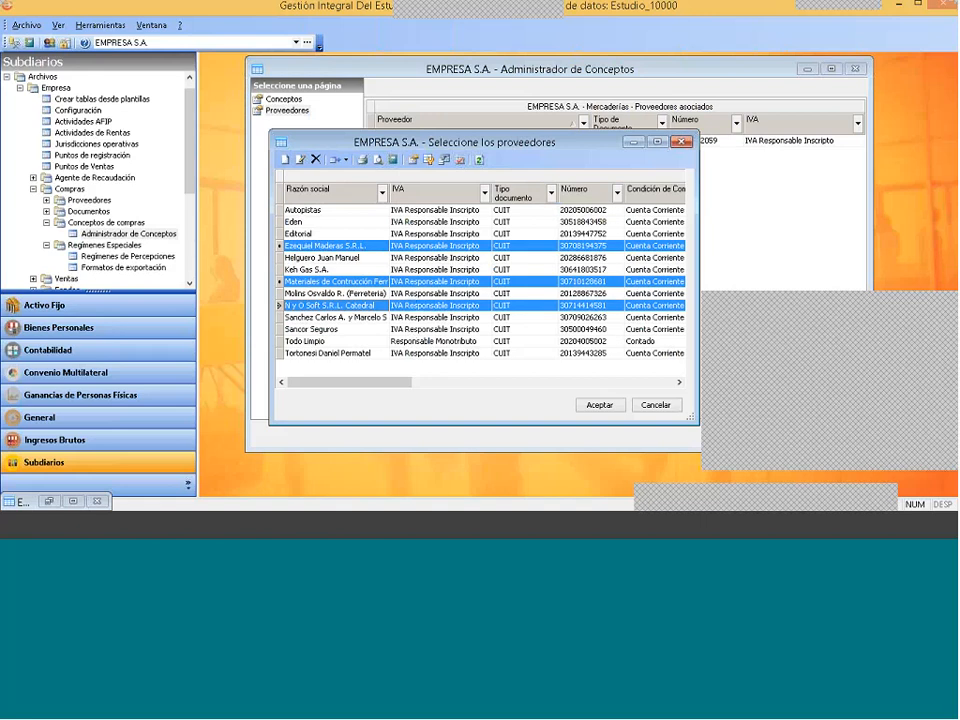
left_click(670, 407)
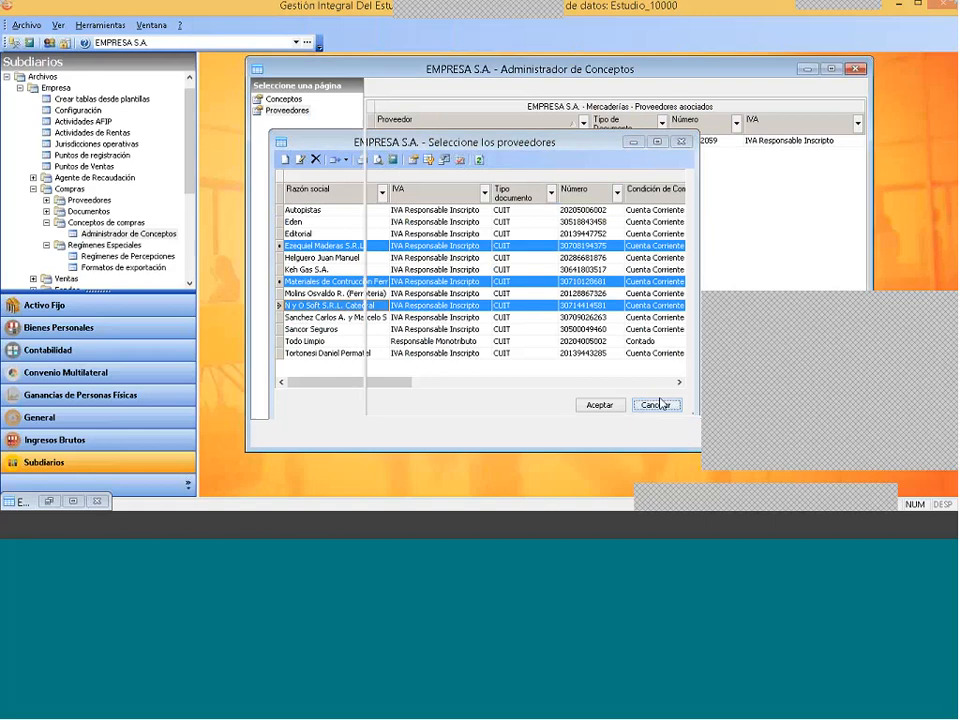
- View the suppliers associated with the Combustible y Lubricantes concept and return to the concept list
left_click(284, 100)
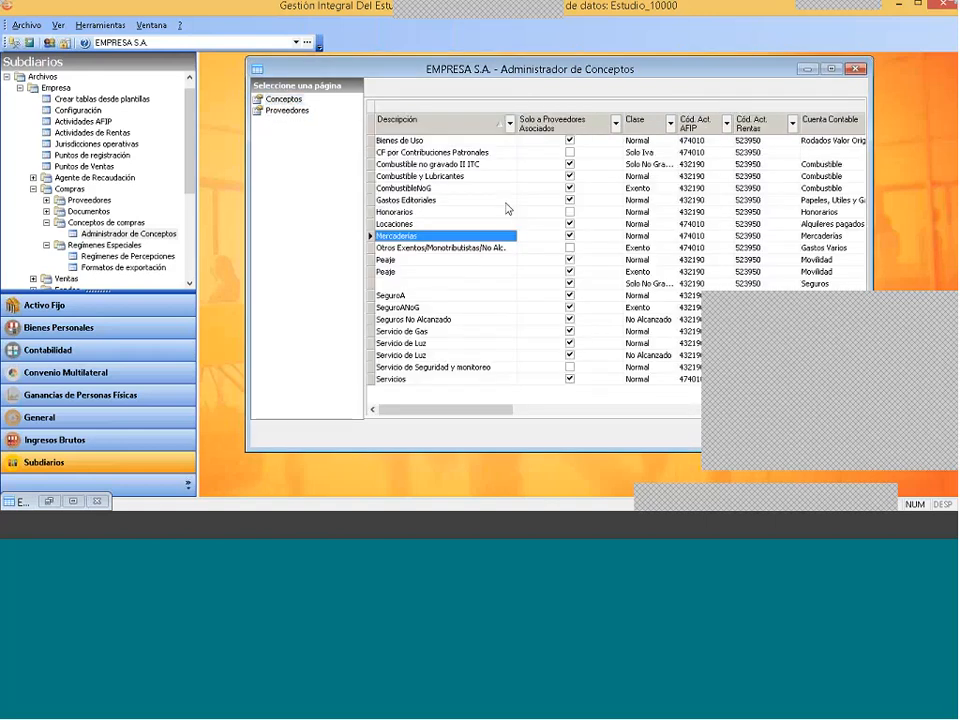
left_click(410, 176)
left_click(287, 110)
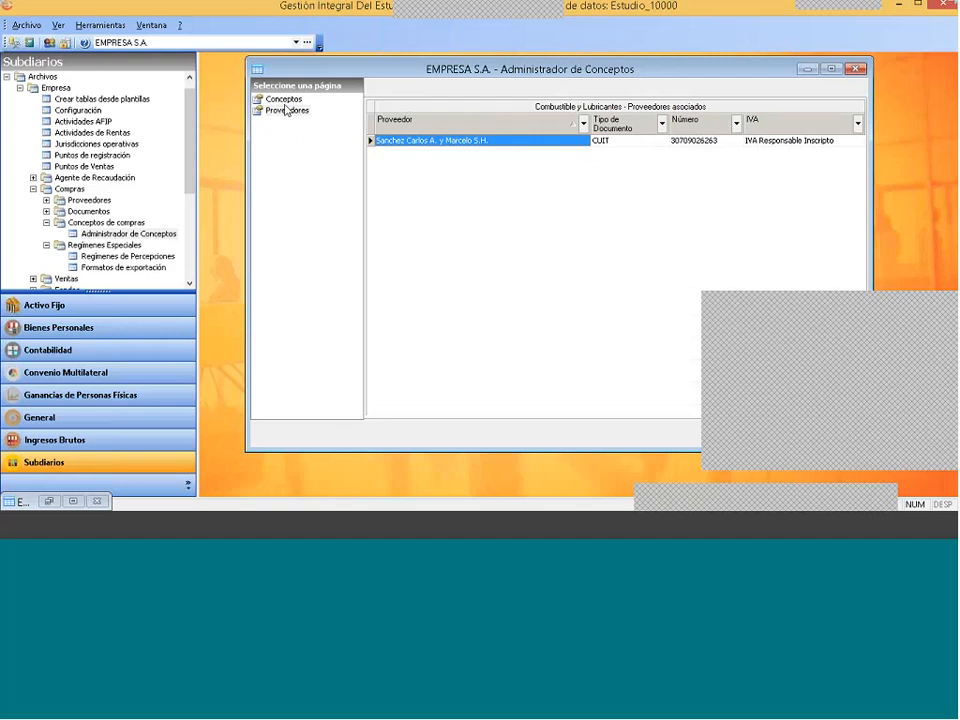
left_click(284, 99)
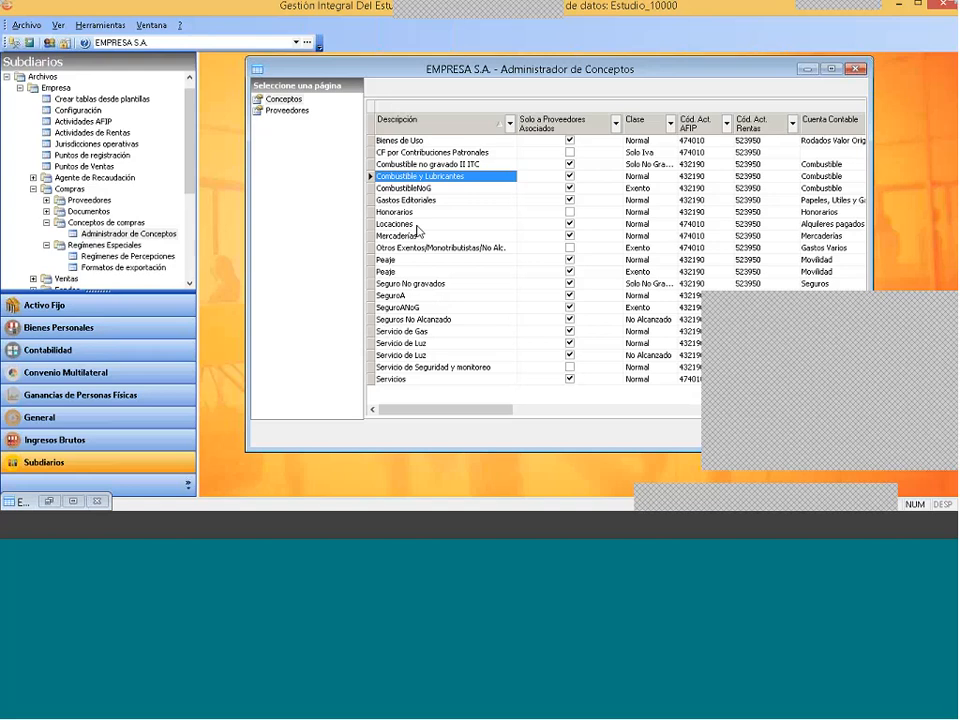
- Open the Gastos Editoriales concept for modification, review its Solo a proveedores asociados option, and cancel the dialog
left_click(422, 272)
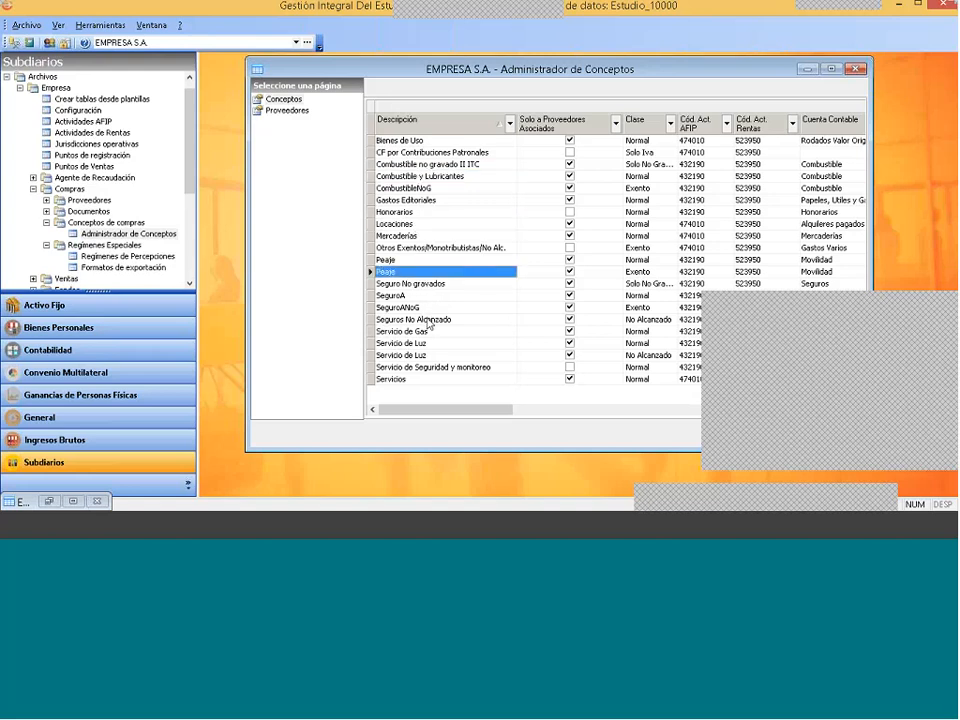
left_click(428, 204)
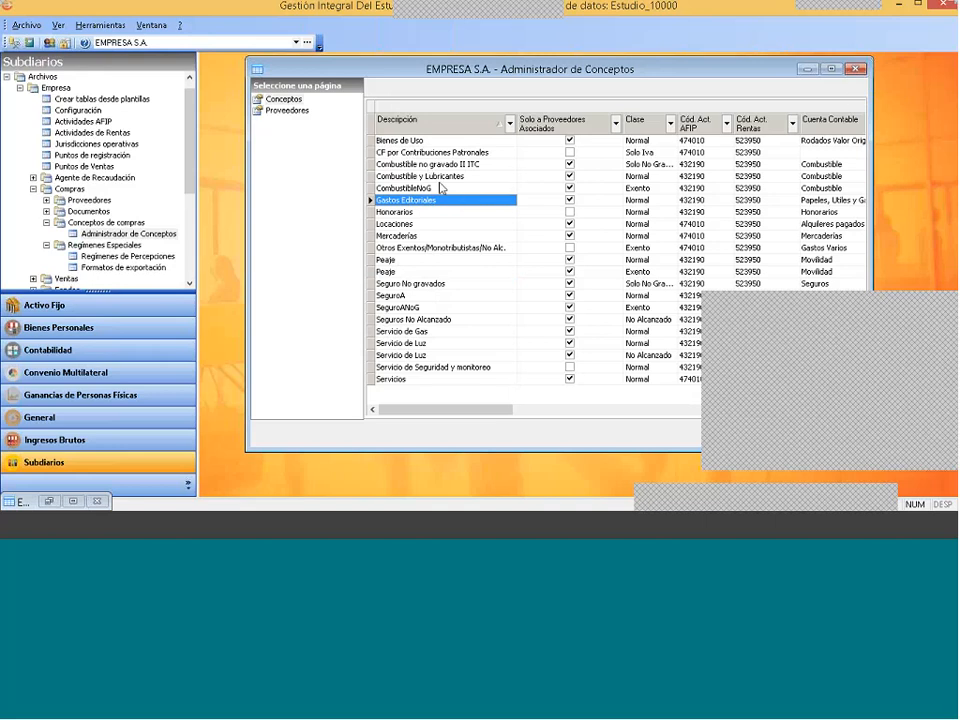
right_click(412, 203)
left_click(440, 220)
left_click(437, 360)
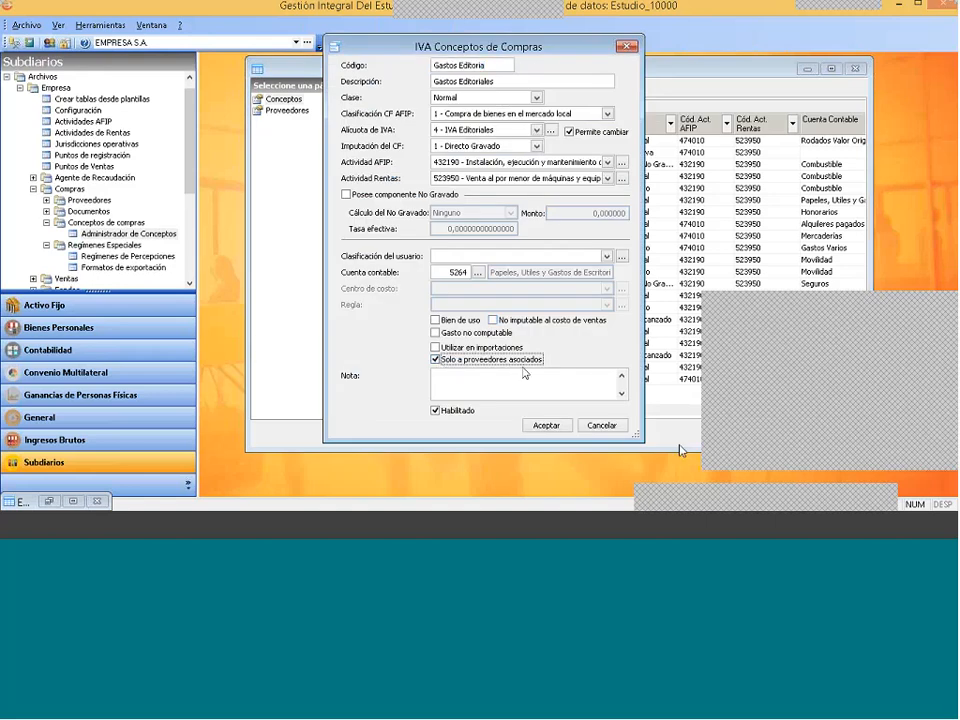
left_click(604, 425)
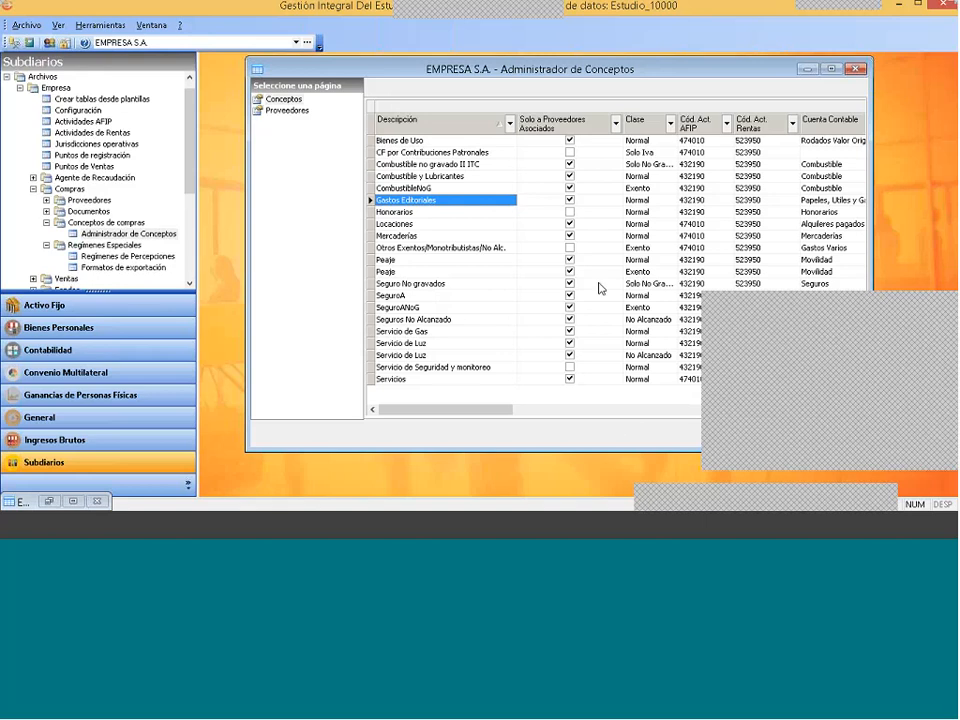
- View the suppliers associated with Gastos Editoriales and the available record actions, and return to the concept list
left_click(284, 110)
left_click(286, 111)
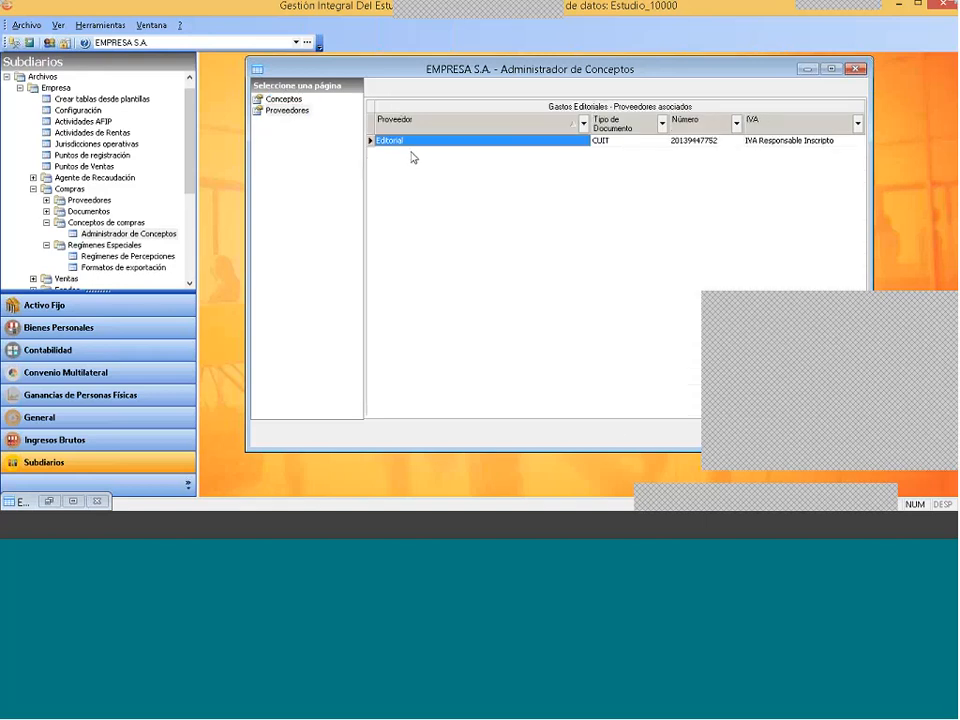
right_click(423, 153)
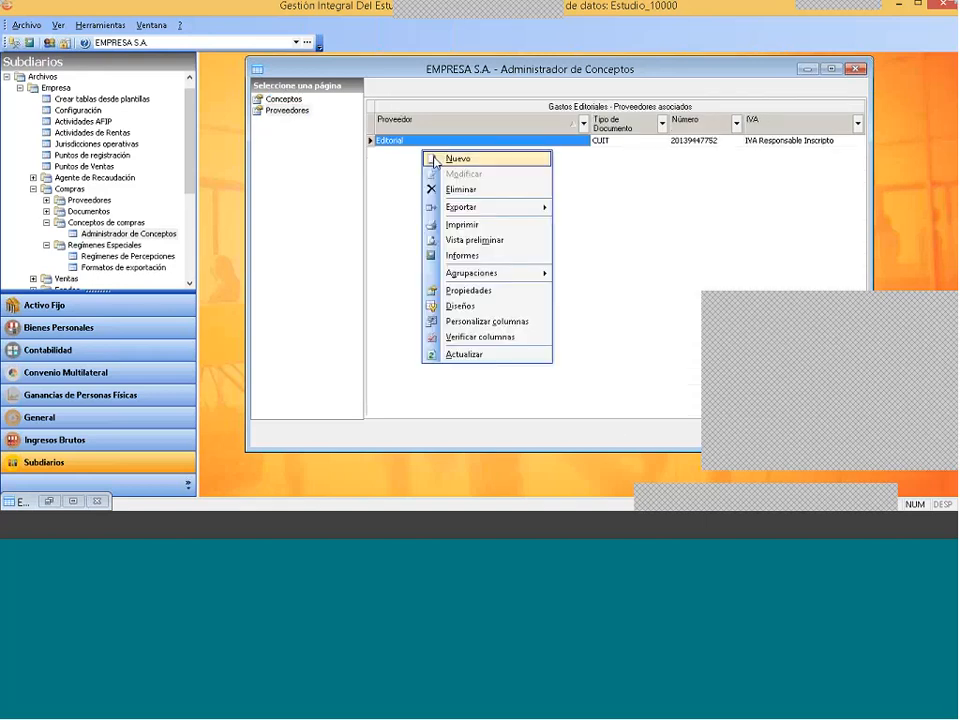
left_click(600, 205)
left_click(283, 99)
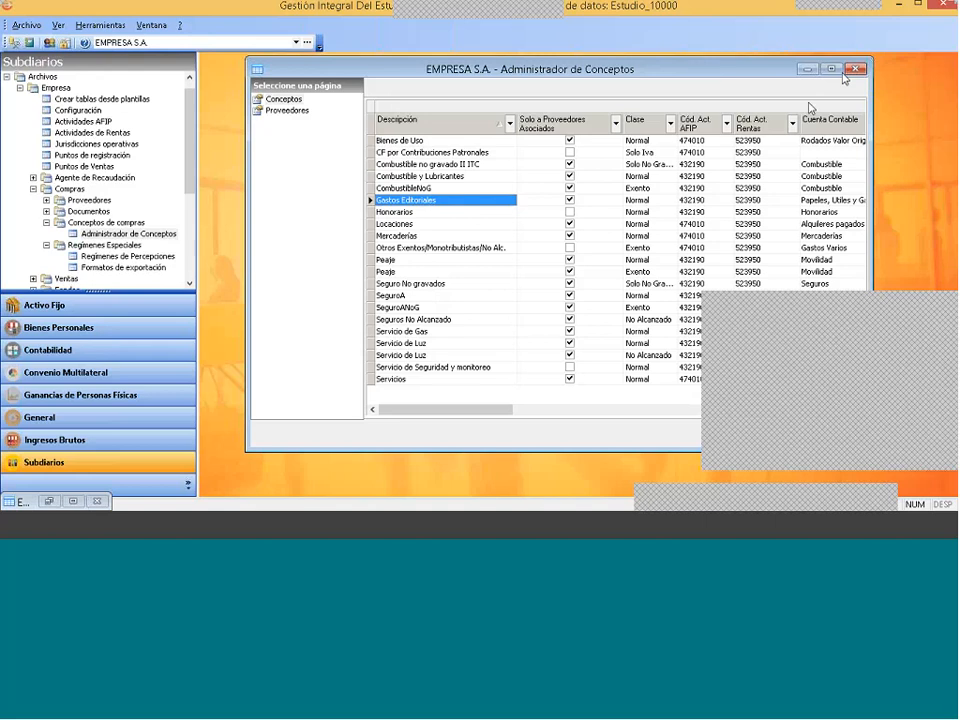
- Leave Administrador de Conceptos and open the Proveedores list from the company's Compras records
left_click(806, 69)
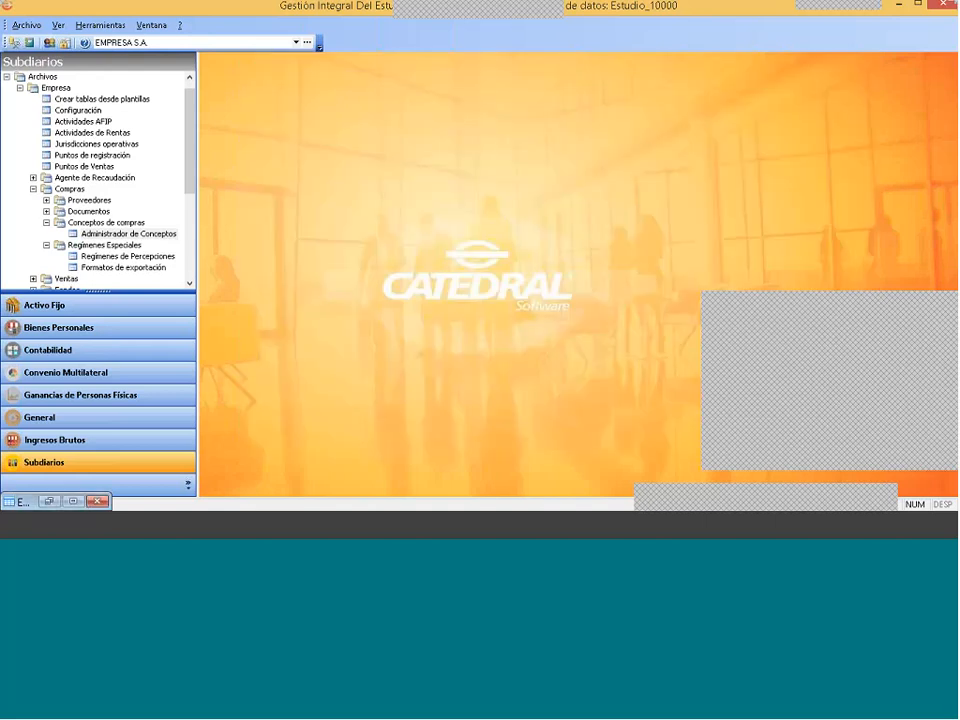
left_click(46, 200)
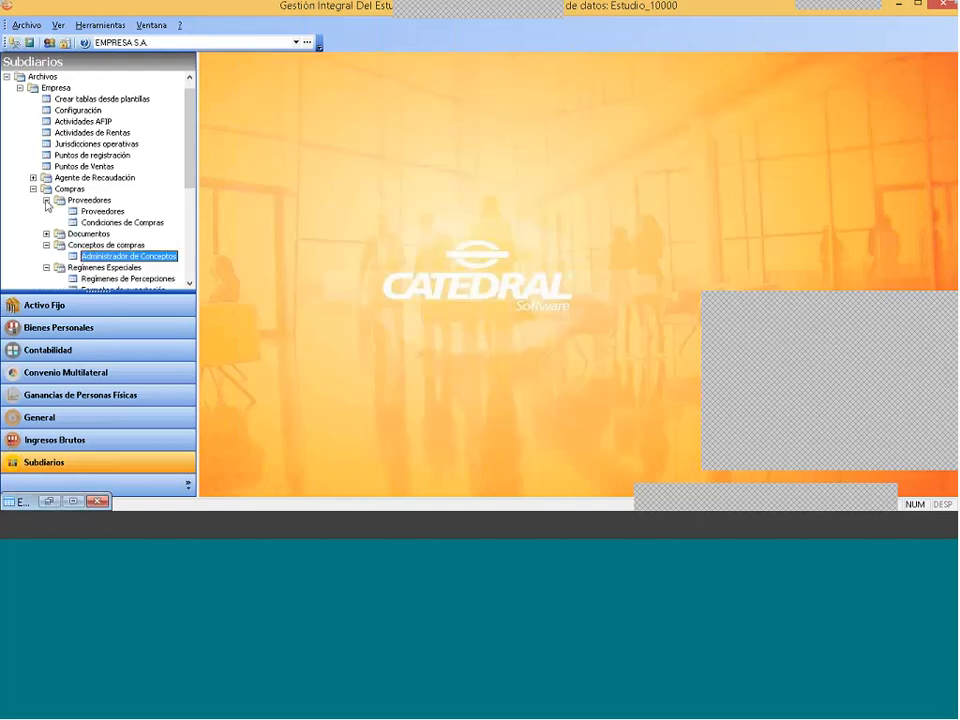
double_click(103, 212)
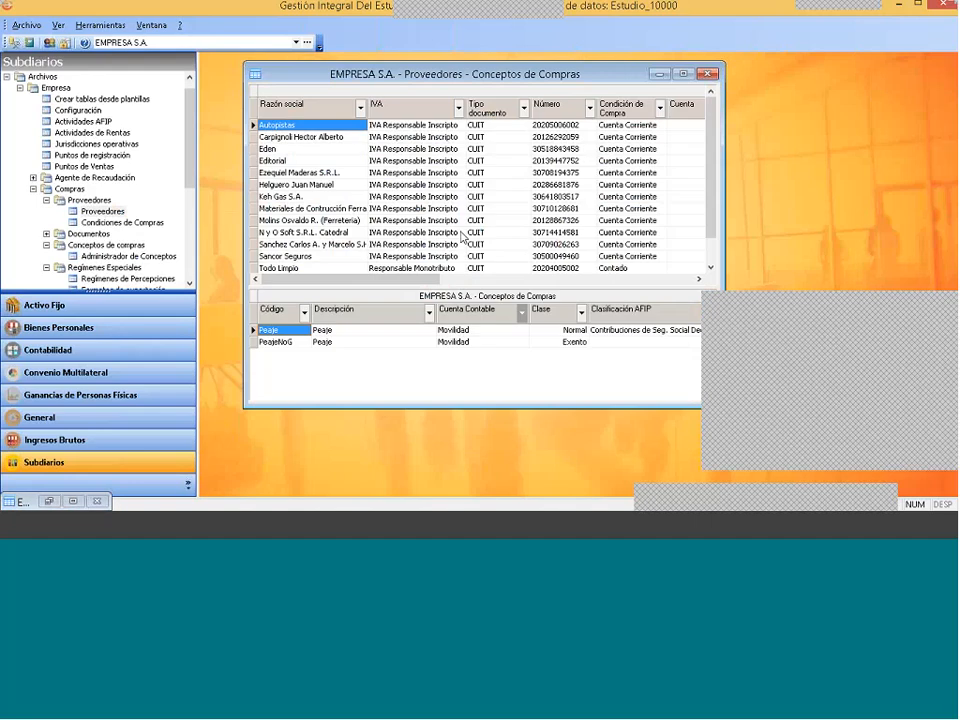
- Review the purchase concepts associated with the supplier Eden, open the selection of concepts to add, and cancel it
left_click(300, 137)
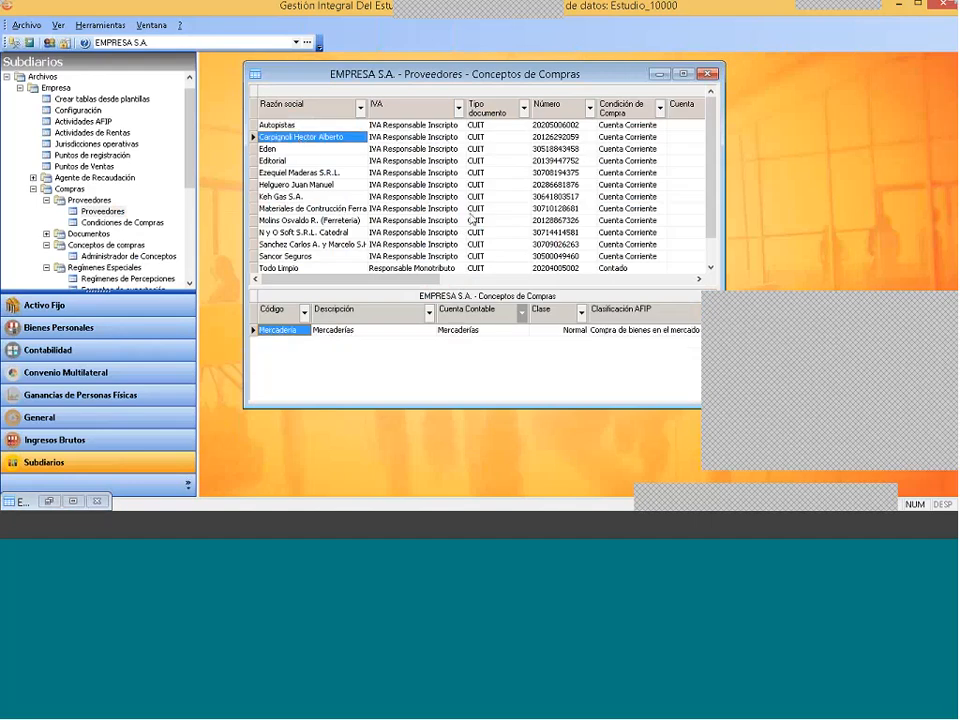
left_click(277, 150)
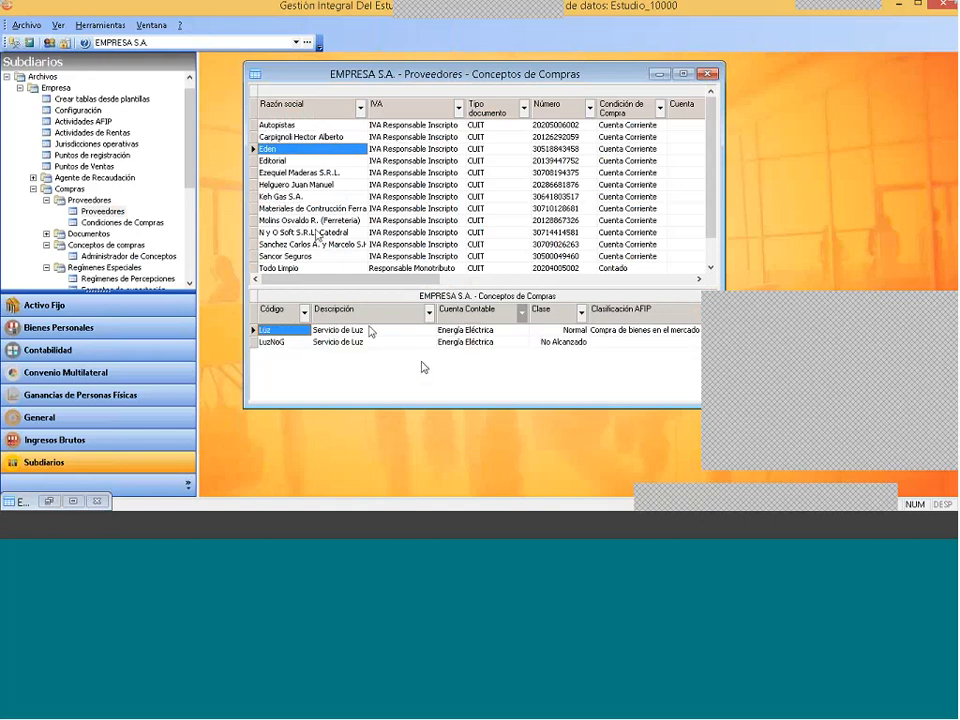
right_click(423, 149)
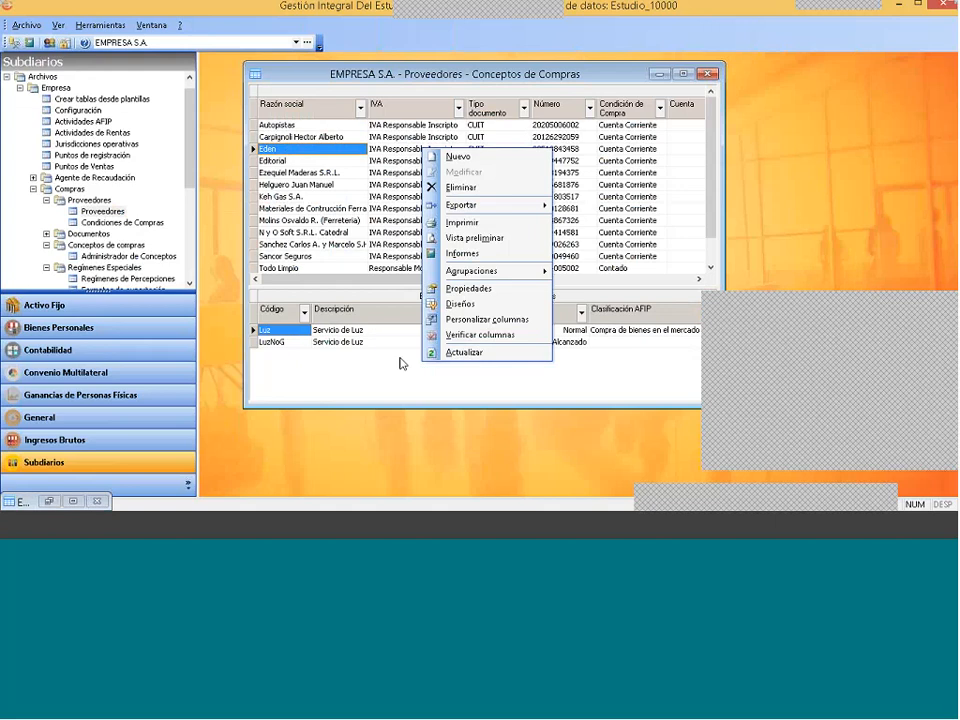
left_click(466, 158)
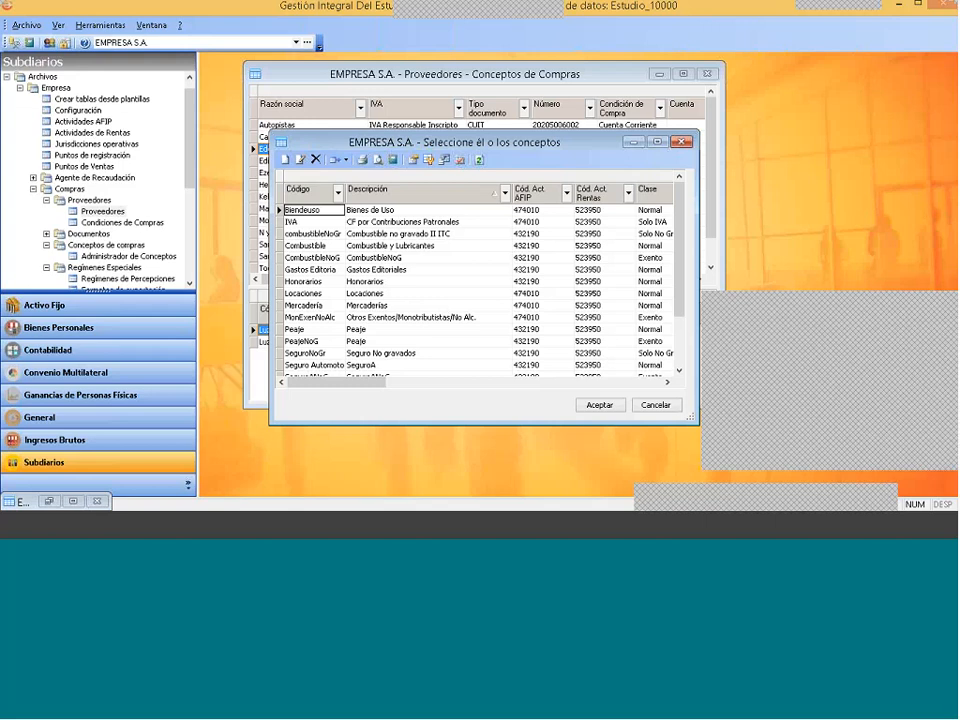
left_click(655, 406)
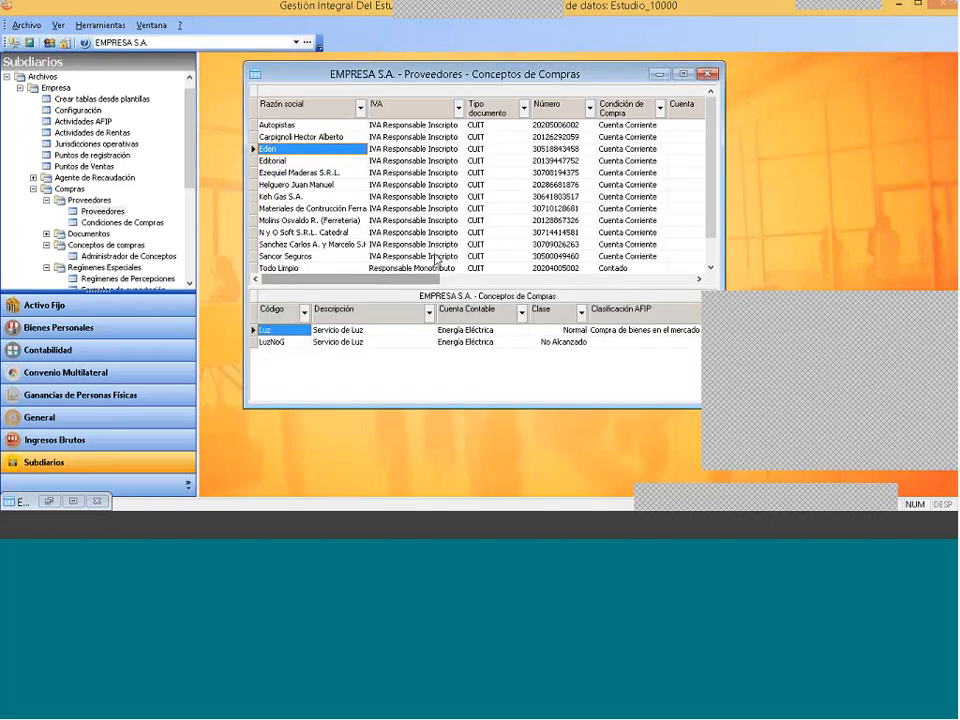
- Examine the purchase concepts associated with suppliers such as Ezequiel Maderas S.R.L. and Keh Gas S.A
left_click(289, 149)
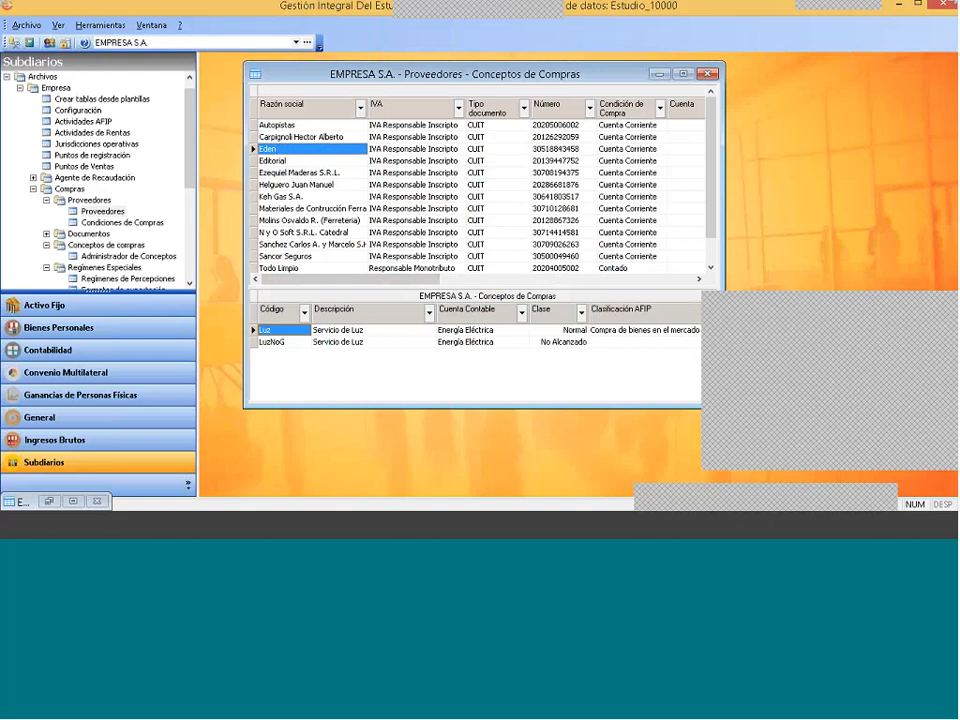
left_click(298, 137)
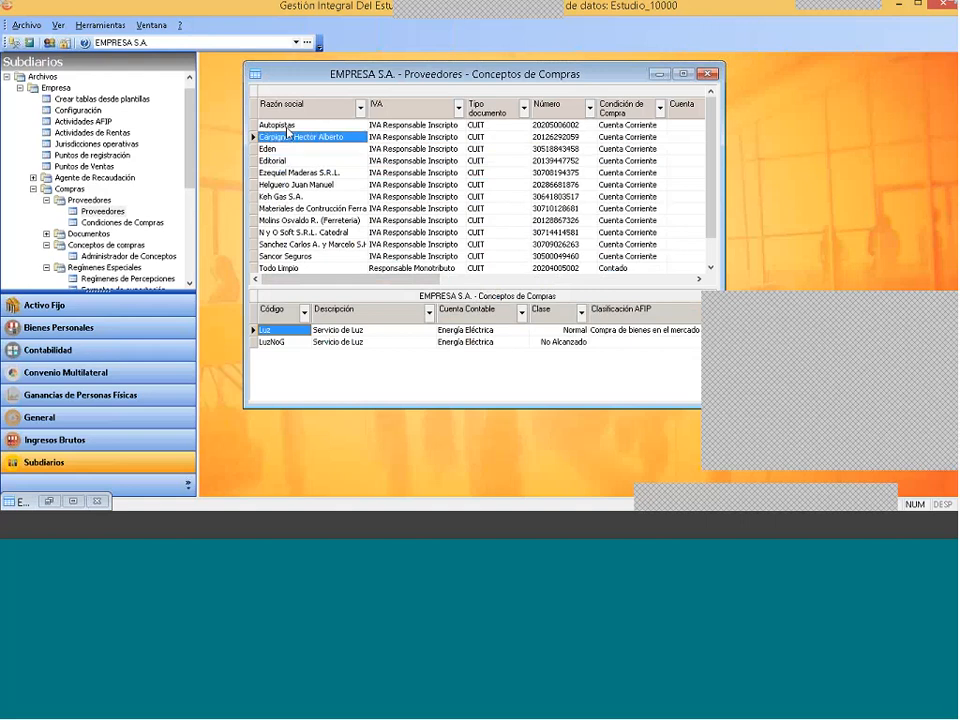
left_click(300, 172, "ctrl")
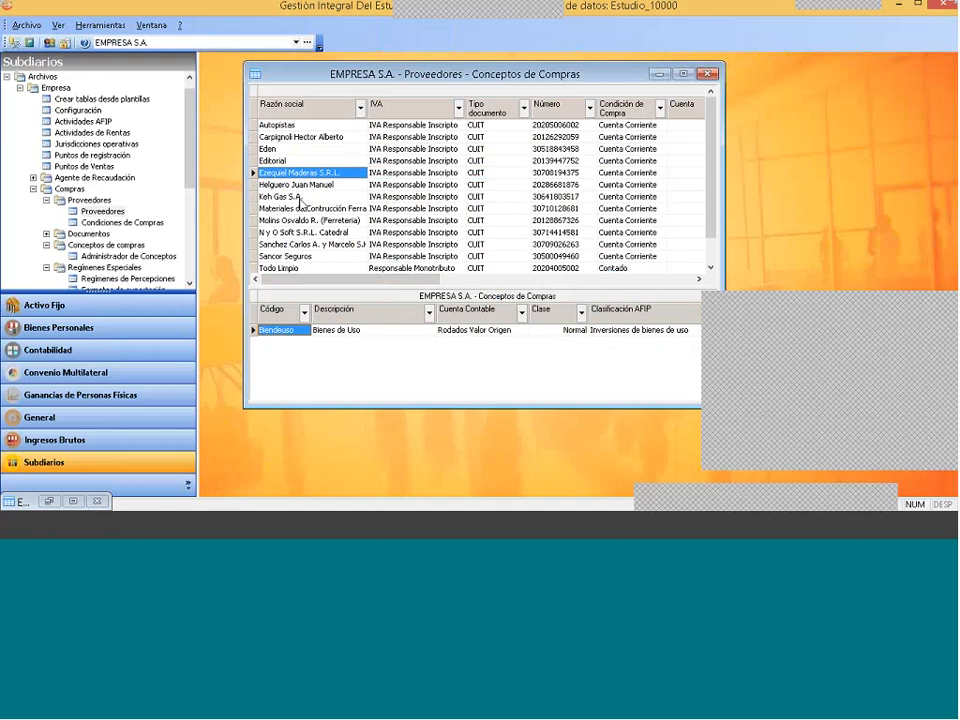
left_click(309, 185)
left_click(309, 198)
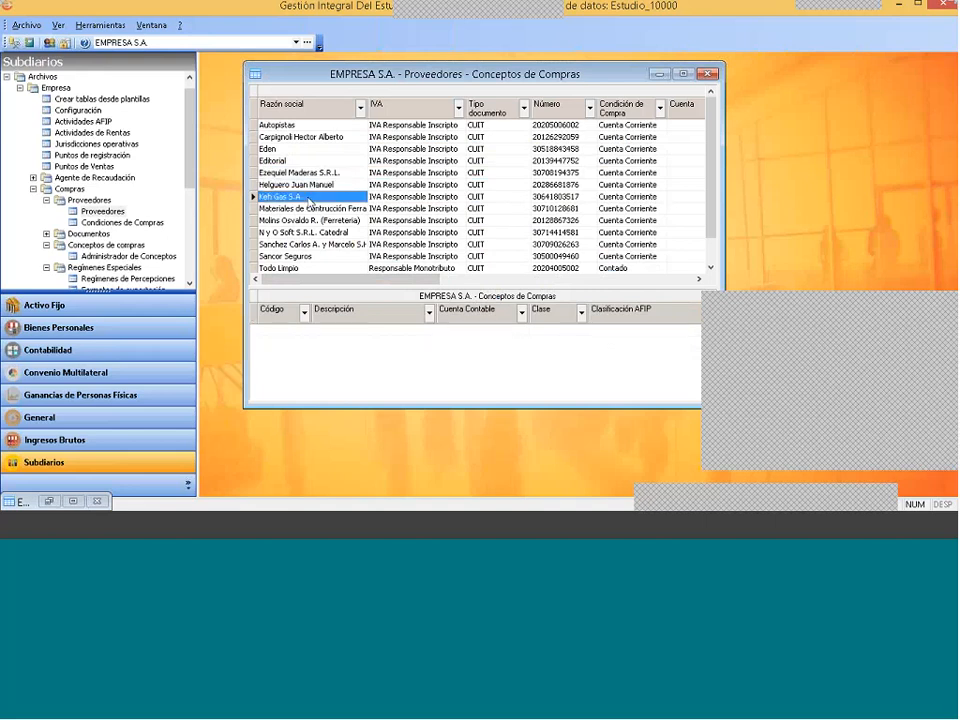
left_click(306, 245)
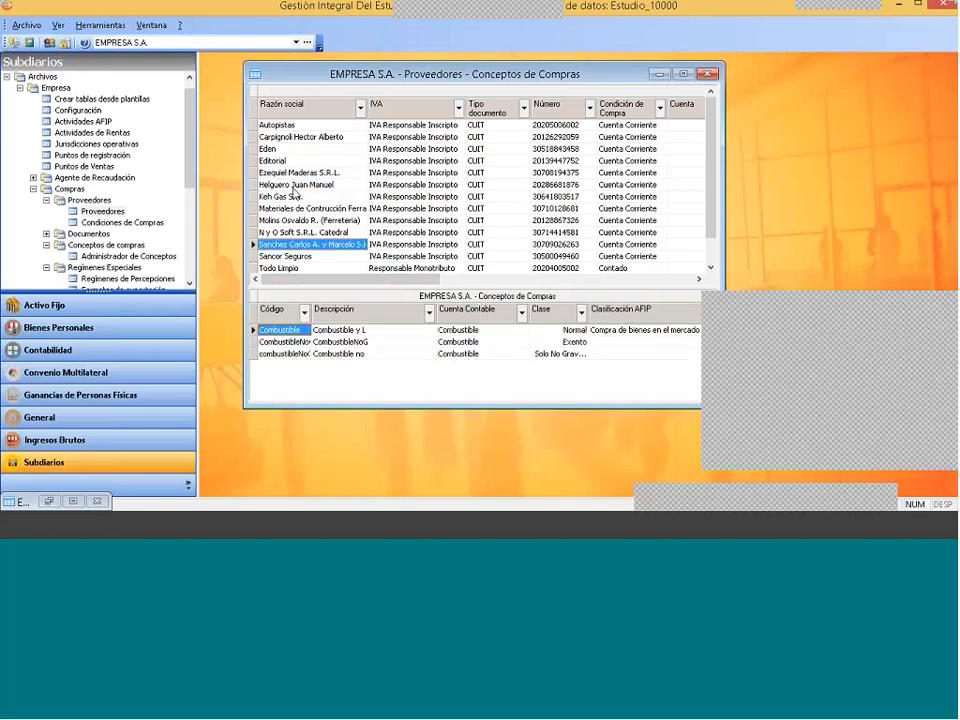
left_click(293, 186)
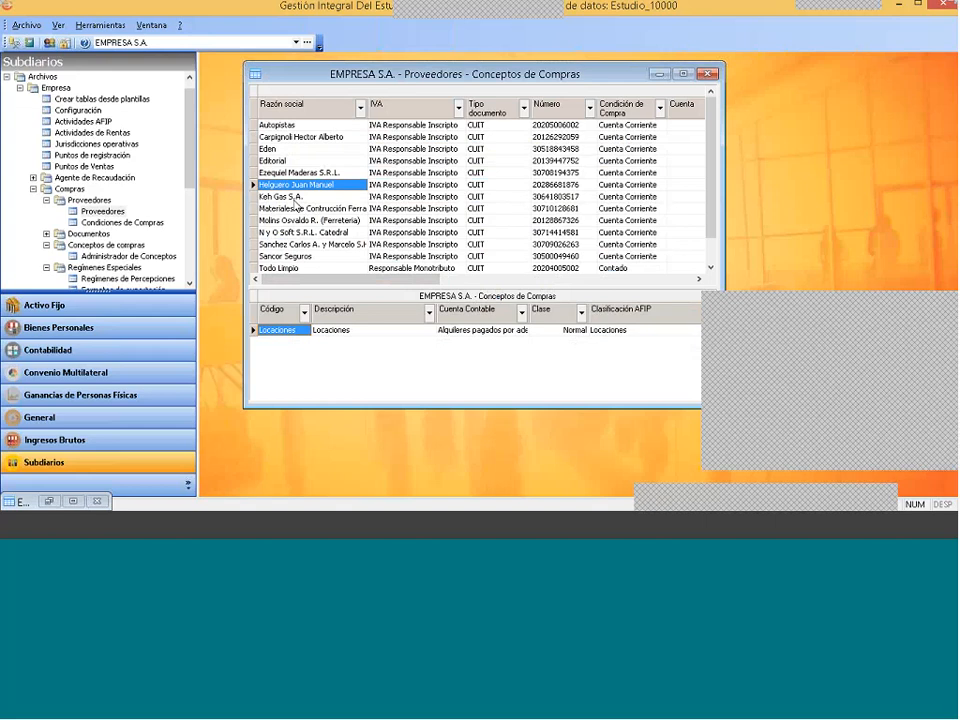
left_click(293, 197)
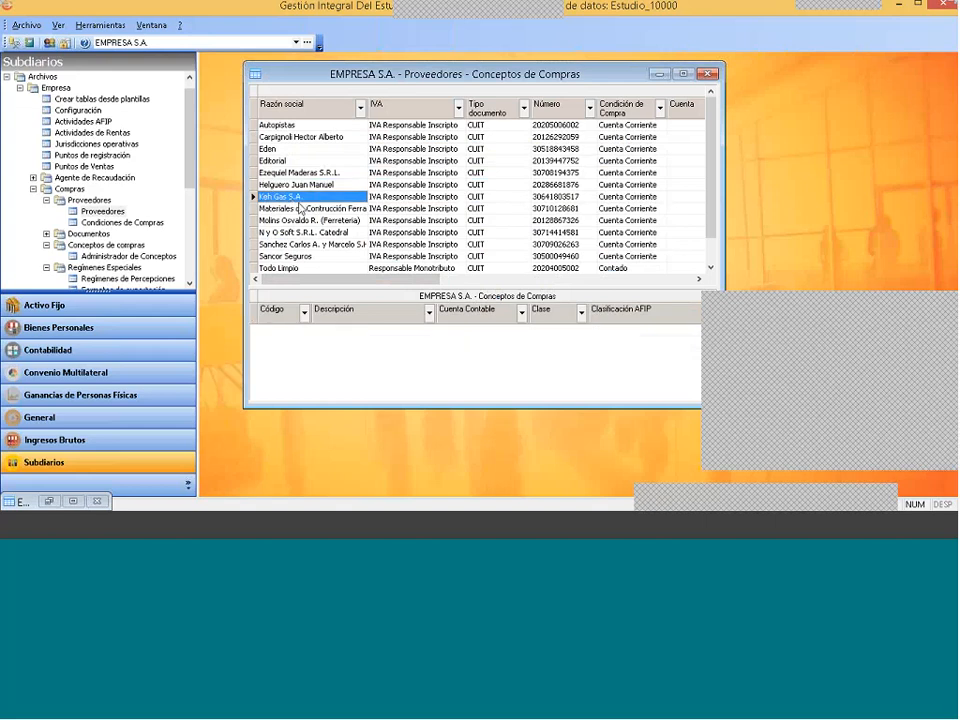
- Try to associate the Honorarios purchase concept with the supplier Keh Gas S.A
right_click(418, 347)
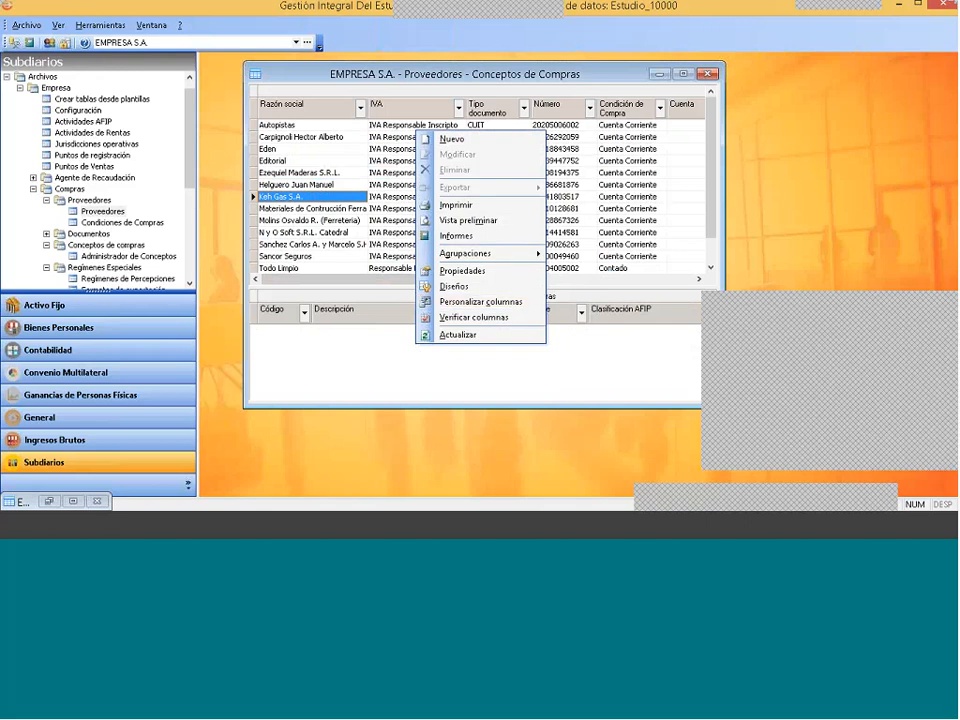
left_click(361, 342)
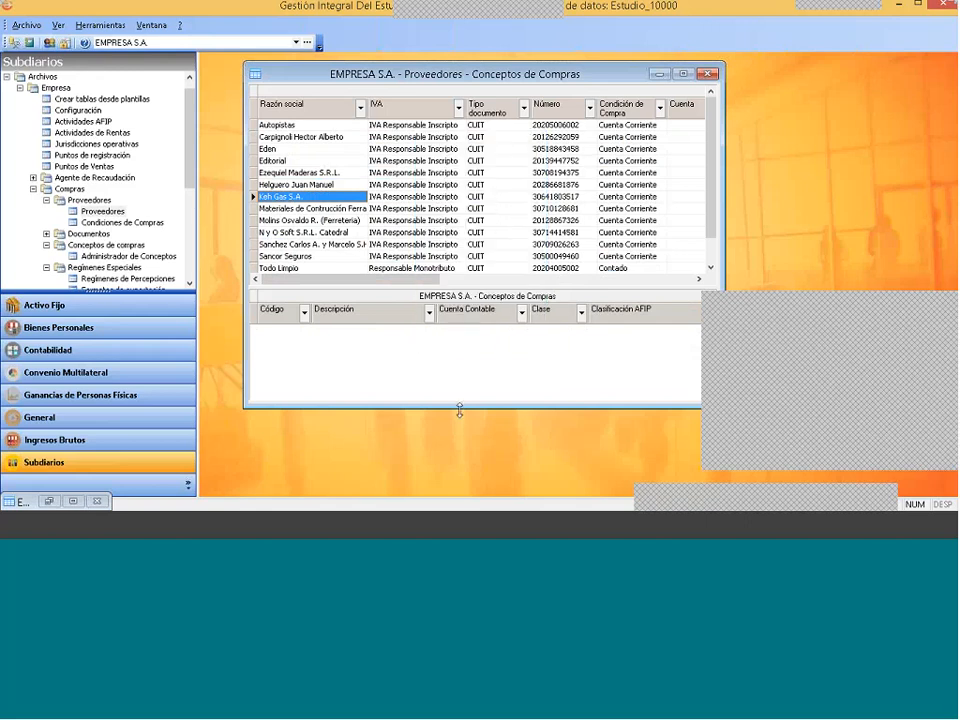
mouse_move(457, 406)
left_mouse_down()
mouse_move(458, 431)
mouse_move(474, 396)
left_mouse_up()
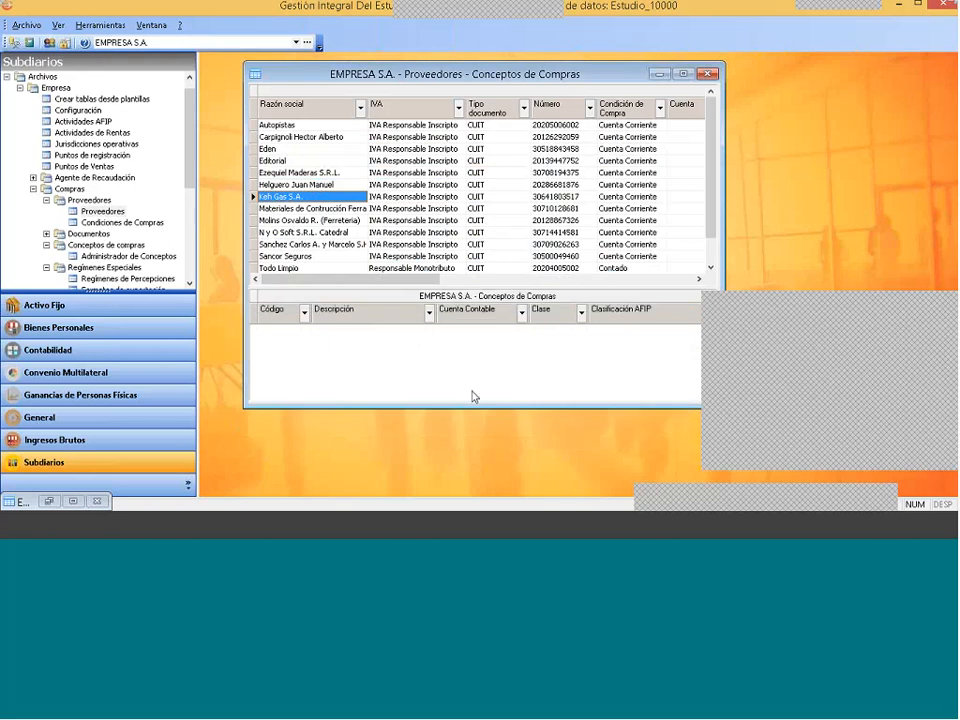
right_click(384, 348)
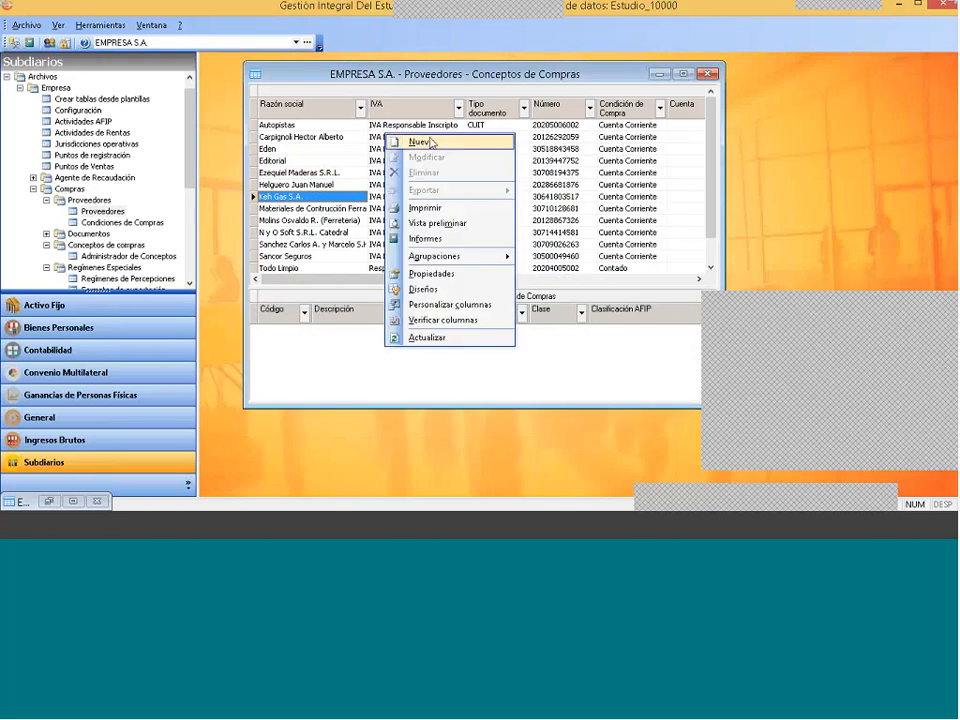
left_click(430, 142)
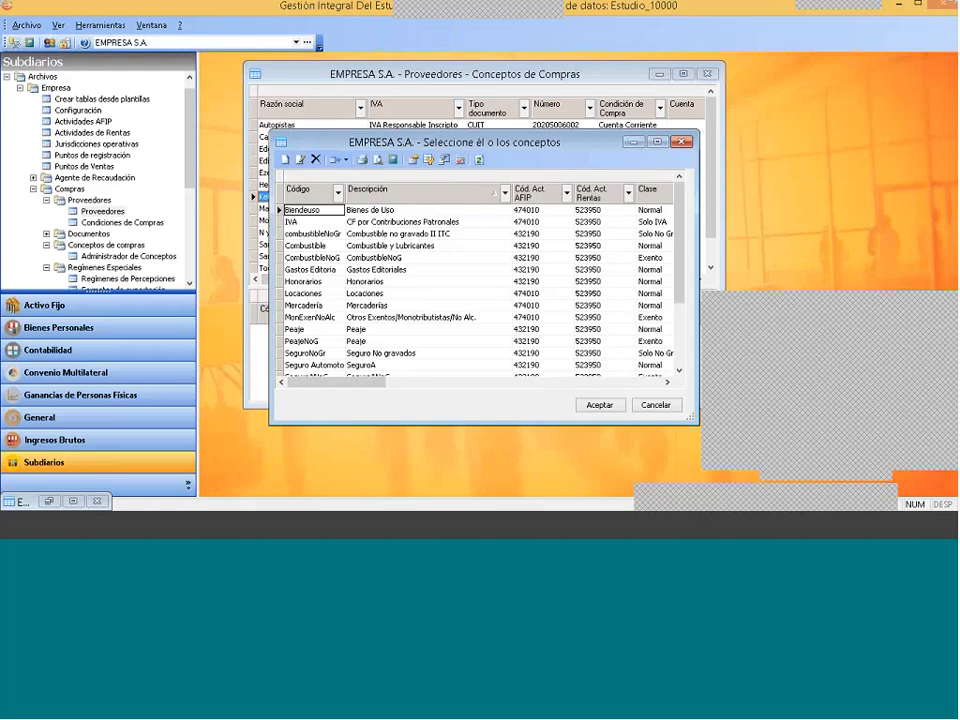
left_click(392, 285)
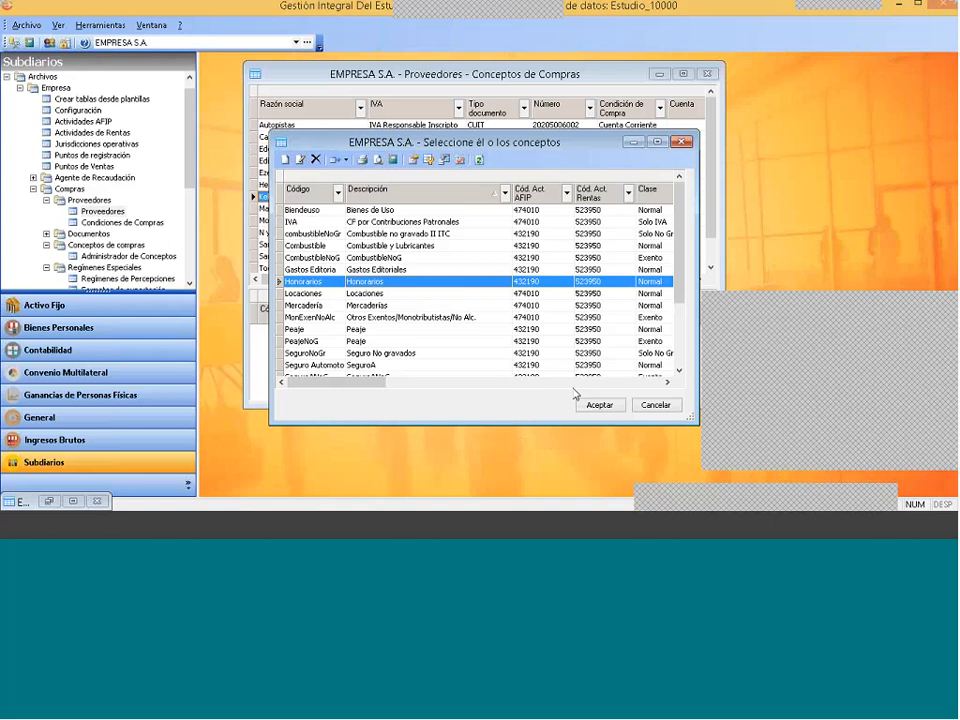
left_click(599, 405)
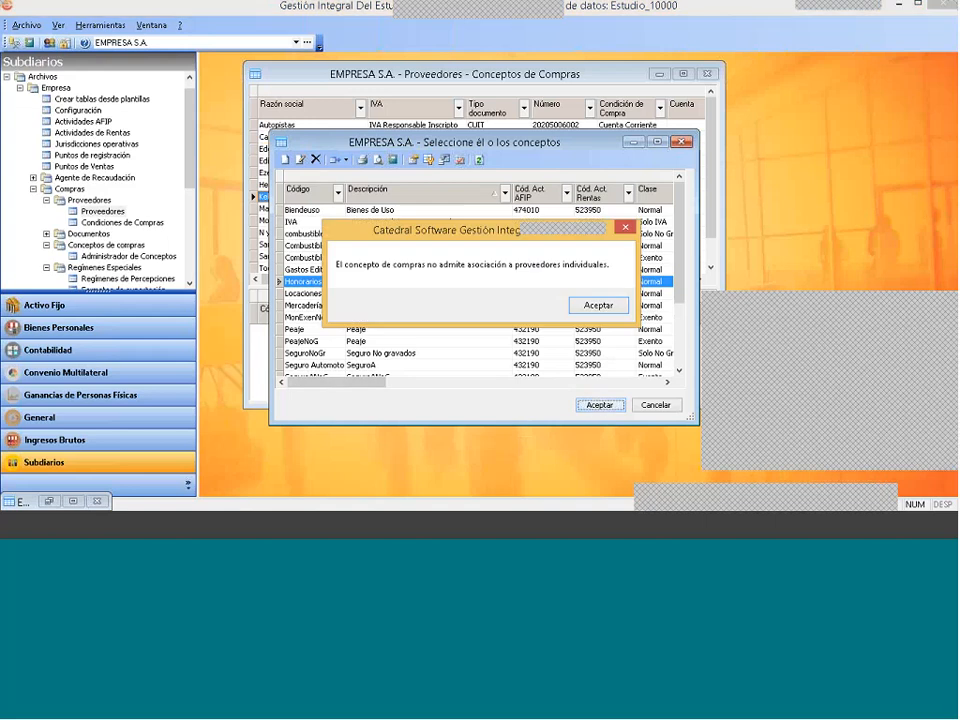
left_click(598, 305)
- Enable Solo a proveedores asociados on the Honorarios concept and associate that concept with Keh Gas S.A
right_click(406, 283)
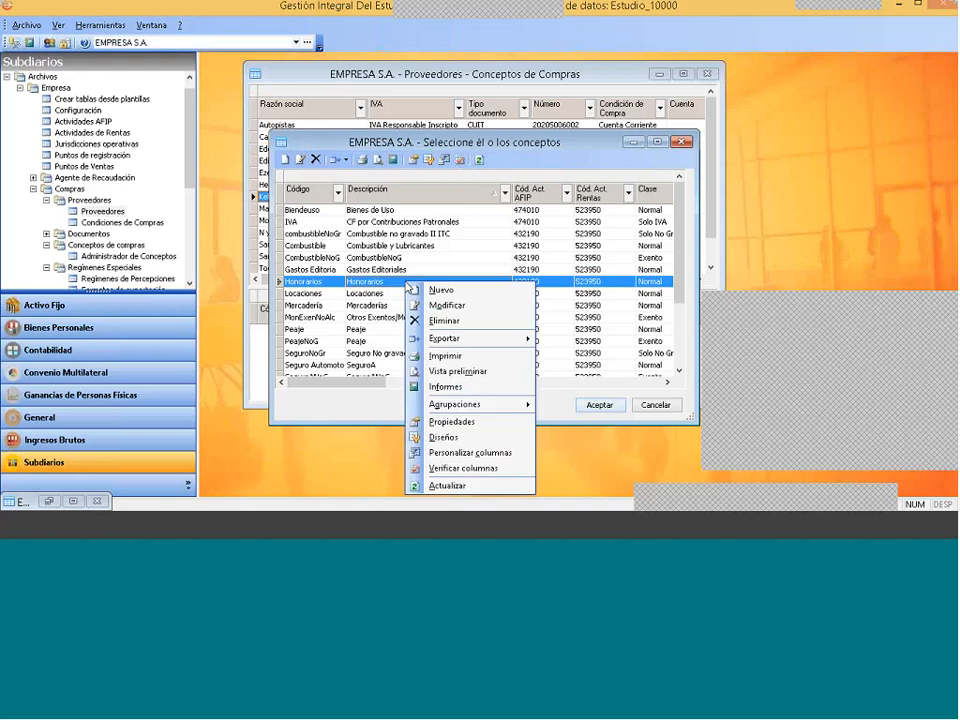
left_click(445, 305)
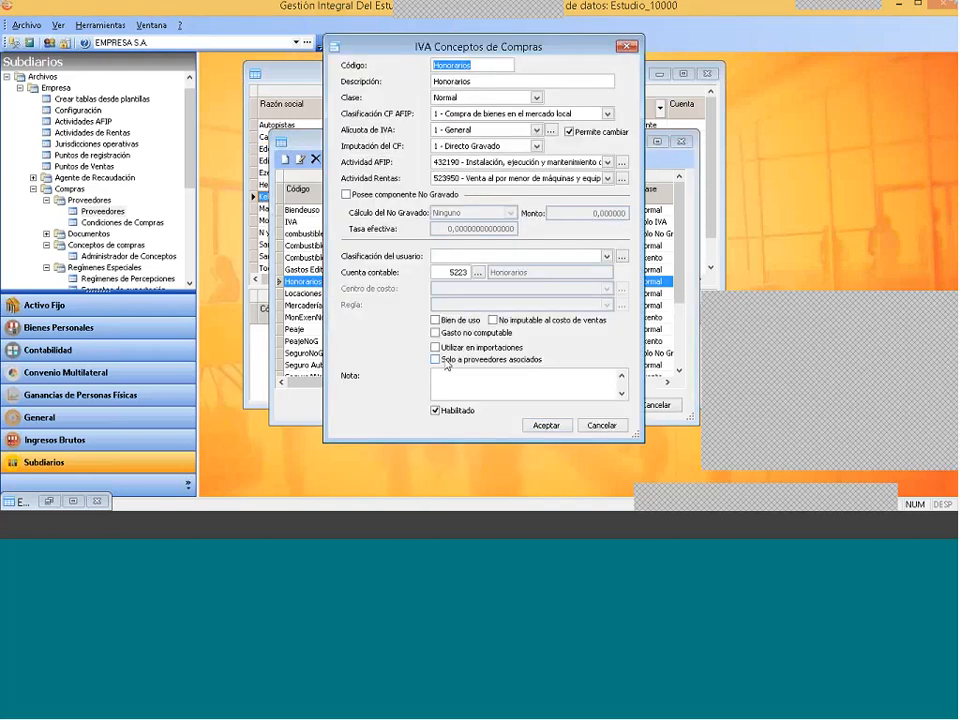
left_click(436, 359)
left_click(546, 425)
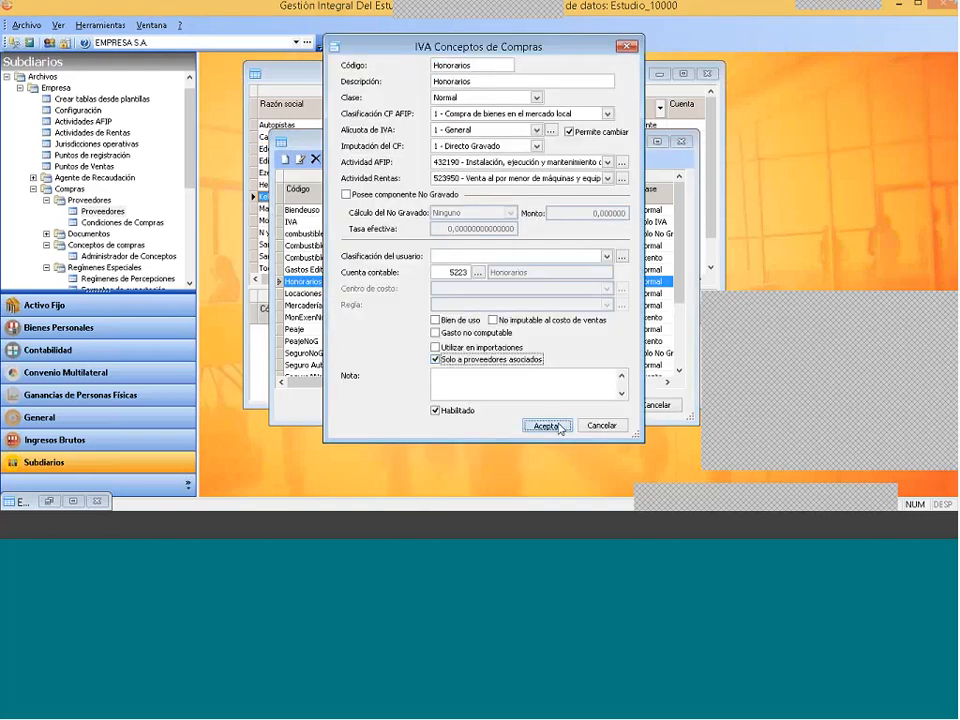
left_click(600, 405)
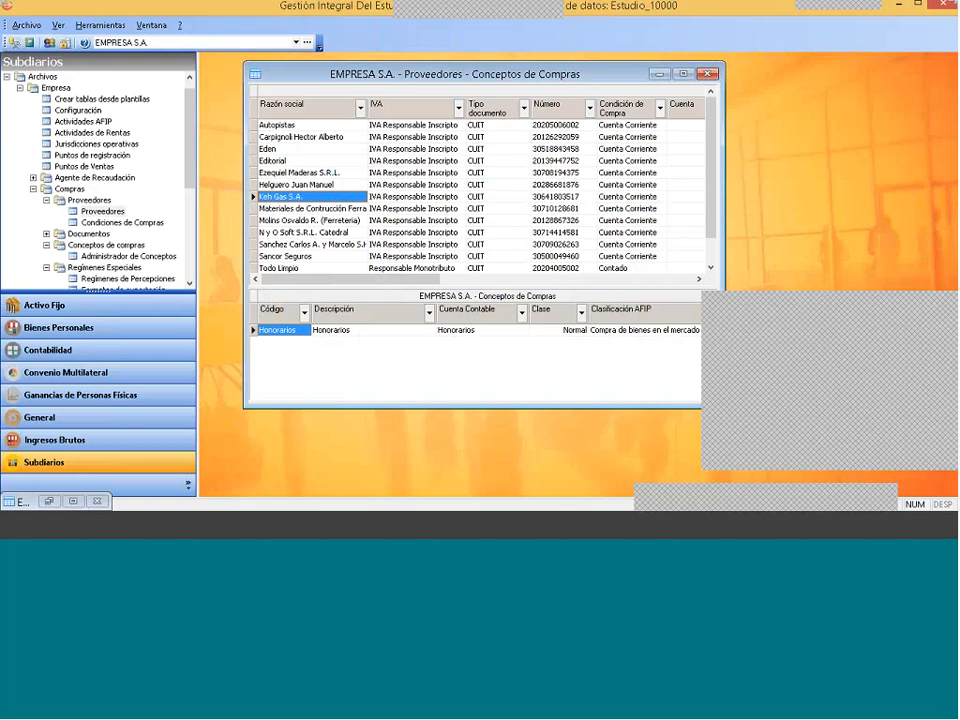
- From the Locaciones supplier's concept selection, try enabling Solo a proveedores asociados on CombustibleNoG, then cancel both dialogs
right_click(321, 186)
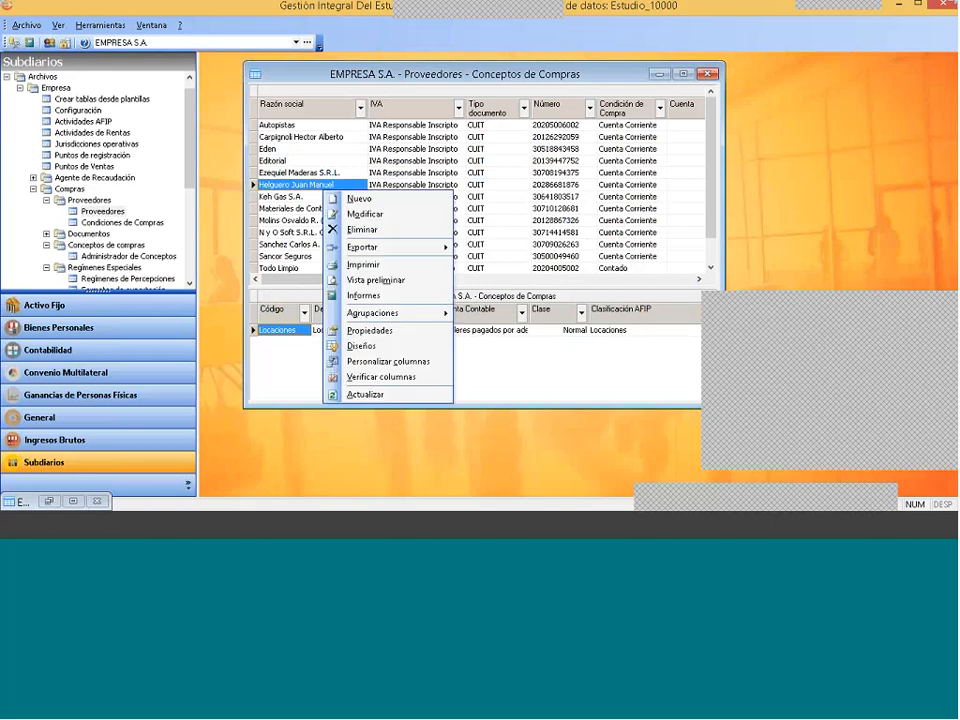
right_click(302, 335)
left_click(340, 138)
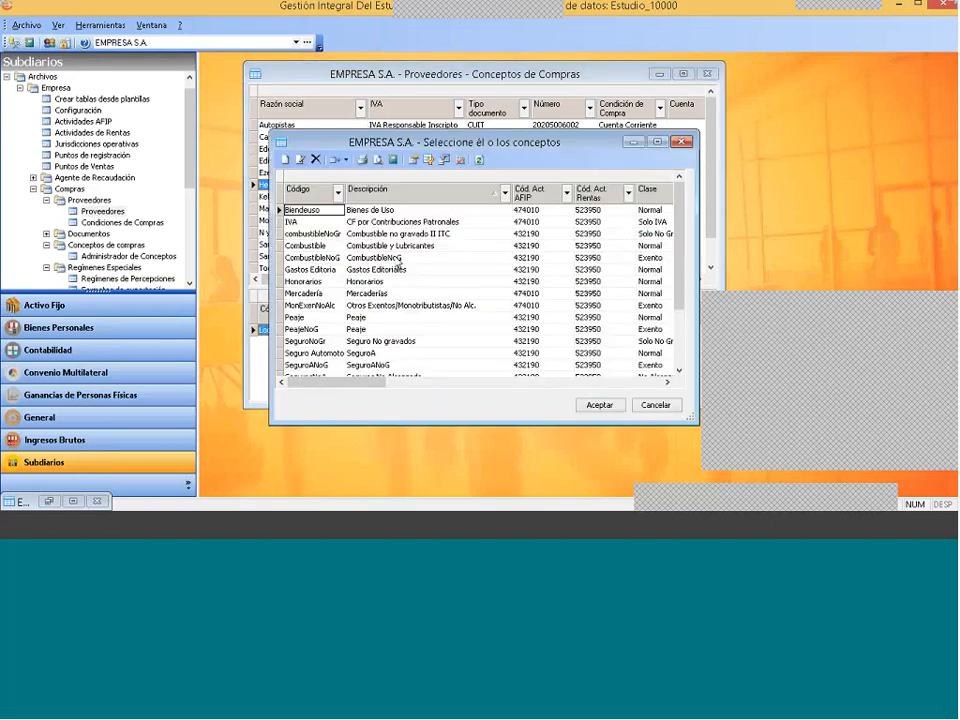
left_click(398, 259)
right_click(398, 259)
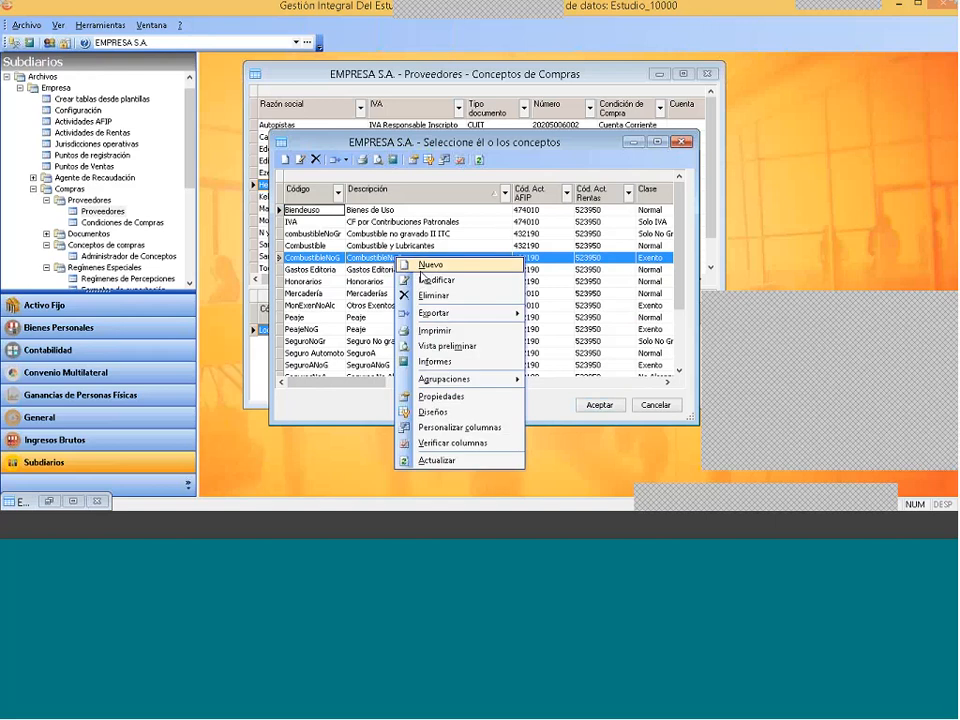
left_click(470, 314)
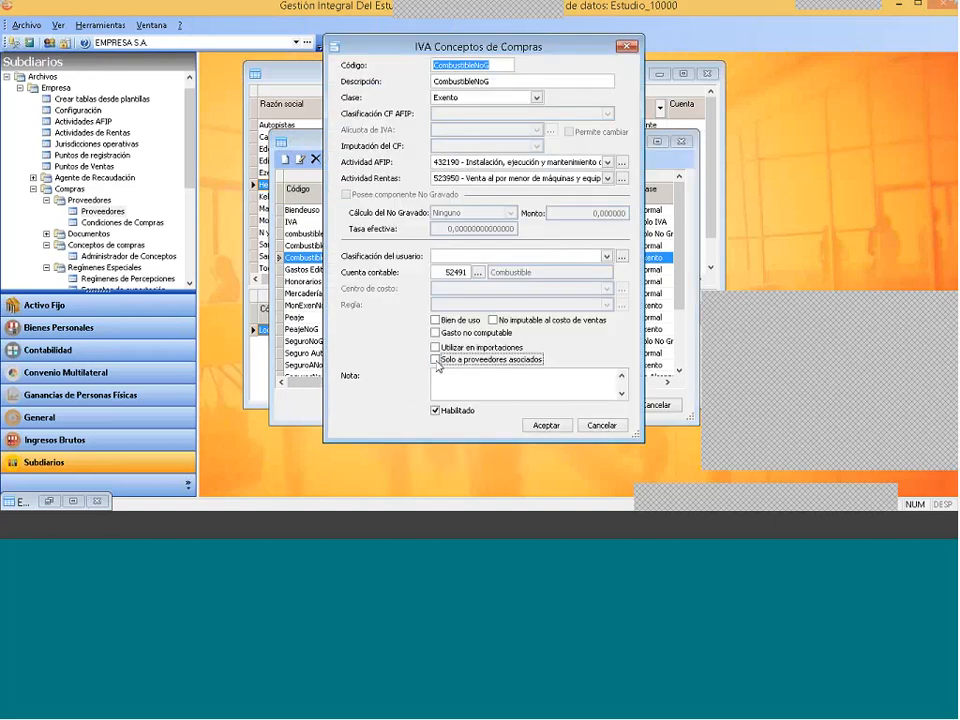
left_click(436, 361)
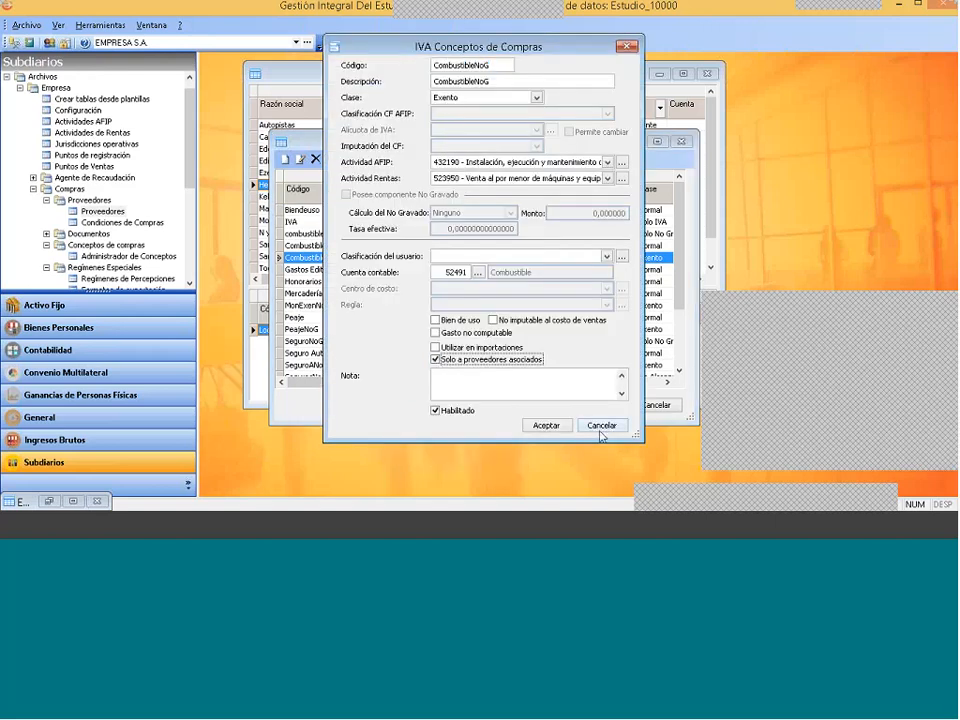
left_click(602, 426)
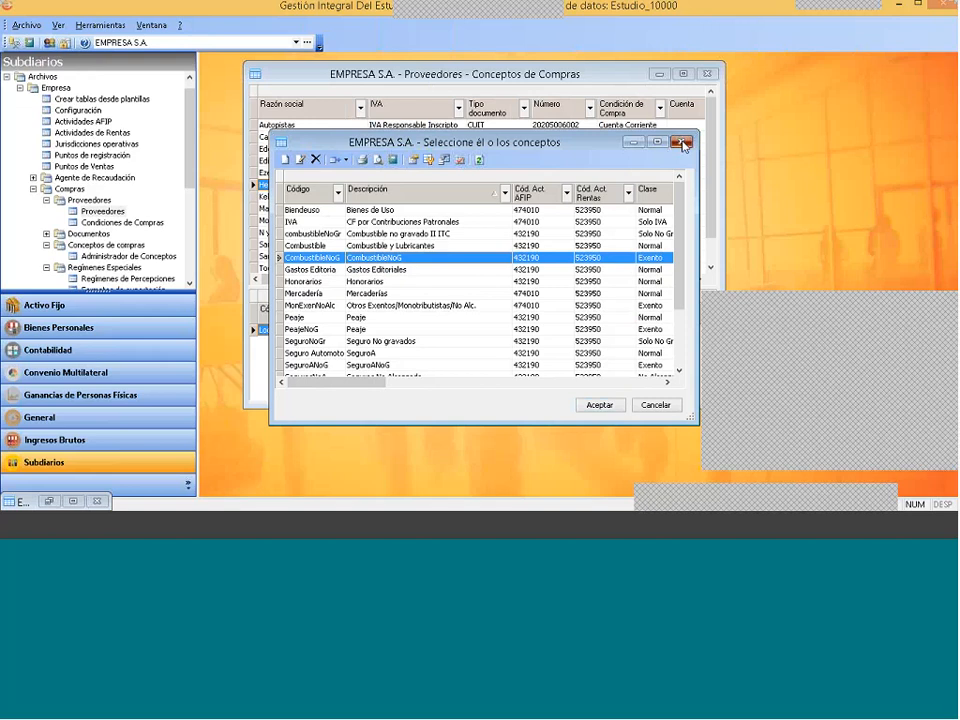
key("Escape")
- Review the concepts associated with Autopistas, Eden, Ezequiel Maderas S.R.L., the hardware store and the Locaciones supplier
left_click(290, 126)
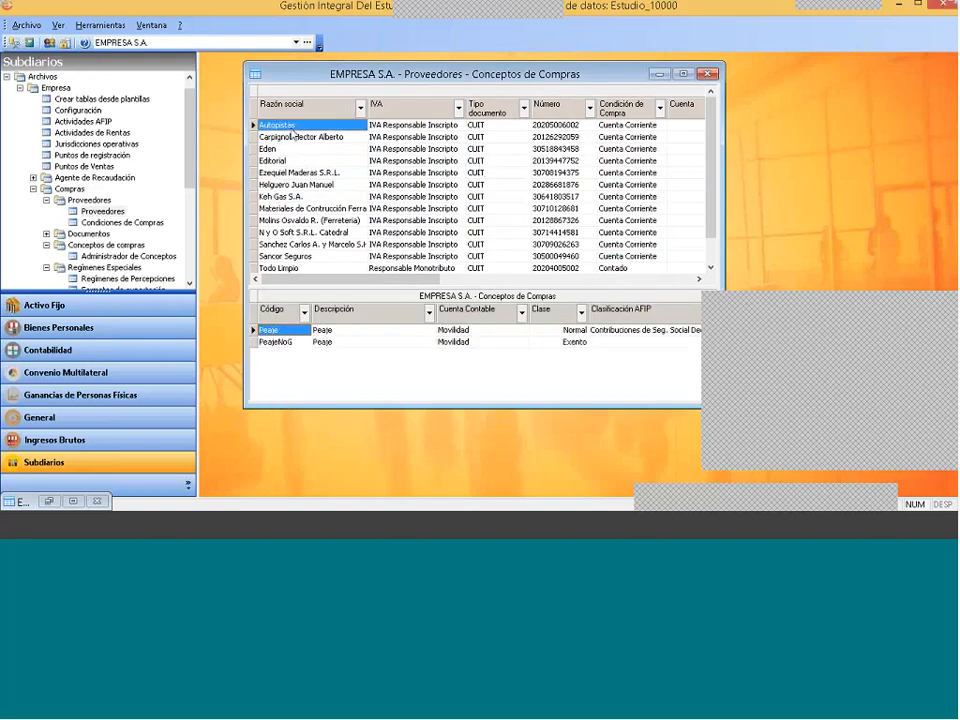
left_click(291, 149)
left_click(295, 173)
left_click(300, 220)
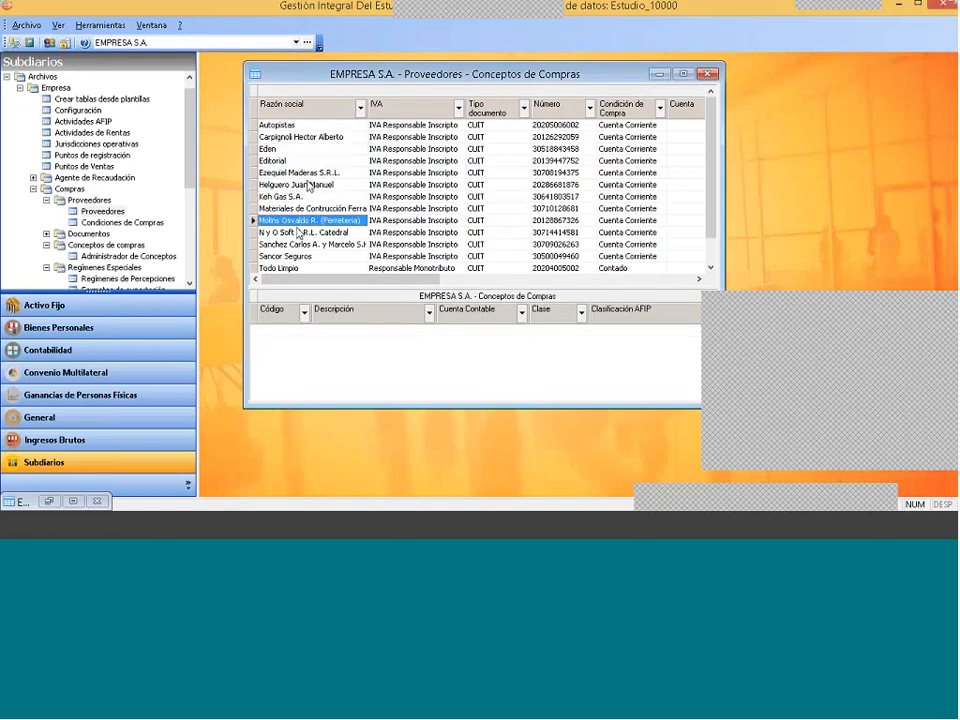
left_click(309, 185)
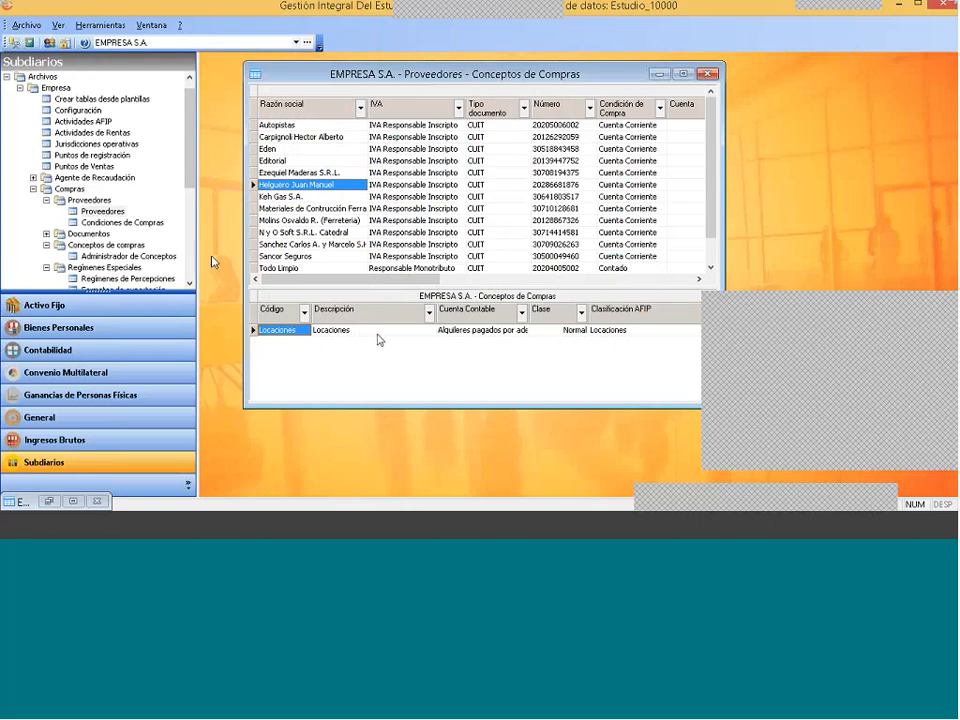
- Open the Combustible y Lubricantes purchase concept to examine its Solo a proveedores asociados setting and Cuenta contable, without making changes
double_click(125, 257)
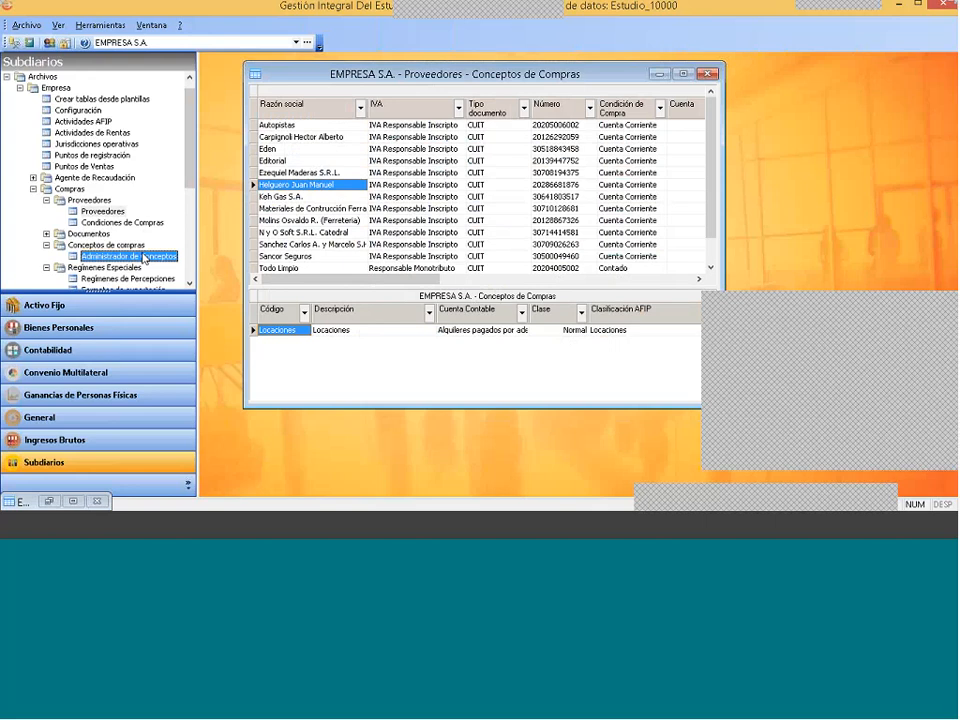
right_click(409, 177)
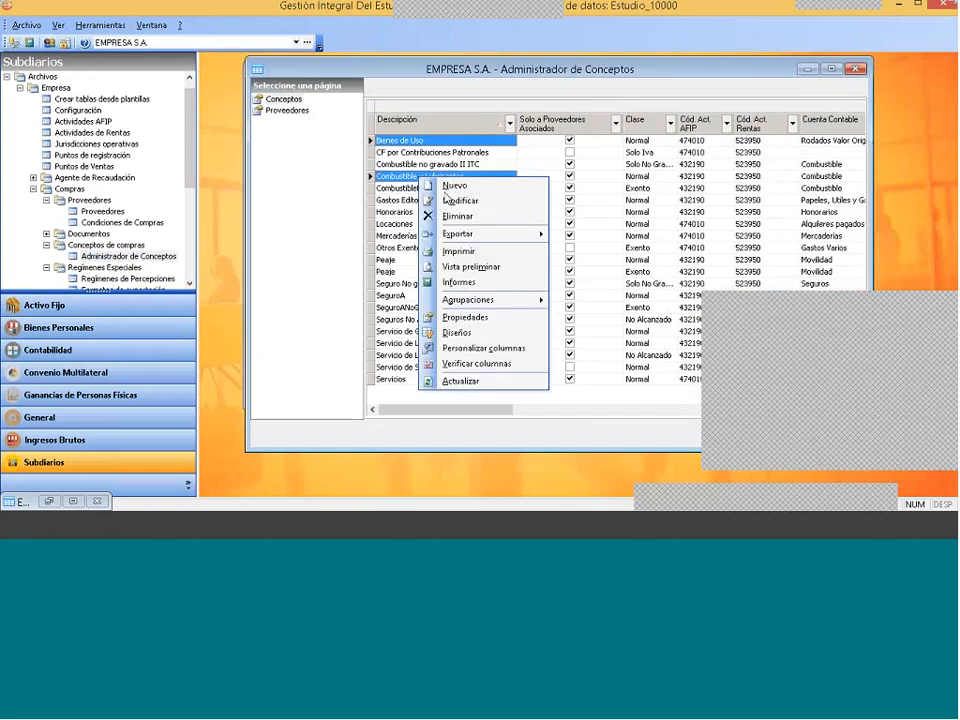
left_click(435, 202)
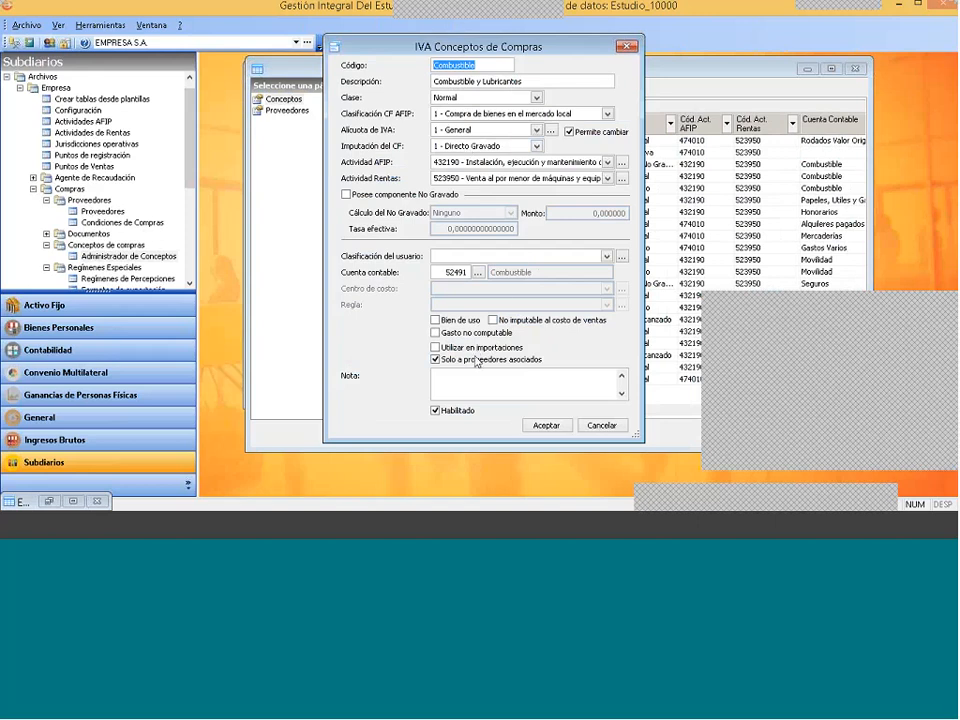
left_click(453, 272)
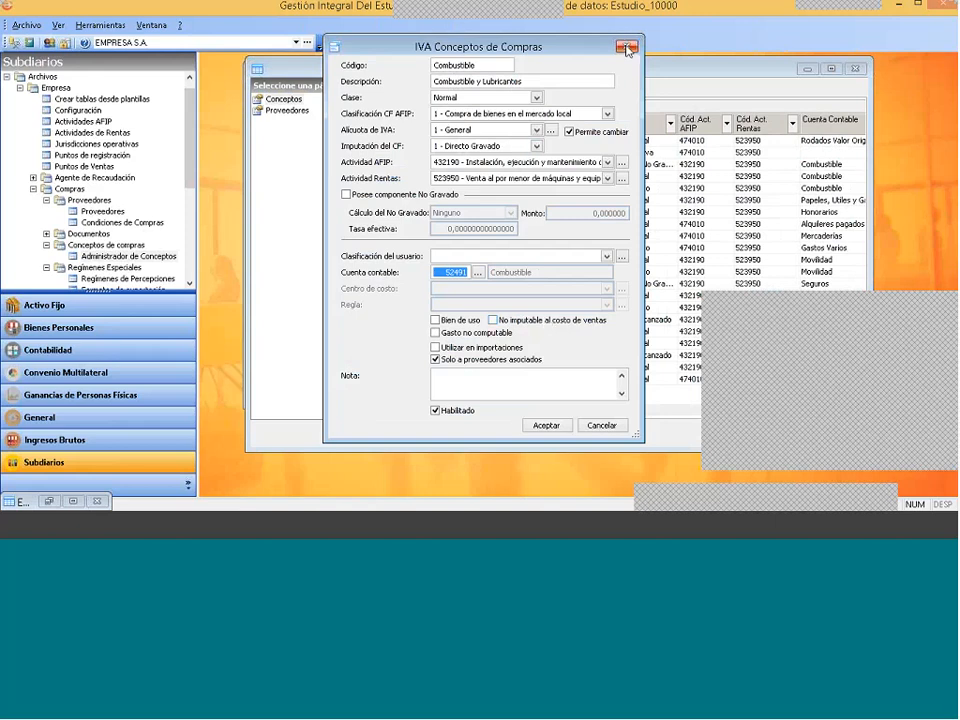
left_click(626, 48)
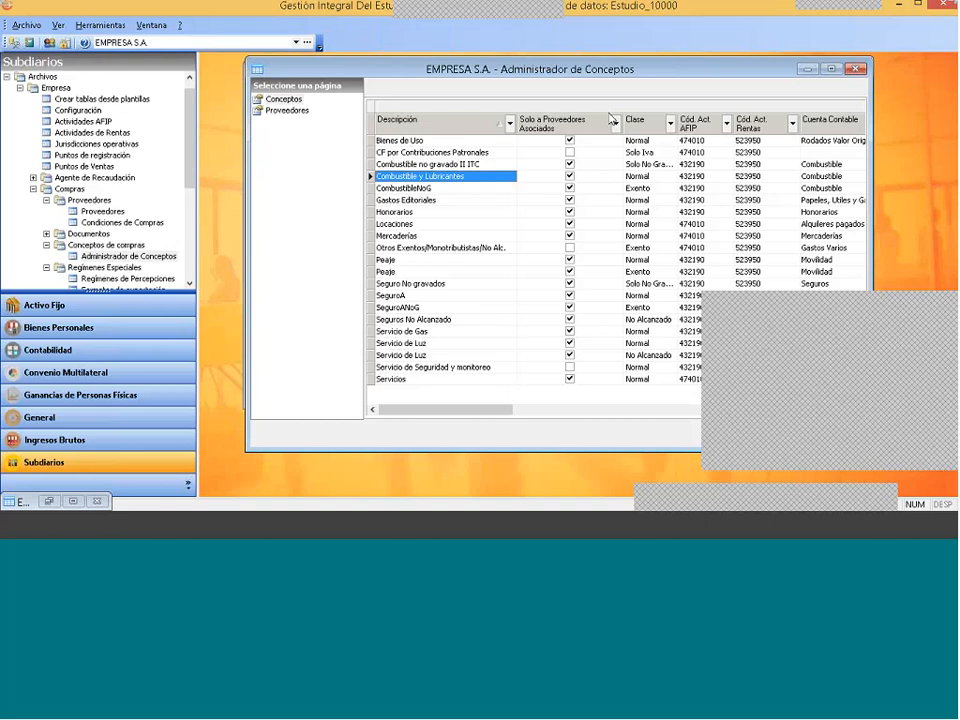
left_click(856, 69)
left_click(707, 74)
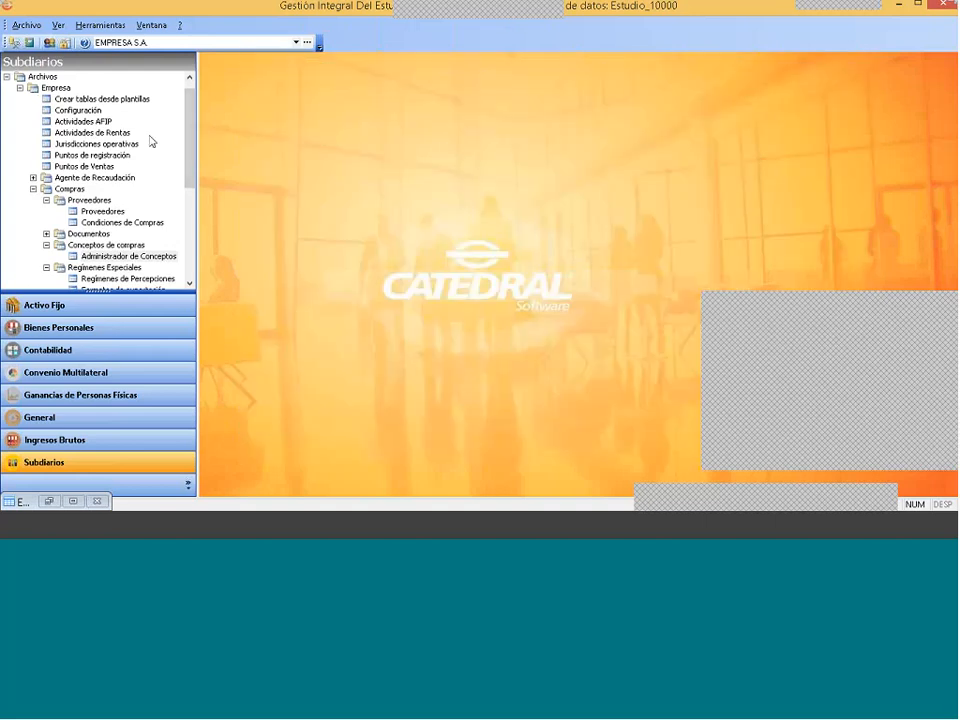
- Open the purchase import from a spreadsheet (xls) under Importación de compras and generate a blank import template
left_click(7, 77)
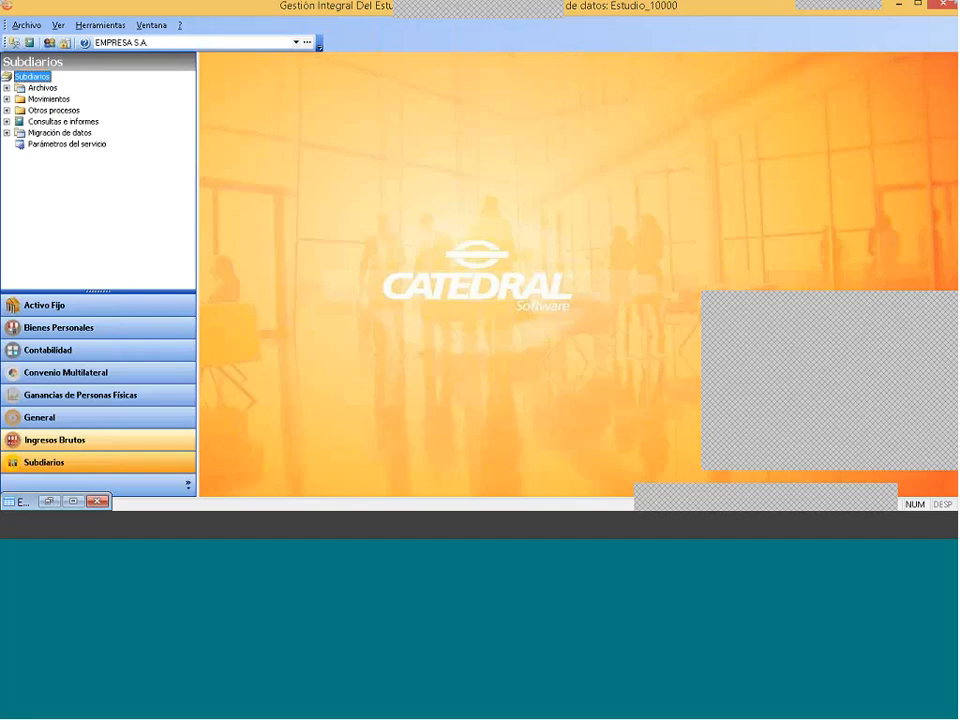
left_click(98, 501)
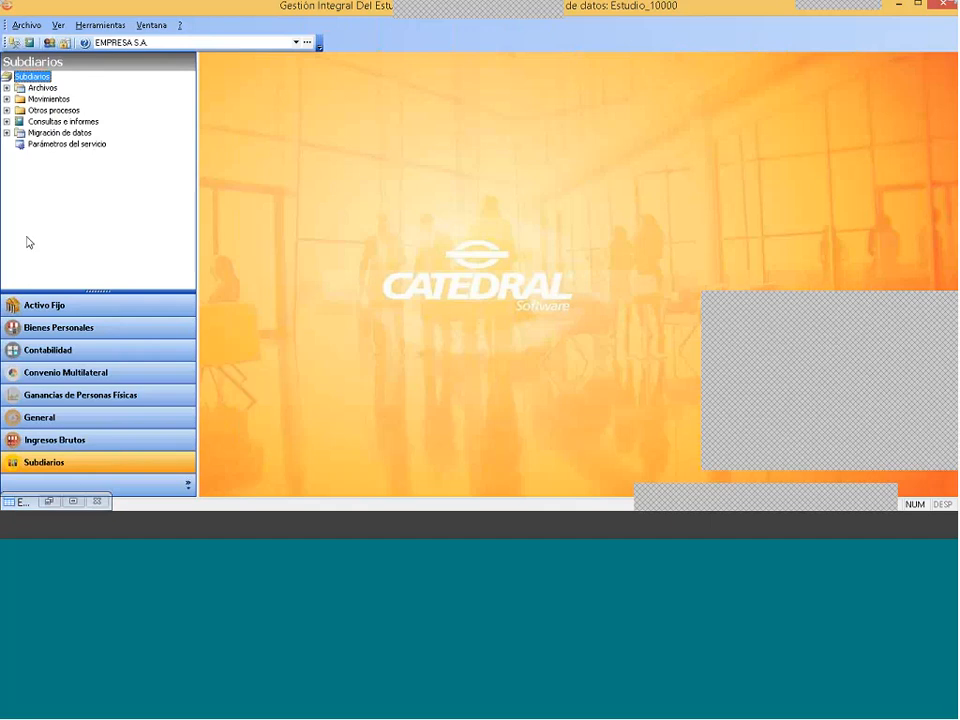
left_click(7, 111)
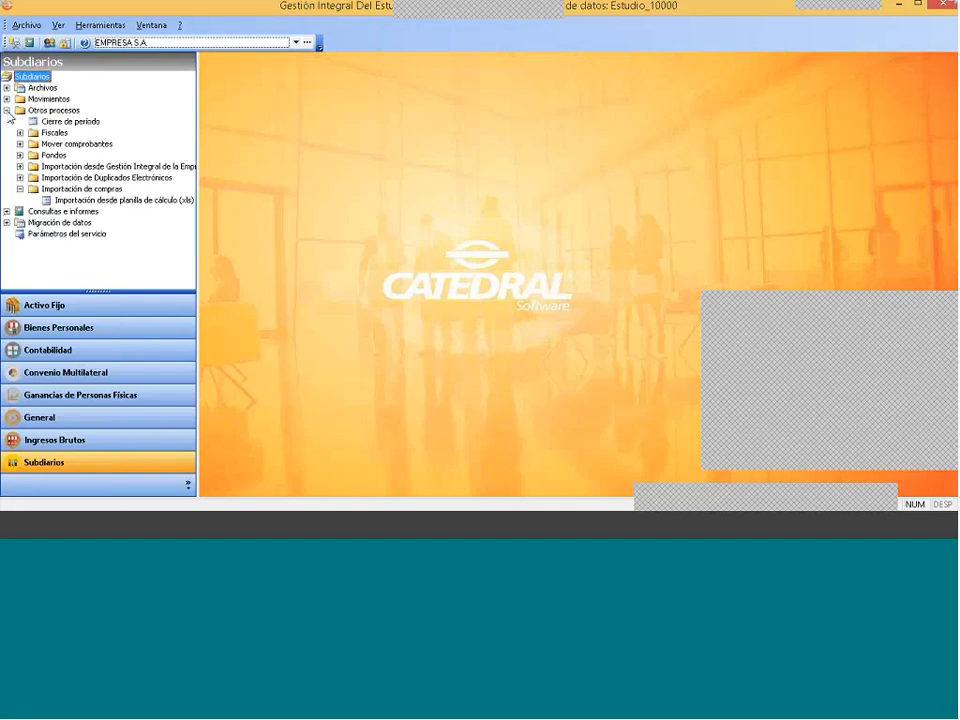
left_click(90, 190)
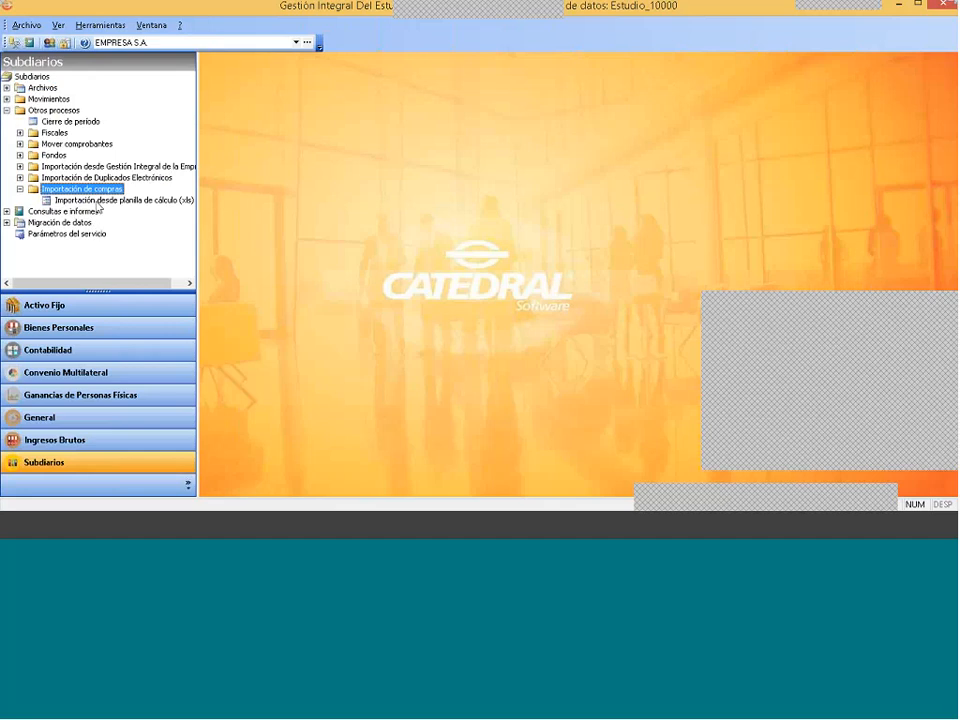
left_click(98, 201)
double_click(98, 201)
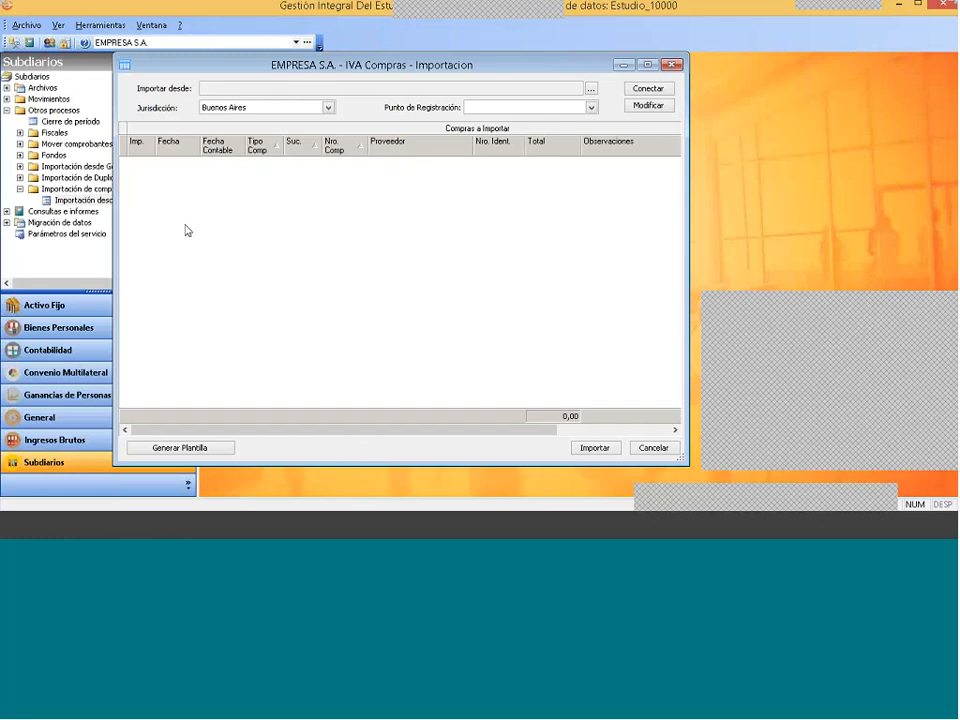
left_click(202, 457)
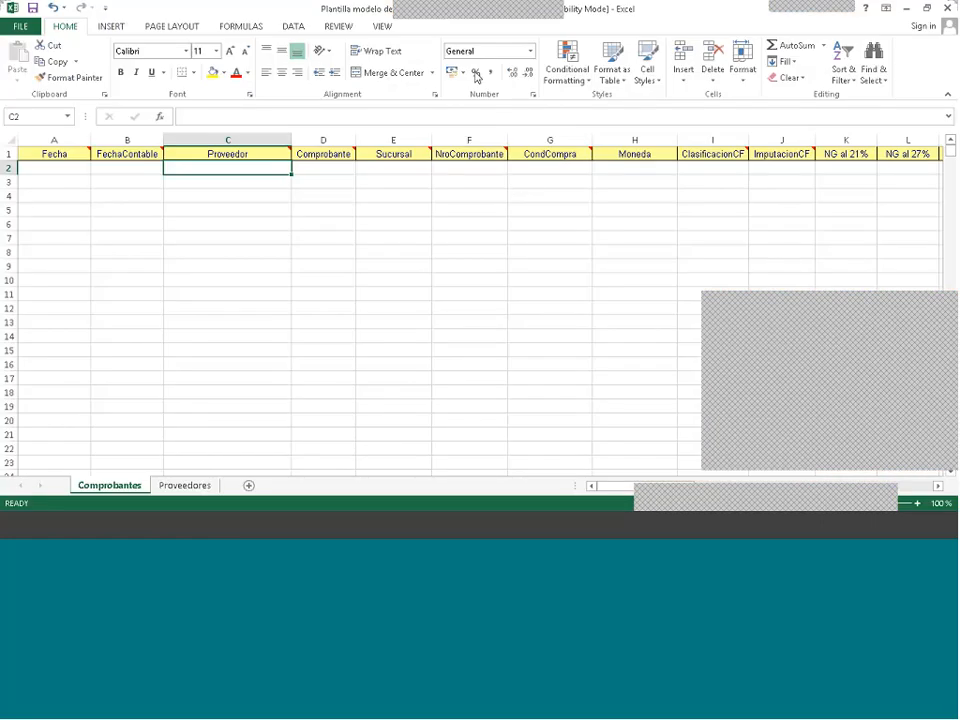
- Save the template to the Escritorio folder, prefixing its name Plantilla modelo de importacion de Compras y Gastos1 with the company's CUIT and a hyphen
left_click_drag(619, 10, 462, 48)
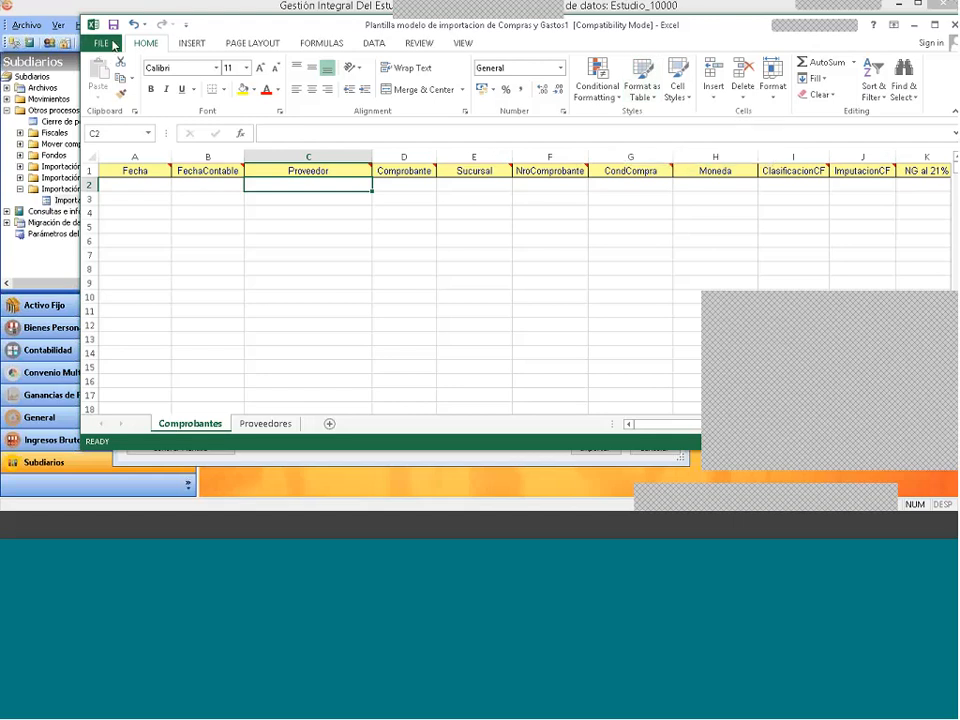
left_click(112, 44)
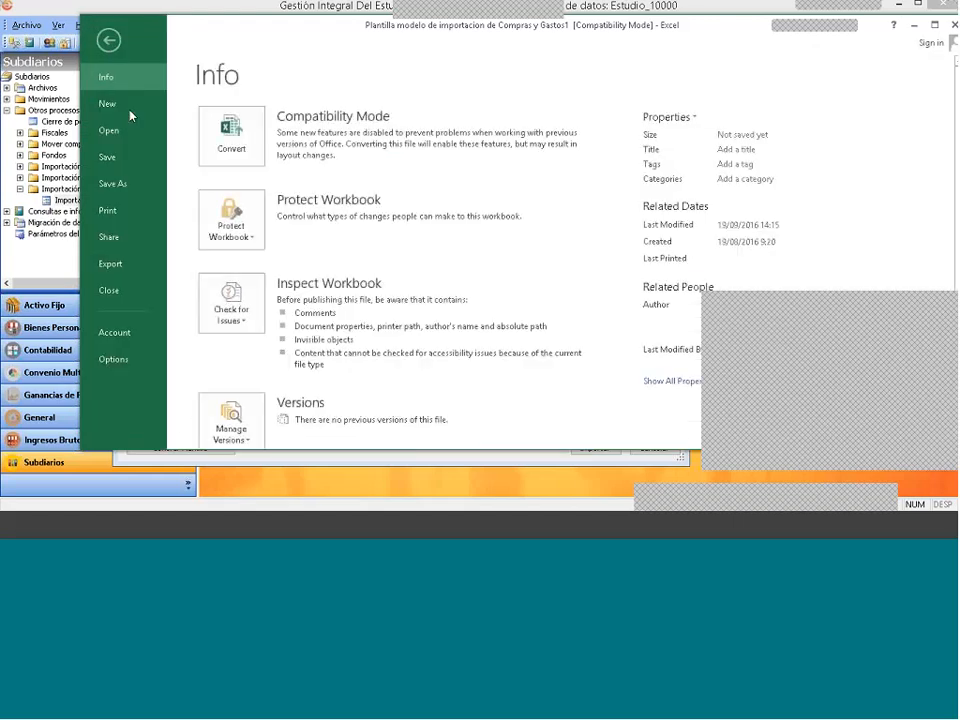
left_click(120, 185)
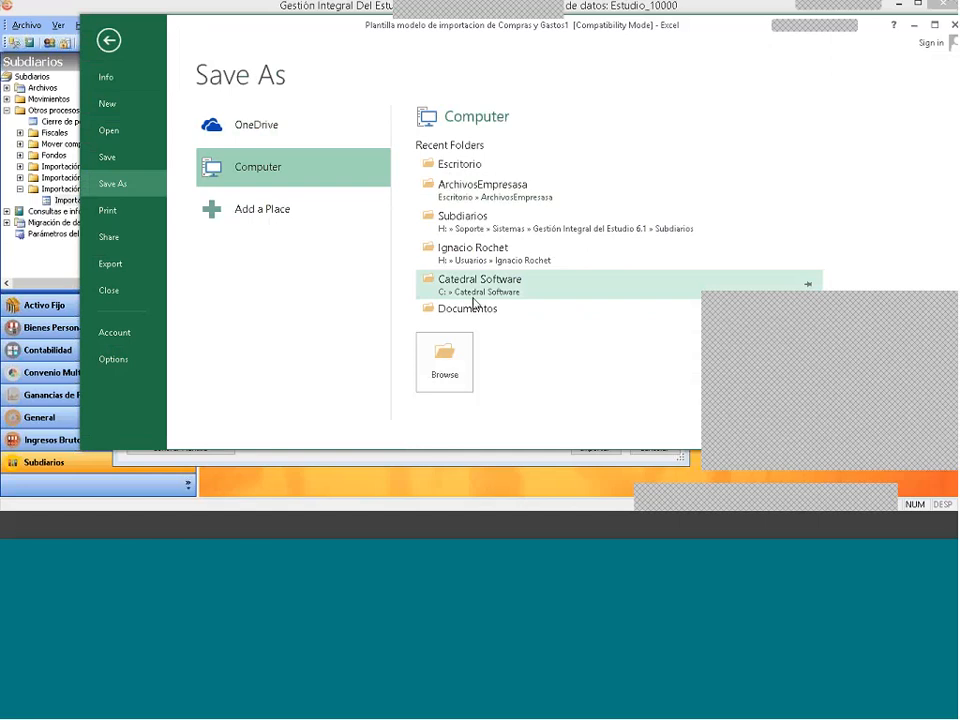
left_click(470, 165)
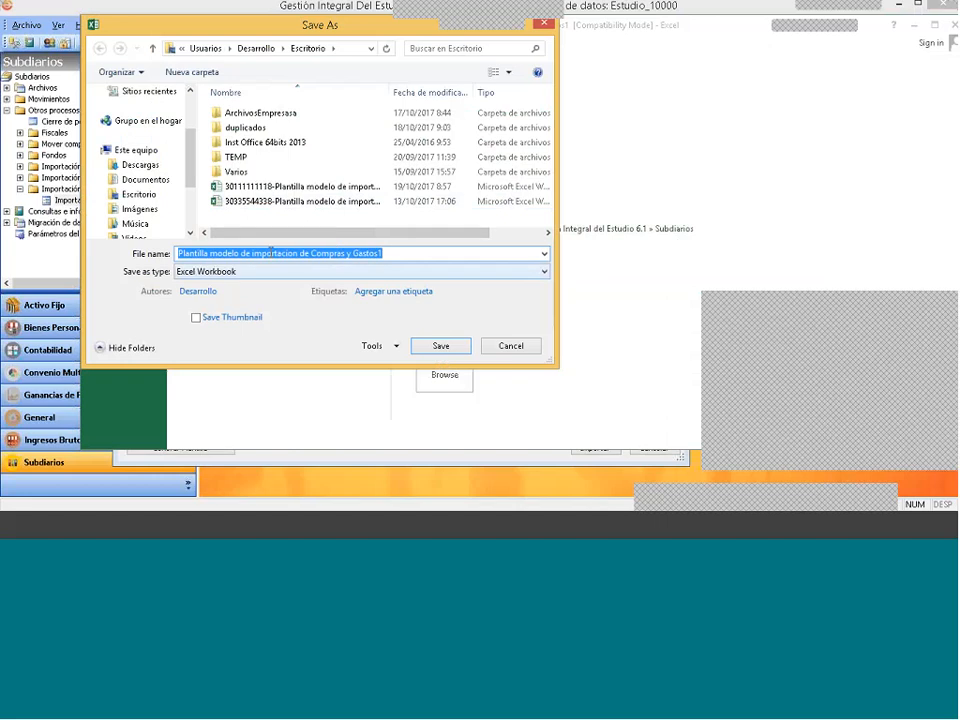
left_click(178, 253)
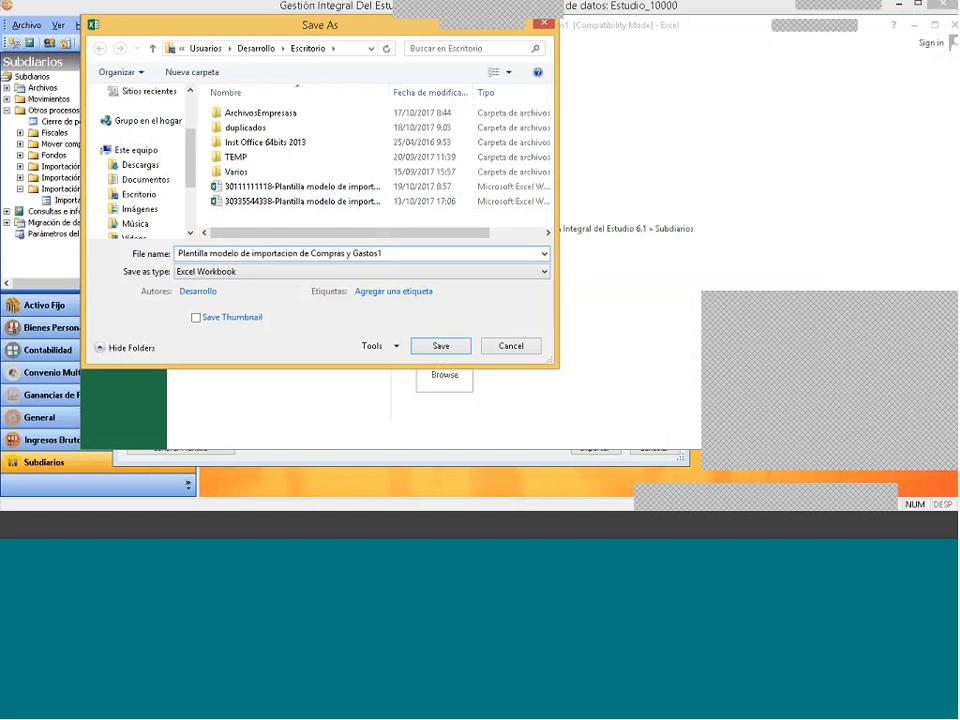
type("30")
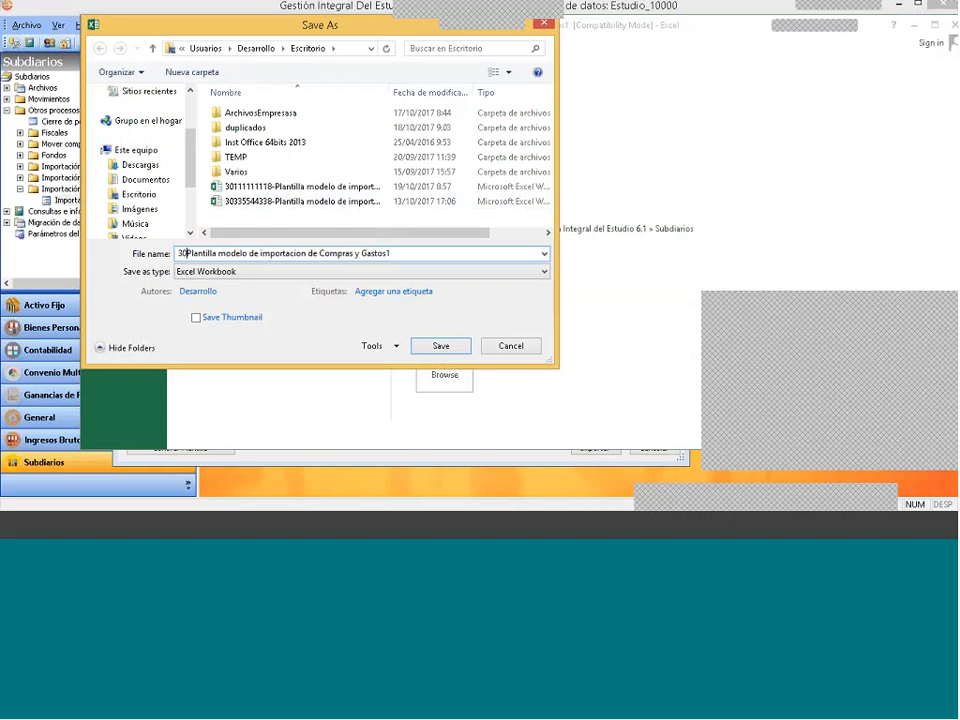
type("111")
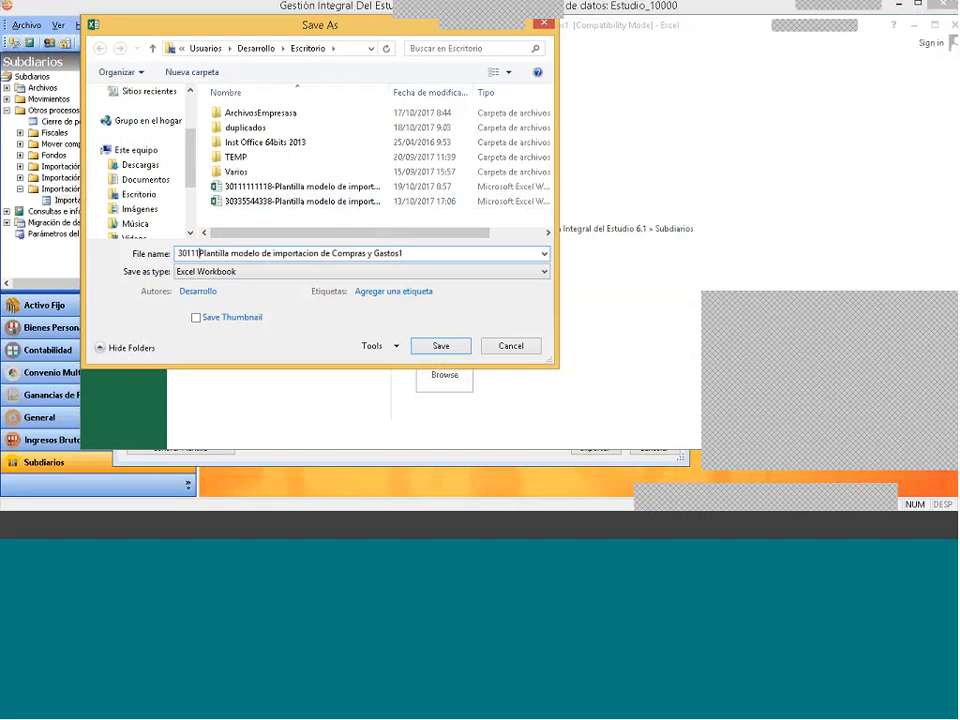
type("11111")
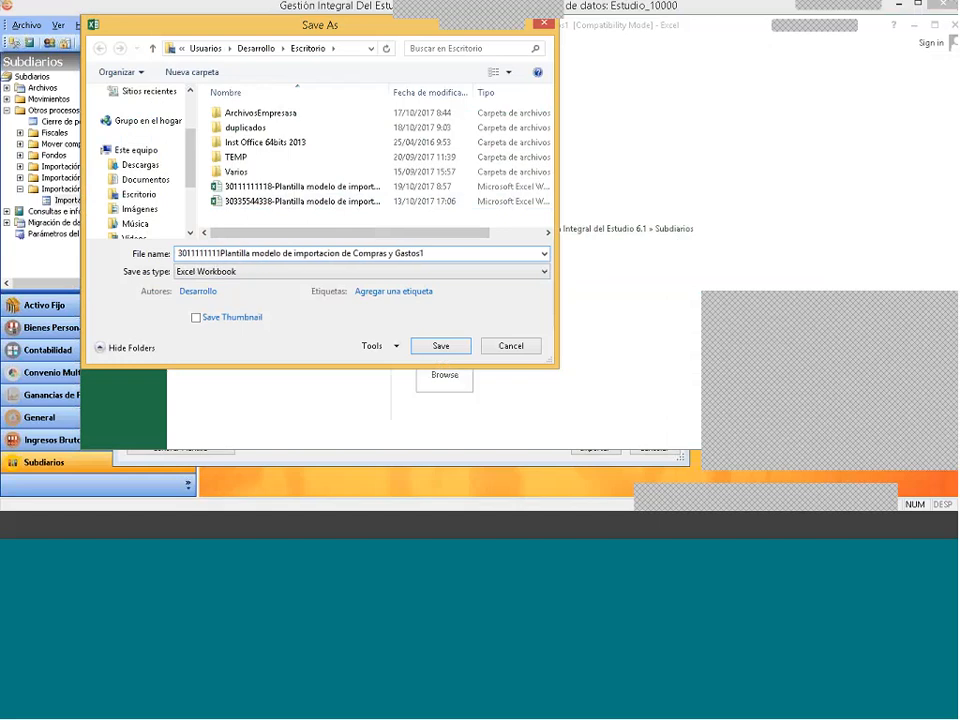
type("8-")
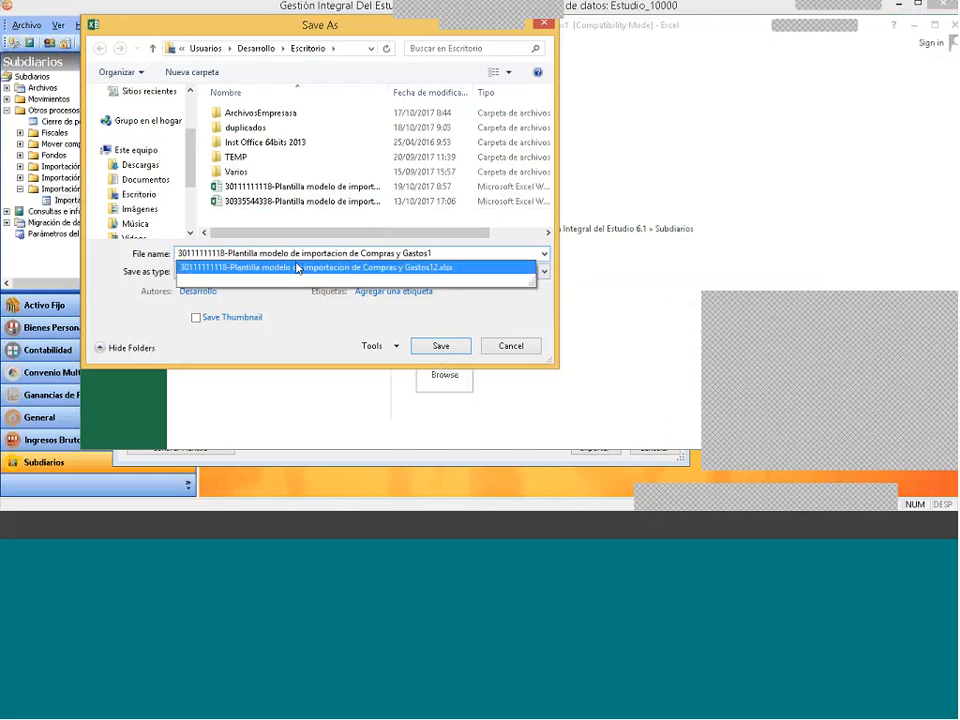
left_click(440, 254)
left_click(443, 346)
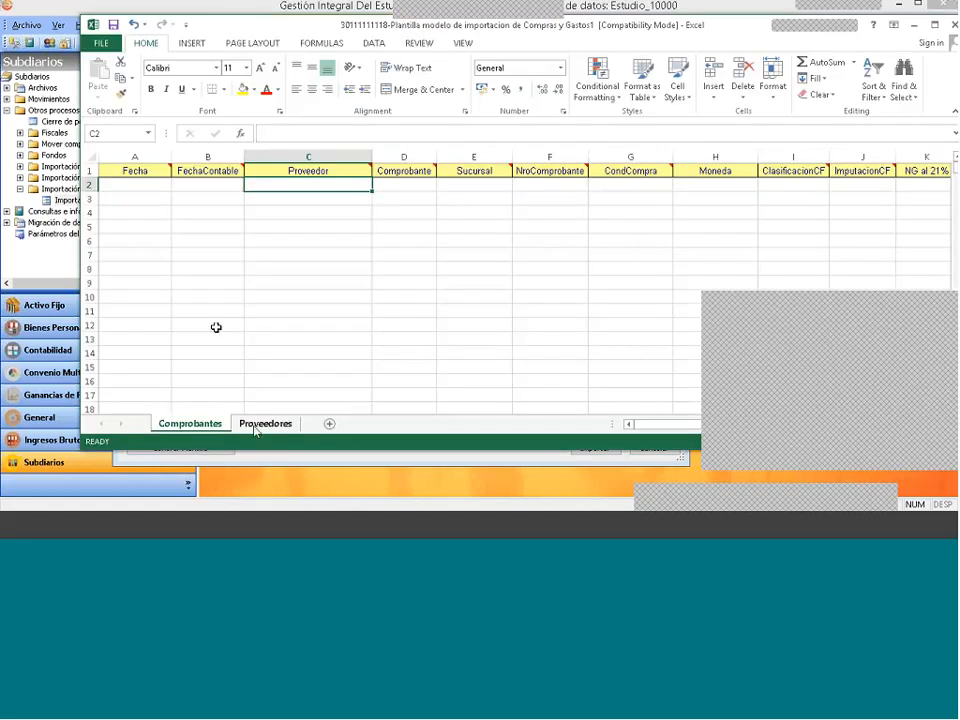
- Consult the Word invoice exercise, return to the Excel template and enter 01/10/2017 as Fecha and FechaContable in row 2 of Comprobantes
key("Home")
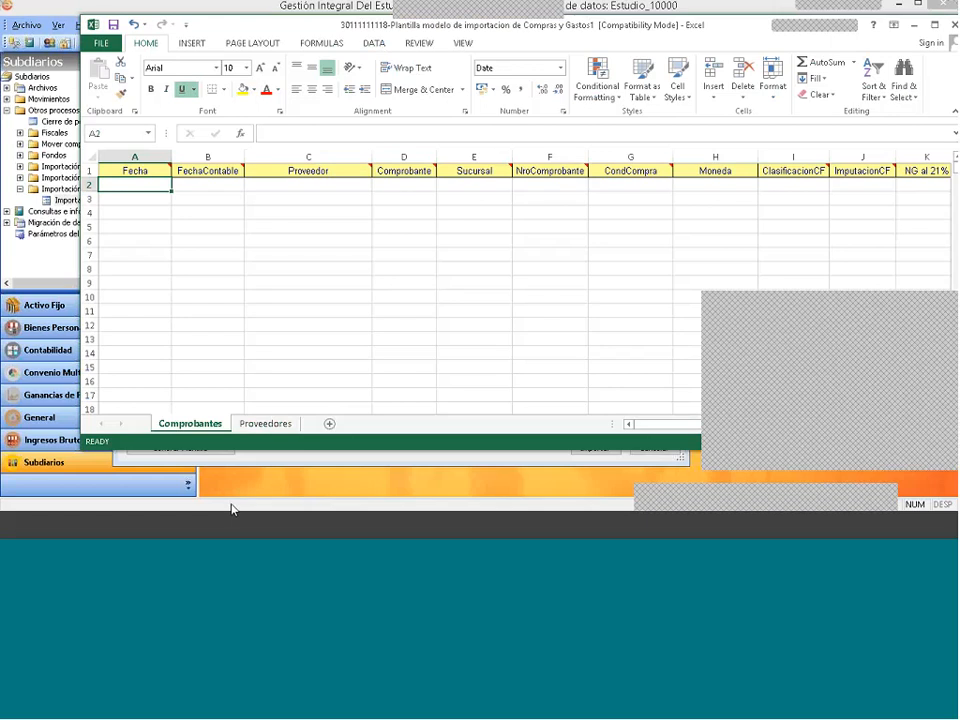
left_click(226, 525)
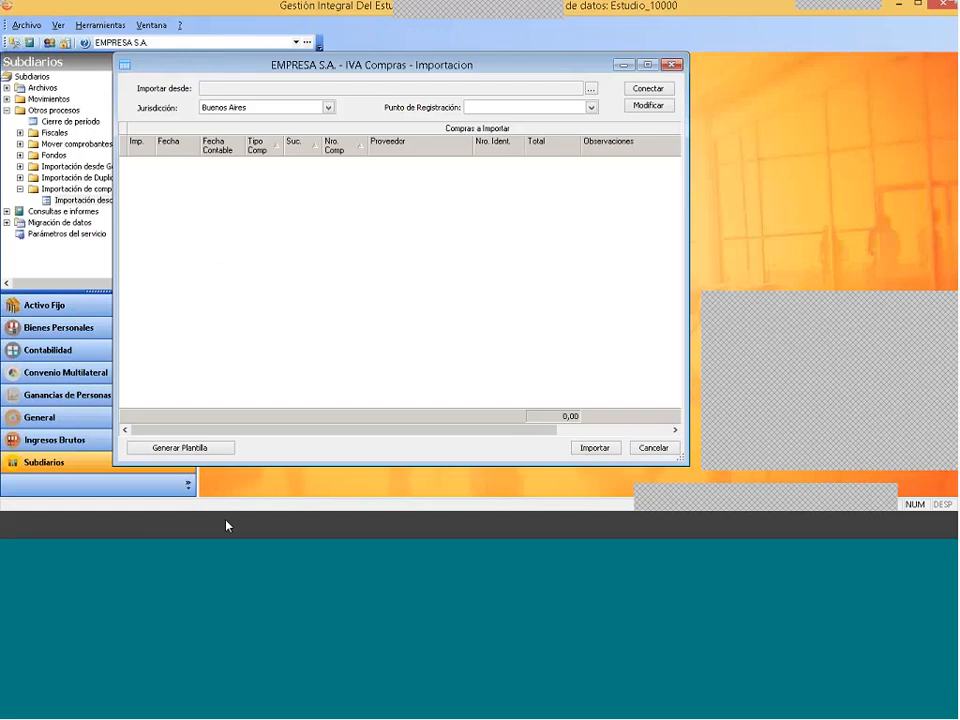
left_click(189, 525)
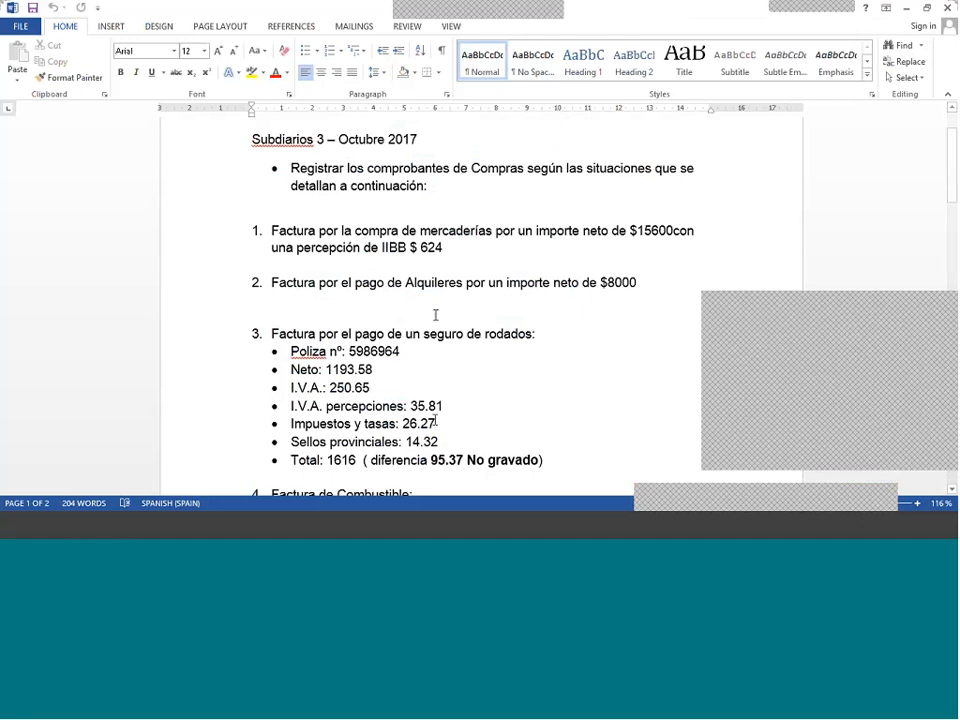
mouse_move(238, 531)
left_click(230, 455)
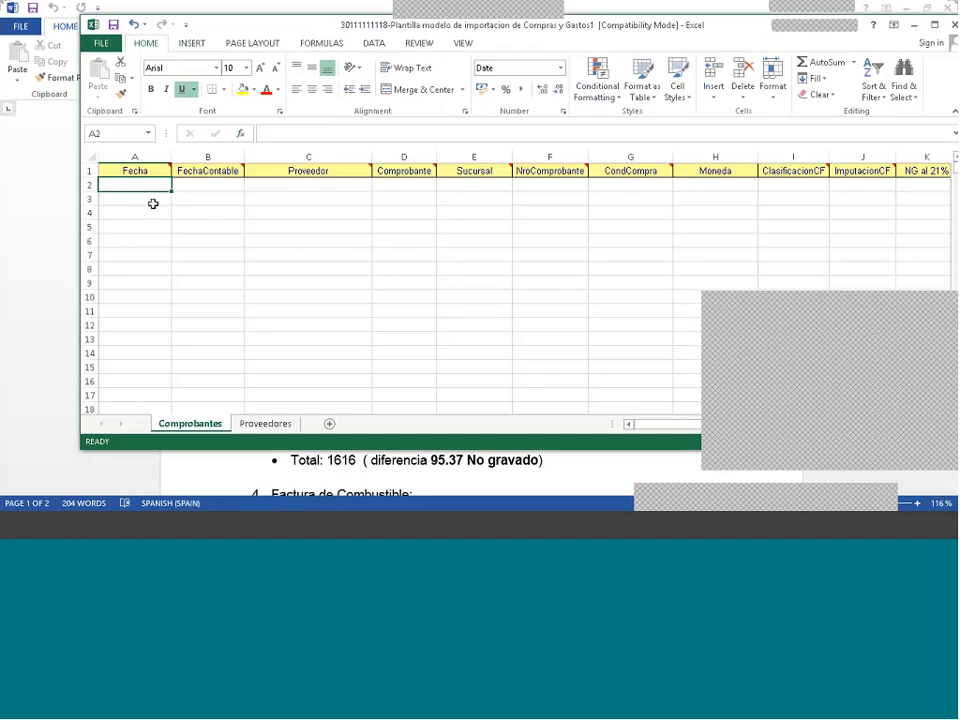
type("1-10")
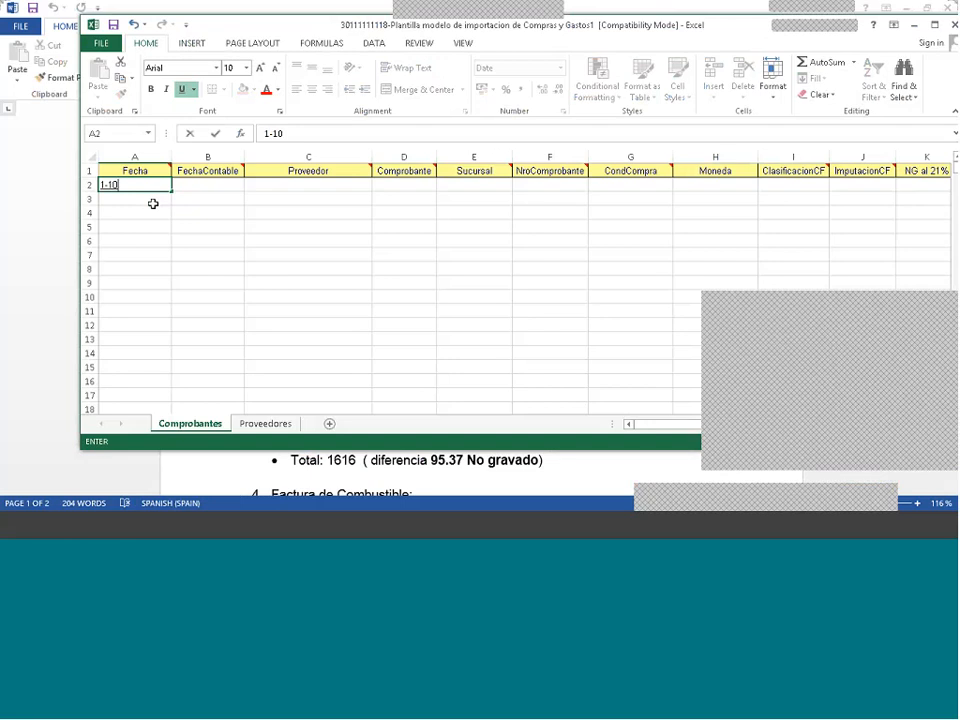
key("Return")
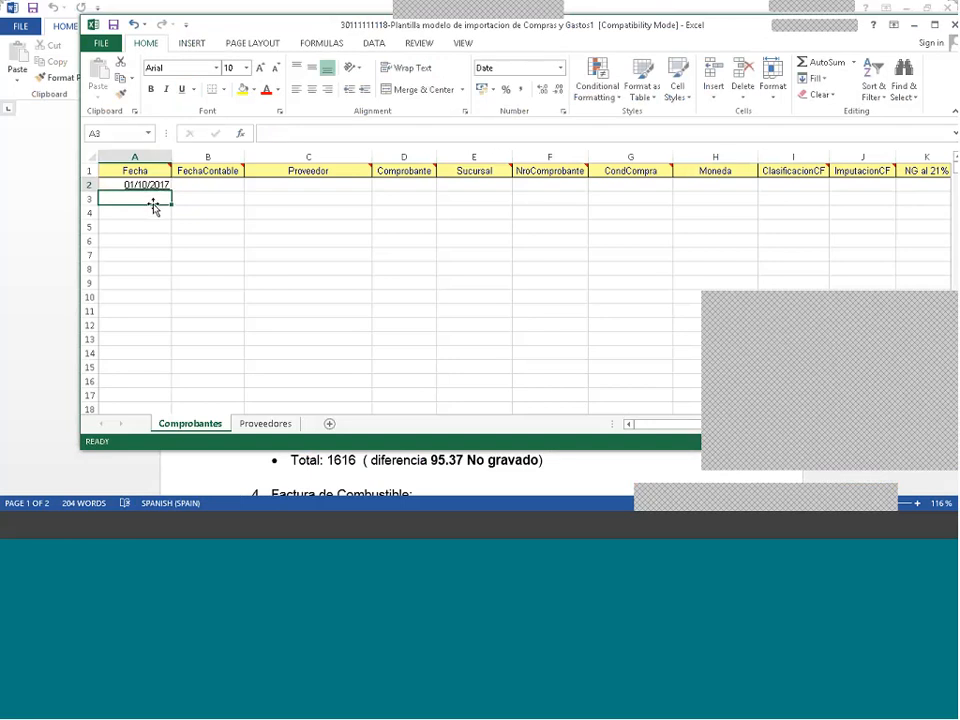
key("Up")
key("Right")
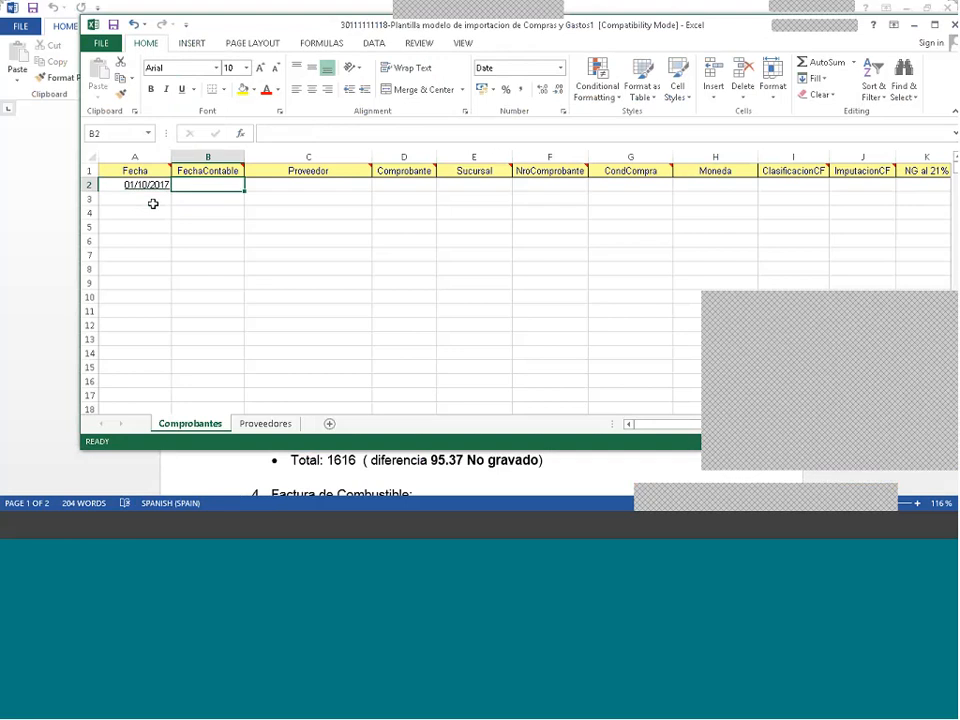
type("1-10")
key("Tab")
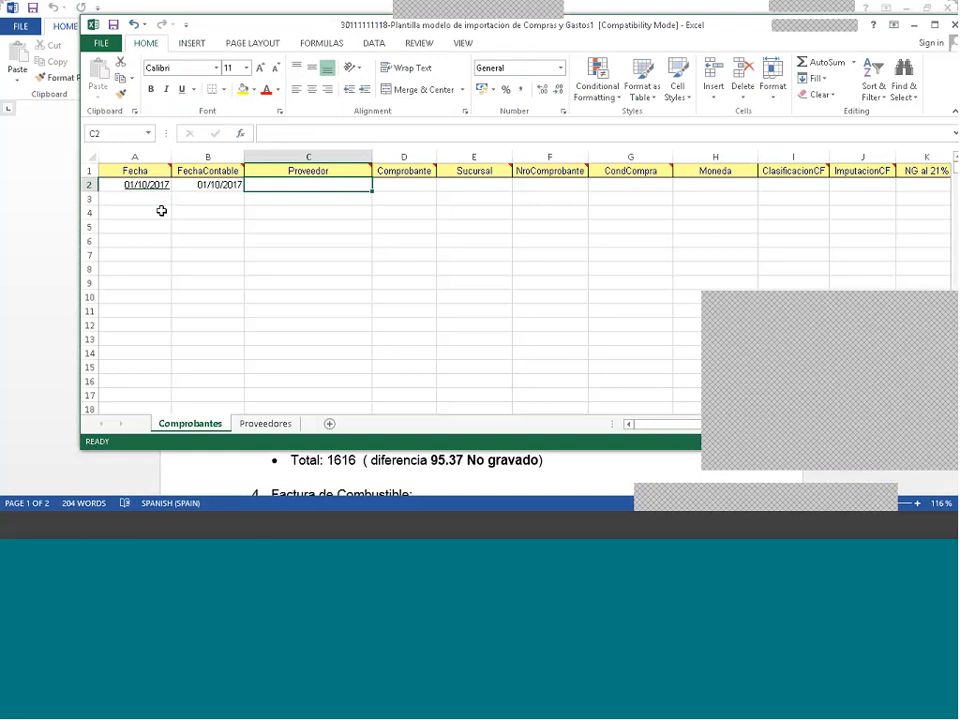
- Copy the document number of the supplier in row 3 of the Proveedores sheet into the Proveedor cell of row 2 in Comprobantes
key("ctrl+Page_Down")
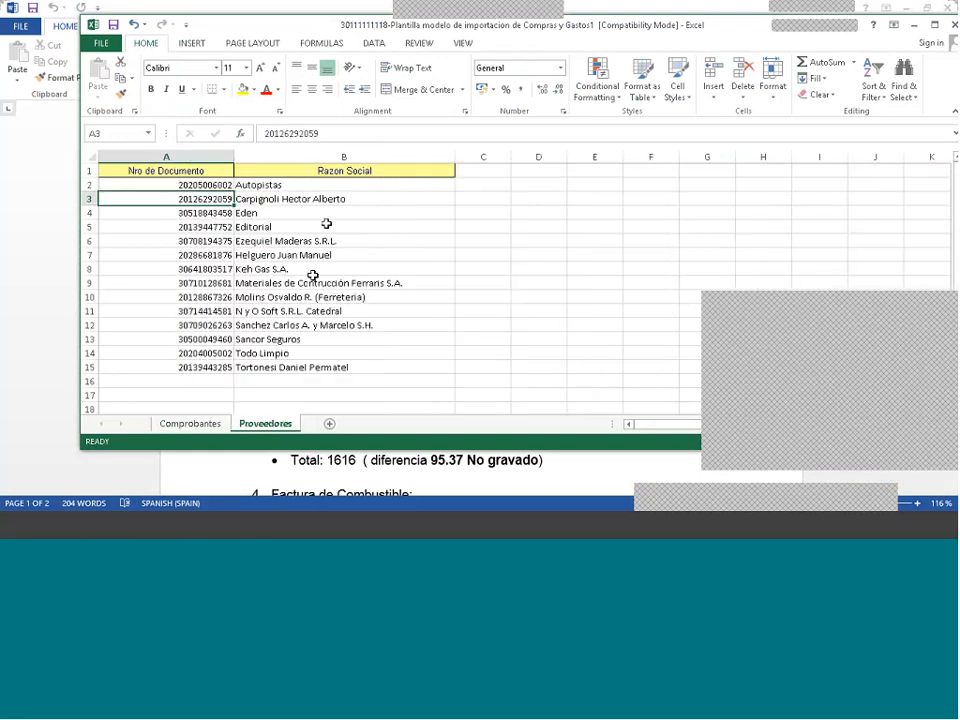
key("ctrl+c")
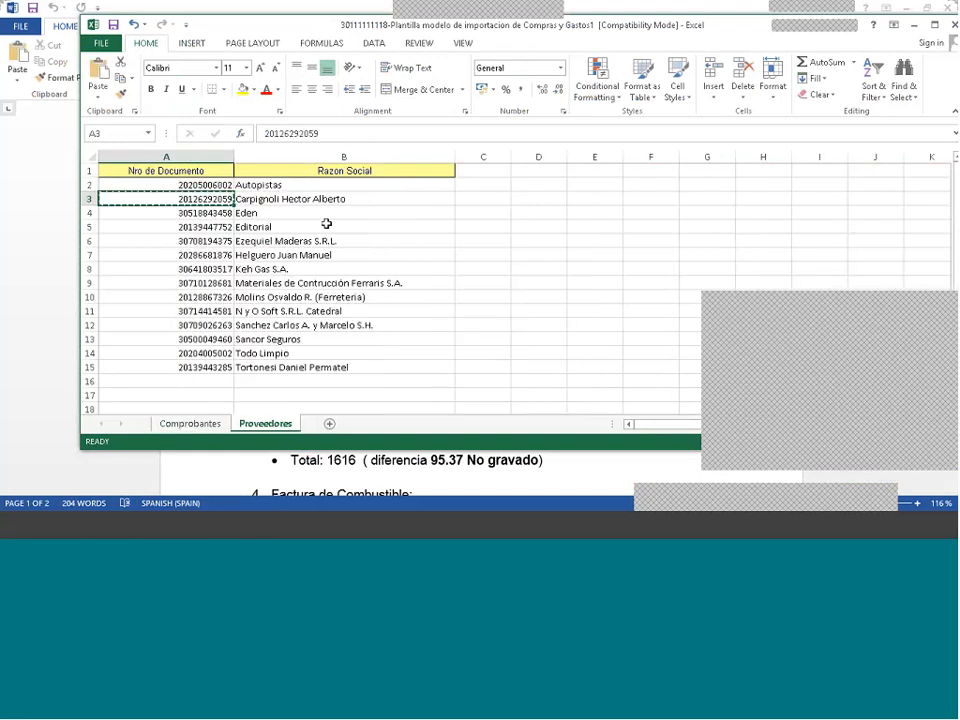
key("ctrl+Page_Up")
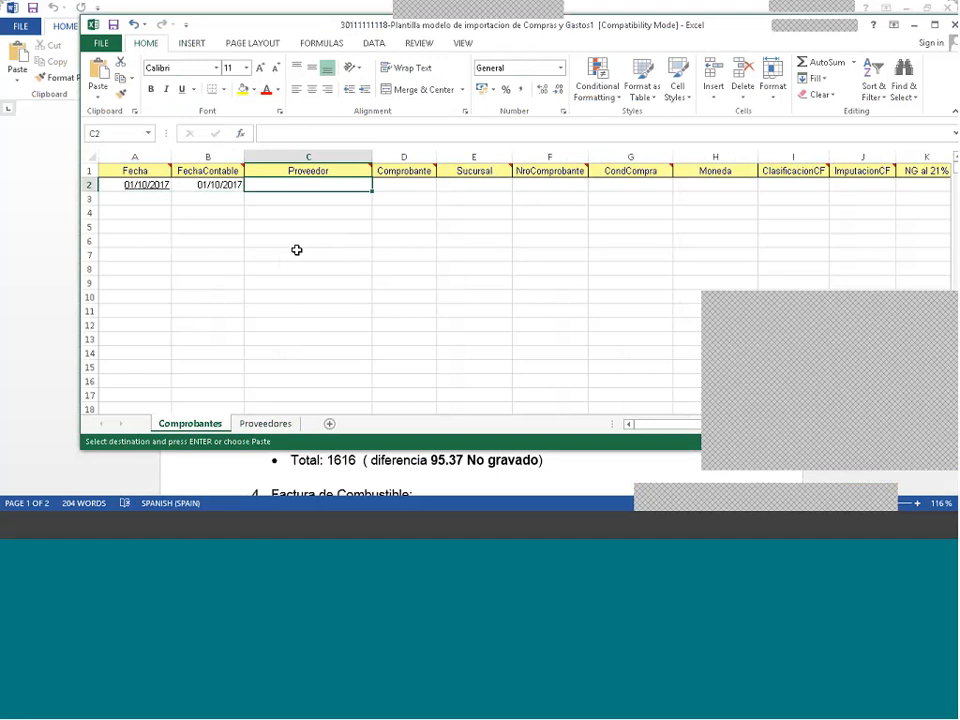
key("ctrl+v")
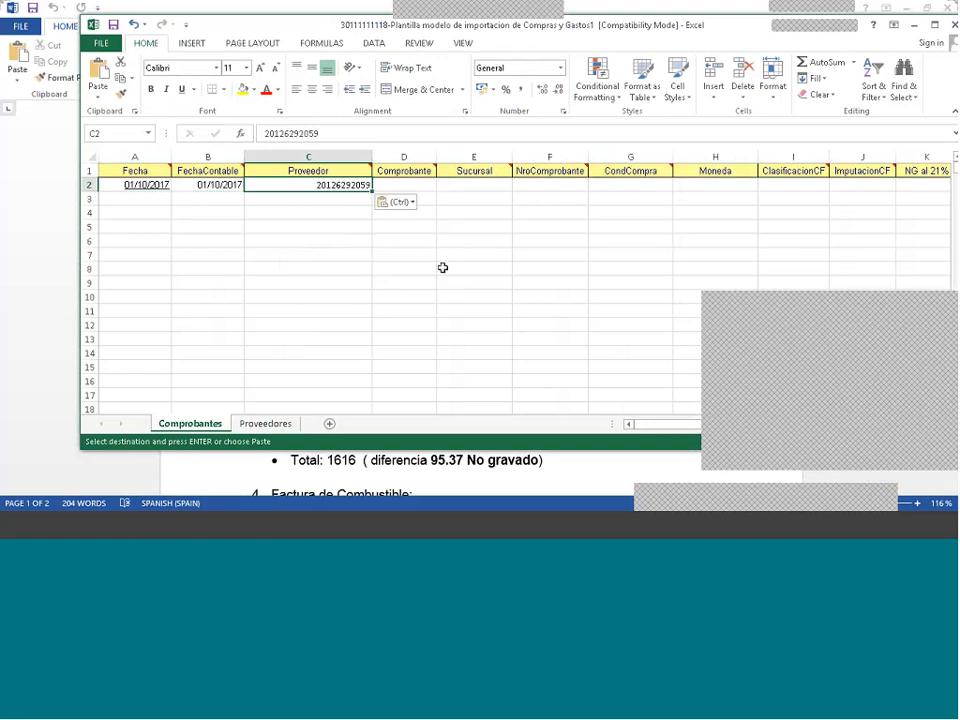
left_click_drag(649, 424, 756, 426)
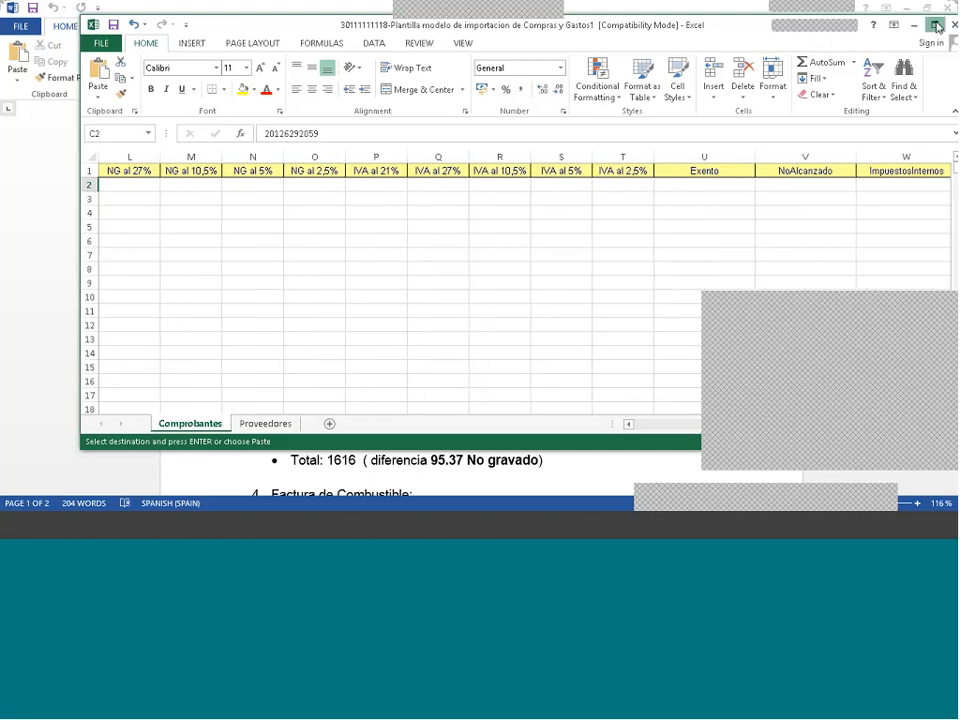
- Maximize the template window and enter 1 as Comprobante and 1 as Sucursal in row 2 of Comprobantes
double_click(702, 17)
left_click_drag(790, 302, 795, 264)
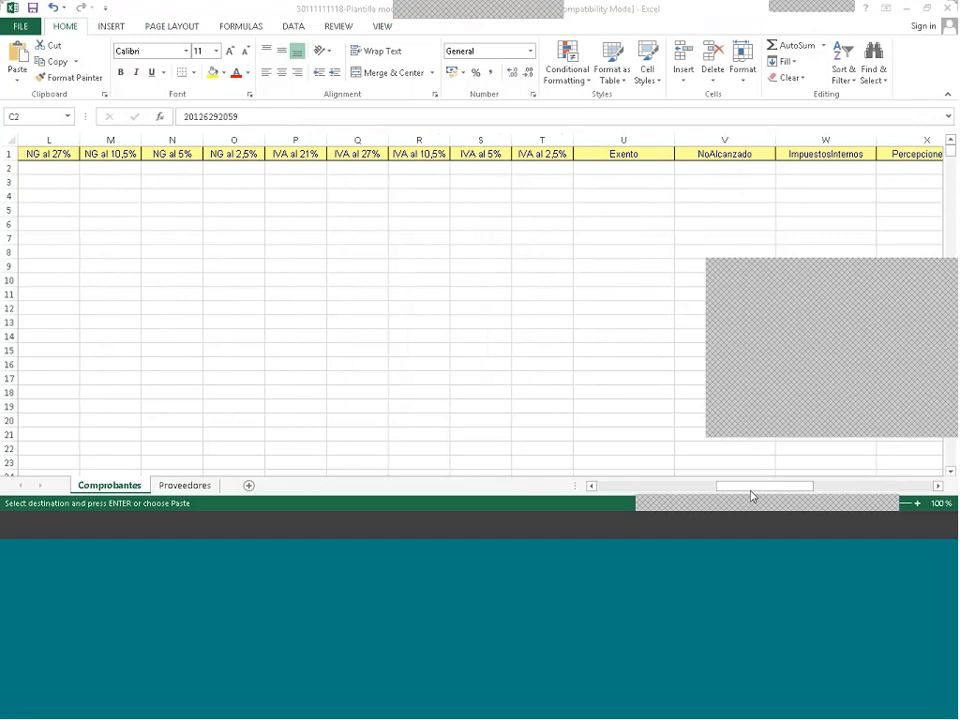
left_click(771, 486)
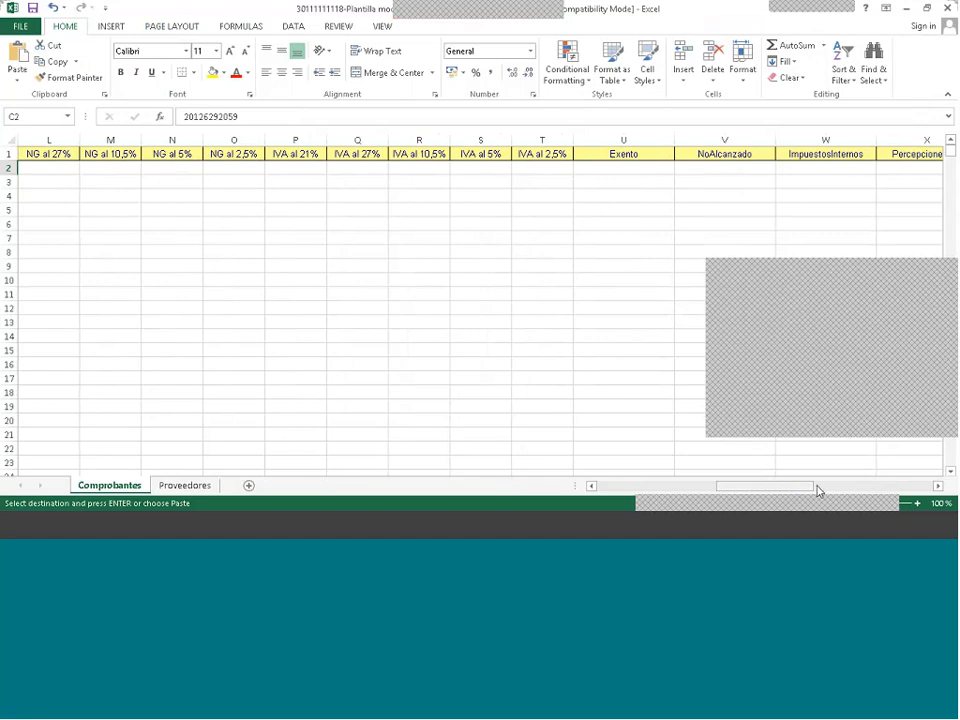
left_click_drag(793, 490, 621, 489)
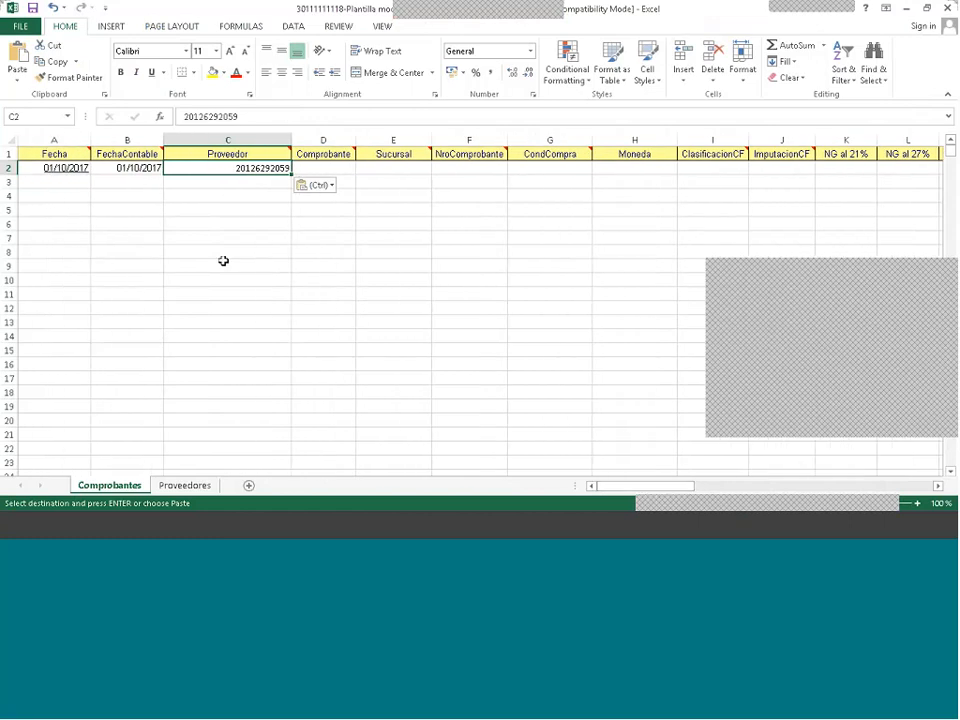
mouse_move(38, 153)
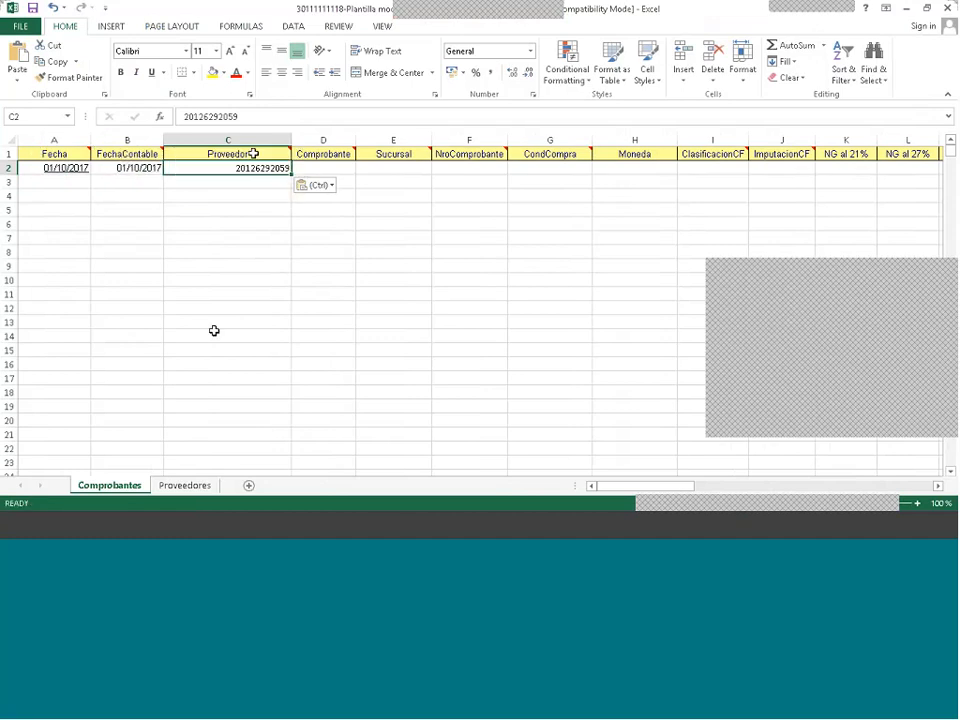
mouse_move(252, 152)
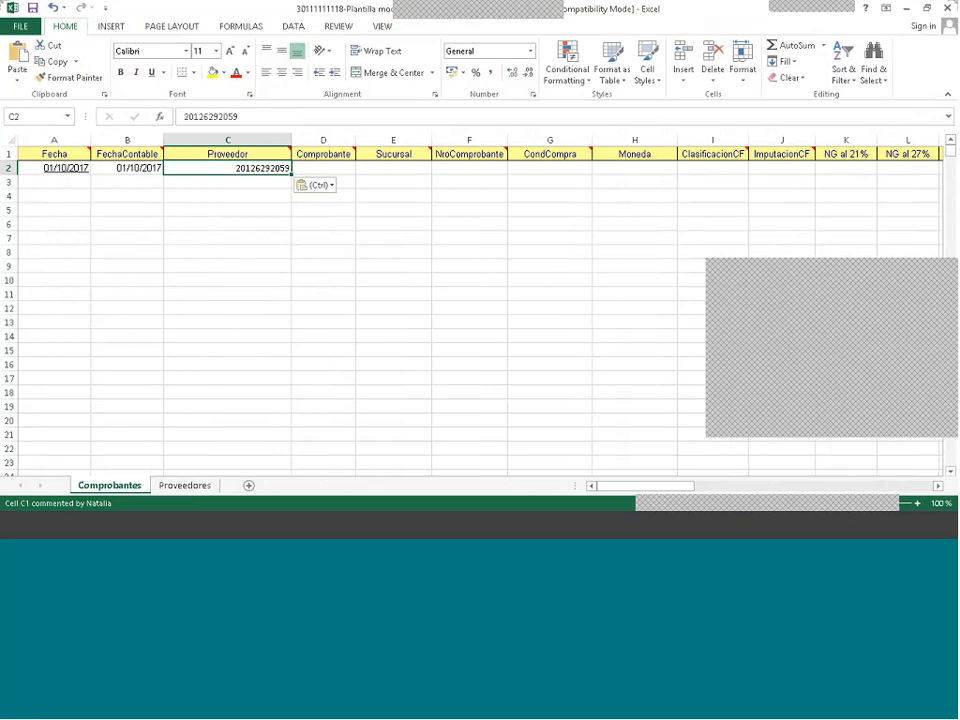
mouse_move(325, 153)
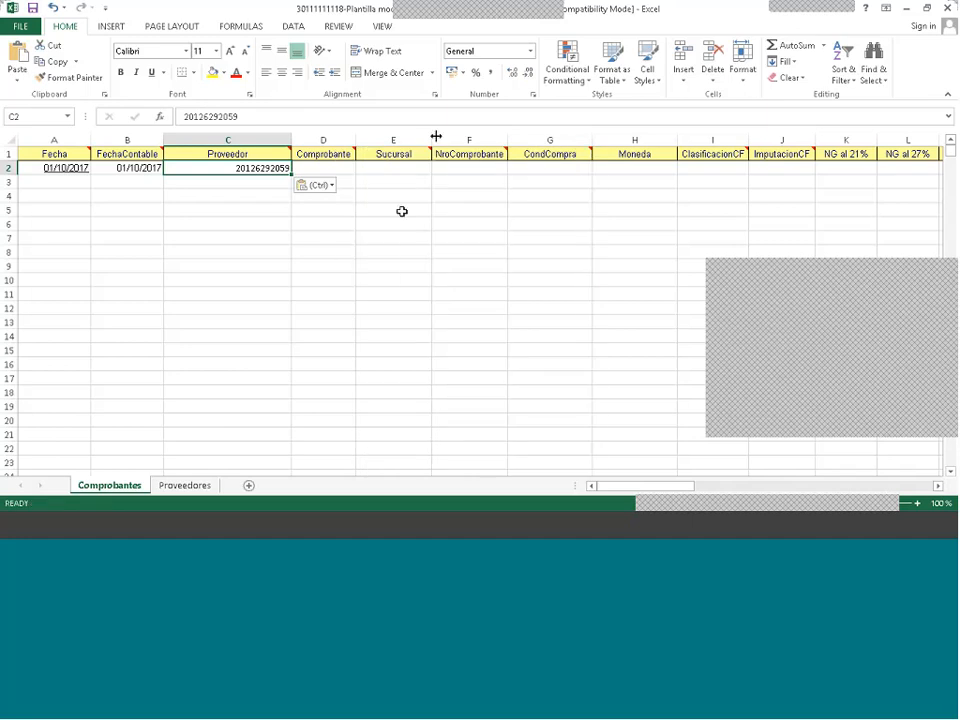
key("Tab")
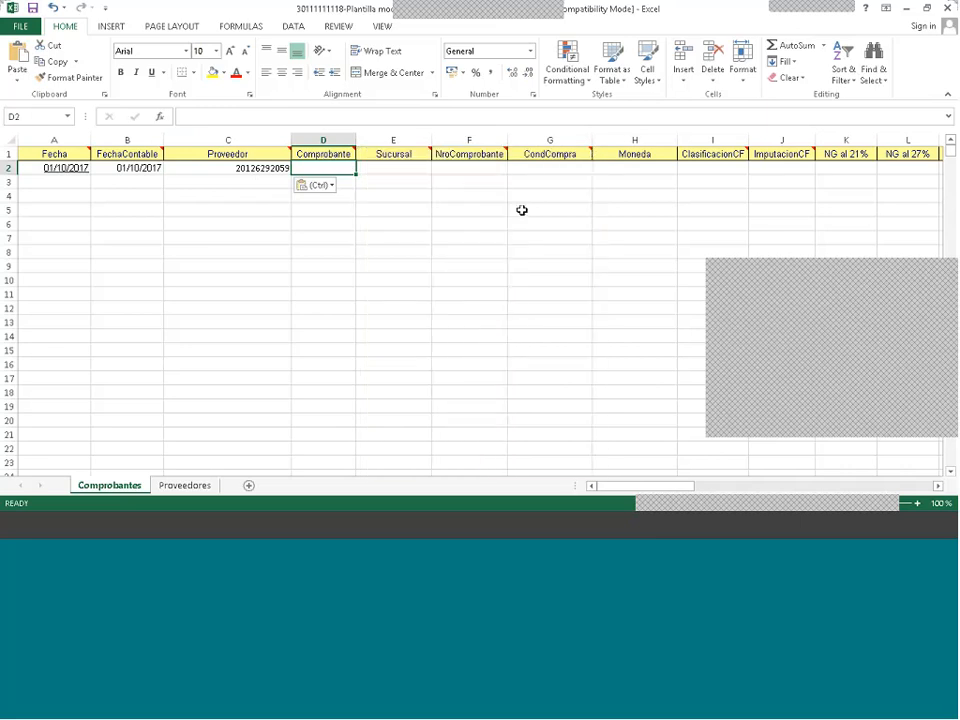
type("1")
key("Tab")
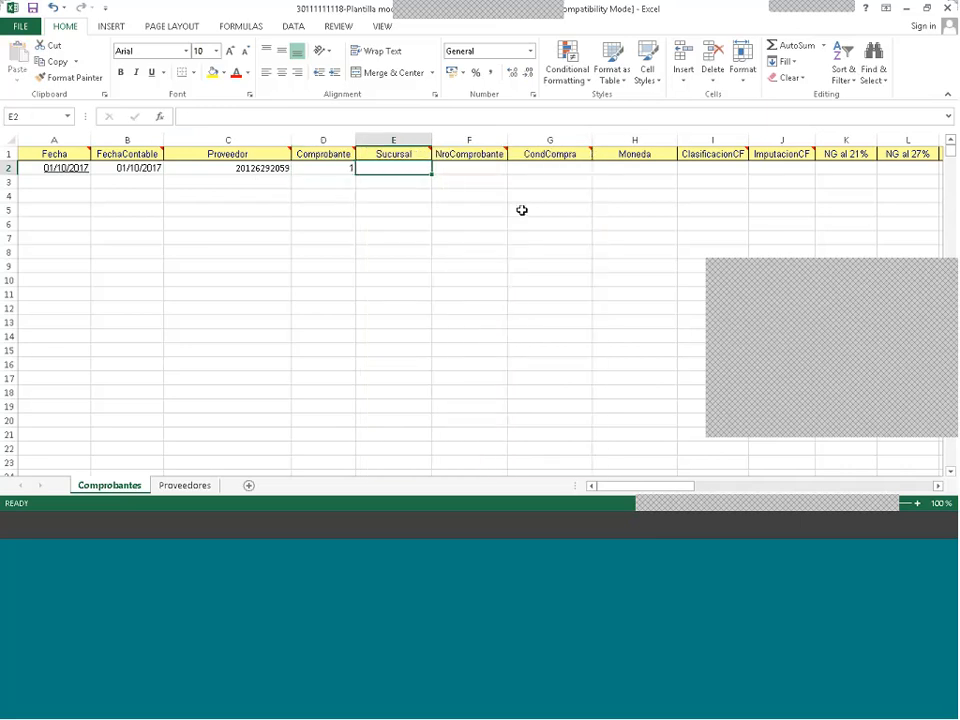
type("1")
key("Tab")
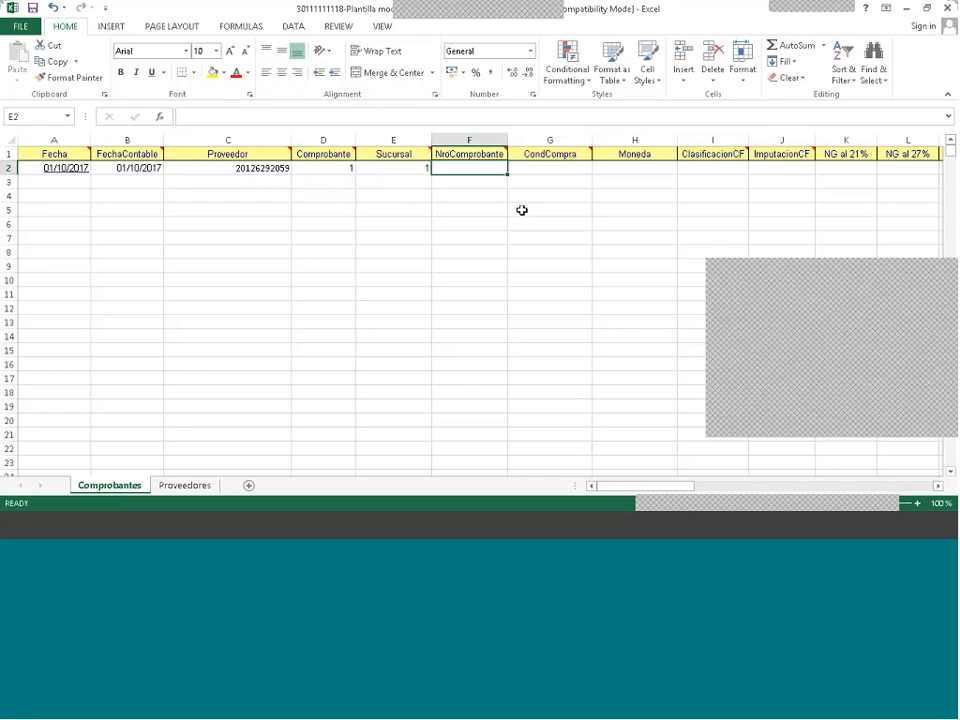
- Enter 123 as NroComprobante and 0 as CondCompra in row 2
type("123")
key("Tab")
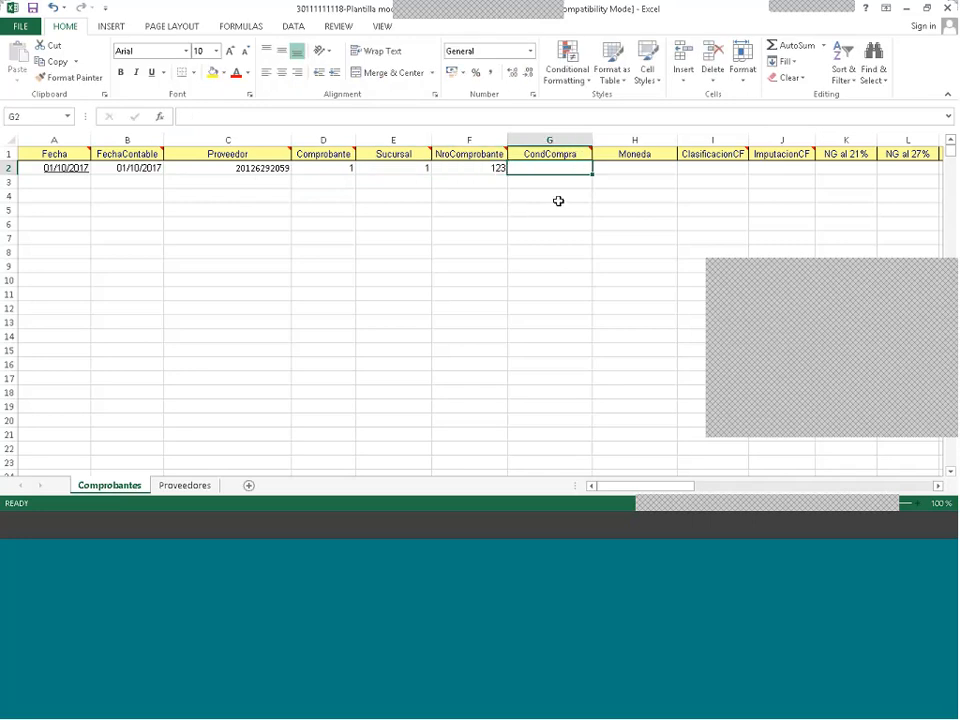
mouse_move(561, 156)
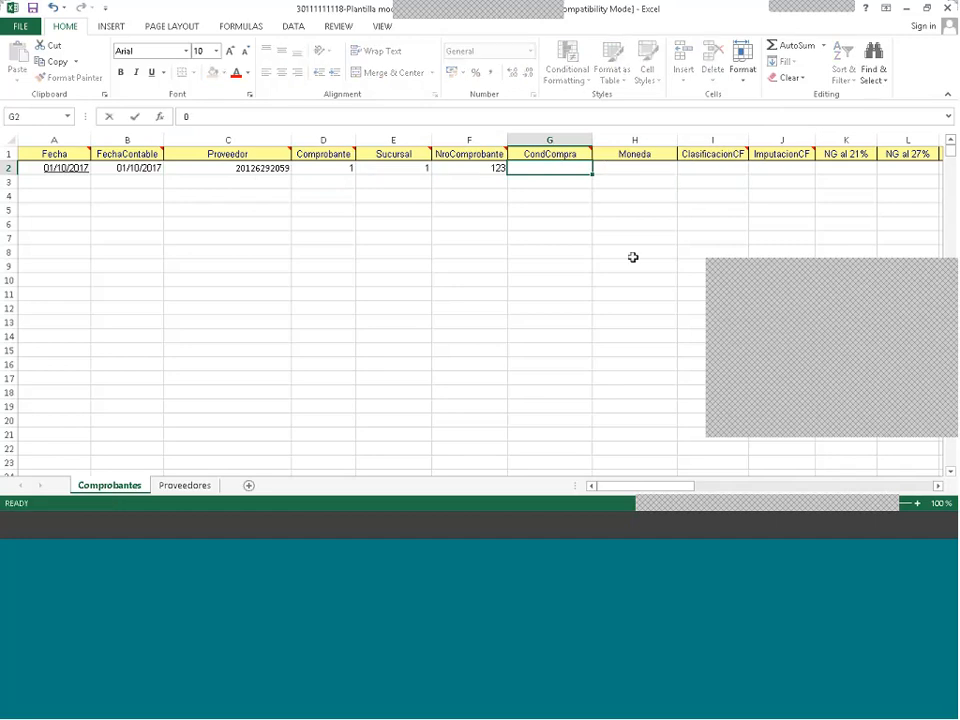
type("0")
key("Tab")
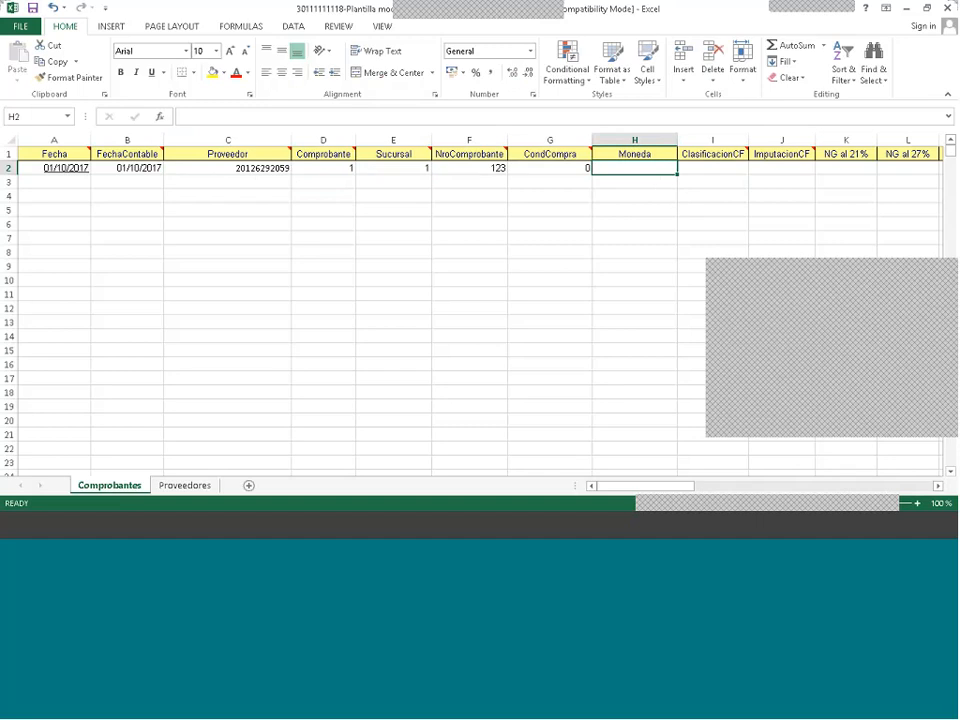
- Leave Moneda blank and enter 1 as both ClasificacionCF and ImputacionCF in row 2
key("Tab")
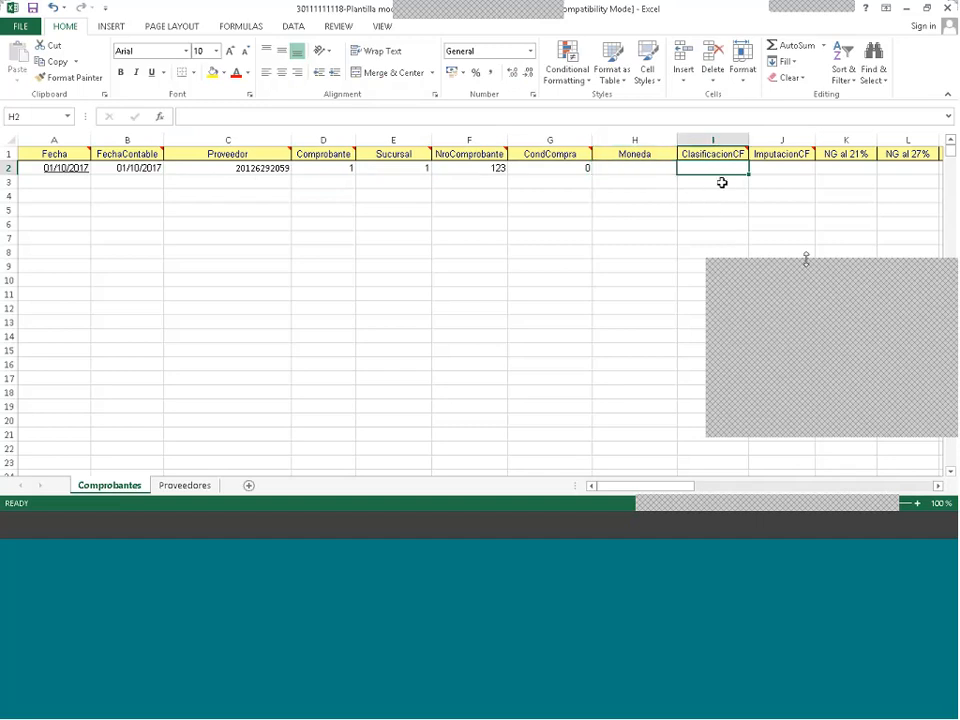
key("Tab")
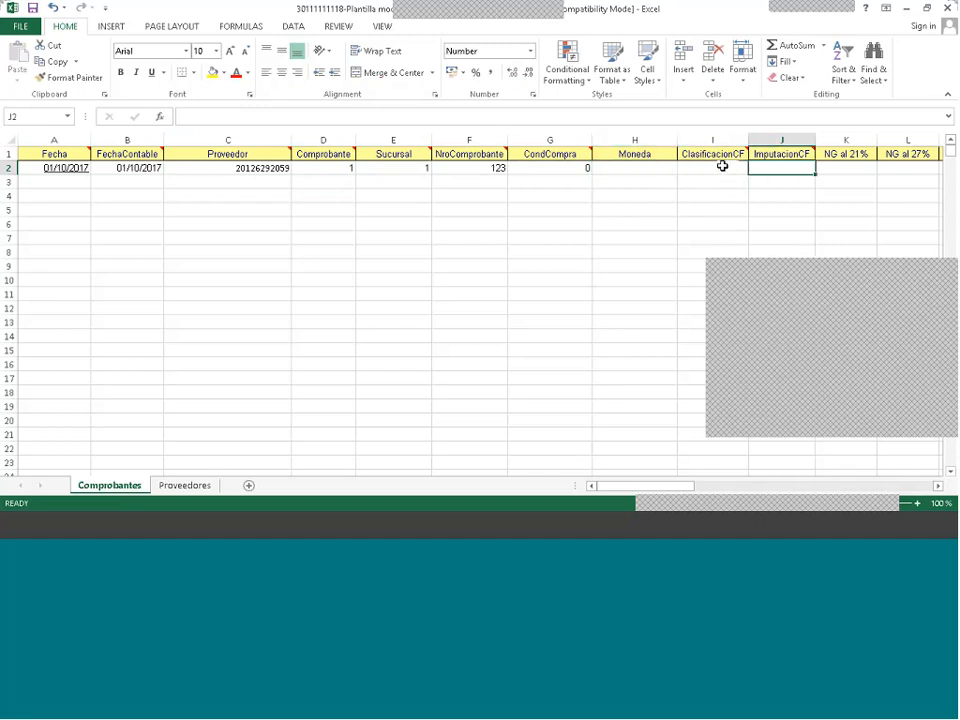
left_click(722, 165)
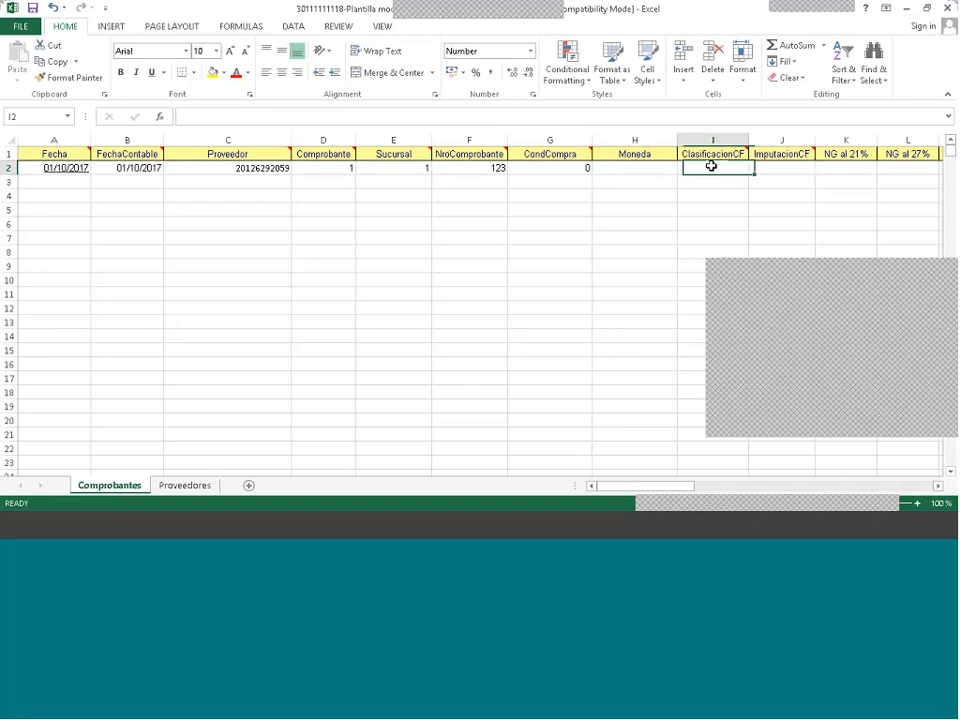
mouse_move(704, 155)
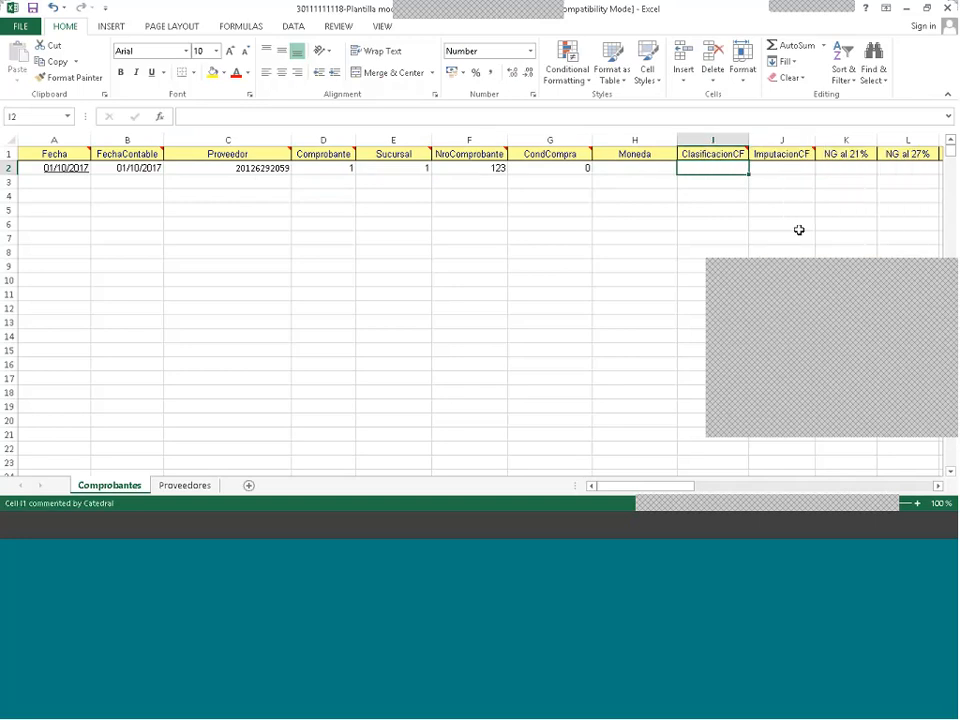
left_click(867, 313)
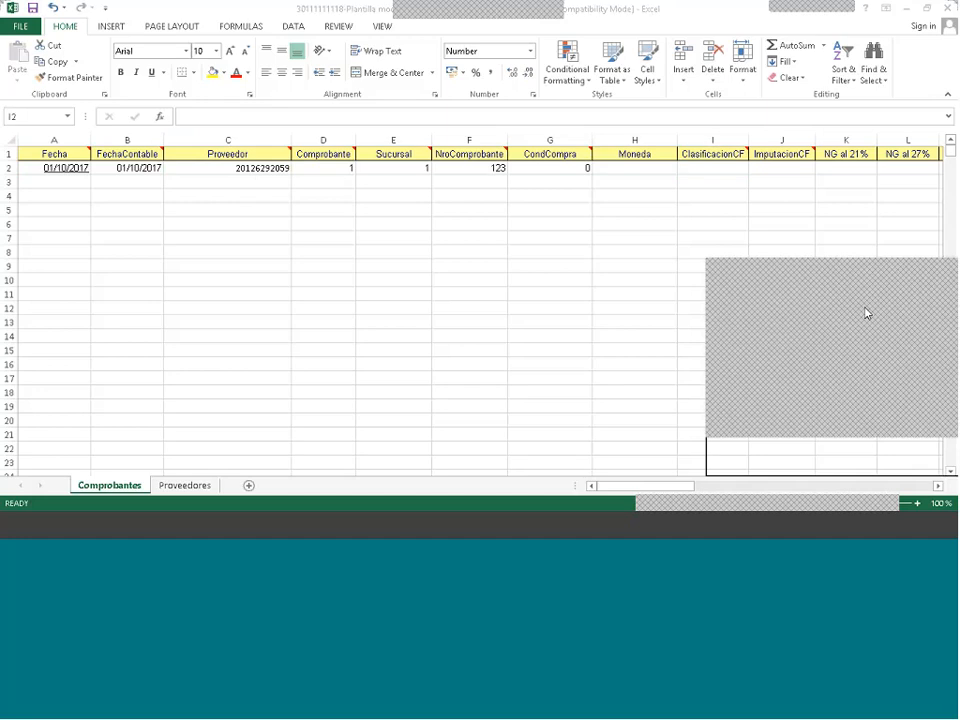
left_click(723, 157)
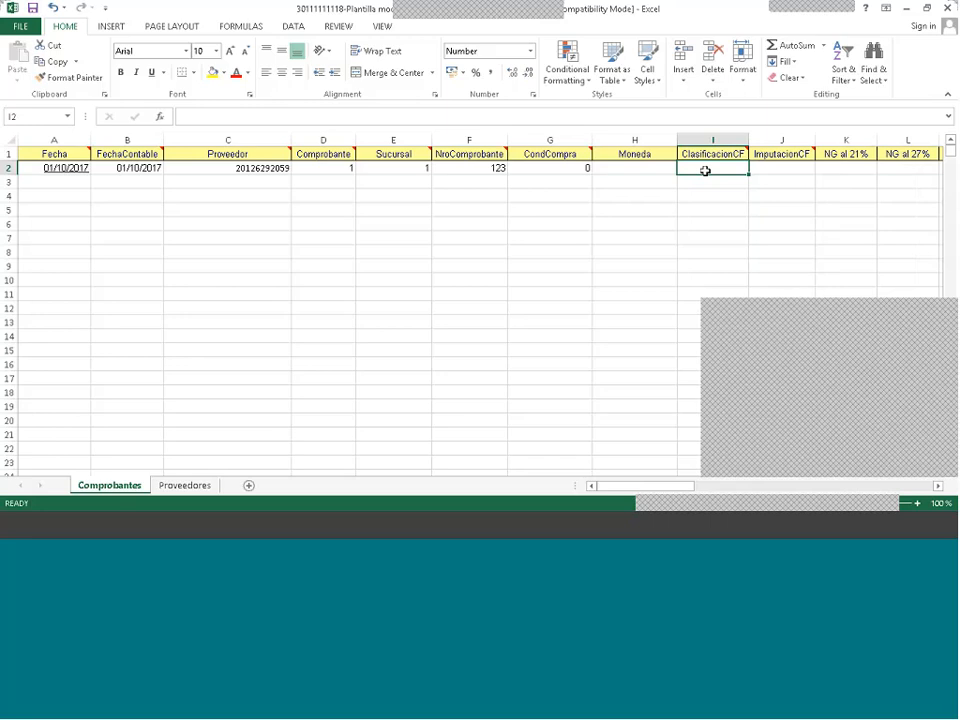
type("1")
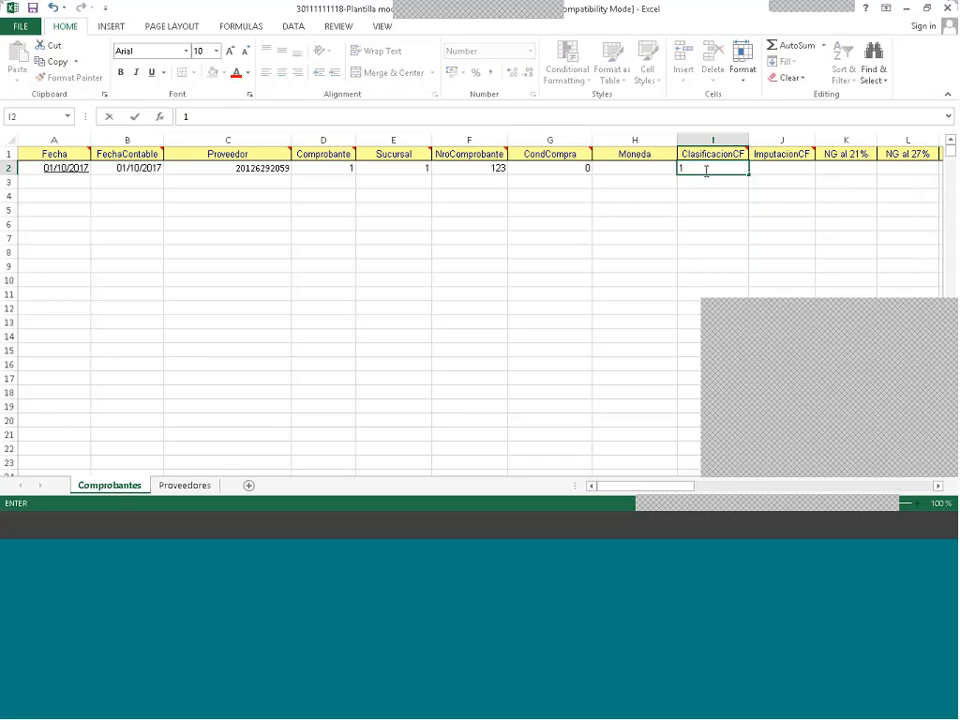
key("Tab")
mouse_move(795, 155)
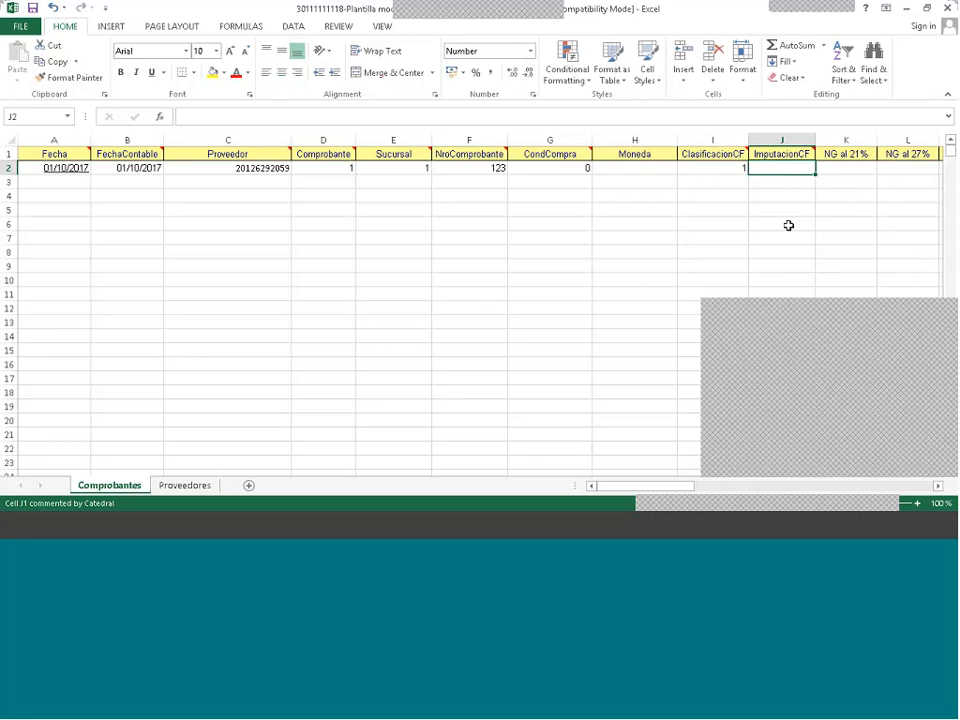
type("1")
key("Tab")
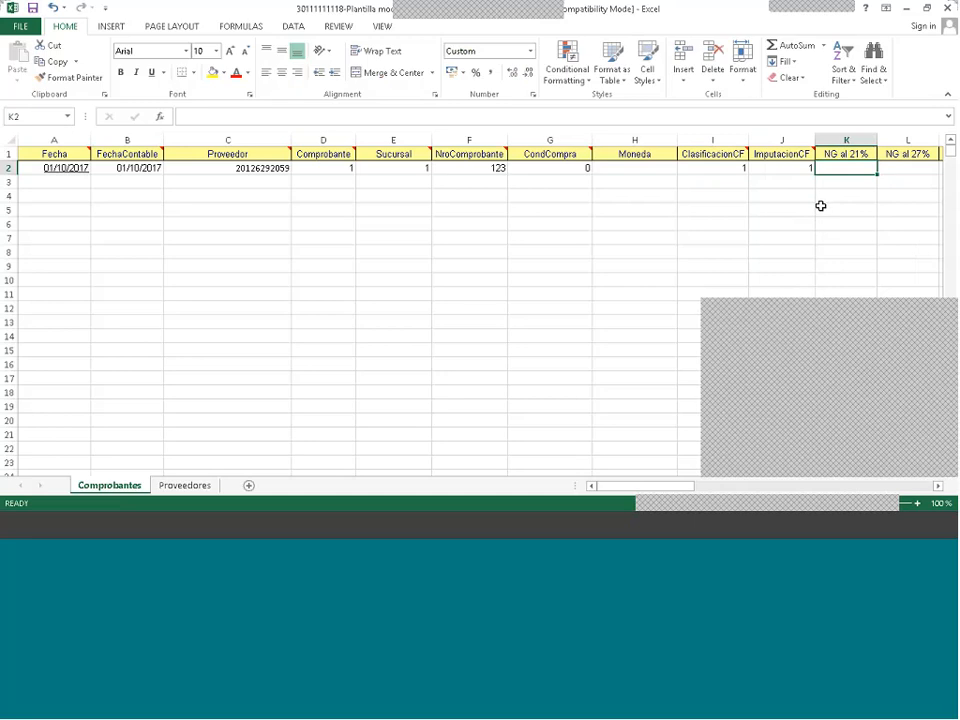
- Look through the net amount (NG) columns for each rate and the first IVA columns along row 2
key("Right")
key("Right")
key("Right")
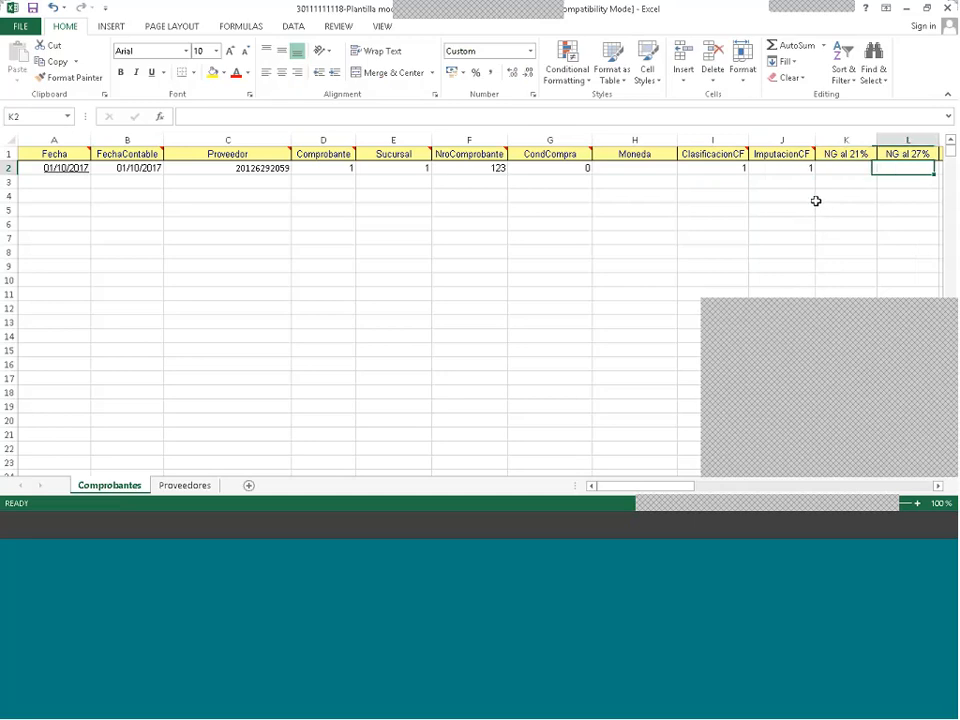
key("Left")
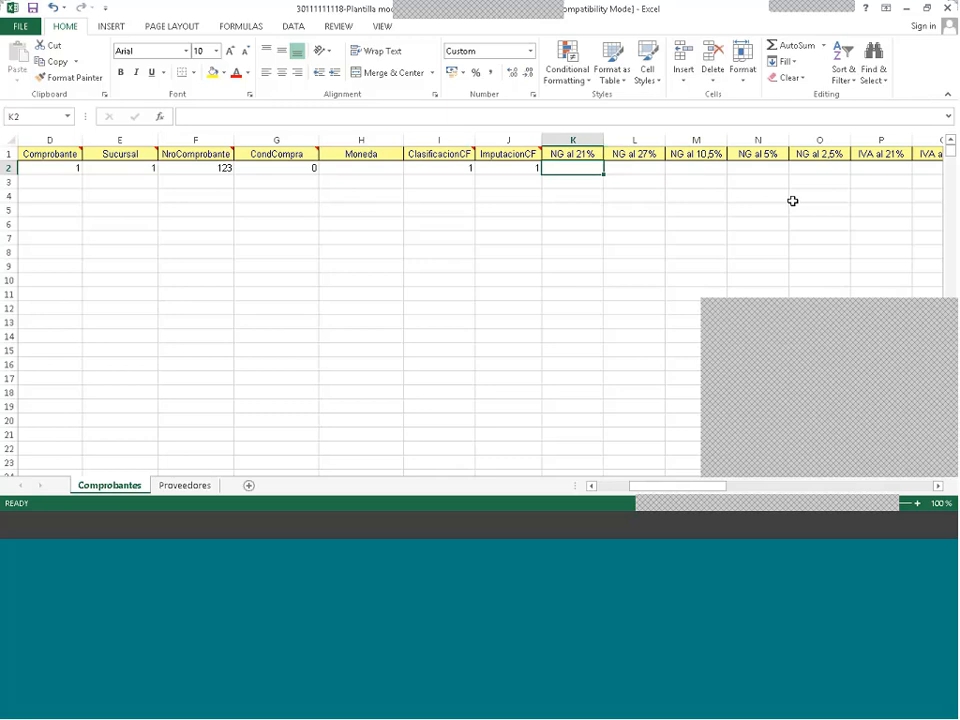
key("Right")
key("Right")
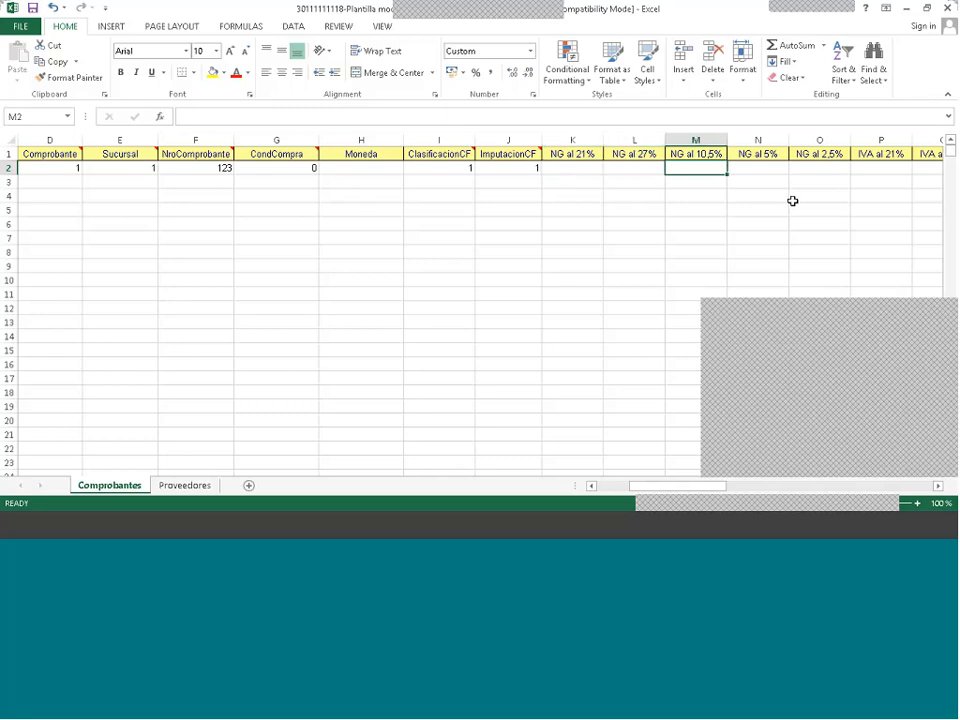
key("Right")
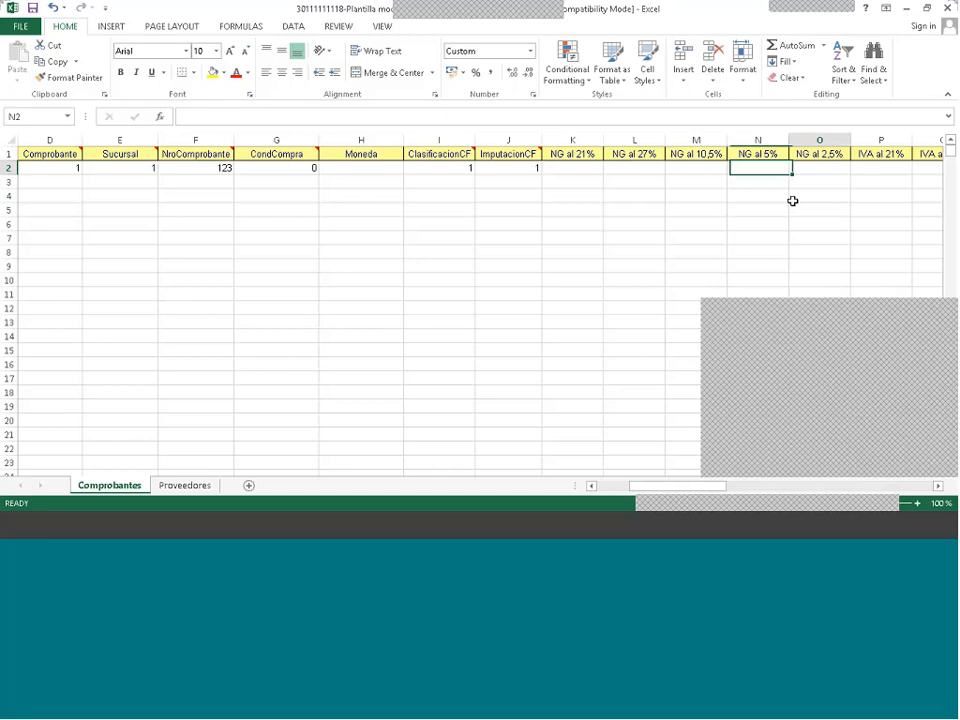
key("Right")
key("Right")
key("Right")
key("Left")
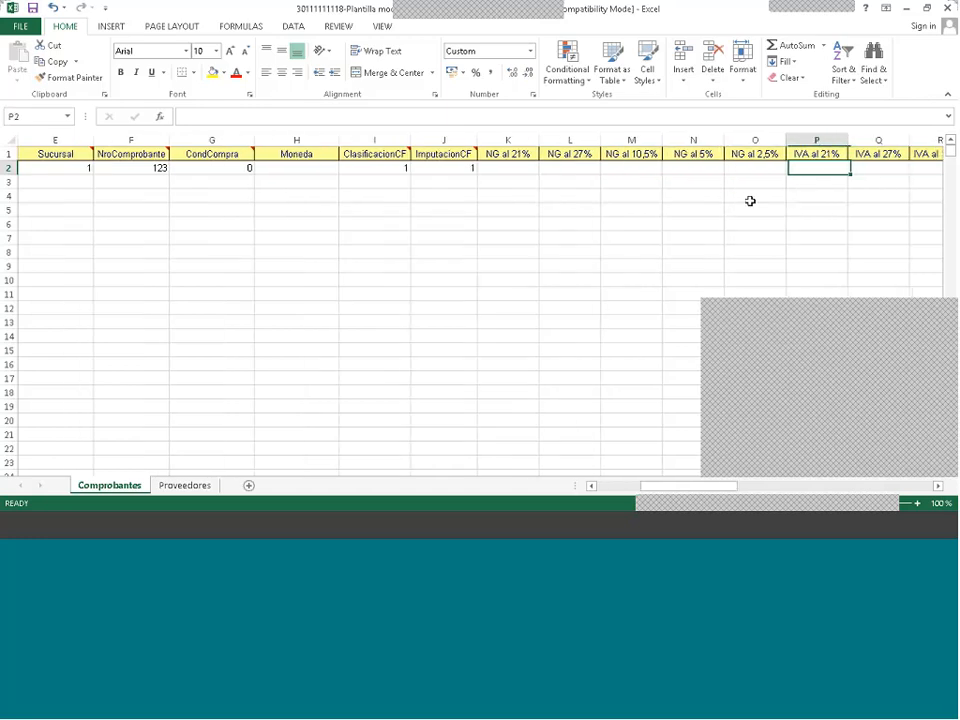
key("Left")
key("Left")
key("Left")
key("Left")
key("Left")
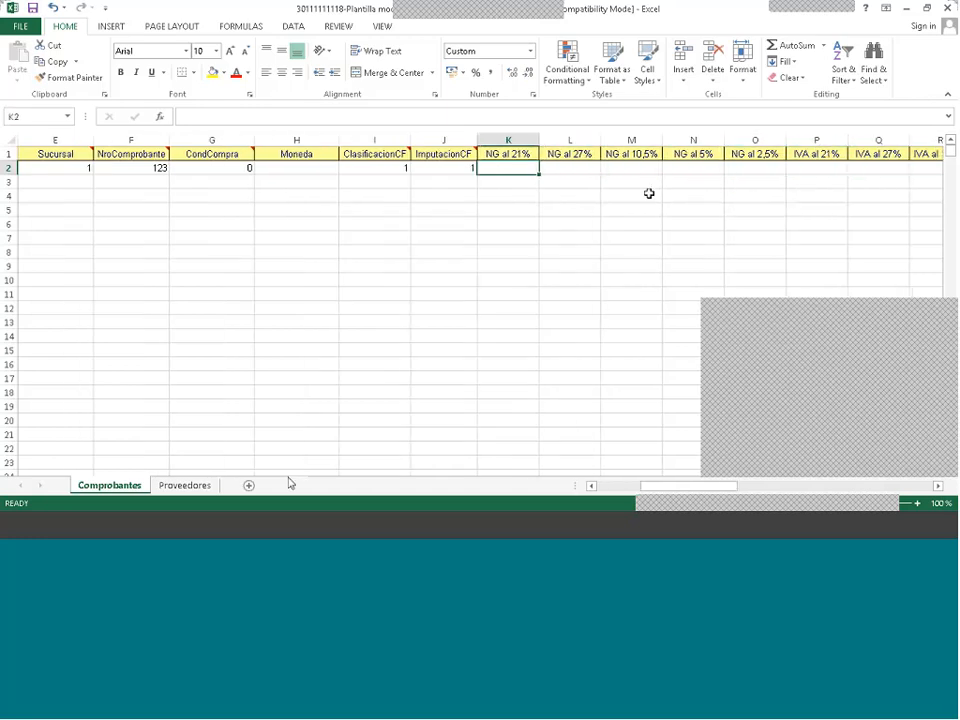
- Consult the first invoice in the Word exercise and enter its net amount of 15600 under NG al 21% in row 2
key("alt+Tab")
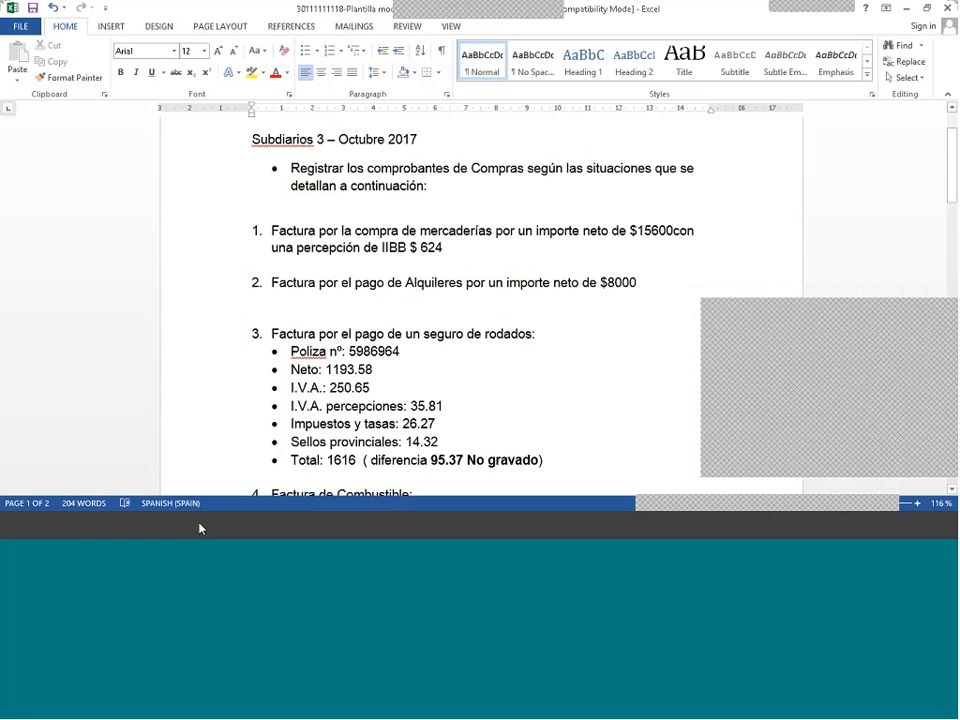
key("alt+Tab")
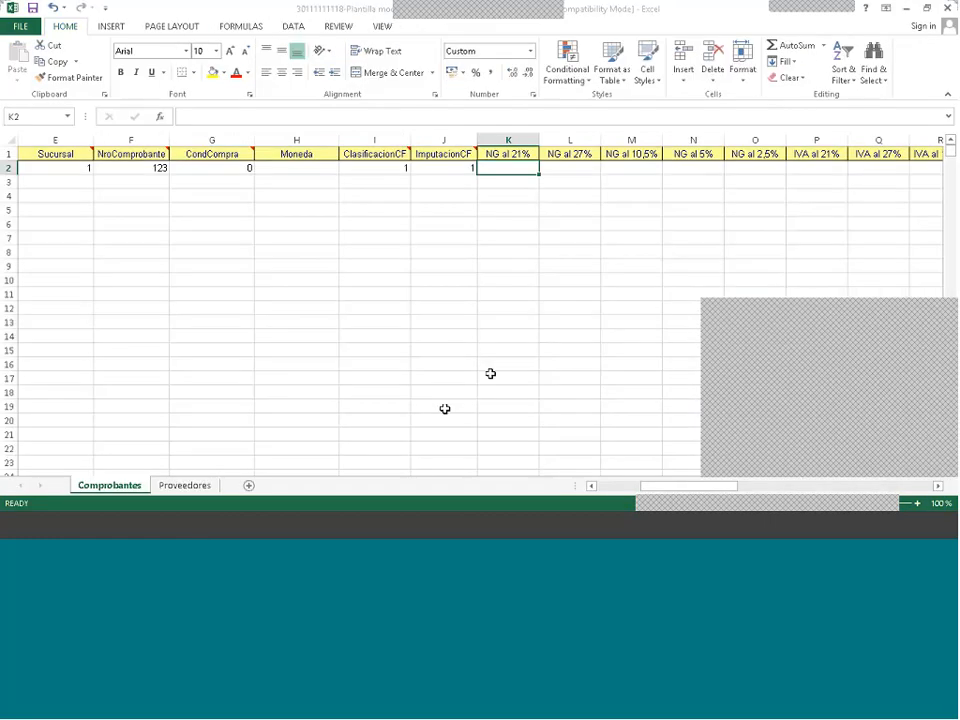
type("15600")
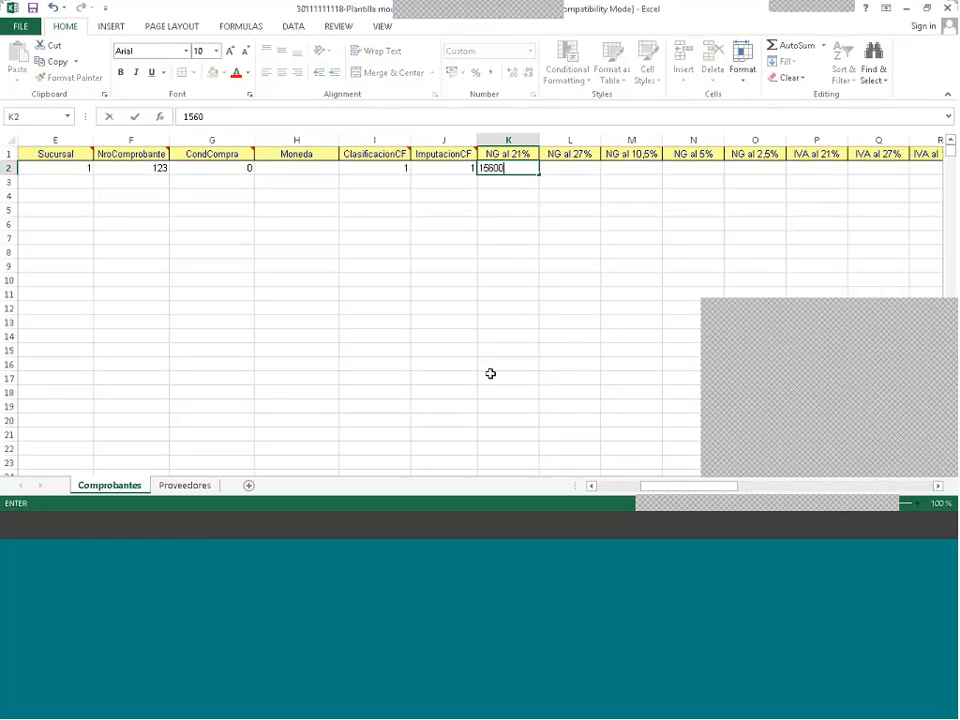
key("Tab")
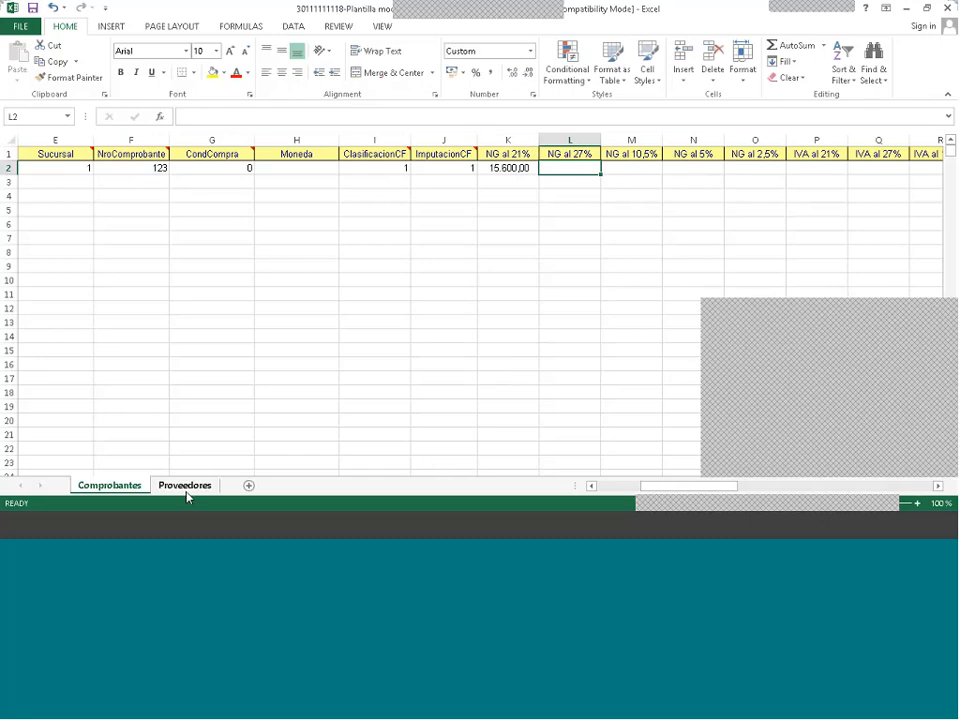
- Check the first invoice's net amount in the Word exercise against the NG al 21% entry in row 2 of the Excel template
left_click(235, 532)
left_click(235, 532)
left_click(198, 530)
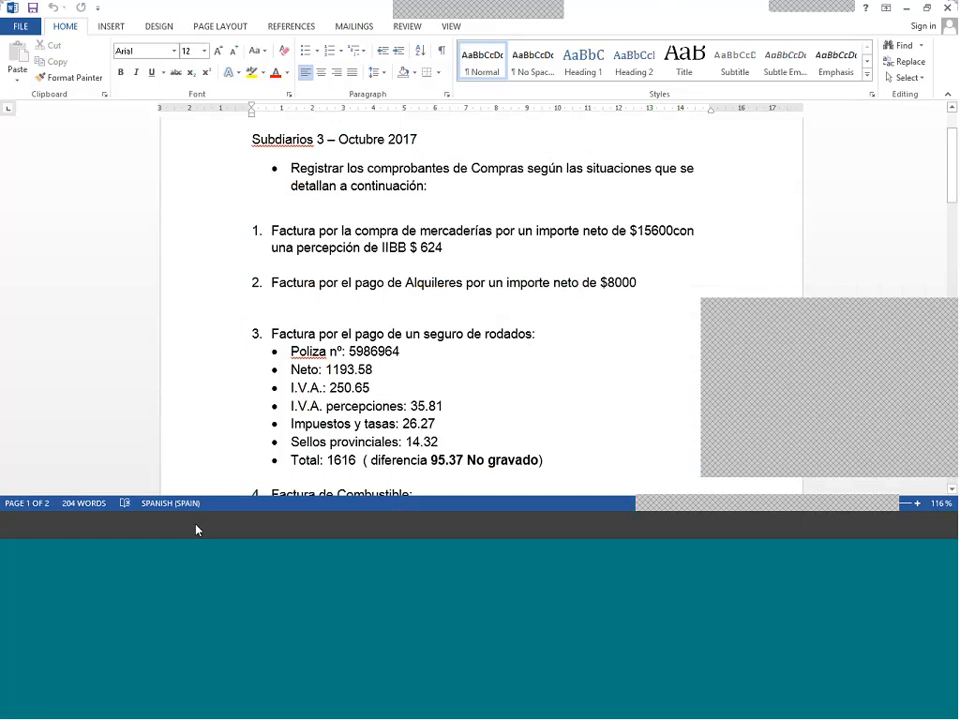
left_click(197, 530)
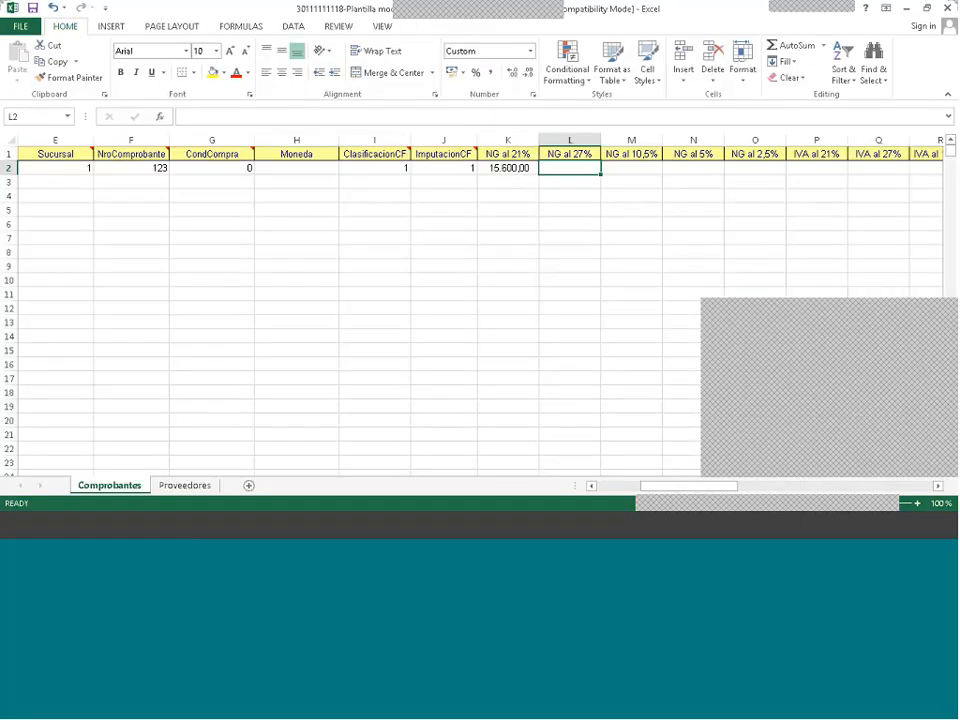
key("Left")
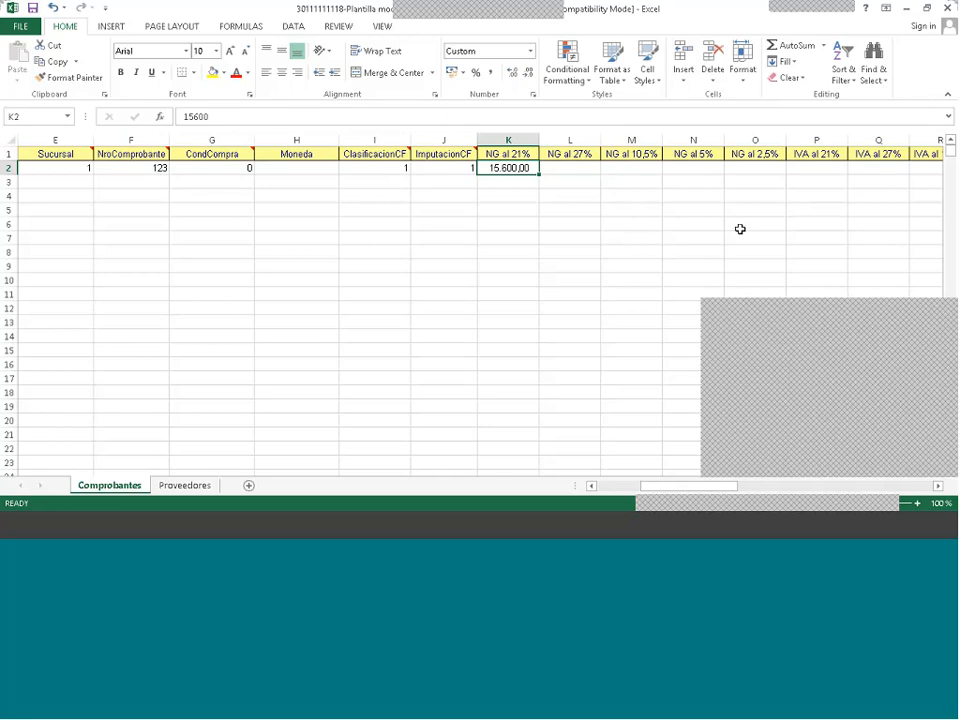
- Look through the other NG rate columns and the IVA rate columns along row 2
key("Right")
key("Right")
key("Right")
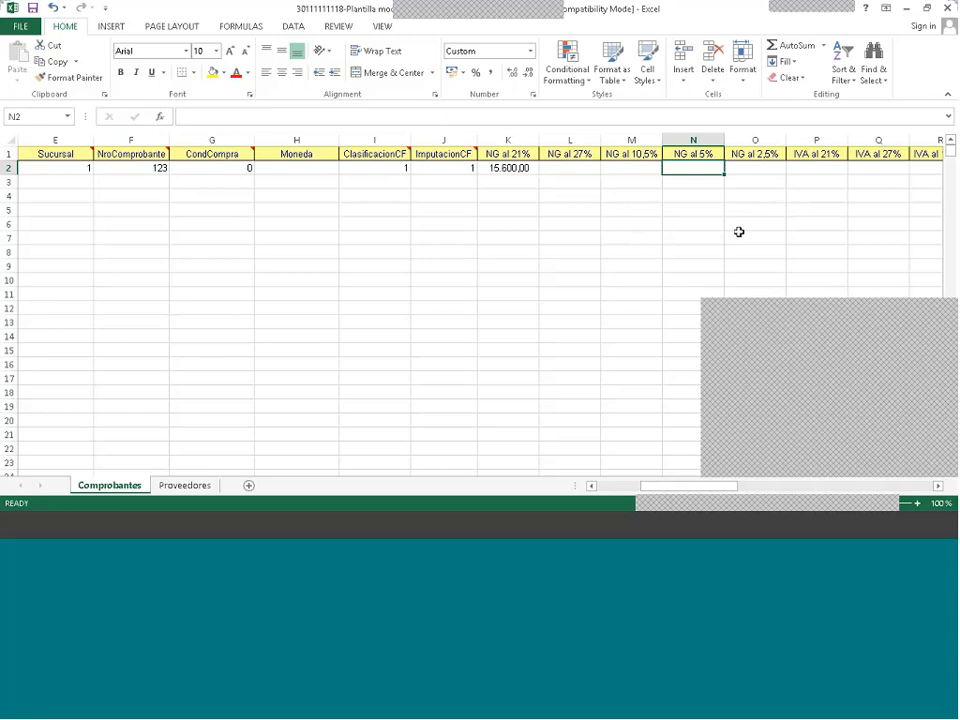
key("Right")
key("Right")
key("Right")
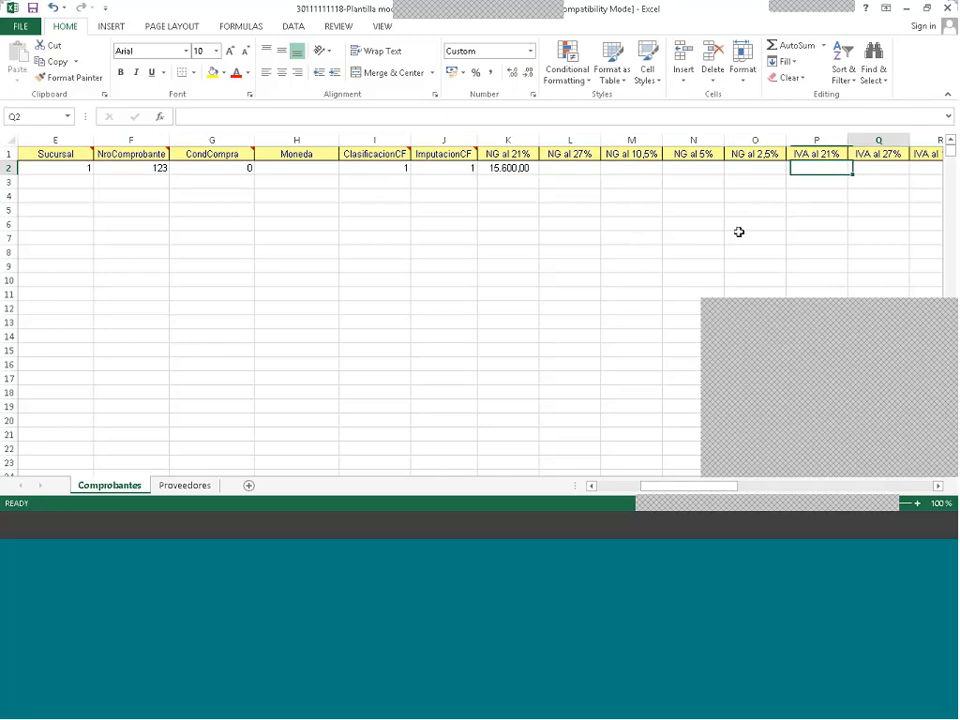
key("Right")
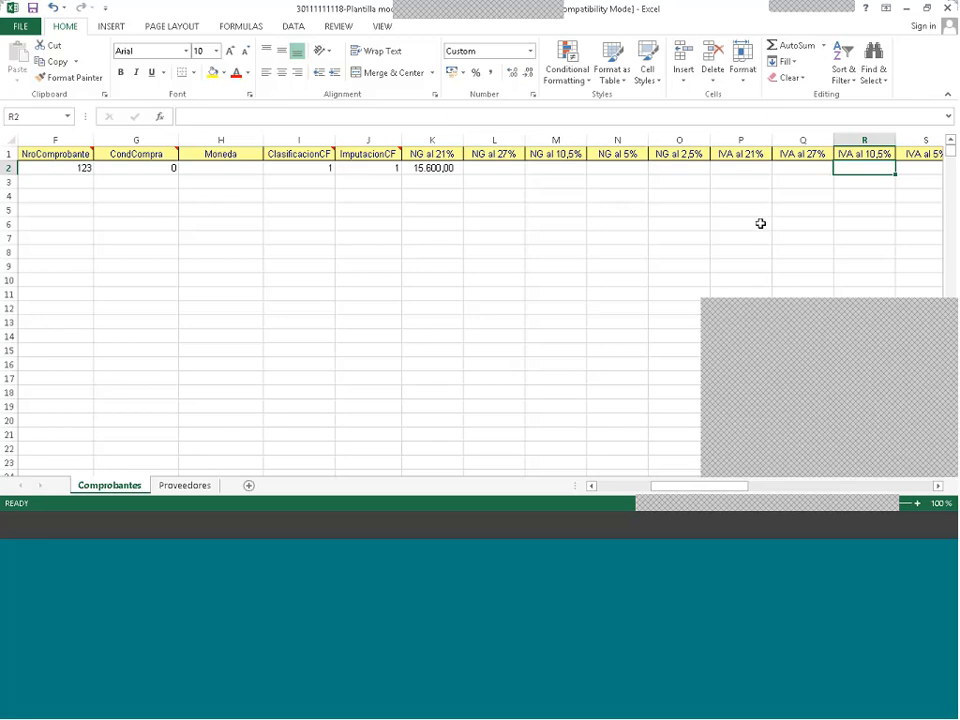
key("Right")
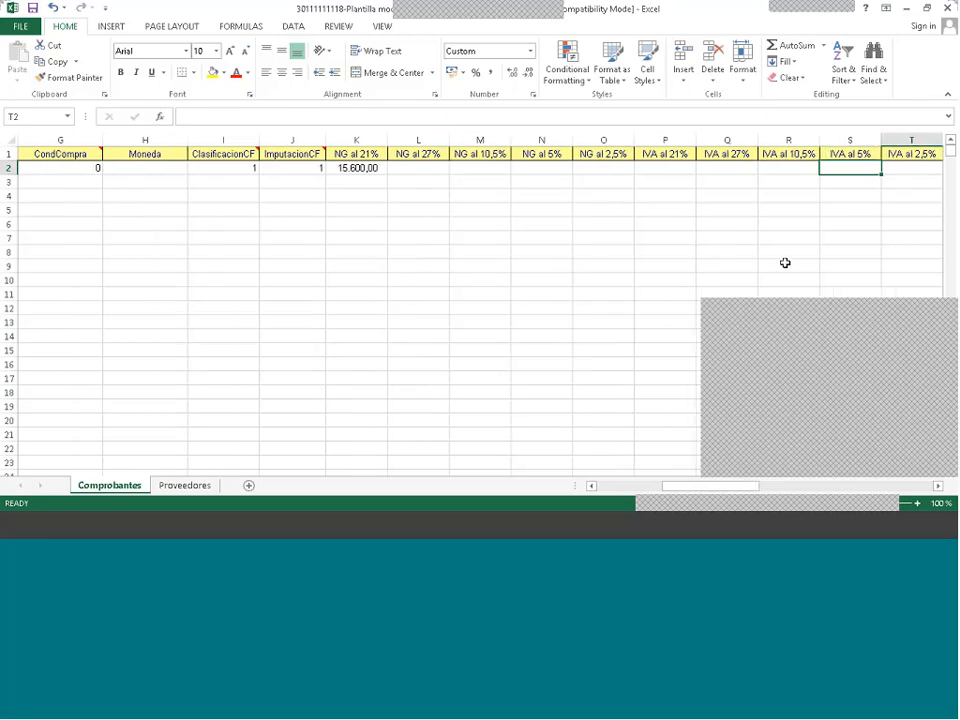
- Calculate IVA al 21% in row 2 with the formula +K2*0,21, based on the NG al 21% amount
key("Left")
key("Left")
key("Left")
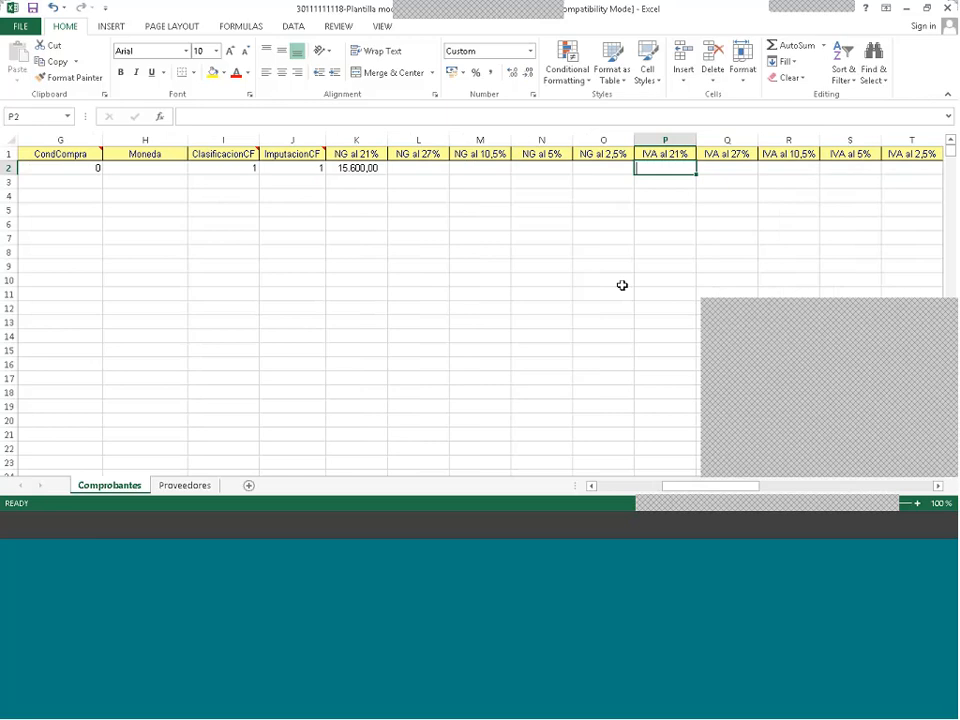
type("+")
left_click(367, 168)
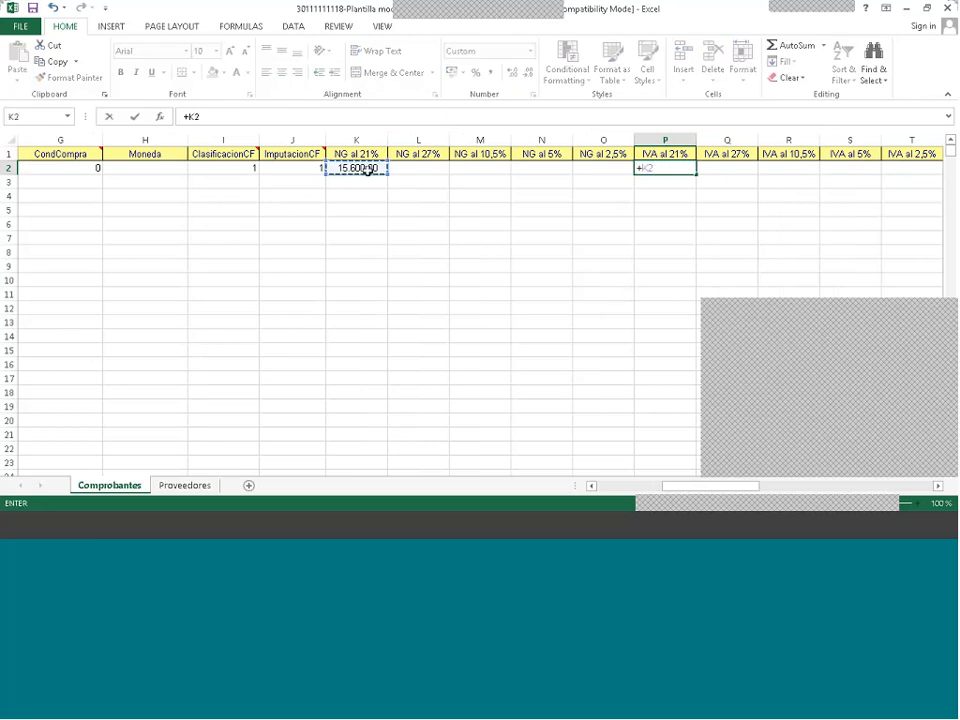
type("*0,21")
key("Return")
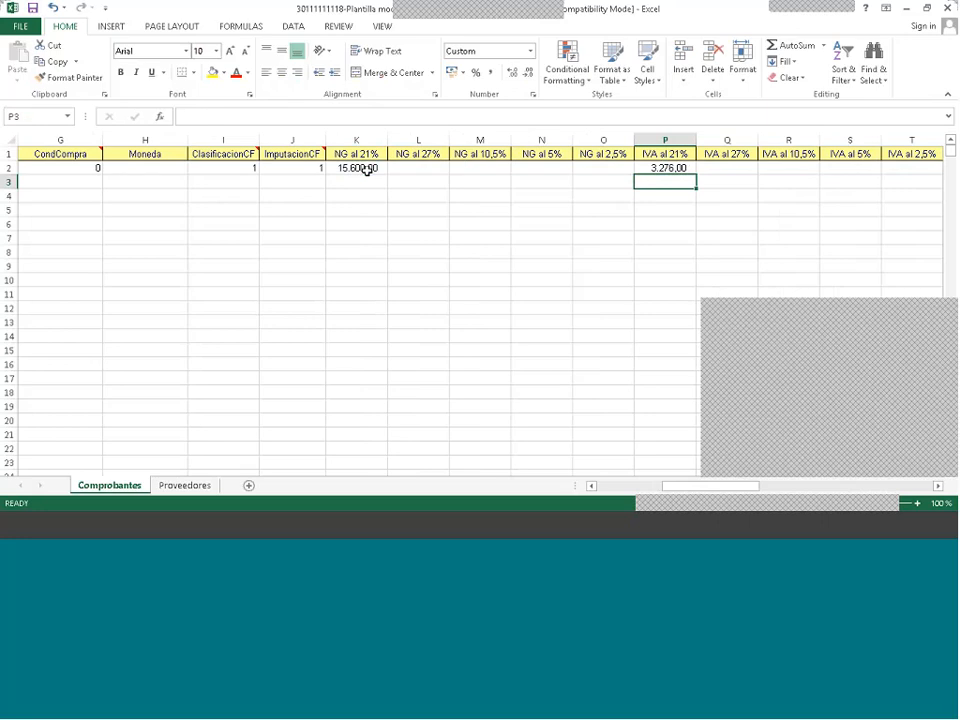
key("Up")
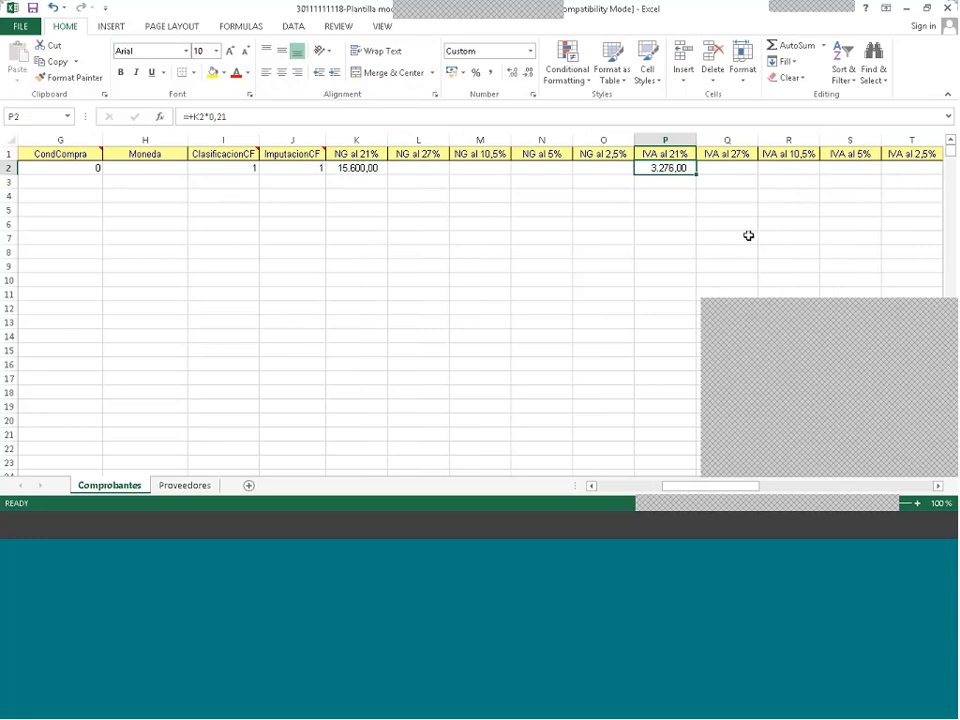
- Go past the other IVA columns and Exento in row 2, and consult the first invoice's perception in the Word exercise
key("Right")
key("Right")
key("Right")
key("Right")
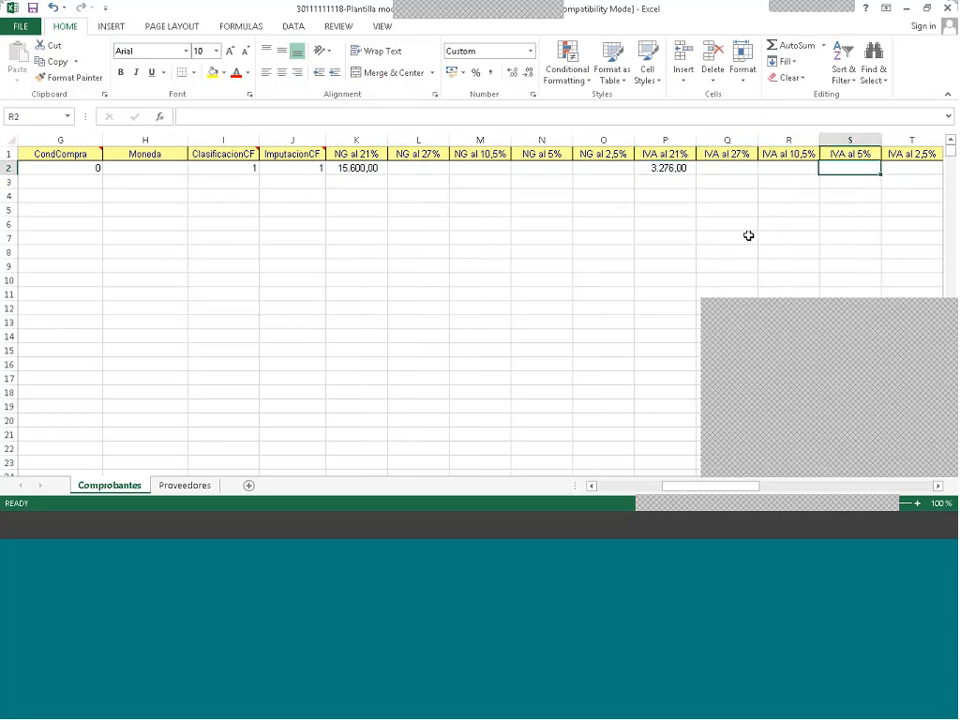
key("Right")
key("Right")
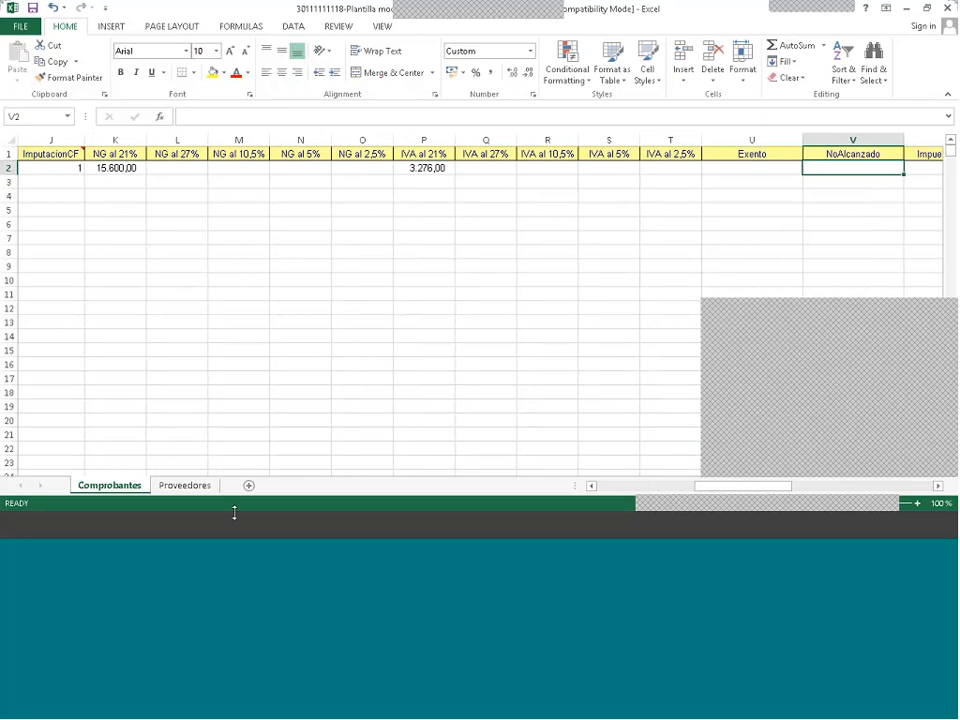
key("alt+Tab")
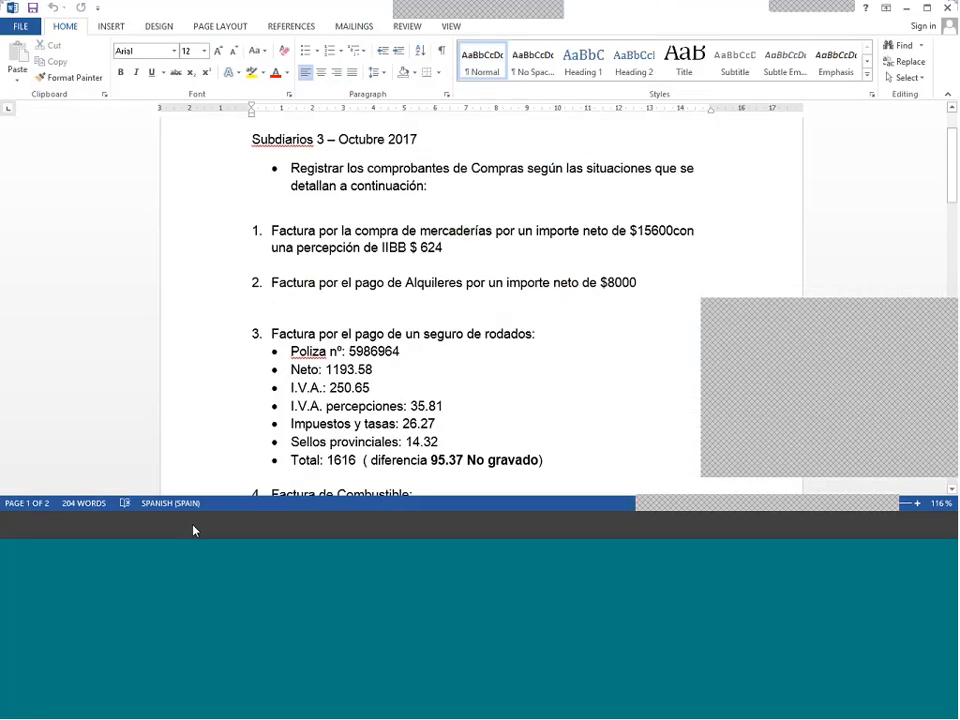
key("alt+Tab")
- Enter 624 under PercepcionesIB in row 2, checking the amount against the IIBB perception in the Word exercise
key("Right")
key("Right")
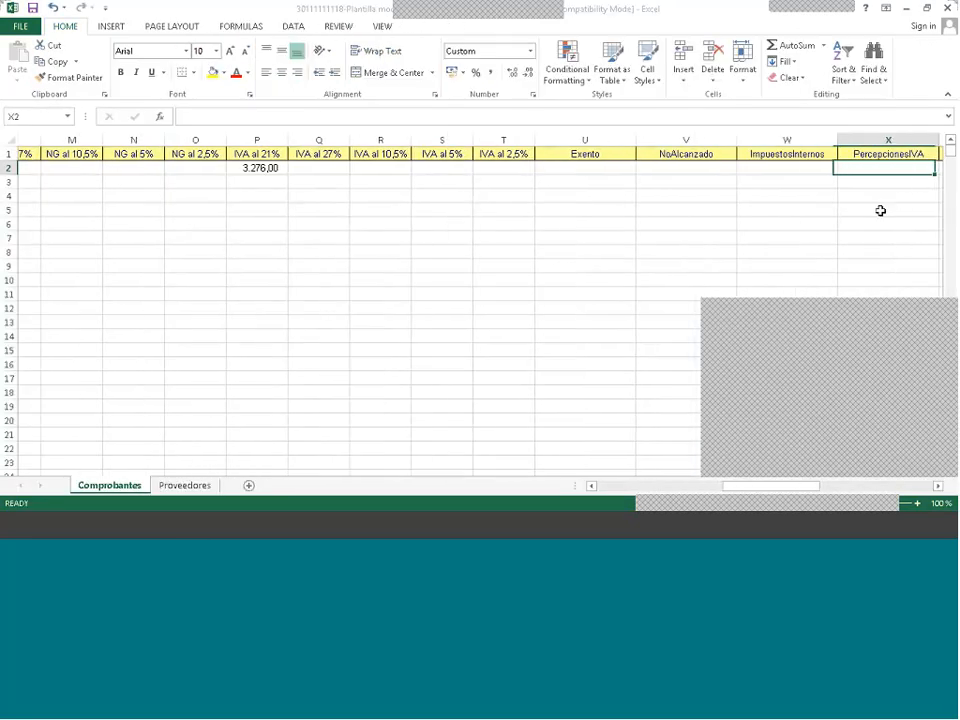
key("Right")
key("Right")
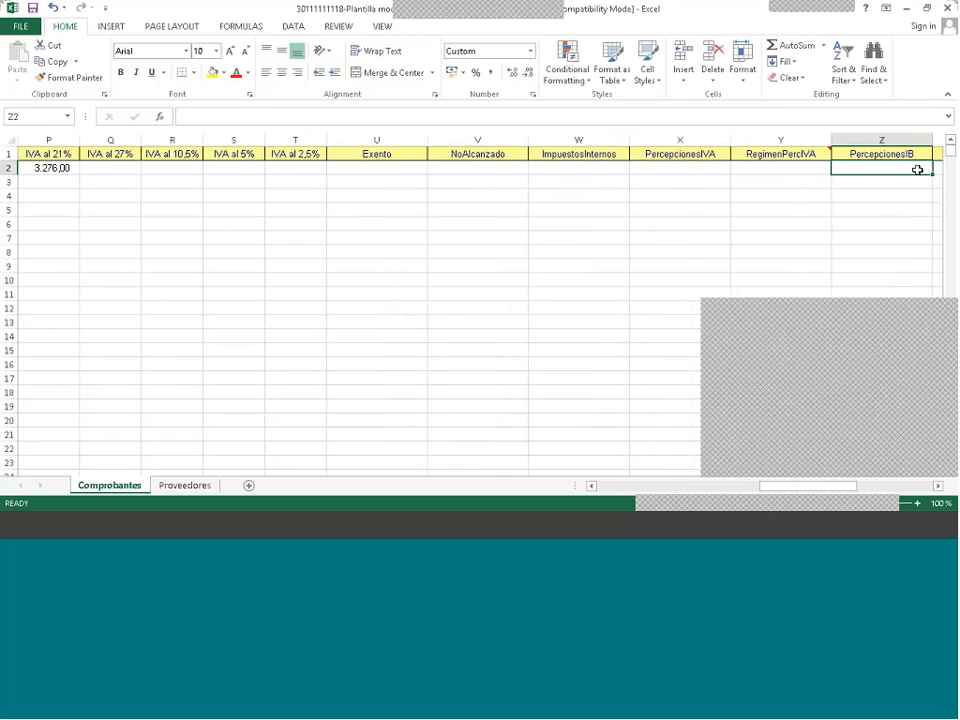
type("6")
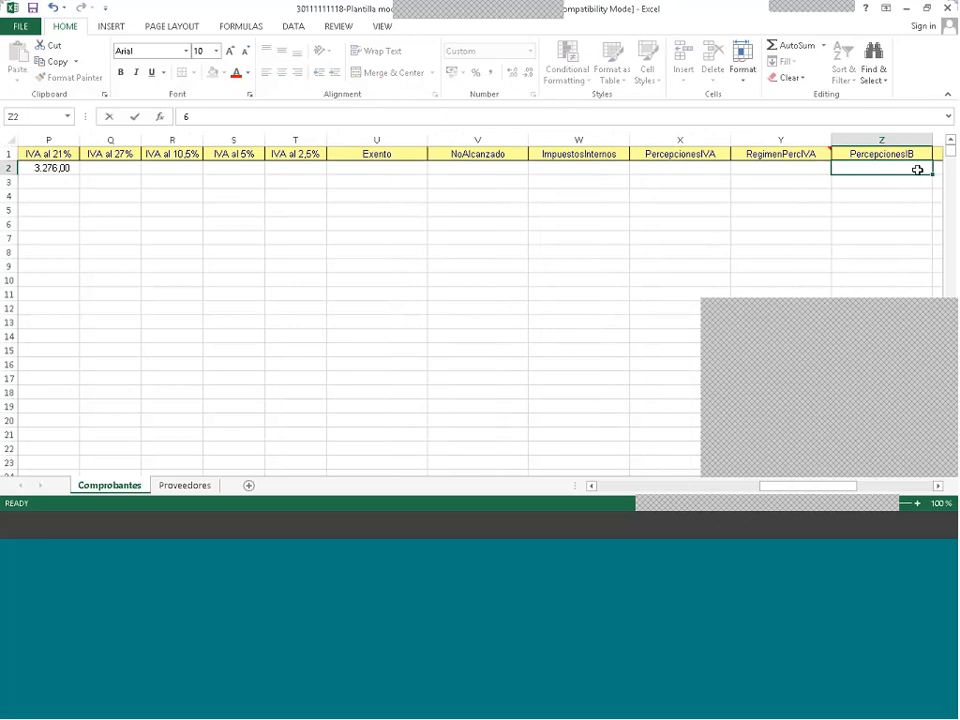
type("24")
left_click(183, 534)
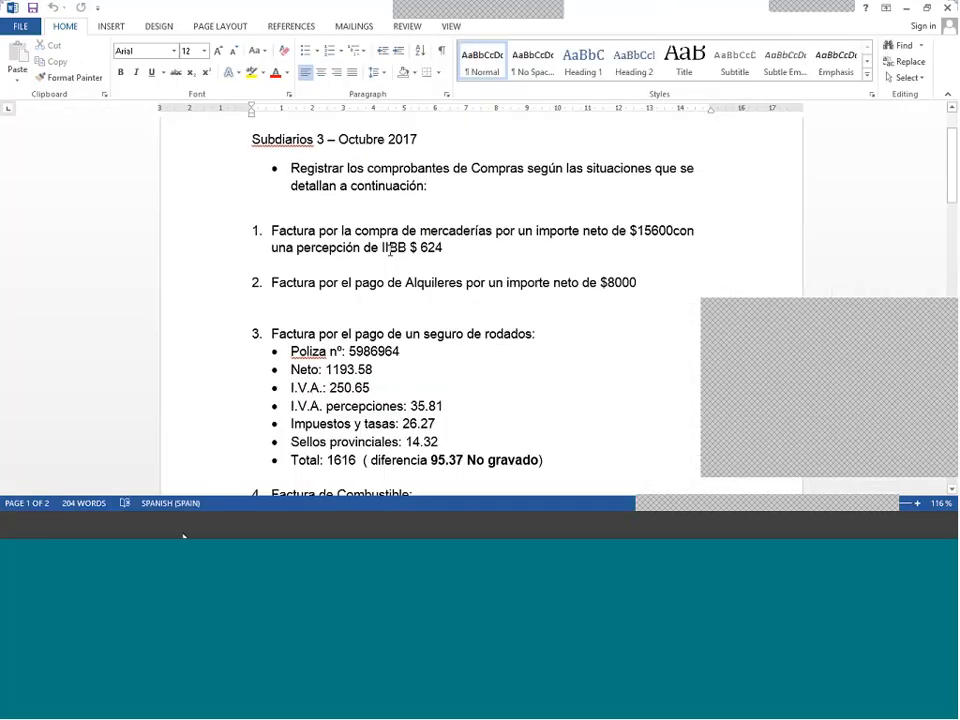
left_click_drag(446, 247, 384, 248)
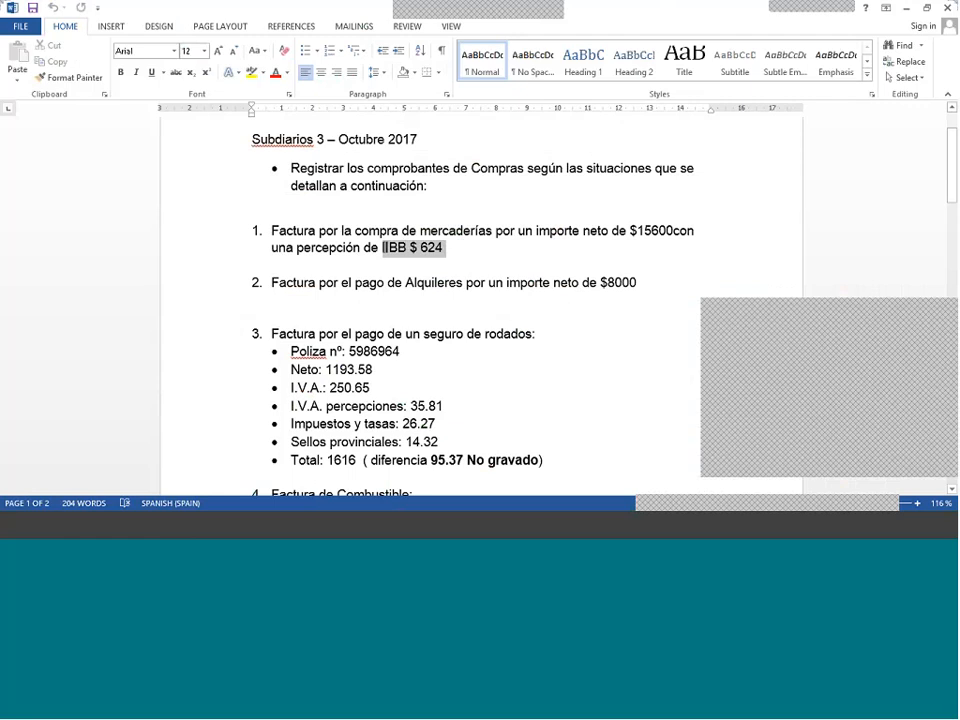
left_click(185, 532)
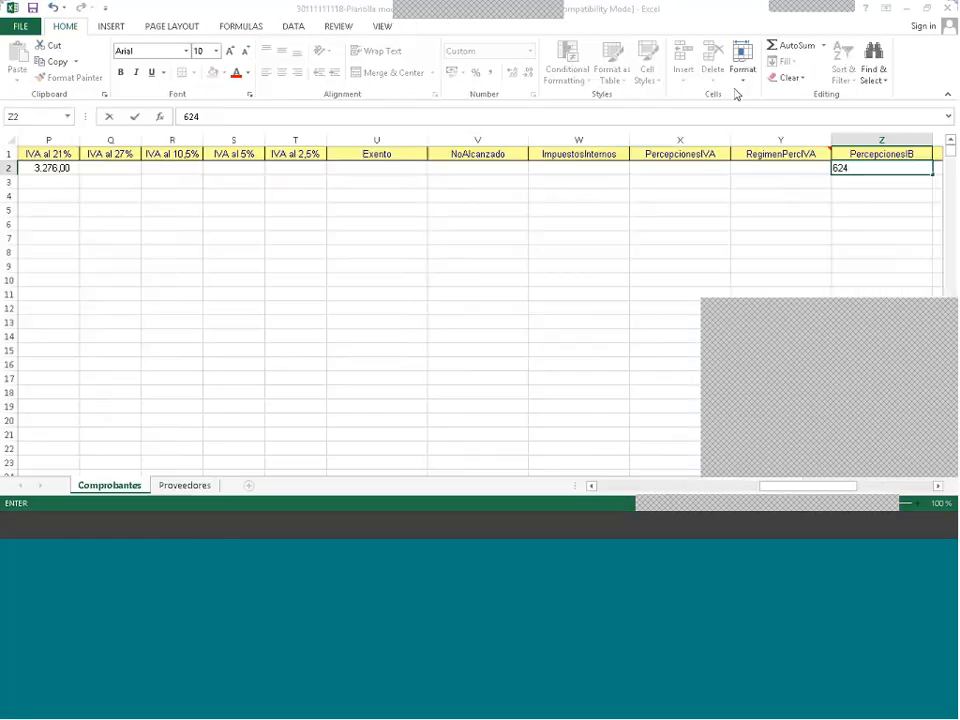
key("Return")
key("Up")
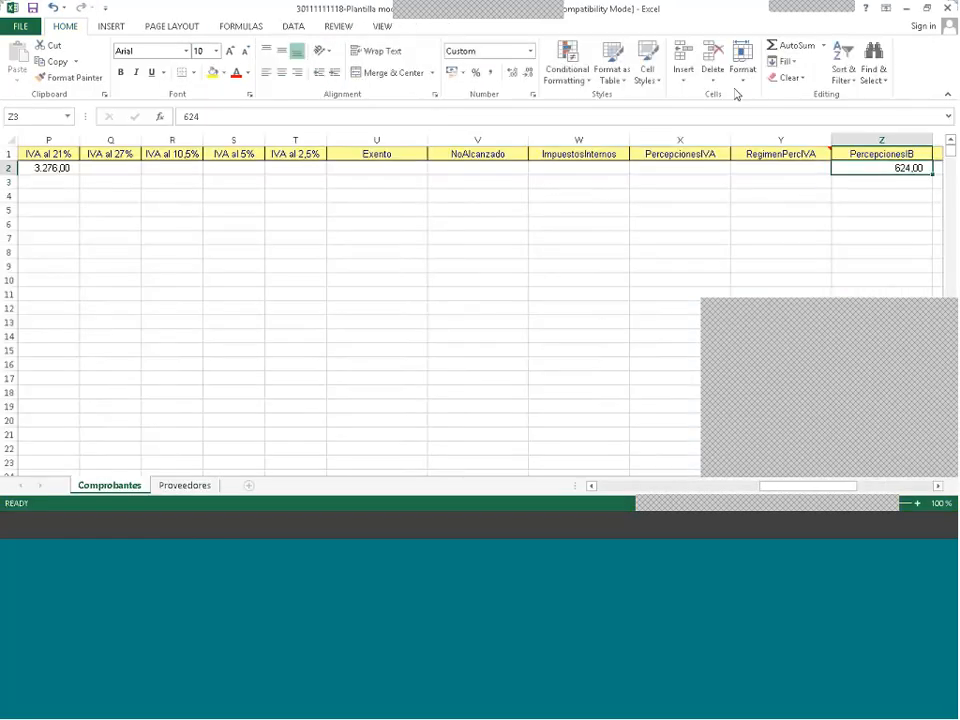
- Review the NoAlcanzado, ImpuestosInternos and PercepcionesIVA columns in row 2 and examine the comment on the RegimenPercIVA header
key("Left")
key("Left")
key("Left")
key("Left")
key("Left")
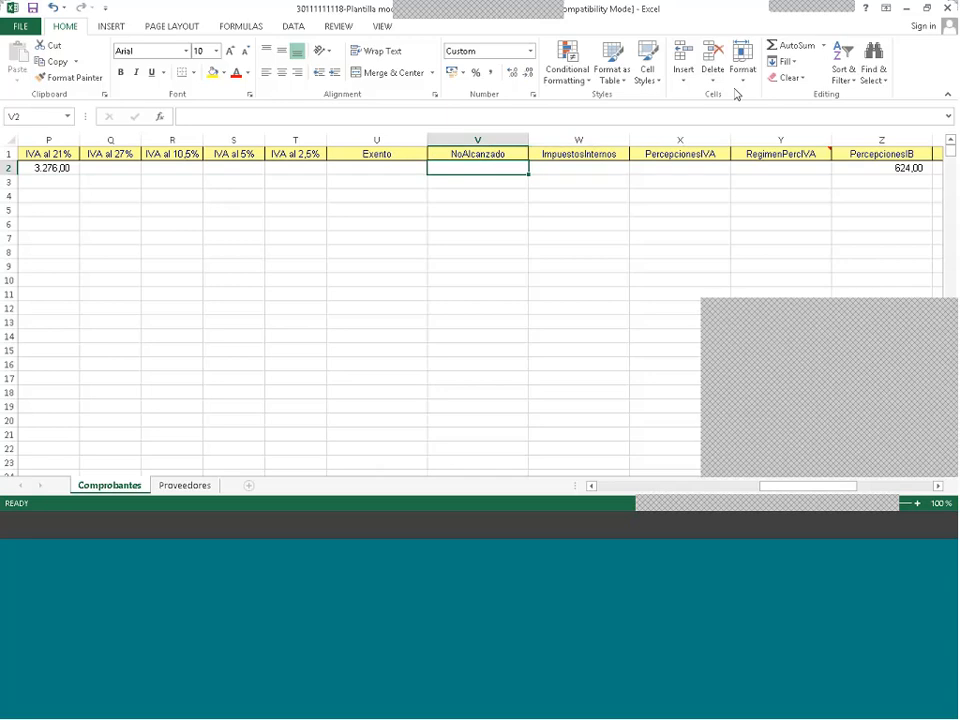
key("Right")
key("Right")
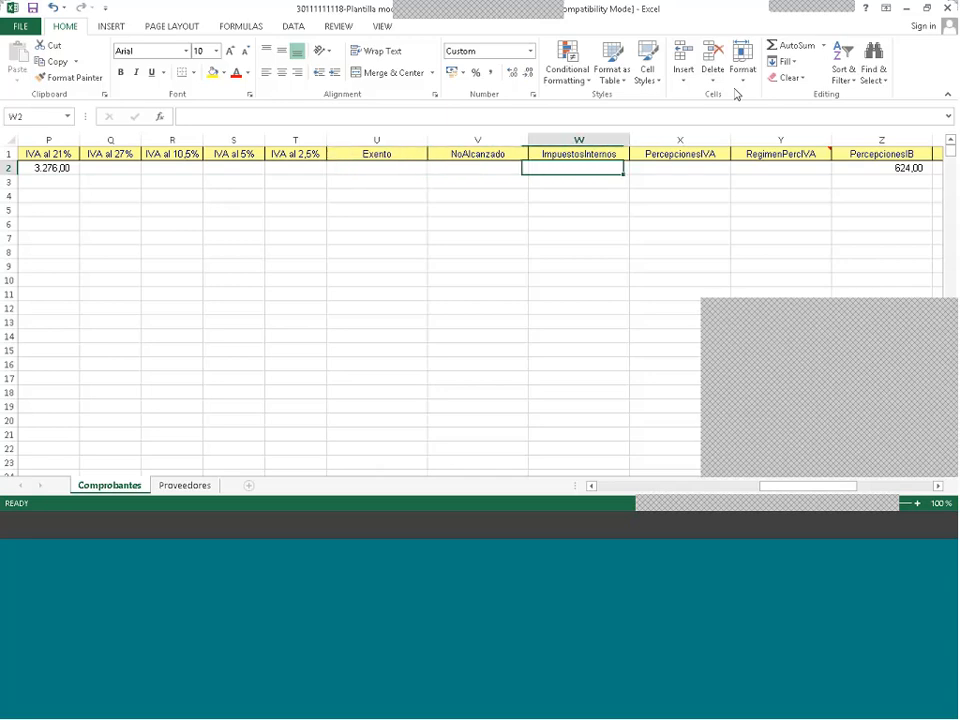
key("Right")
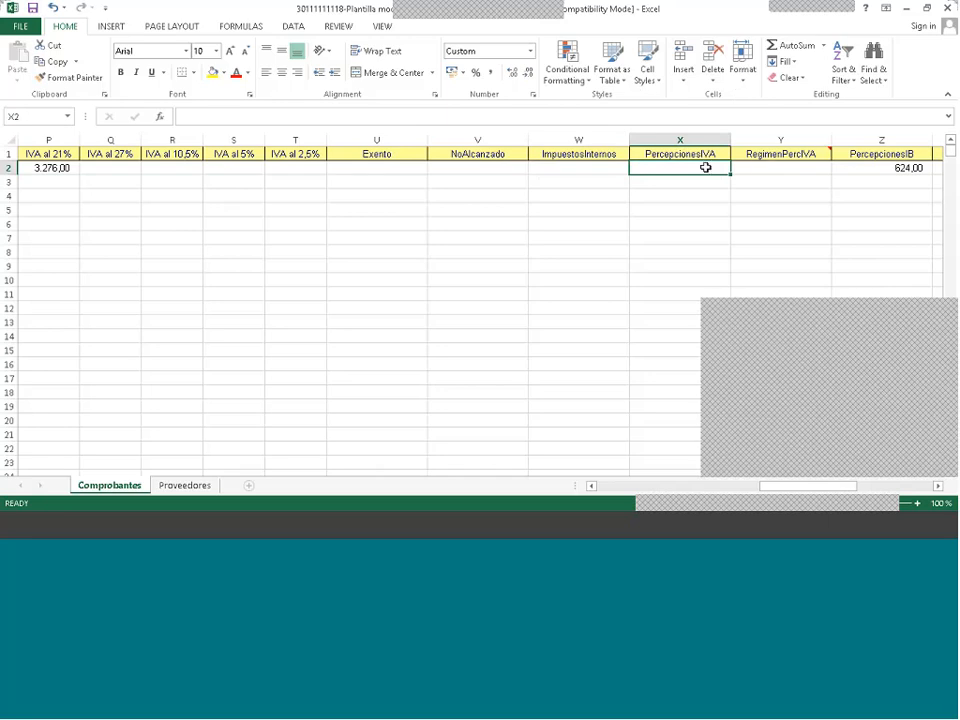
left_click(784, 168)
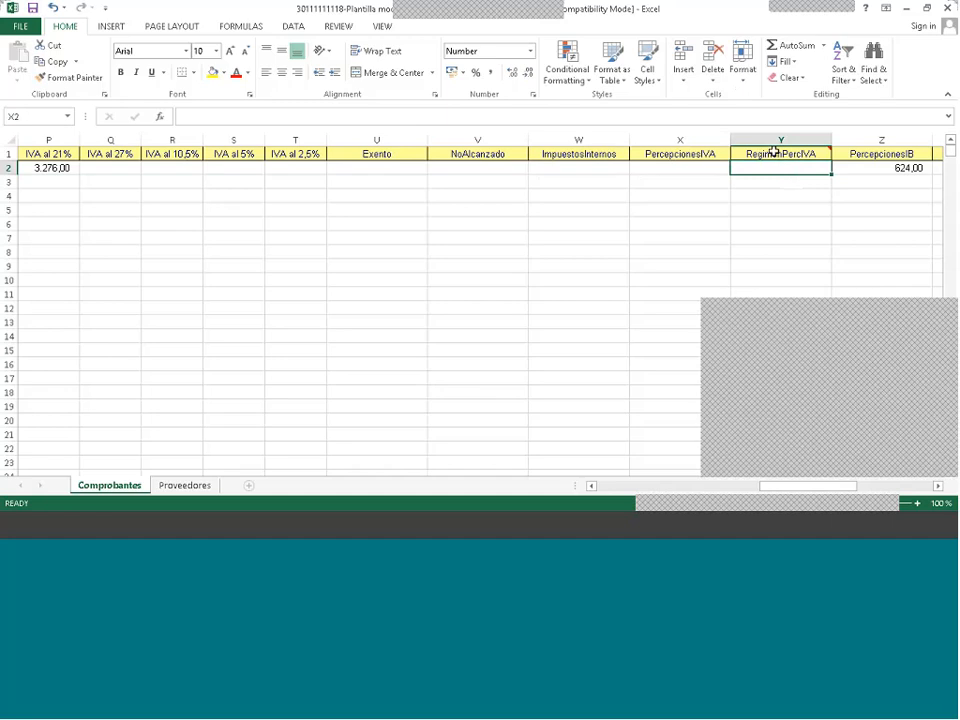
mouse_move(775, 153)
left_click_drag(786, 486, 801, 484)
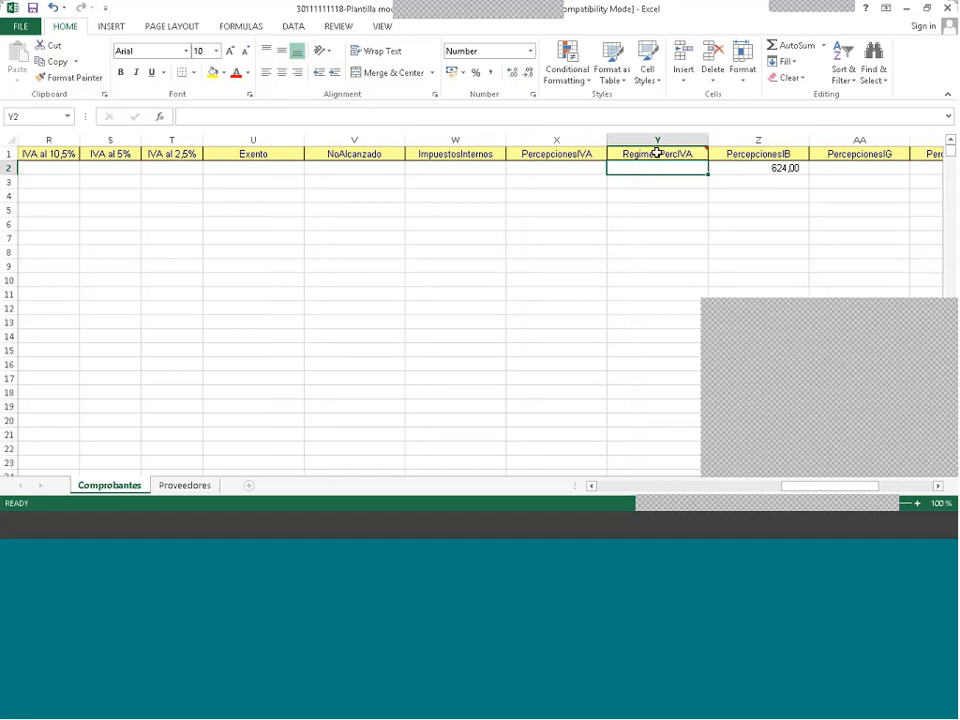
mouse_move(657, 153)
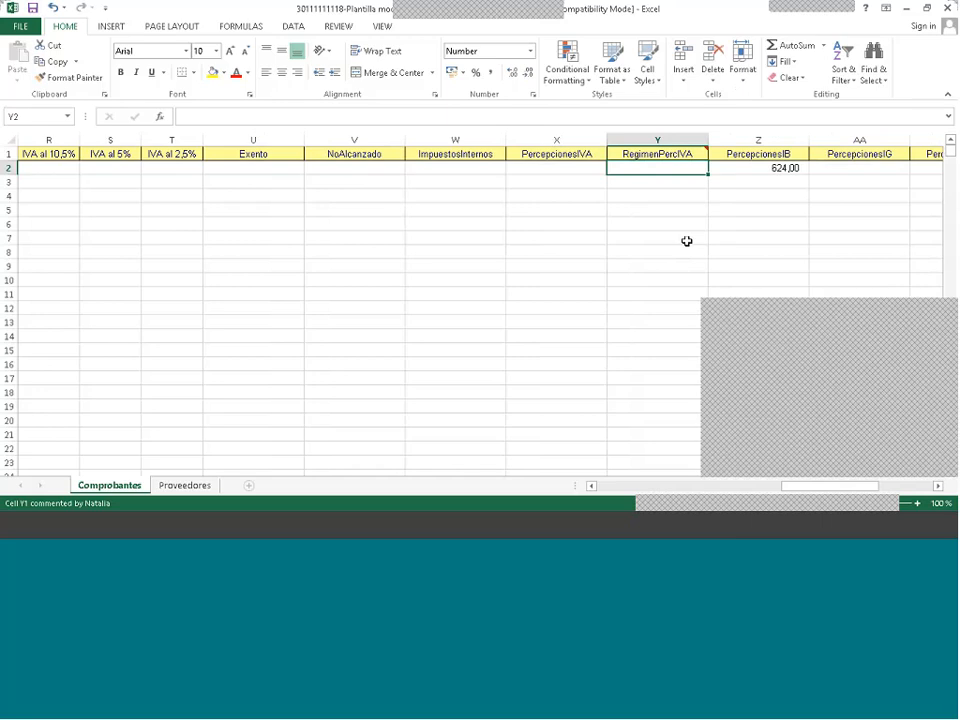
- Examine the PercepcionesIG, PercepcionesBP and TotalComprobante columns in row 2, through to the template's last columns
key("Right")
key("Right")
key("Right")
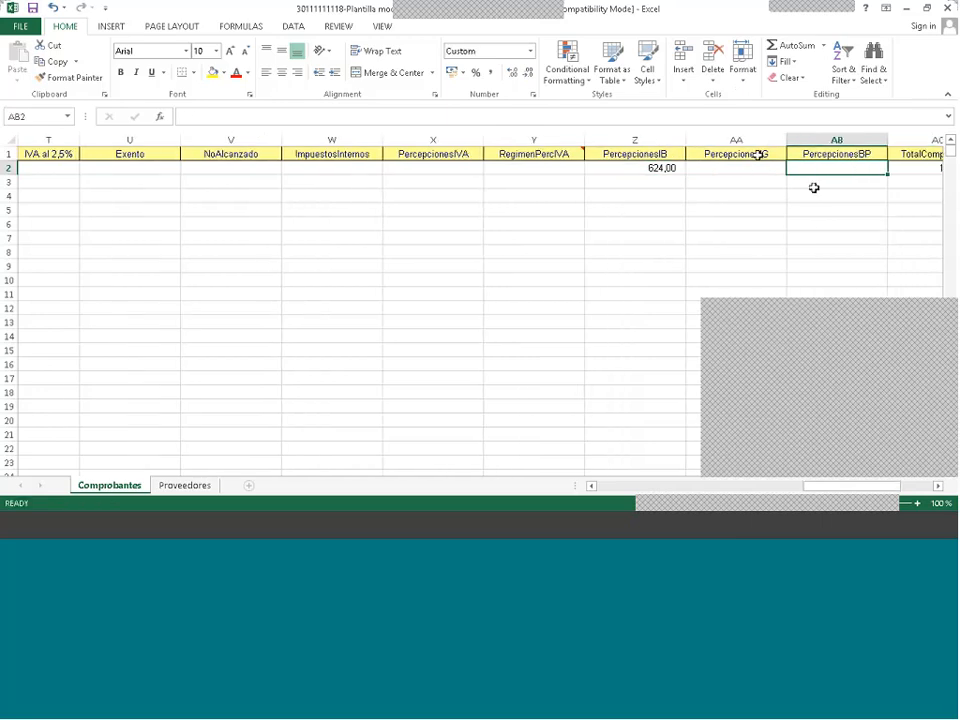
key("Right")
key("Right")
key("Right")
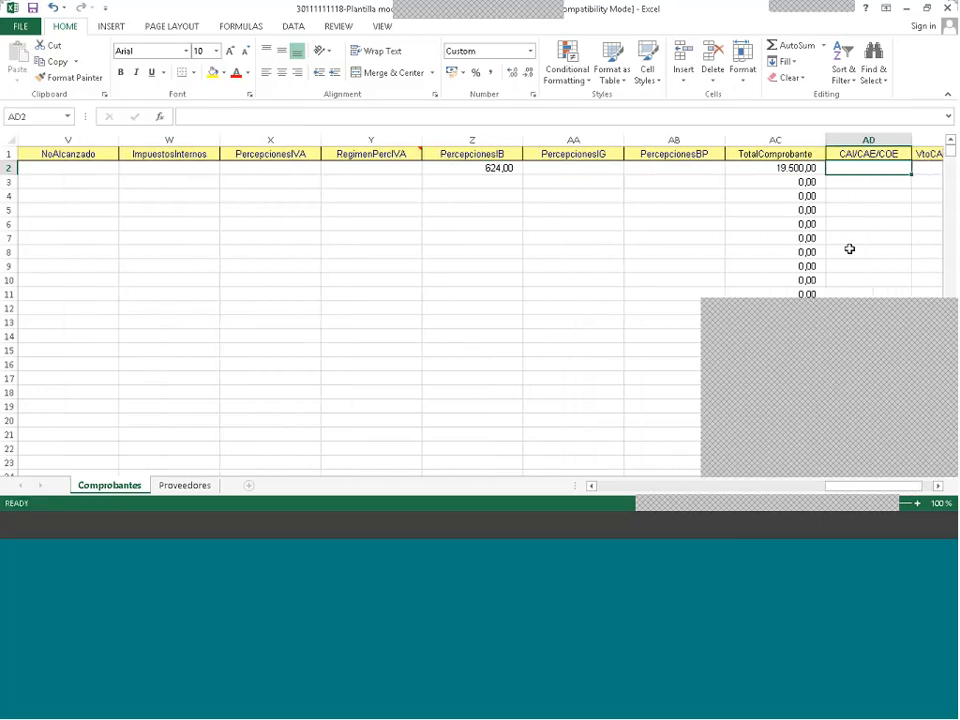
key("Right")
key("Left")
key("Left")
key("Left")
key("Left")
key("Left")
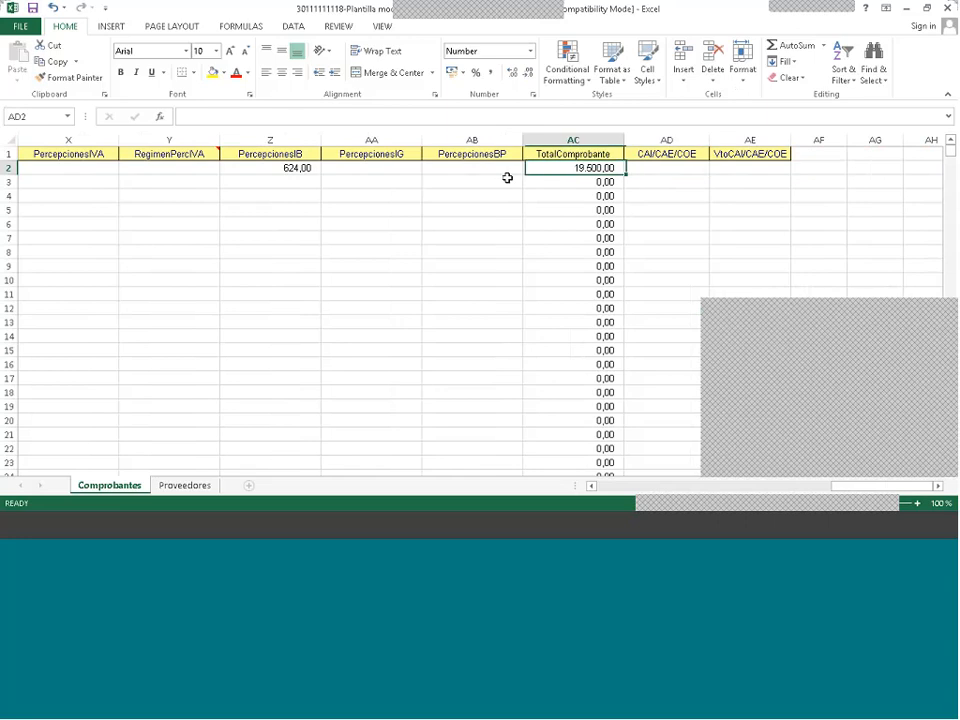
key("Right")
key("Right")
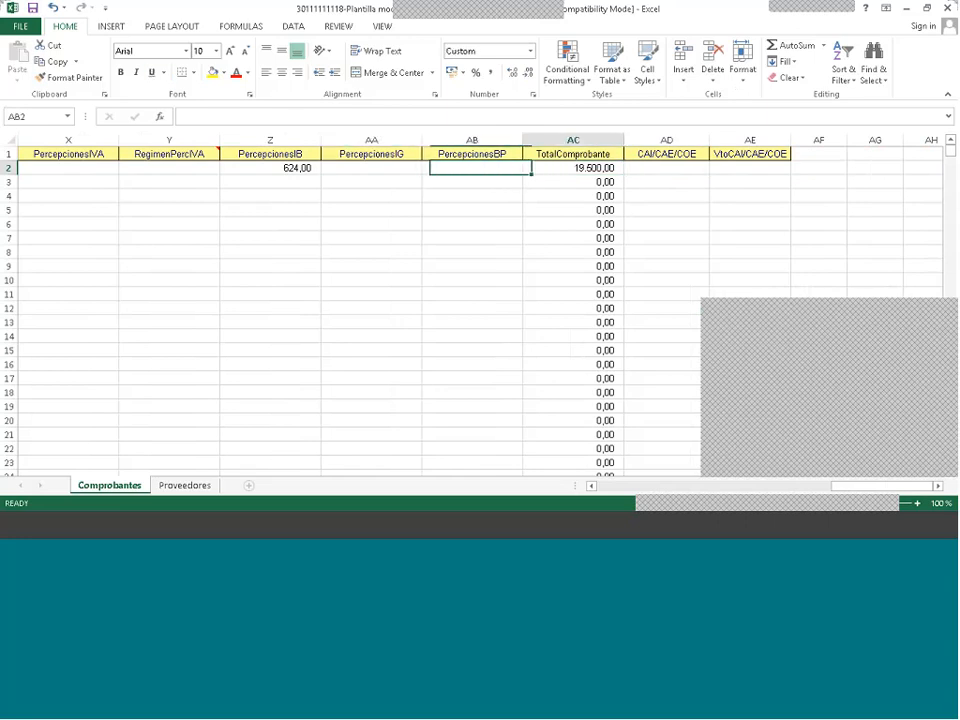
key("Left")
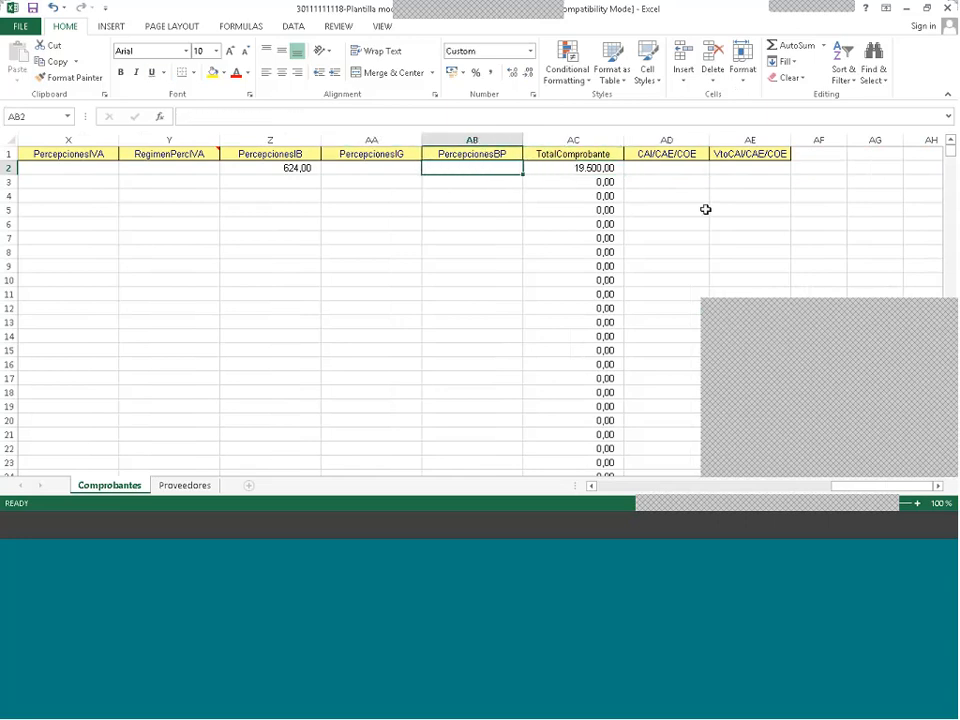
- Examine the CAI/CAE/COE and VtoCAI/CAE/COE columns in row 2
key("Right")
key("Right")
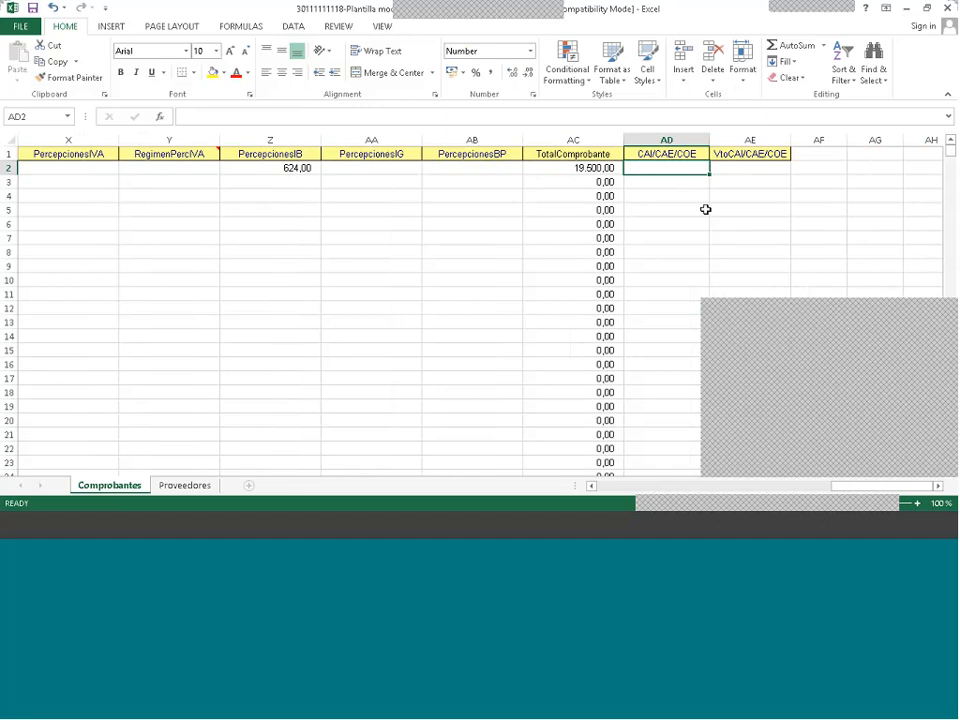
key("Right")
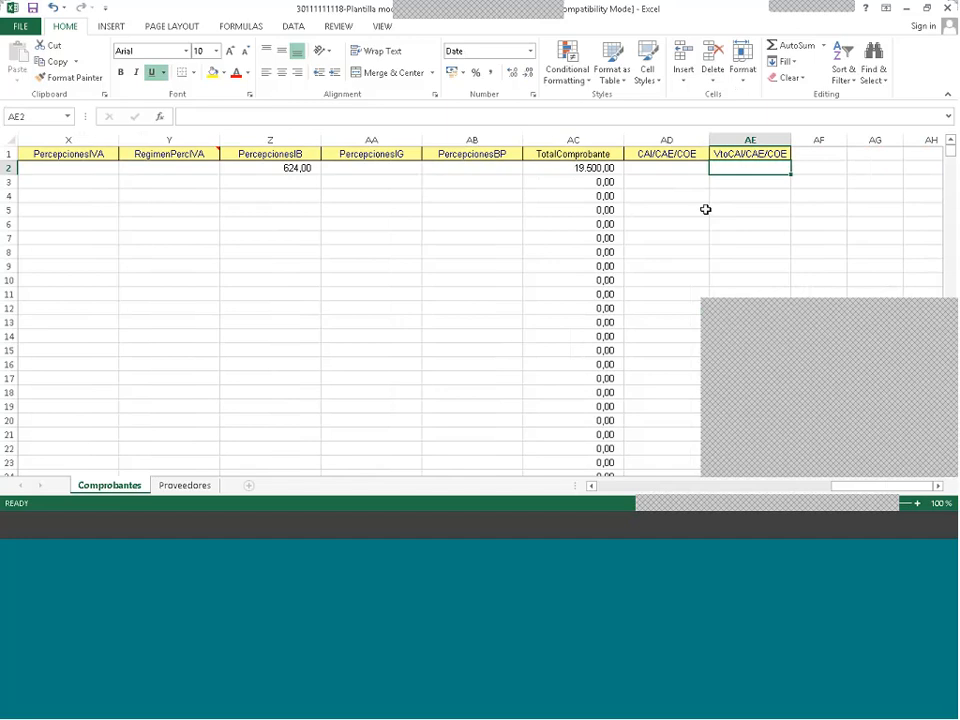
key("Left")
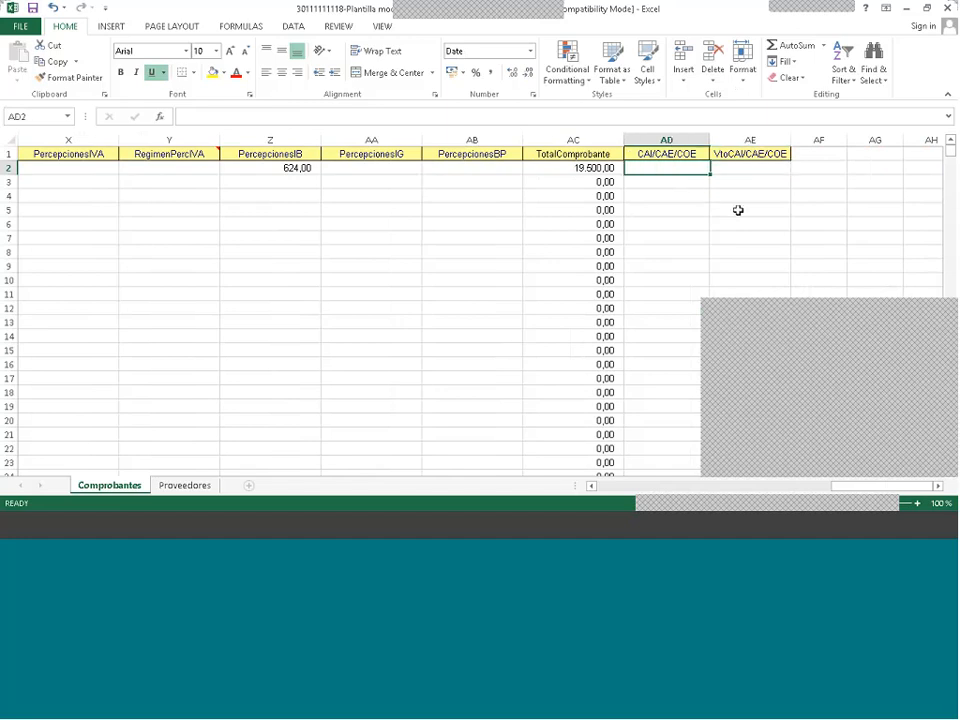
- Examine the VtoCAI/CAE/COE cell and the TotalComprobante formula in row 2, going back through the columns to Fecha
key("Right")
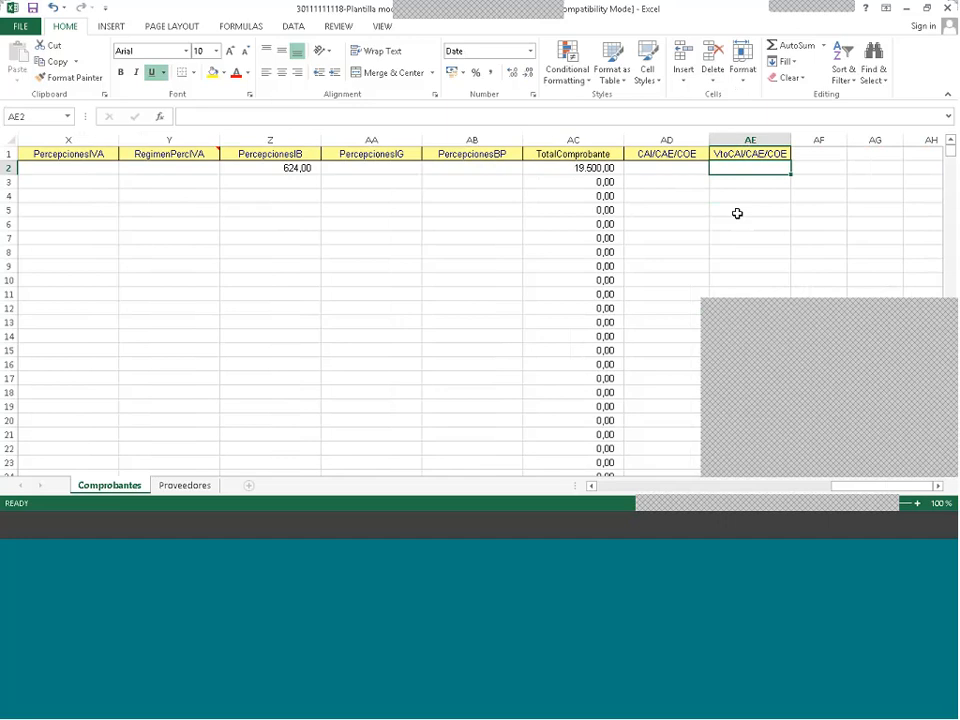
key("Left")
key("Left")
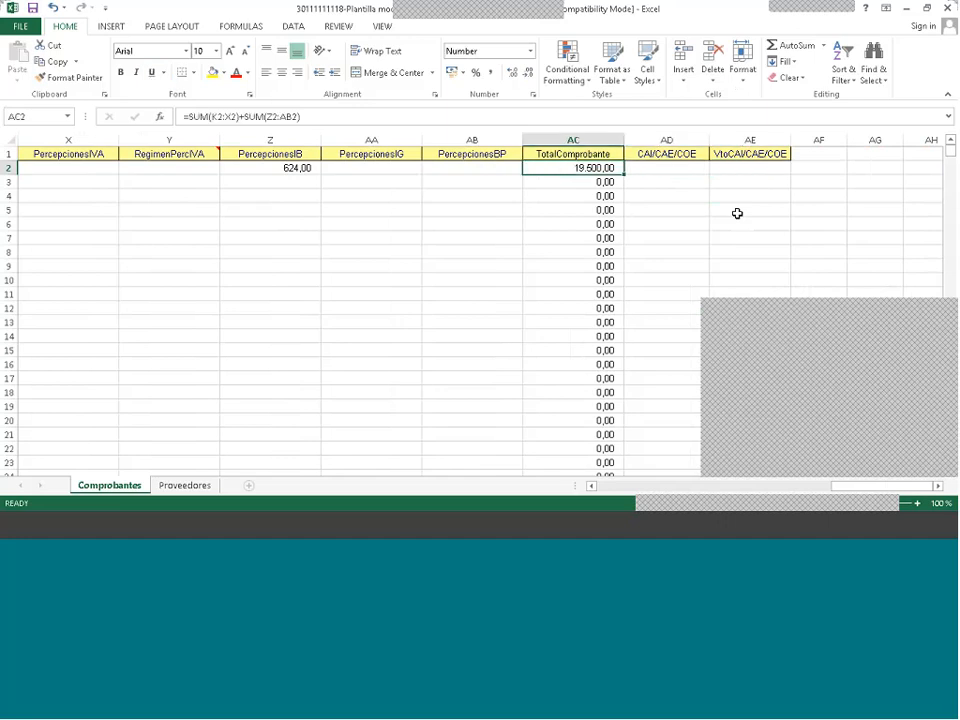
type("=")
key("Left")
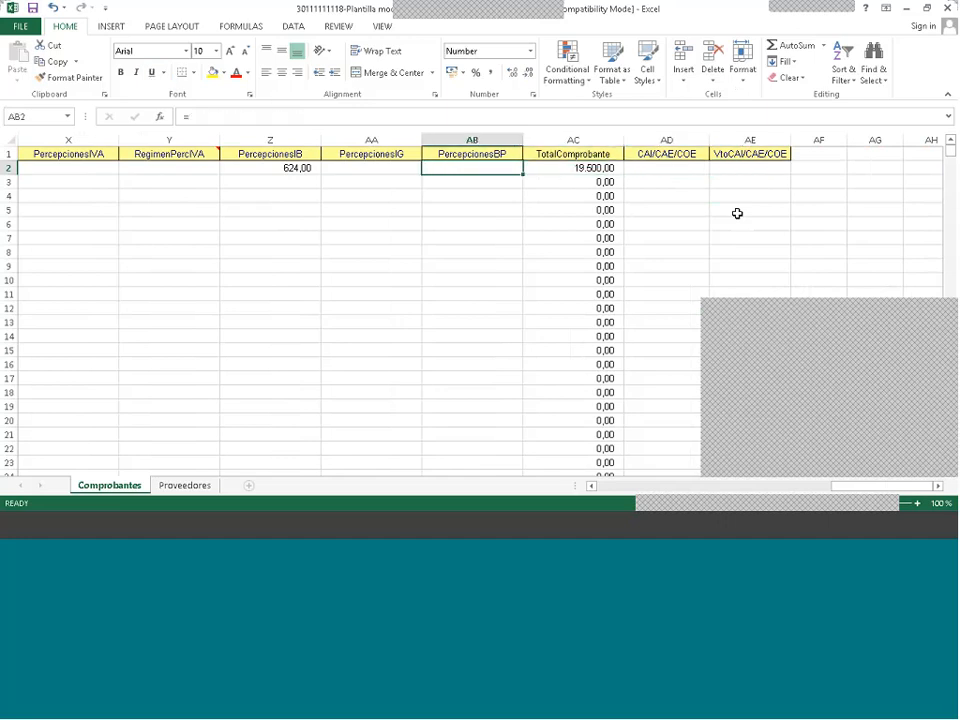
key("Left")
key("Left")
key("Left")
key("Left")
key("Left")
key("Left")
key("Left")
key("Left")
key("Left")
key("Left")
key("Left")
key("Left")
key("Left")
key("Left")
key("Left")
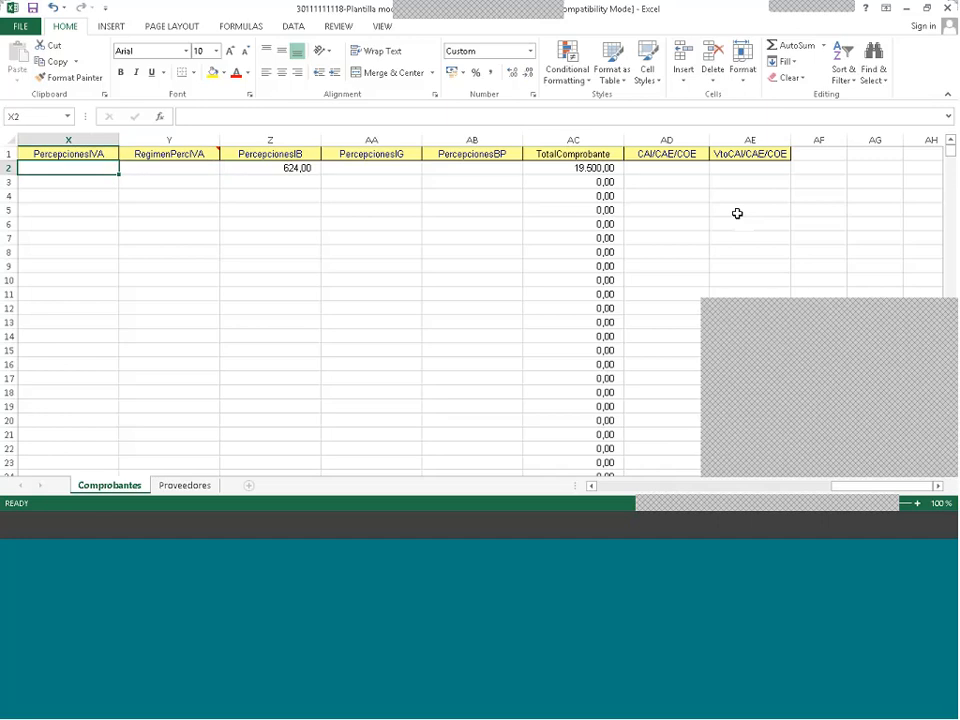
key("Left")
key("Left")
key("Left")
key("Left")
key("Left")
key("Left")
key("Left")
key("Left")
key("Left")
key("Left")
key("Left")
key("Left")
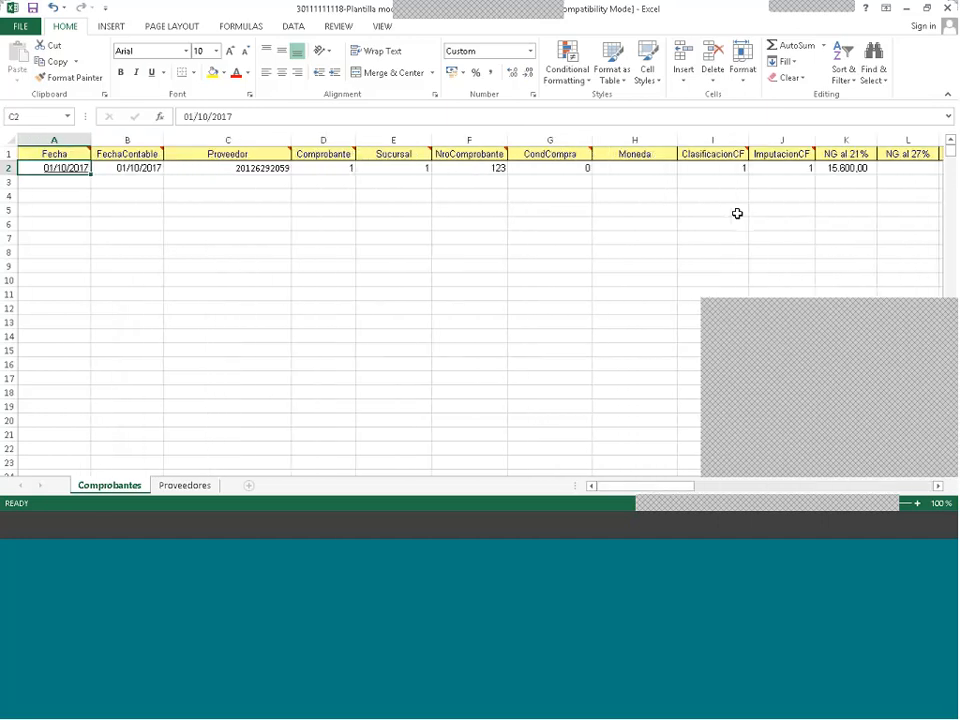
- Go through row 2 from Fecha and check the formula under IVA al 21%
key("Right")
key("Right")
key("Right")
key("Right")
key("Right")
key("Right")
key("Right")
key("Right")
key("Right")
key("Right")
key("Right")
key("Right")
key("Right")
key("Right")
key("Right")
key("Right")
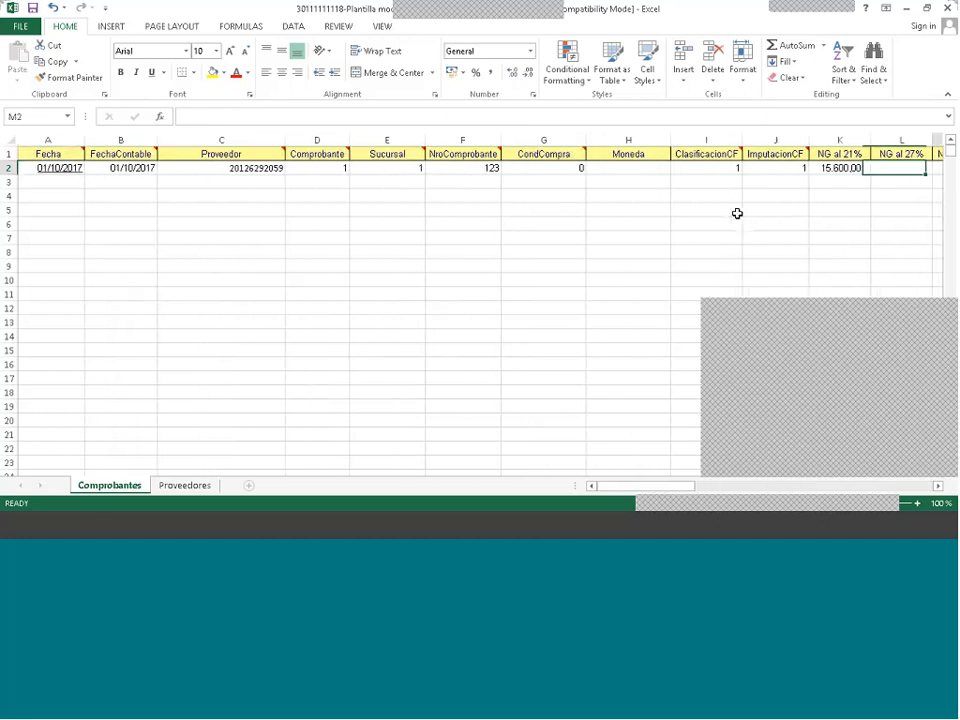
key("Left")
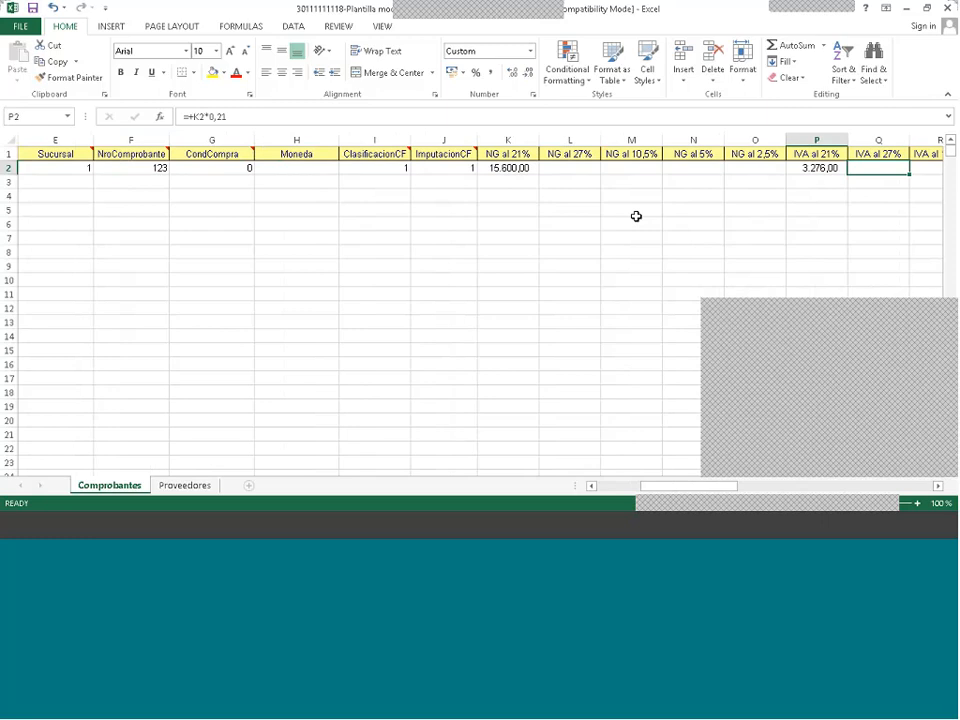
- Review row 2 from Fecha to Comprobante and examine the voucher type codes in the Comprobante header's comment
key("Home")
key("Right")
key("Right")
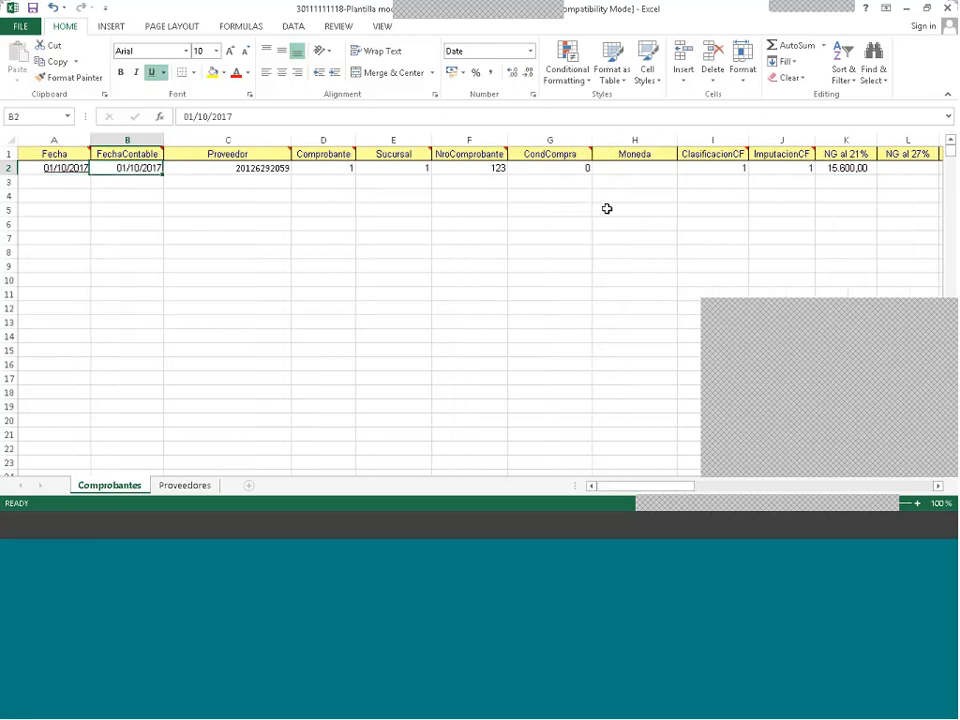
key("Right")
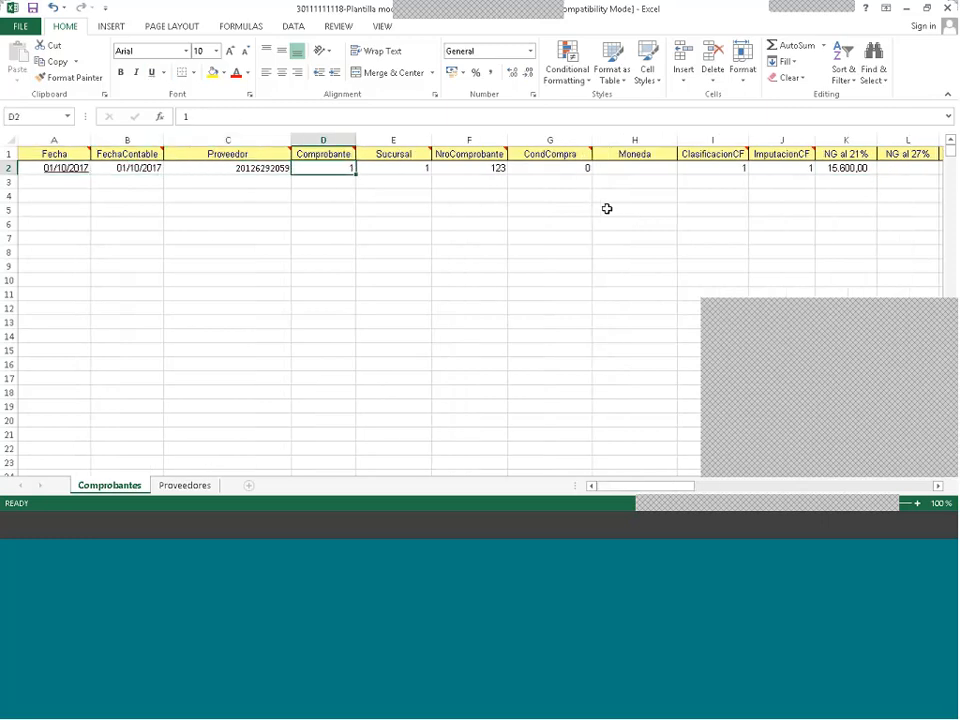
mouse_move(321, 155)
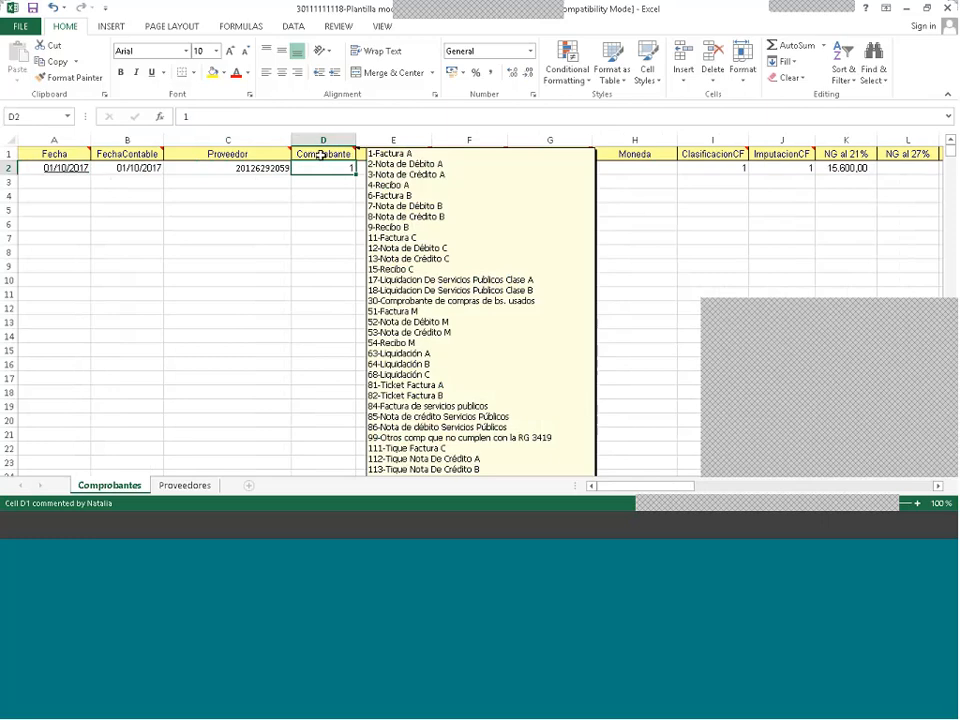
- Review row 2 from Sucursal to ImputacionCF, examining the option codes in the comments on the CondCompra and ImputacionCF headers
key("Tab")
key("Tab")
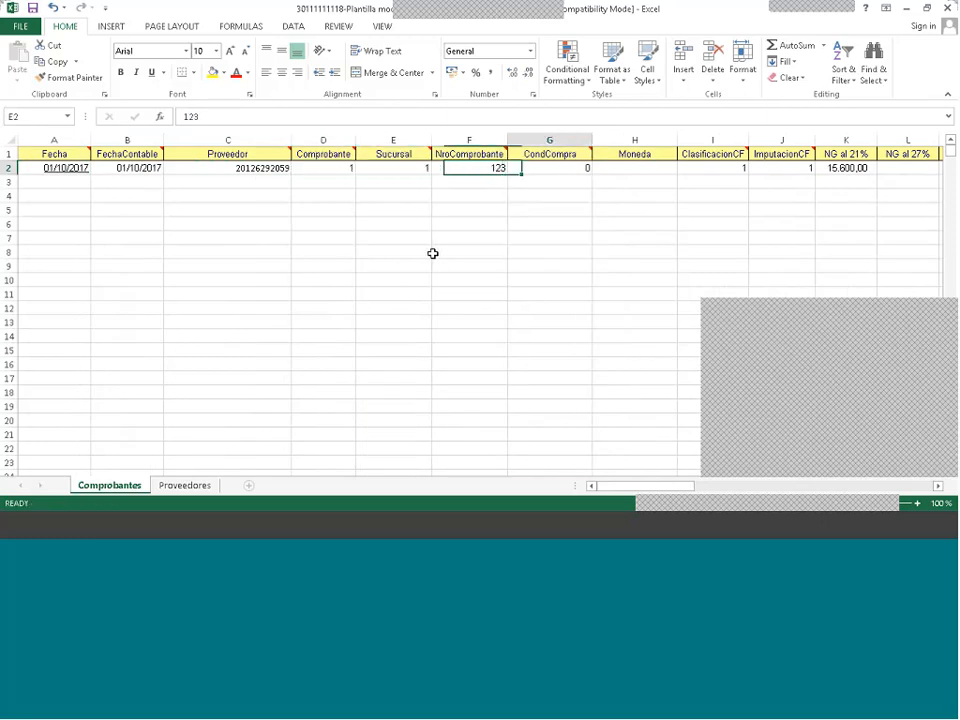
key("Tab")
mouse_move(565, 153)
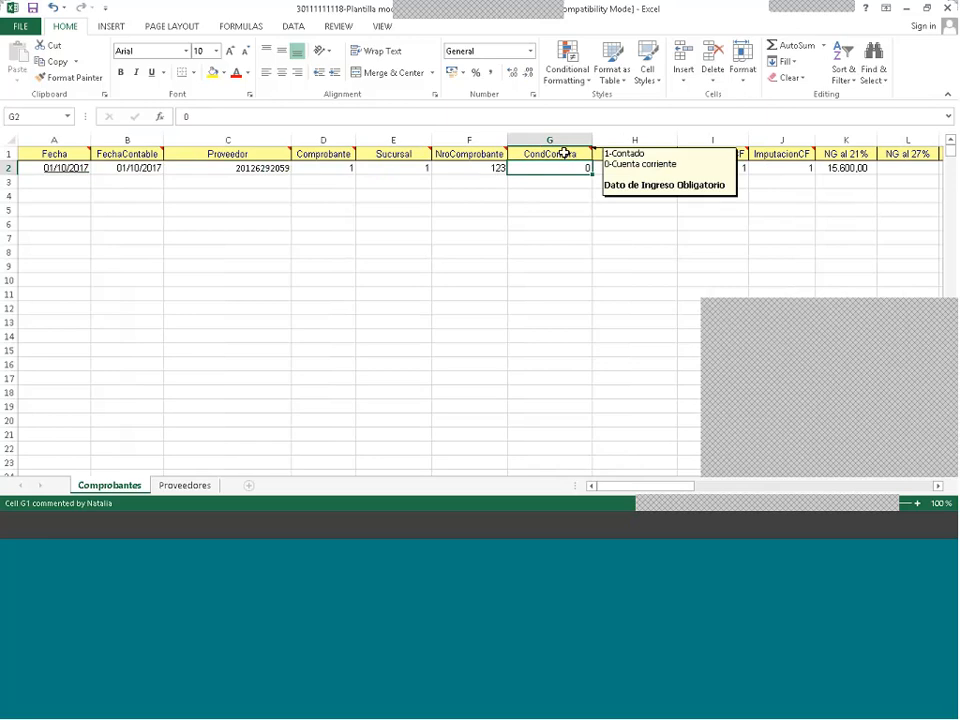
key("Tab")
key("Tab")
key("Tab")
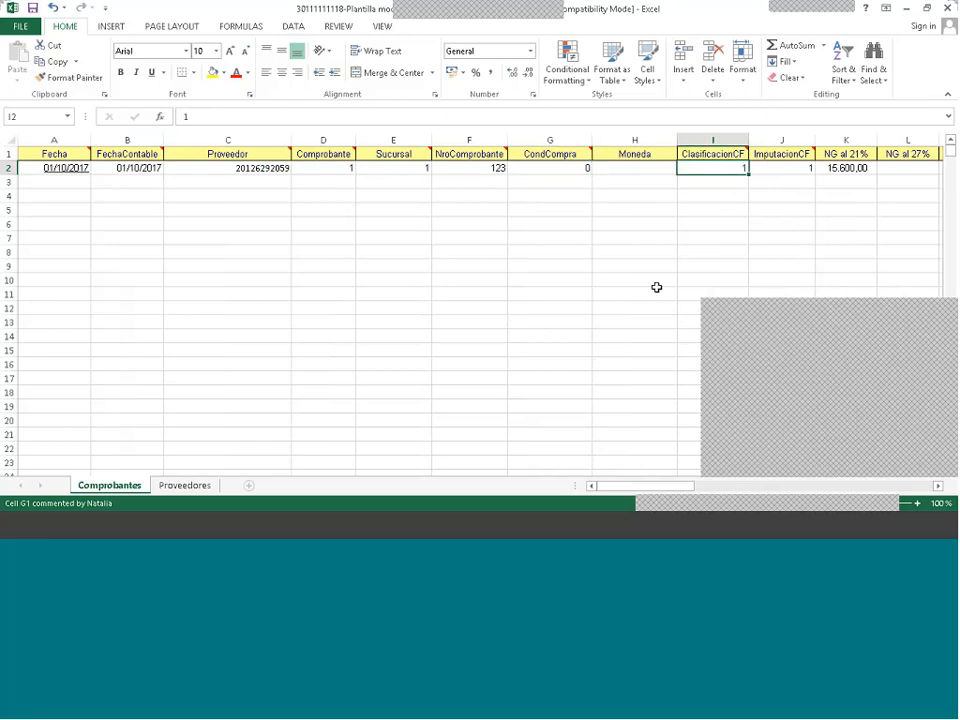
key("shift+Tab")
mouse_move(697, 150)
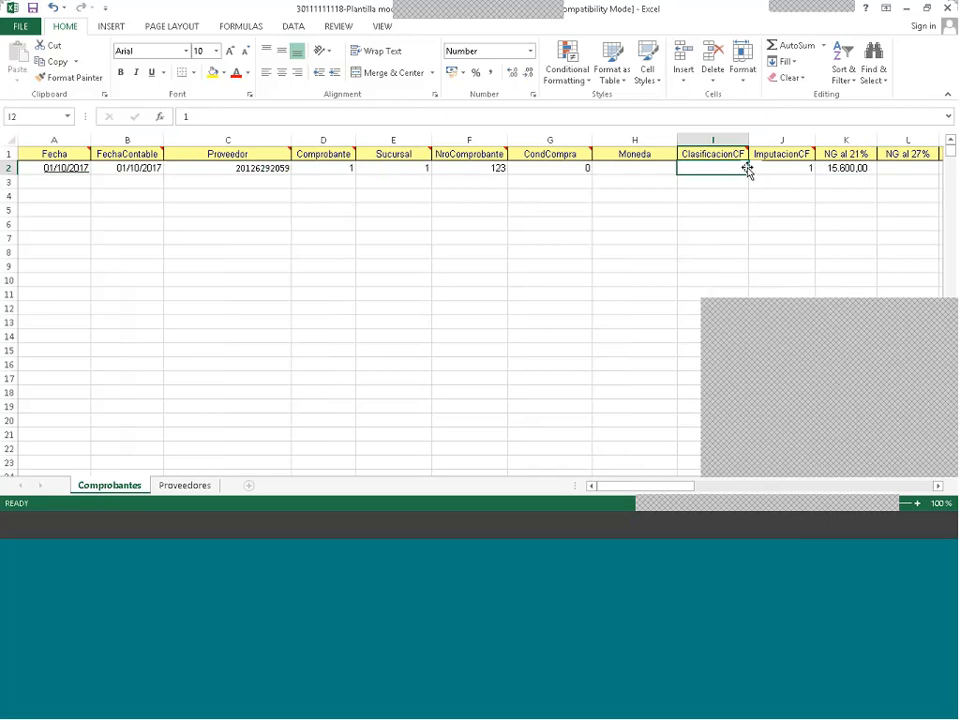
key("Right")
mouse_move(764, 153)
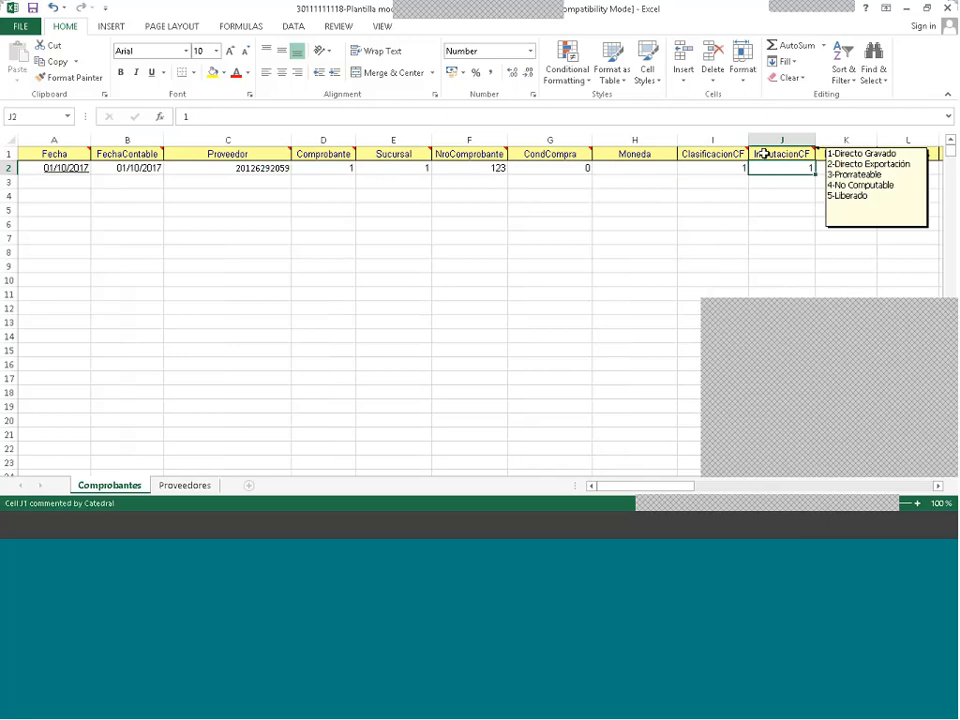
- Review the taxed net, IVA, perception and TotalComprobante amounts entered in row 2
key("Right")
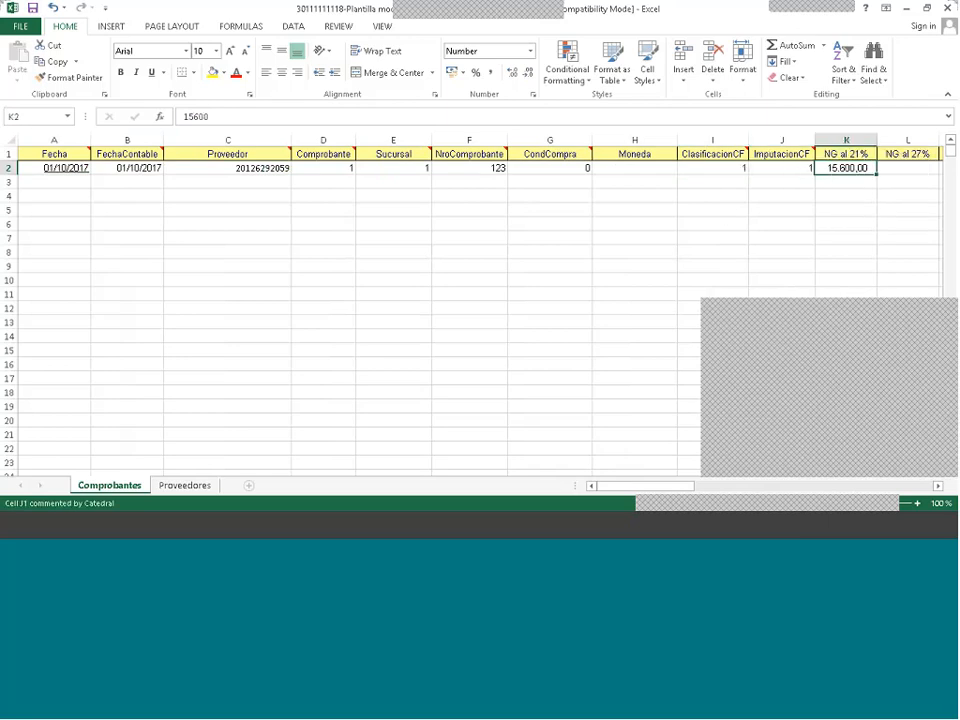
key("Right")
key("Right")
key("Left")
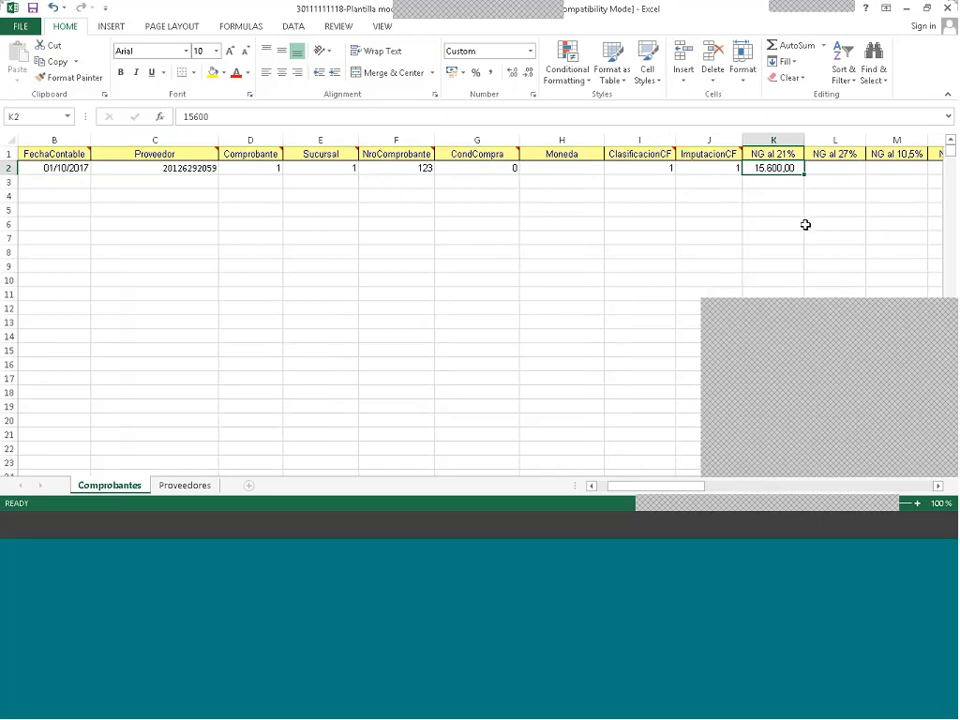
key("Right")
key("Right")
key("Right")
key("Right")
key("Right")
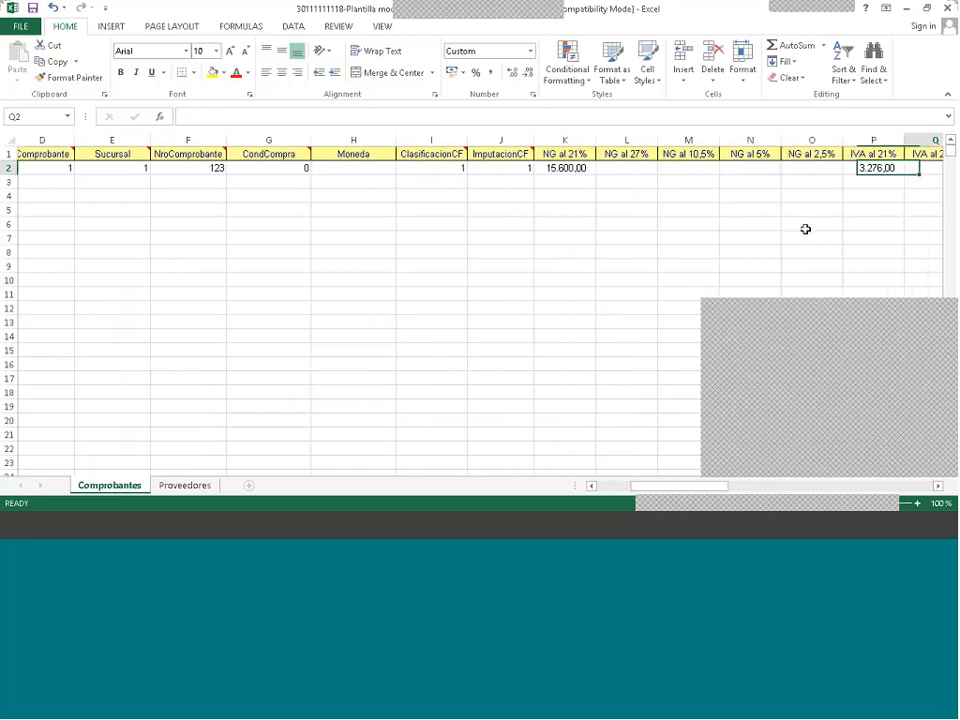
key("Right")
key("Right")
key("Right")
key("Right")
key("Right")
key("Right")
key("Right")
key("Right")
key("Right")
key("Right")
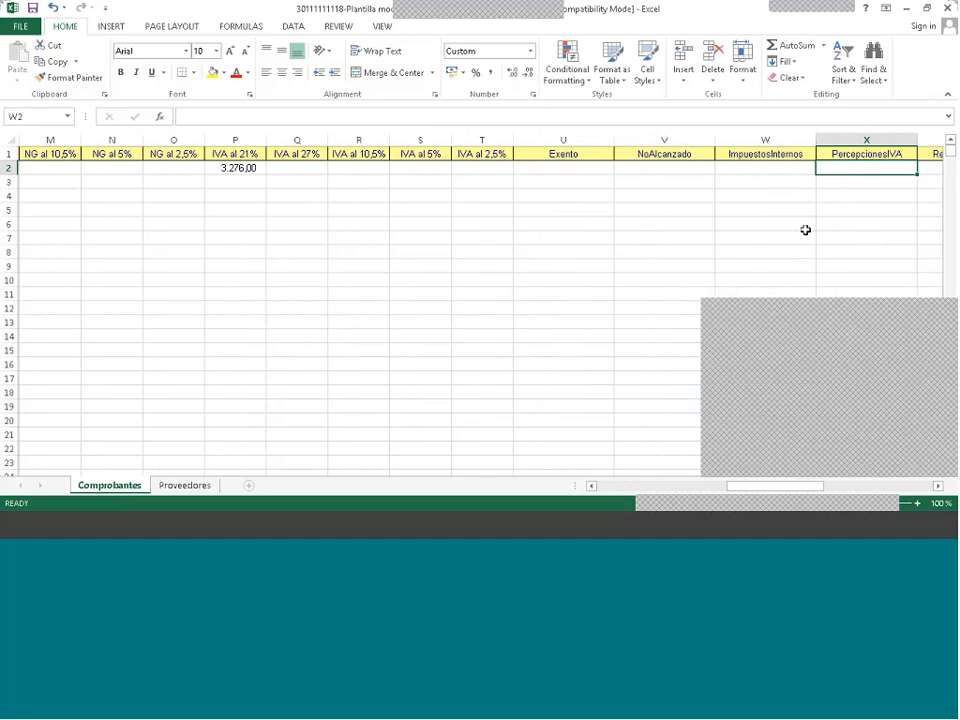
key("Right")
key("Right")
key("Right")
key("Right")
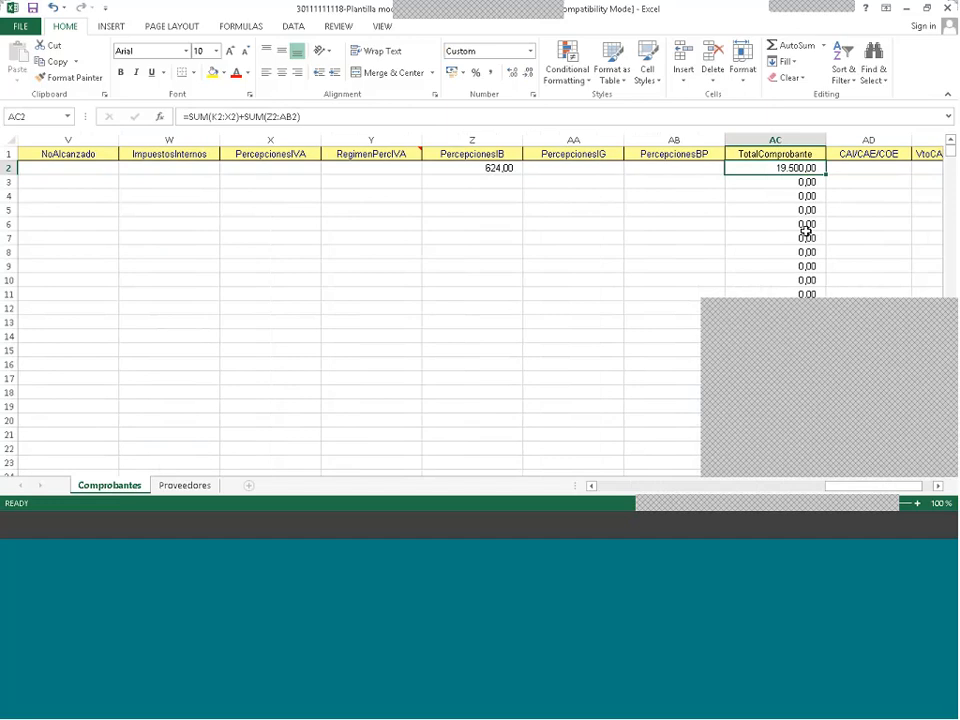
- Return to the Fecha cell of row 3 and examine the second invoice, for Alquileres, in the Word exercise
key("Left")
key("Left")
key("Left")
key("Left")
key("Left")
key("Left")
key("Left")
key("Left")
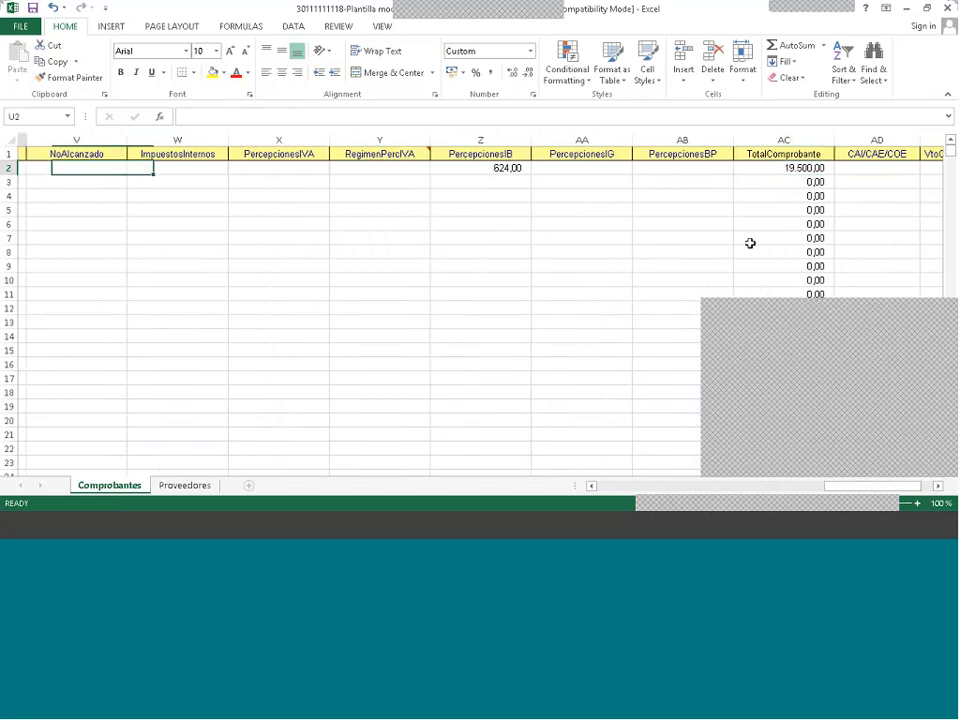
key("Home")
key("Down")
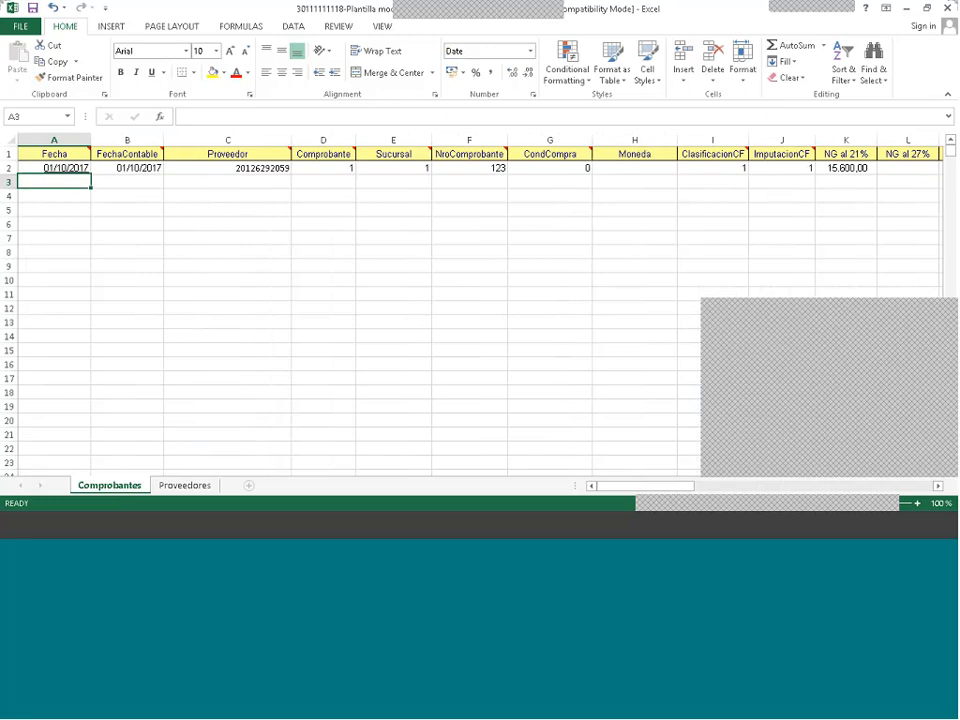
left_click(182, 528)
left_click_drag(271, 283, 540, 285)
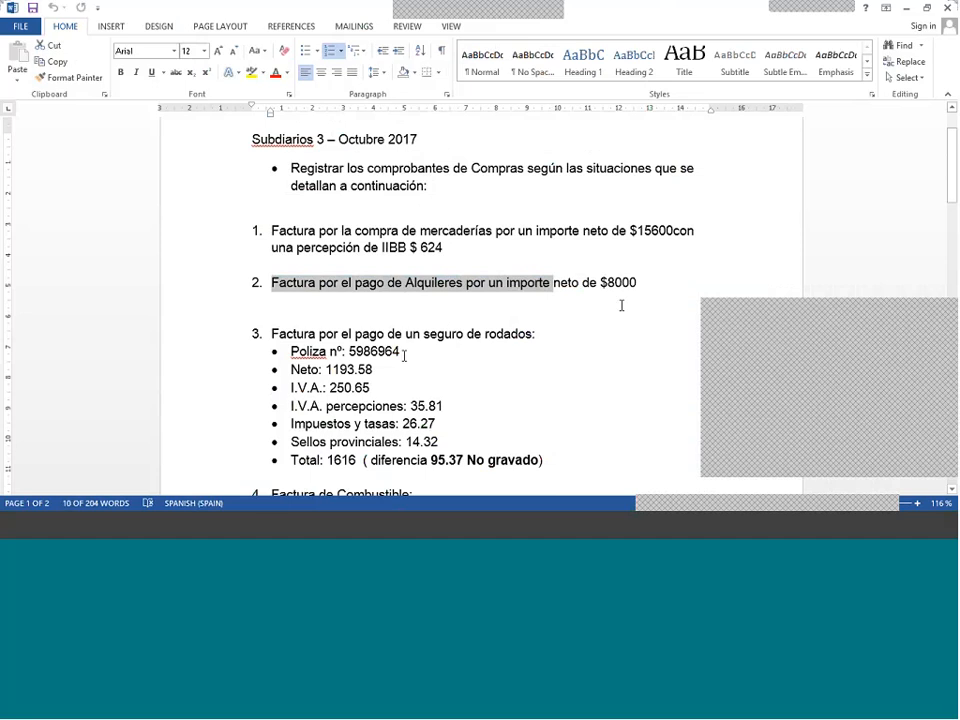
- Switch back to the Excel template, save the workbook and close it
left_click(231, 533)
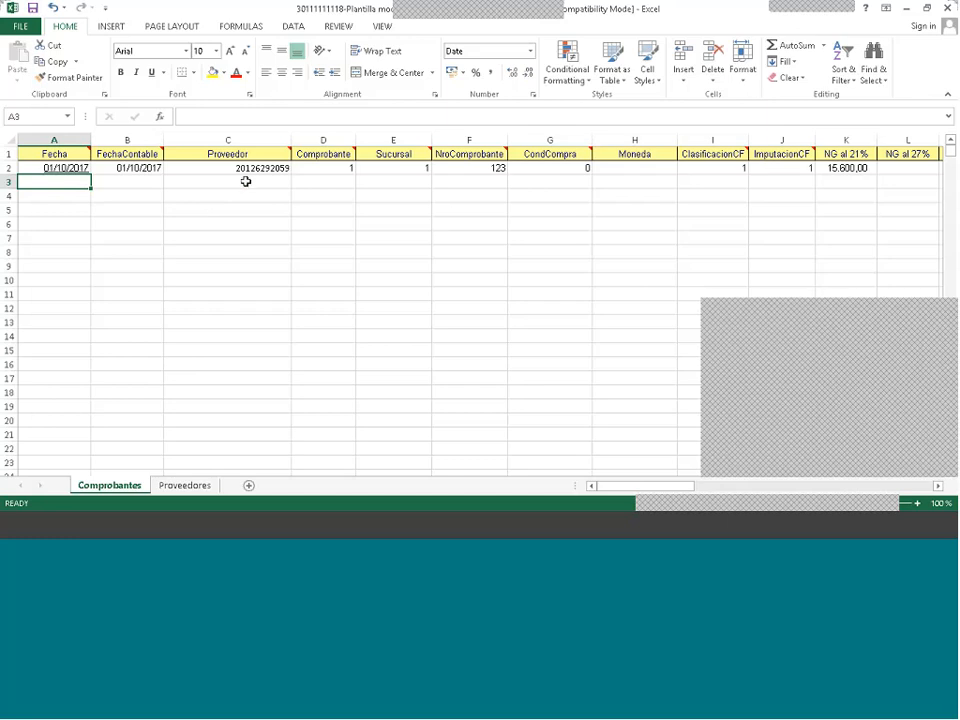
left_click(62, 172)
key("ctrl+u")
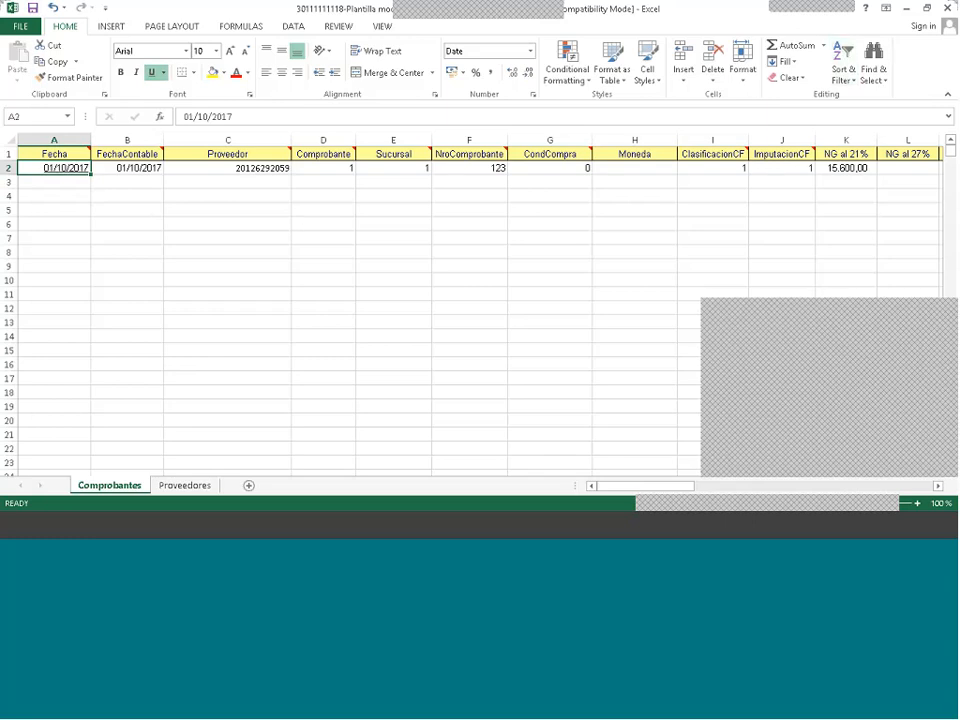
left_click(33, 8)
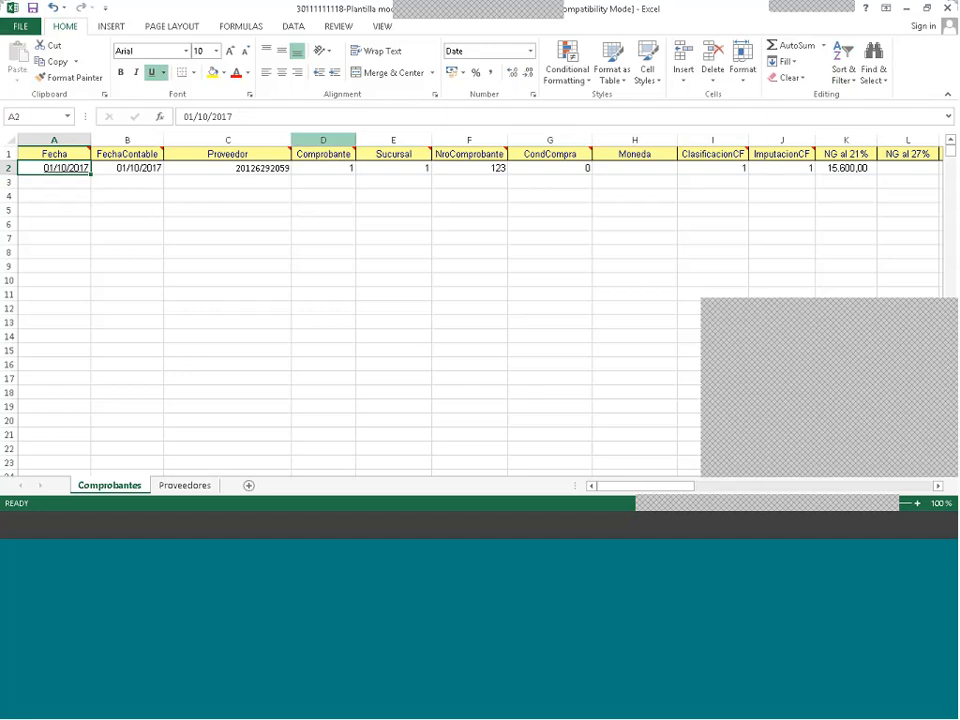
left_click(948, 7)
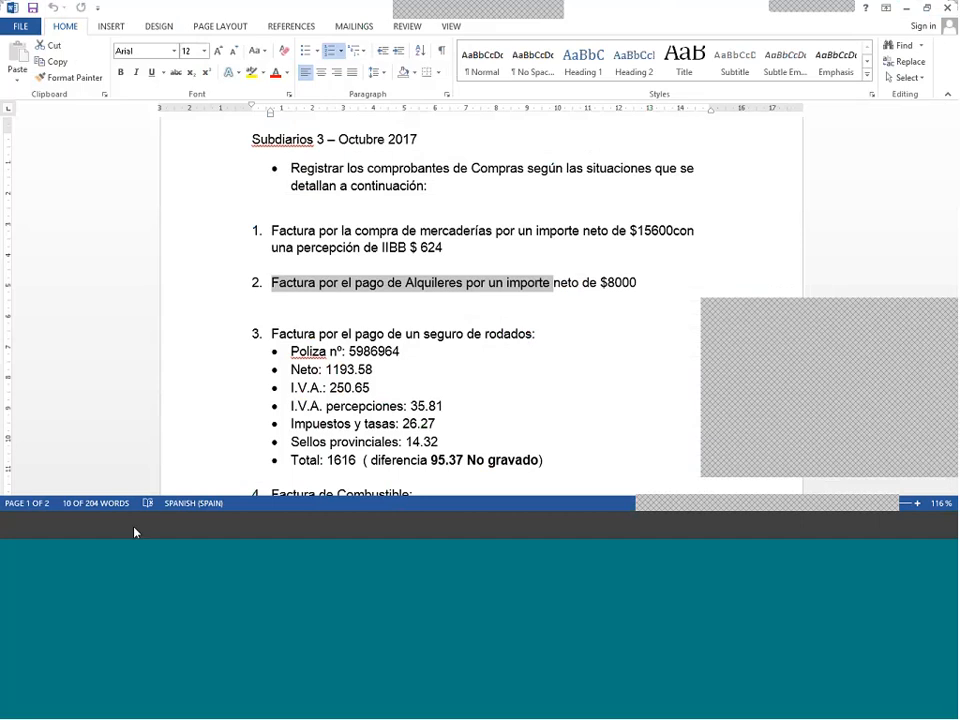
- In Catedral's IVA Compras import, choose EMPRESA S.A.'s "Plantilla modelo de importacion de Compras y Gastos1" workbook from the desktop and connect to it
left_click(133, 527)
left_click(591, 89)
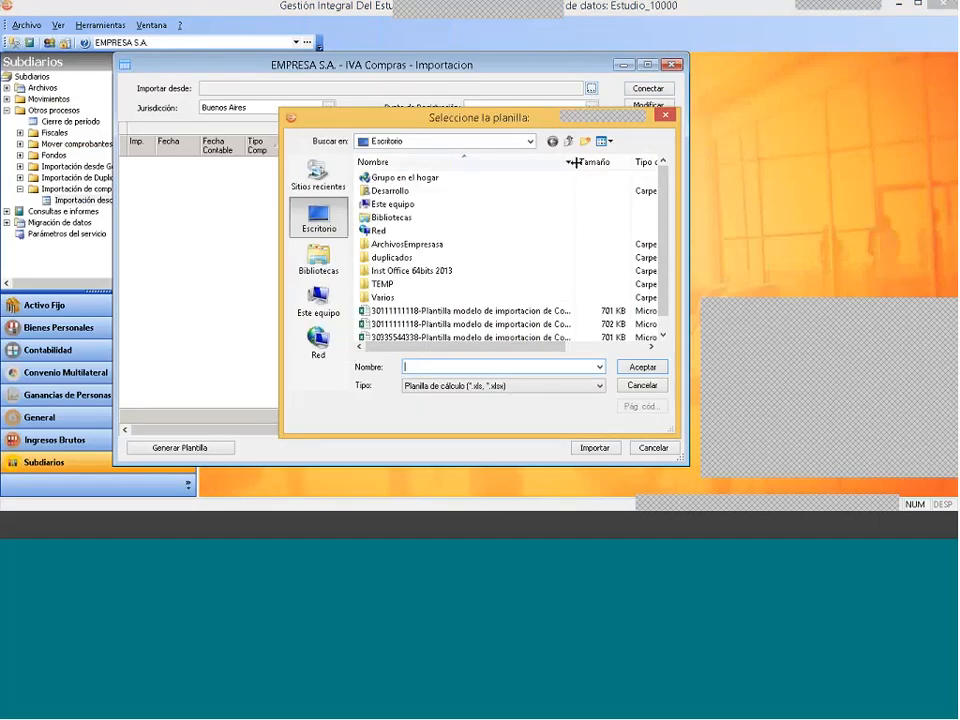
left_click_drag(576, 161, 632, 162)
left_click(562, 311)
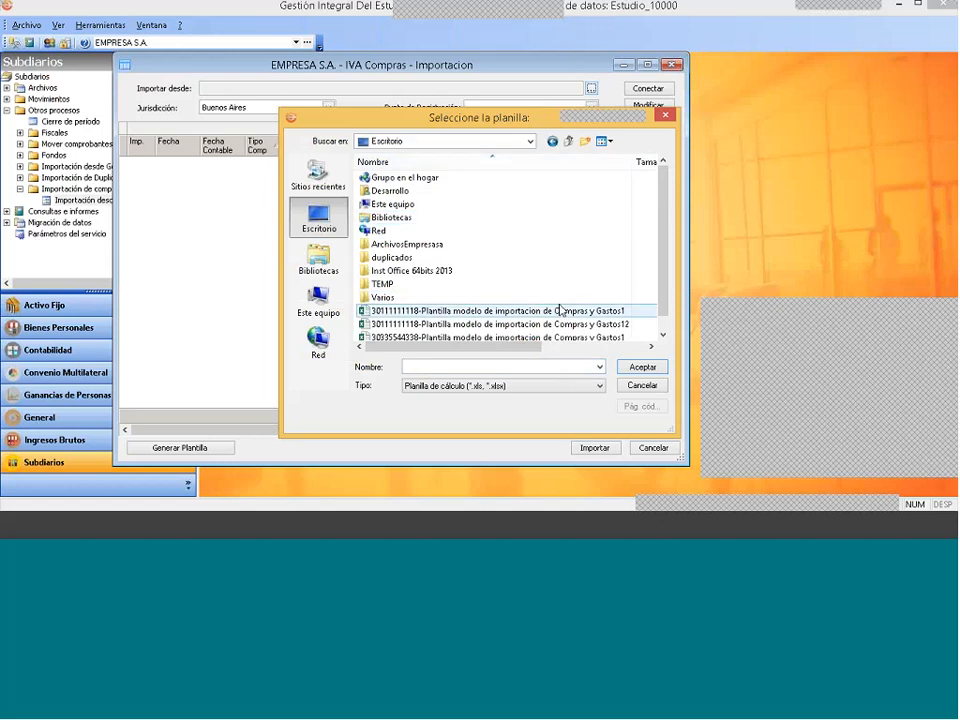
left_click(641, 367)
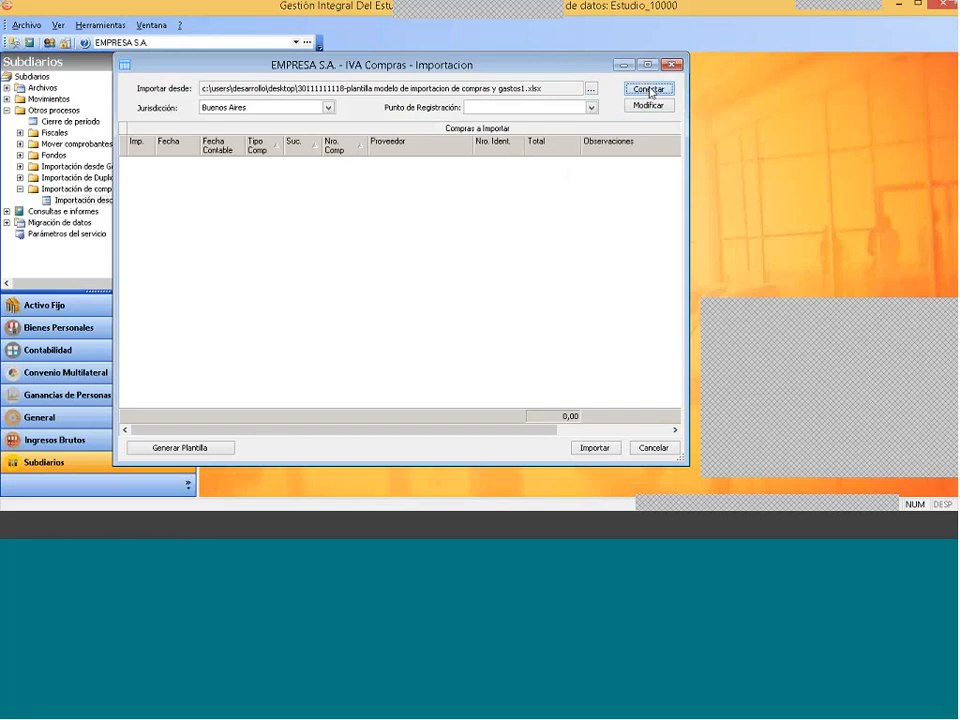
left_click(650, 93)
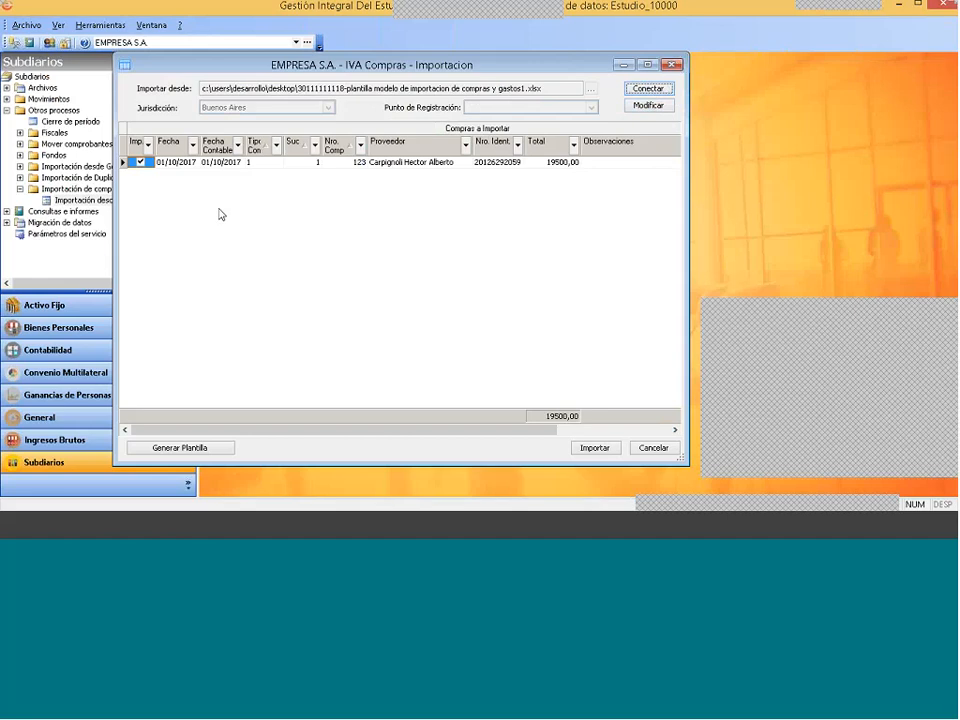
- Examine the invoice row listed under Compras a Importar, including its import mark, dates, Proveedor, Total and Observaciones
left_click_drag(242, 430, 315, 435)
left_click_drag(203, 415, 180, 165)
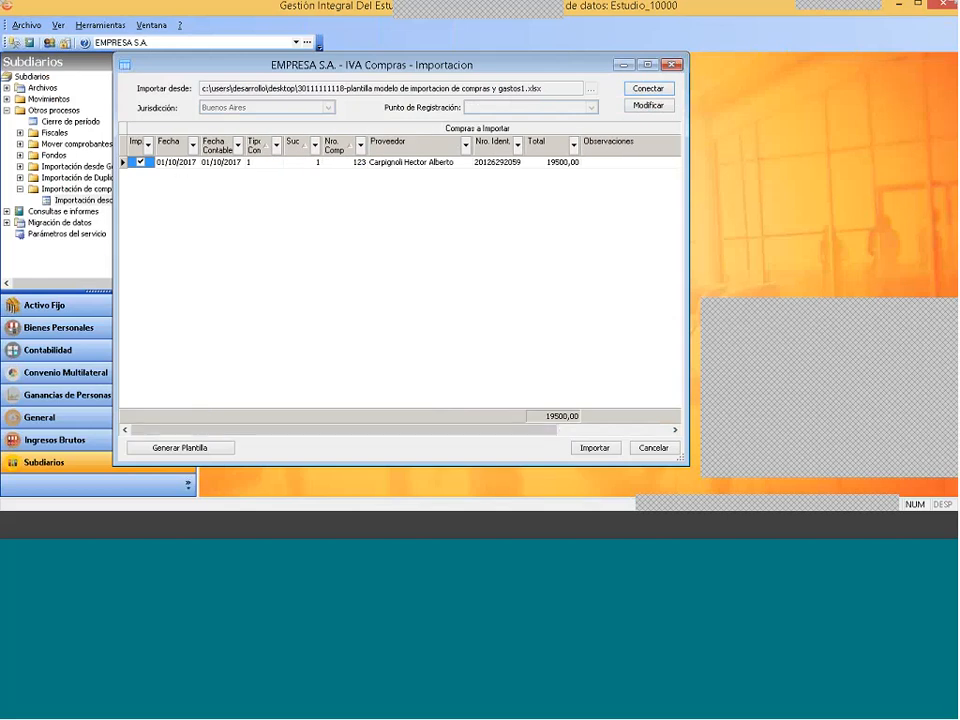
left_click(141, 165)
left_click(256, 432)
left_click_drag(256, 432, 265, 432)
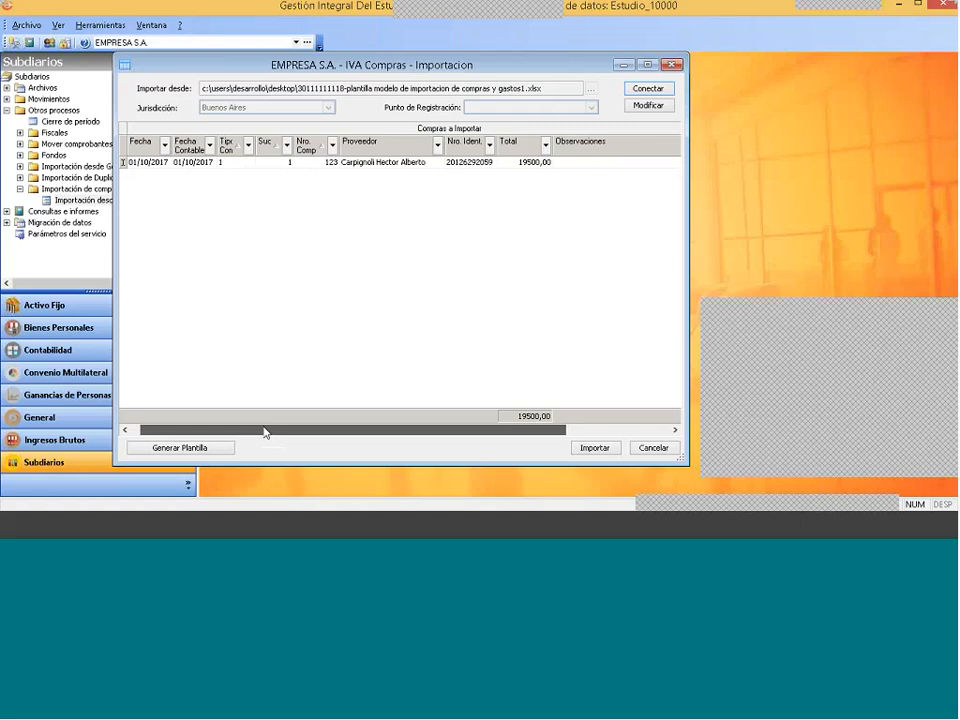
left_click_drag(265, 432, 311, 432)
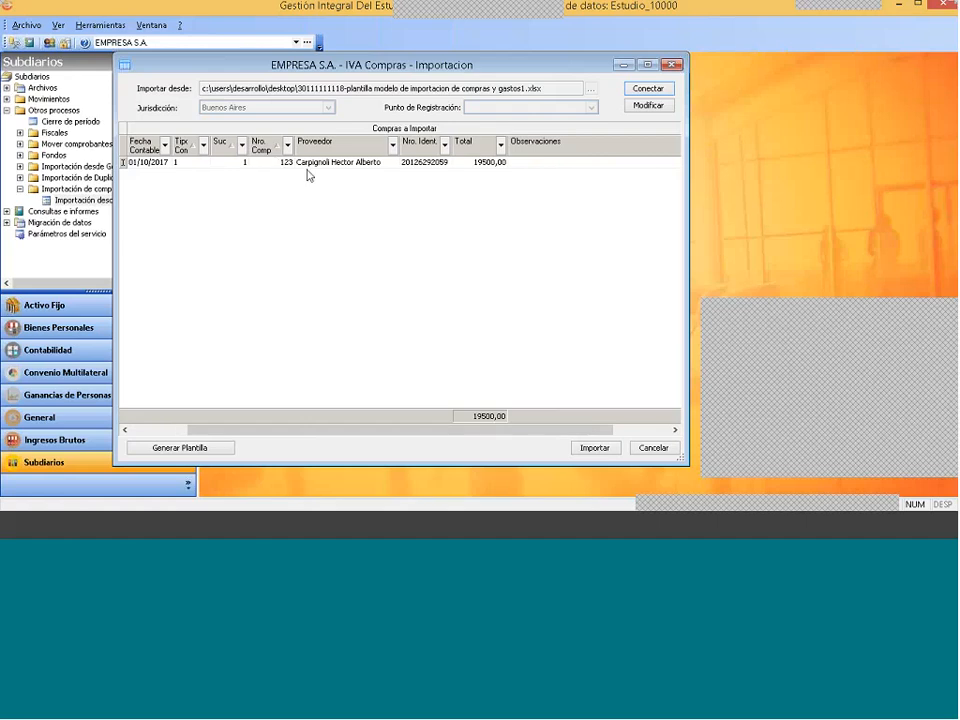
left_click(421, 163)
key("Tab")
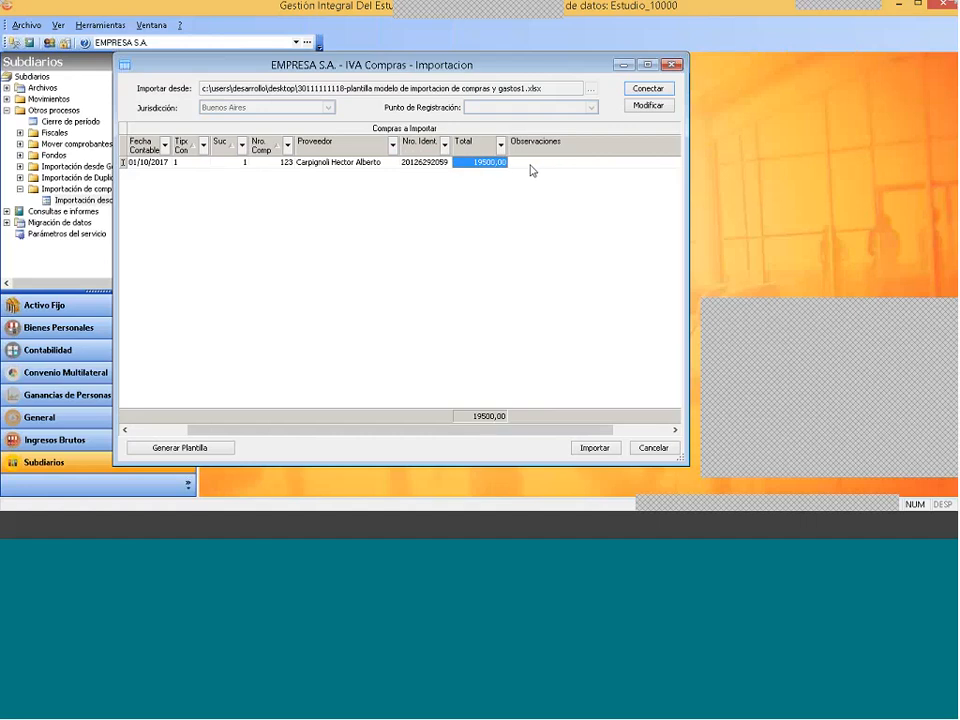
- Examine the listed invoice's Observaciones and return to the first columns of Compras a Importar
key("Tab")
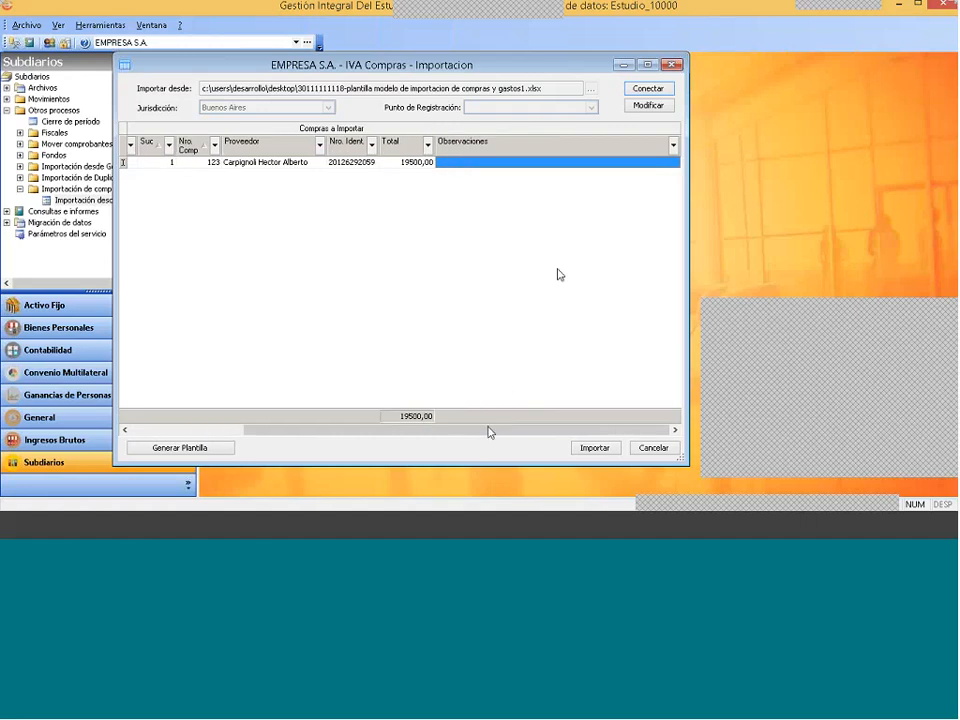
left_click_drag(489, 433, 435, 433)
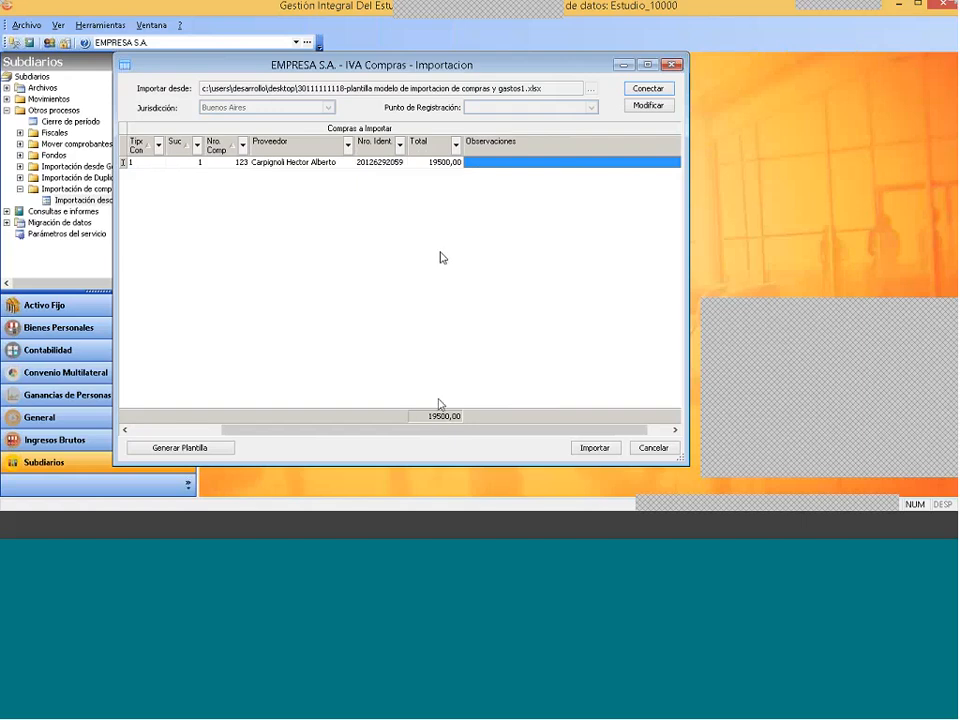
left_click_drag(424, 431, 320, 437)
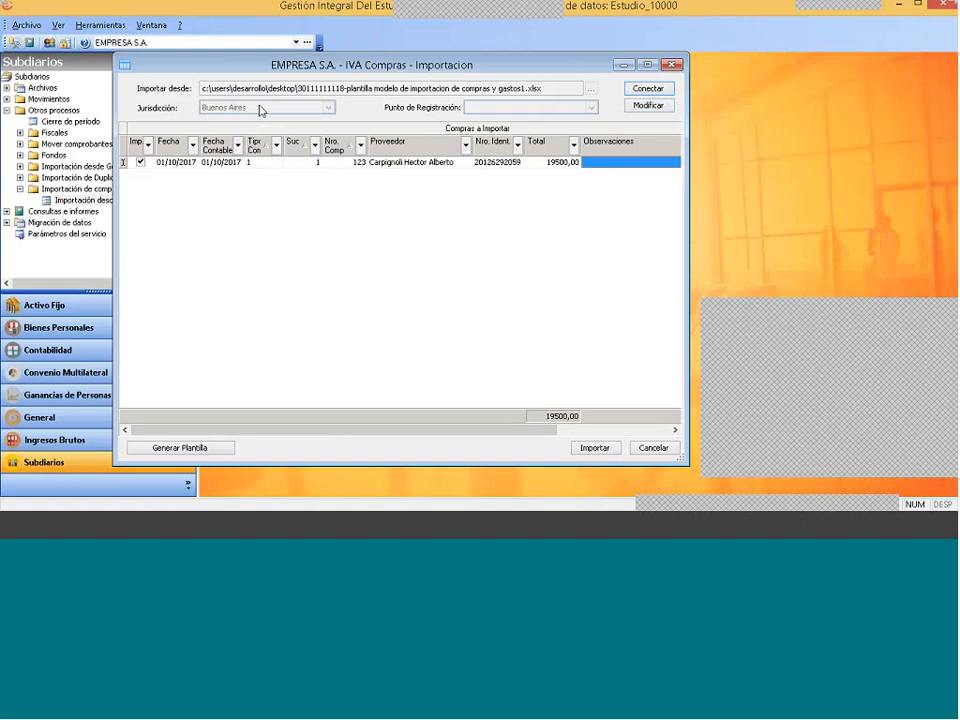
- Unlock the import settings, try Capital Federal as Jurisdicción, set it back to Buenos Aires and reconnect to the workbook
left_click(647, 105)
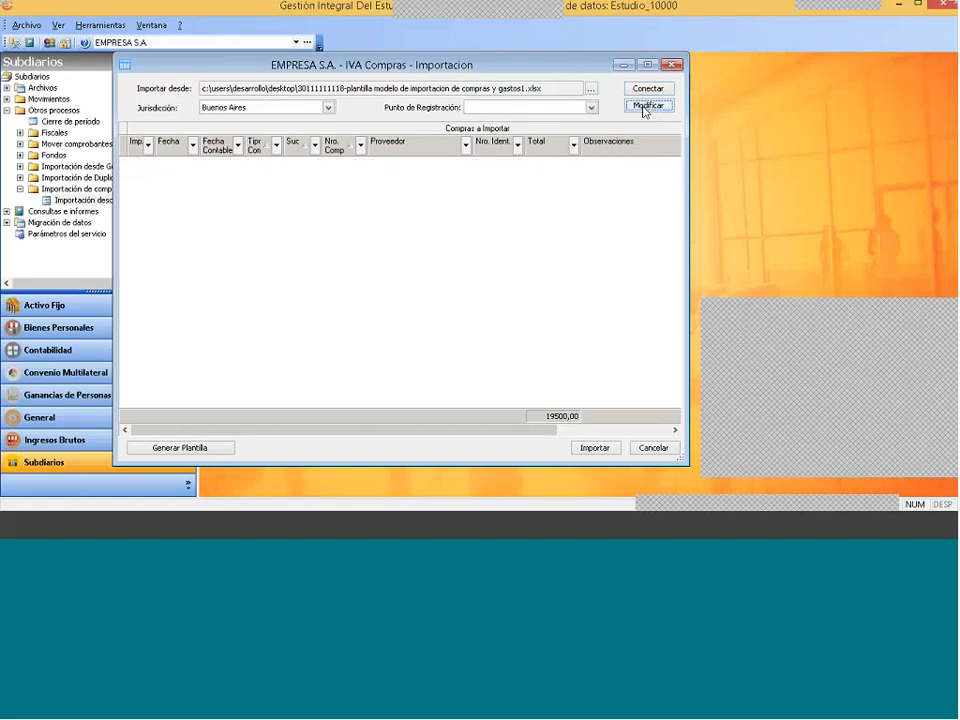
left_click(265, 107)
left_click(255, 133)
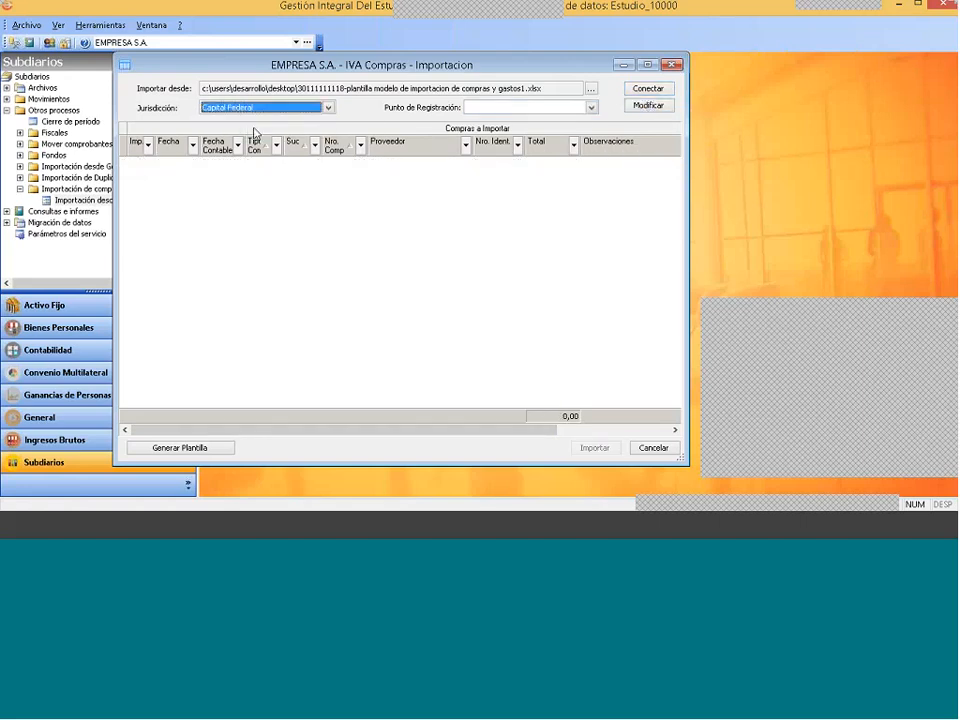
left_click(262, 107)
left_click(255, 120)
left_click(657, 89)
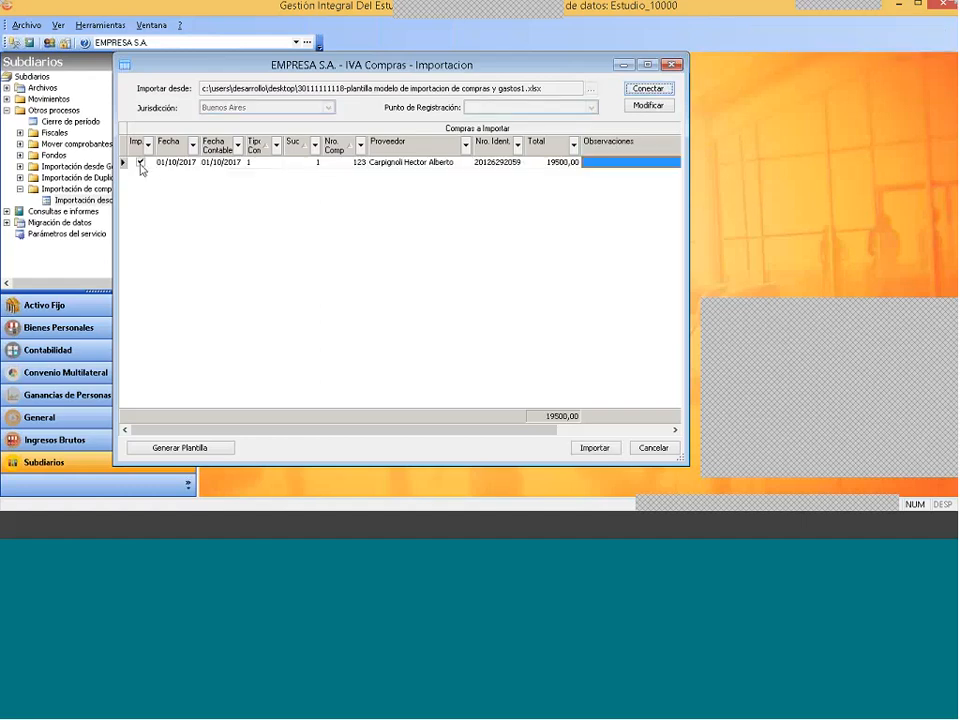
- Unmark the listed invoice for import and mark it again
left_click(140, 162)
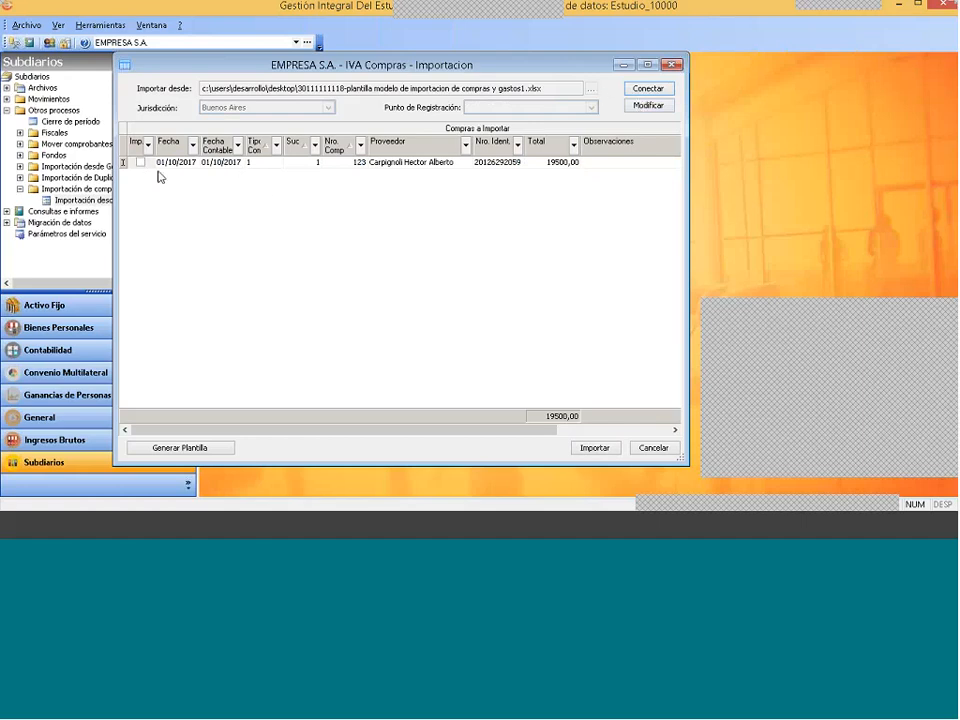
left_click(140, 163)
- Set the import's Jurisdicción to Capital Federal, connect to the workbook, and unlock the connection settings again
left_click(641, 107)
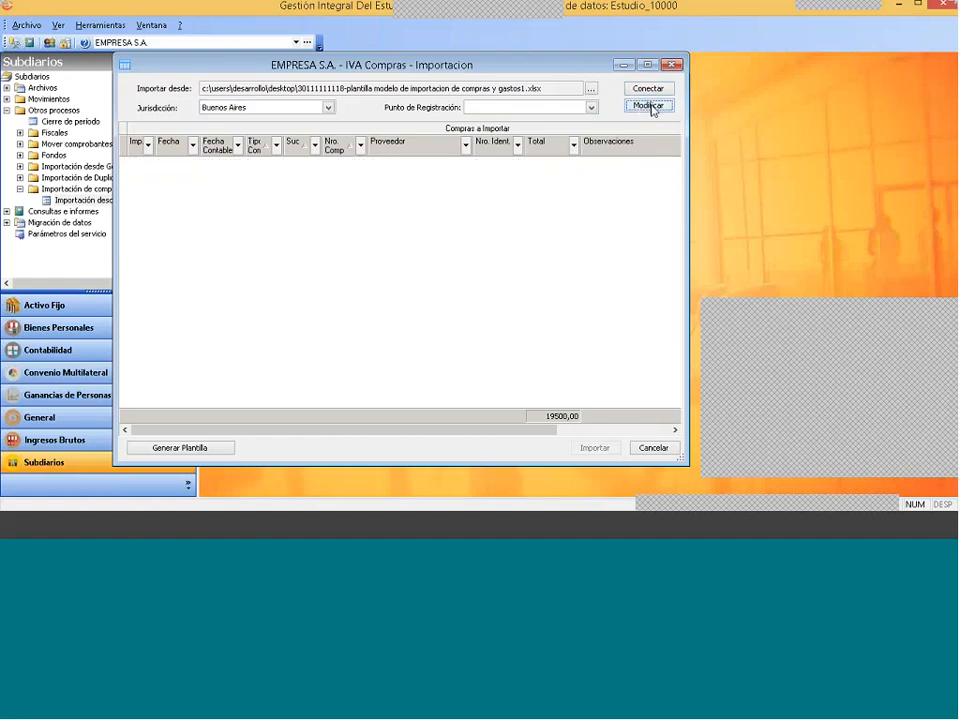
left_click(648, 105)
left_click(328, 107)
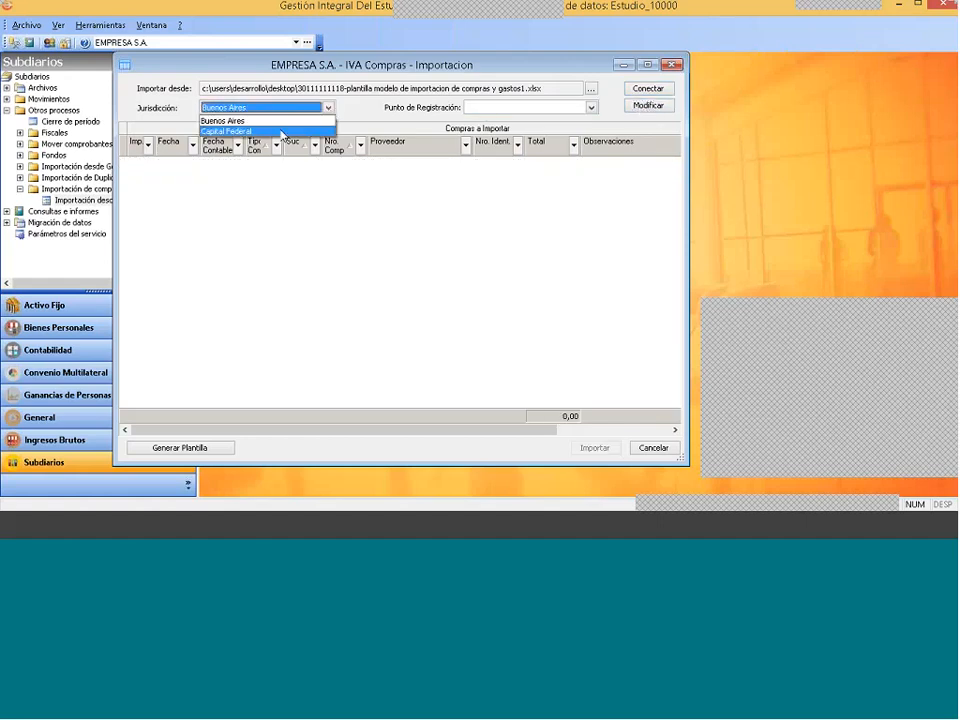
left_click(290, 131)
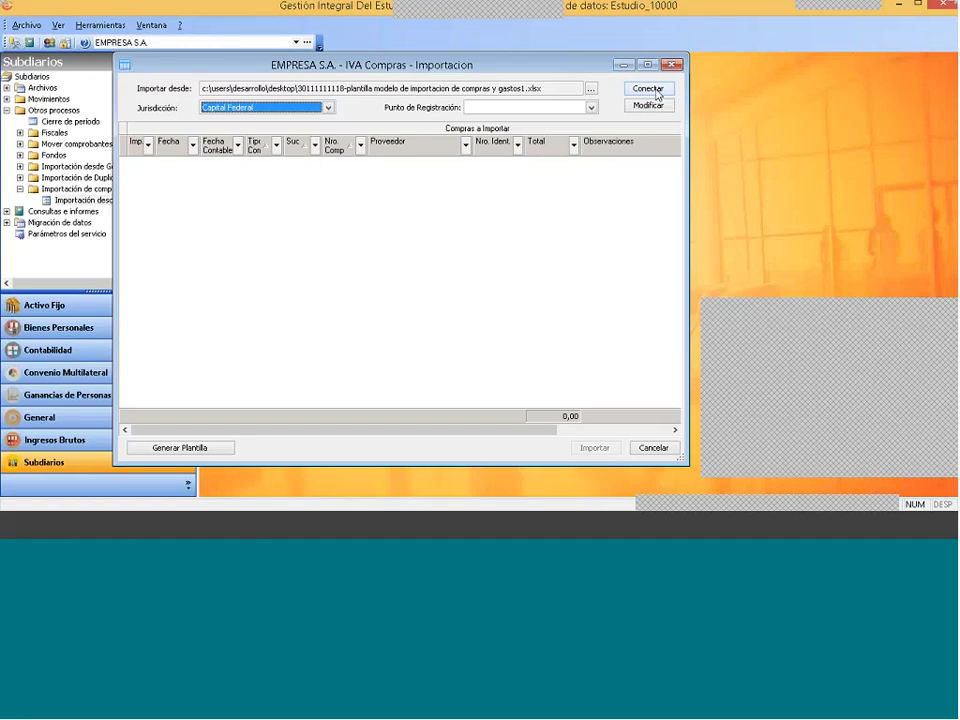
left_click(658, 94)
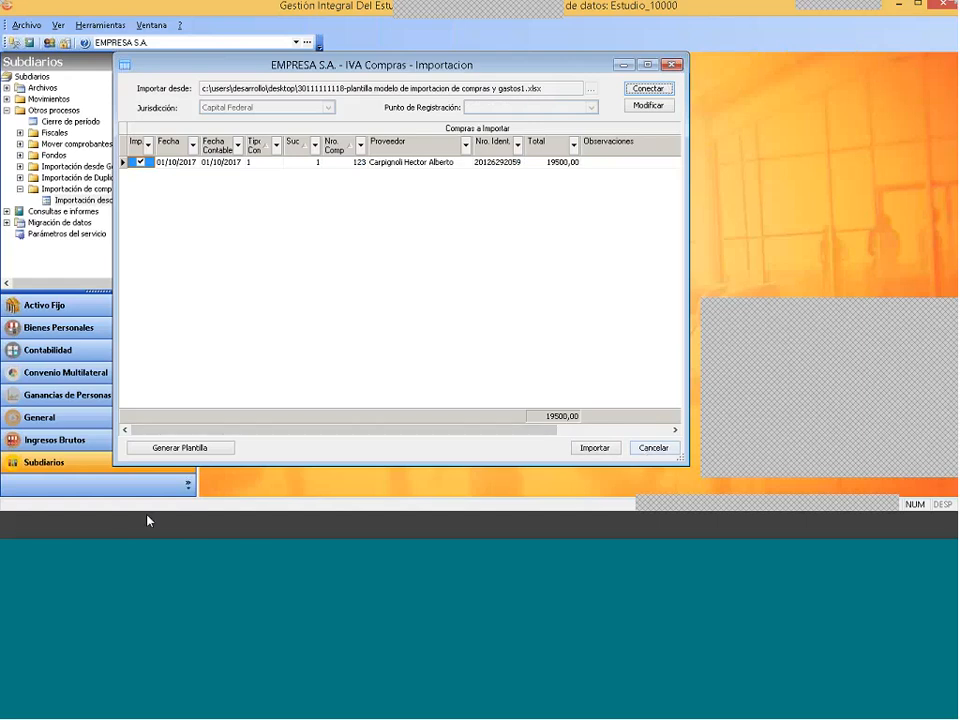
left_click(650, 107)
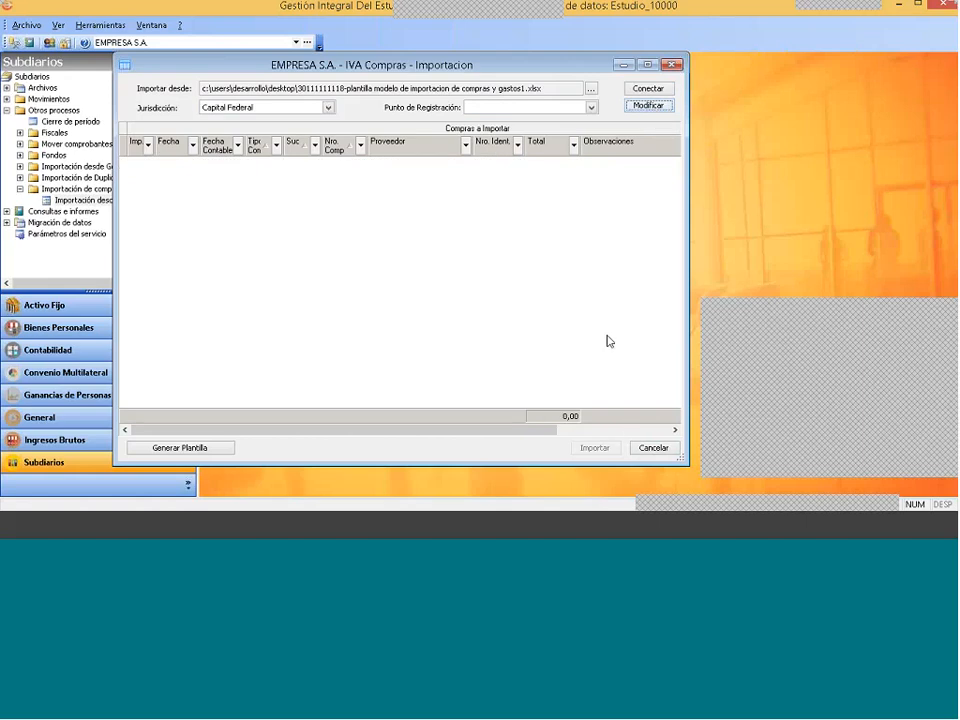
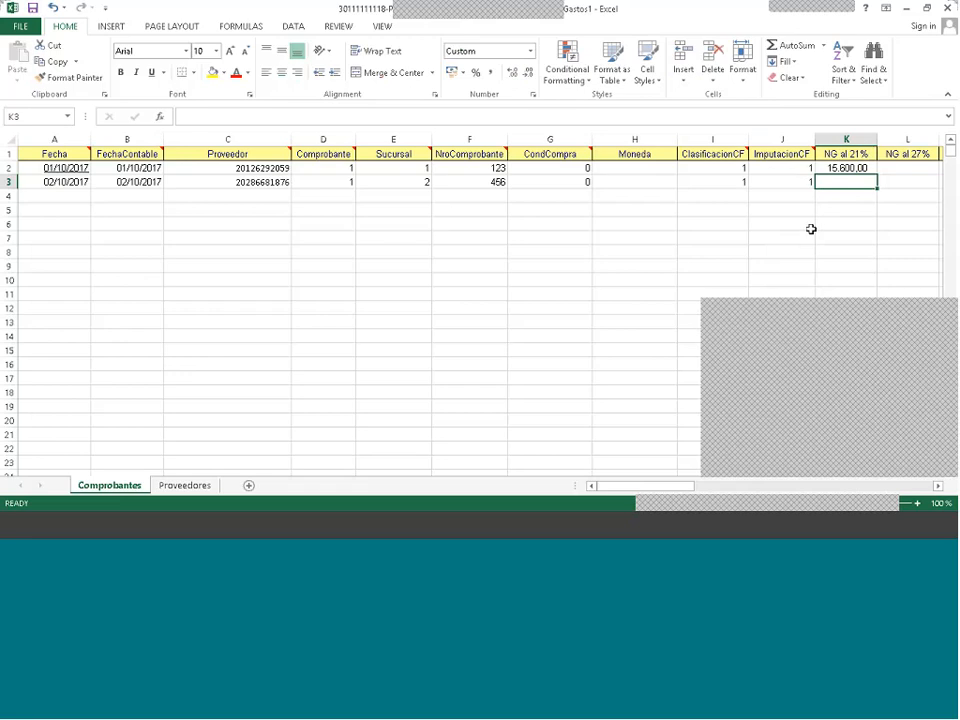
- In row 3 of the Excel template, enter 8000 as NG al 21% and copy row 2's IVA al 21% formula into it
type("8000")
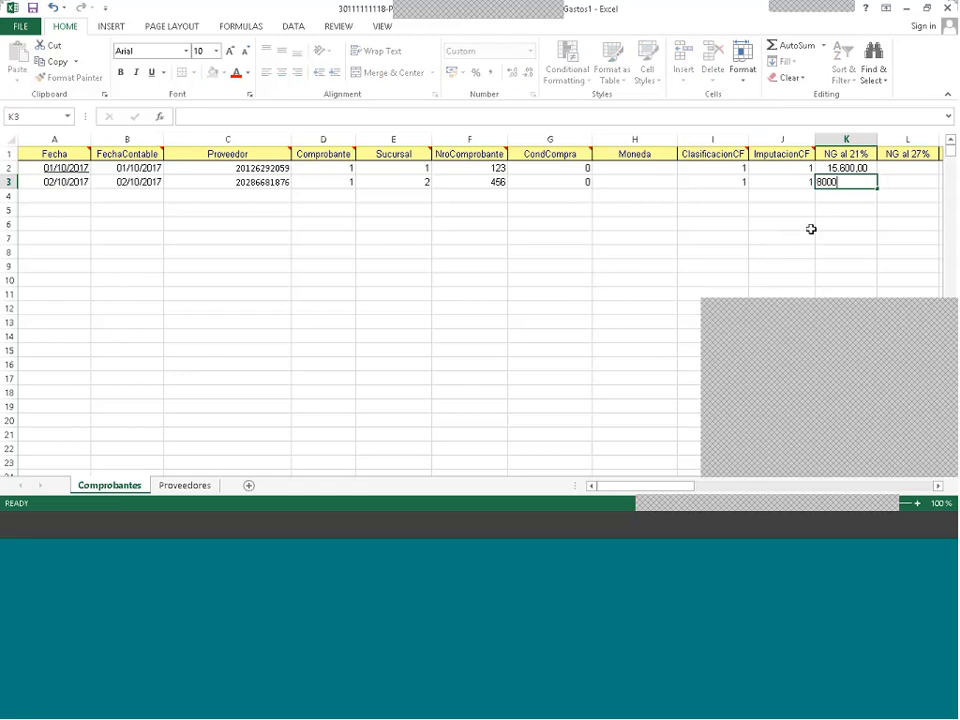
key("Tab")
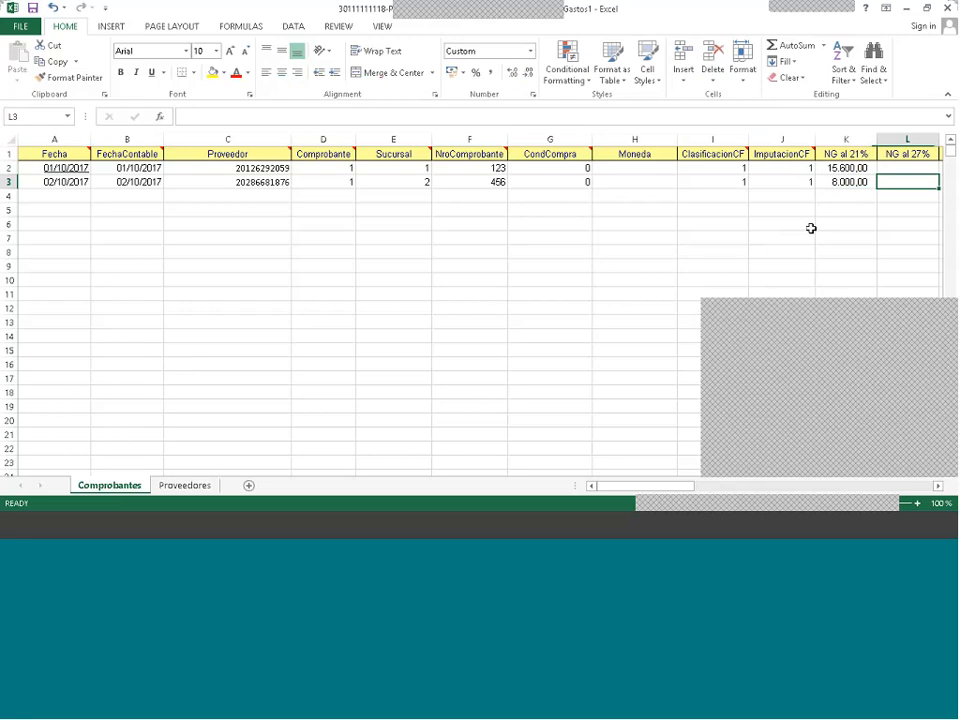
key("Tab")
key("Tab")
key("Tab")
key("Tab")
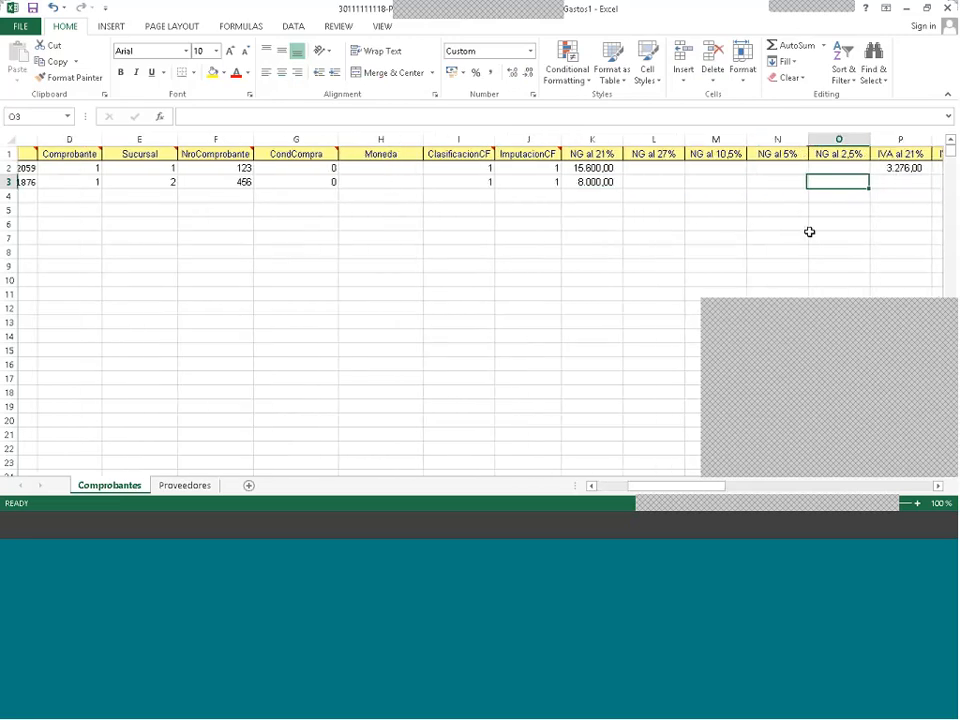
key("Up")
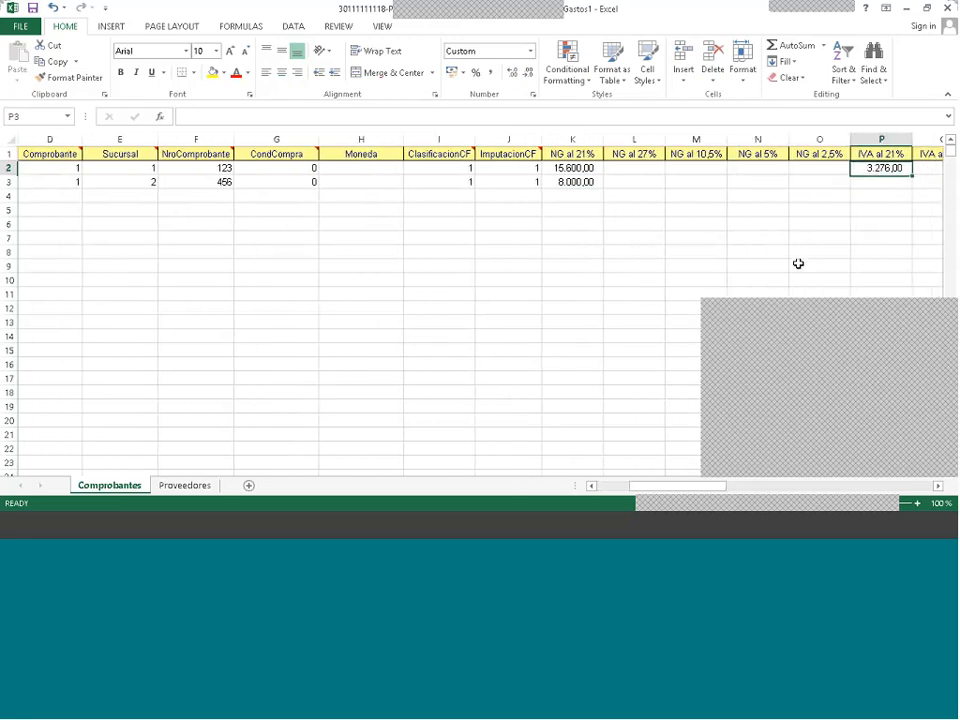
key("ctrl+c")
key("Down")
key("Return")
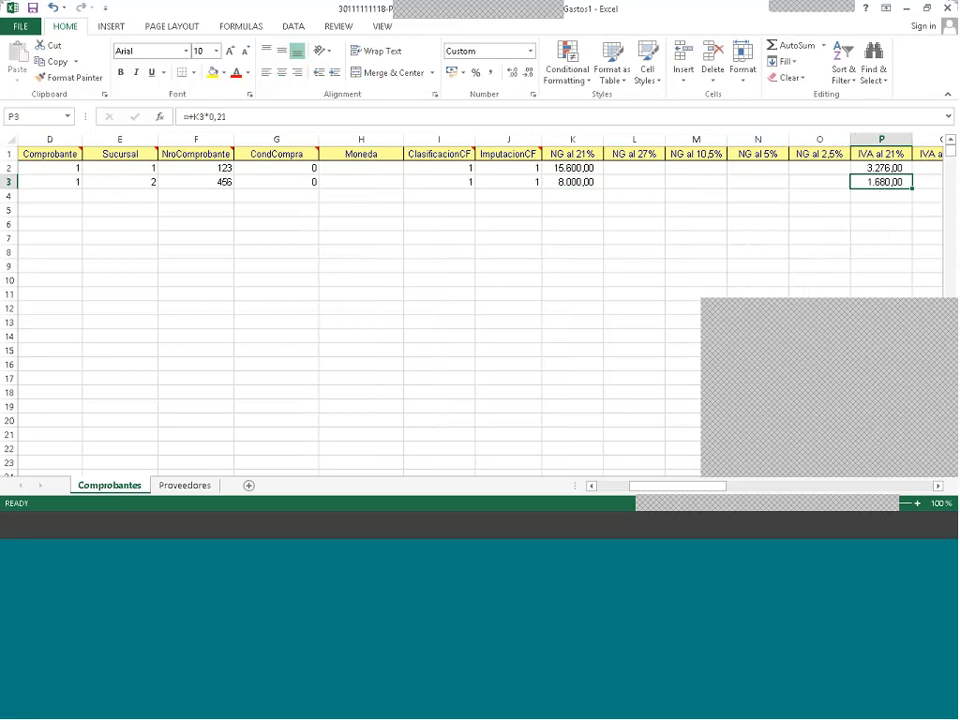
key("Up")
key("Down")
- Check the second invoice, for Alquileres, against the Word exercise and return to the Excel template
left_click(195, 525)
left_click(454, 247)
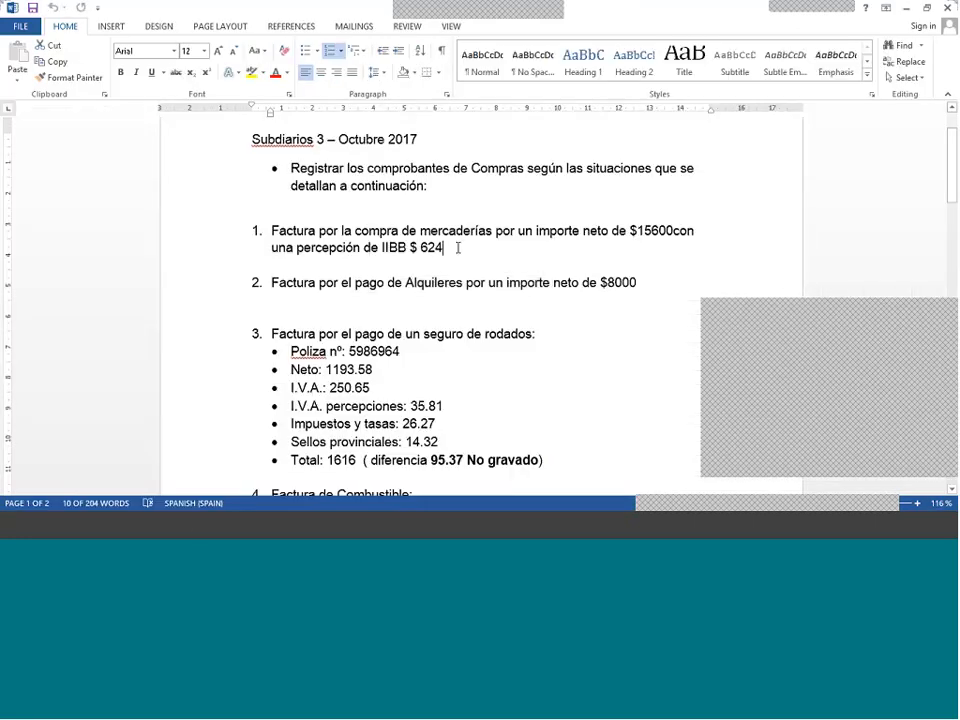
left_click_drag(266, 283, 640, 284)
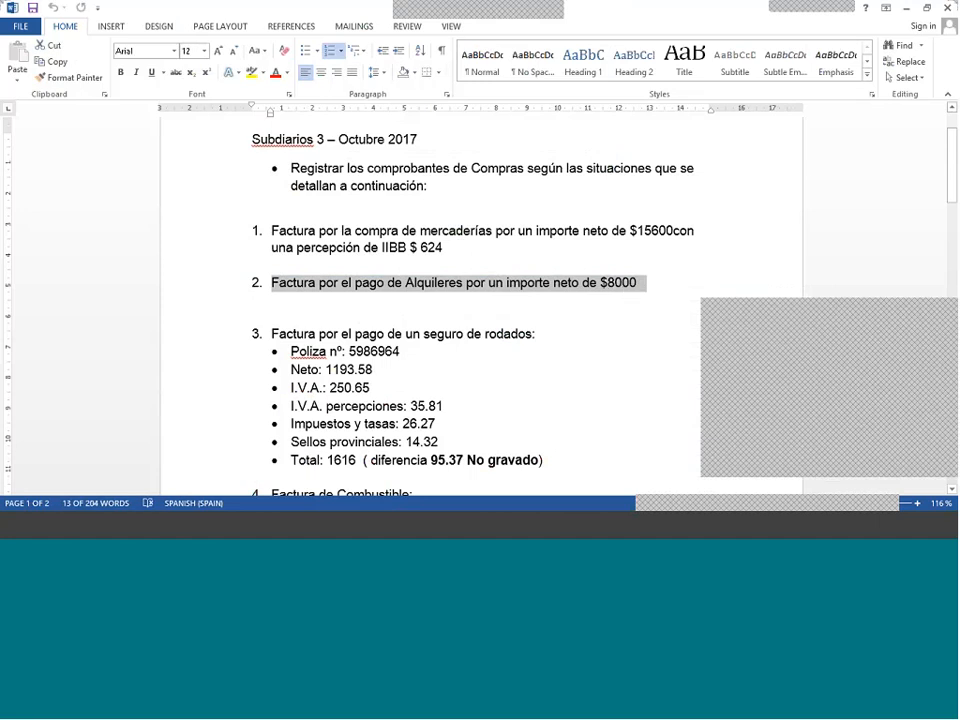
left_click(147, 526)
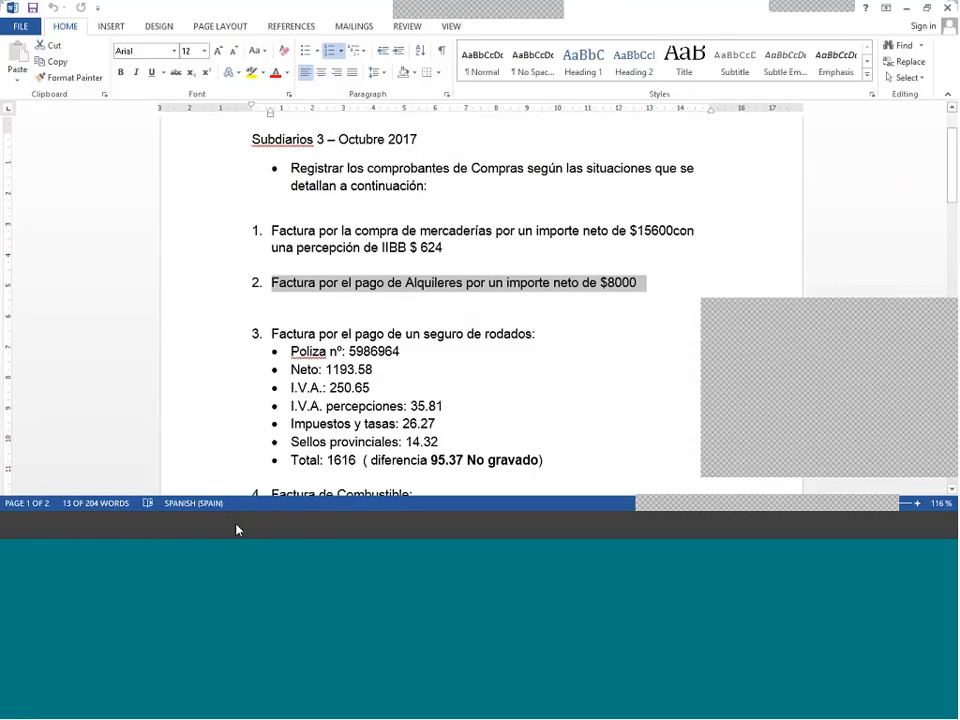
left_click(220, 533)
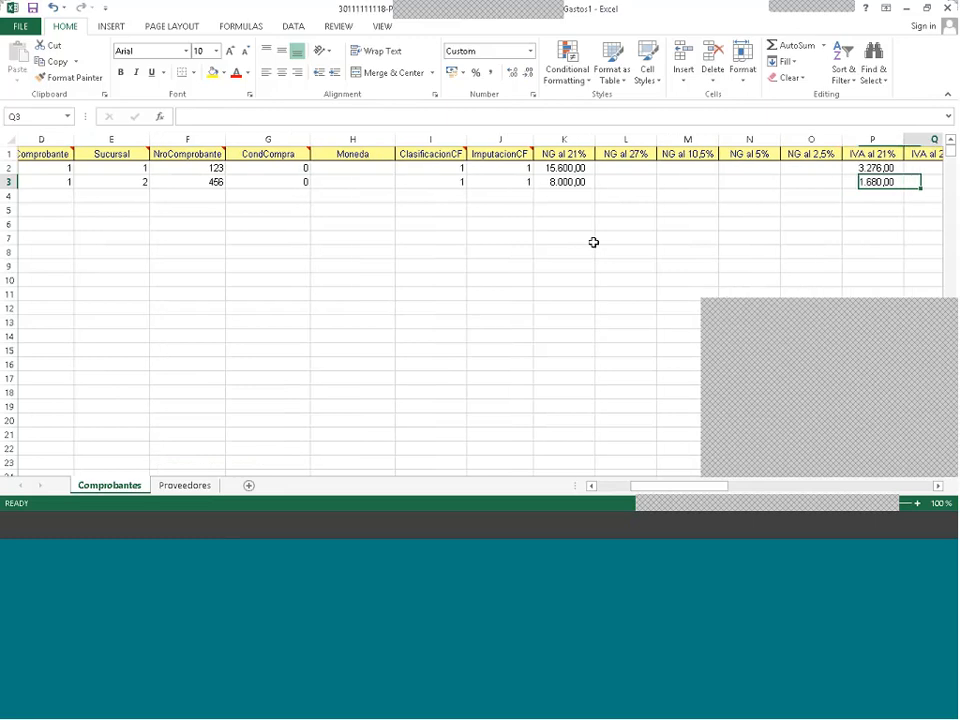
- Review row 3's remaining IVA, Exento and Percepciones columns through TotalComprobante, and return to its Fecha cell
key("Right")
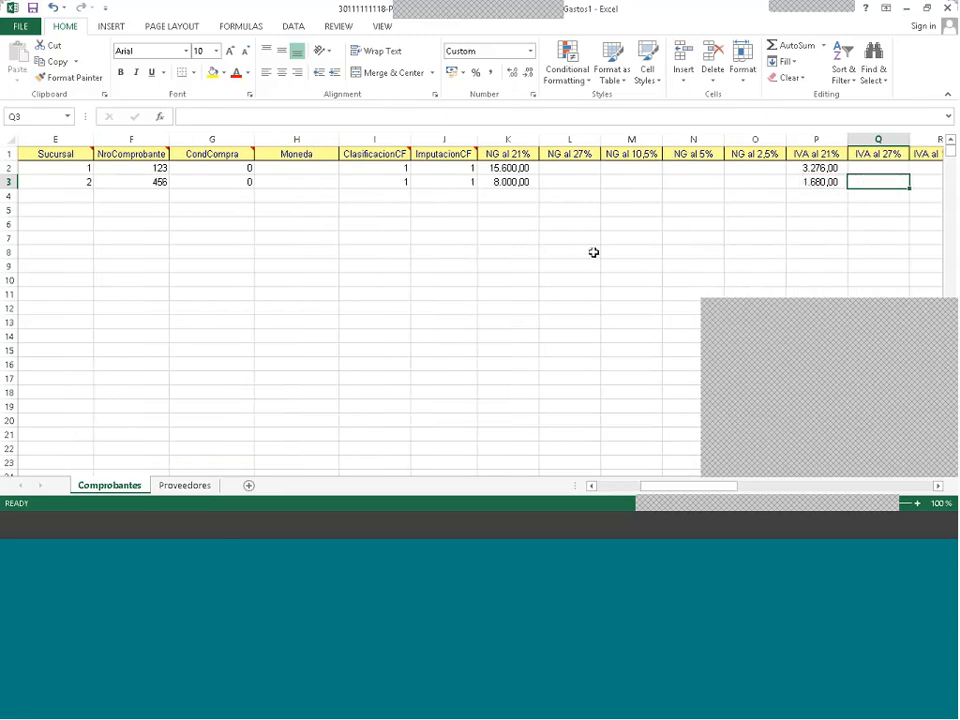
key("Right")
key("Right")
key("Right")
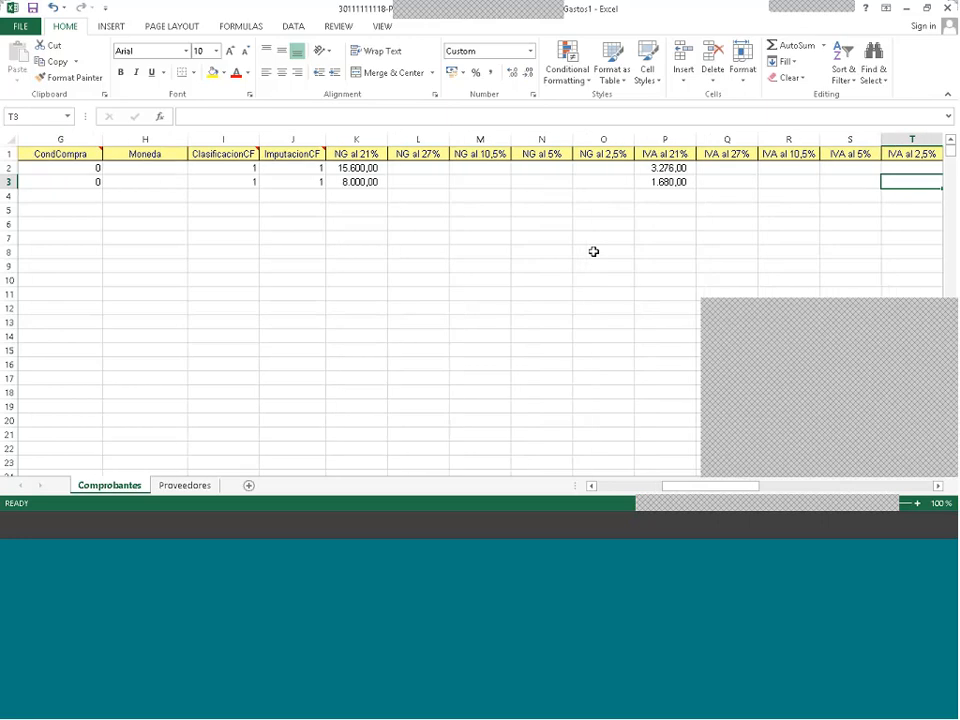
key("Right")
key("Right")
key("Right")
key("Right")
key("Right")
key("Right")
key("Right")
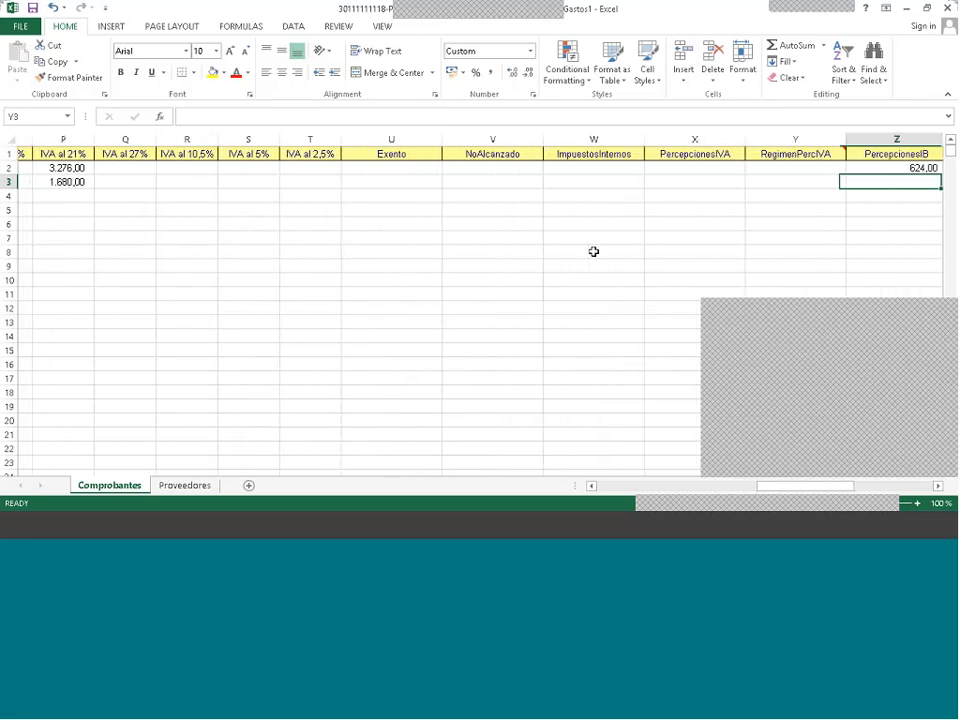
key("Right")
key("Right")
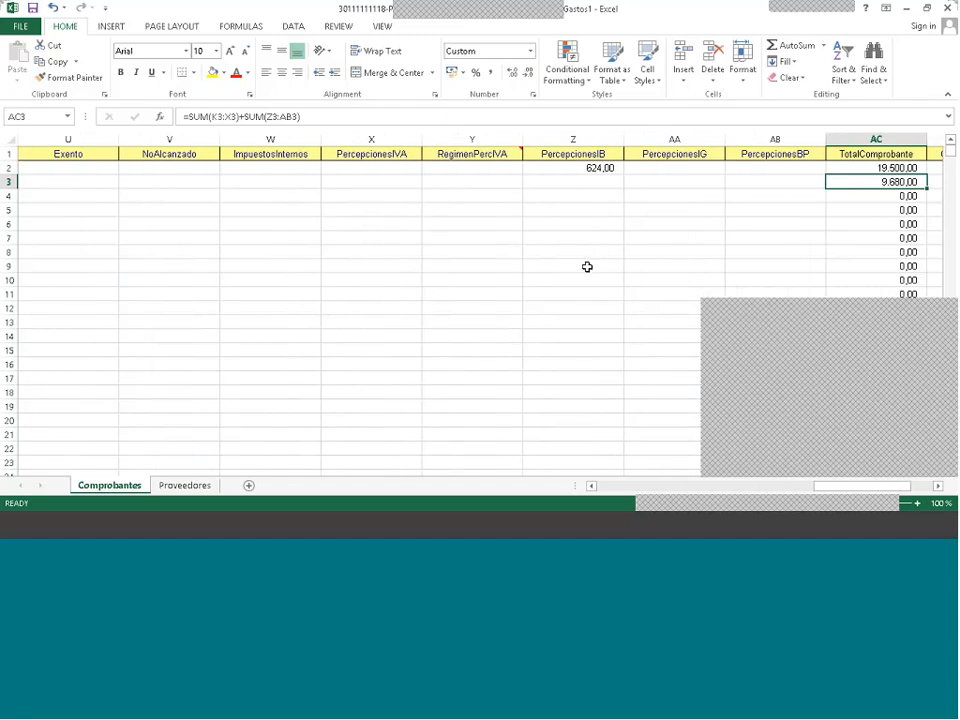
key("Left")
key("Left")
key("Left")
key("Left")
key("Left")
key("Left")
key("Left")
key("Left")
key("Left")
key("Left")
key("Left")
key("Left")
key("Left")
key("Left")
key("Left")
key("Left")
key("Left")
key("Left")
key("Left")
key("Left")
key("Left")
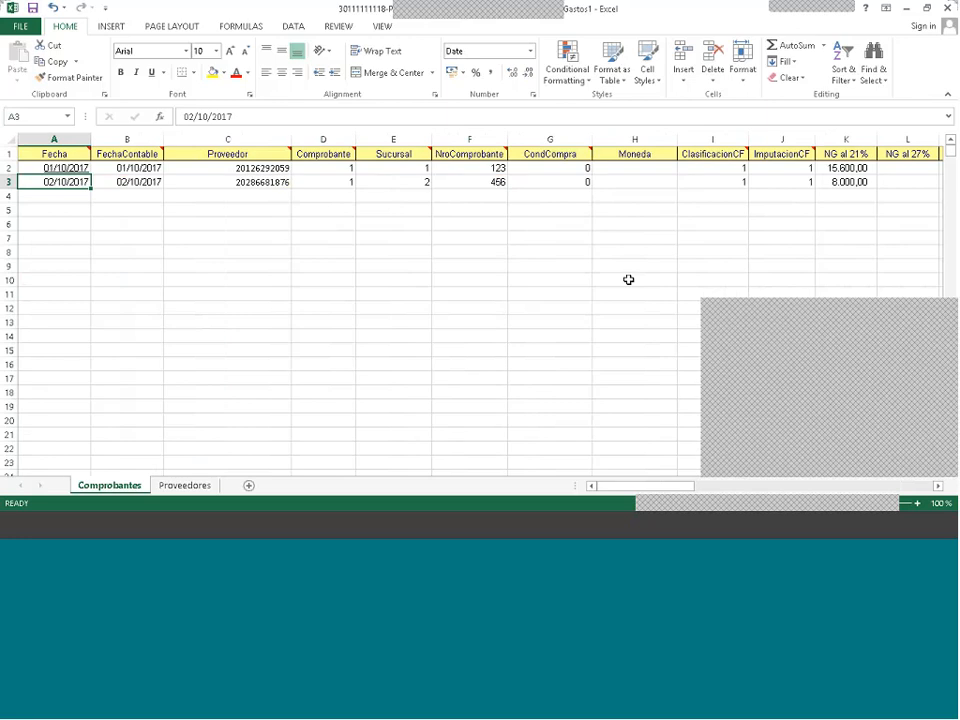
- In the Word exercise, examine the third invoice, for the seguro de rodados, and highlight its heading line
key("alt+Tab")
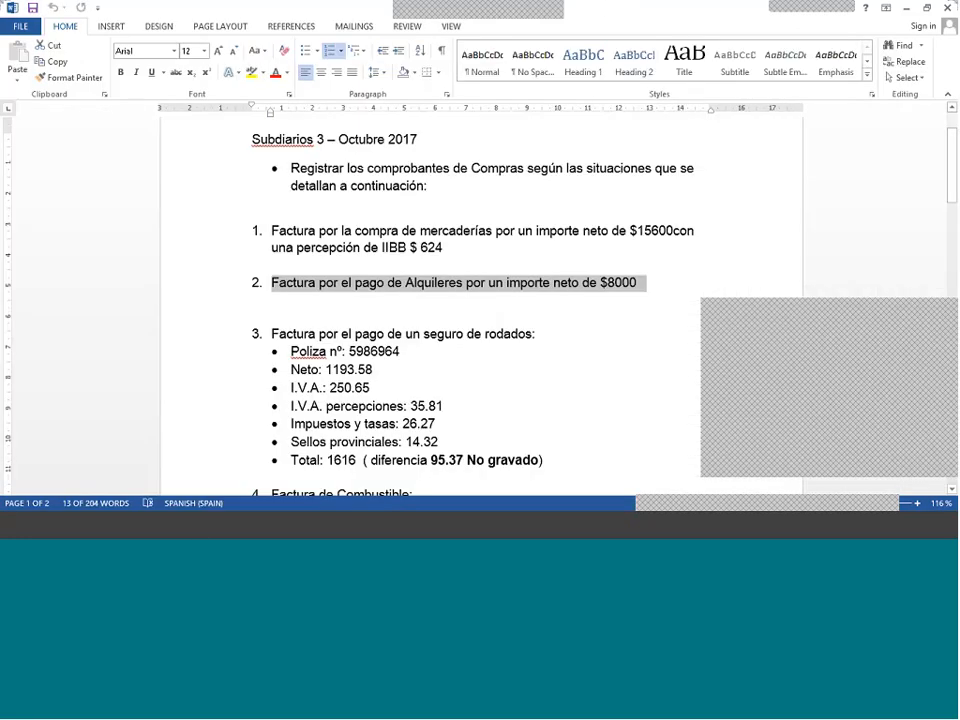
scroll(422, 349, "down", 1)
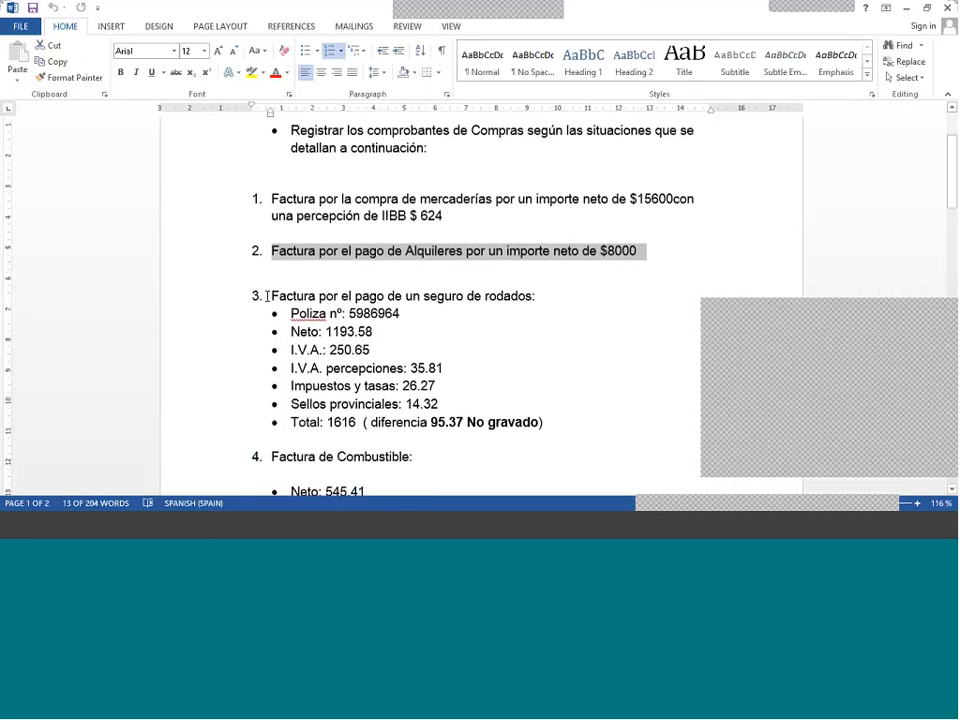
left_click(257, 296)
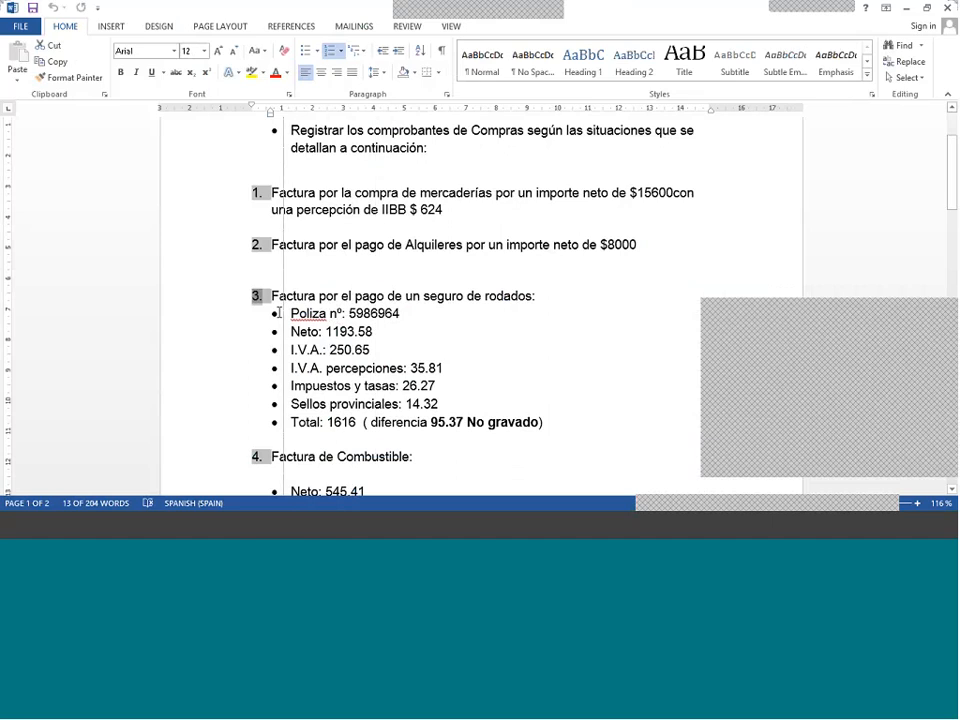
key("Tab")
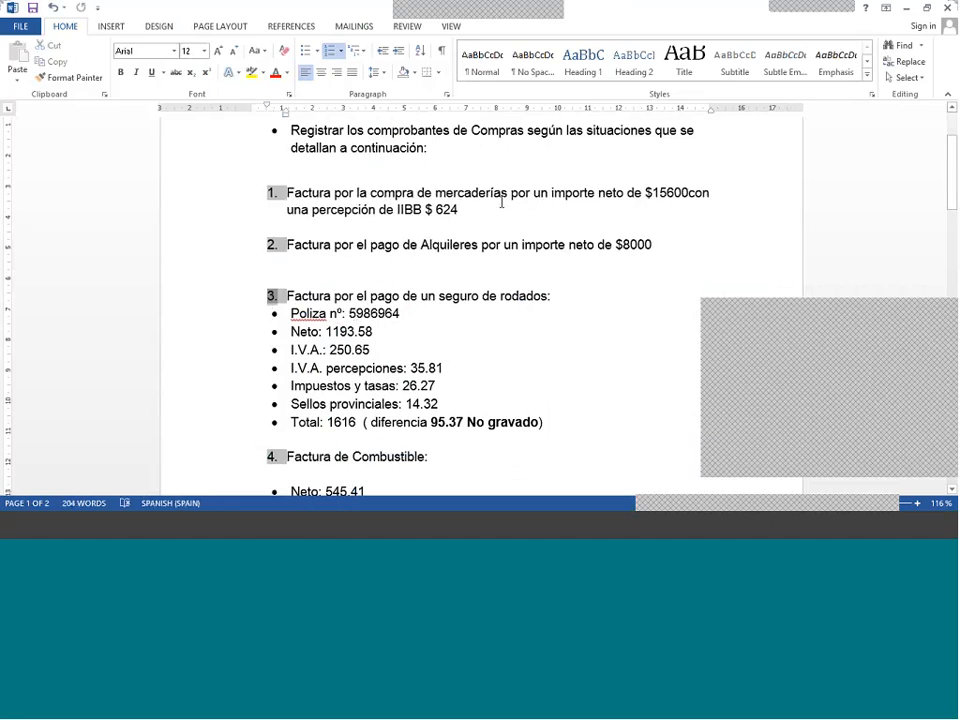
left_click_drag(287, 296, 548, 296)
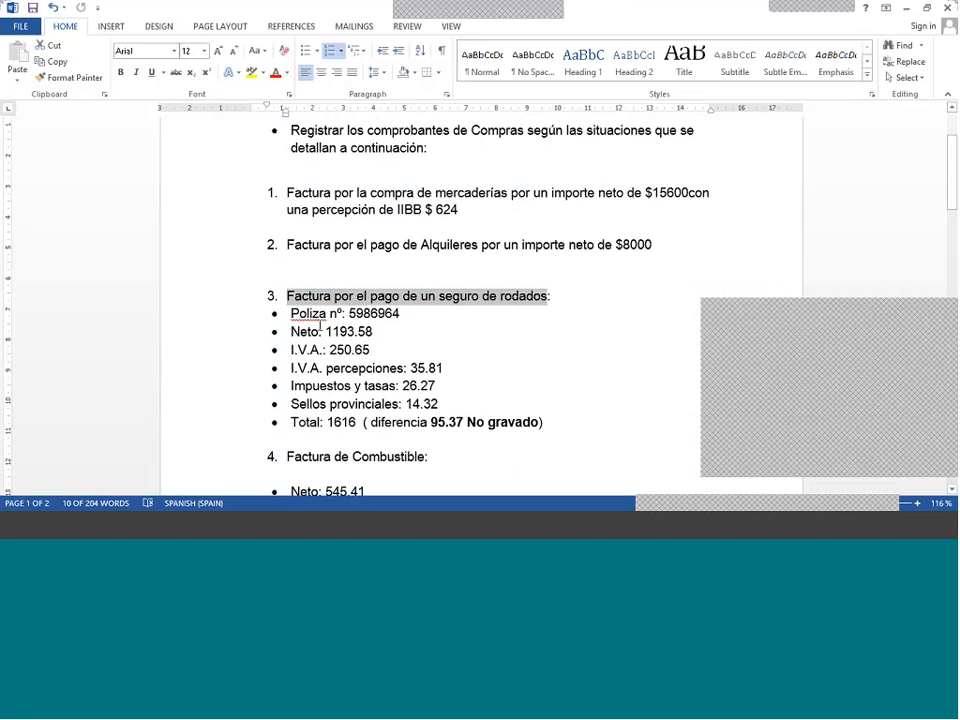
- Switch to Catedral, minimize the IVA Compras import window and open the Comprobantes list under Compras documents
left_click(111, 524)
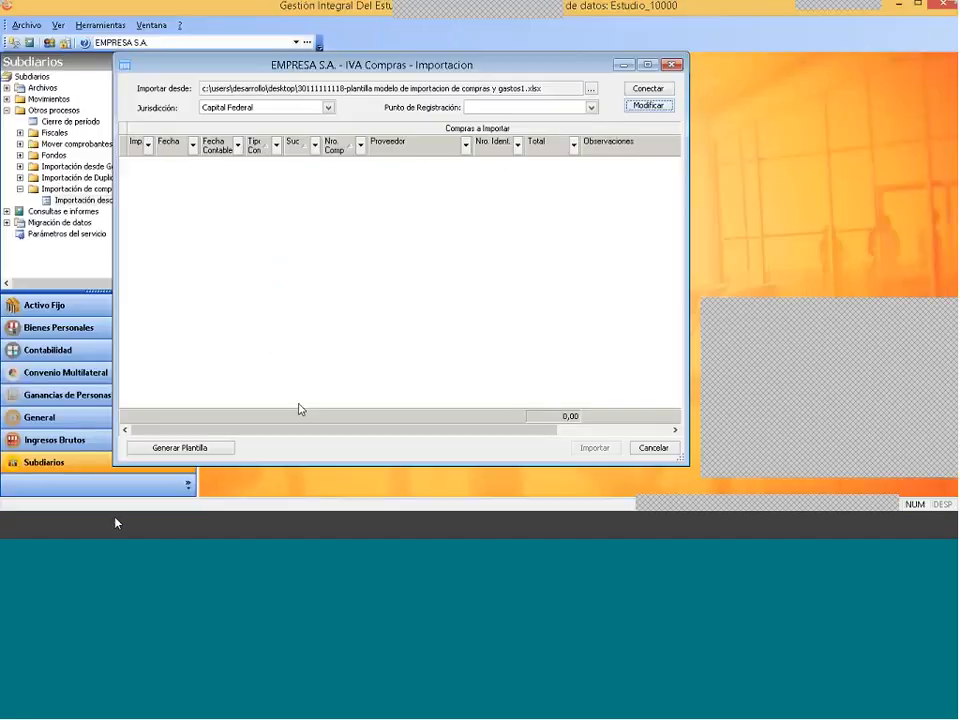
left_click(623, 65)
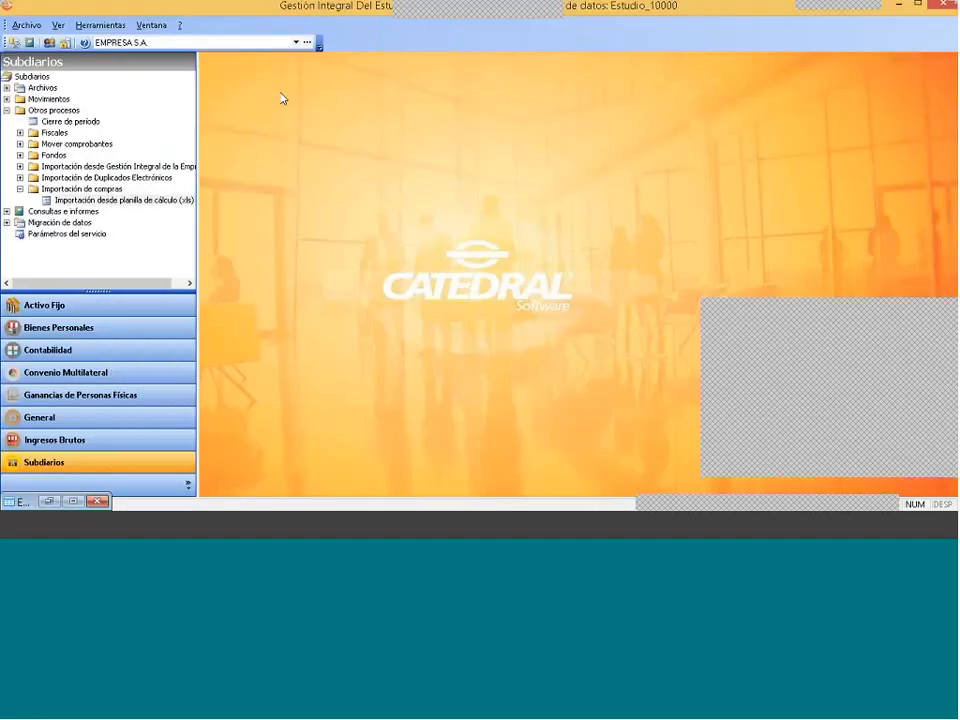
left_click(7, 89)
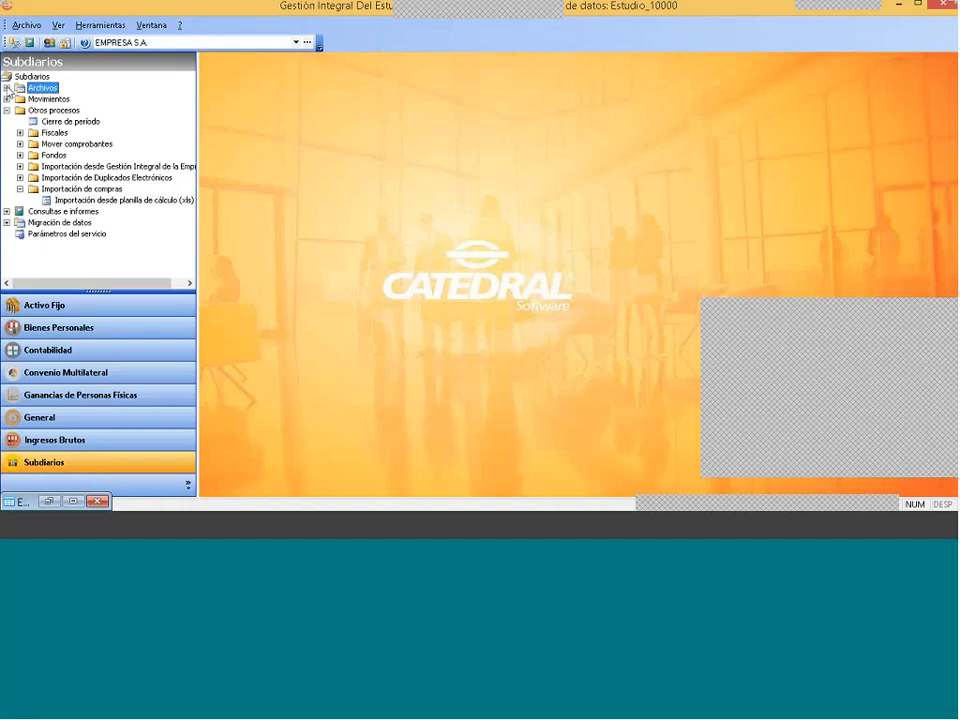
left_click(7, 88)
left_click(71, 190)
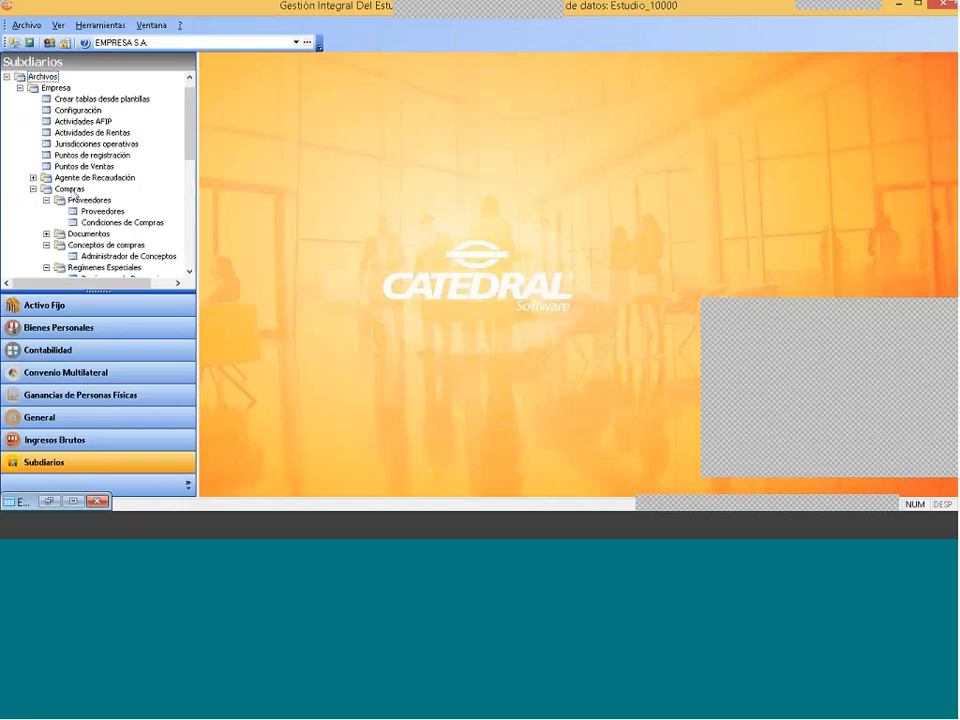
left_click(89, 235)
left_click(46, 234)
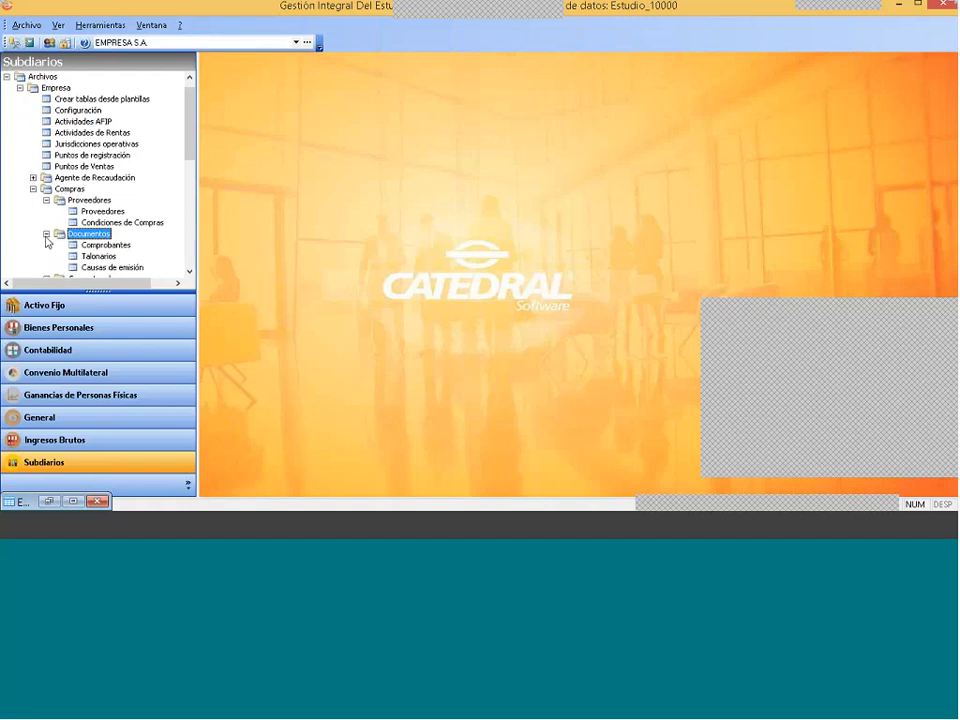
left_click(108, 245)
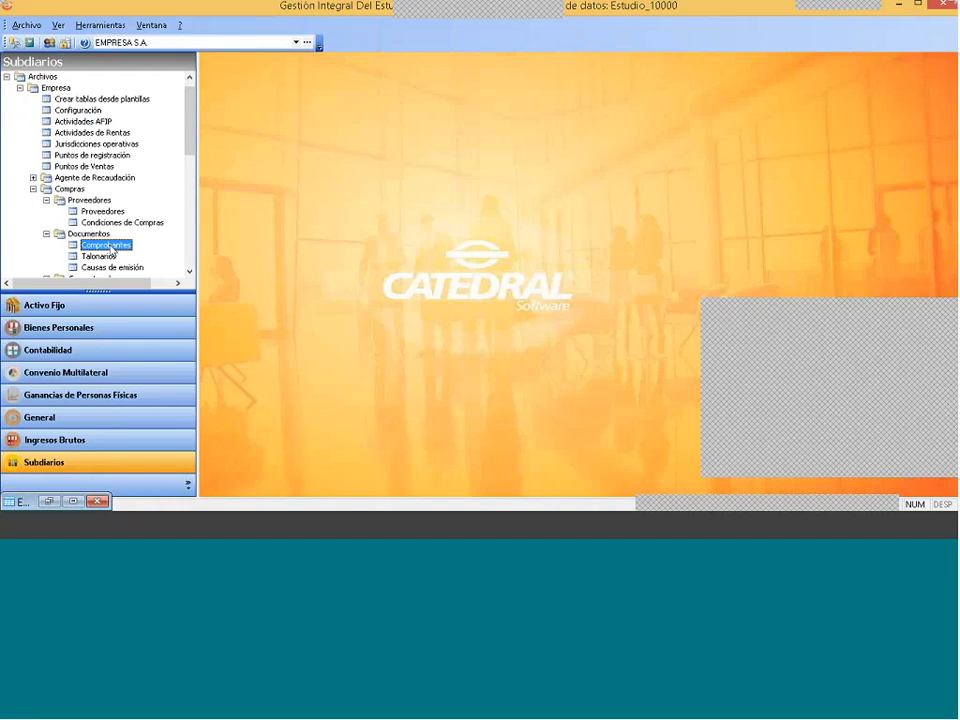
double_click(106, 245)
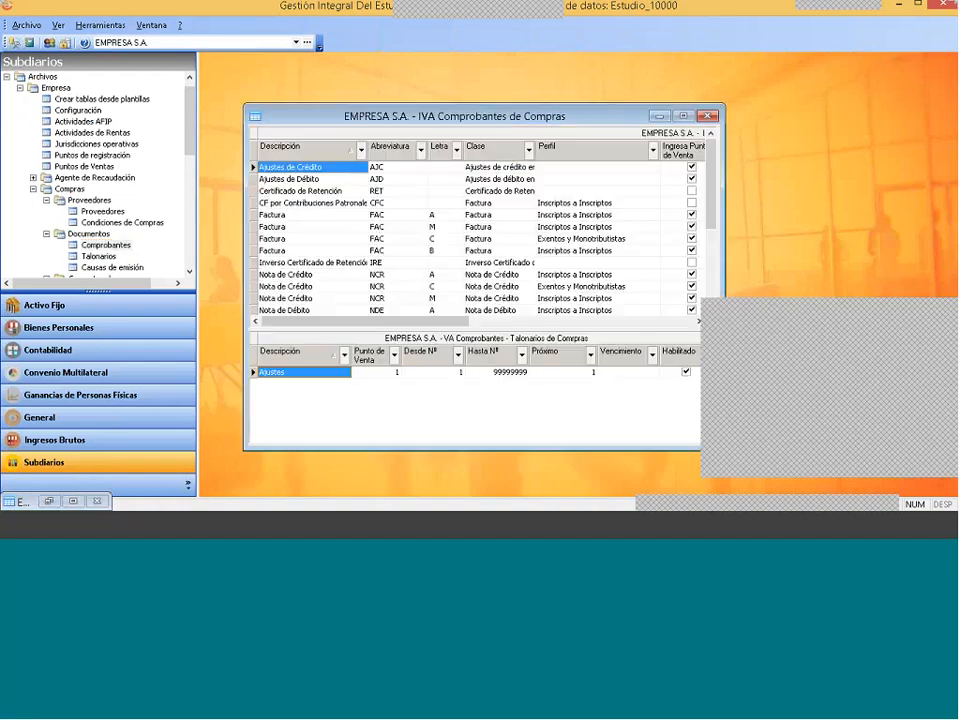
- Review the existing purchase voucher types from Factura down to Recibo, and return to the start of the list
left_click(299, 215)
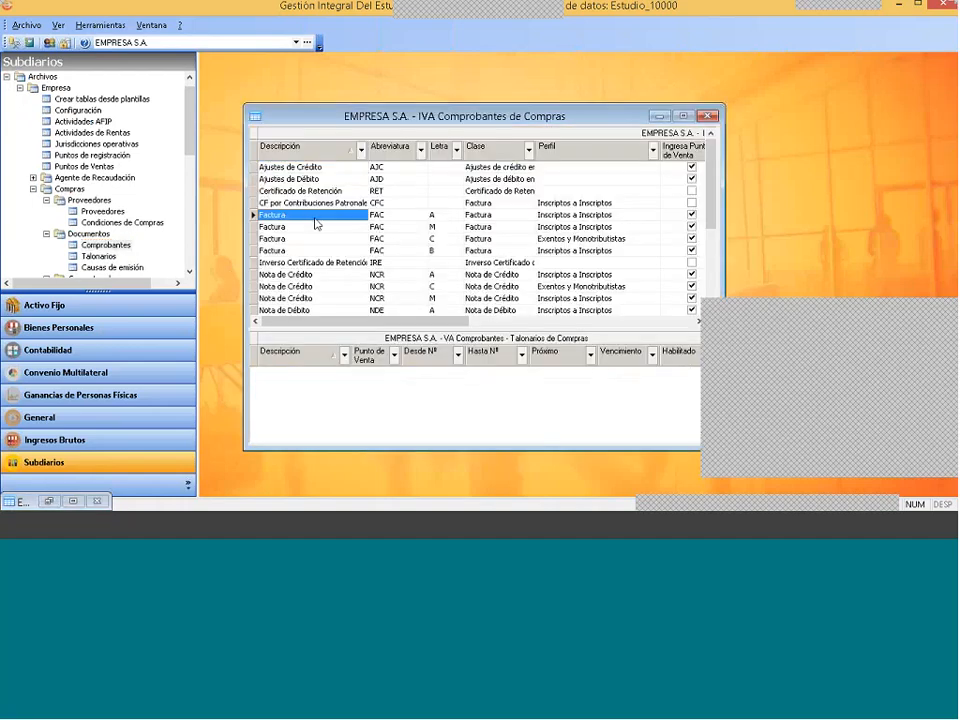
key("Down")
key("Down")
key("Down")
key("Down")
key("Down")
key("Down")
key("Down")
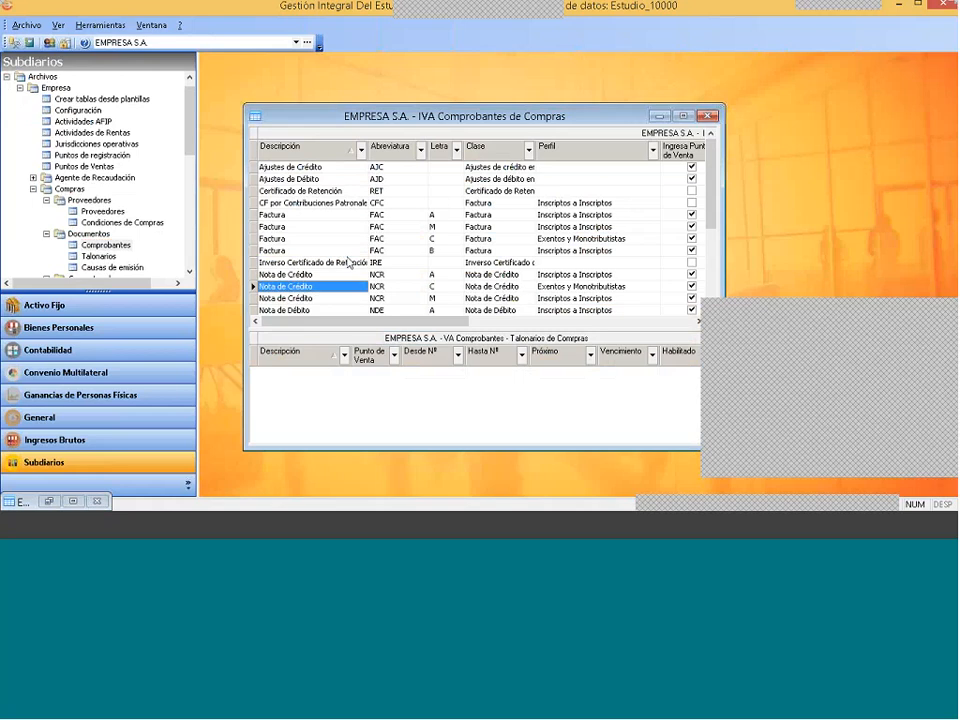
key("Down")
key("Down")
key("Down")
key("Down")
key("Down")
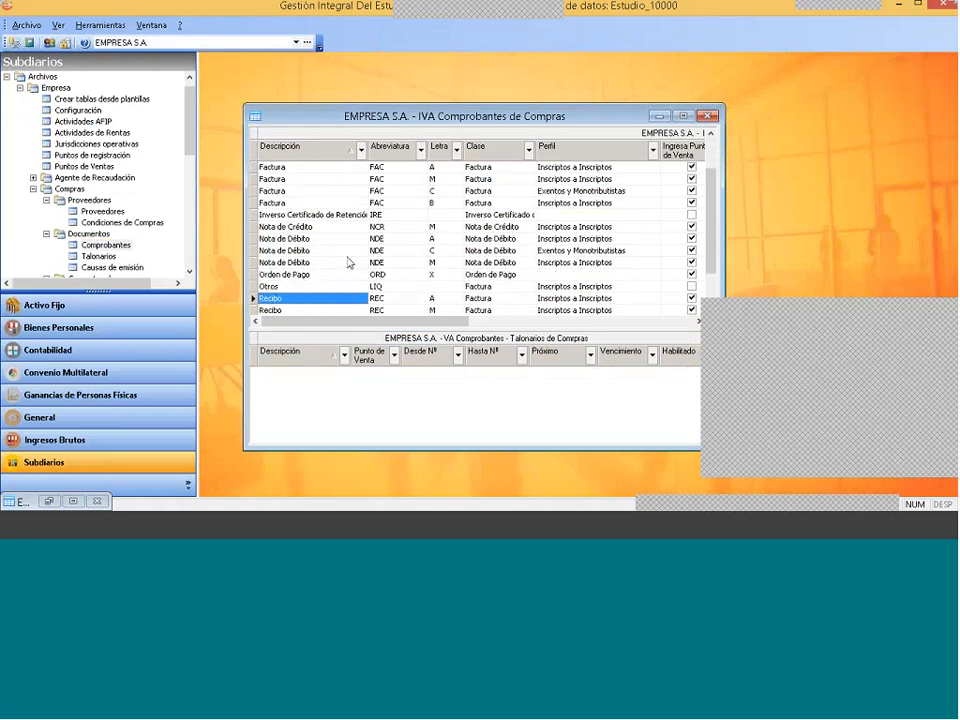
key("ctrl+Home")
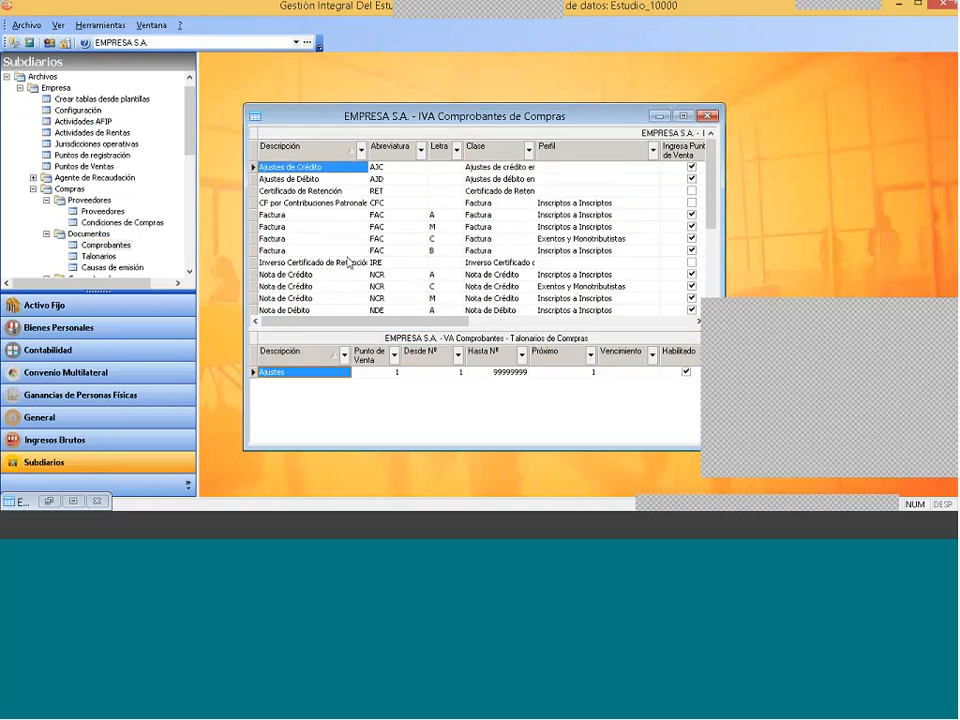
- Start a new purchase voucher type with Clase Factura and enter O as its Abreviatura
right_click(289, 216)
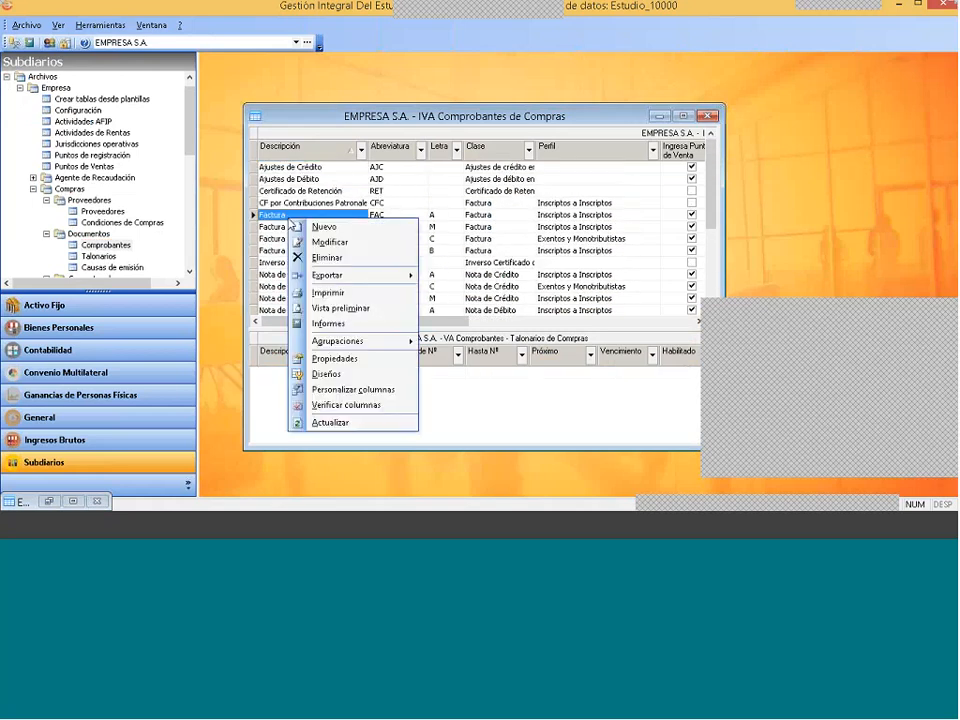
left_click(343, 228)
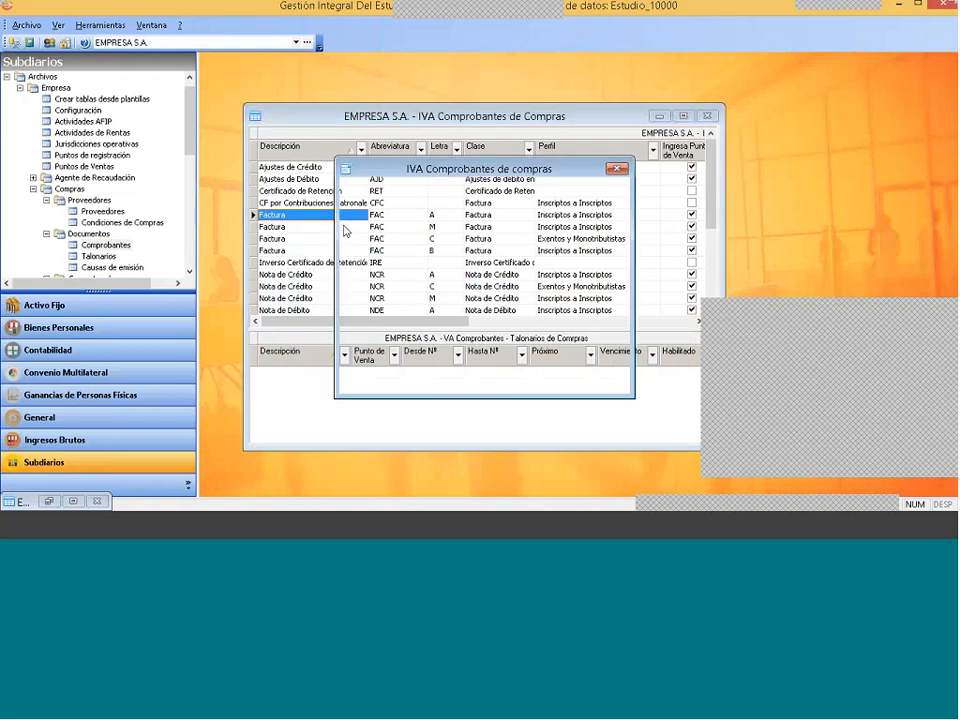
left_click(589, 189)
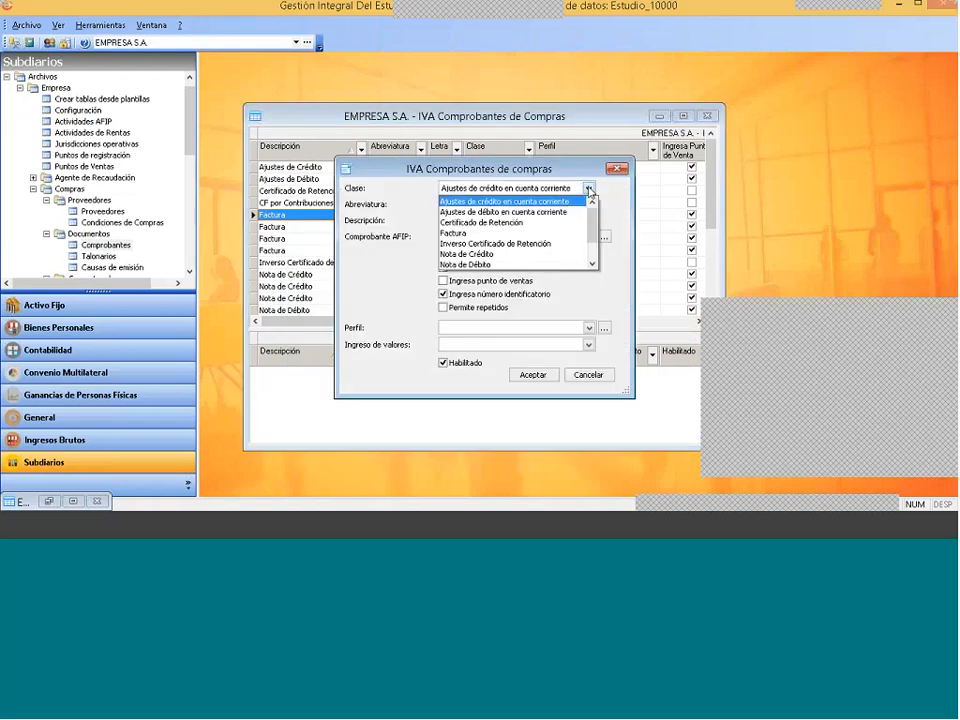
left_click(480, 233)
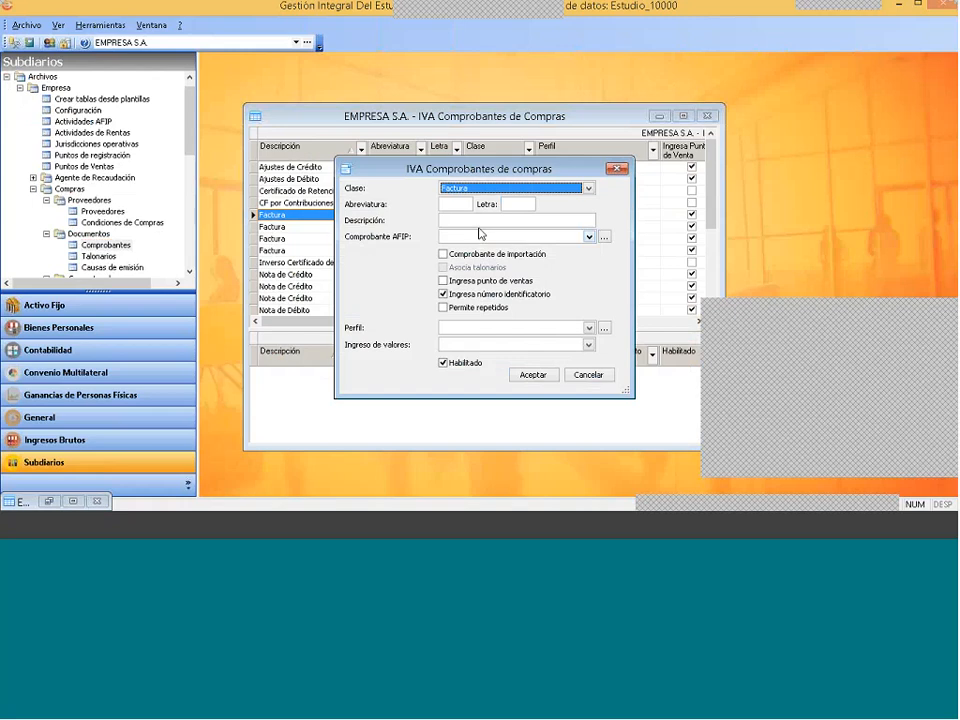
left_click(462, 203)
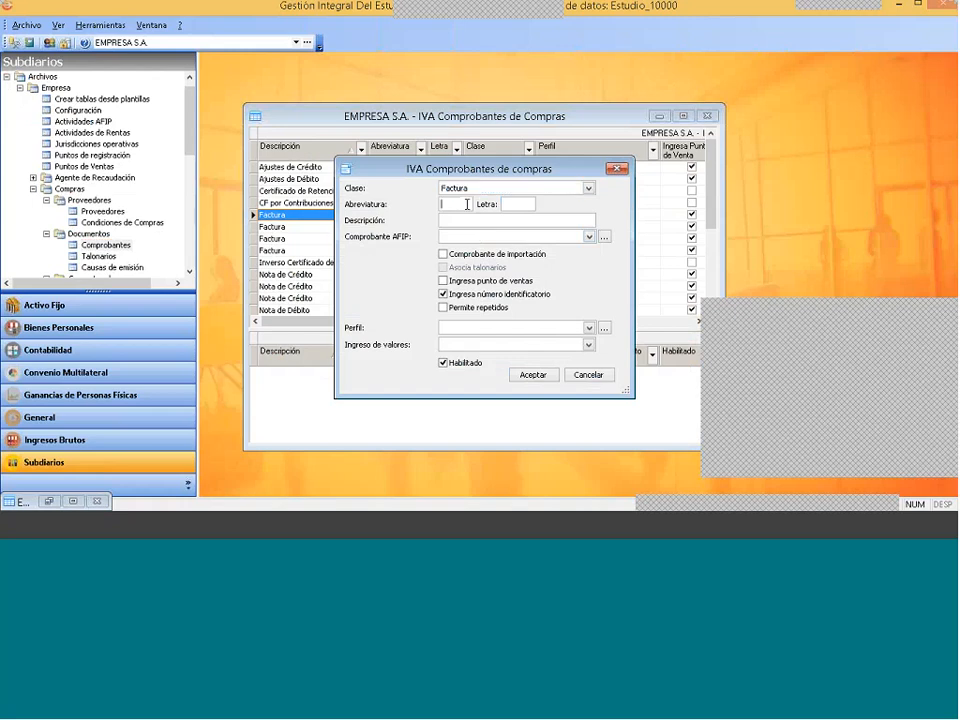
type("C")
- Set the new voucher type's Comprobante AFIP to Otros comp que no cumplen con la RG 3419
left_click(589, 236)
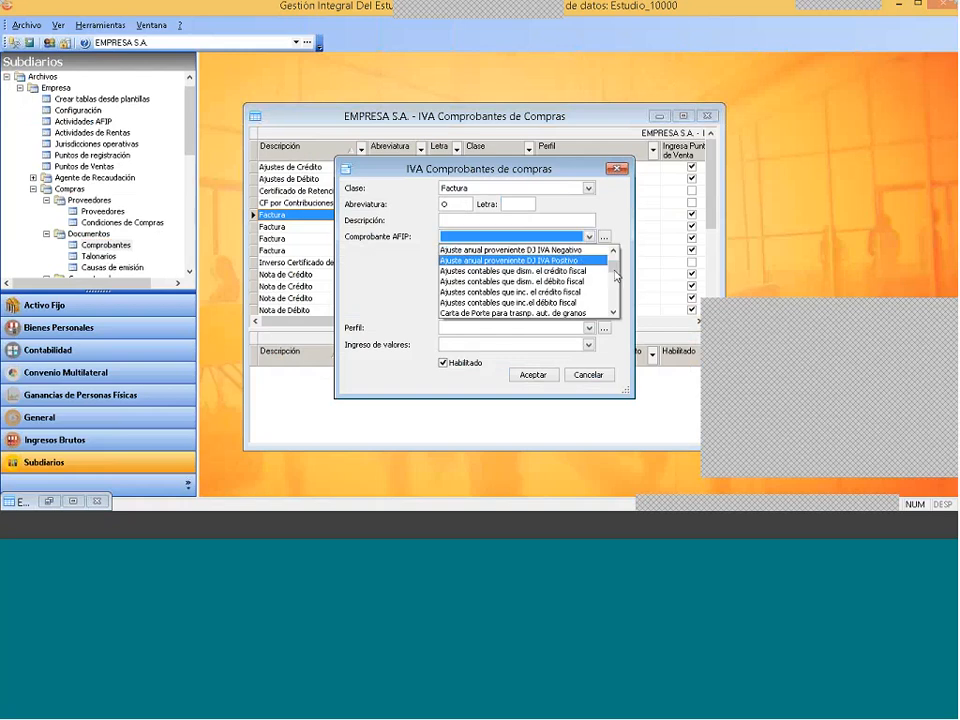
left_click_drag(611, 265, 617, 300)
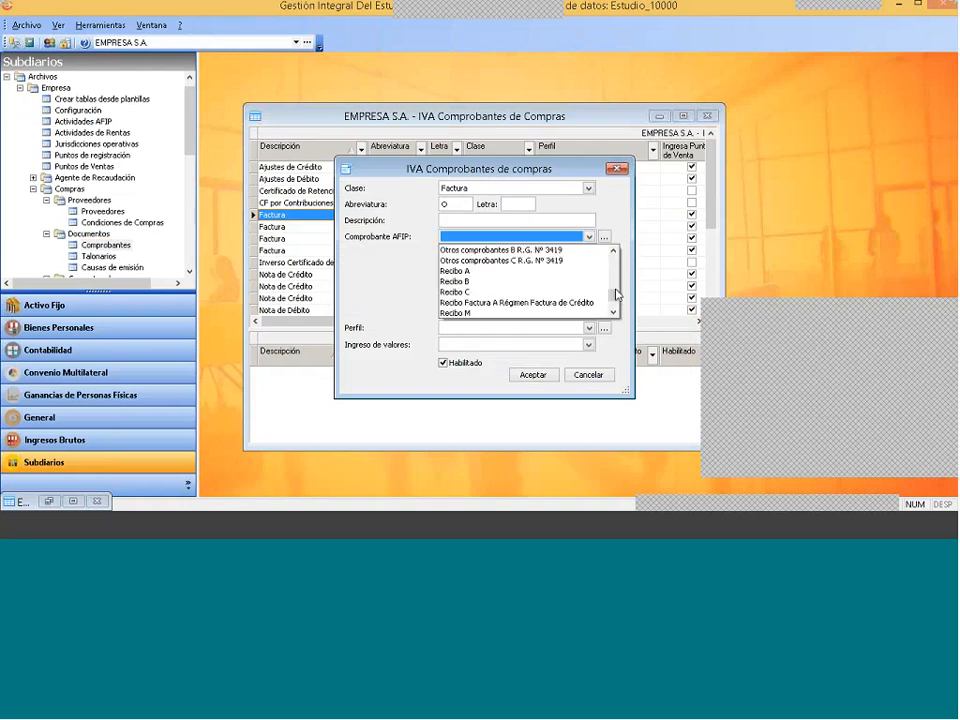
scroll(525, 260, "up", 10)
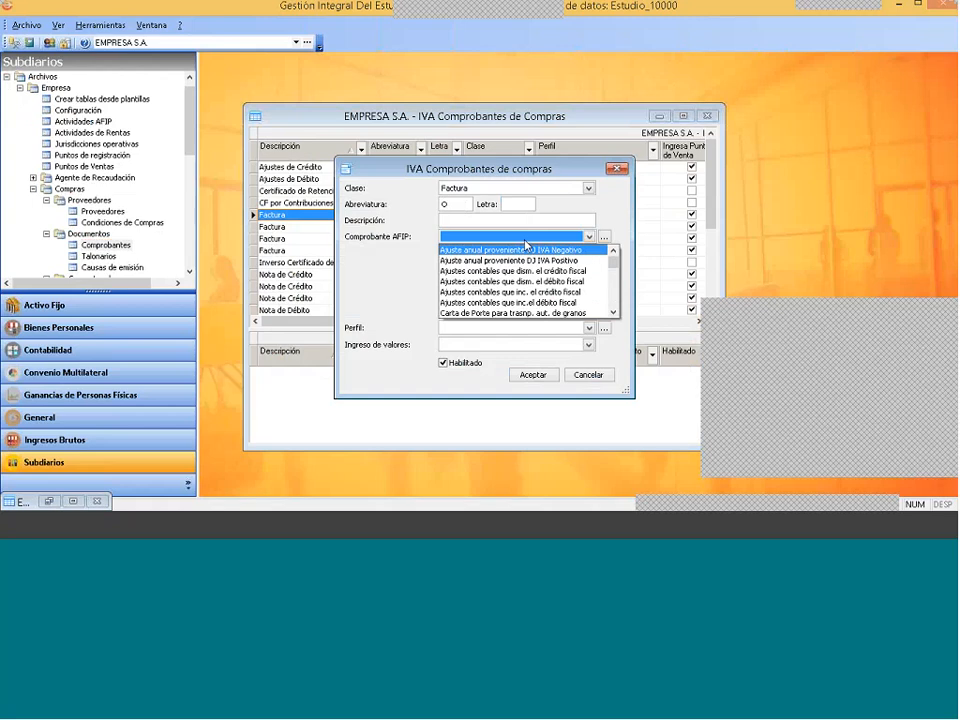
key("o")
left_click(523, 302)
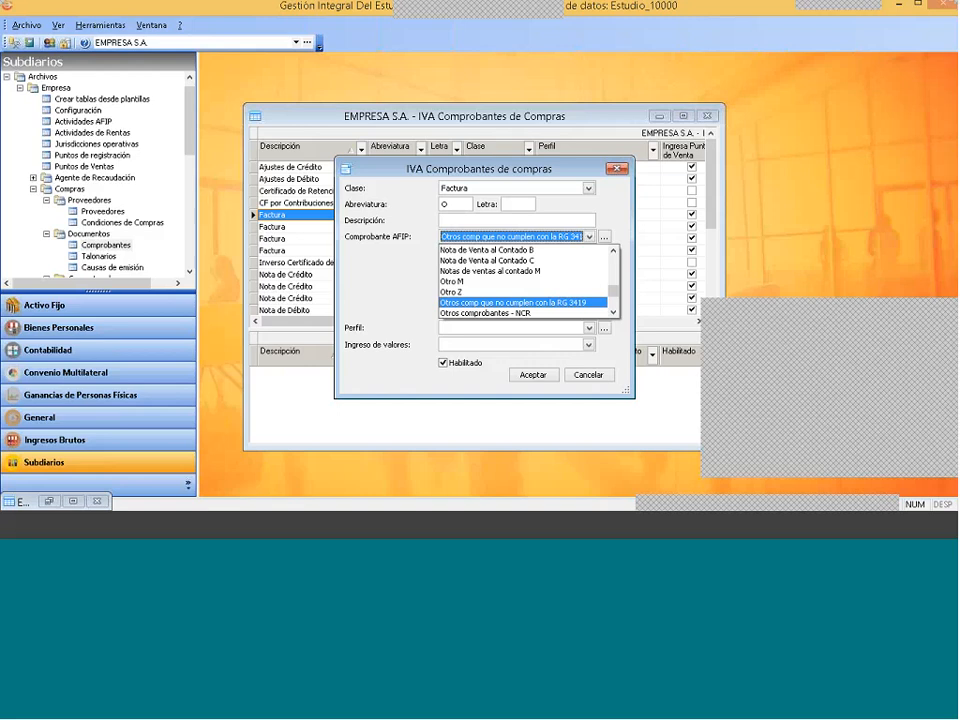
key("Return")
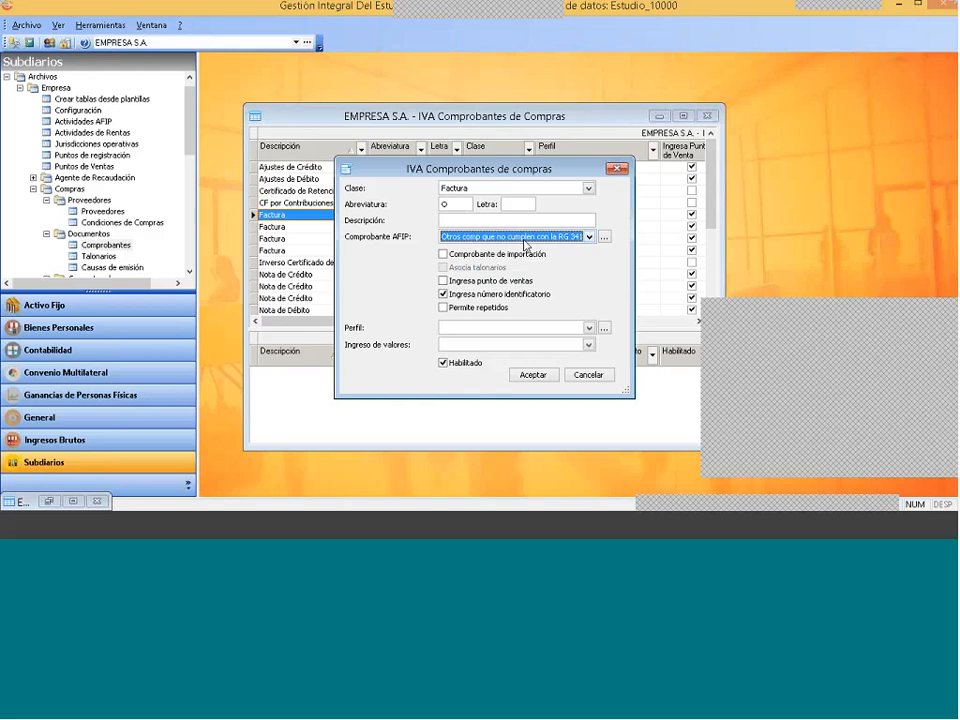
- Set the new voucher type's Abreviatura to OTR and its Descripción to Otros
left_click(480, 220)
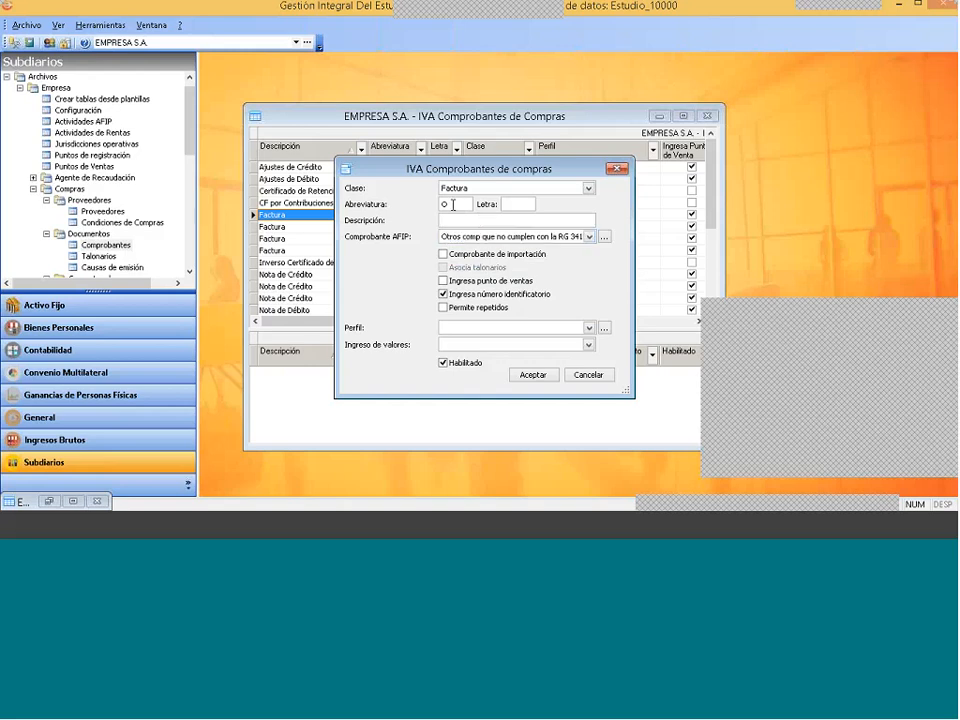
left_click(410, 203)
type("oTR")
left_click(473, 219)
type("oT")
key("BackSpace")
key("BackSpace")
type("Otros")
- Set Perfil to Inscriptos a Inscriptos and Ingreso de valores to Importes gravados, and save the new voucher type
left_click(481, 328)
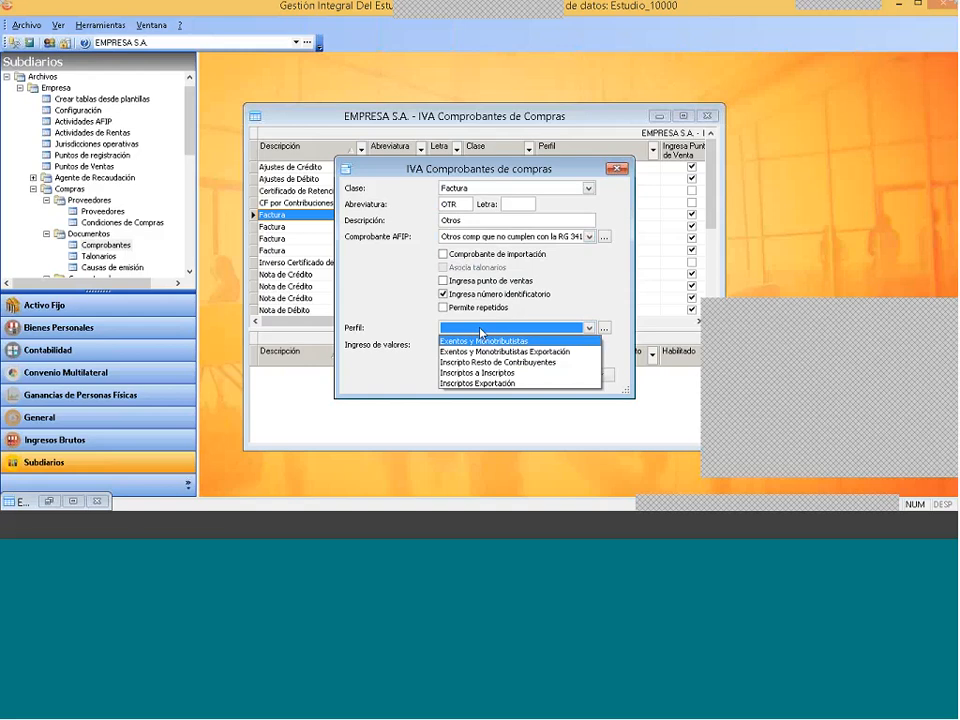
left_click(496, 373)
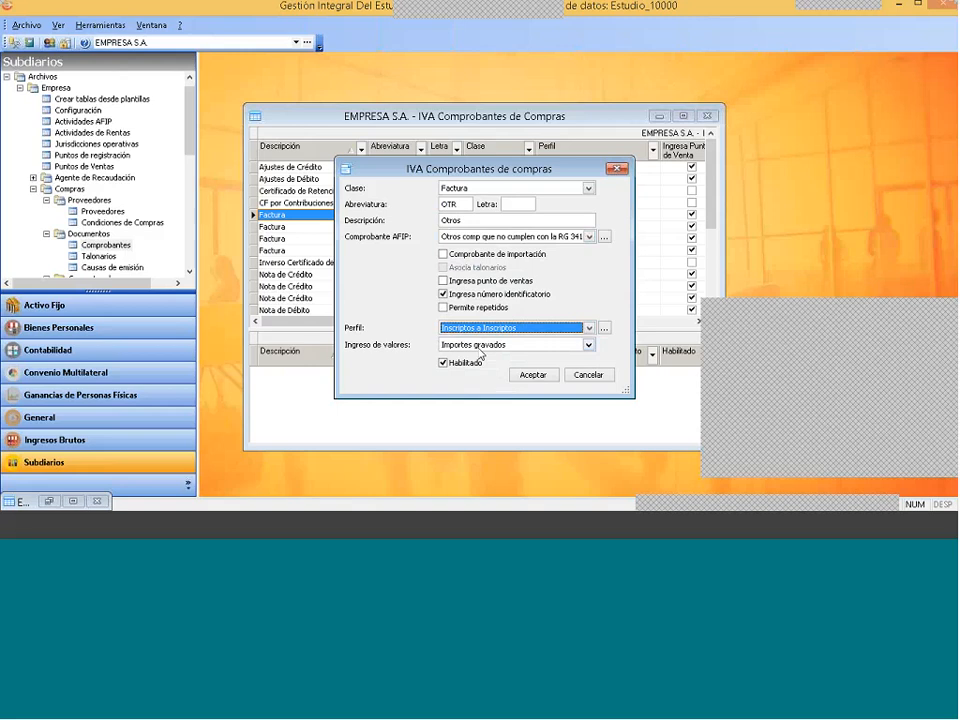
left_click(479, 345)
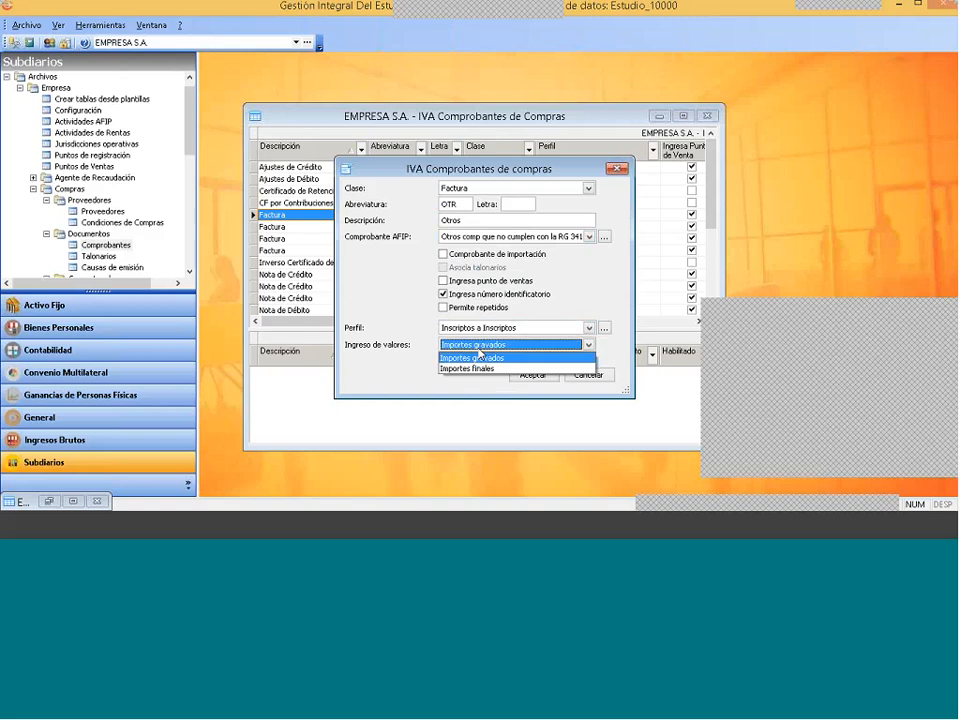
left_click(479, 356)
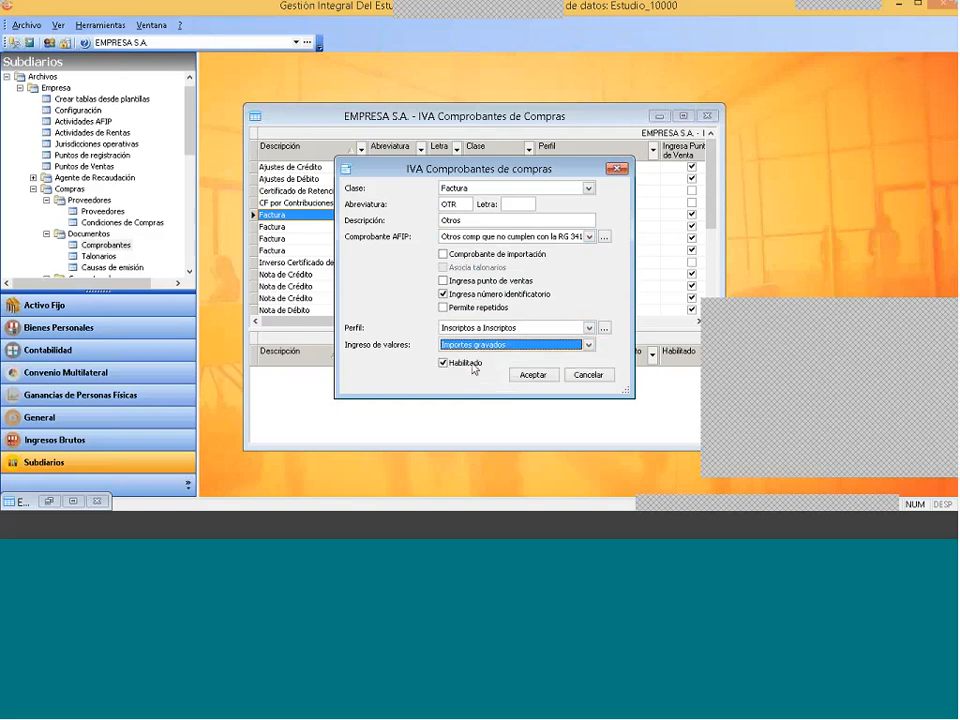
left_click(530, 376)
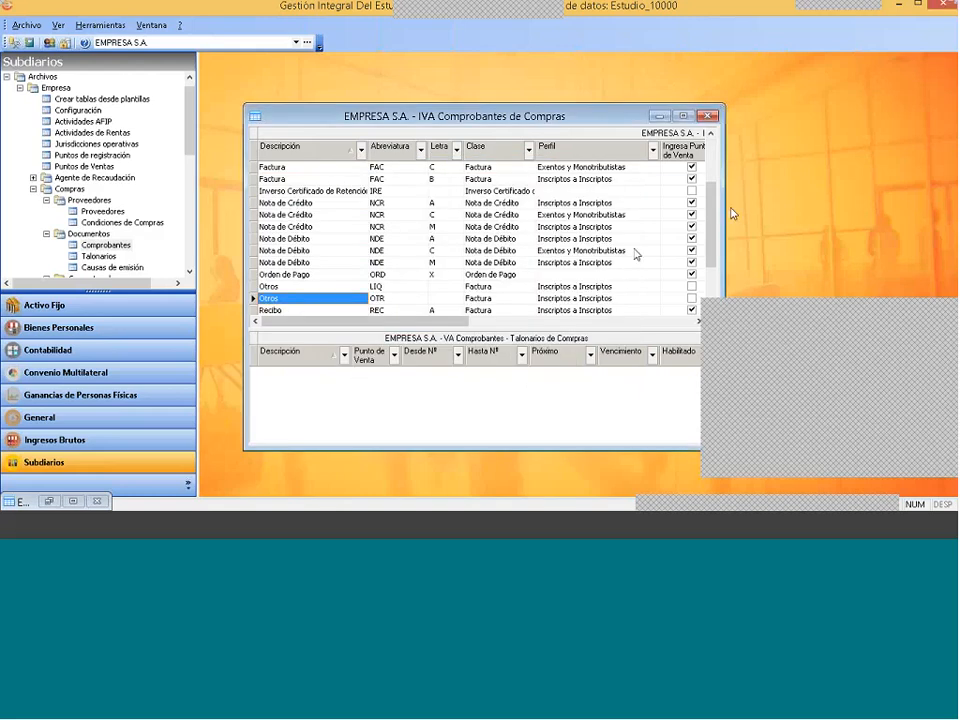
- Compare the two Otros voucher types, LIQ and OTR, and close the Comprobantes de Compras list
left_click(292, 286)
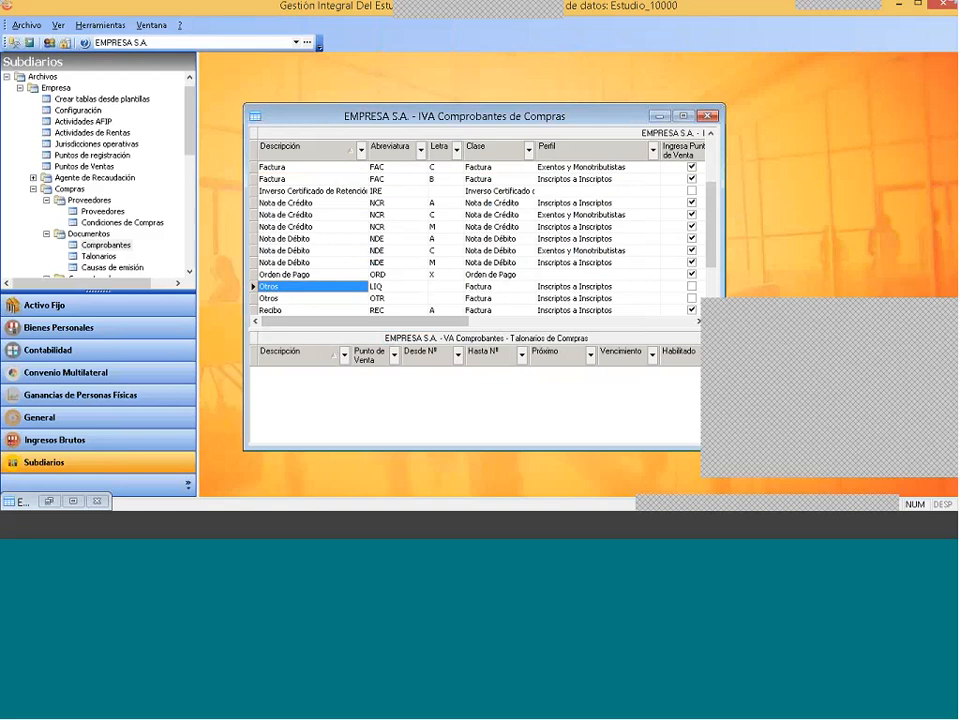
left_click(381, 288)
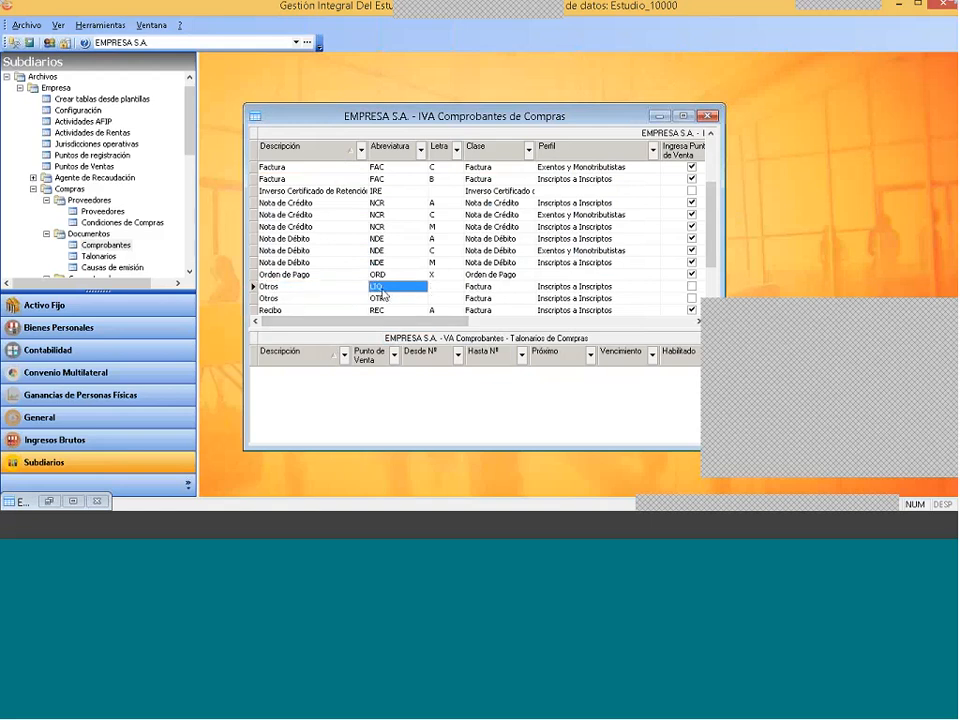
left_click(287, 298)
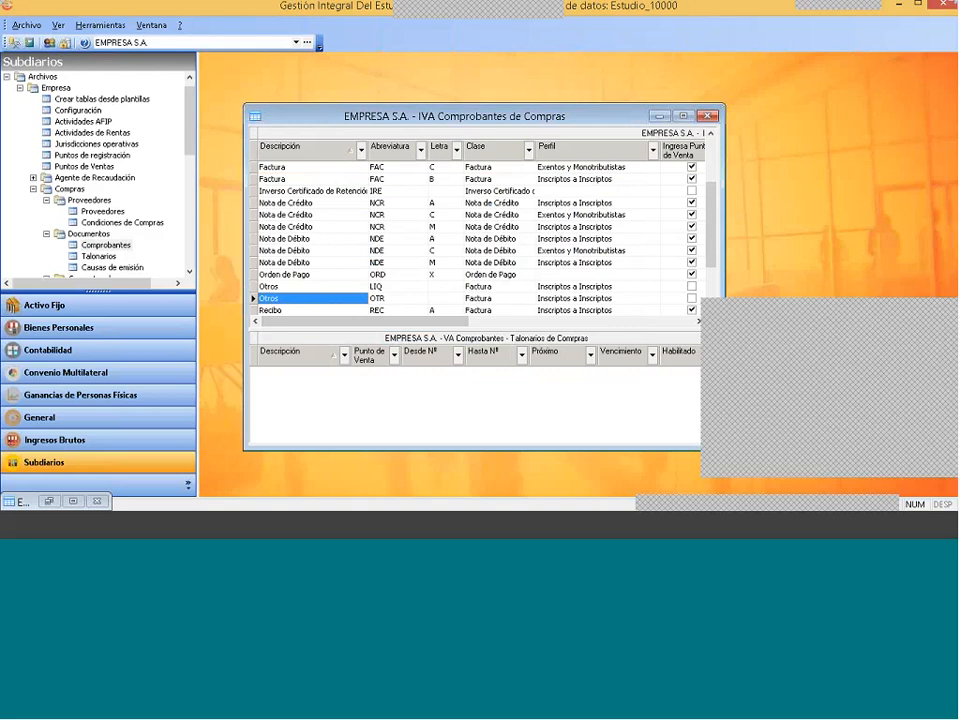
left_click(708, 116)
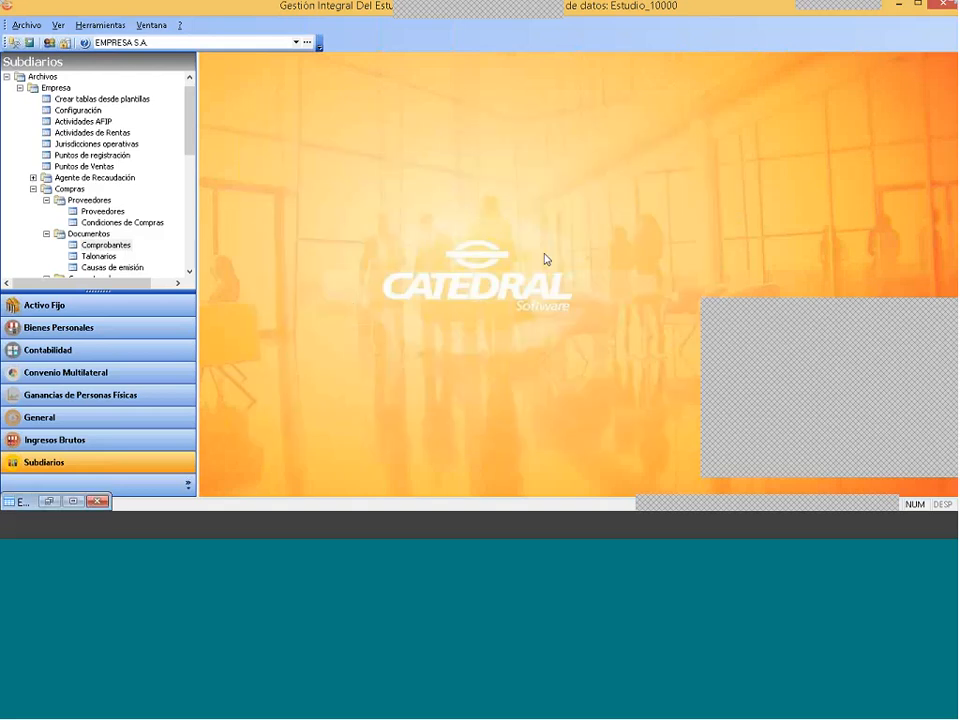
- Check the minimized import window, switch to the Excel template and select the Fecha cell of row 4
left_click(49, 501)
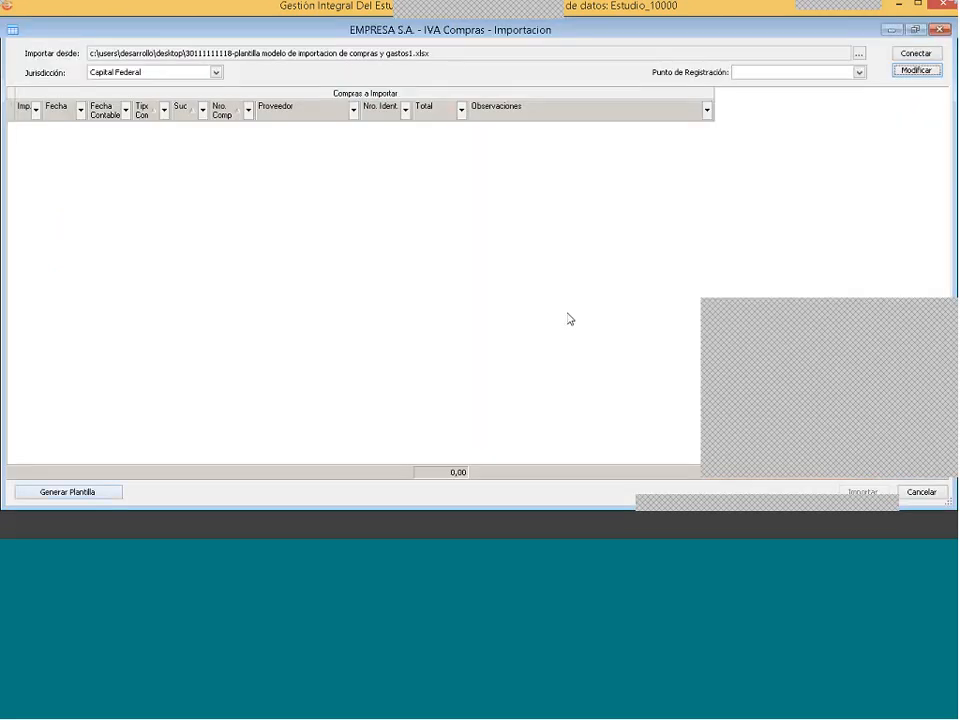
left_click(891, 29)
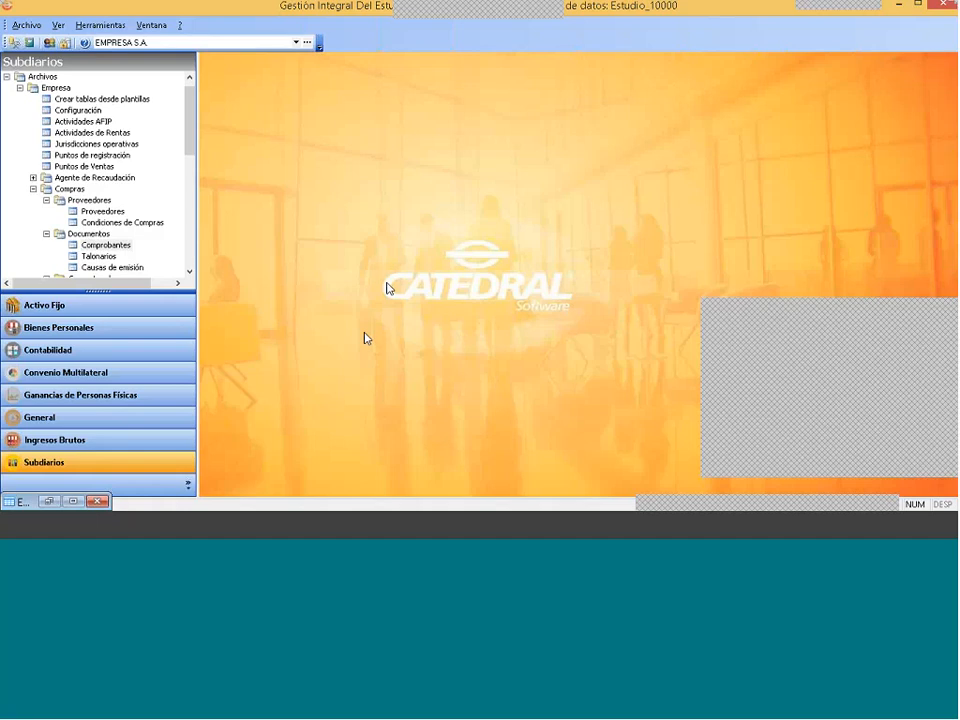
left_click(241, 525)
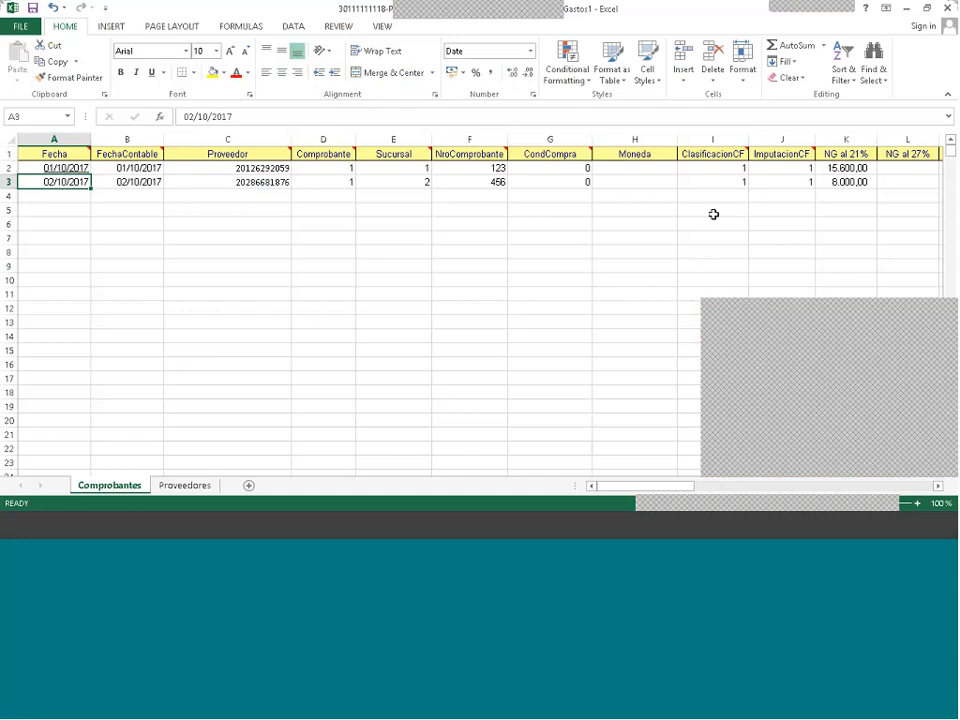
left_click(706, 502)
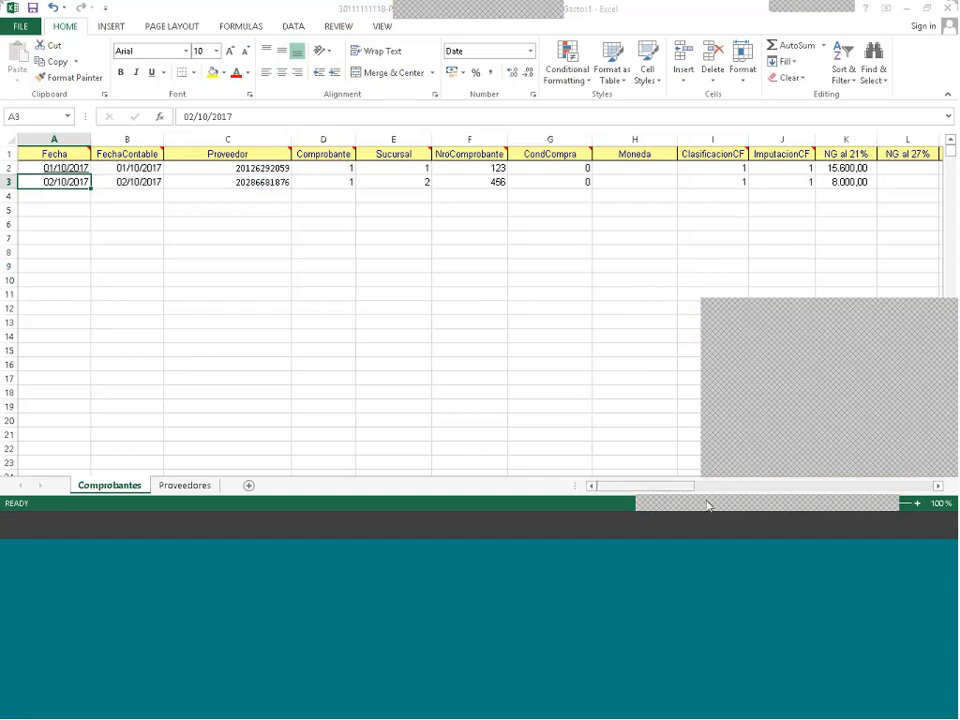
left_click(64, 189)
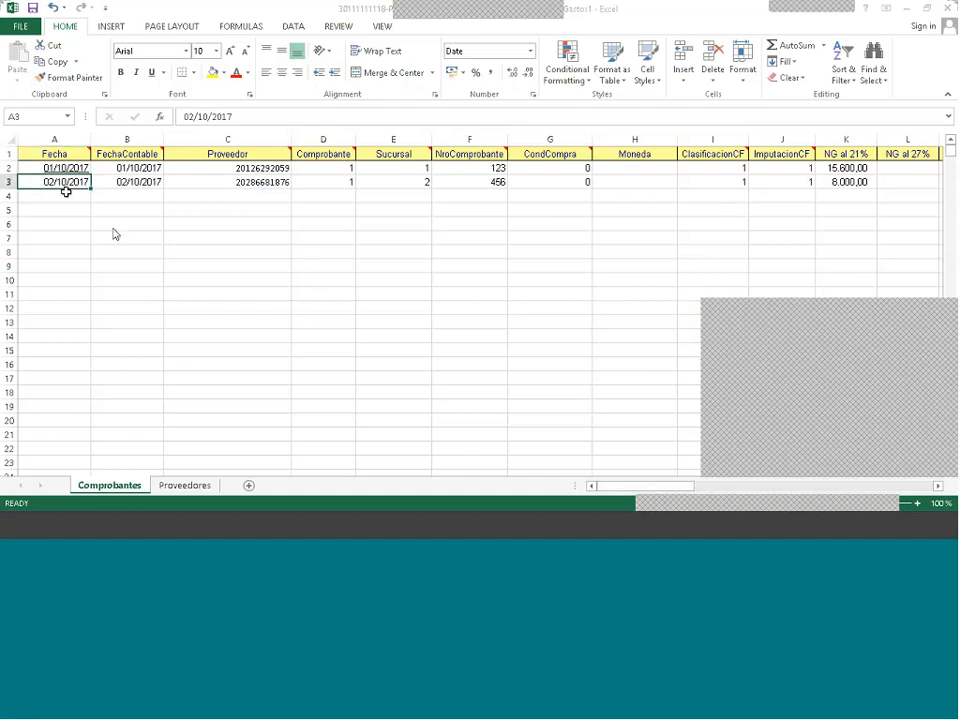
left_click(73, 206)
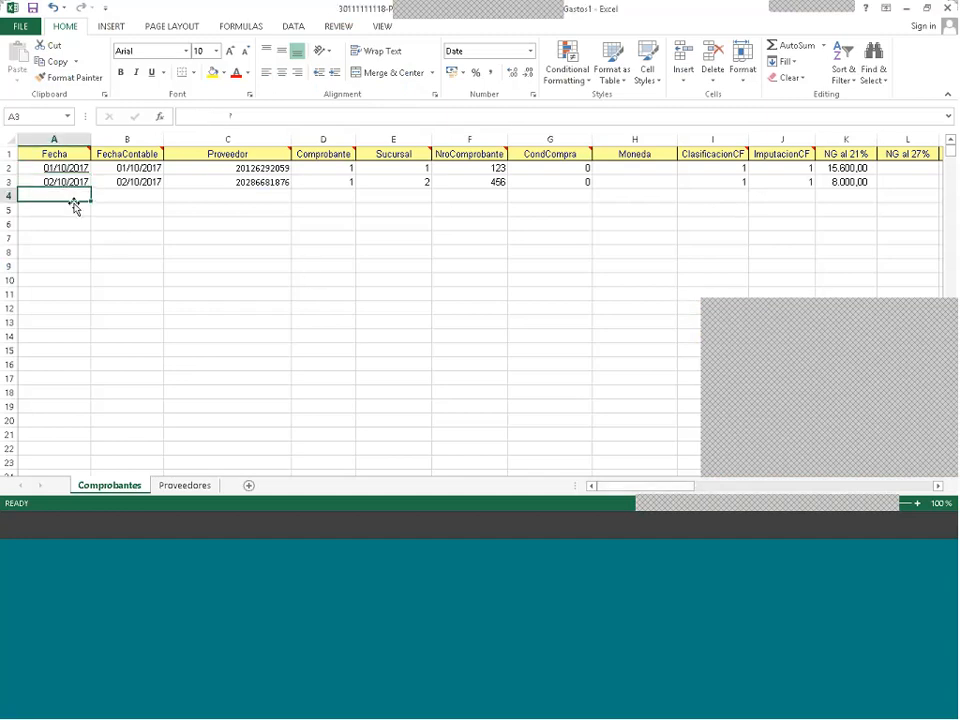
- Return to the Word exercise and highlight the Neto label of the third invoice, for the seguro de rodados
left_click(186, 523)
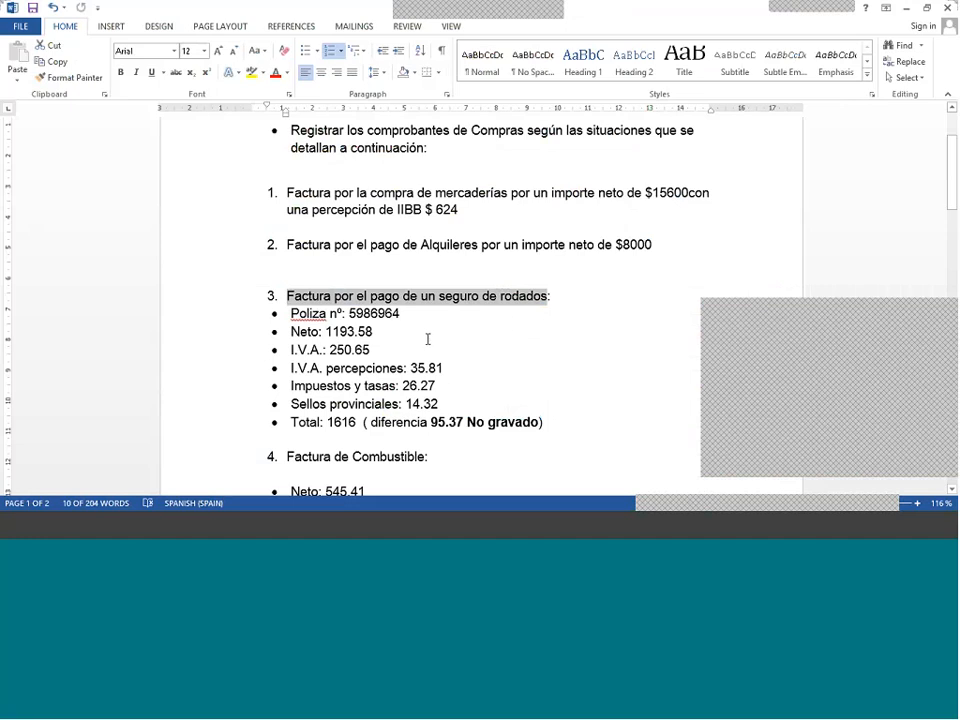
left_click(288, 331)
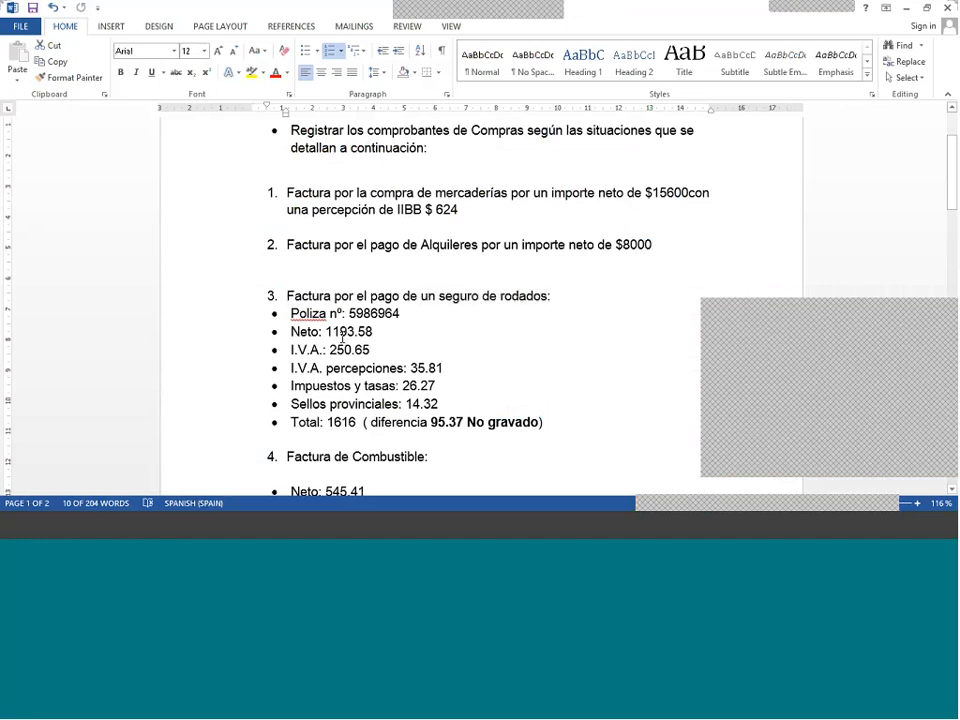
double_click(300, 331)
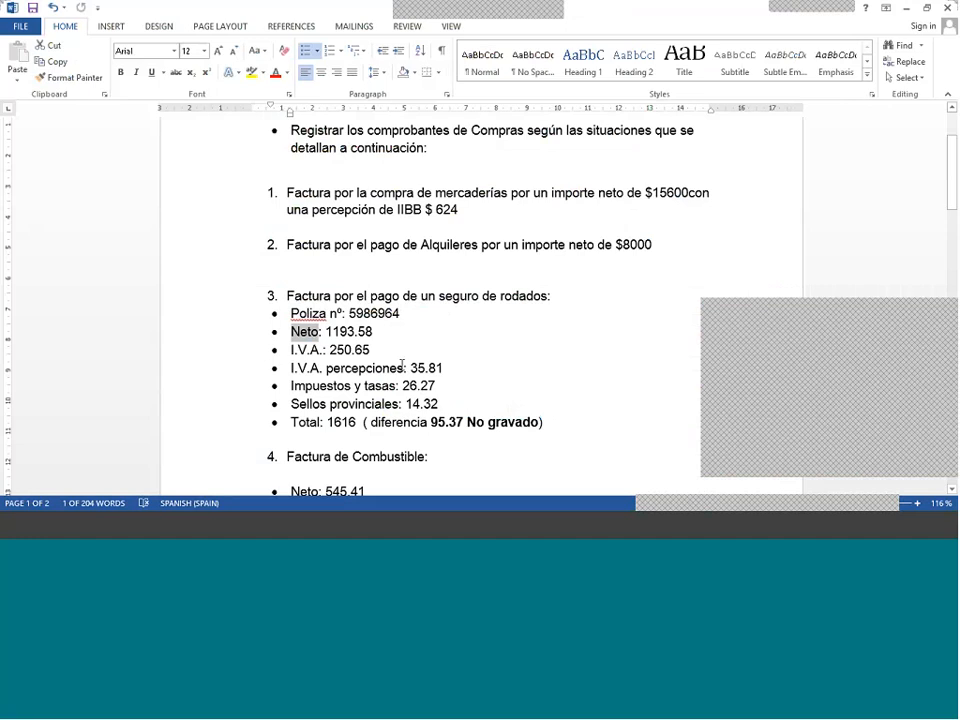
- Copy Sancor Seguros' document number from the Excel workbook's Proveedores sheet into the Proveedor cell of row 4 on Comprobantes
key("alt+Tab")
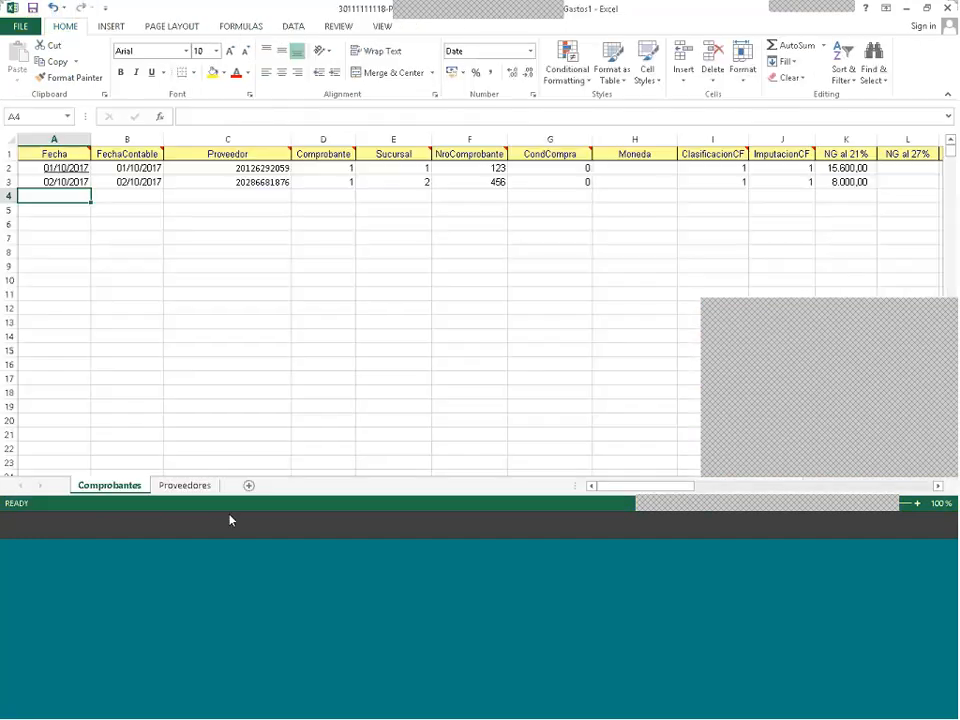
key("alt+Tab")
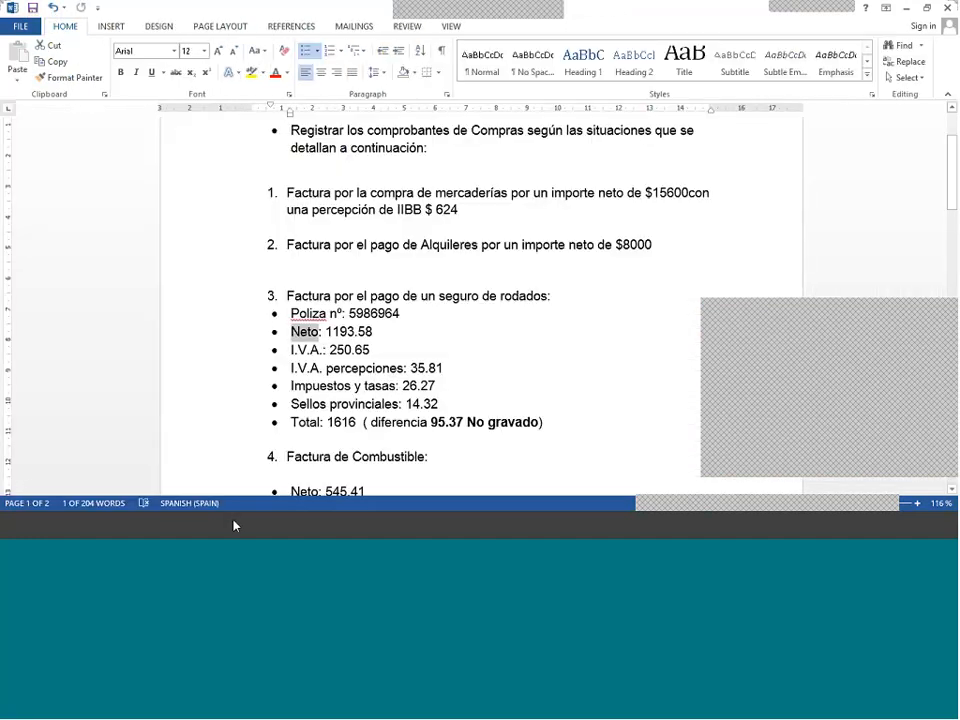
key("alt+Tab")
left_click(185, 485)
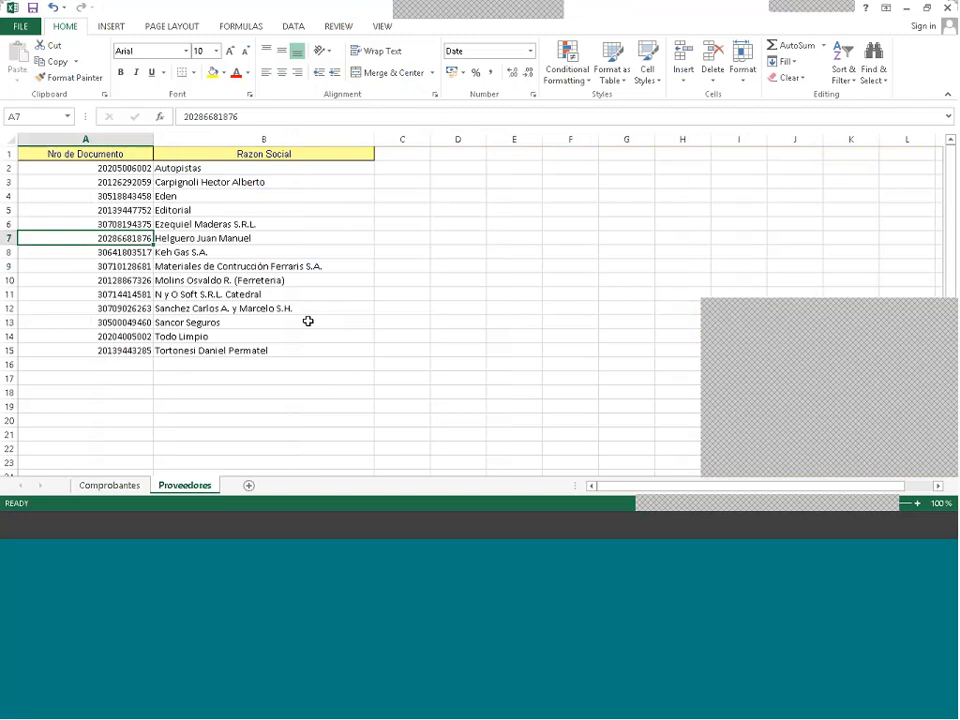
left_click(308, 321)
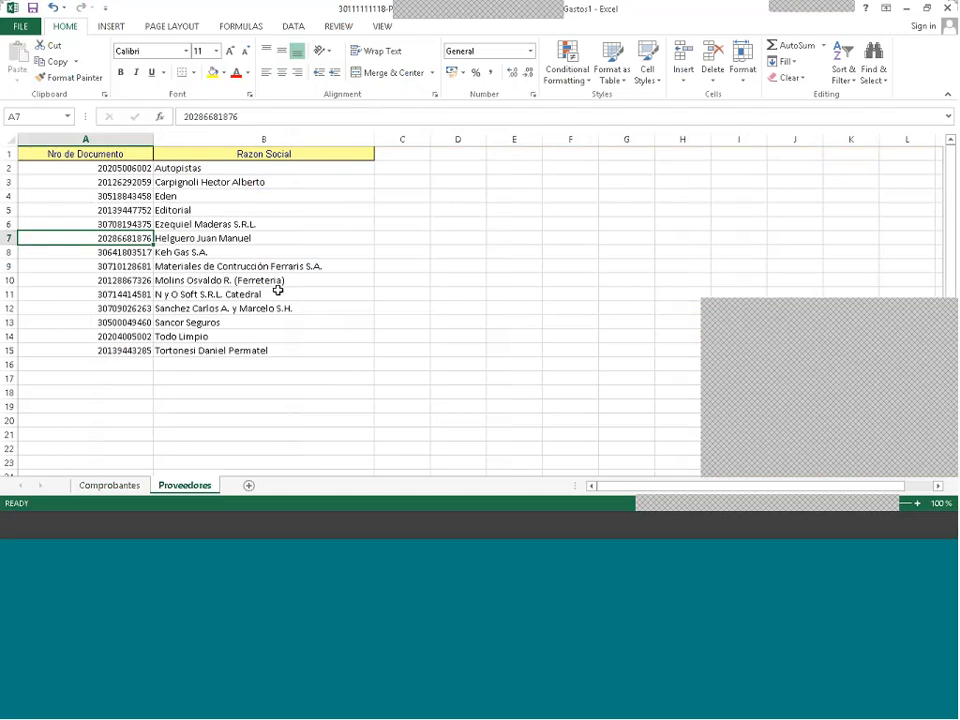
left_click(140, 322)
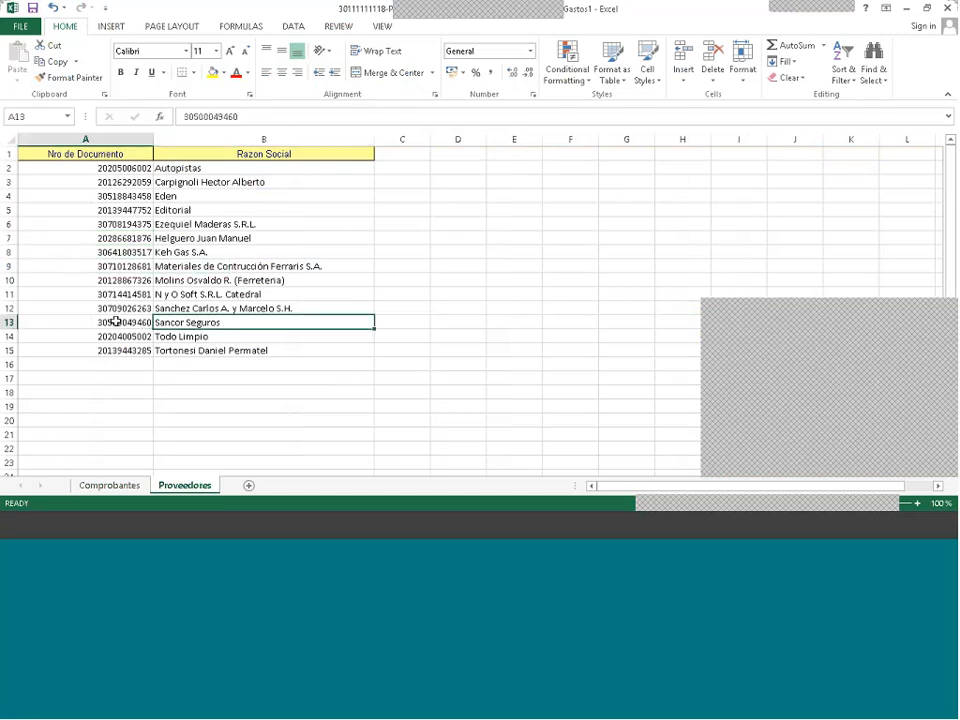
key("ctrl+c")
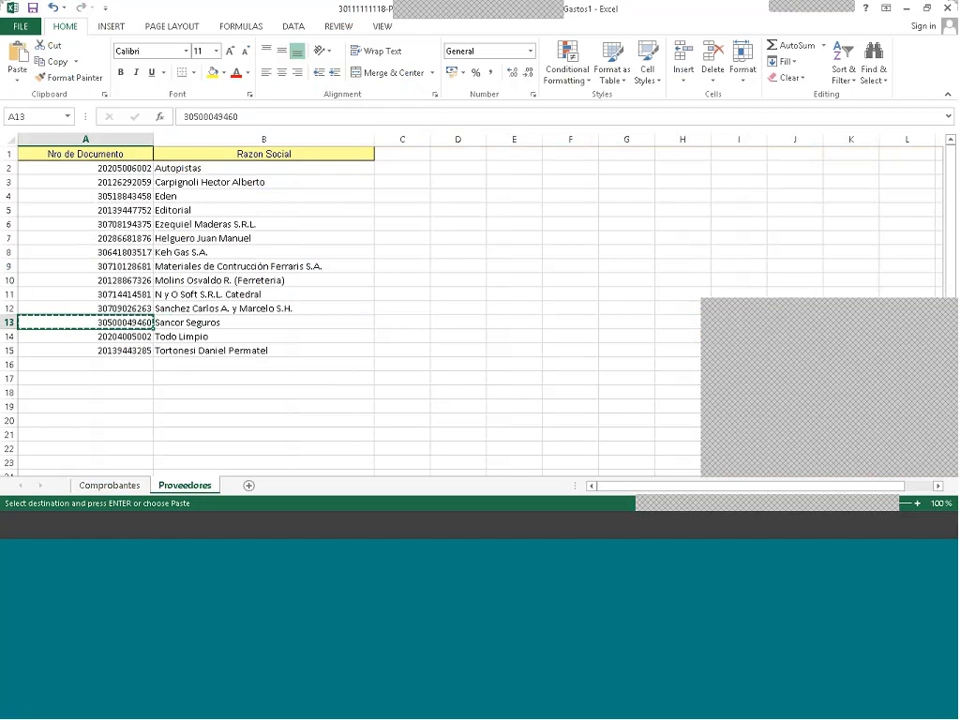
left_click(115, 486)
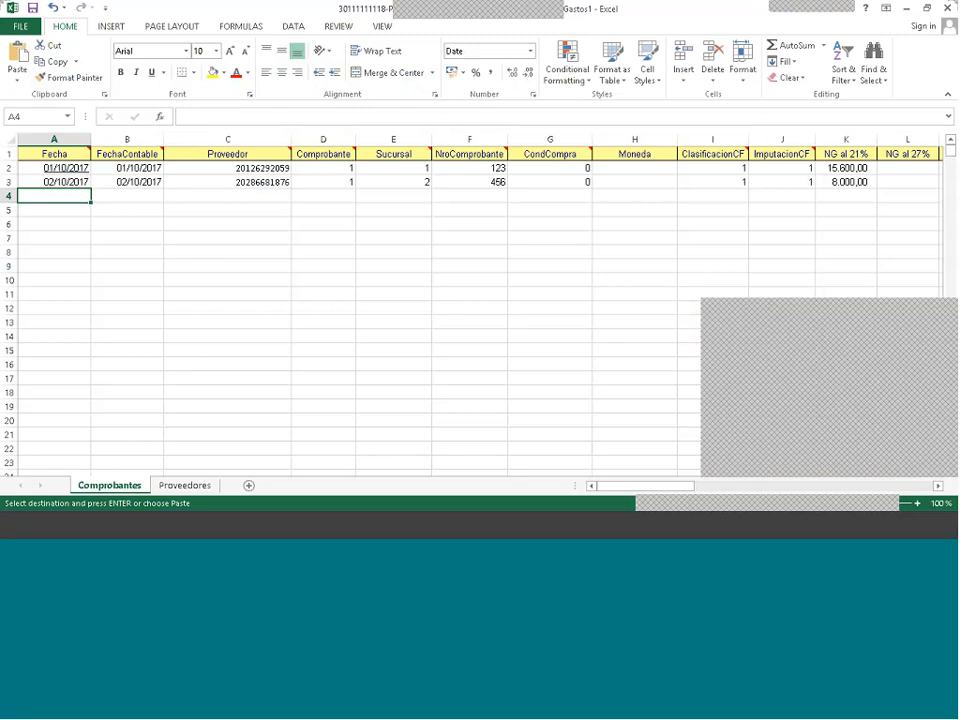
left_click(243, 196)
key("ctrl+v")
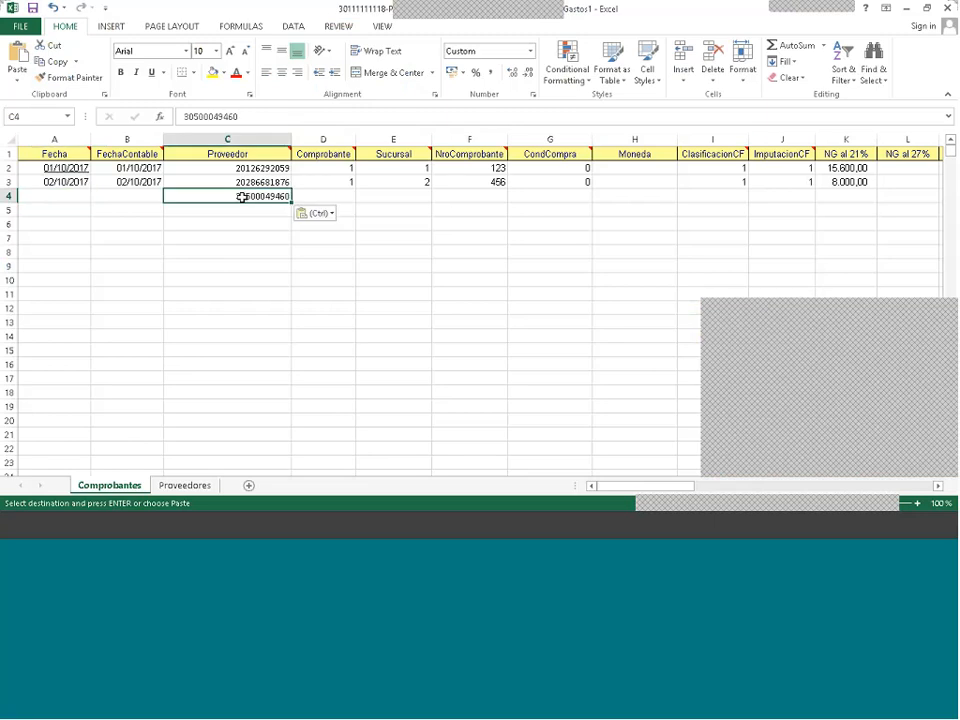
- Fill in both Fecha and FechaContable in row 4 with the date 03/10/2017
key("Home")
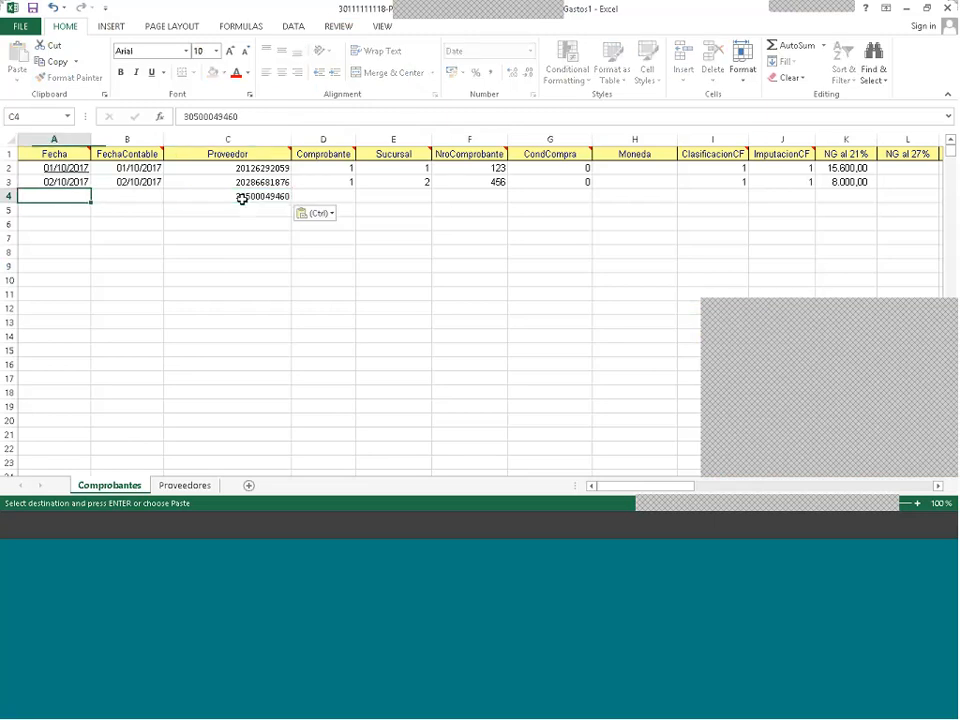
type("3-1")
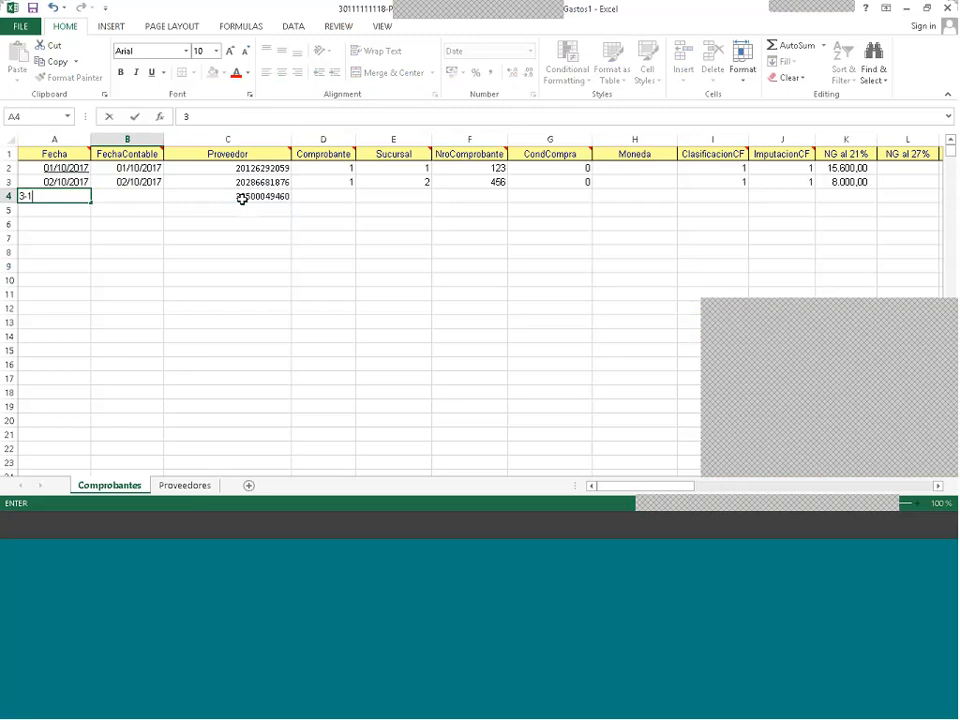
key("Tab")
type("=")
key("BackSpace")
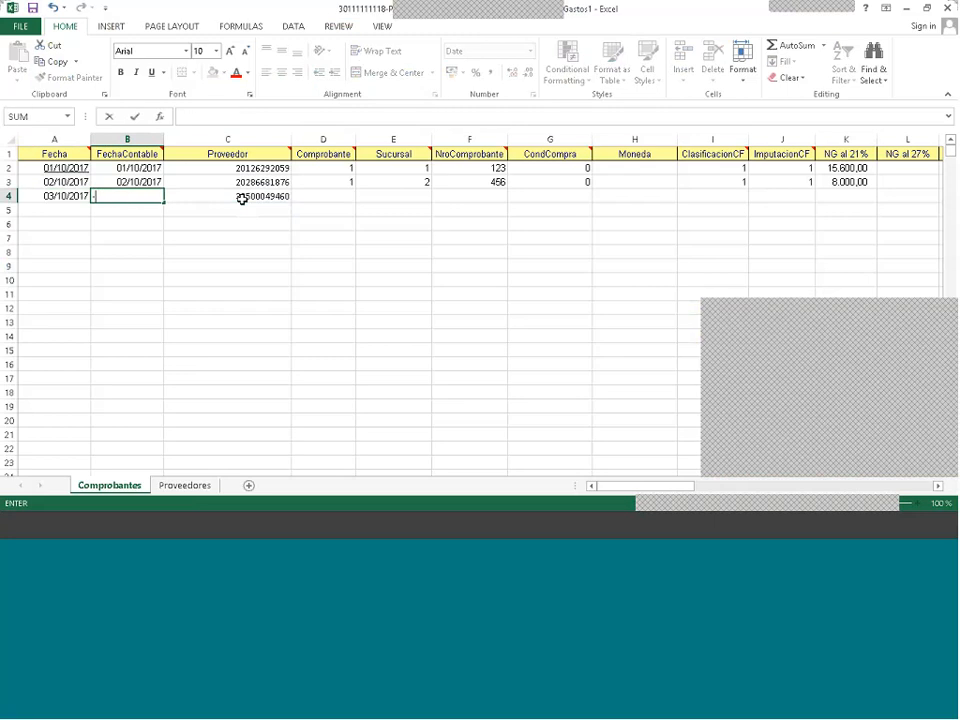
type("3+10")
key("Escape")
type("3-10")
key("Tab")
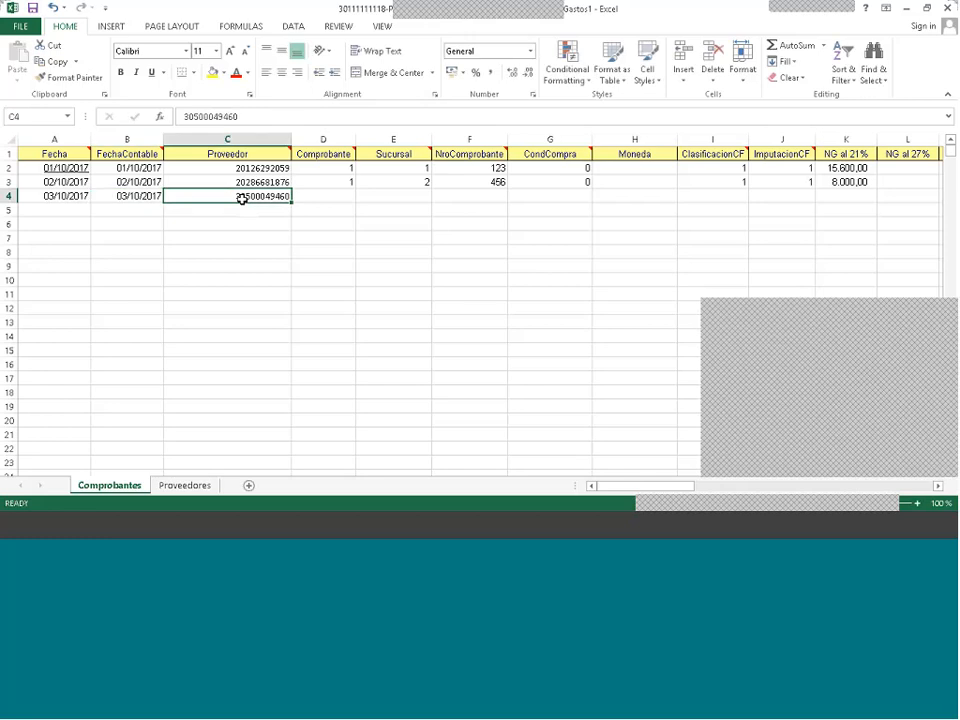
- Select the first empty row of the Proveedores sheet, and switch to the Catedral program to start a new supplier record
left_click(189, 486)
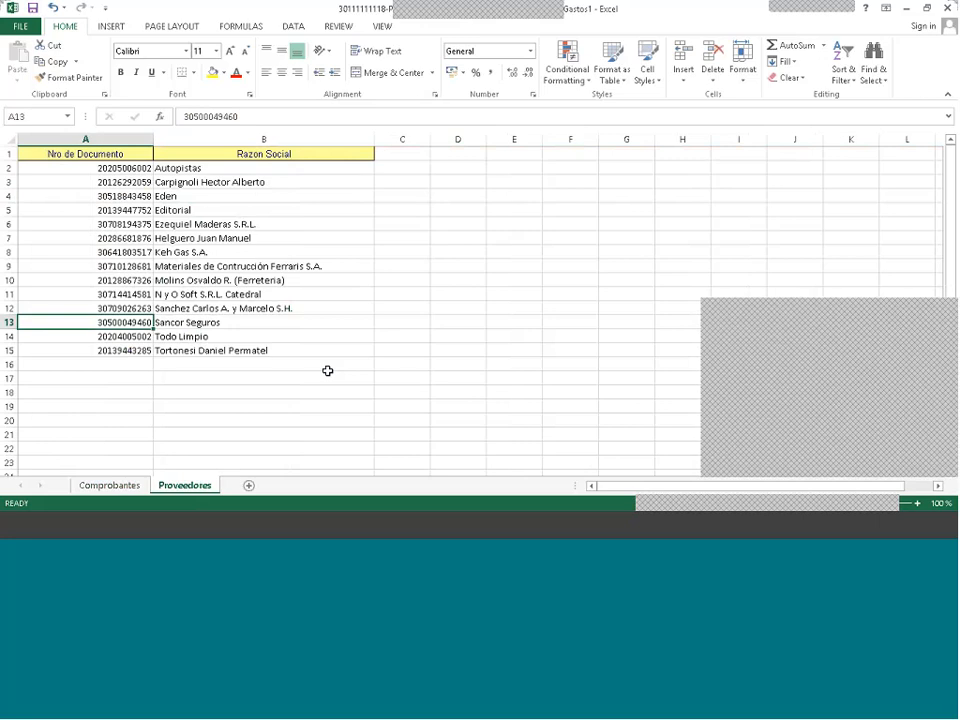
left_click(111, 366)
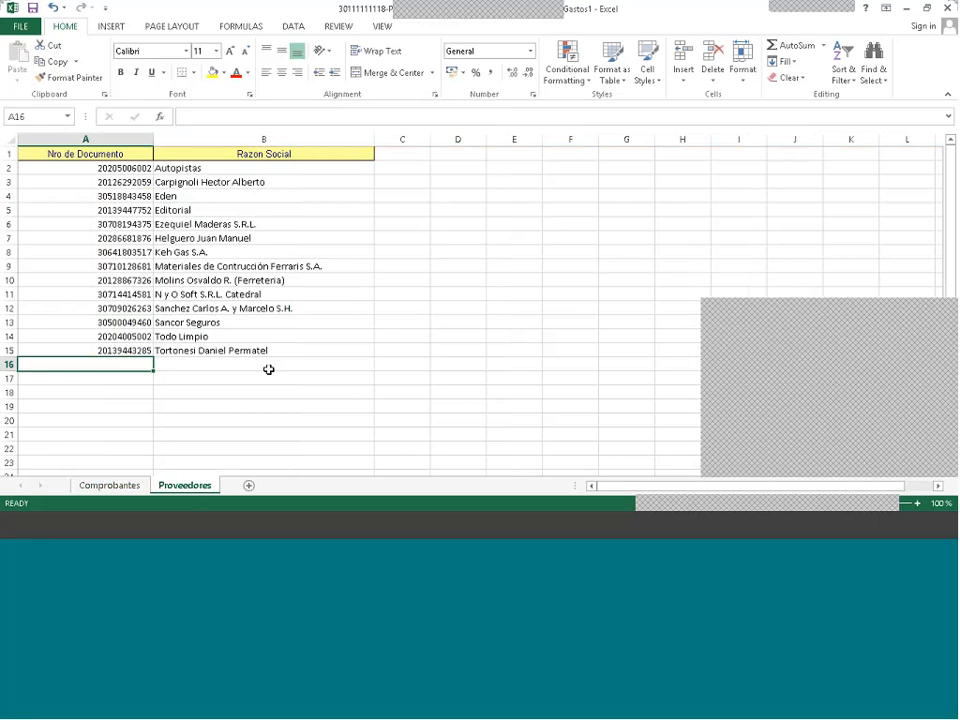
left_click(125, 534)
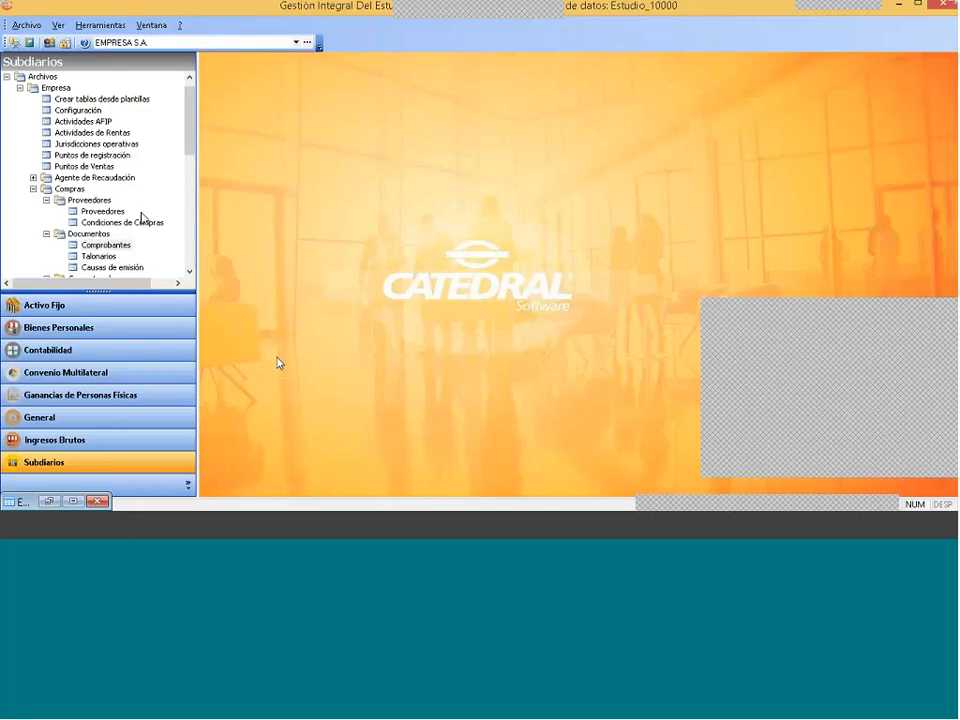
left_click(91, 201)
left_click(97, 212)
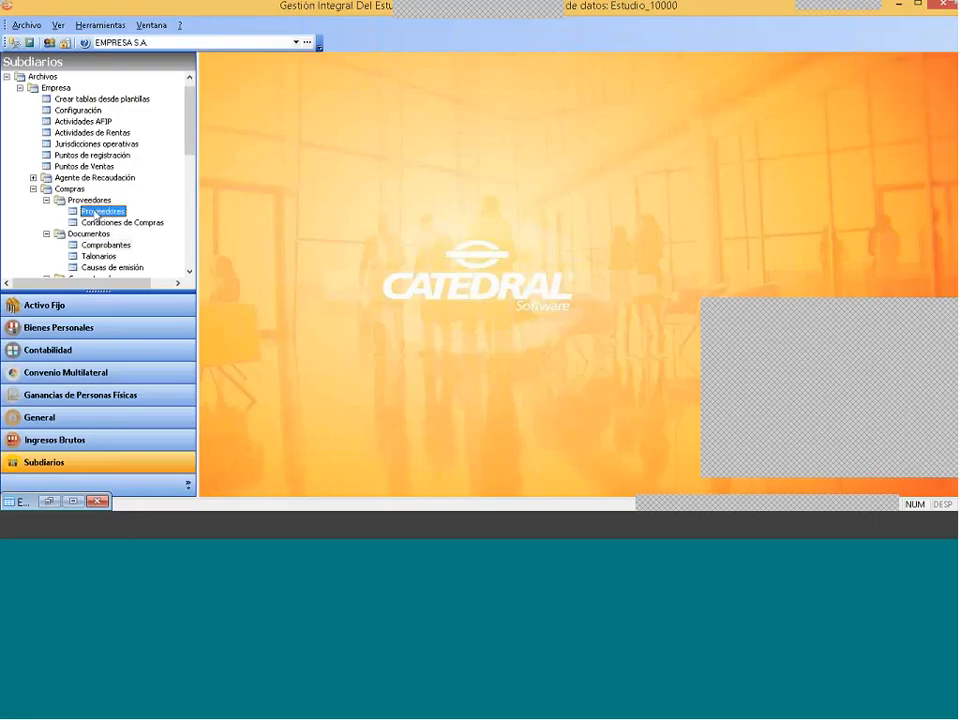
double_click(97, 212)
right_click(316, 193)
left_click(375, 199)
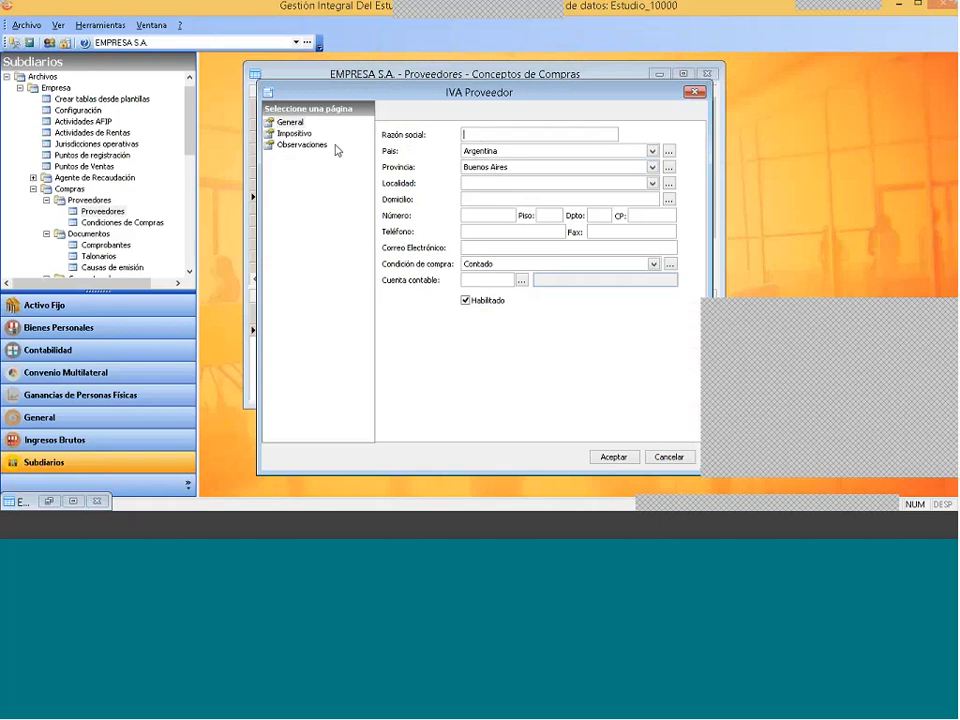
- Set the new supplier's Situación frente al IVA to IVA Responsable Inscripto, and close the record without saving
left_click(294, 135)
left_click(510, 135)
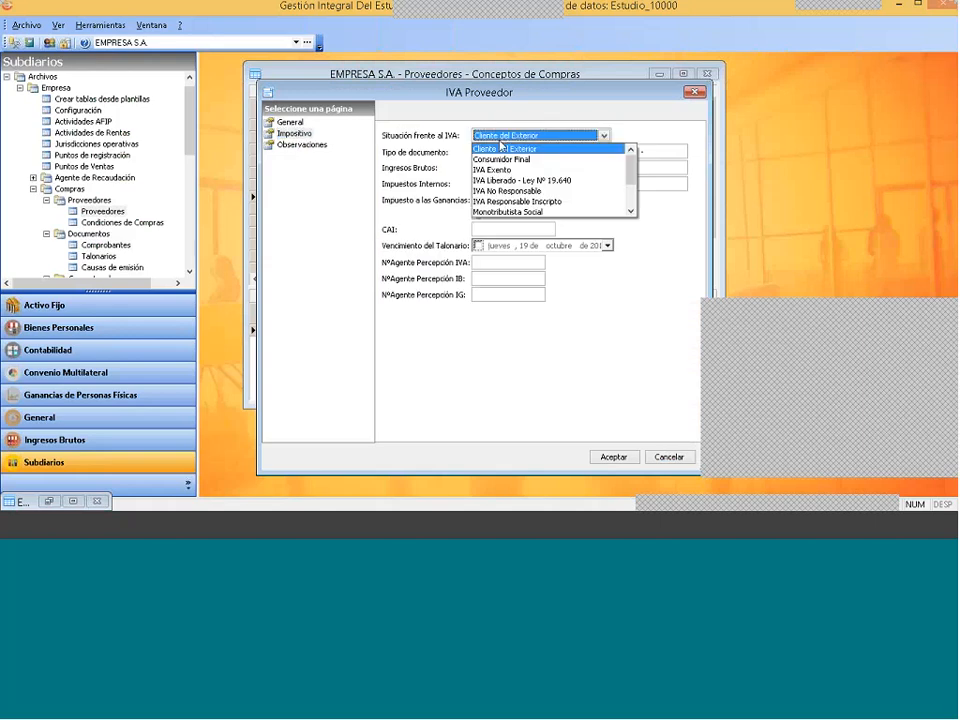
left_click(600, 201)
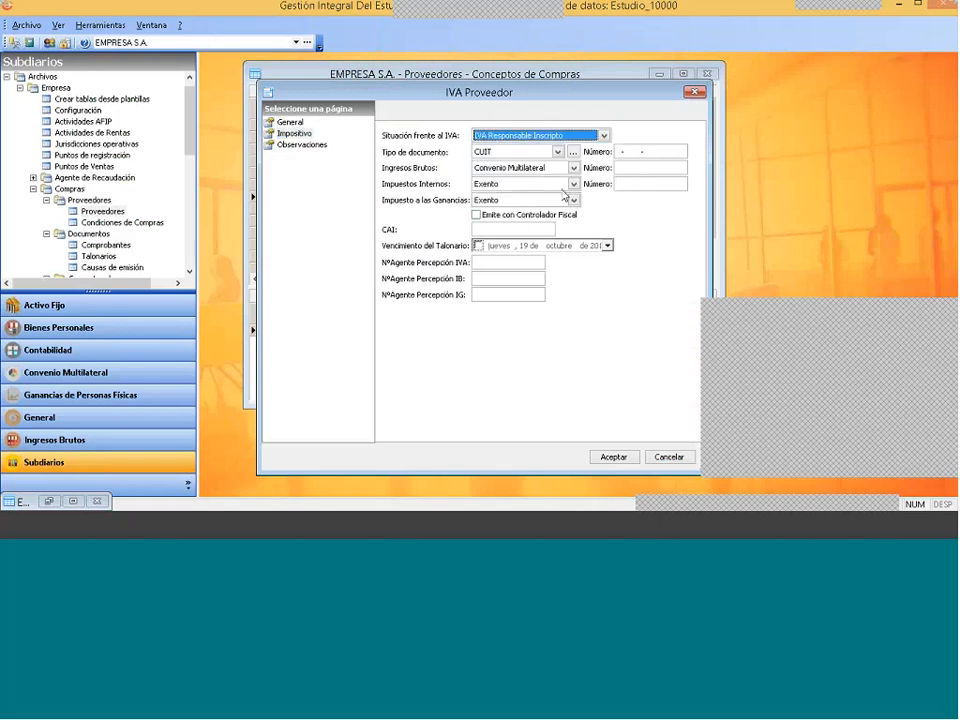
left_click(632, 152)
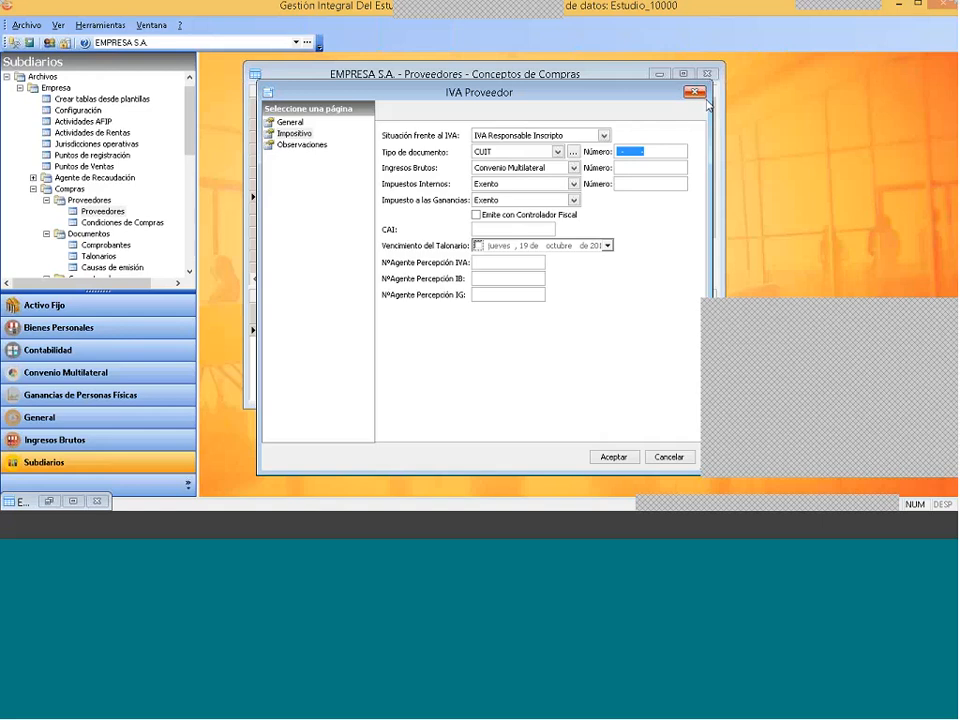
left_click(698, 93)
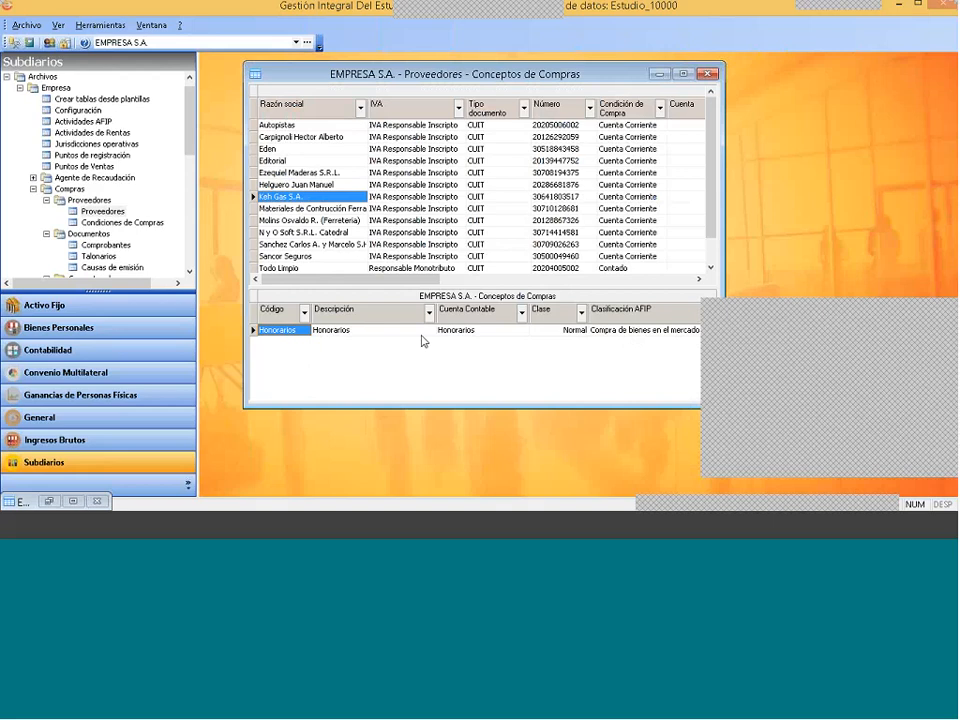
- Switch back to the Excel workbook and enter 99 as the Comprobante type in row 4 of the Comprobantes sheet
left_click(398, 524)
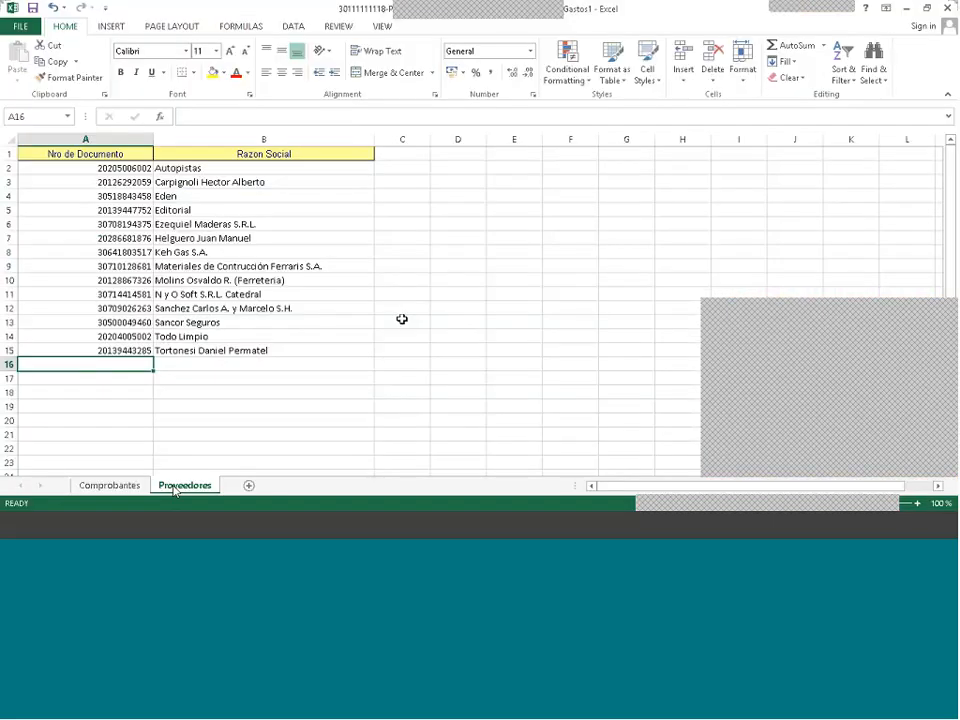
key("ctrl+Page_Up")
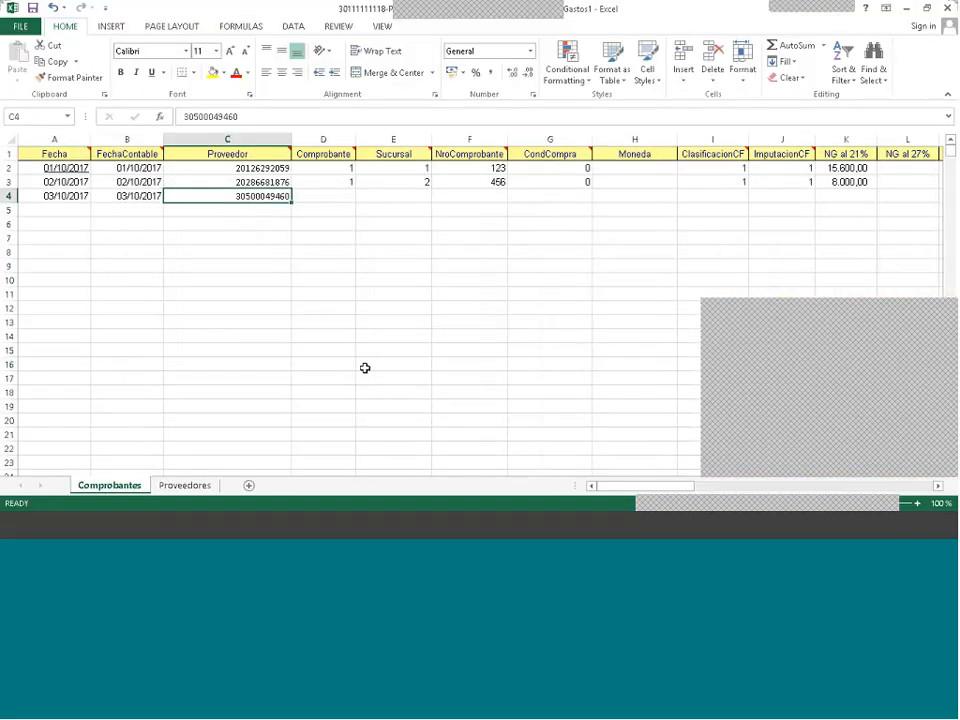
key("Right")
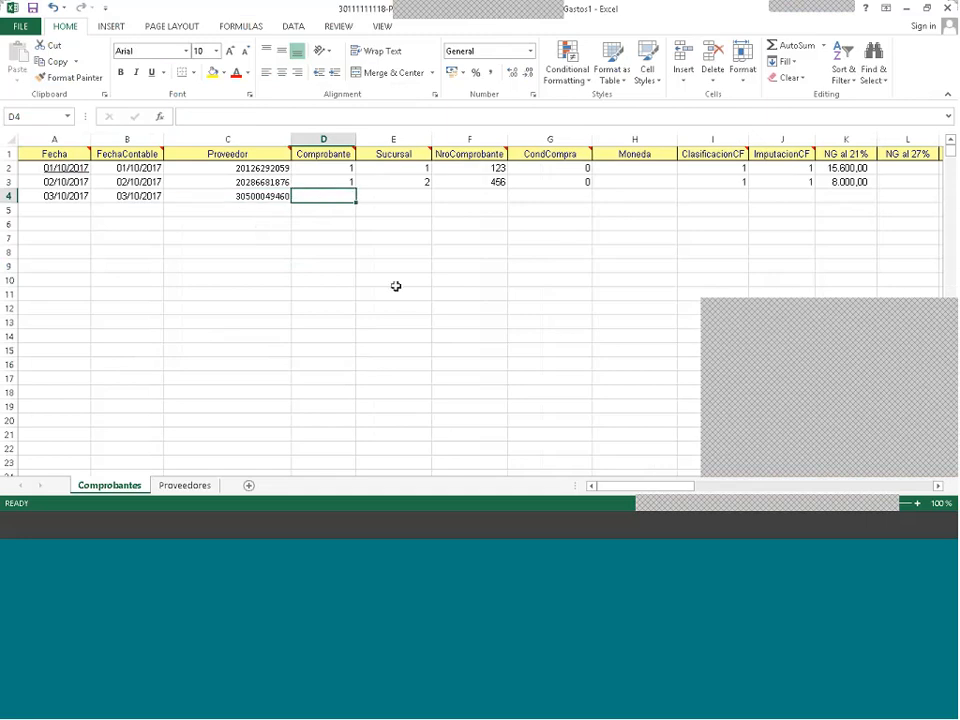
mouse_move(318, 155)
type("99")
key("Tab")
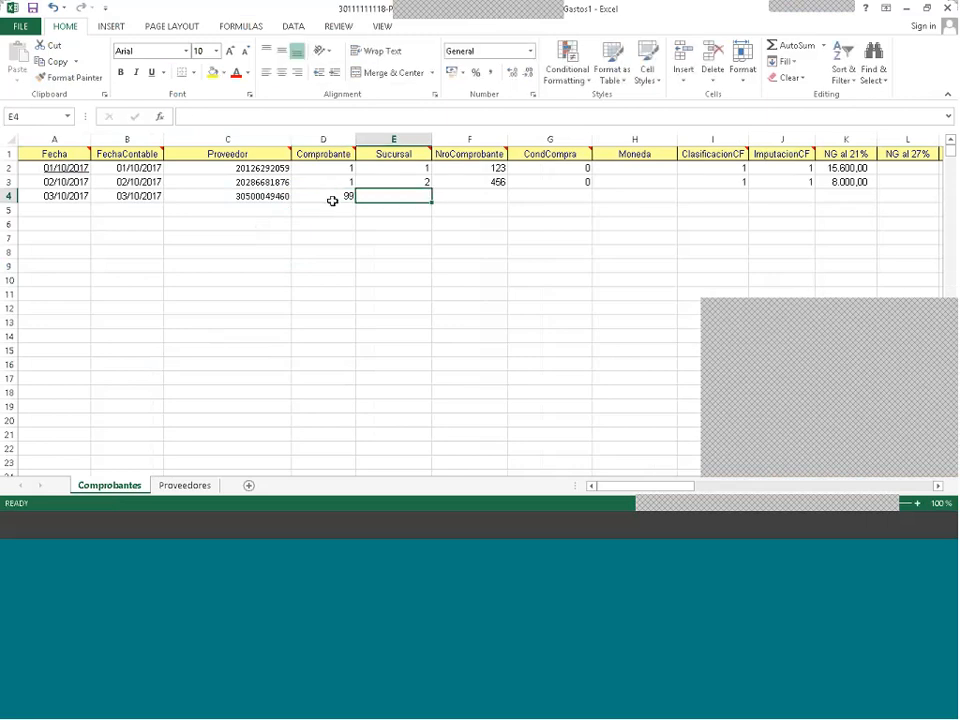
- Leave Sucursal empty in row 4, and enter 03102017 as NroComprobante and 1 as CondCompra
key("Tab")
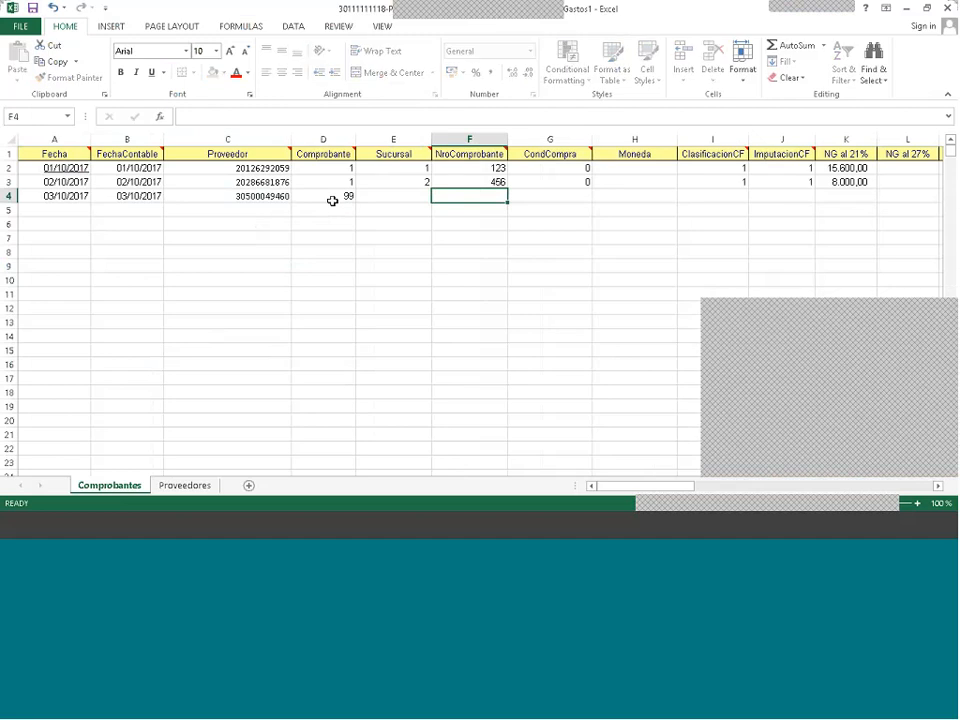
type("03102017")
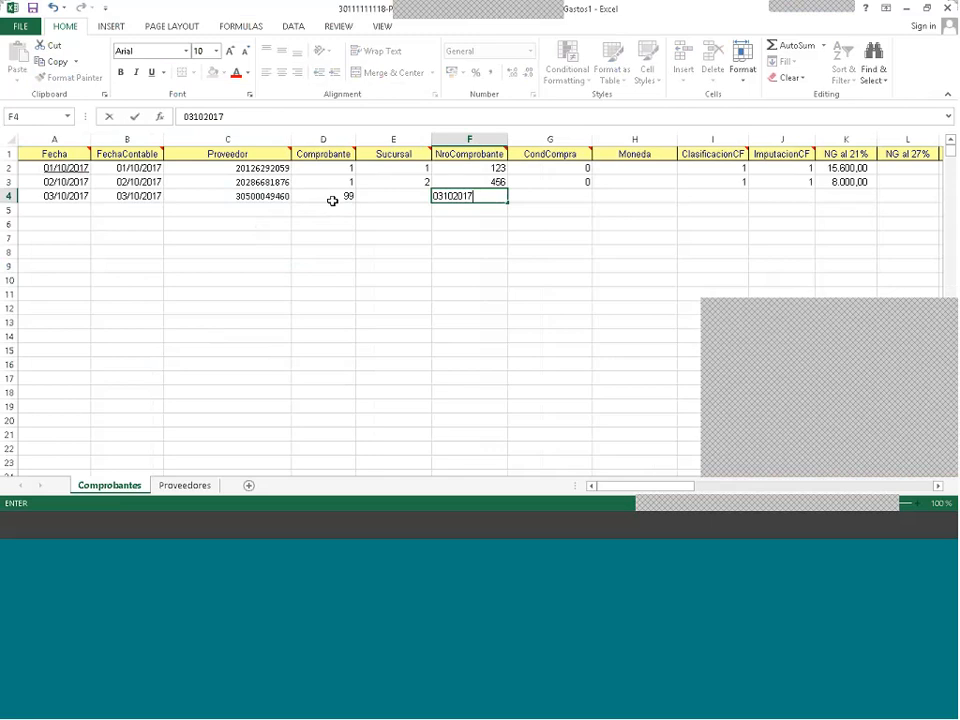
key("Tab")
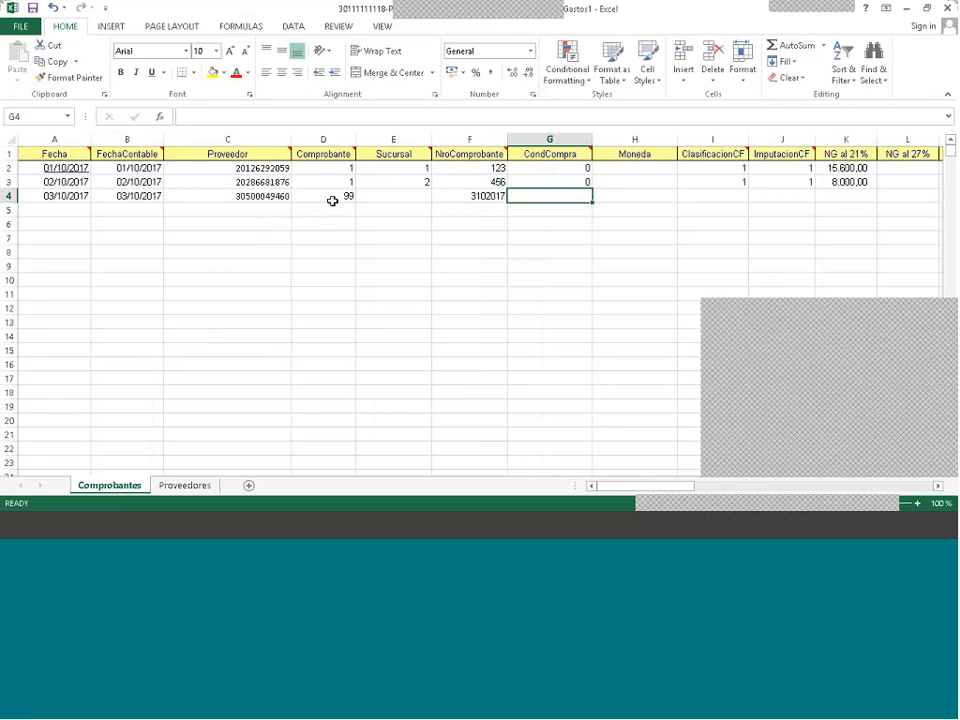
type("0")
key("Tab")
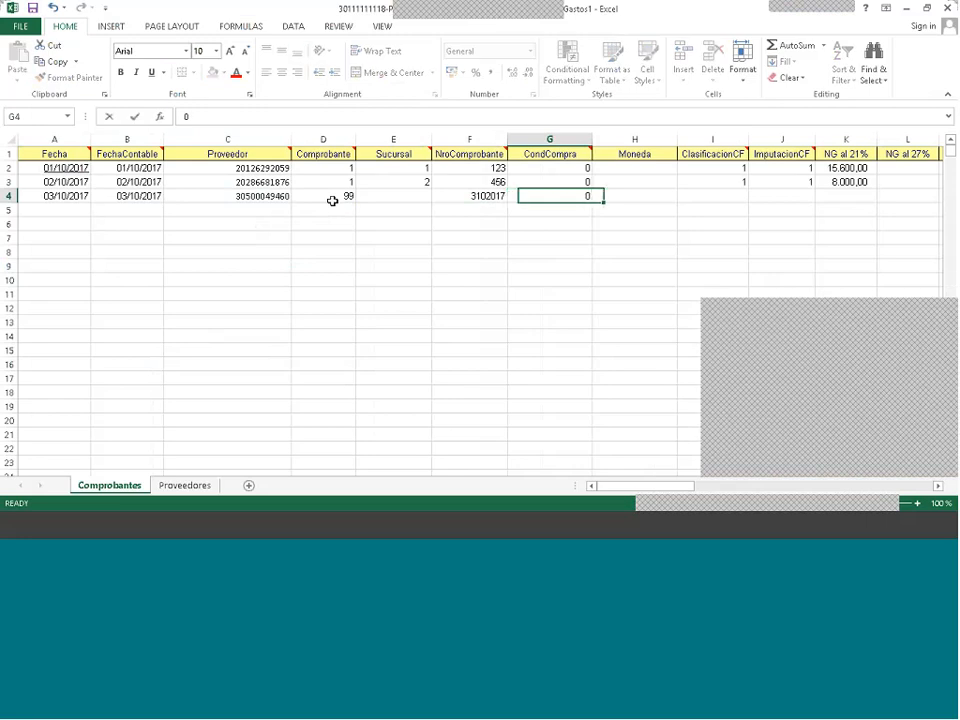
key("Left")
type("1")
key("Tab")
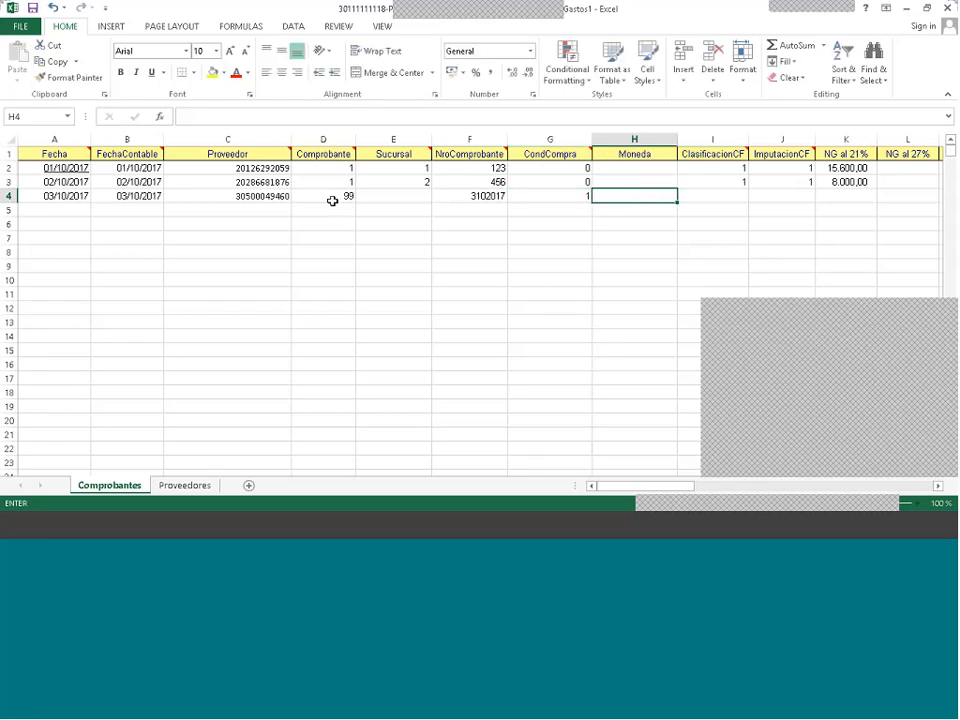
- Leave Moneda empty in row 4 and enter 1 as ClasificacionCF
key("Tab")
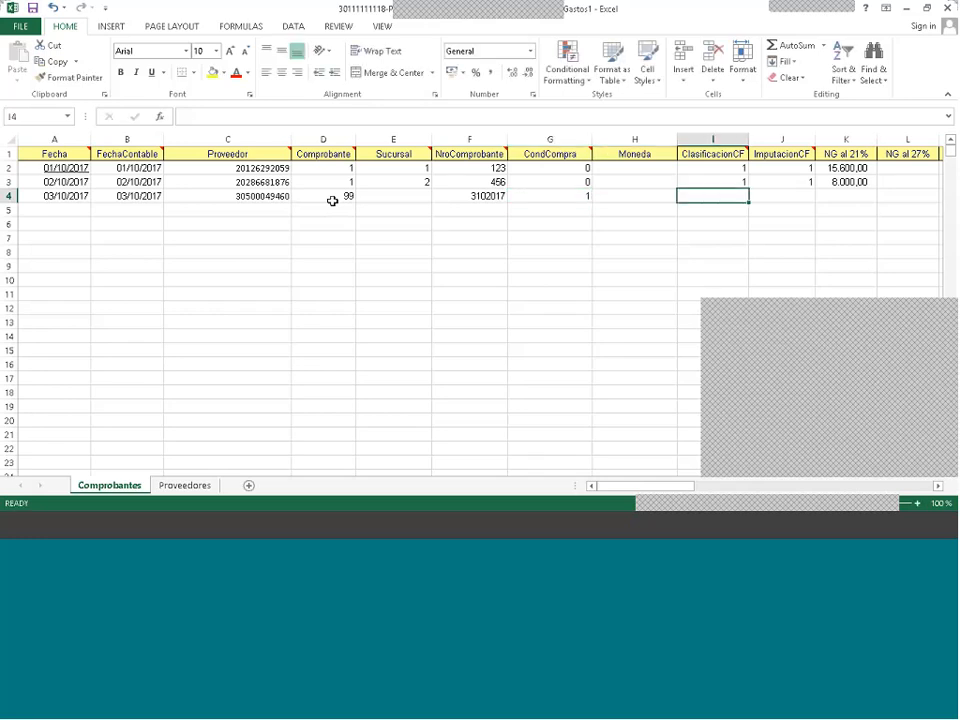
type("1")
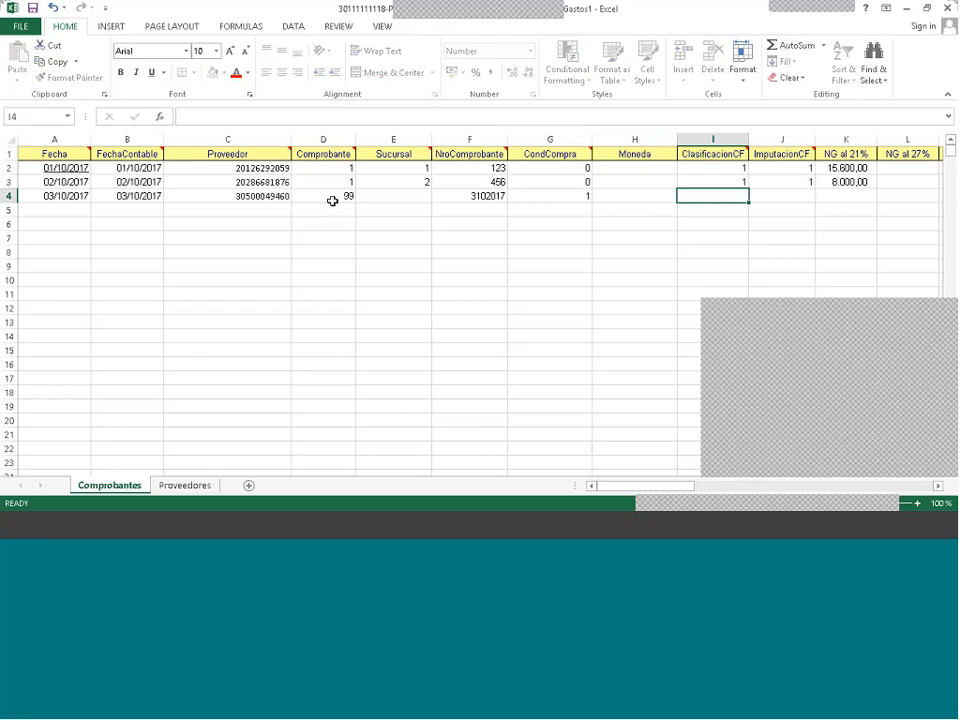
key("Tab")
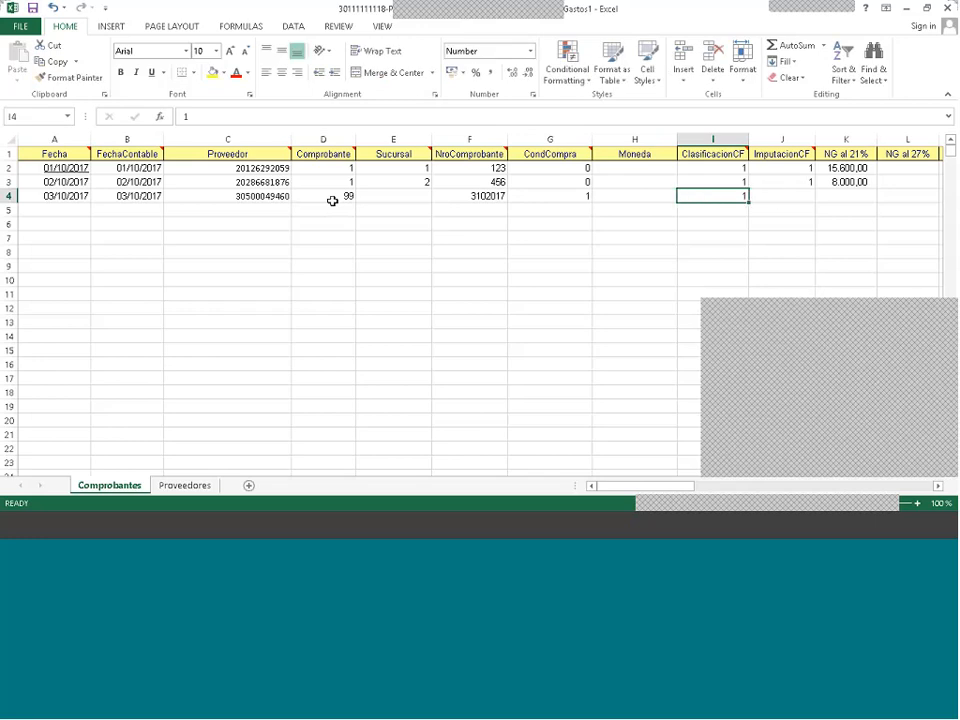
mouse_move(717, 157)
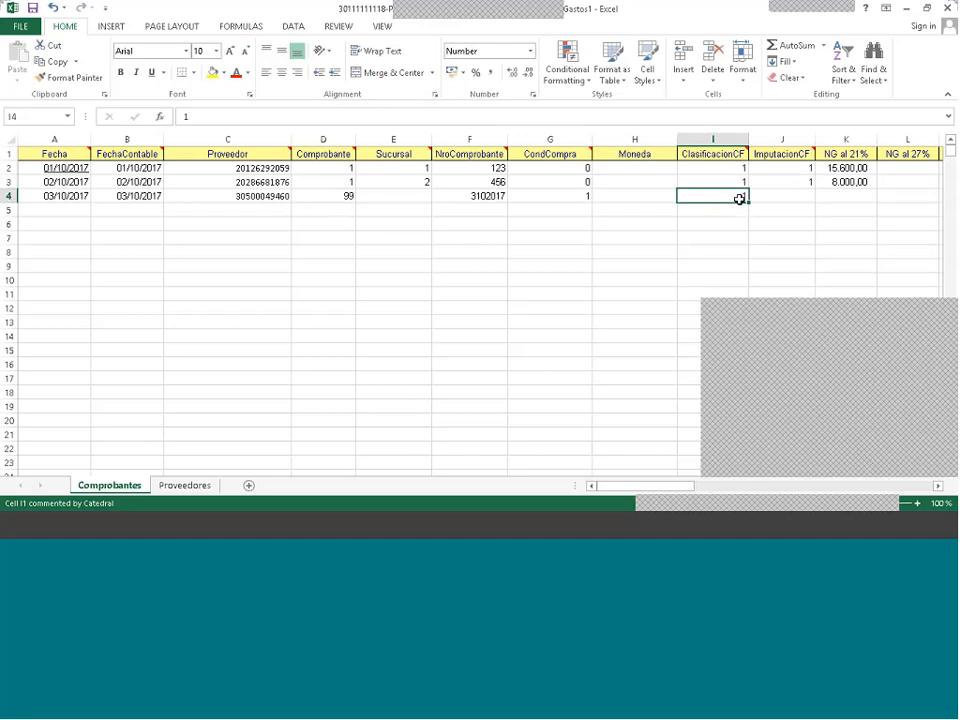
key("Tab")
mouse_move(767, 150)
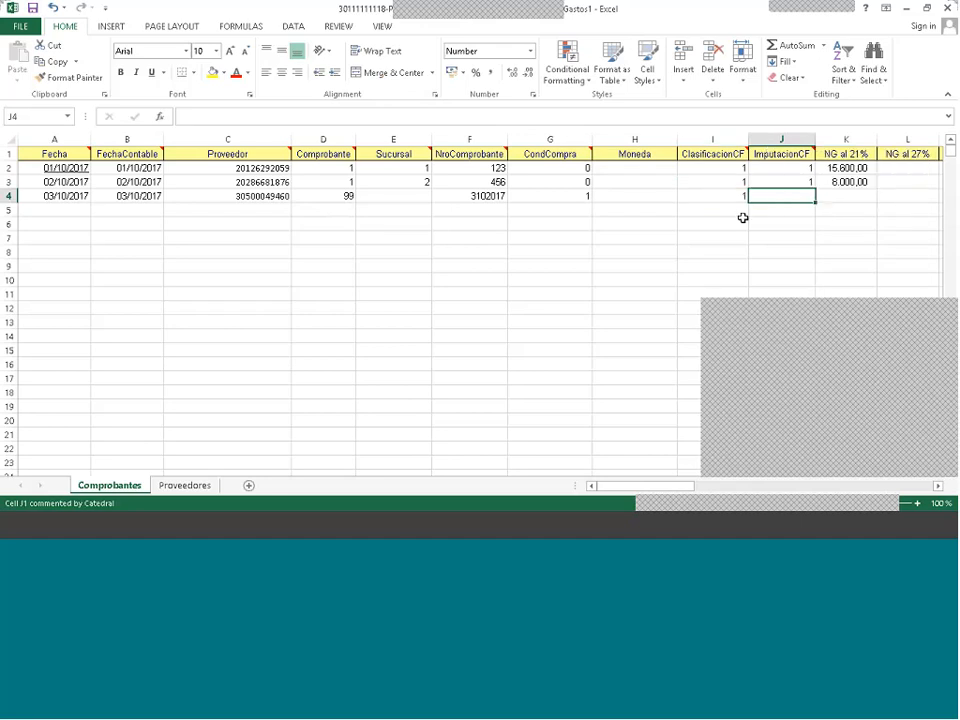
- Enter 4 as ImputacionCF in row 4 and change that row's ClasificacionCF to 3
type("4")
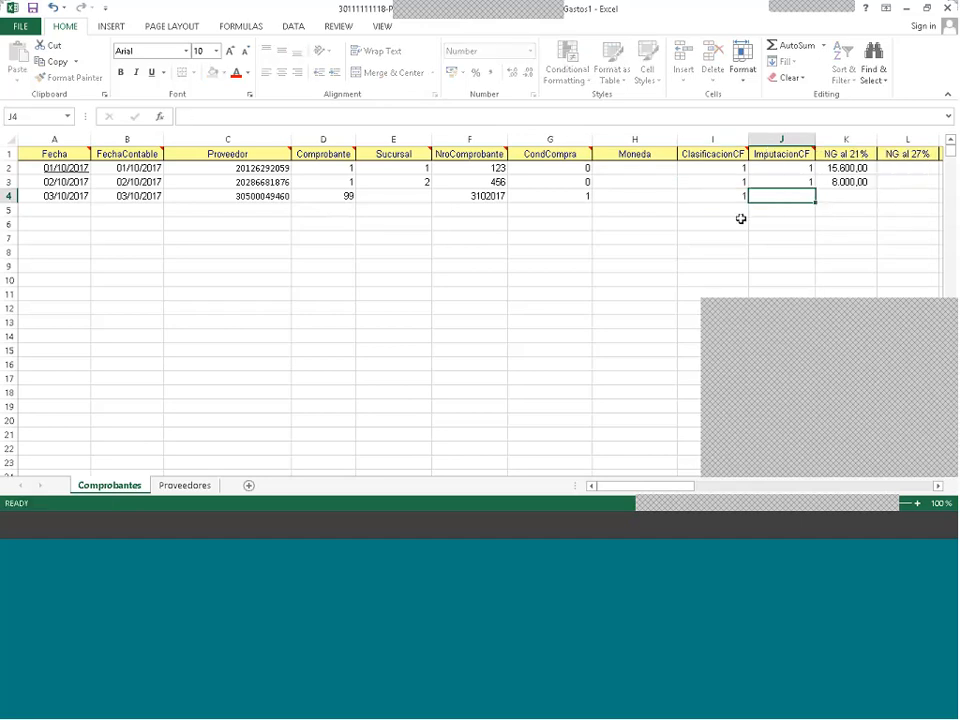
key("shift+Tab")
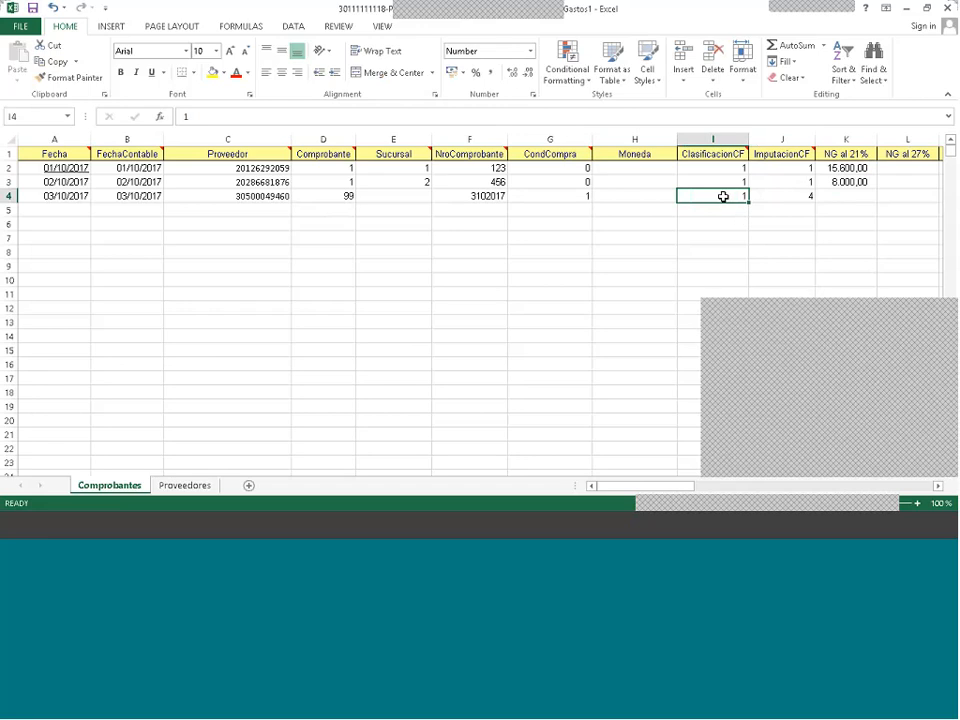
right_click(725, 200)
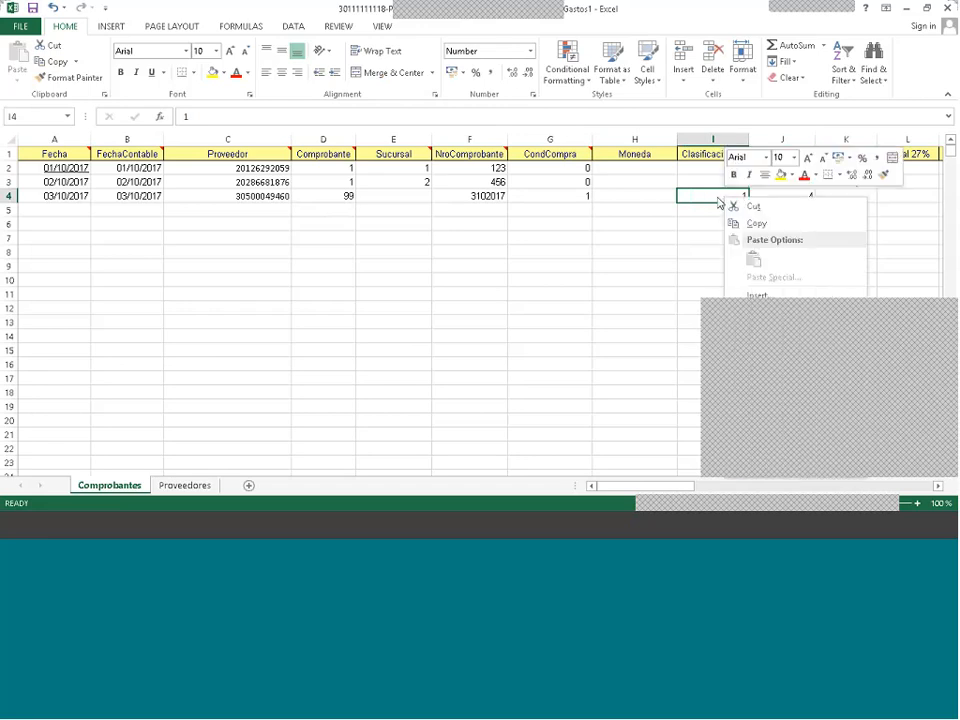
left_click(713, 195)
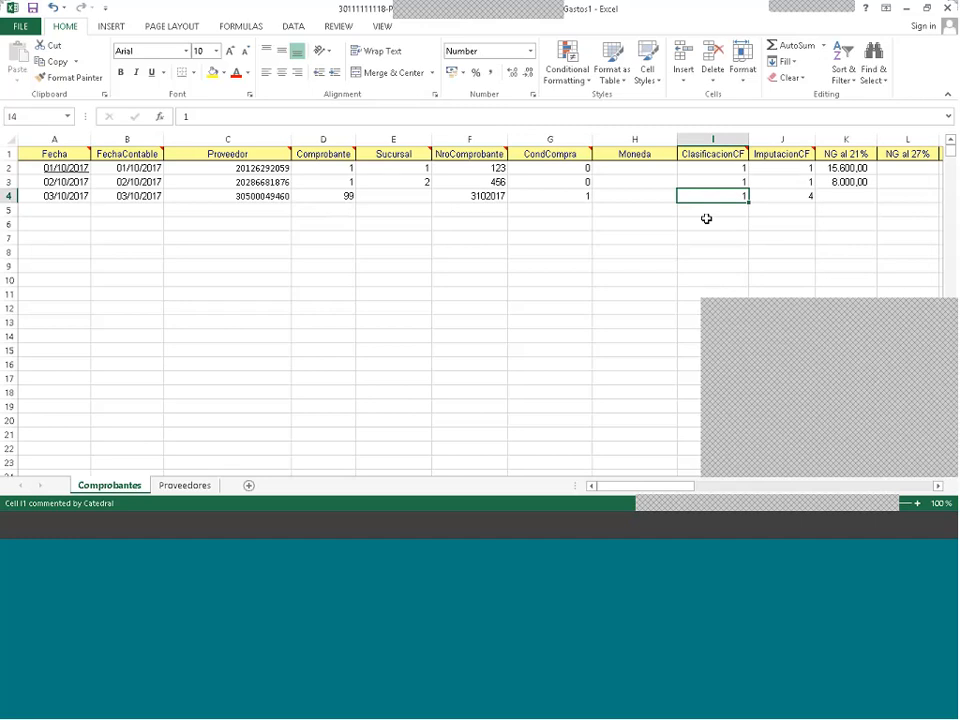
type("3")
key("Up")
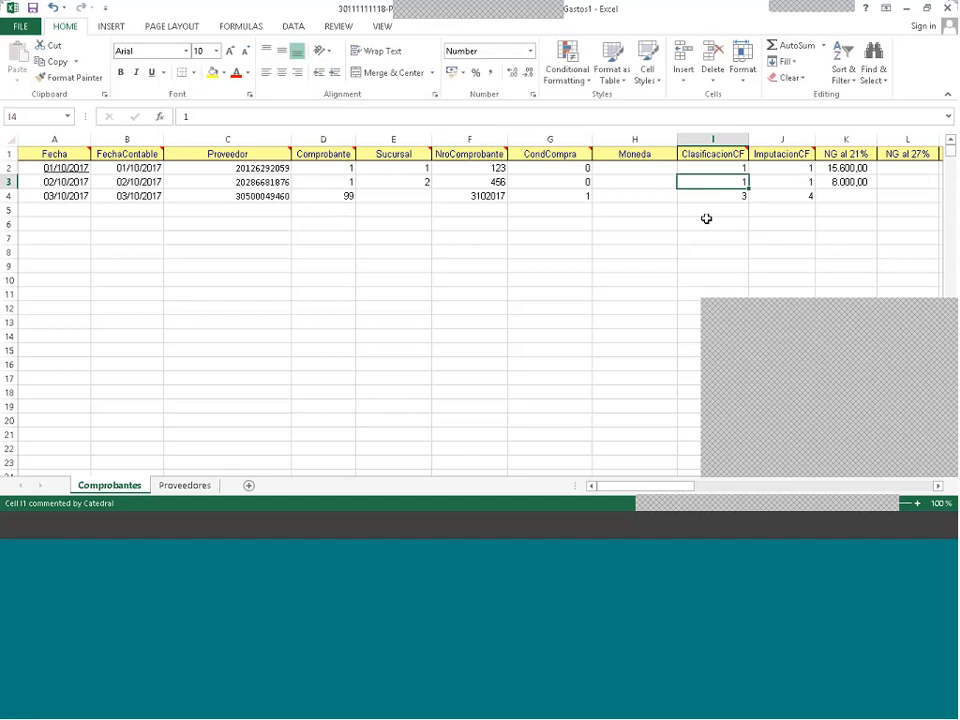
- Check the rent invoice in the Word exercise, and set ClasificacionCF in row 3 of the Excel sheet to 2
left_click(196, 532)
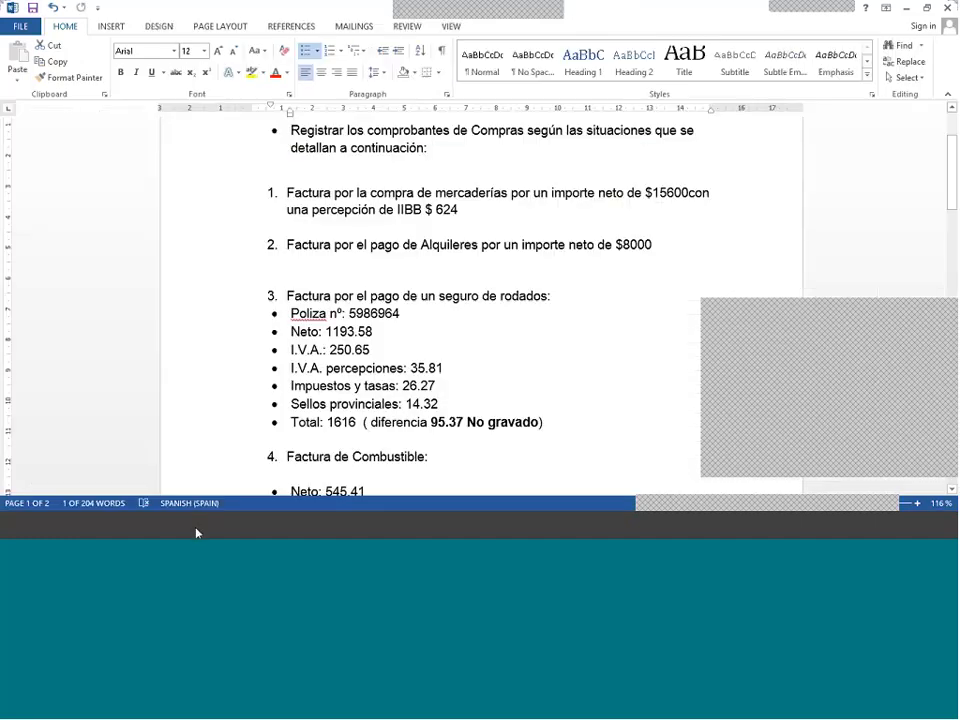
left_click(196, 532)
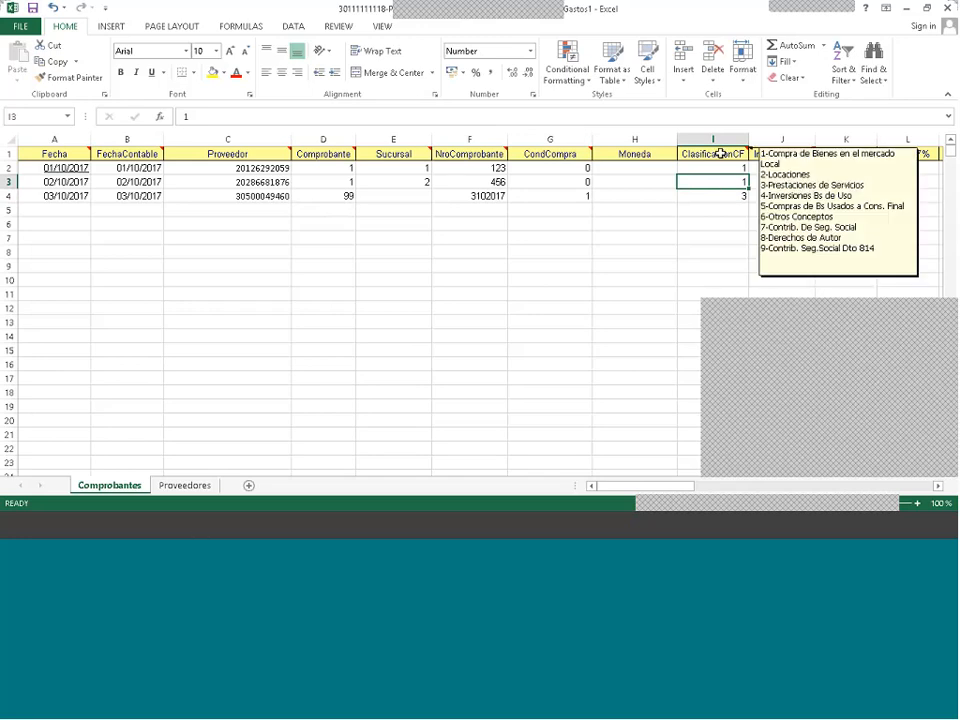
type("2")
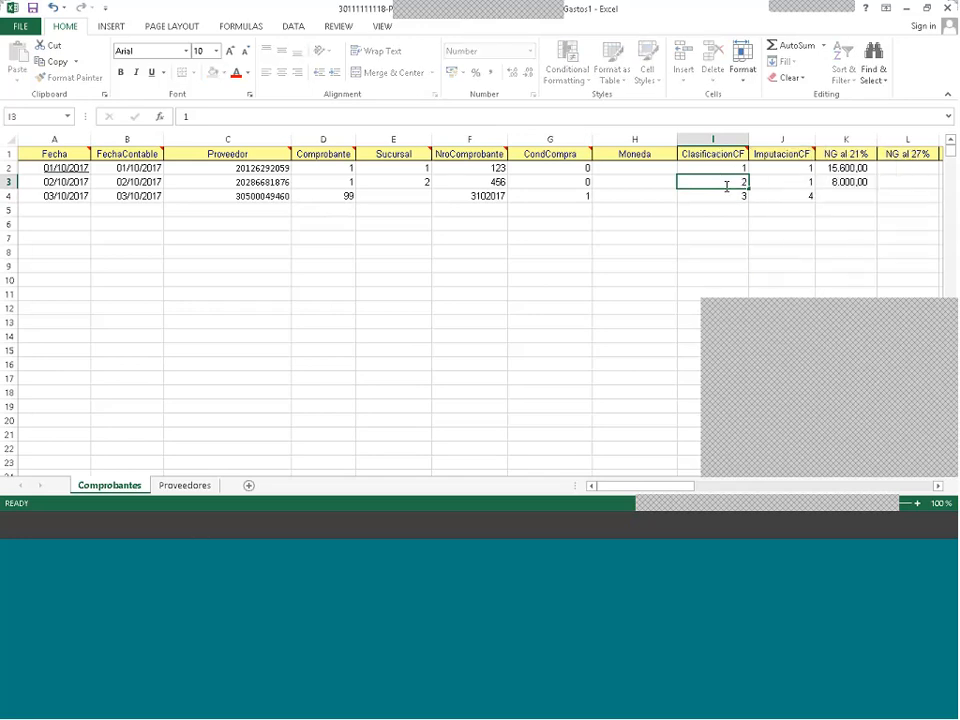
key("Return")
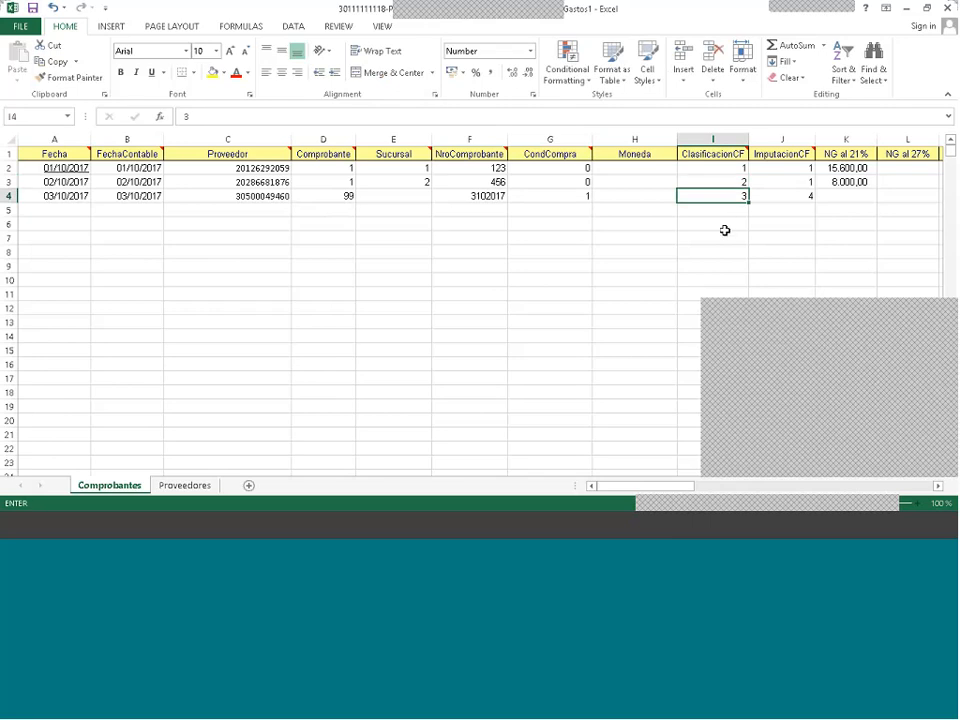
left_click(713, 182)
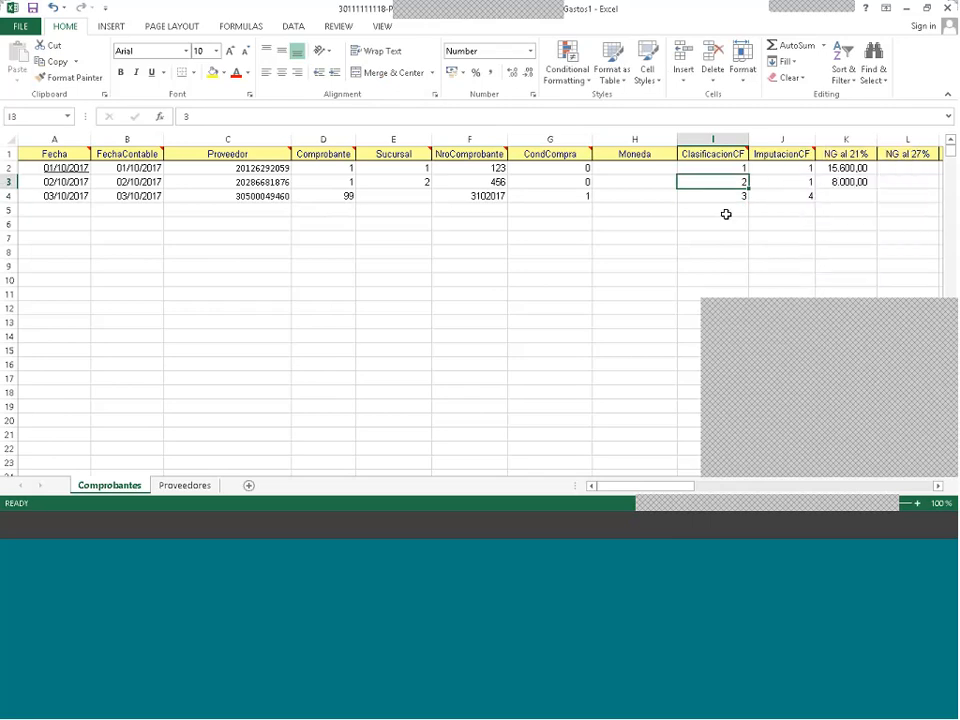
key("Down")
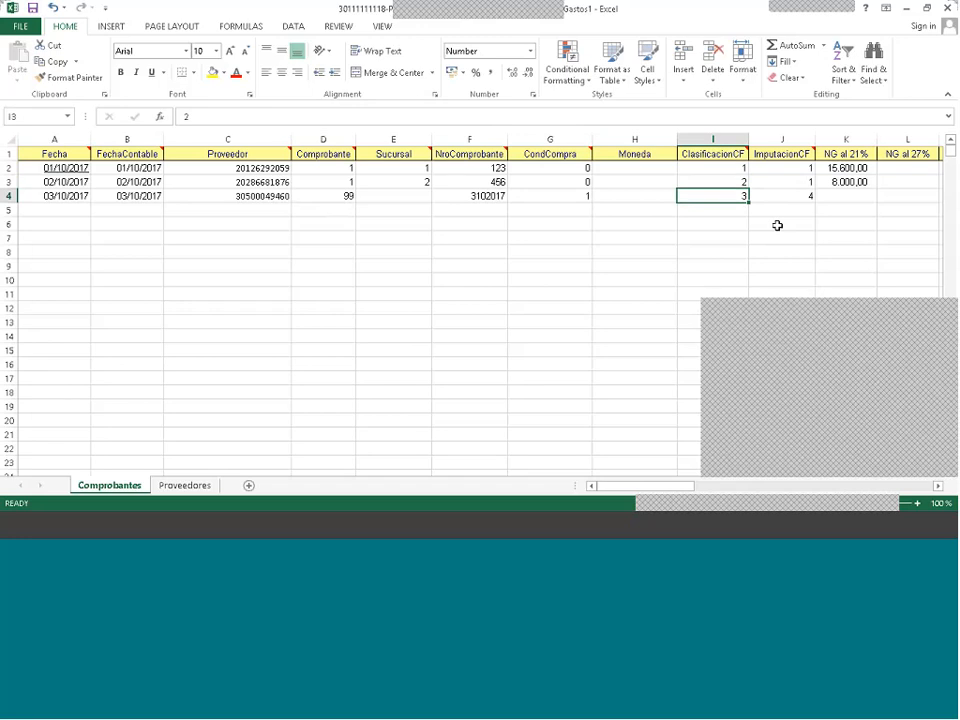
- Look up the vehicle insurance invoice's Neto in the Word exercise and enter 1193,58 as NG al 21% in row 4 of the Excel sheet
key("Right")
key("Right")
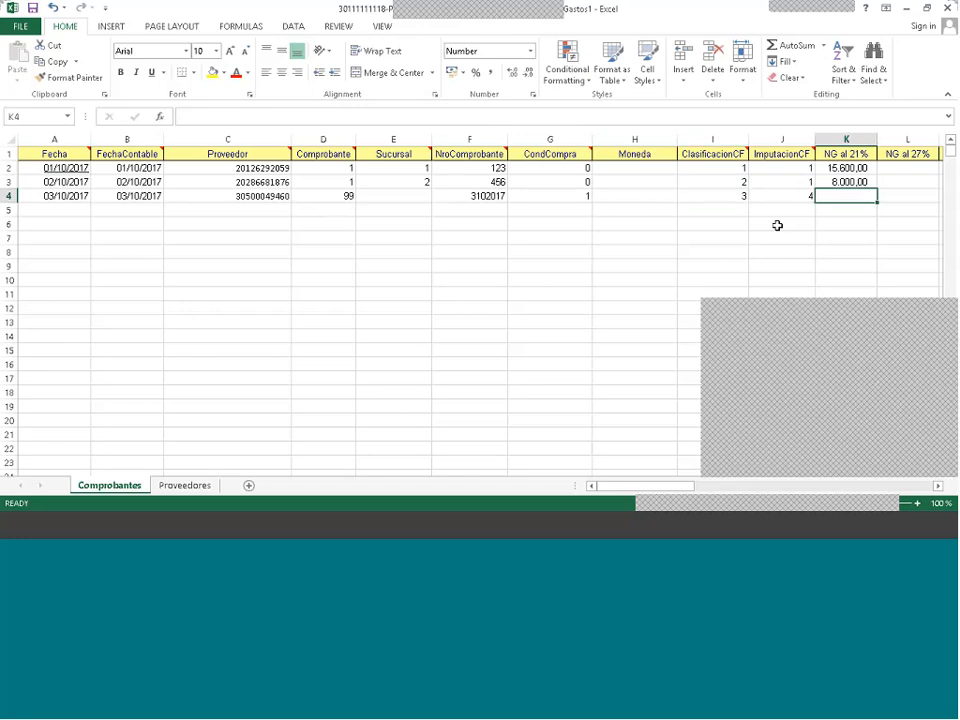
key("alt+Tab")
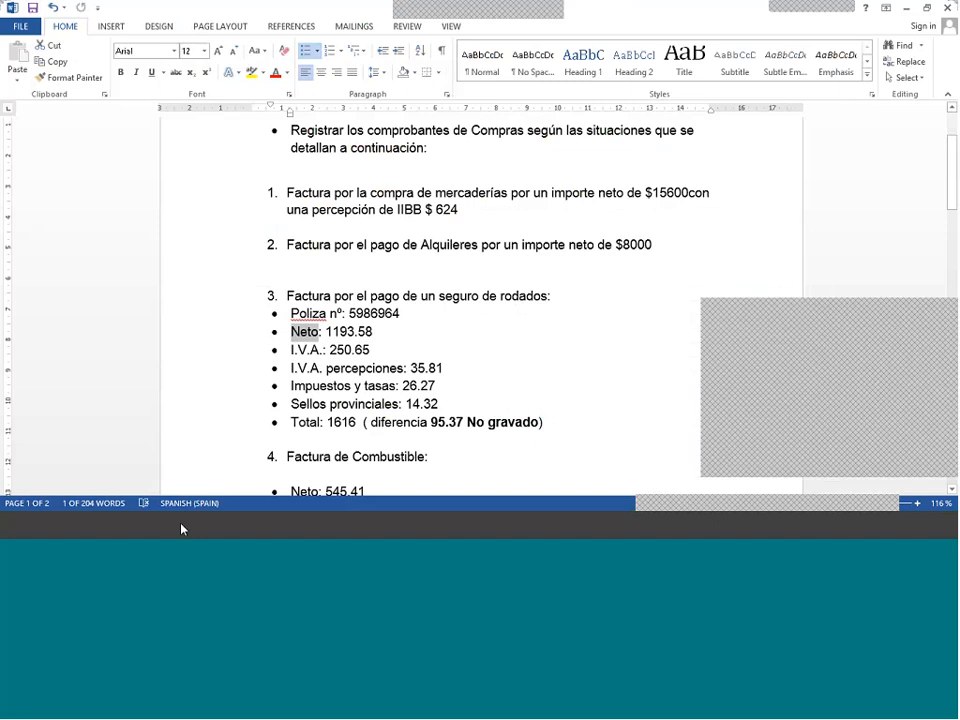
key("alt+Tab")
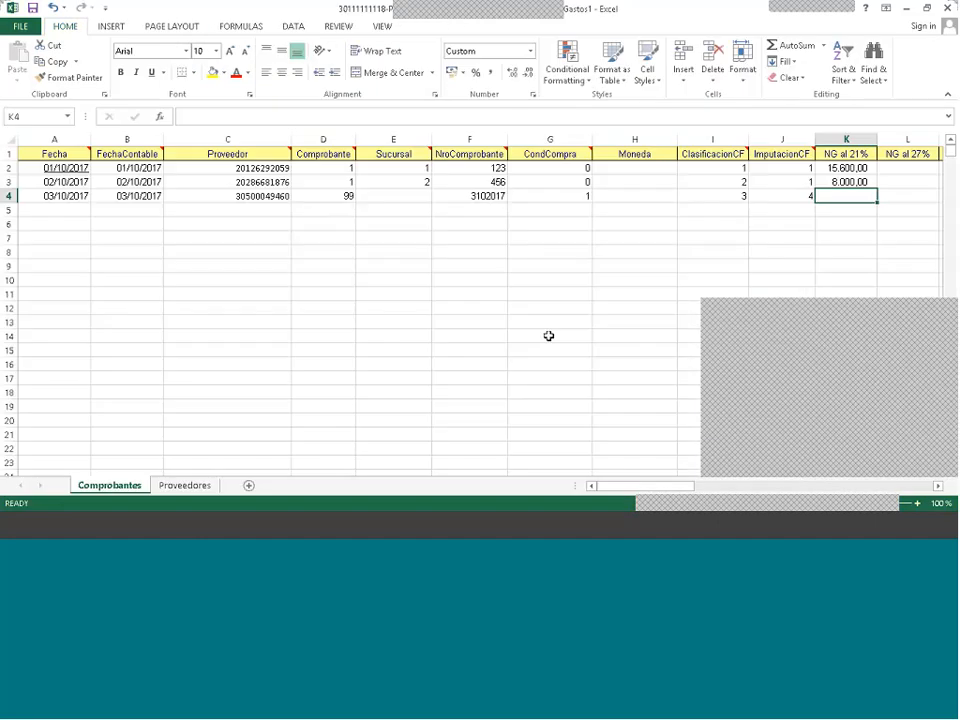
type("119")
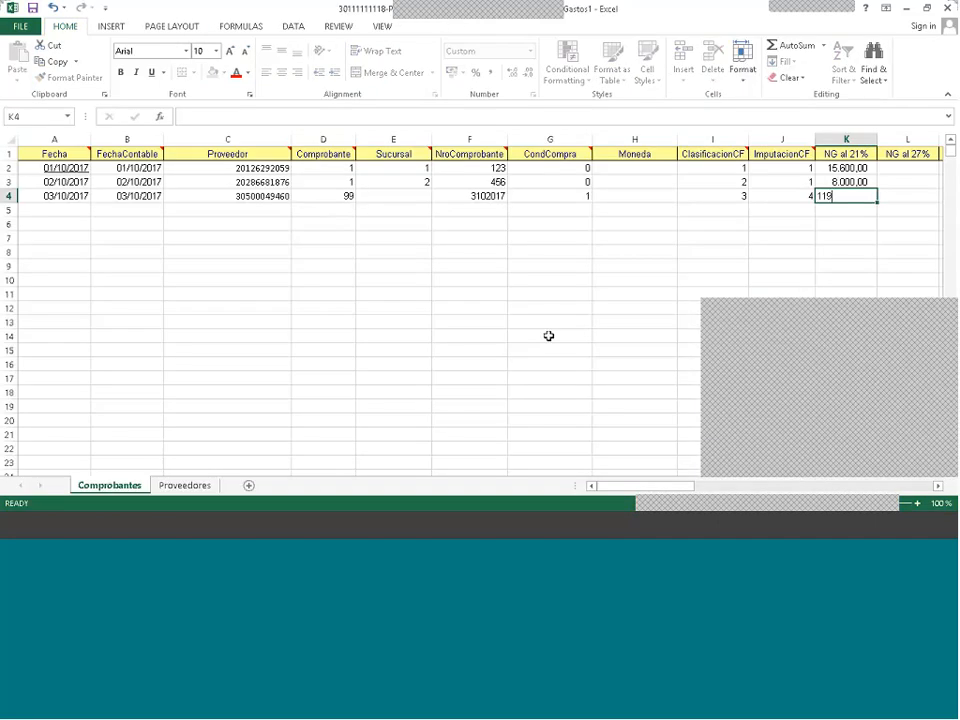
type("3,58")
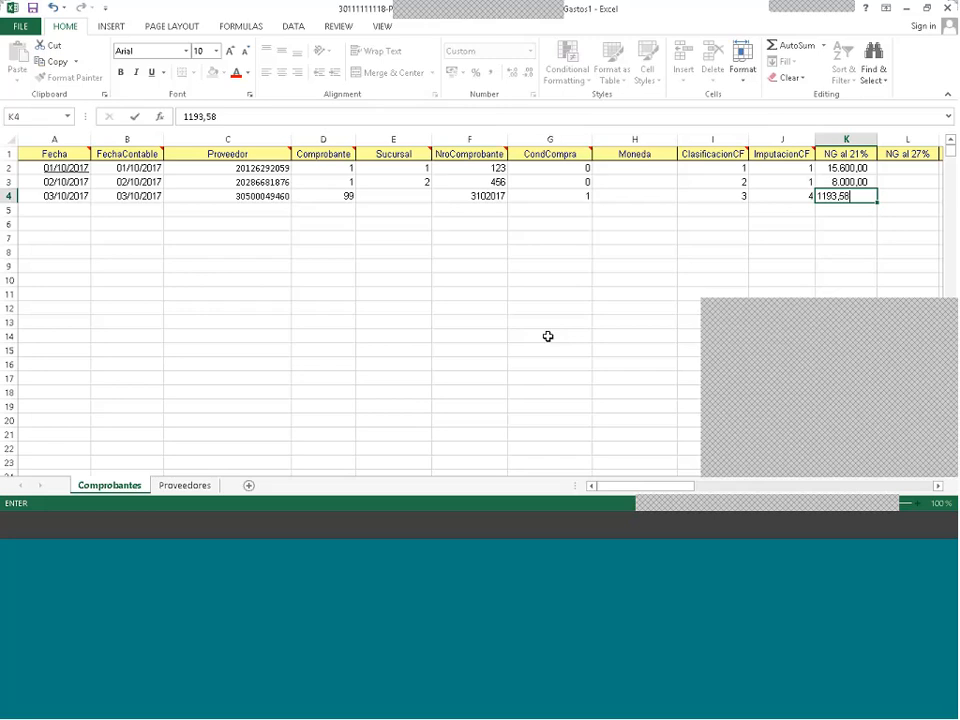
key("Tab")
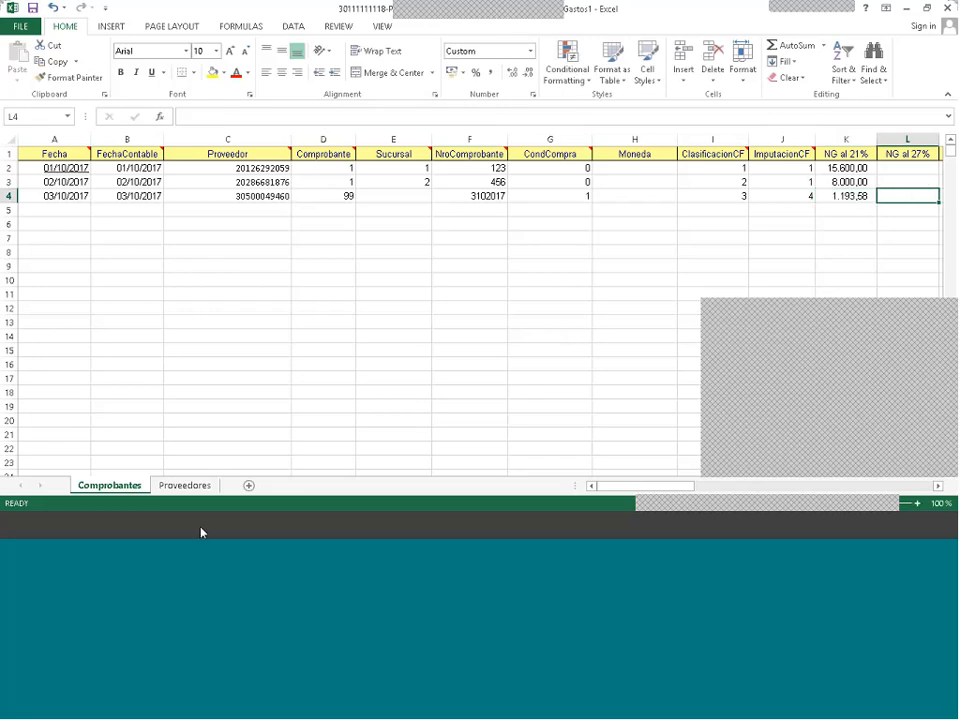
- Consult the insurance invoice's I.V.A. in Word and enter 250,65 as IVA al 21% in row 4 of the Excel sheet
left_click(201, 532)
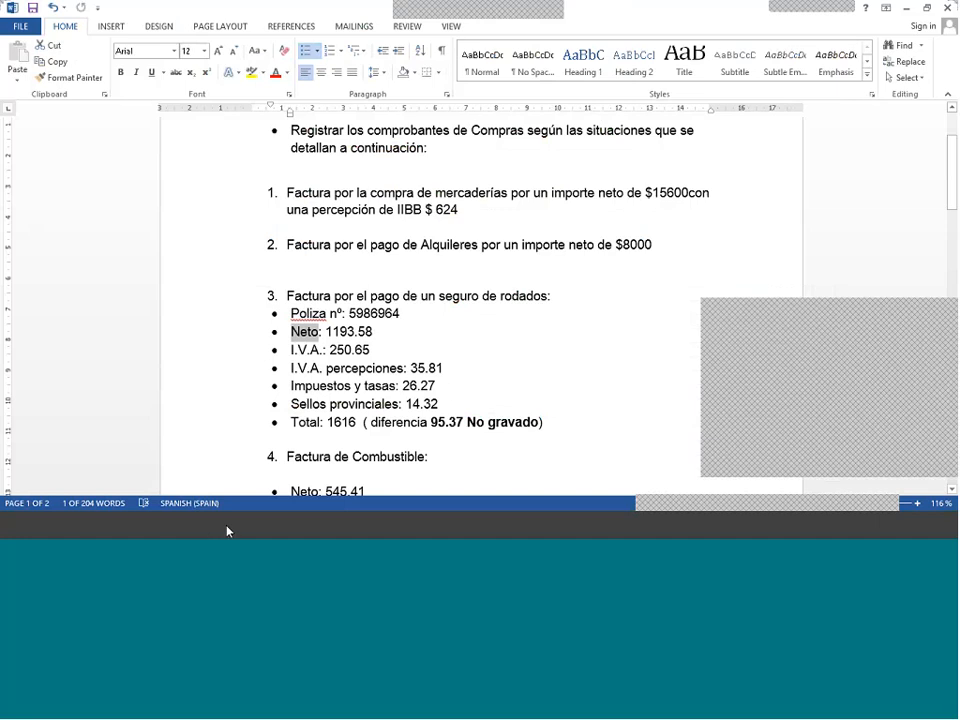
left_click(228, 532)
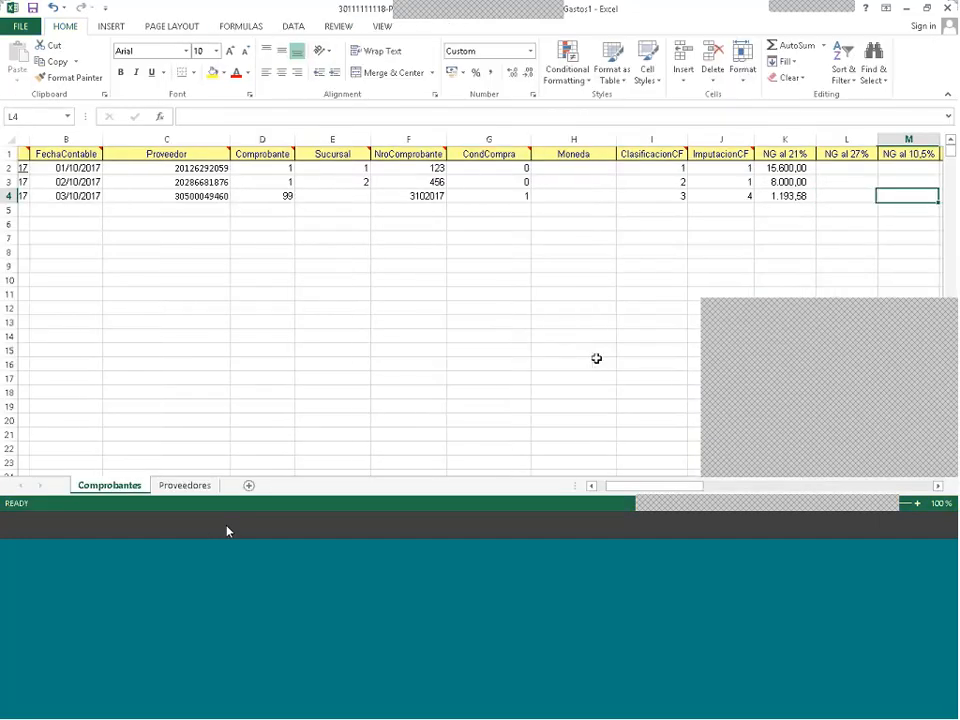
key("Right")
key("Right")
key("Right")
type("2")
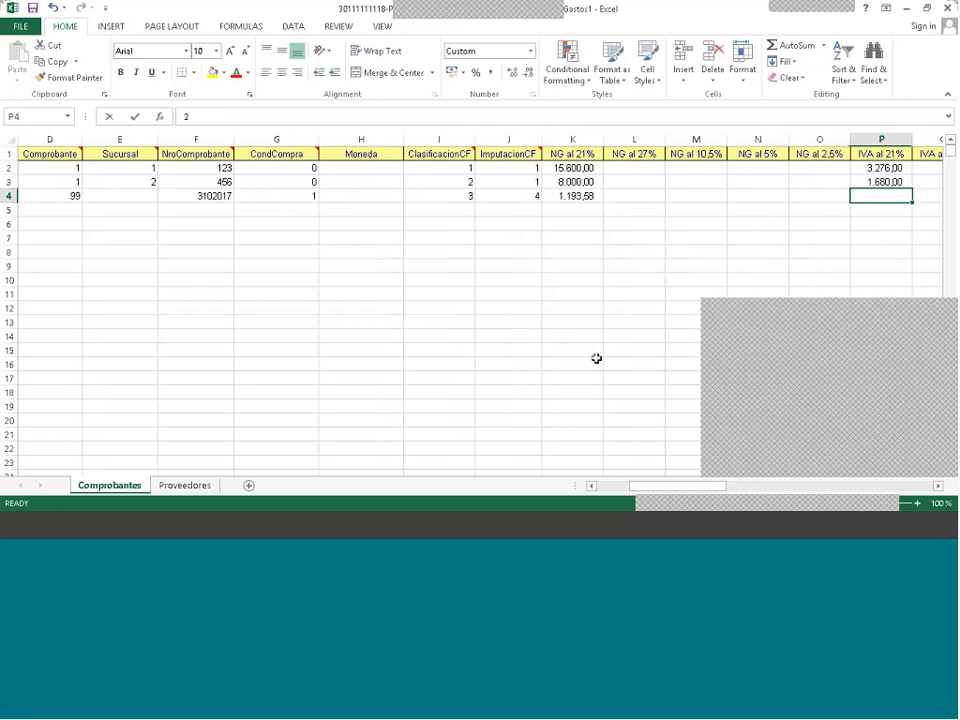
type("50,65")
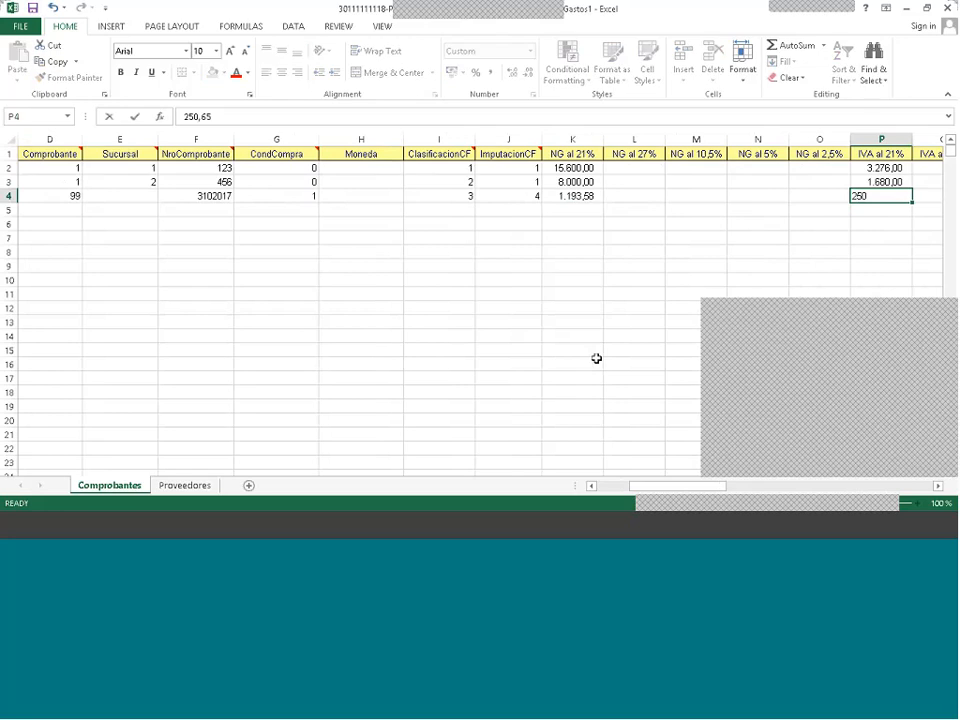
key("Right")
key("Right")
key("Right")
key("Right")
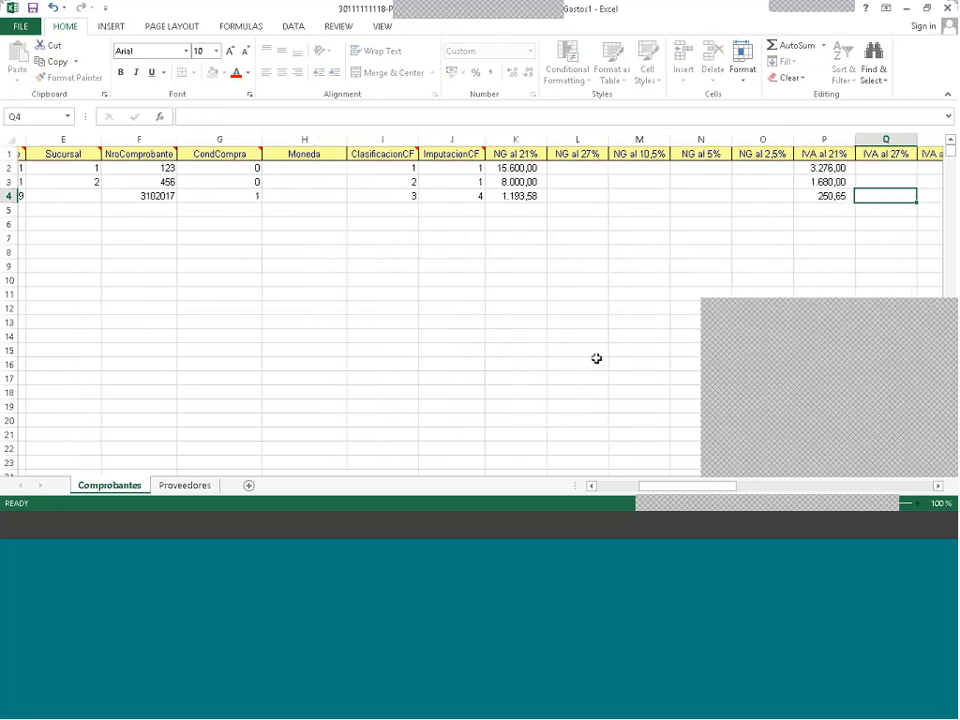
- Look up the insurance invoice's I.V.A. percepciones in Word and enter 35,81 as PercepcionesIVA in row 4 of the Excel sheet
key("alt+Tab")
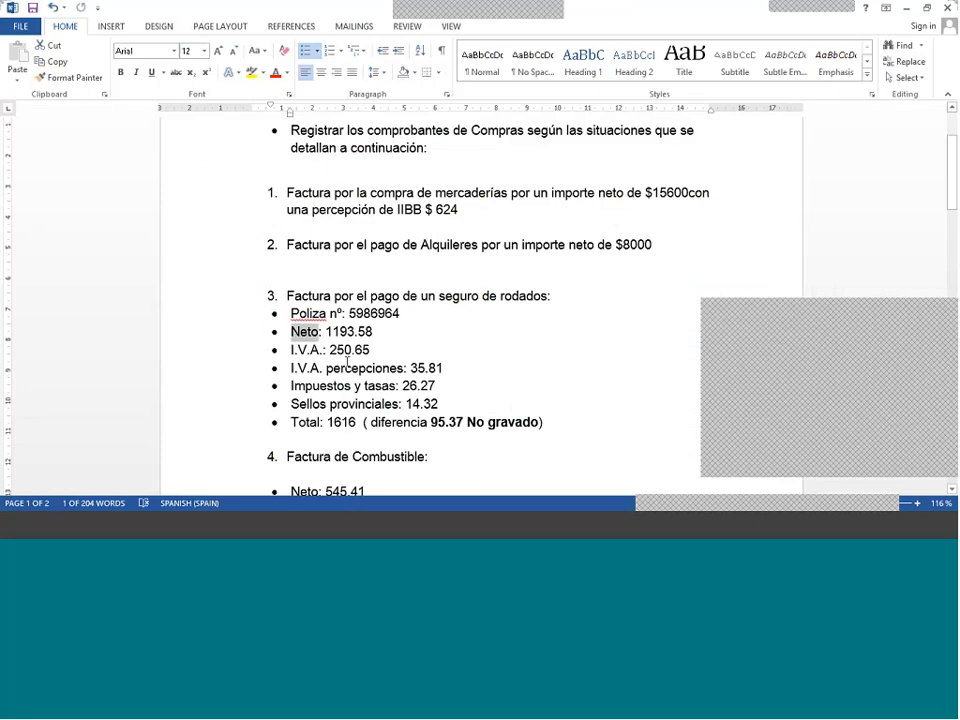
left_click_drag(291, 368, 410, 368)
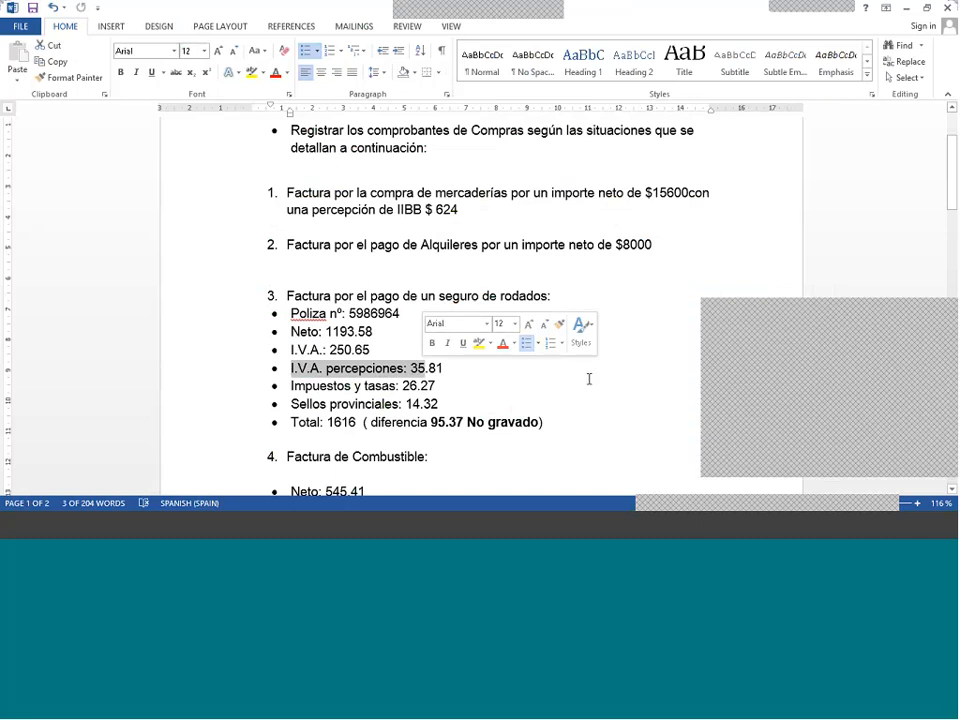
key("alt+Tab")
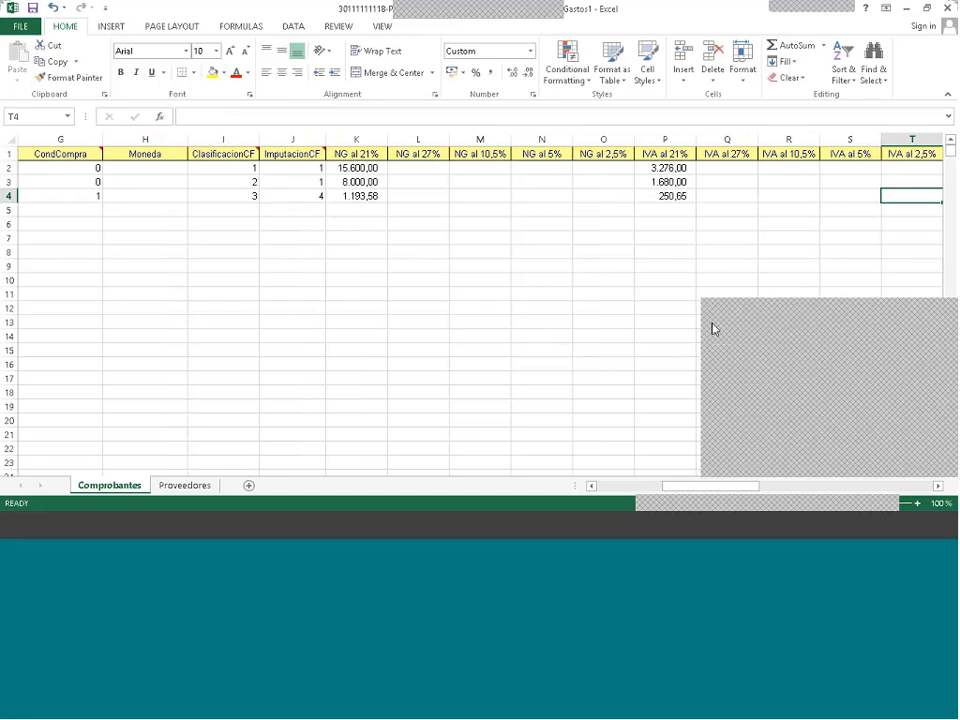
key("Right")
key("Right")
key("Right")
key("Right")
key("Right")
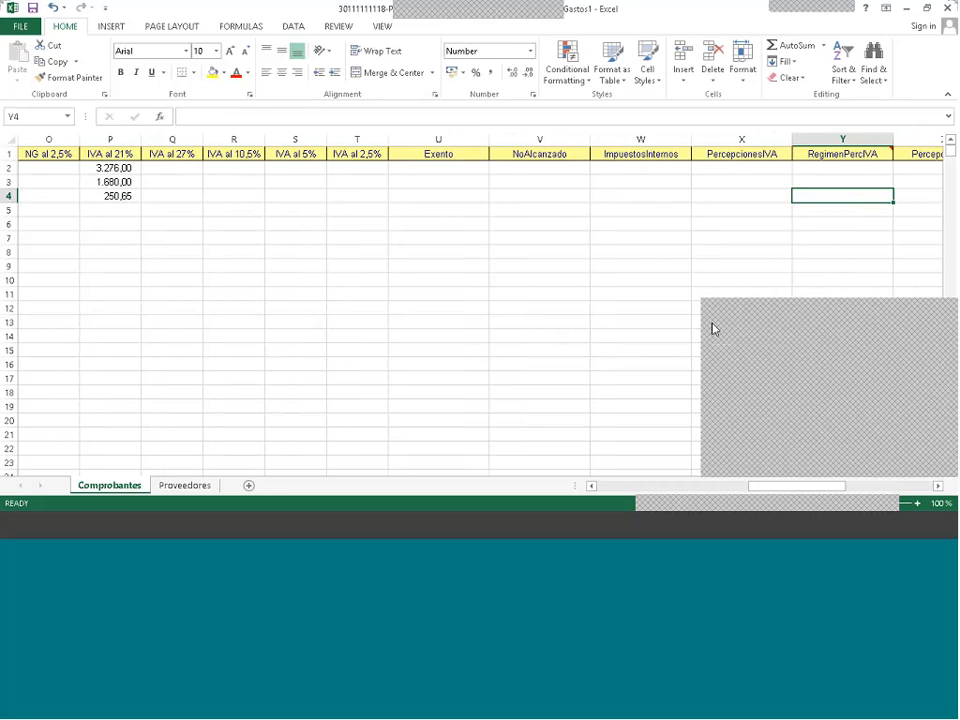
type("35")
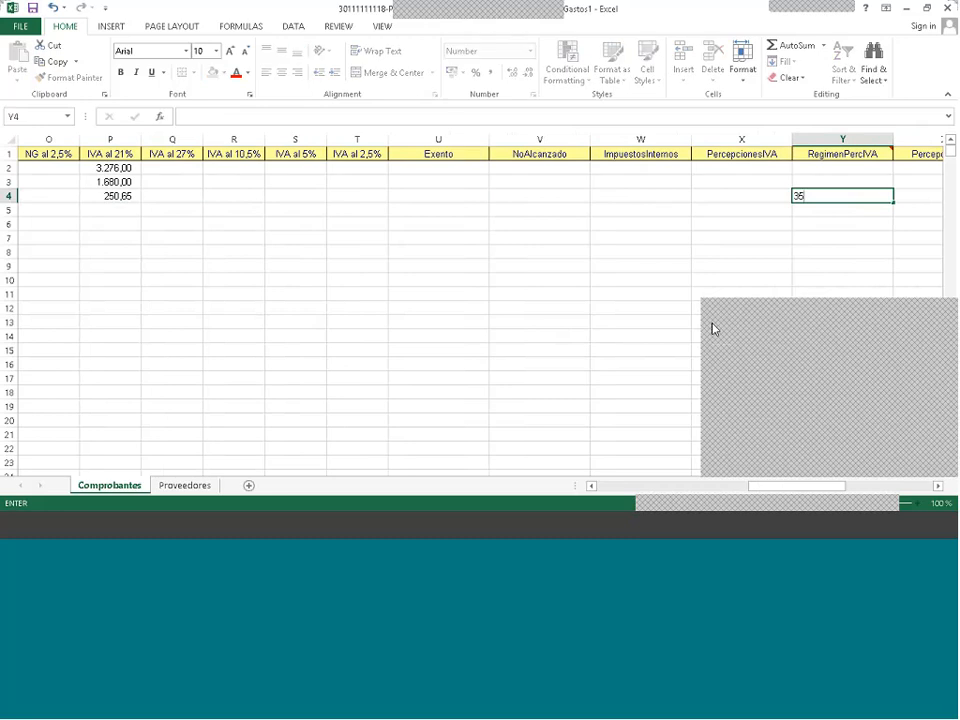
key("Escape")
key("Left")
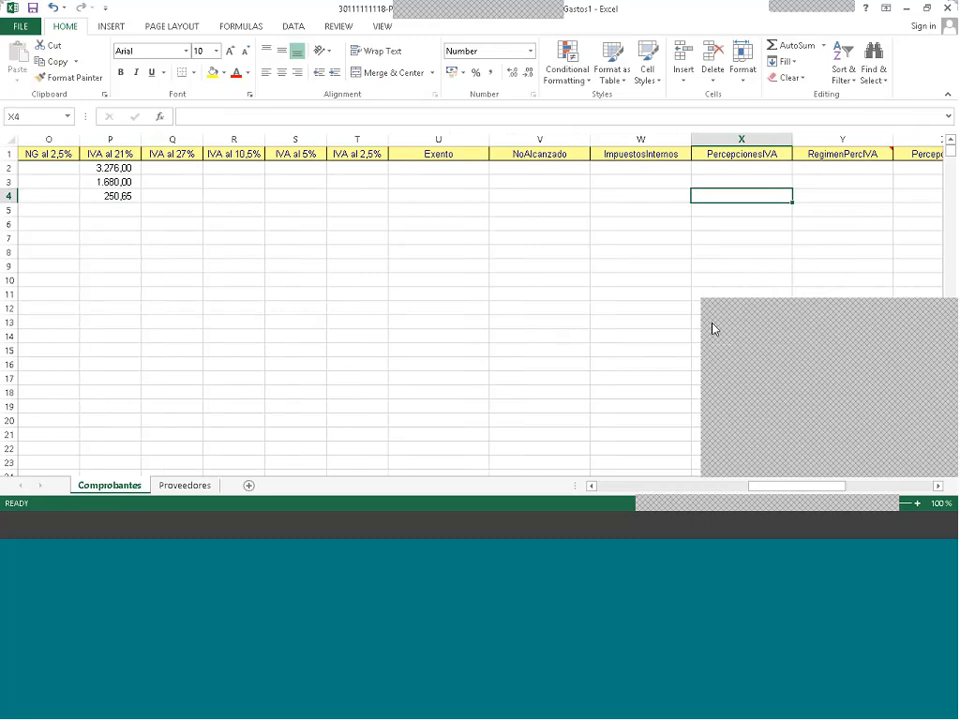
type("35,81")
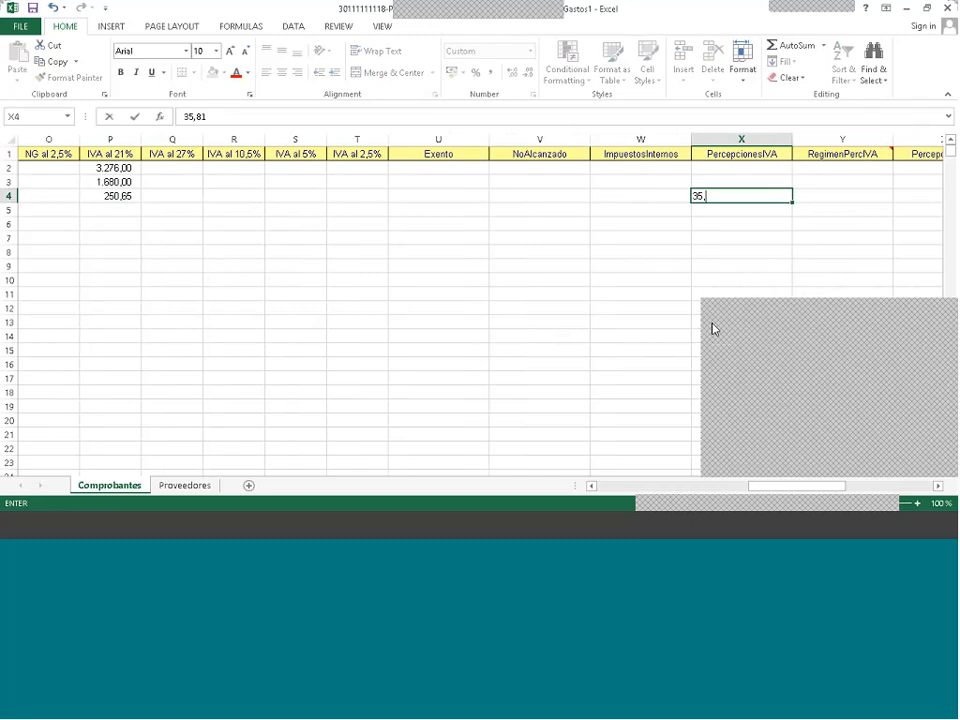
key("Tab")
key("Left")
key("Right")
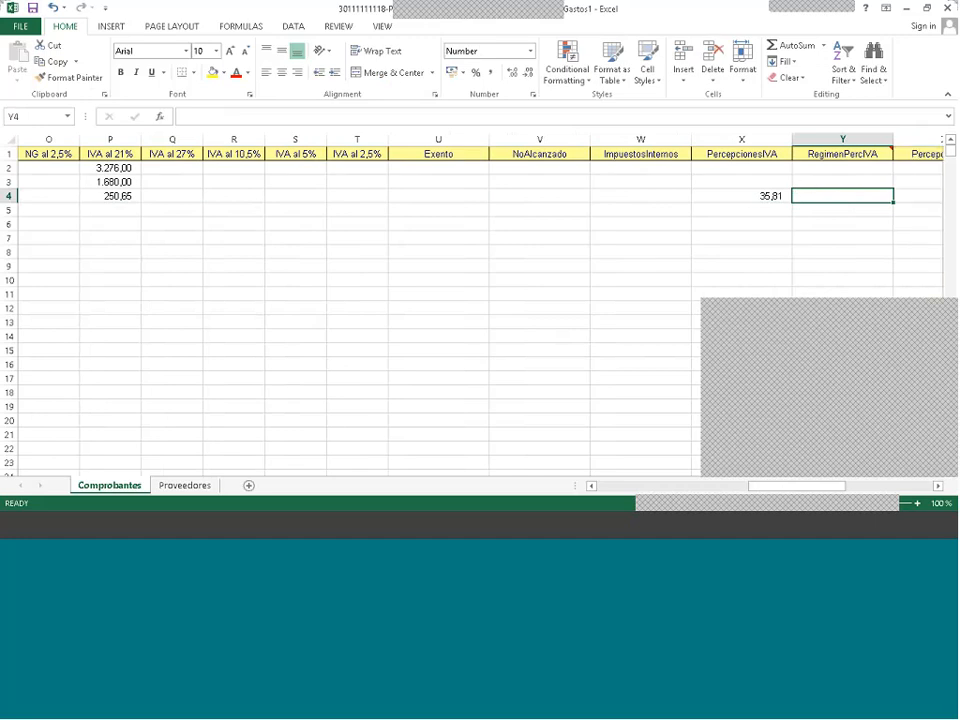
- Consult the RegimenPercIVA header comment, enter 493 as RegimenPercIVA in row 4, and go to that row's PercepcionesIB cell
left_click_drag(769, 491, 806, 486)
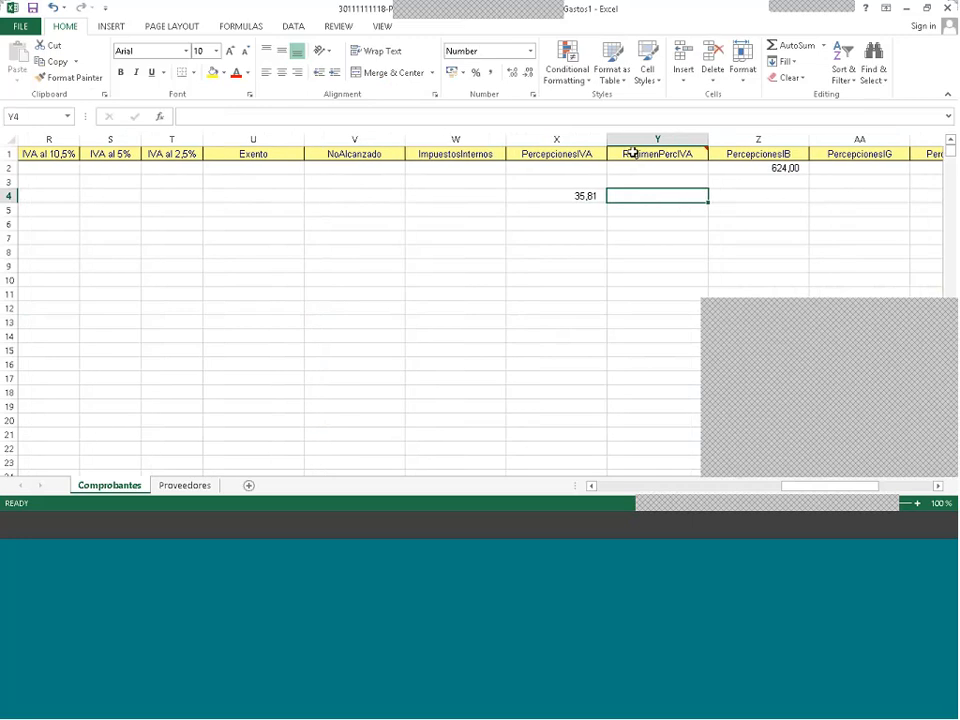
mouse_move(633, 152)
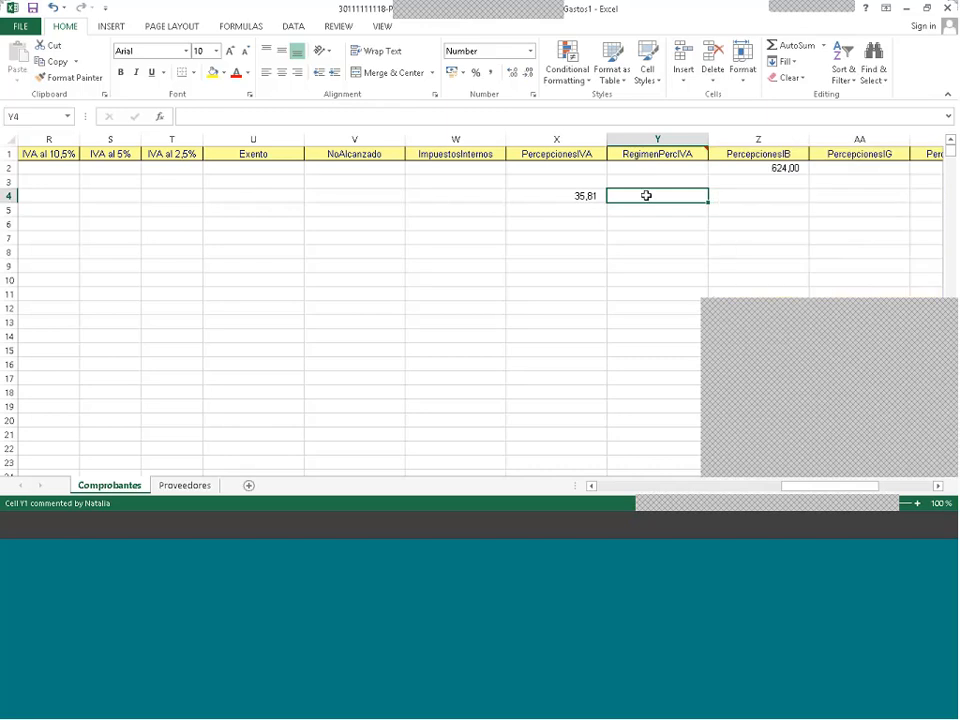
left_click(646, 195)
type("49")
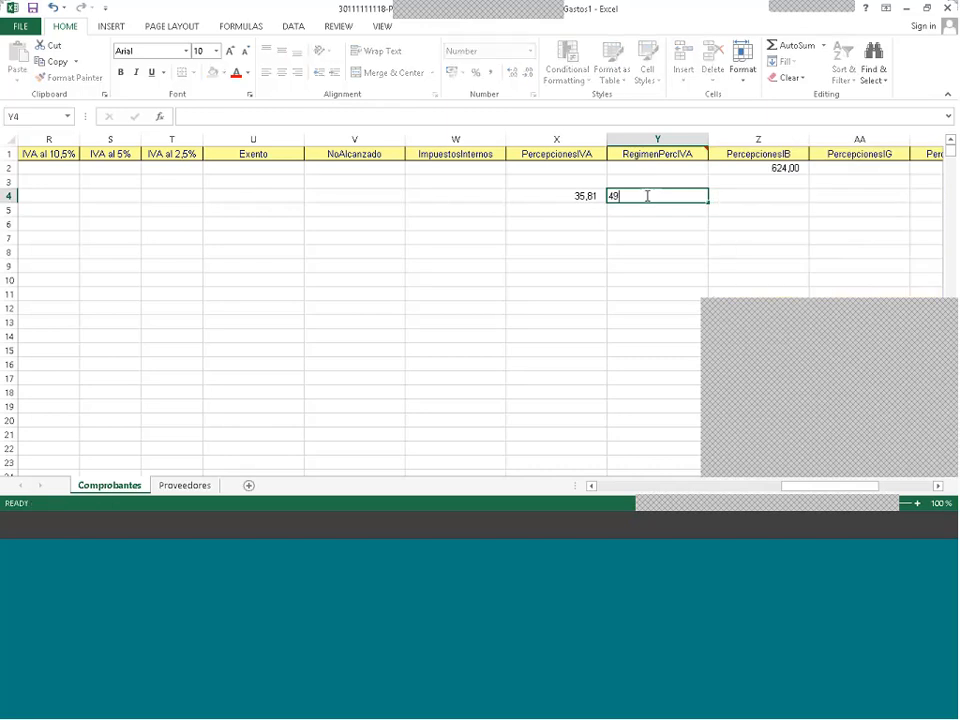
type("3")
key("Return")
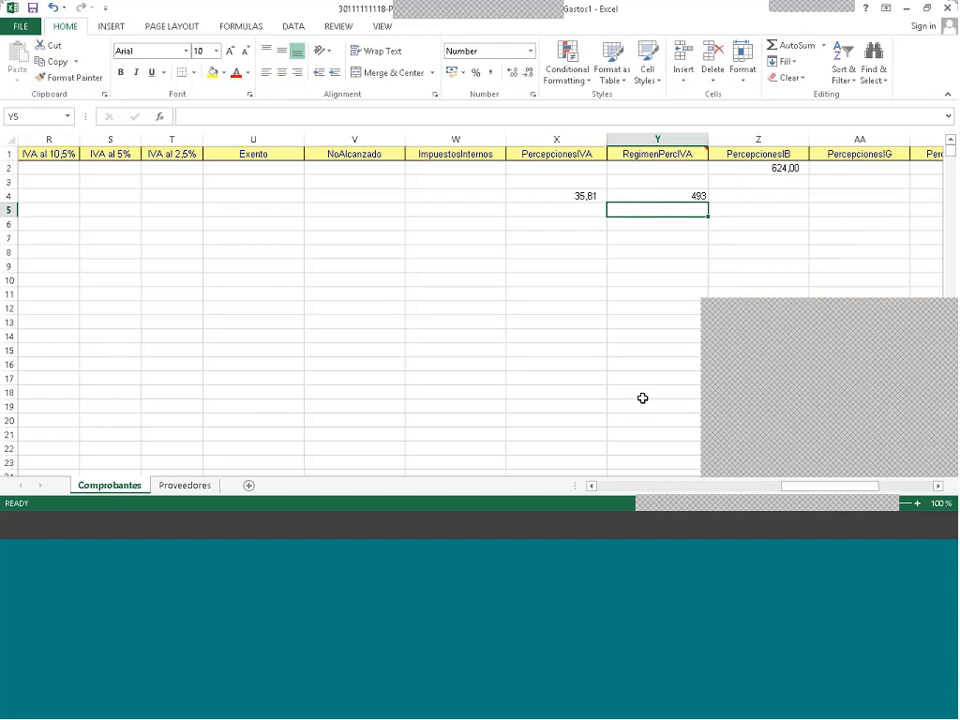
key("Up")
key("Right")
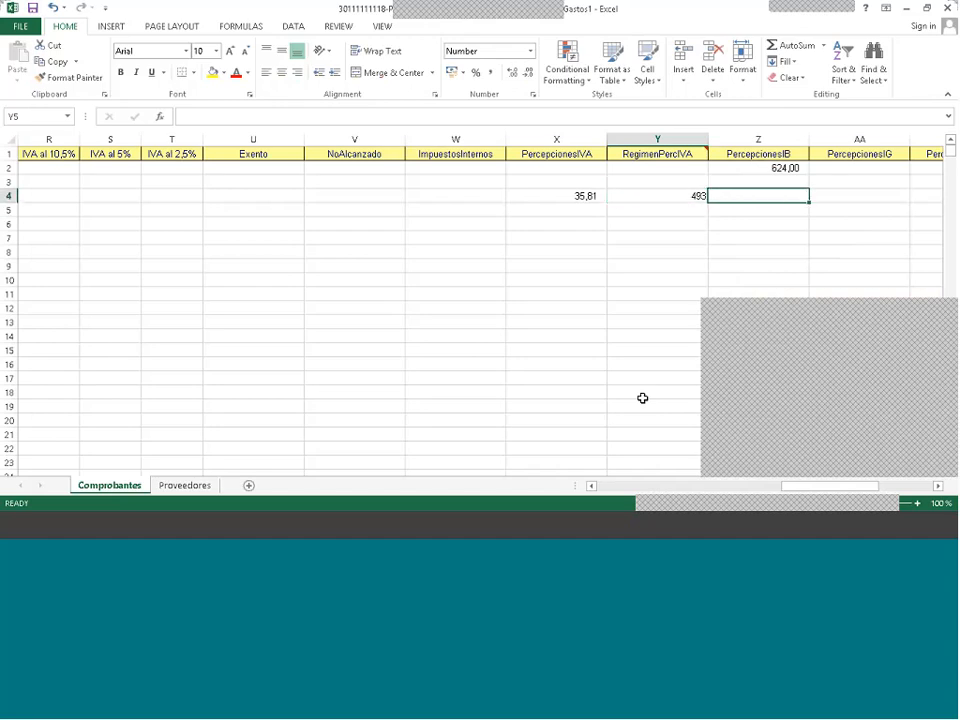
- Look up the insurance invoice's Impuestos y tasas in Word and enter 26,27 as ImpuestosInternos in row 4 of the Excel sheet
key("Up")
left_click(188, 527)
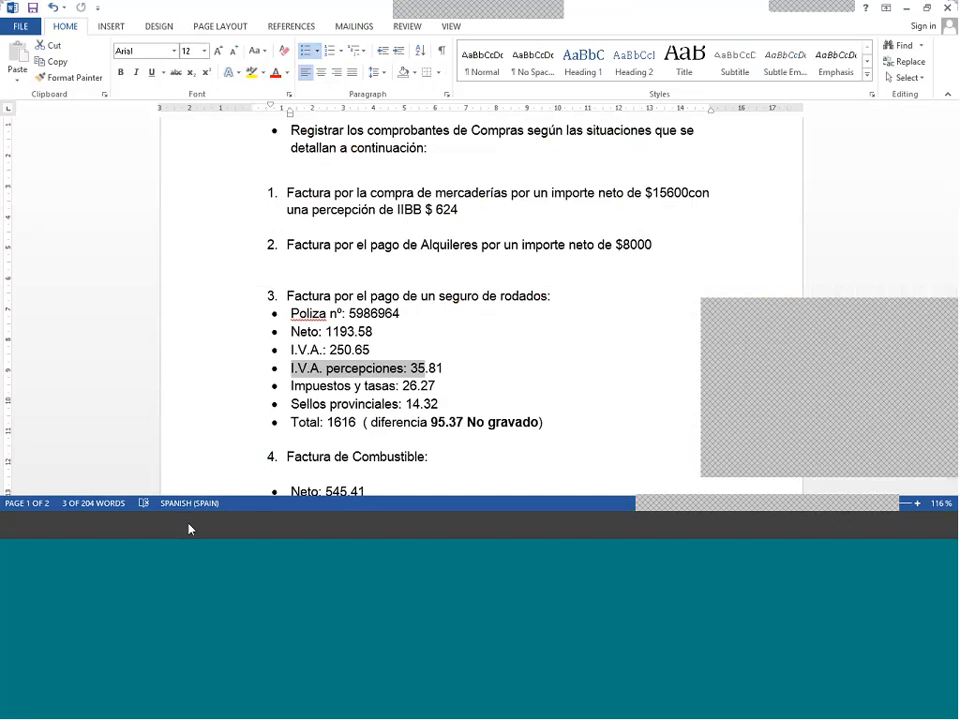
left_click(188, 527)
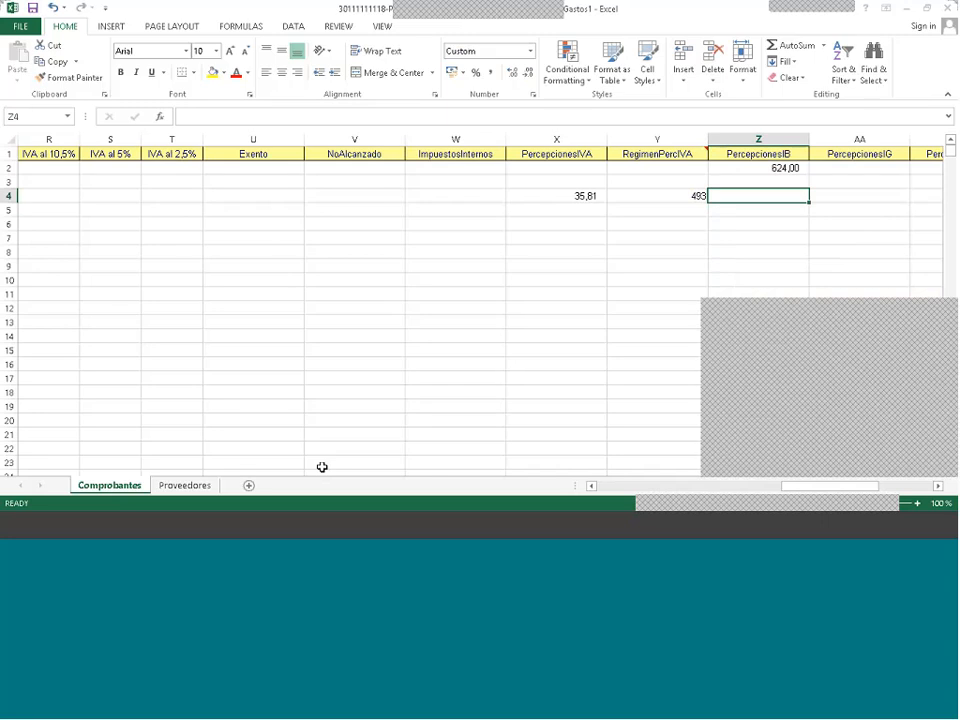
key("Left")
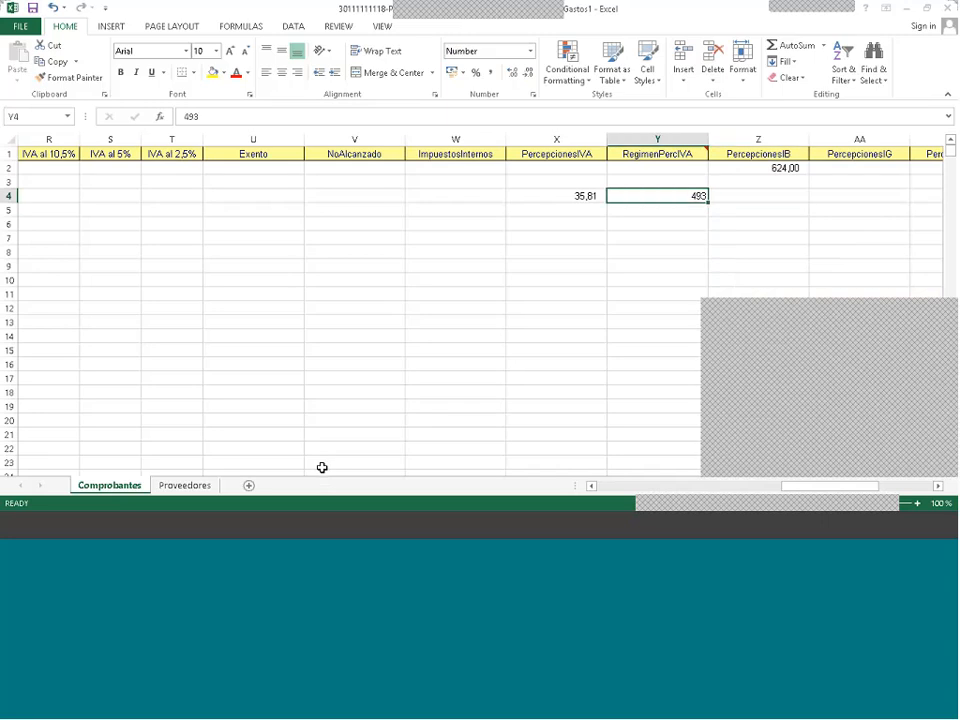
key("Left")
key("Left")
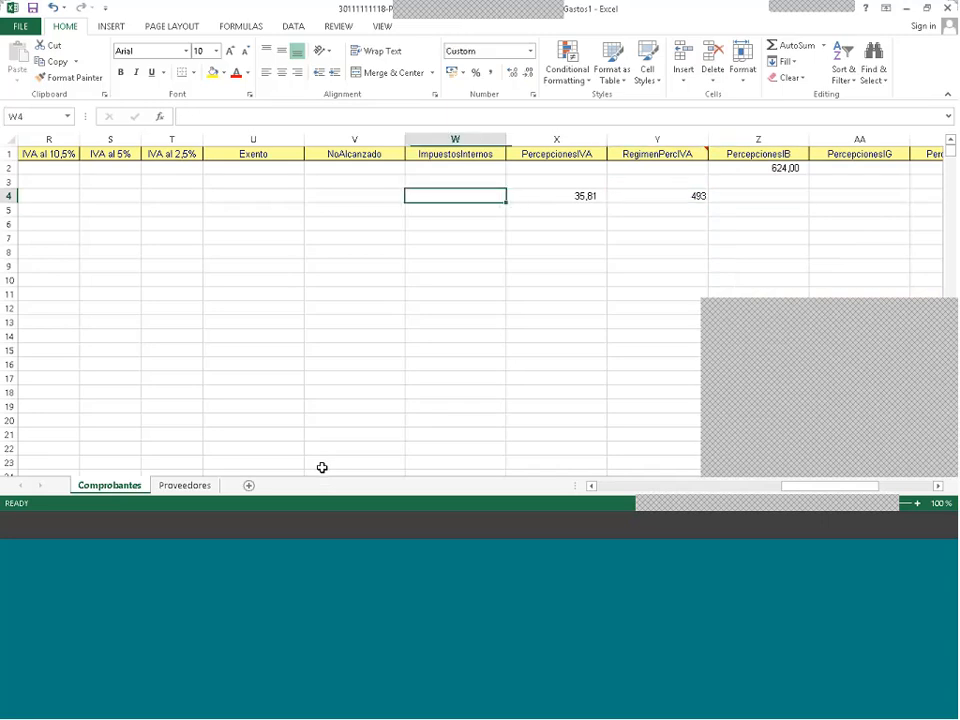
type("26,")
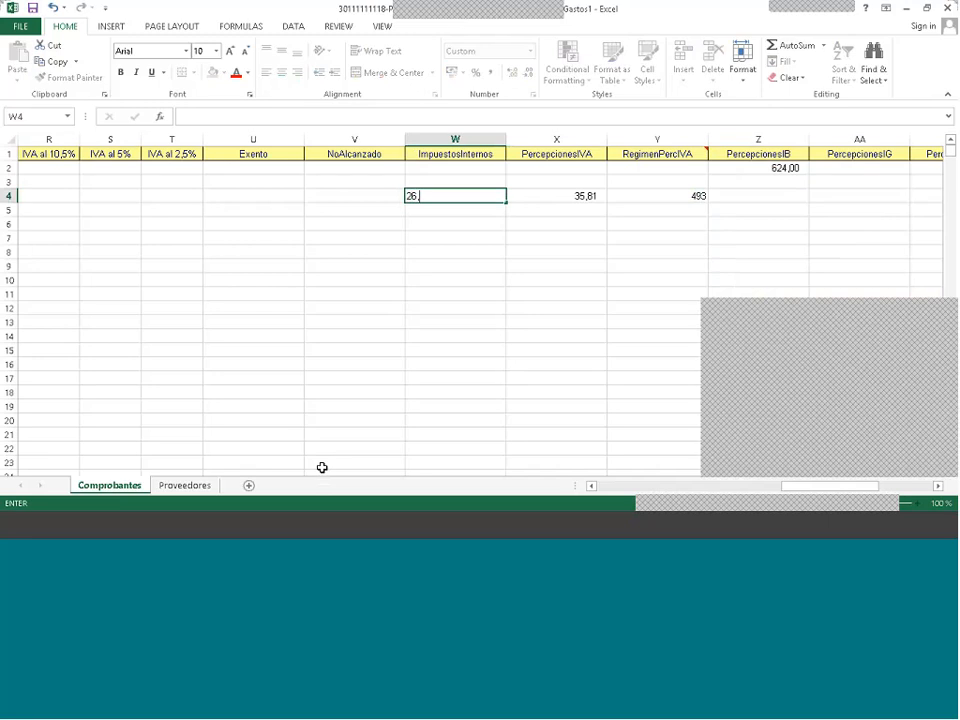
type("27")
left_click(267, 198)
- Review the Exento, NoAlcanzado and ImpuestosInternos columns in row 4 of the Comprobantes sheet
key("Right")
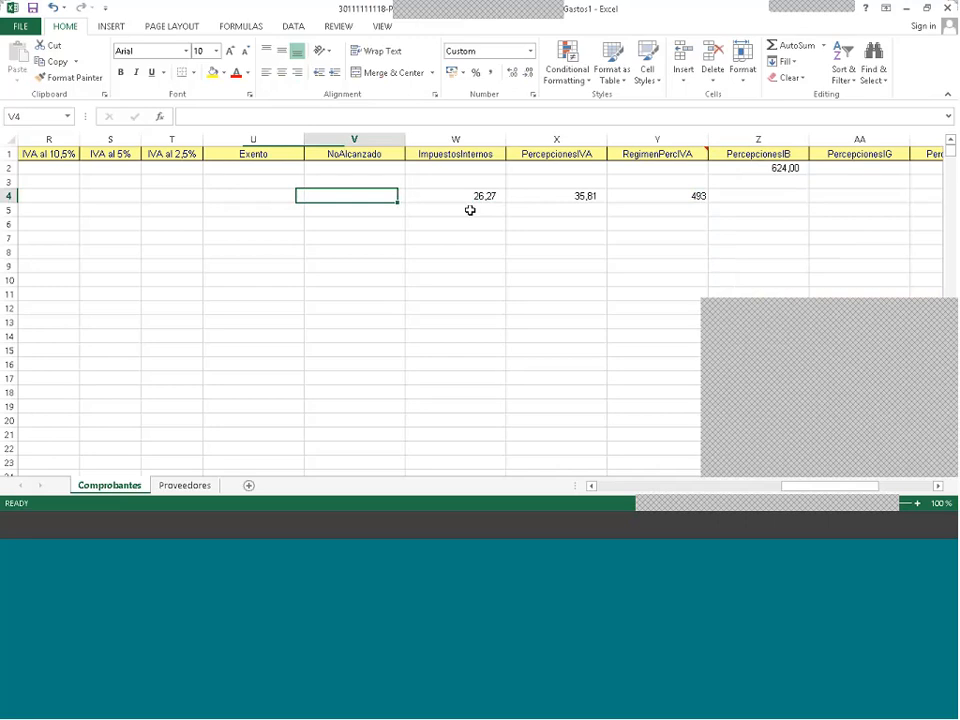
key("Right")
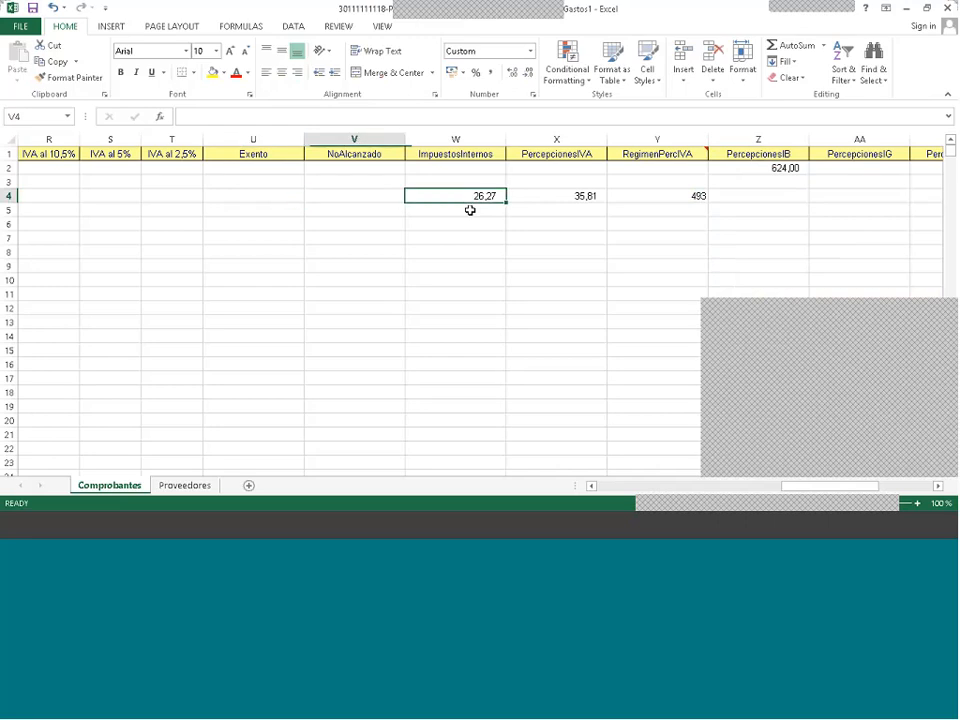
key("Right")
key("Left")
key("Left")
key("Left")
key("Right")
key("Right")
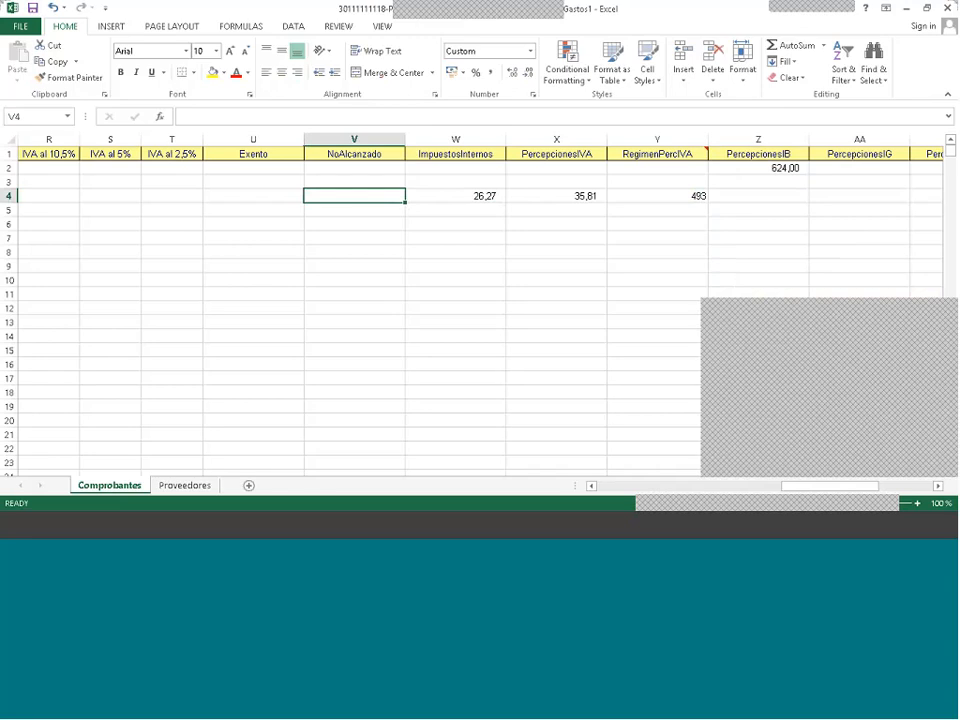
key("Left")
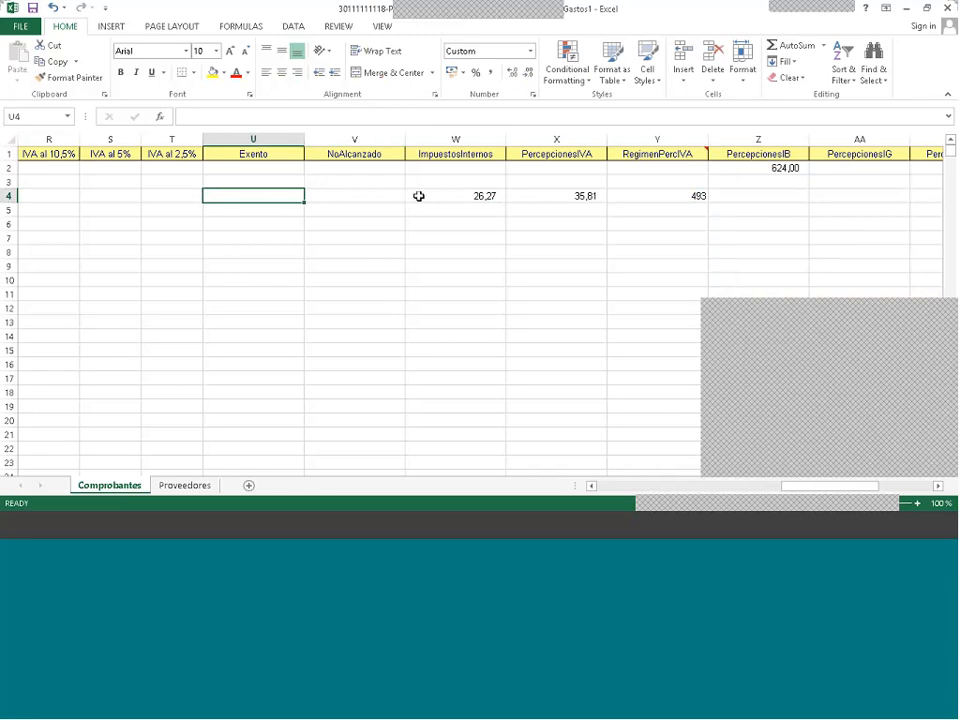
key("Right")
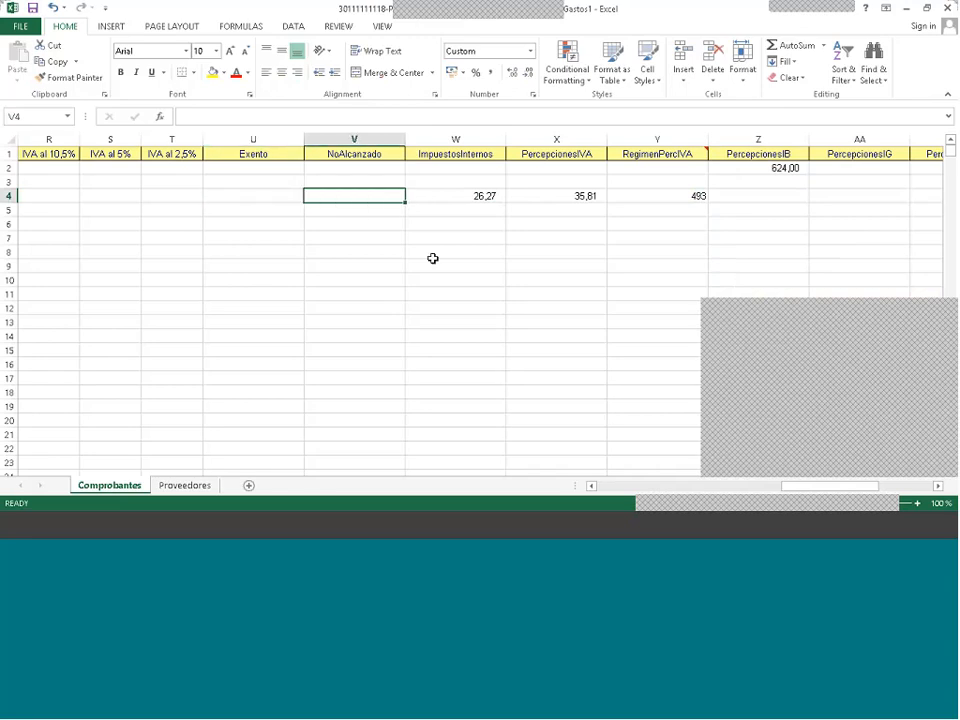
key("Right")
key("Right")
key("Left")
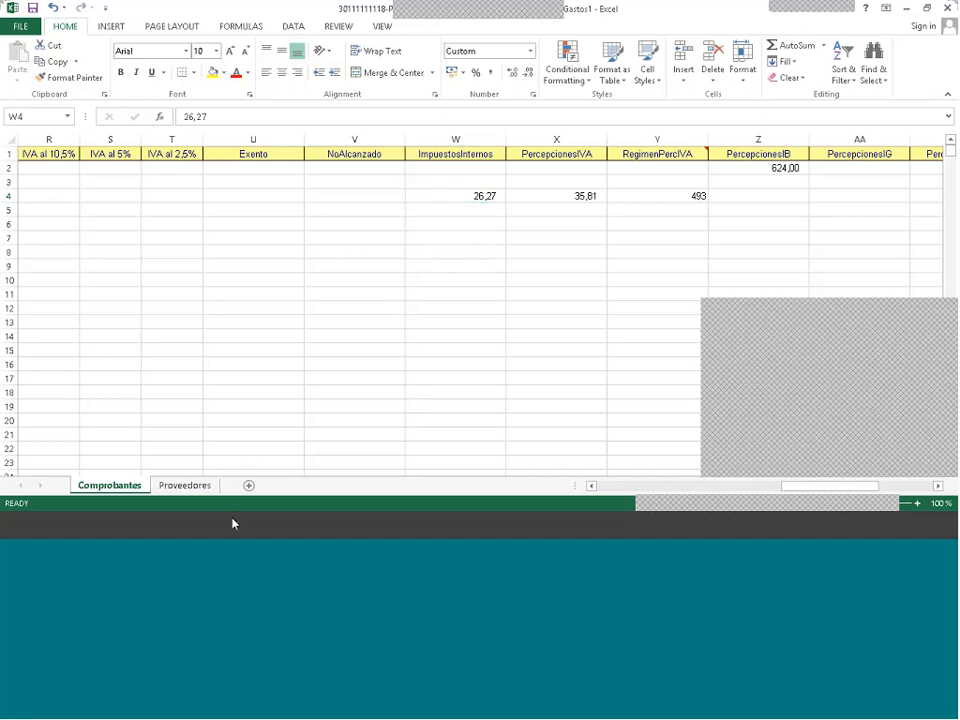
- Consult the insurance invoice's Sellos provinciales in Word and enter 14,32 as Exento in row 4 of the Excel sheet
key("alt+Tab")
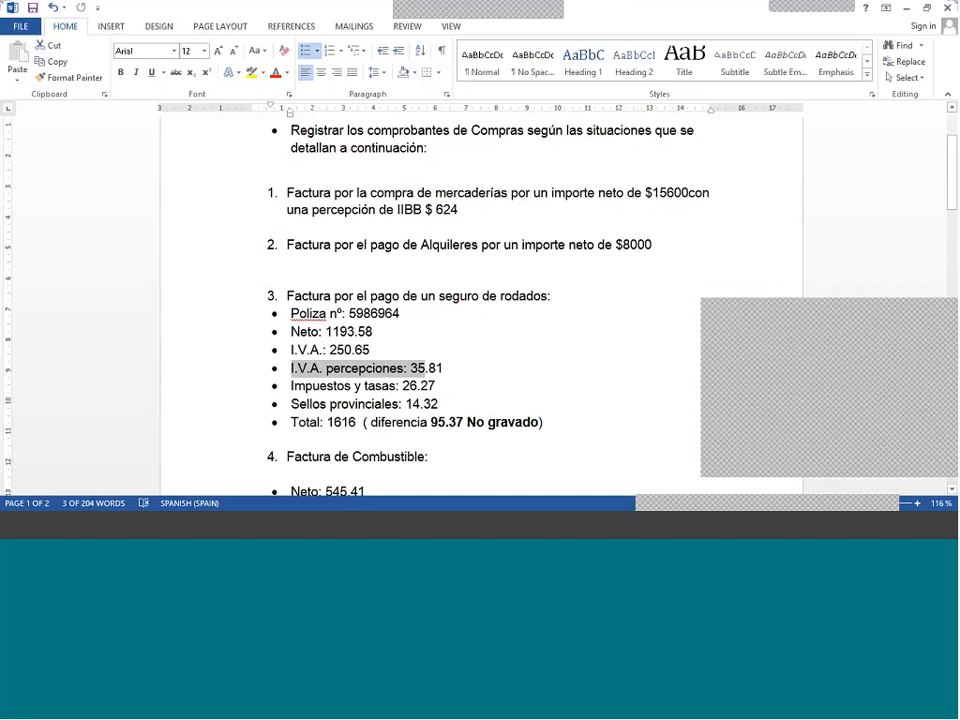
triple_click(301, 386)
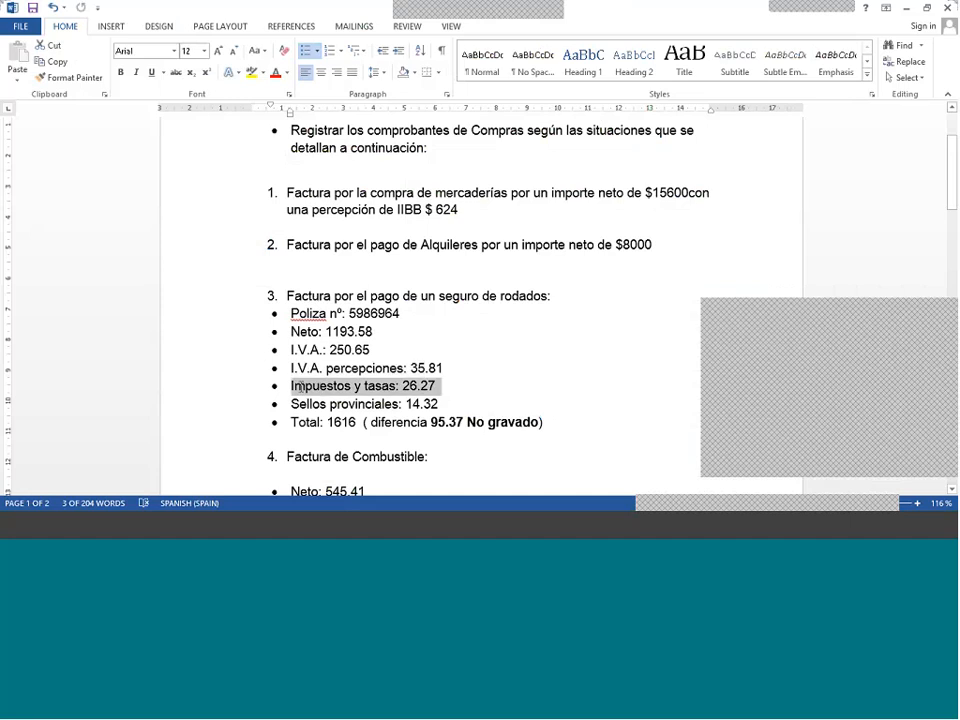
double_click(421, 404)
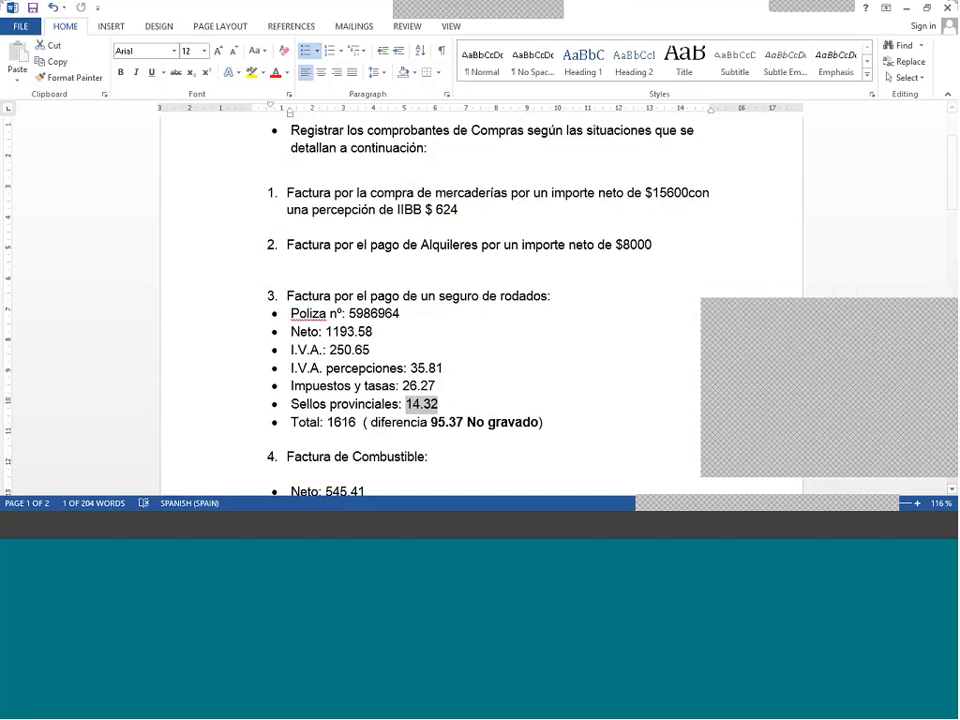
key("alt+Tab")
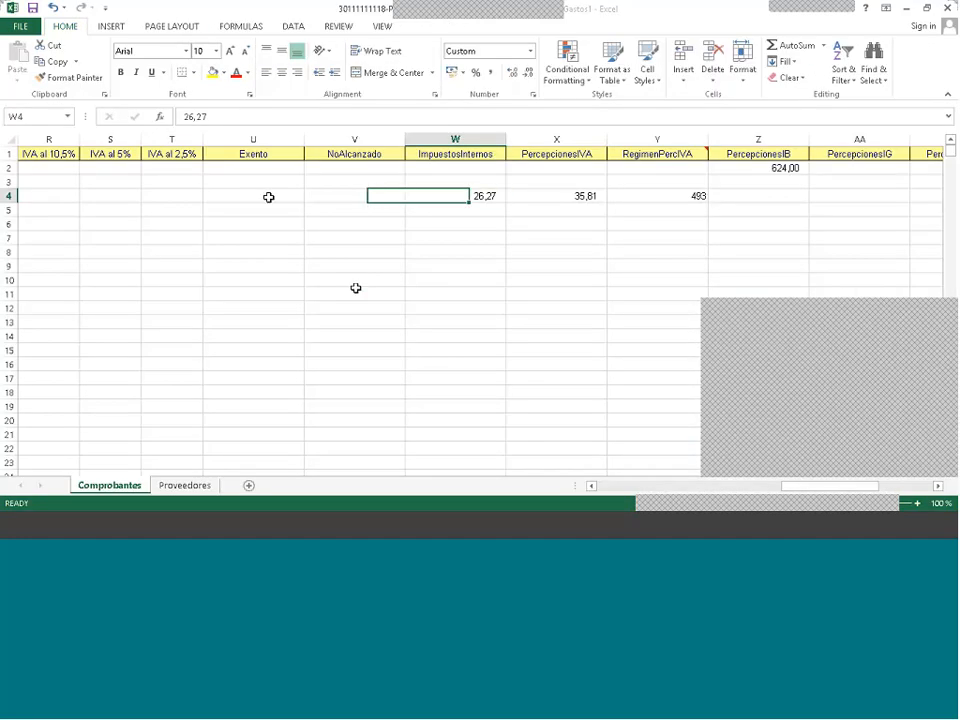
left_click(268, 195)
type("14,32")
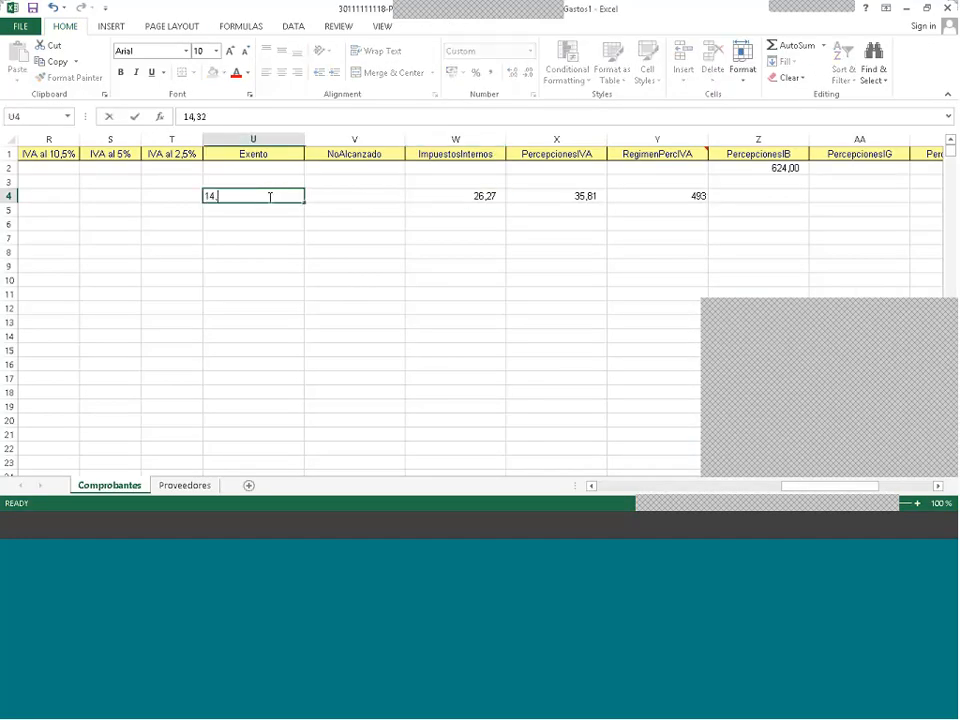
key("Tab")
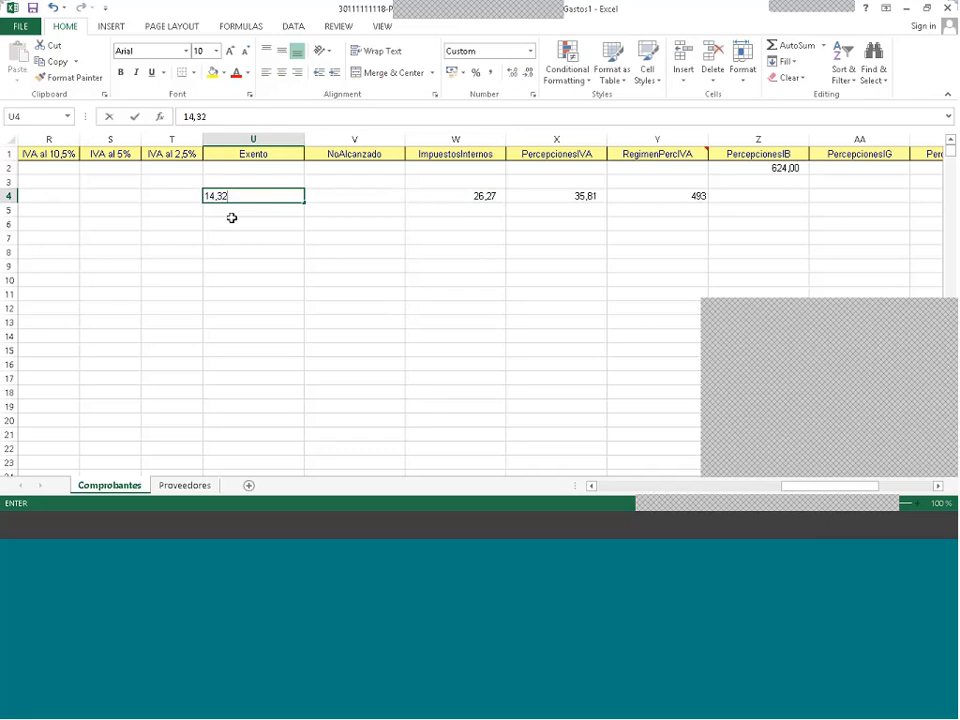
- Consult the insurance invoice's Total and No gravado difference in Word, and return to row 4's NoAlcanzado cell in Excel
key("alt+Tab")
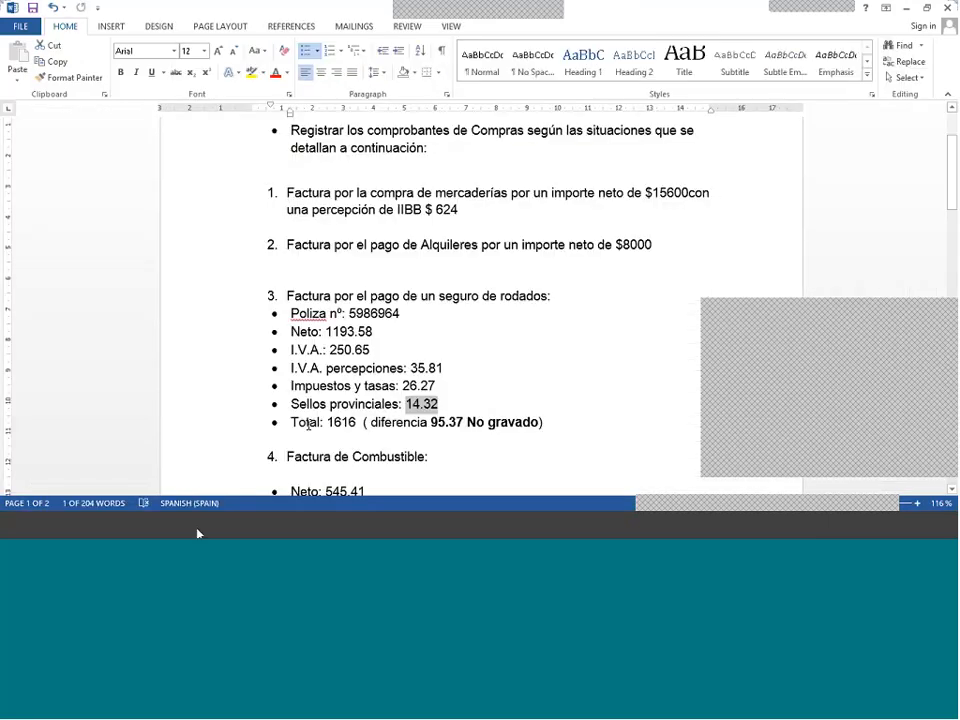
left_click_drag(291, 422, 352, 423)
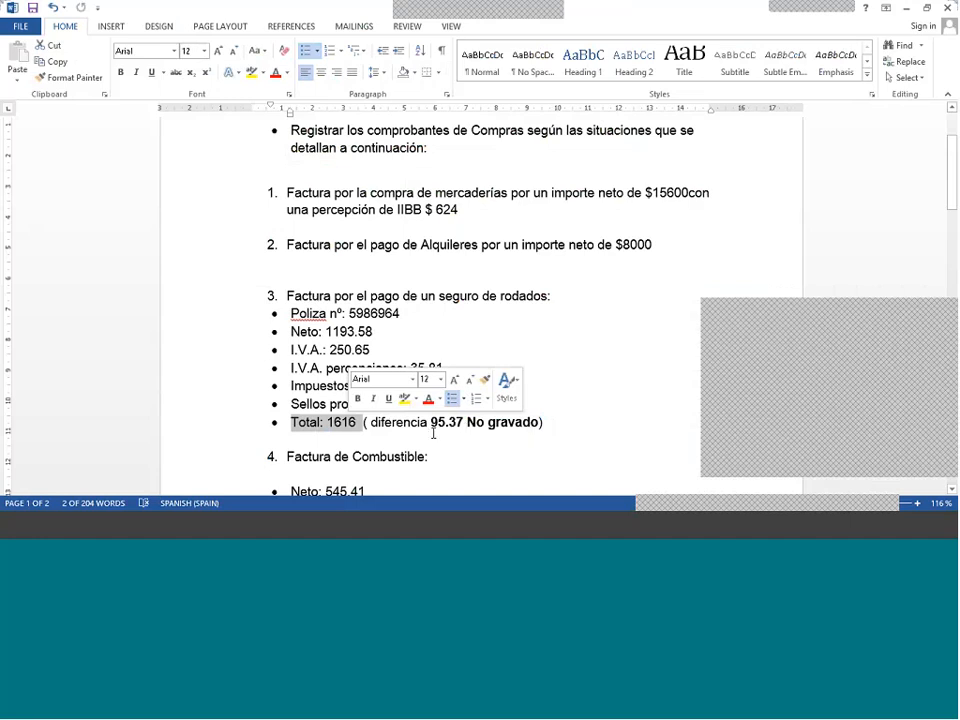
left_click_drag(364, 422, 538, 422)
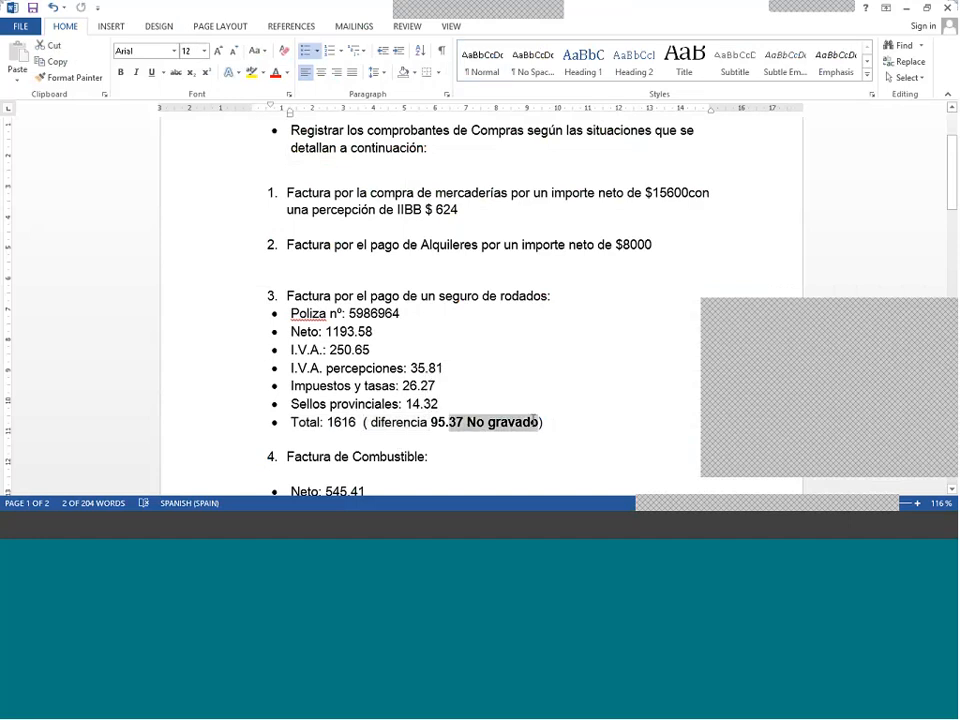
left_click(232, 534)
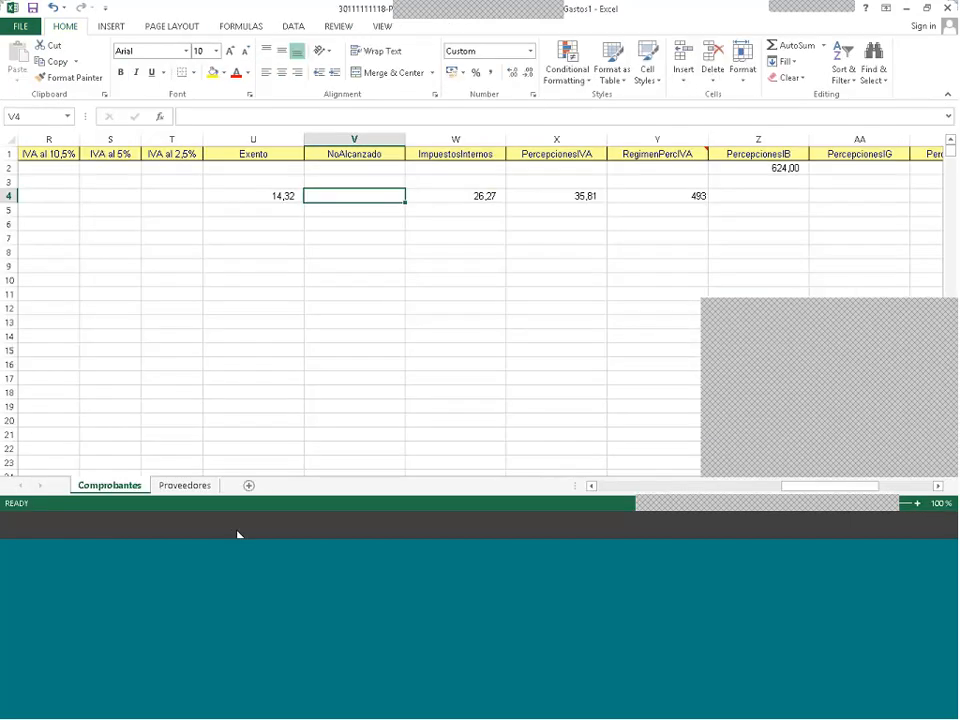
key("Left")
key("Left")
key("Right")
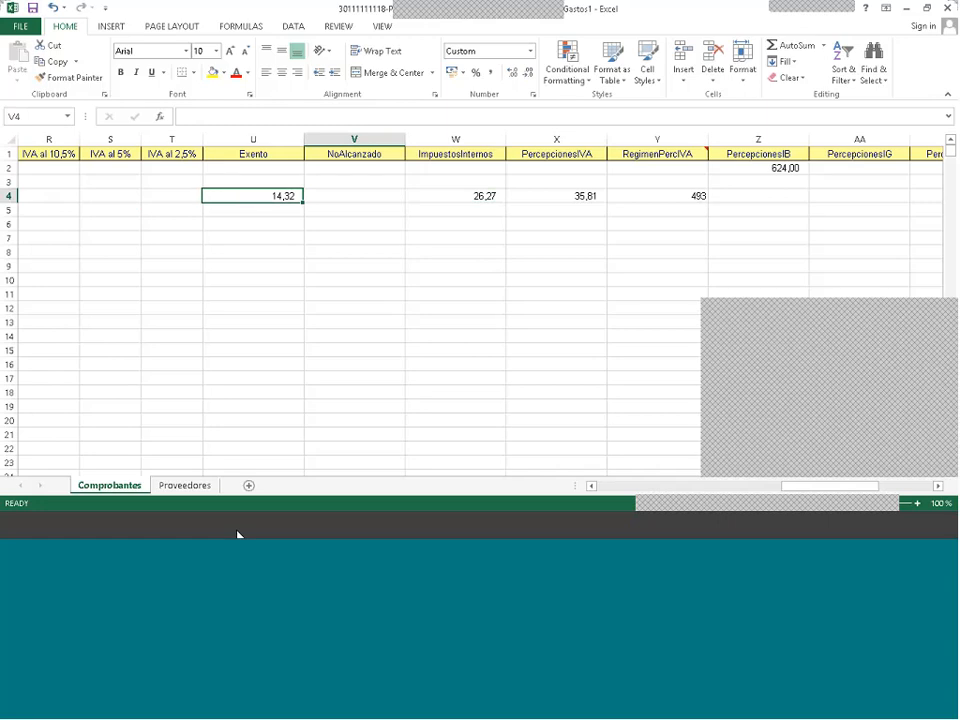
key("Right")
key("Right")
key("Left")
key("Left")
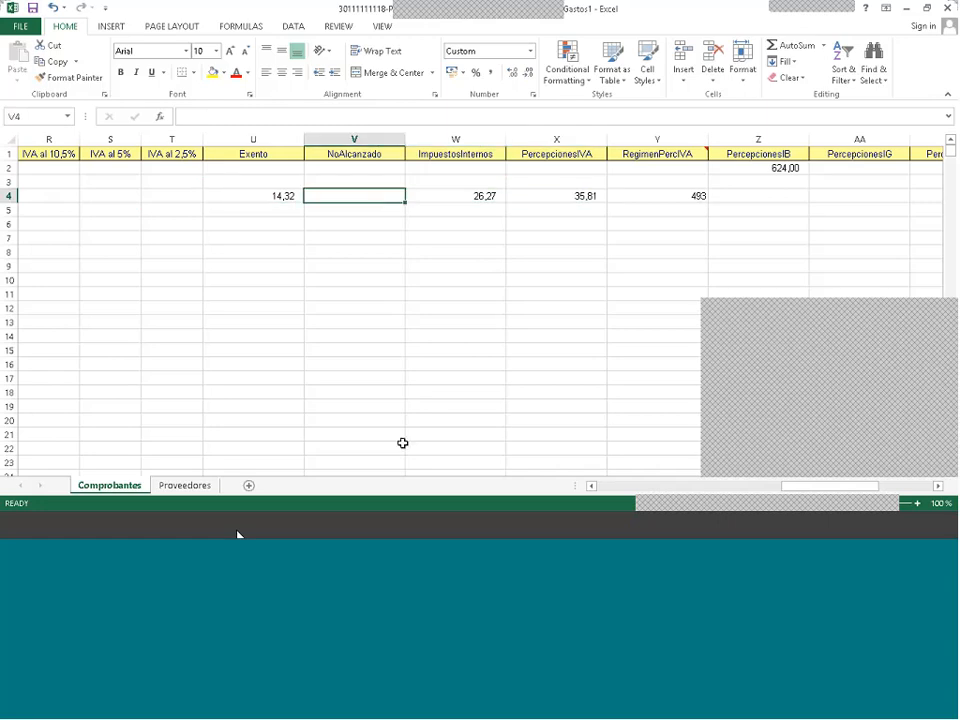
- Compare row 4's TotalComprobante in Excel with the insurance invoice's Total in the Word exercise
key("Right")
key("Right")
key("Right")
key("Right")
key("Right")
key("Right")
key("Right")
key("Right")
key("Right")
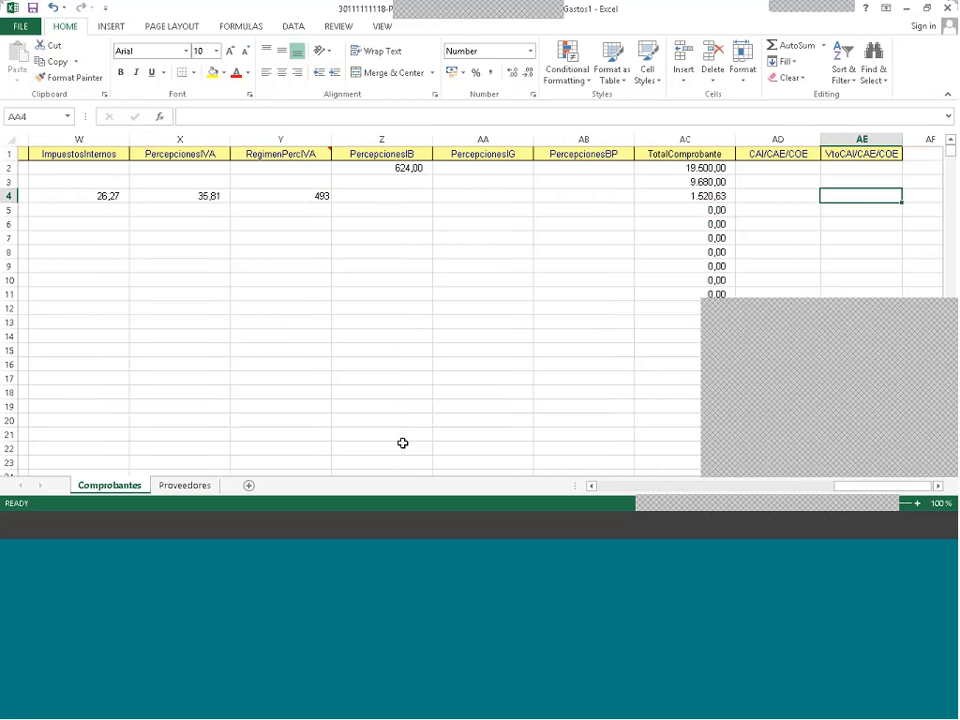
key("Left")
key("Left")
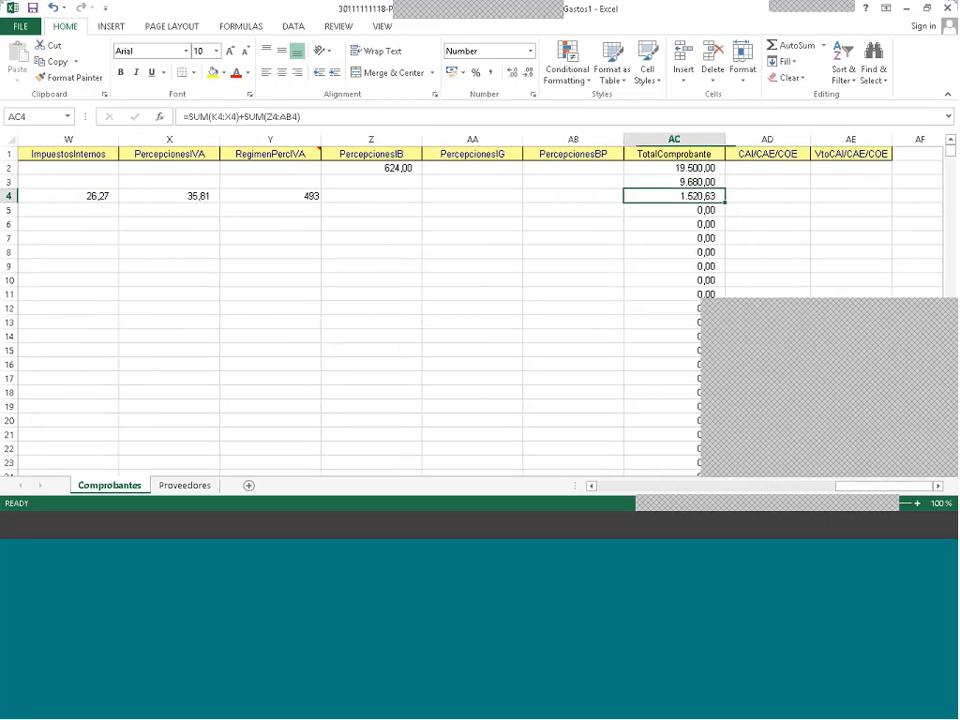
key("alt+Tab")
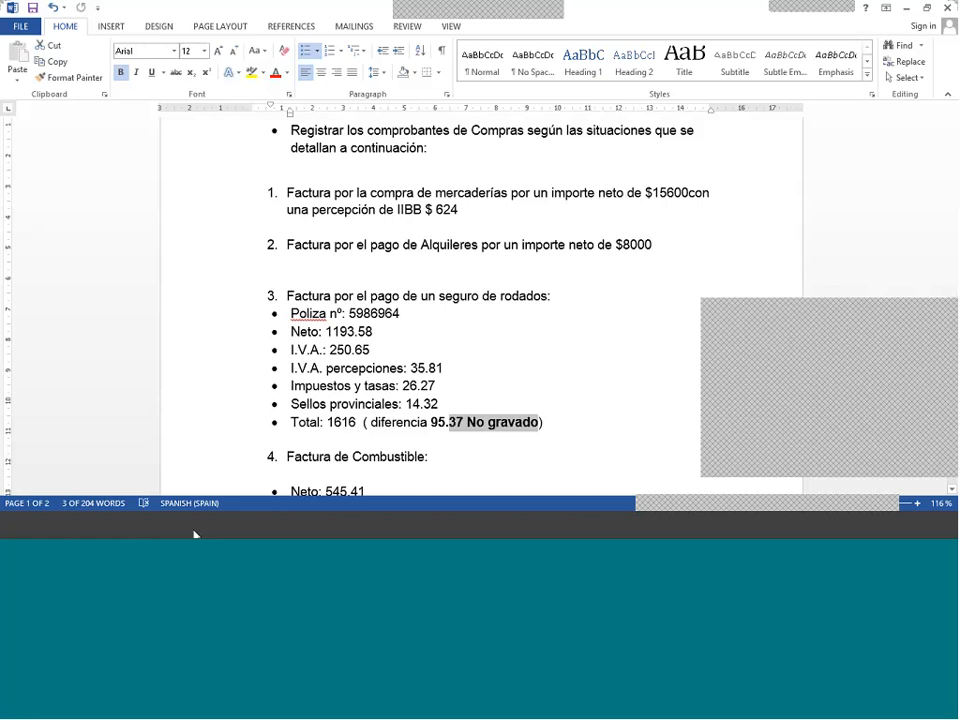
key("alt+Tab")
- Enter the insurance invoice's No gravado difference, 95,37, as NoAlcanzado in row 4 of the Excel sheet
key("Left")
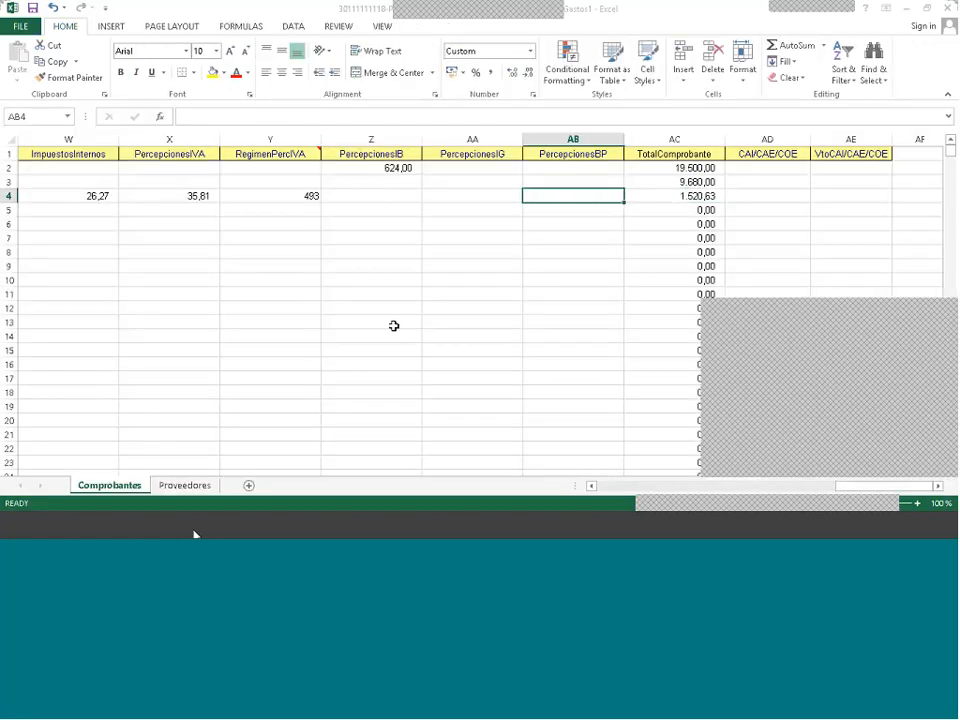
key("Left")
key("Left")
key("Left")
key("Left")
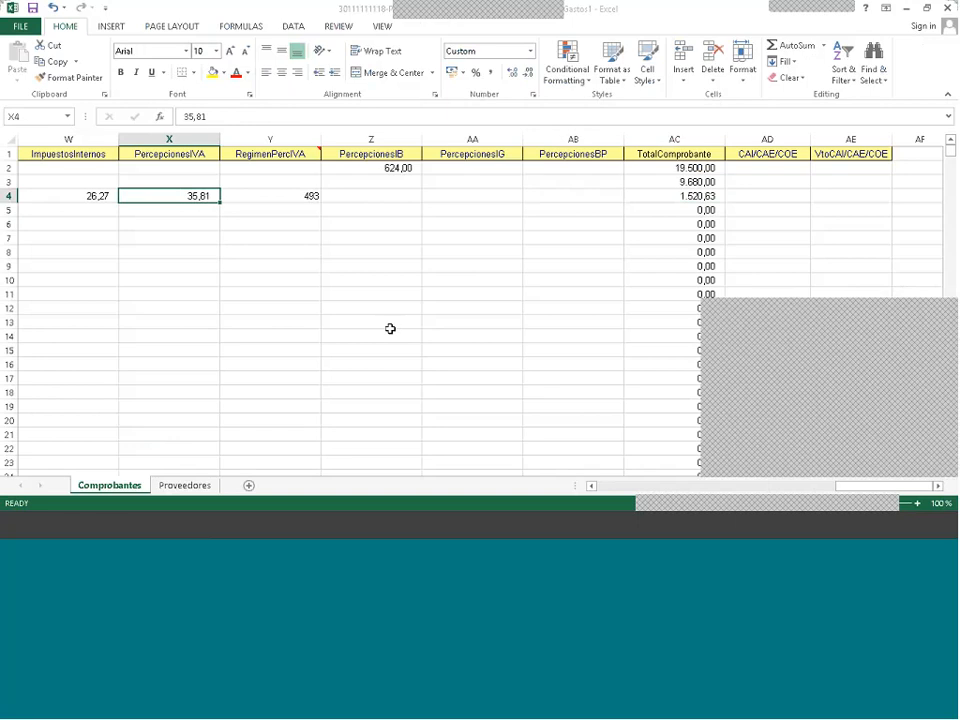
key("Left")
key("Left")
key("Left")
key("Left")
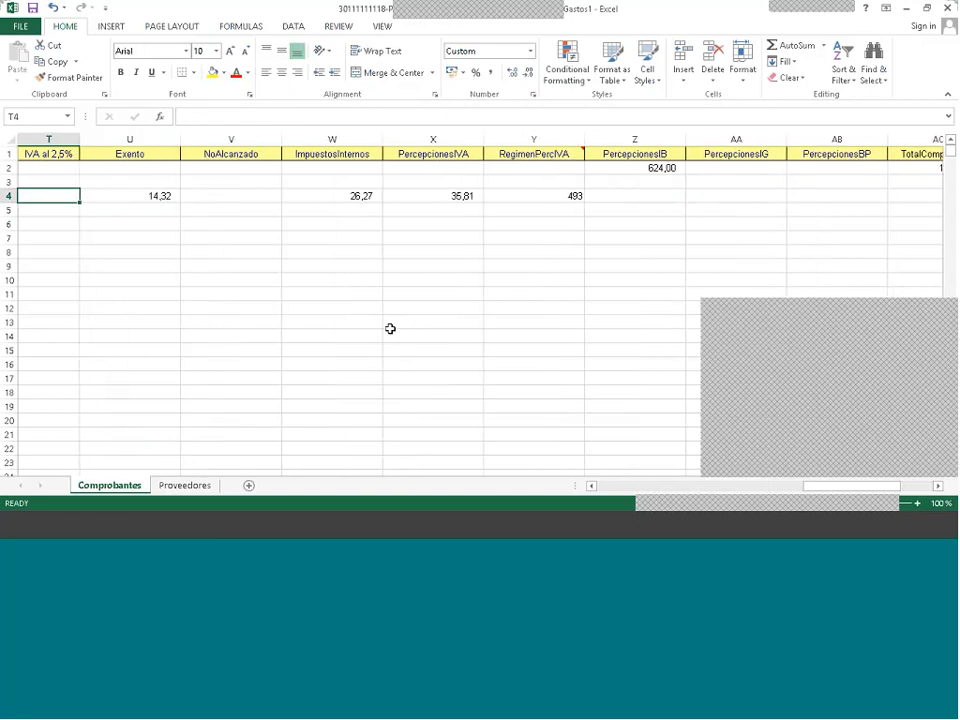
key("Left")
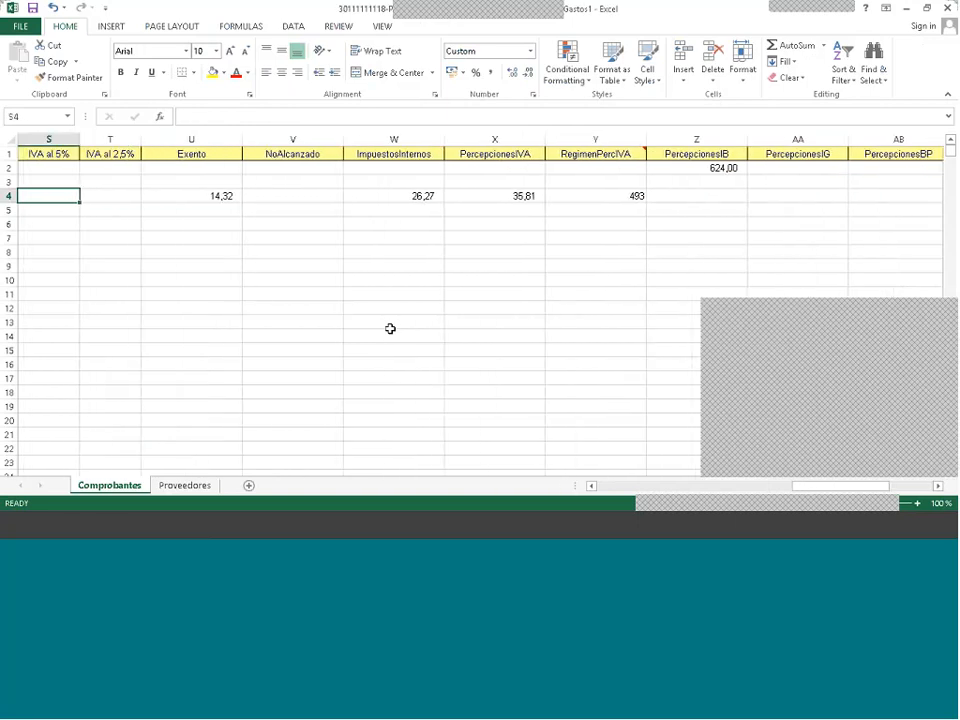
key("Right")
key("Right")
key("Right")
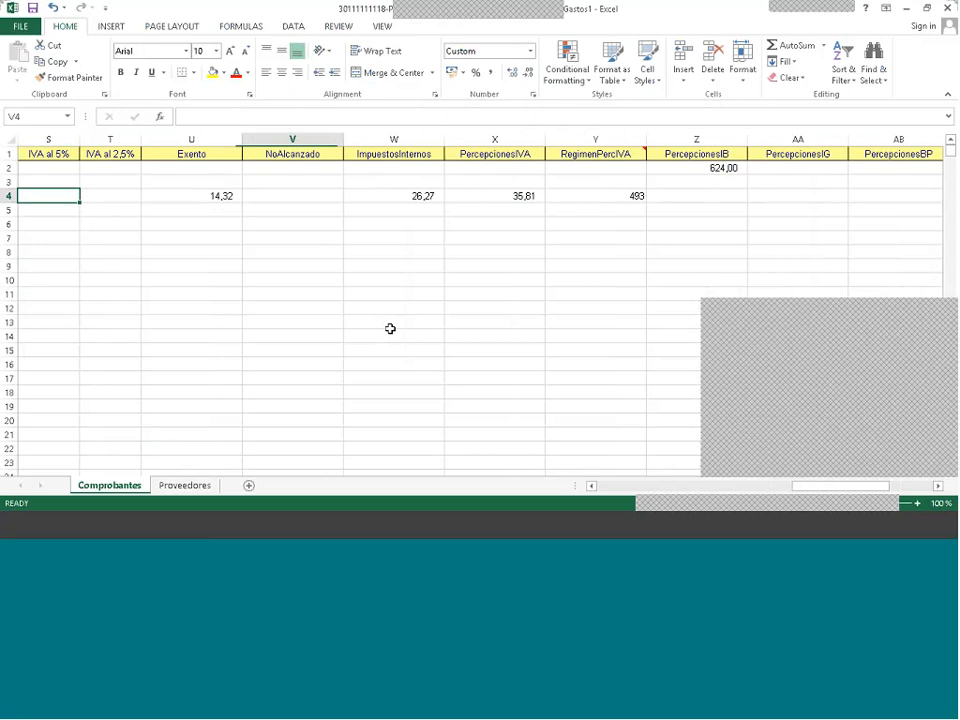
type("95,37")
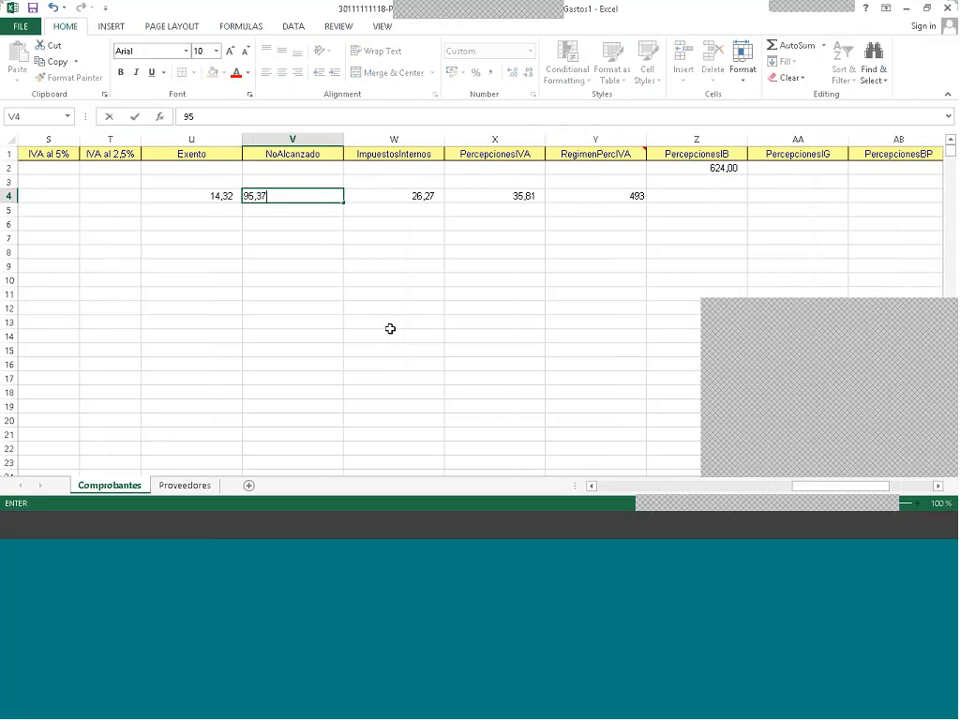
key("Right")
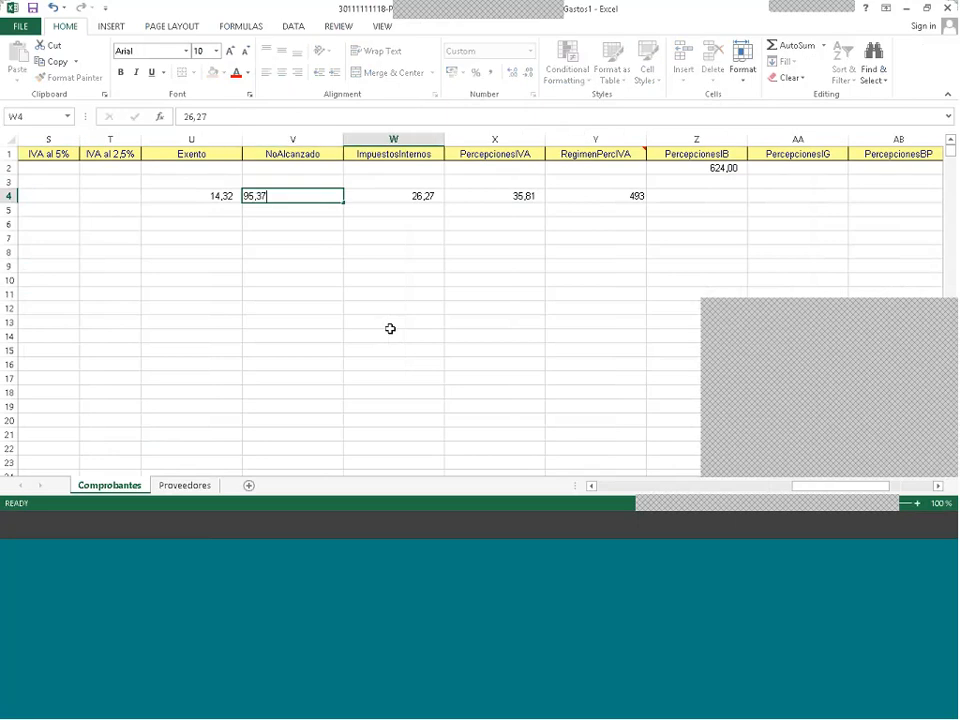
- Check the recalculated TotalComprobante for the insurance invoice in row 4
key("Left")
key("Right")
key("Right")
key("Right")
key("Right")
key("Right")
key("Right")
key("Right")
key("Right")
key("Right")
key("Right")
key("Right")
key("Right")
key("Right")
key("Right")
key("Right")
key("Right")
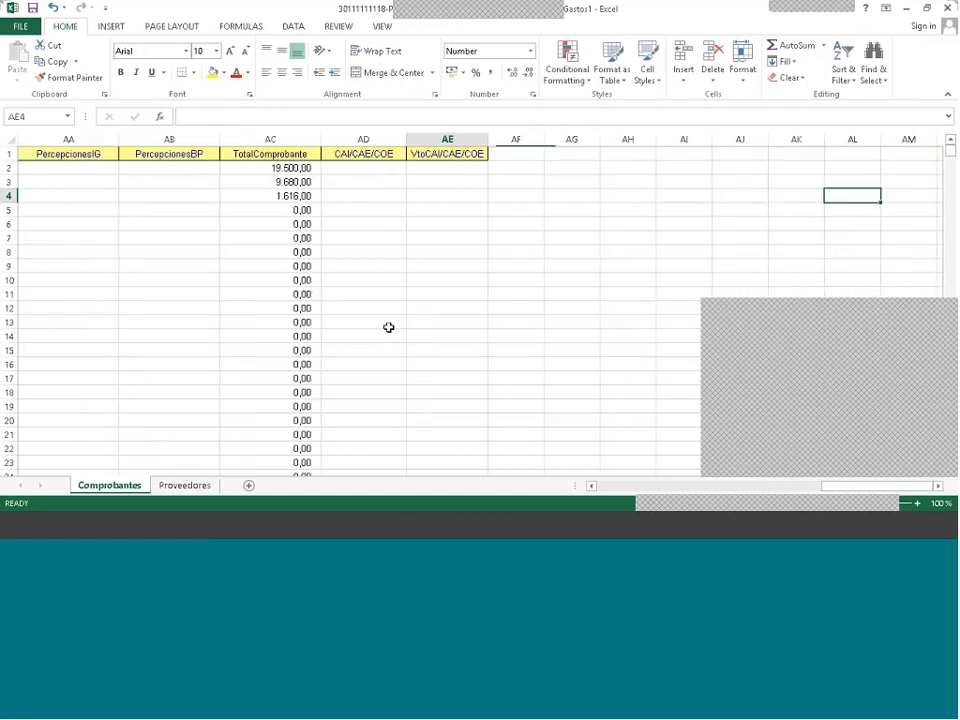
key("Left")
key("Left")
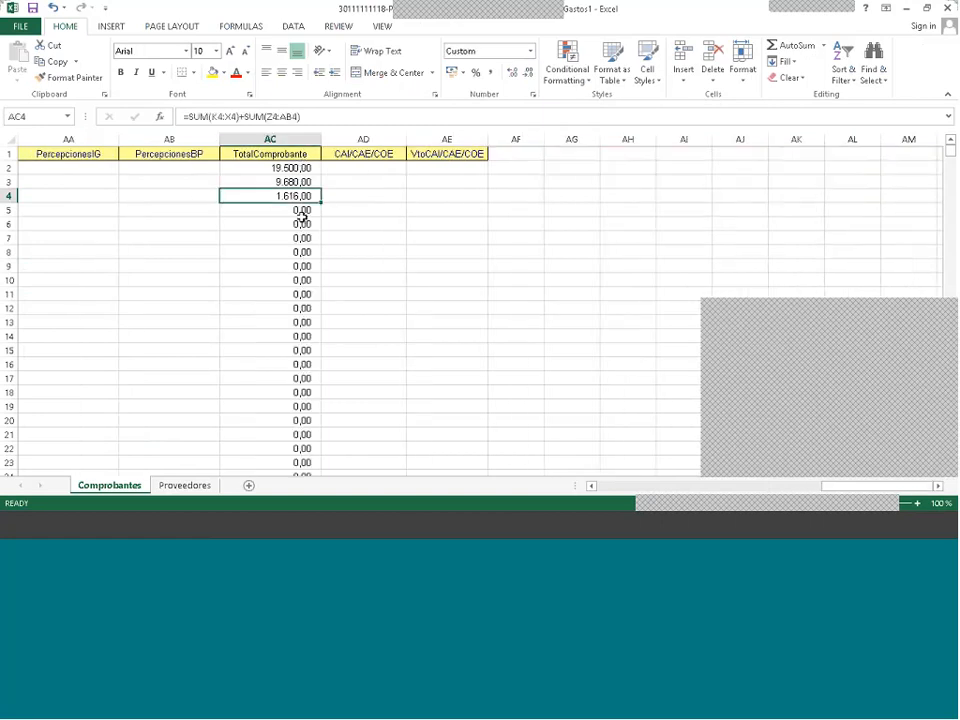
- Return to the start of row 4 in Excel and consult the Factura de Combustible data in the Word exercise
key("Left")
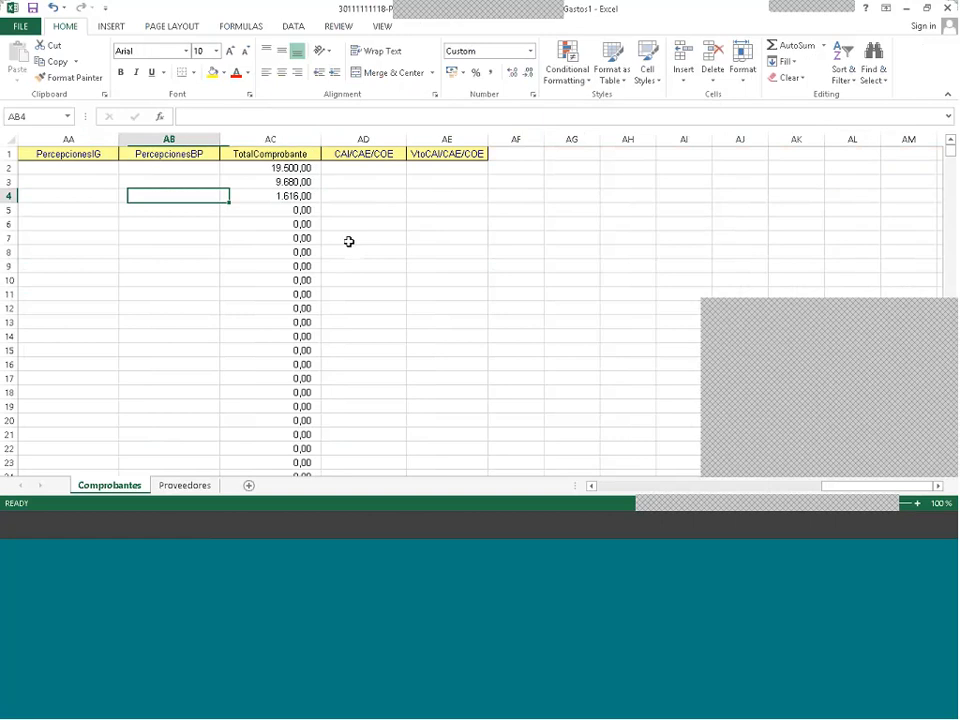
key("Home")
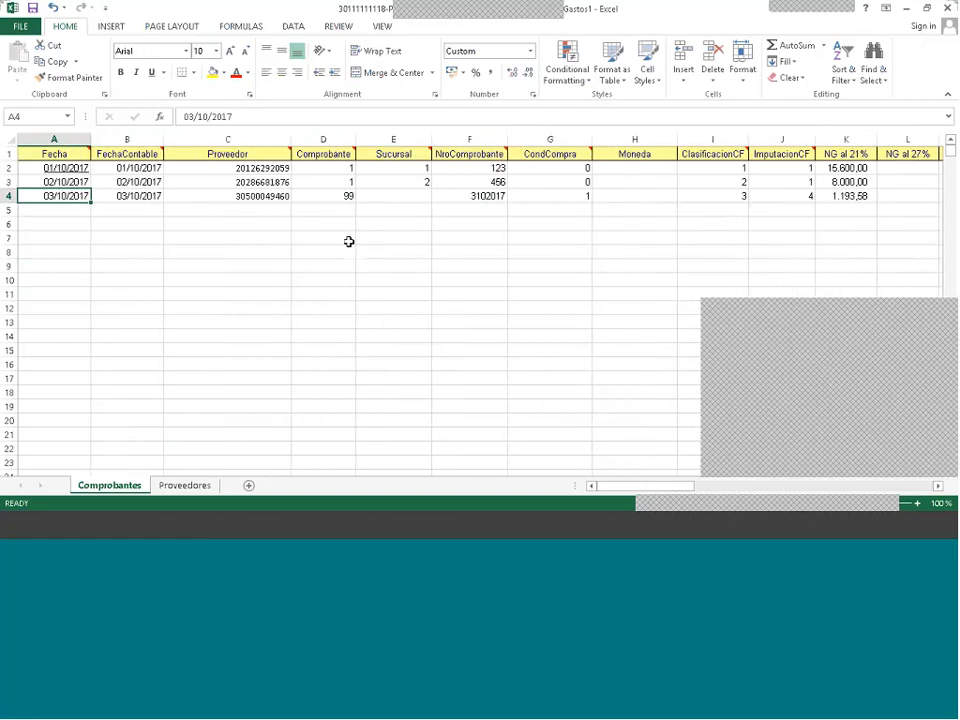
key("alt+Tab")
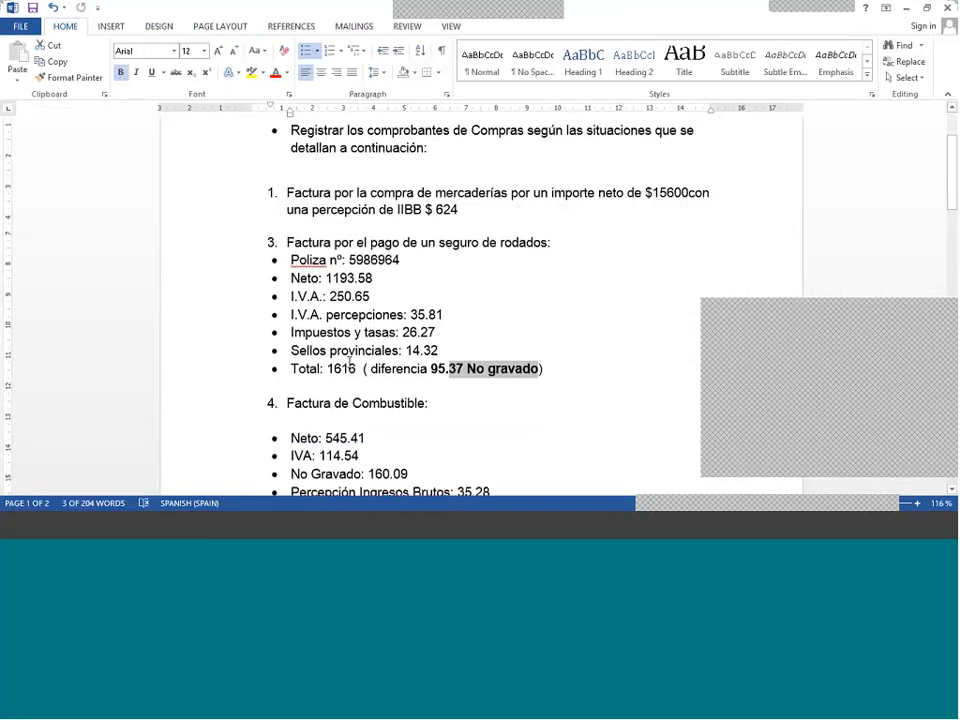
scroll(349, 361, "down", 4)
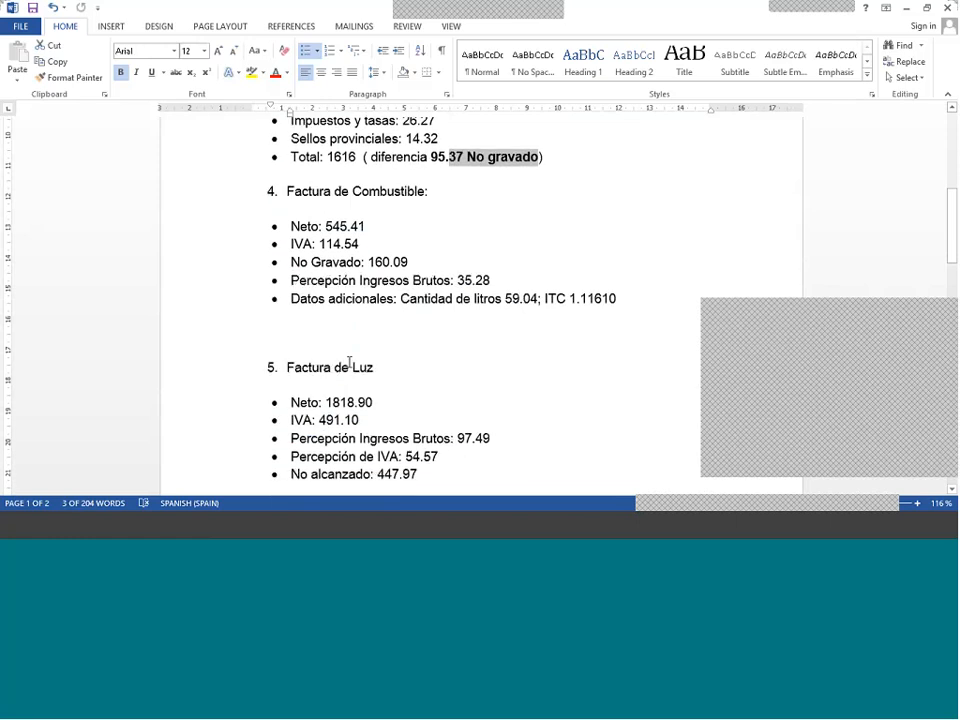
type(":")
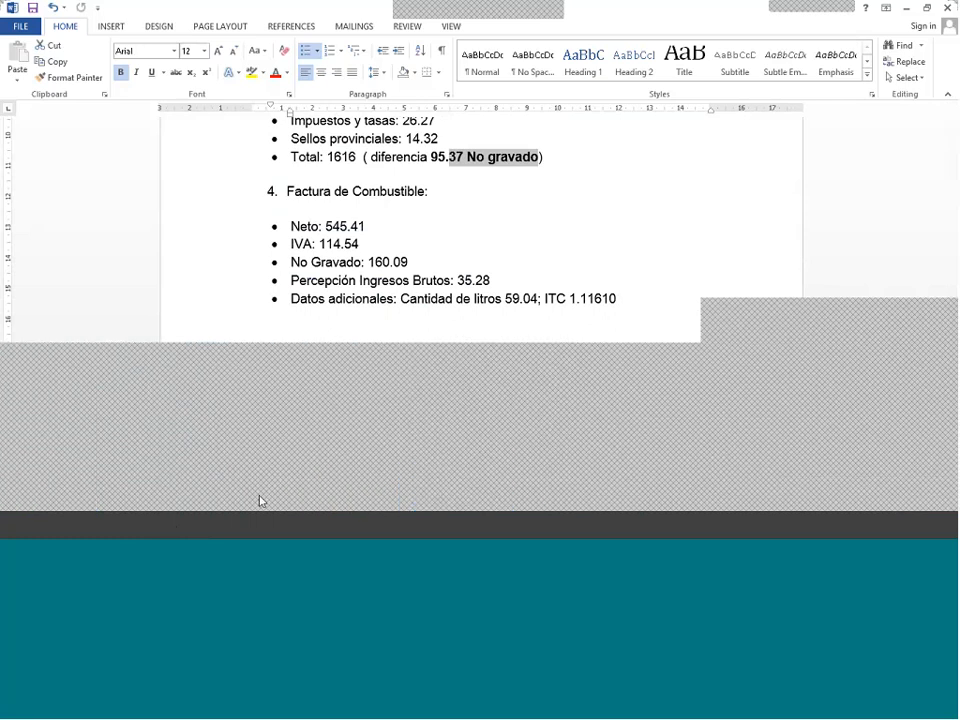
- In Excel, copy the Nro de Documento in row 12 of the Proveedores sheet and return to the Comprobantes sheet
left_click(260, 501)
left_click(185, 485)
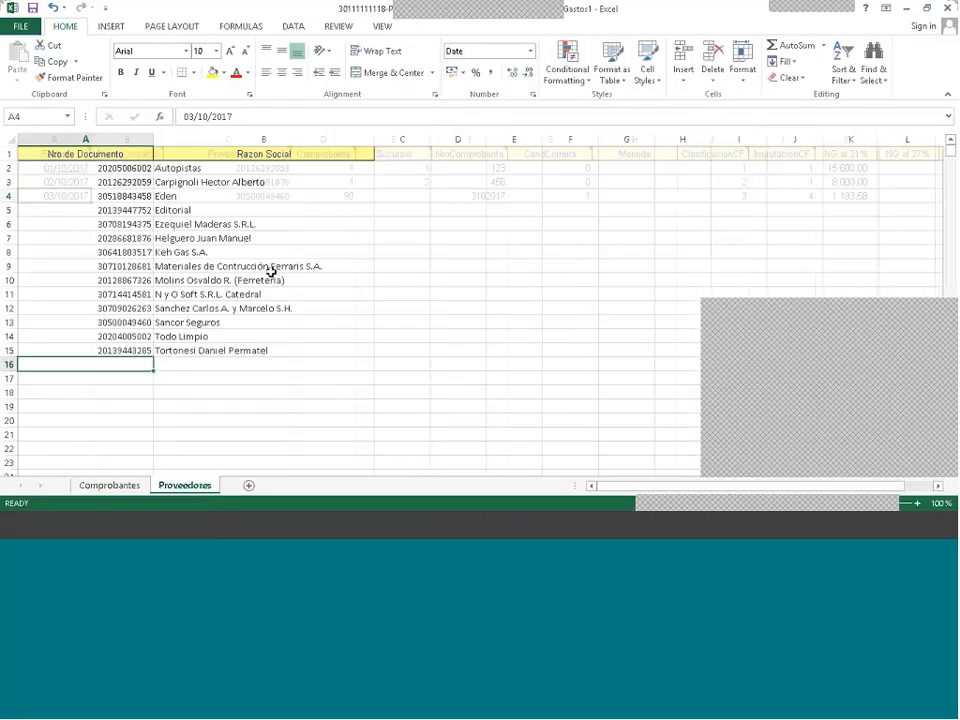
left_click(199, 311)
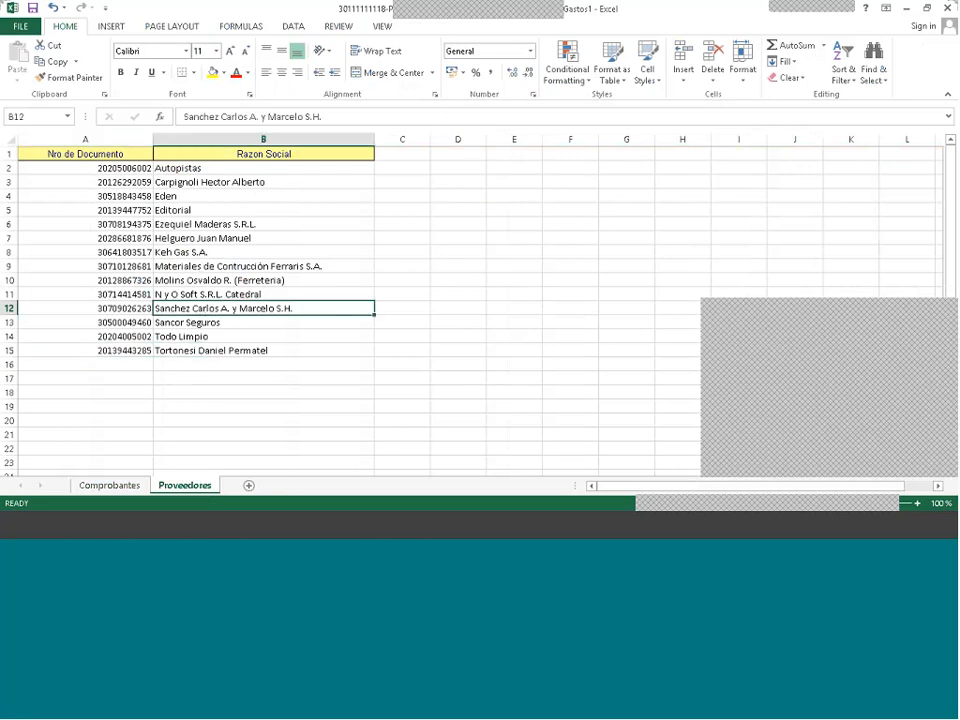
left_click(109, 306)
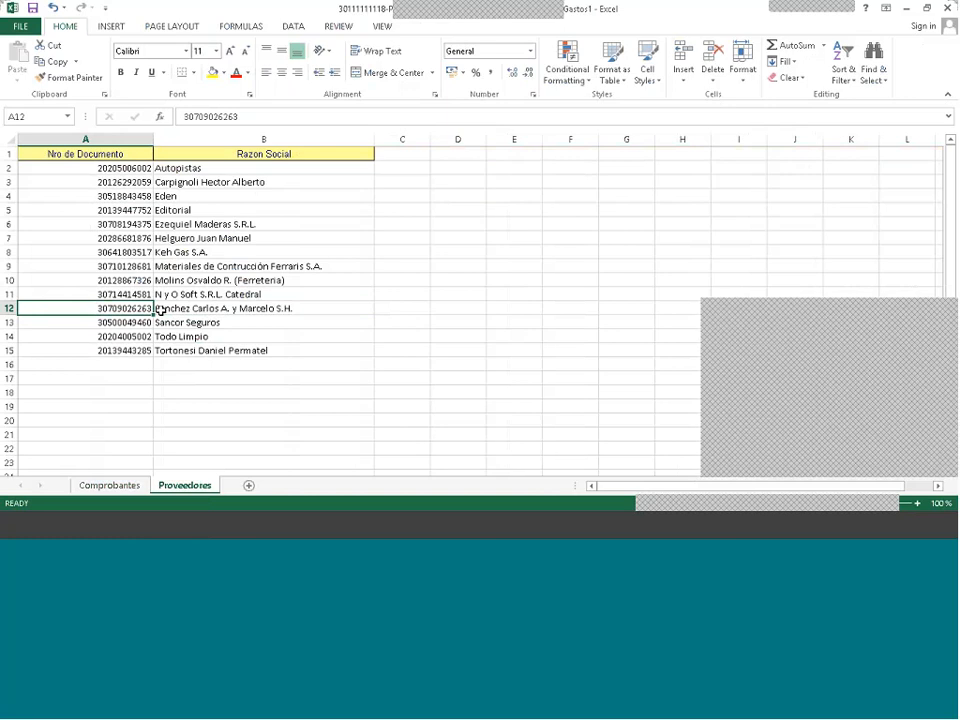
key("ctrl+c")
key("ctrl+Page_Up")
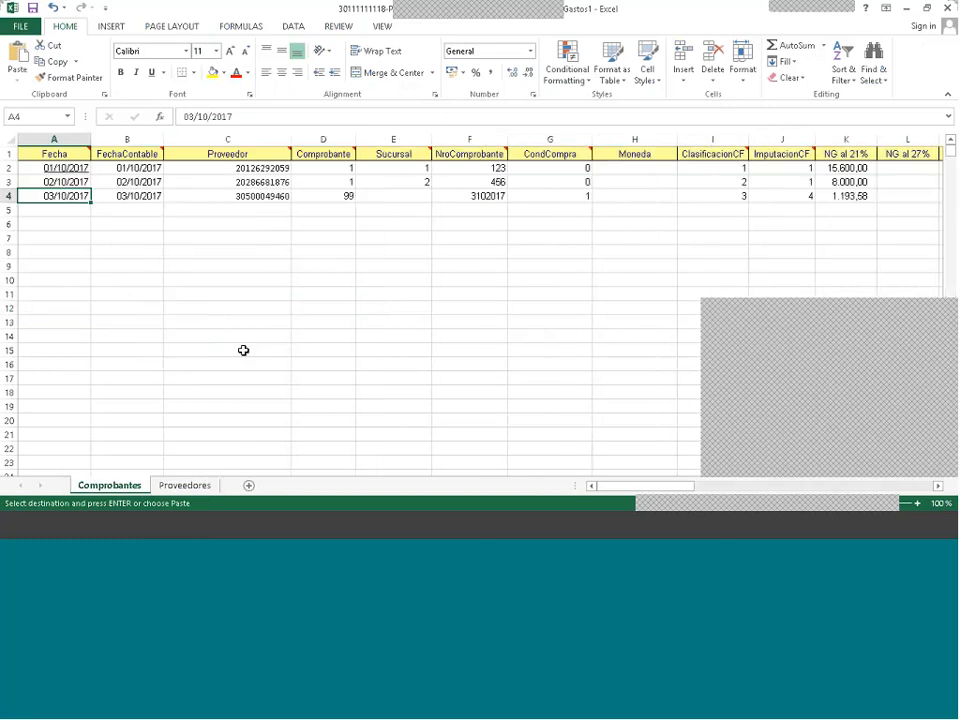
- Enter 4-10 as both Fecha and FechaContable for the fuel invoice in row 5 of Comprobantes
key("Down")
type("4")
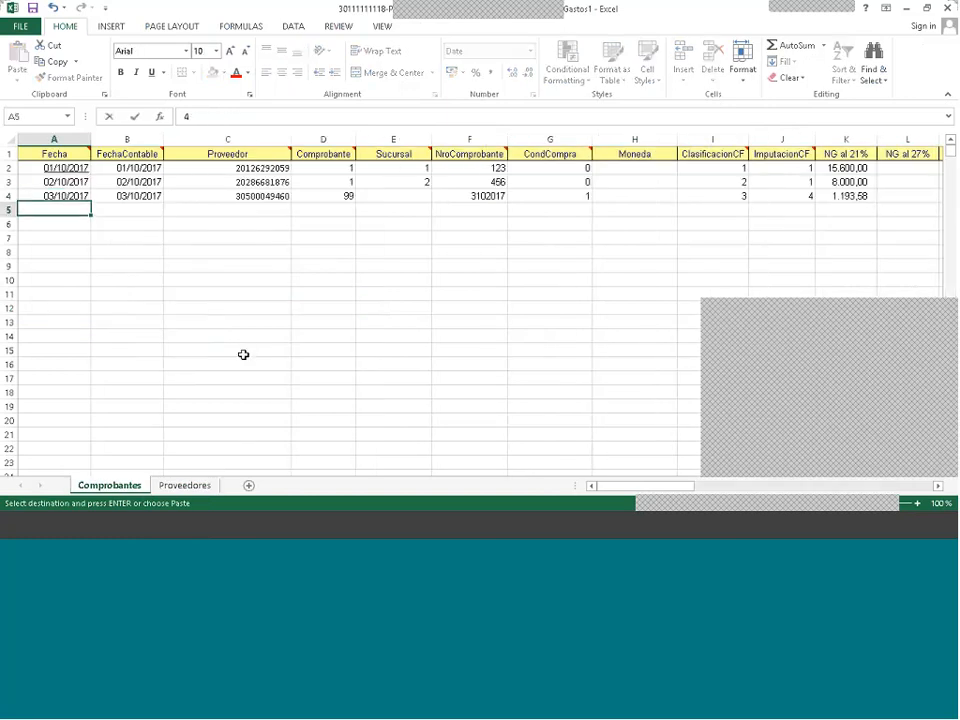
type("-10")
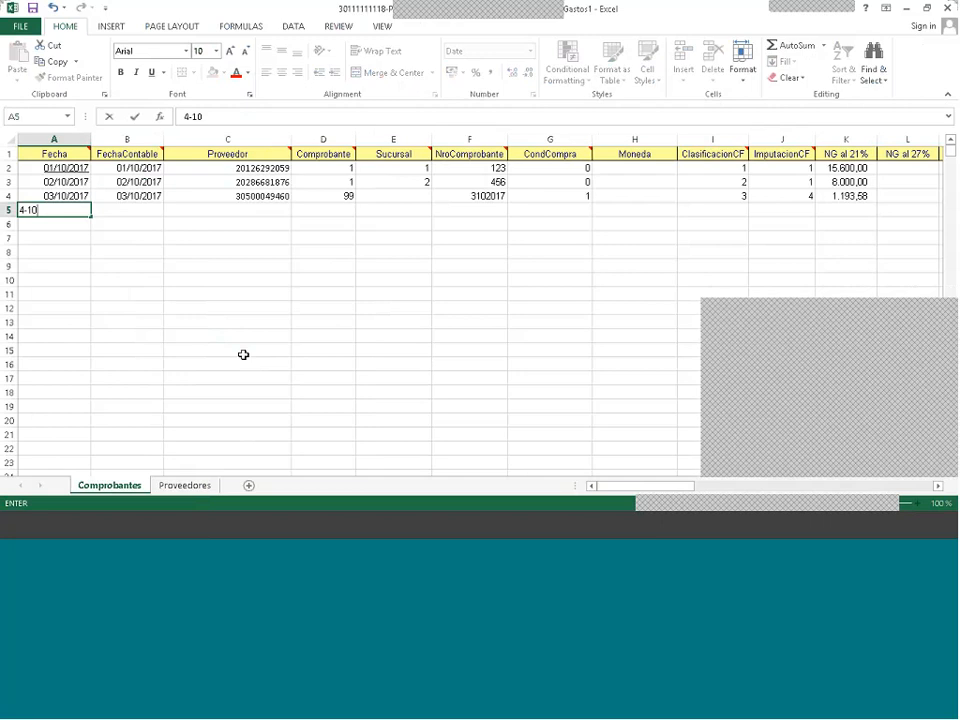
key("Tab")
type("4-")
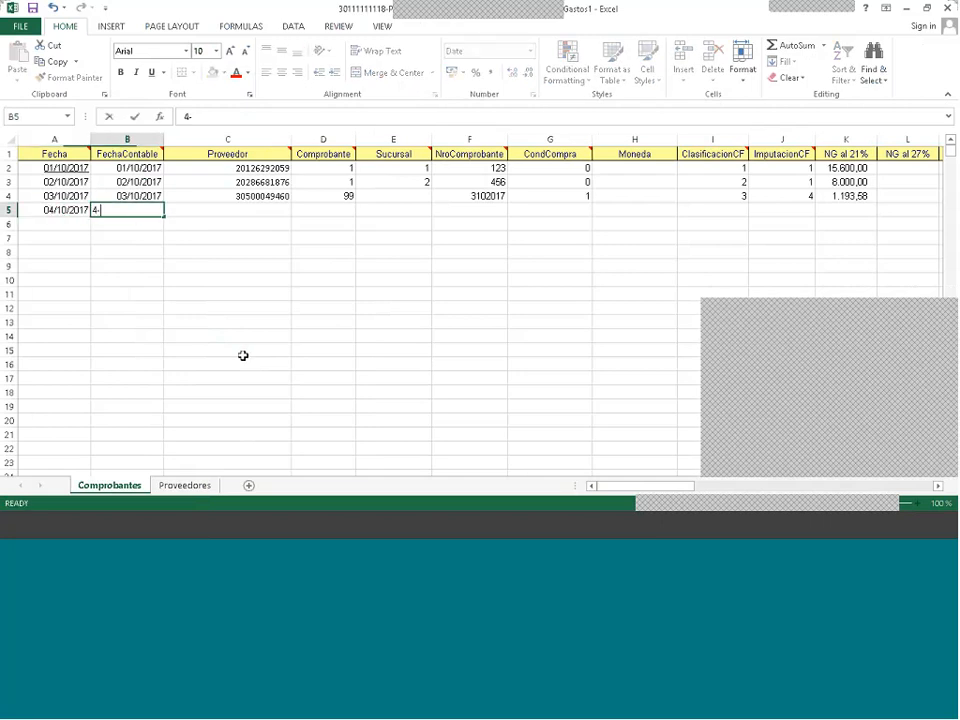
type("10")
key("Tab")
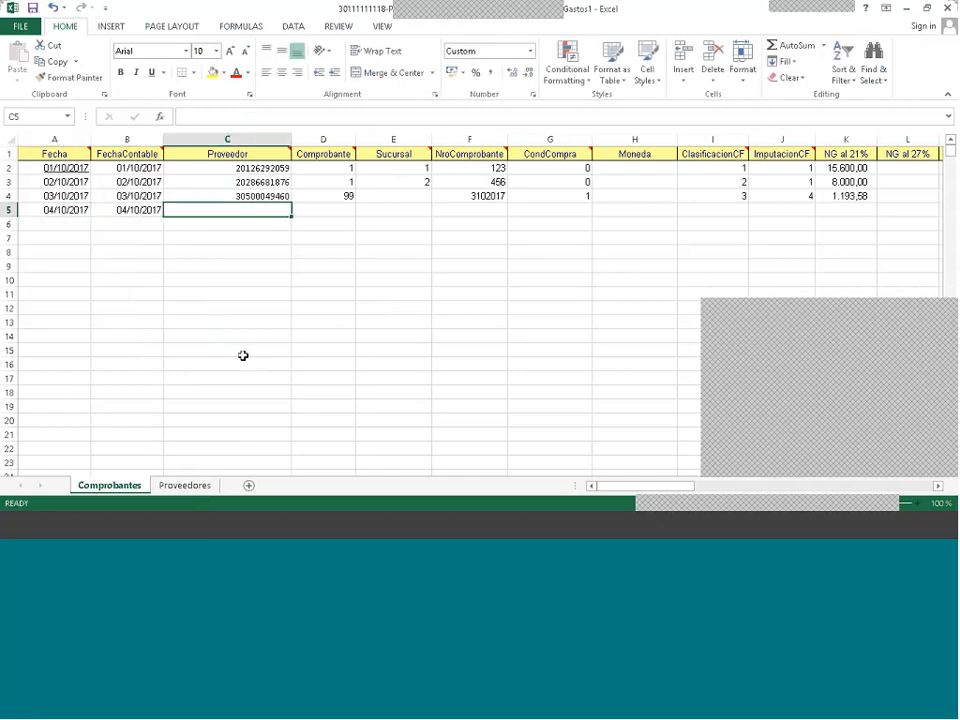
- Copy the row 12 supplier's Nro de Documento from Proveedores into row 5's Proveedor cell in Comprobantes
left_click(188, 486)
key("ctrl+c")
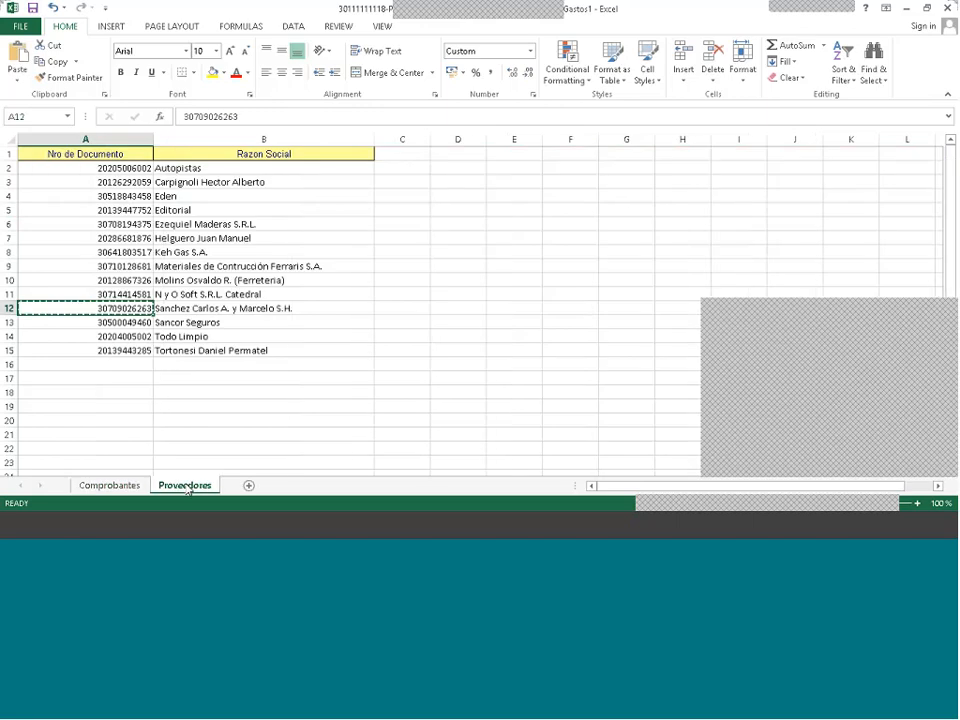
left_click(108, 486)
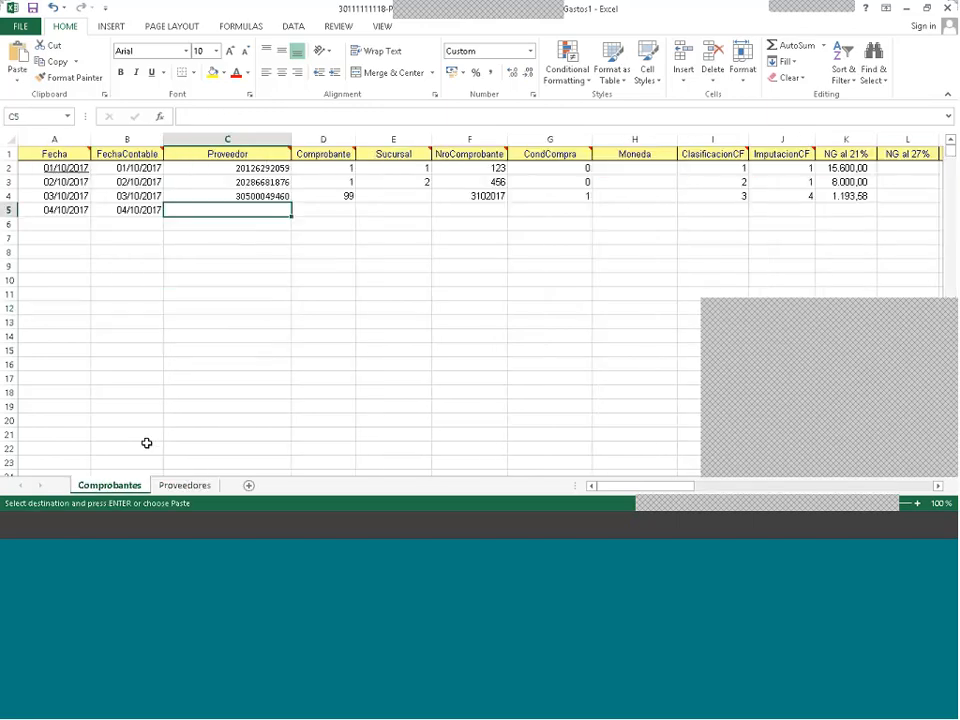
key("ctrl+v")
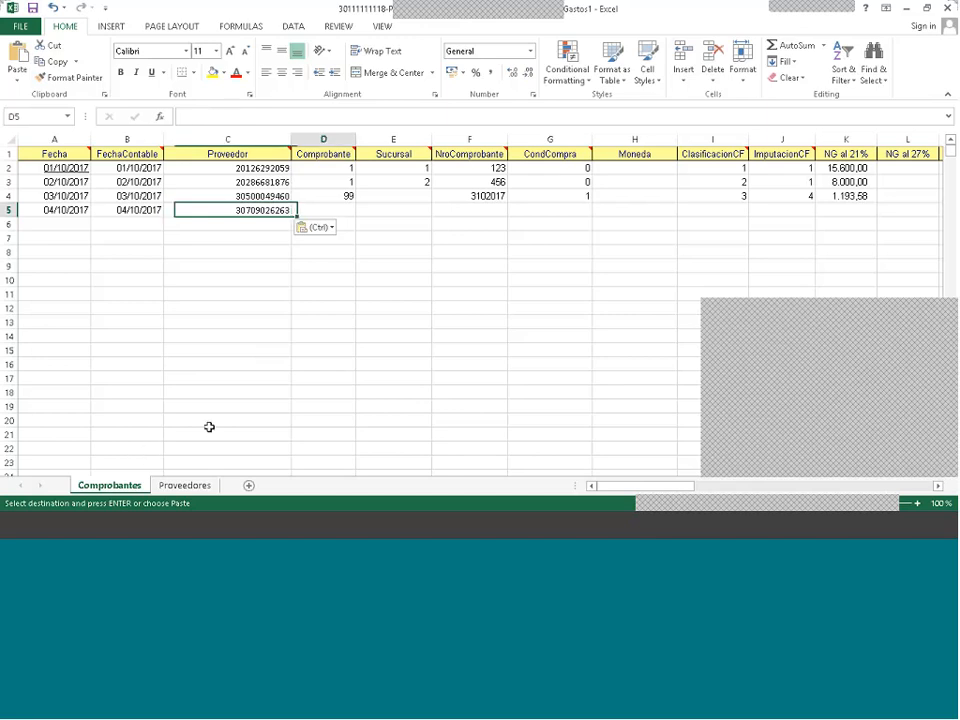
key("Tab")
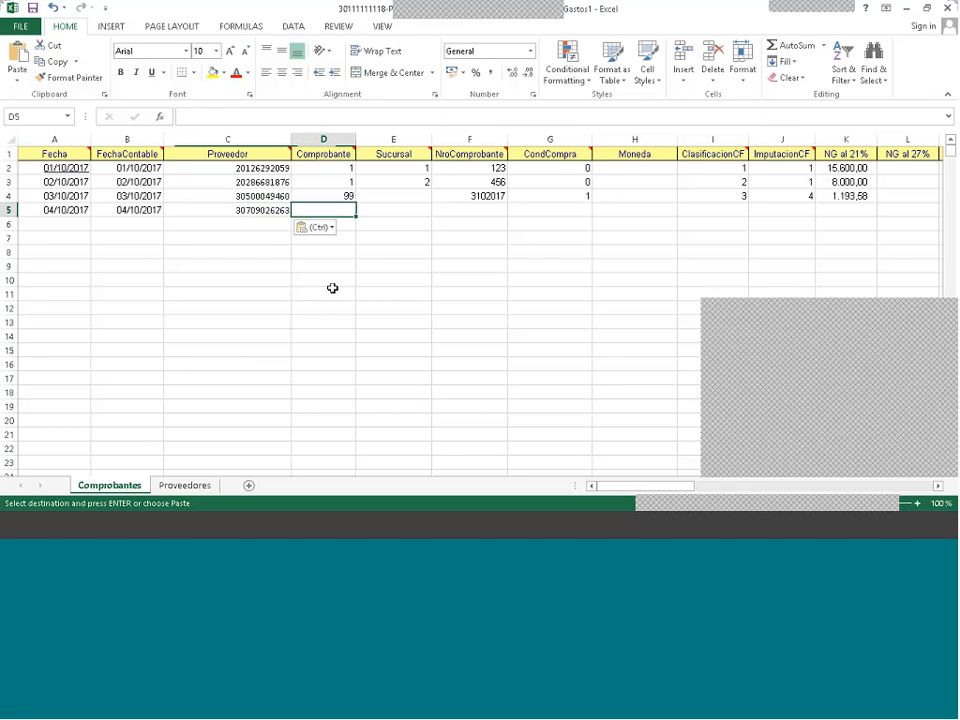
- Fill in row 5's voucher identification with Comprobante 1, Sucursal 6 and NroComprobante 85632
type("1")
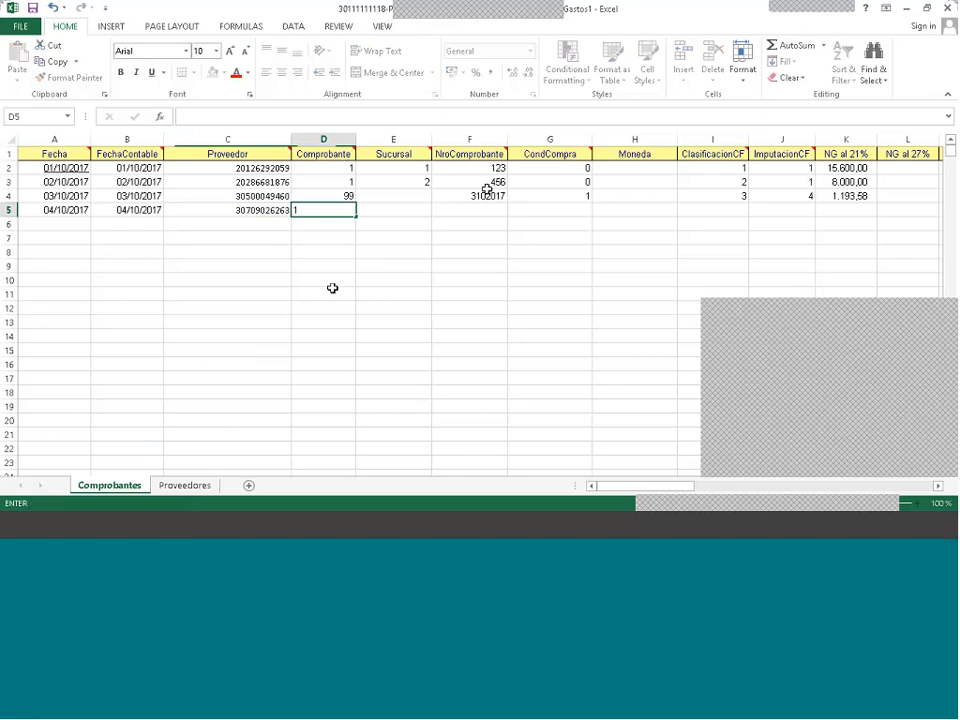
mouse_move(325, 157)
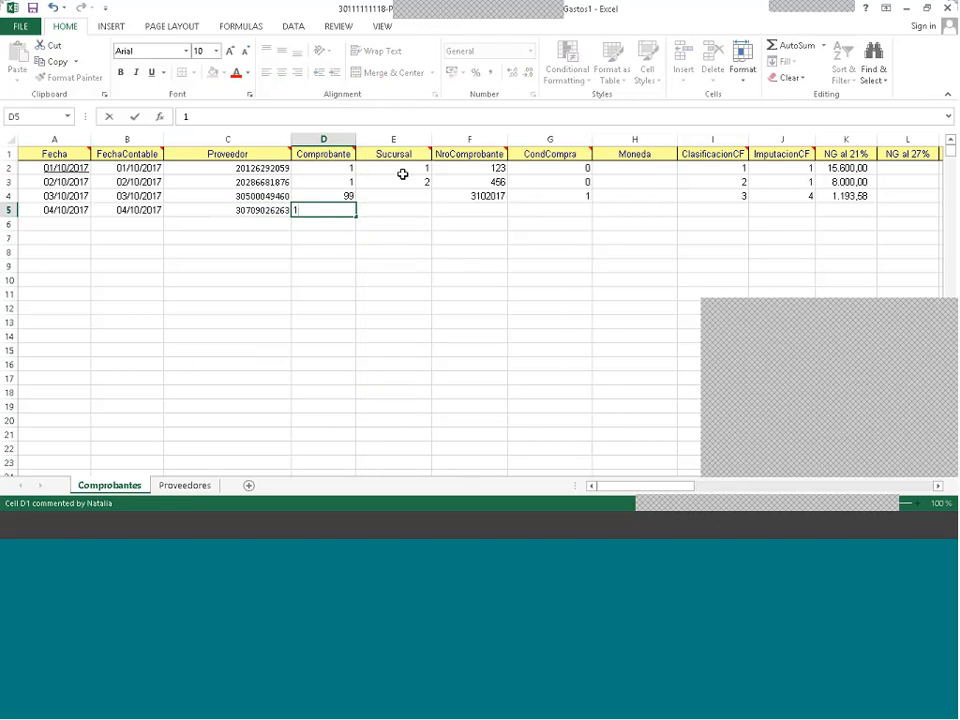
key("Tab")
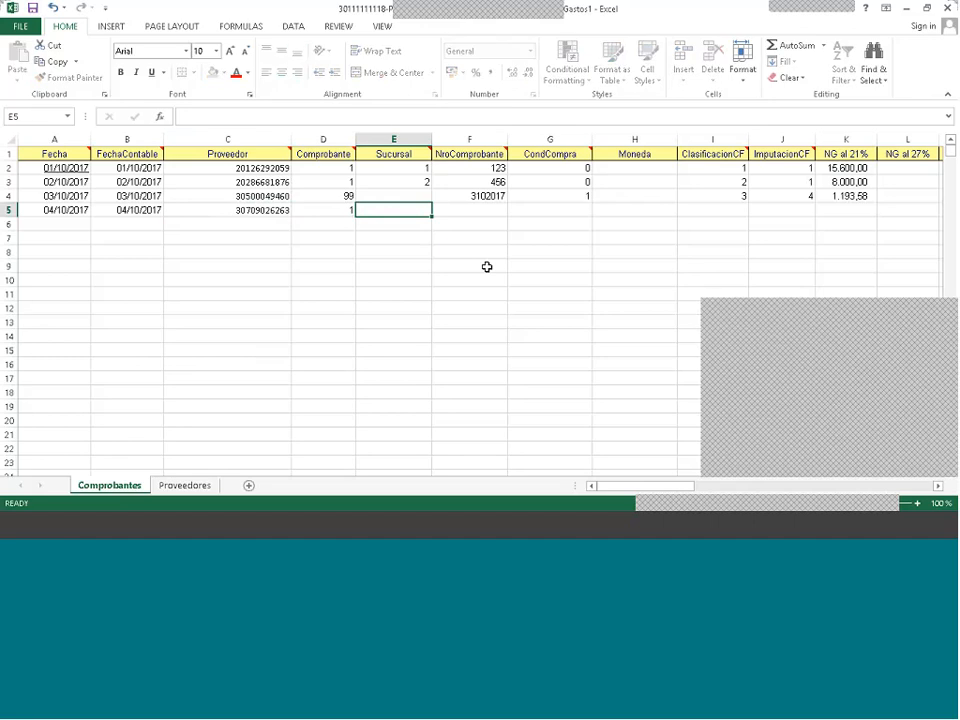
type("6")
key("Tab")
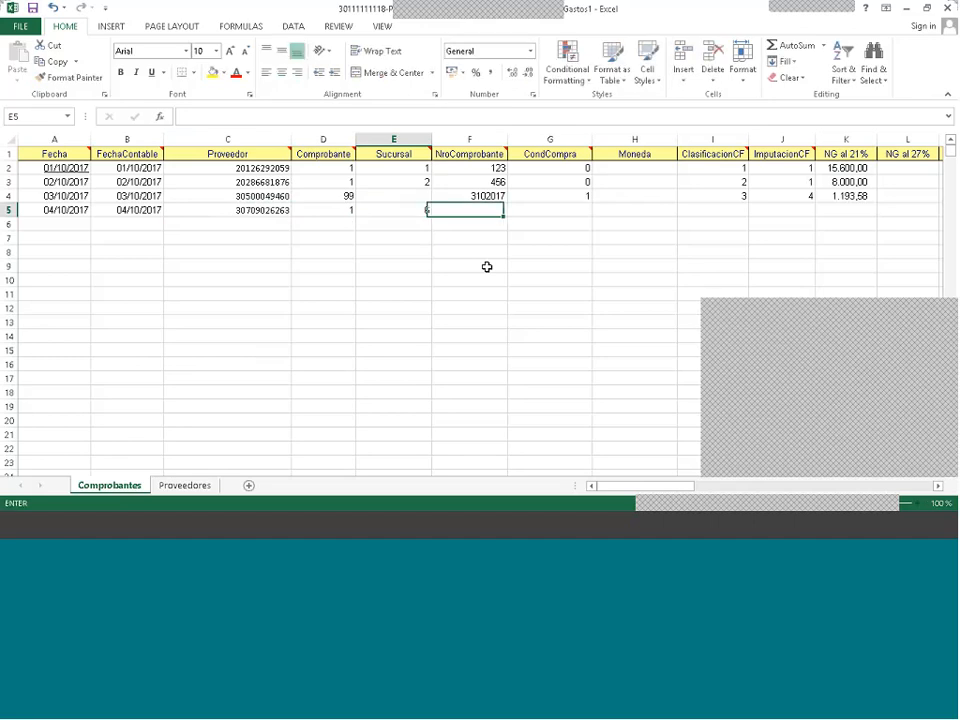
type("85632")
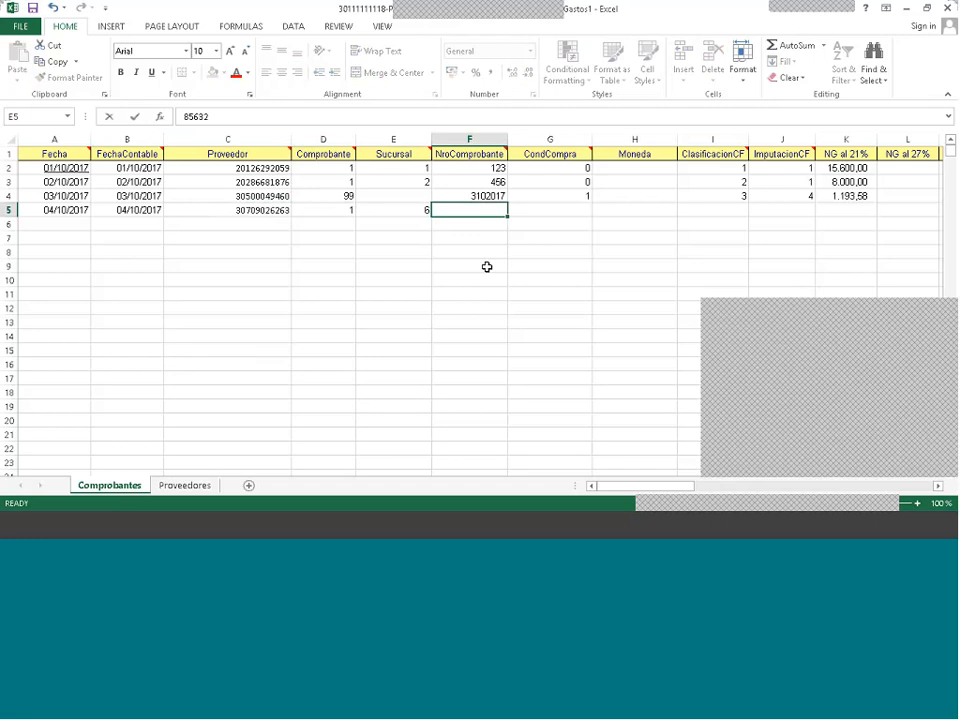
key("Tab")
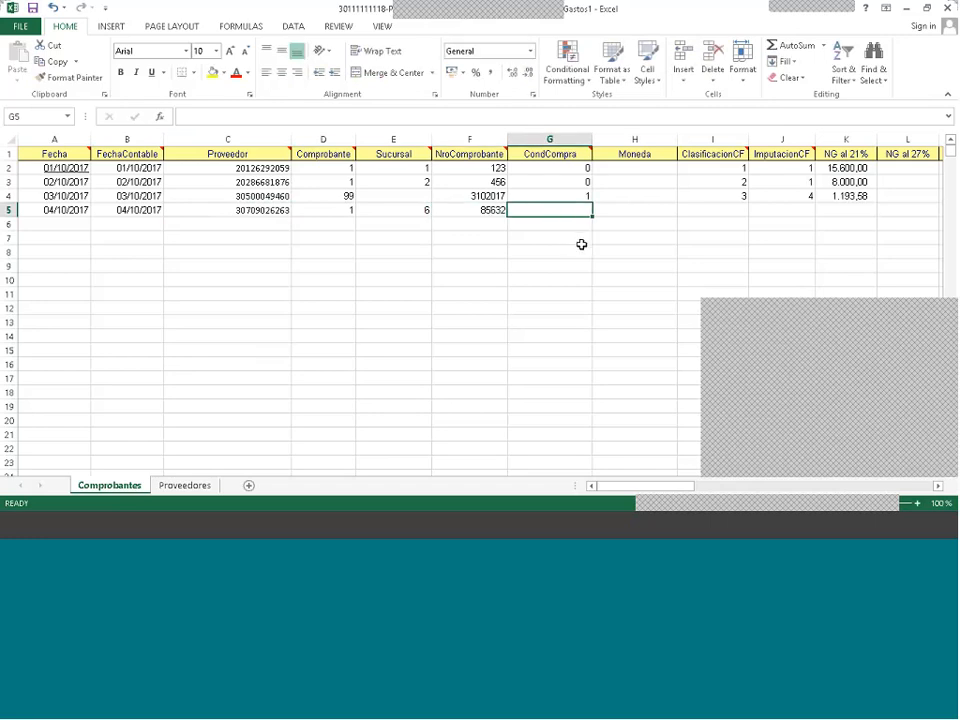
- Set row 5's CondCompra to 1, leave Moneda empty, and enter 1 for both ClasificacionCF and ImputacionCF
type("1")
key("Tab")
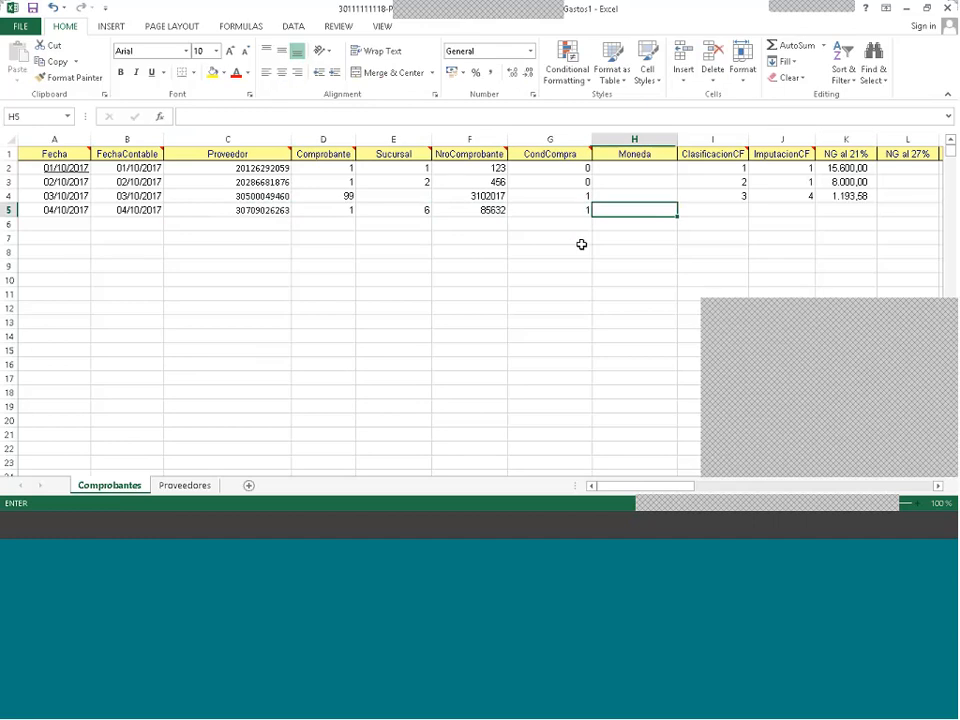
key("Tab")
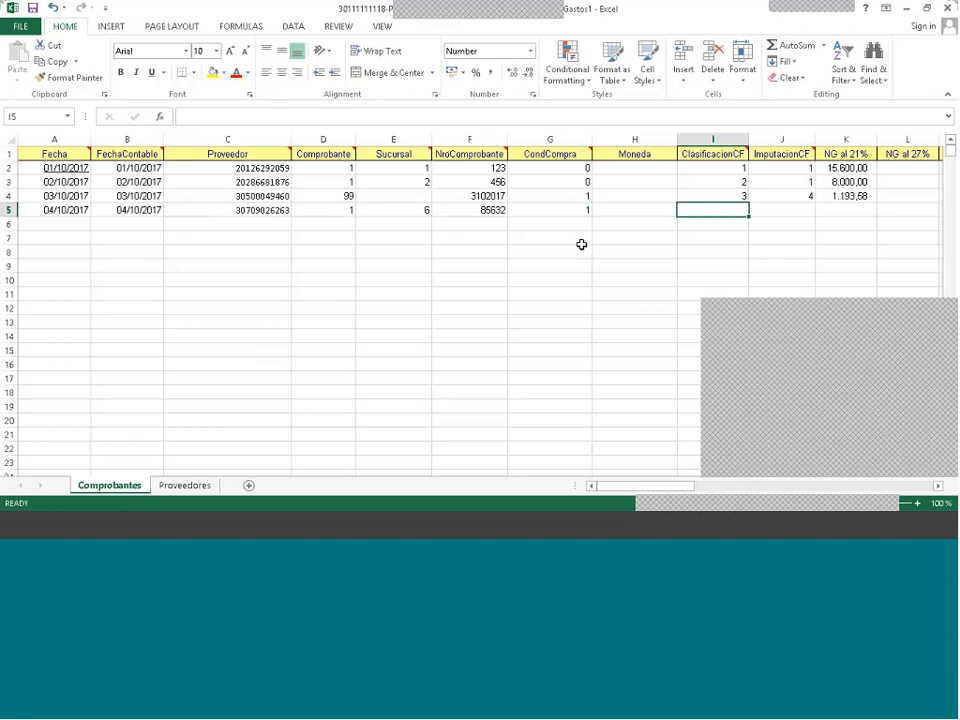
mouse_move(704, 154)
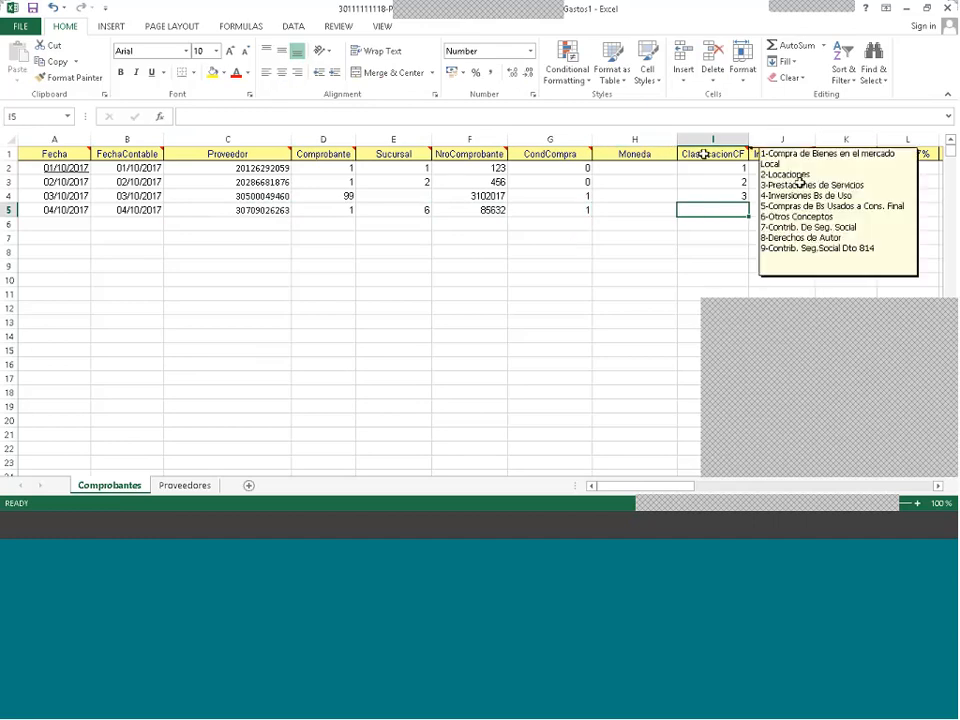
type("1")
key("Tab")
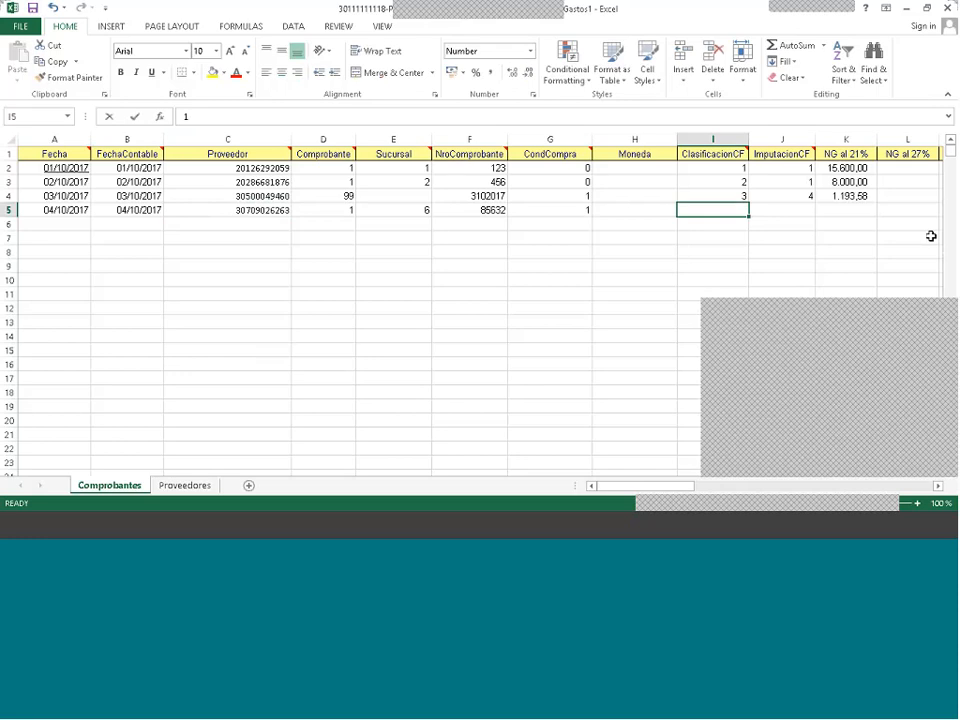
mouse_move(790, 155)
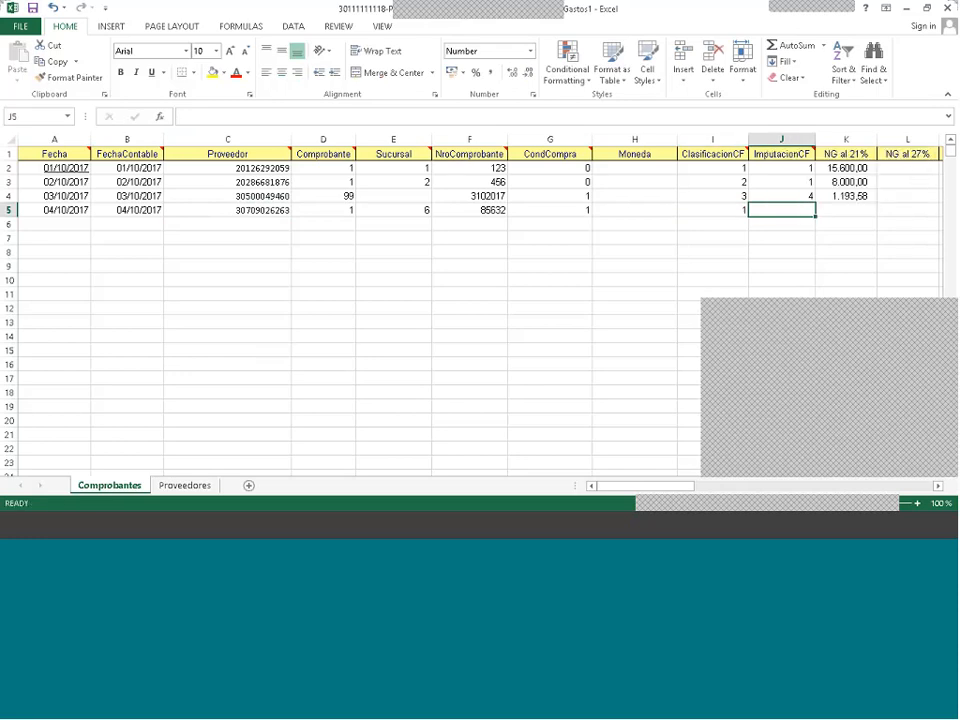
type("1")
key("Tab")
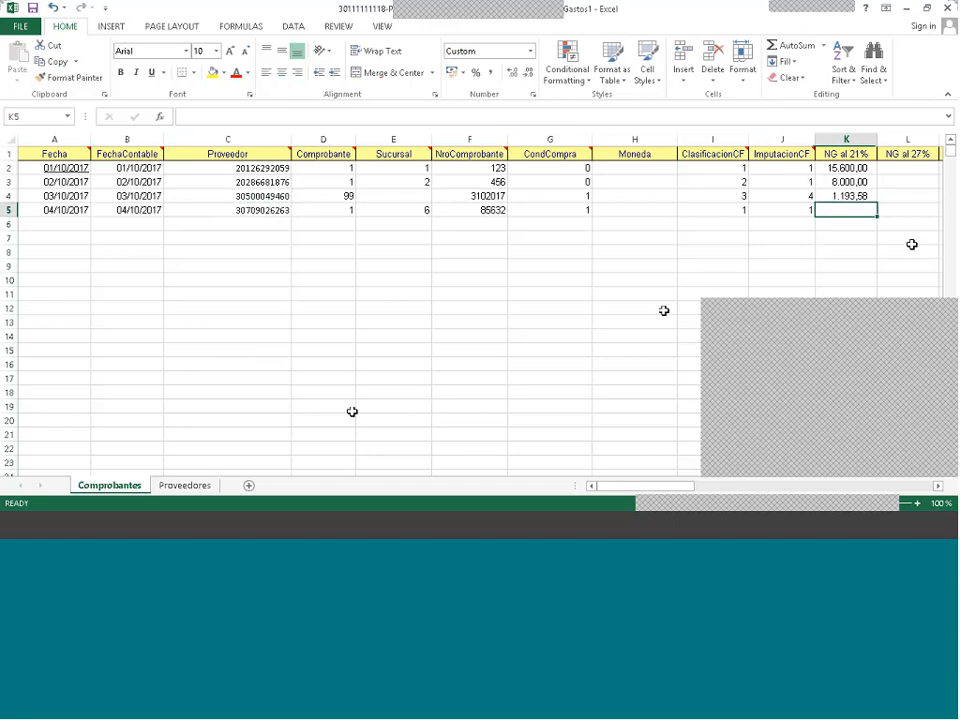
- Consult the fuel invoice's Neto in Word, enter 545,41 as NG al 21% in row 5 in Excel, and return to Word
left_click(195, 535)
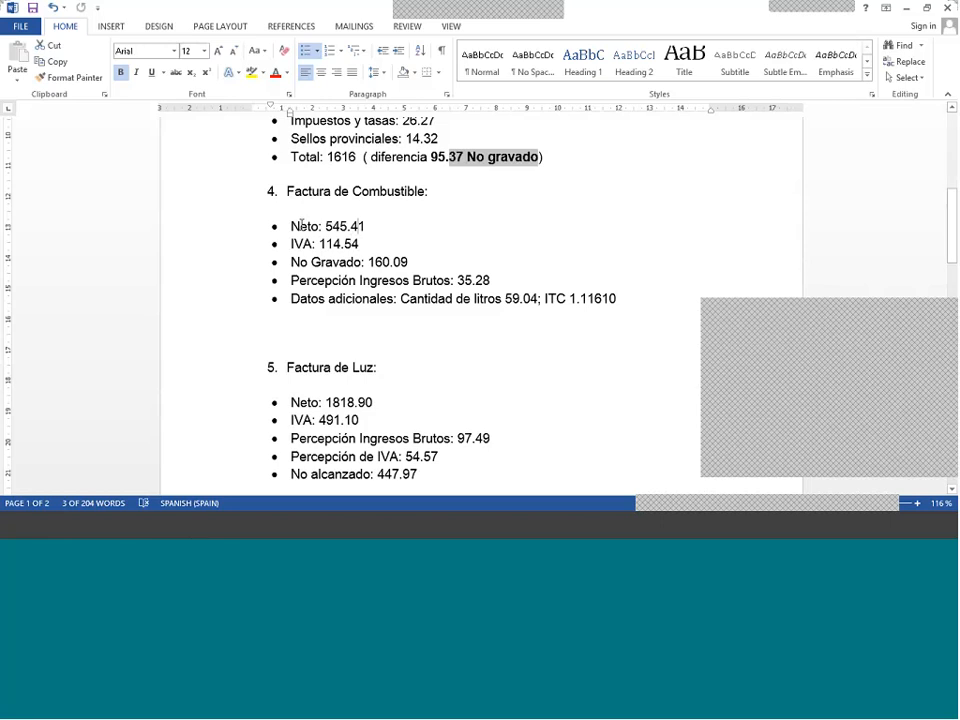
left_click_drag(294, 226, 371, 227)
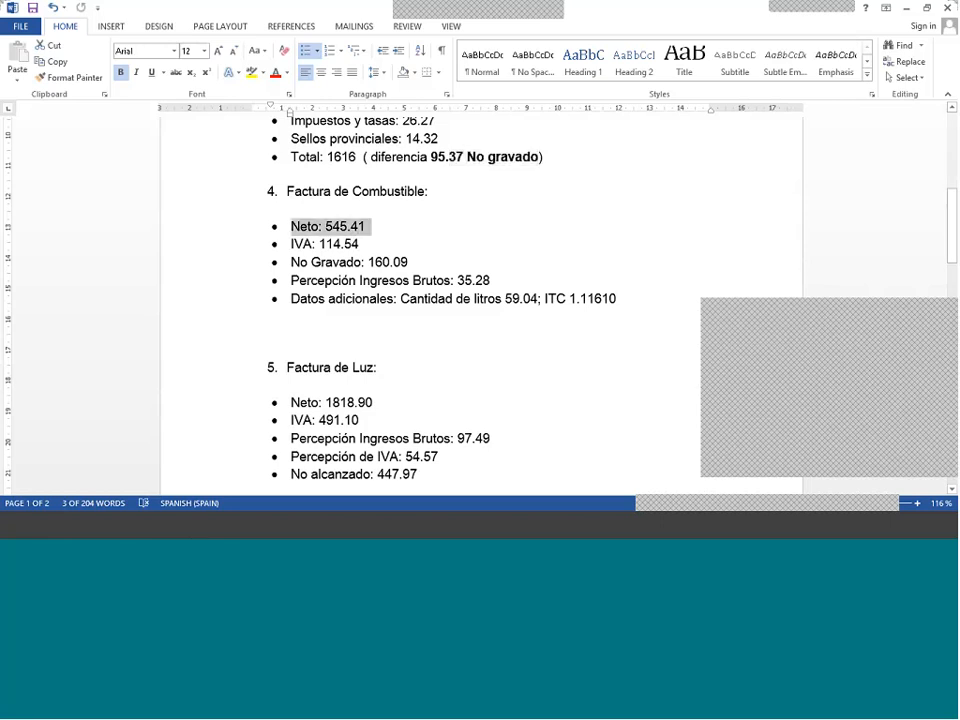
left_click(188, 525)
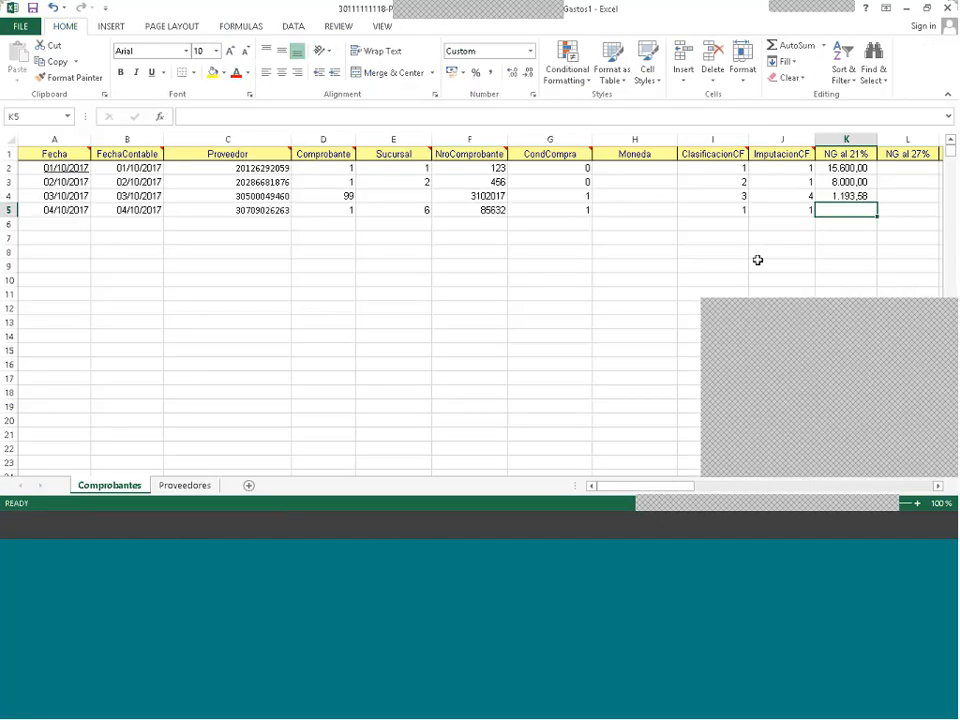
type("545")
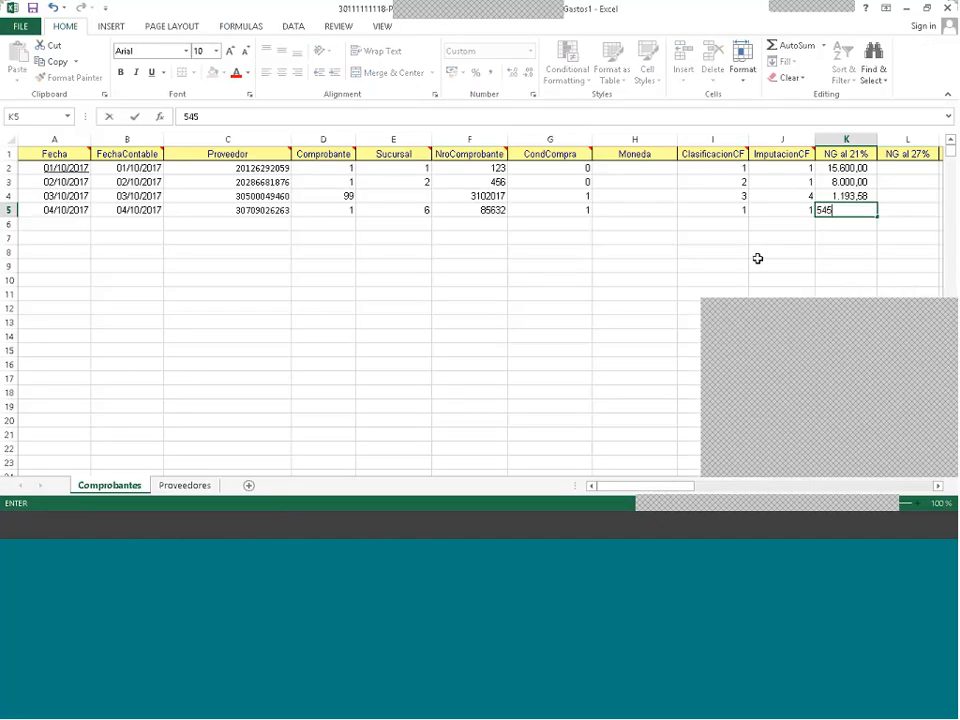
type(",41")
key("Tab")
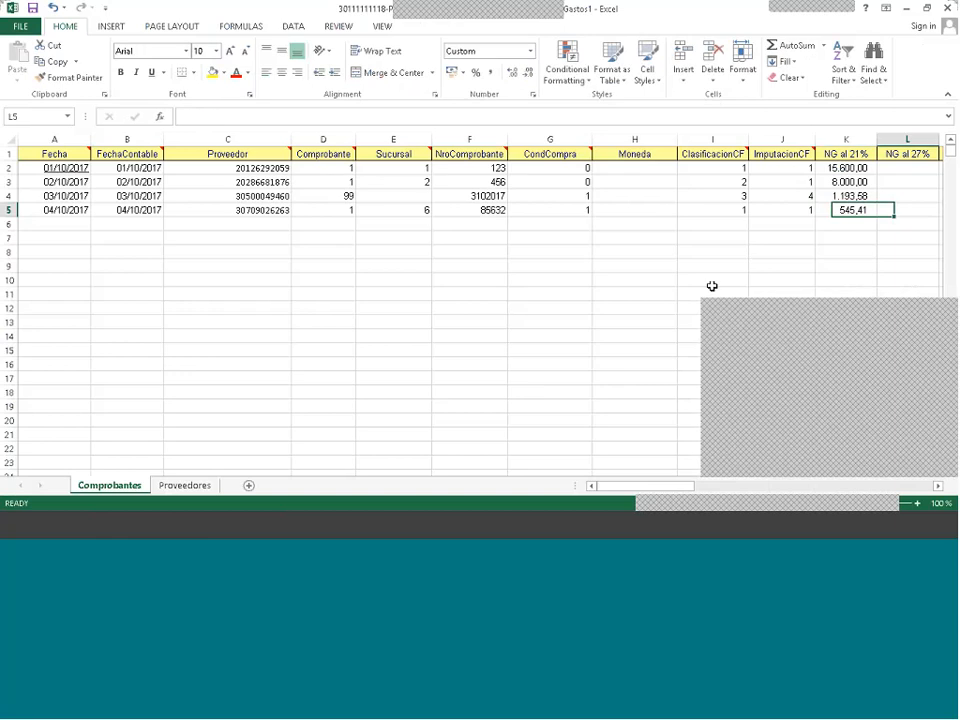
left_click(188, 533)
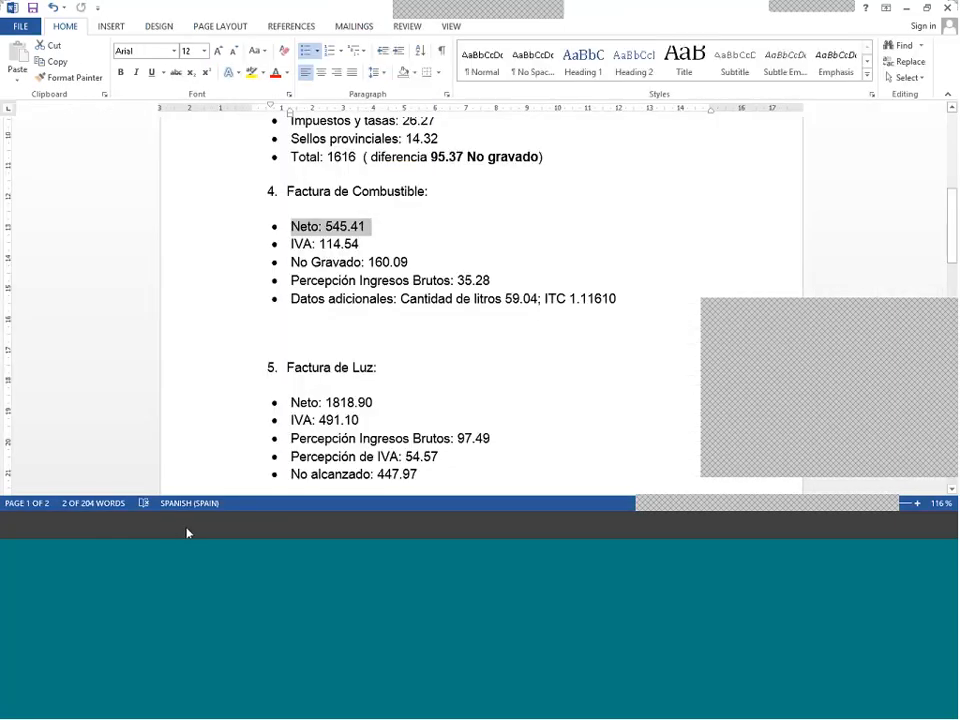
- Switch to Excel and enter the fuel invoice's IVA of 114,54 under IVA al 21% in row 5
left_click(186, 533)
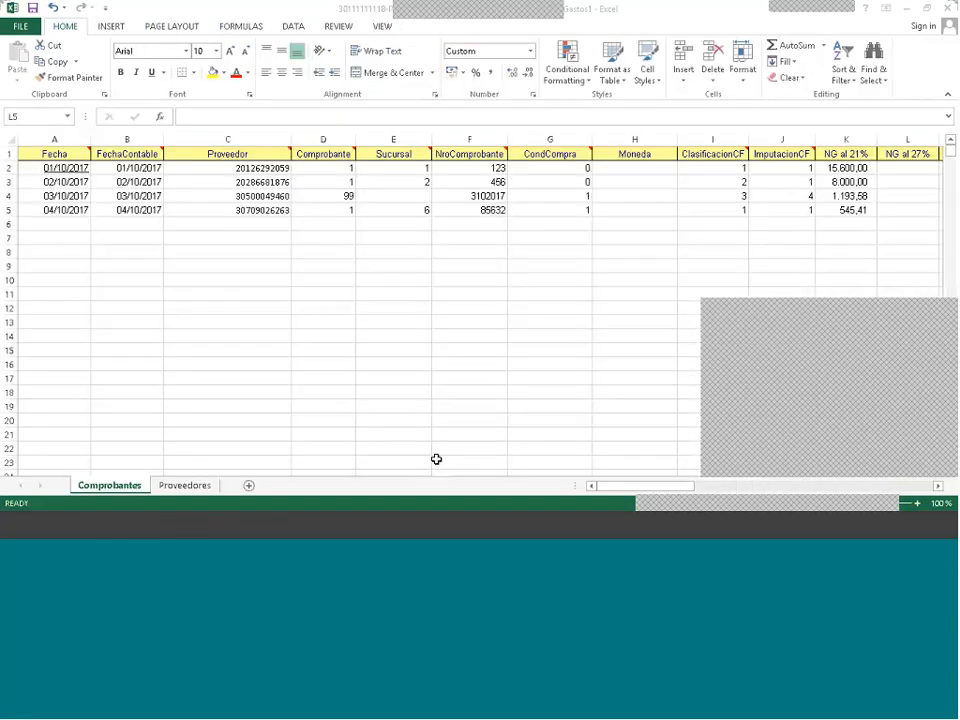
key("Tab")
key("Tab")
key("Tab")
key("Tab")
type("1")
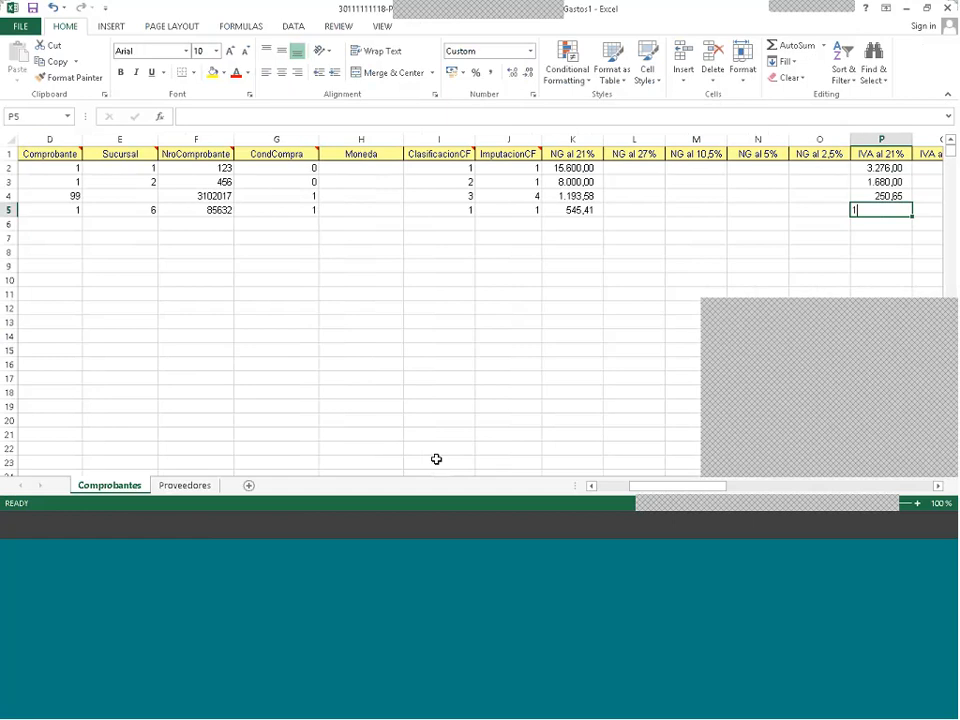
type("14,54")
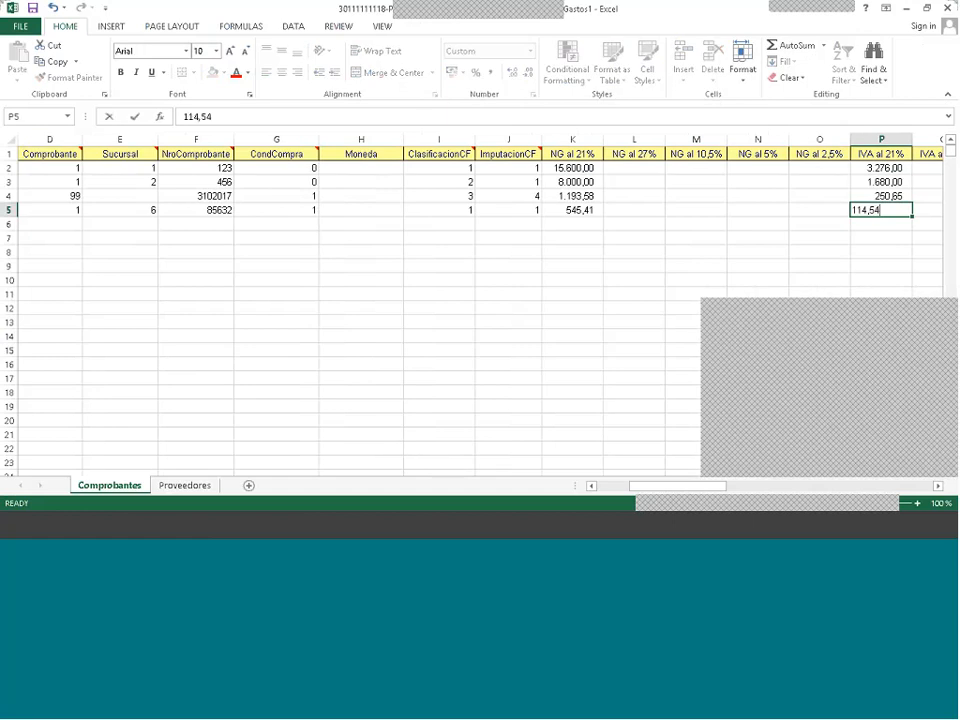
- Consult the fuel invoice's No Gravado amount in Word and return to the Comprobantes sheet in Excel
key("alt+Tab")
left_click_drag(418, 262, 291, 263)
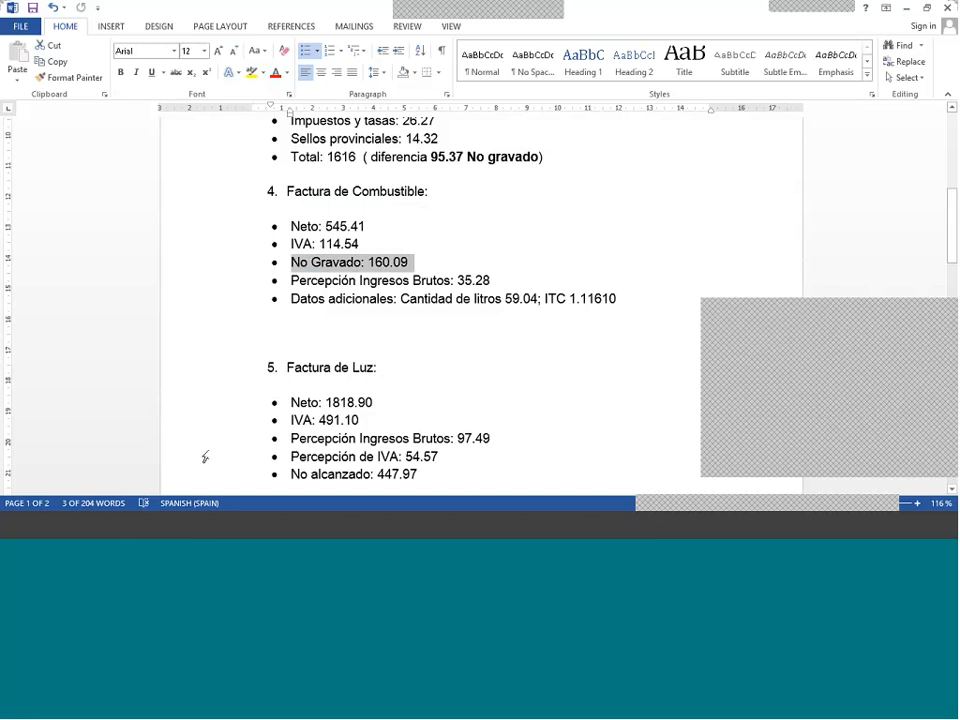
left_click(148, 533)
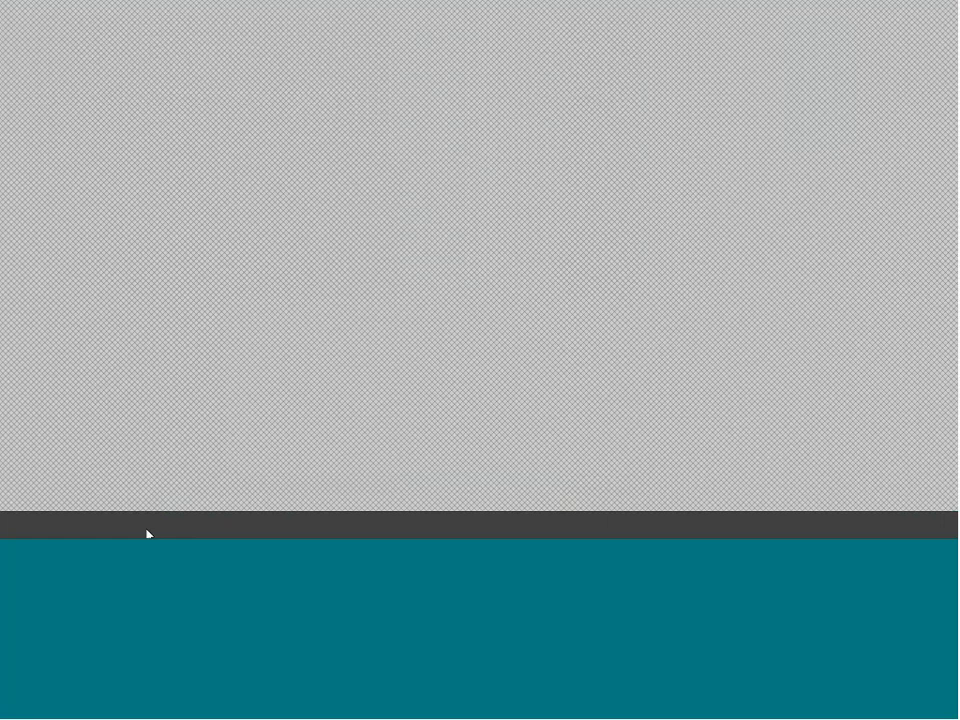
left_click(153, 537)
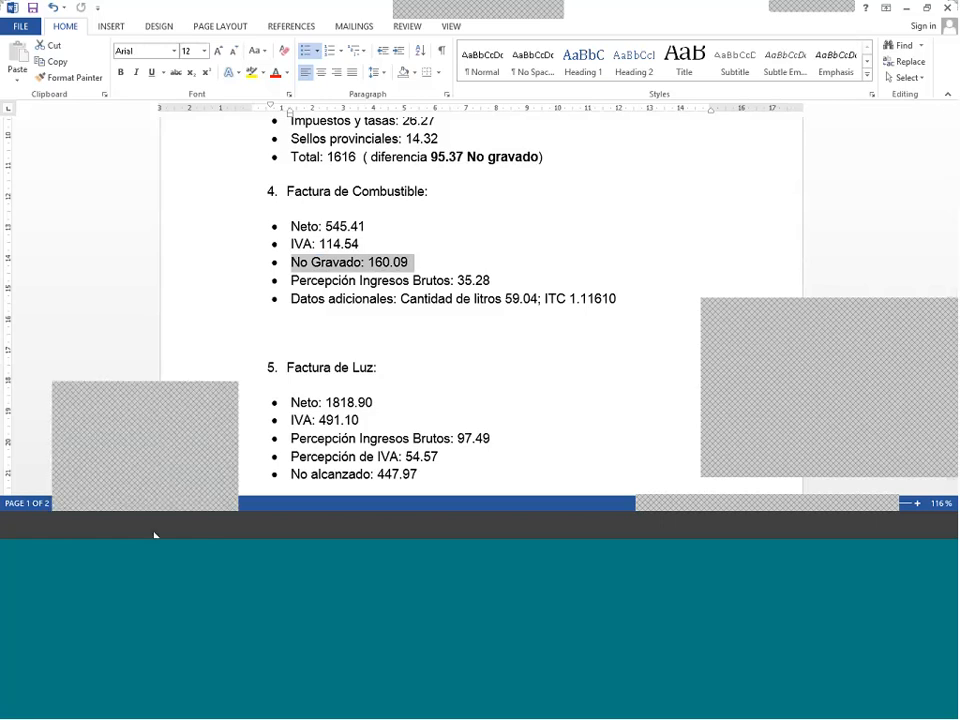
mouse_move(319, 513)
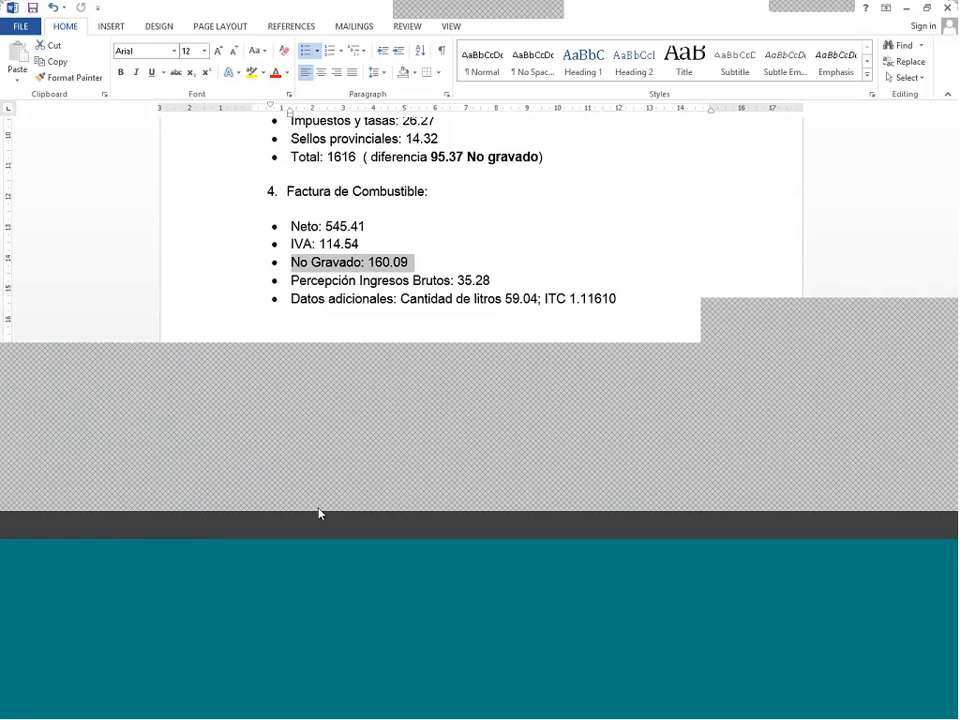
left_click(410, 450)
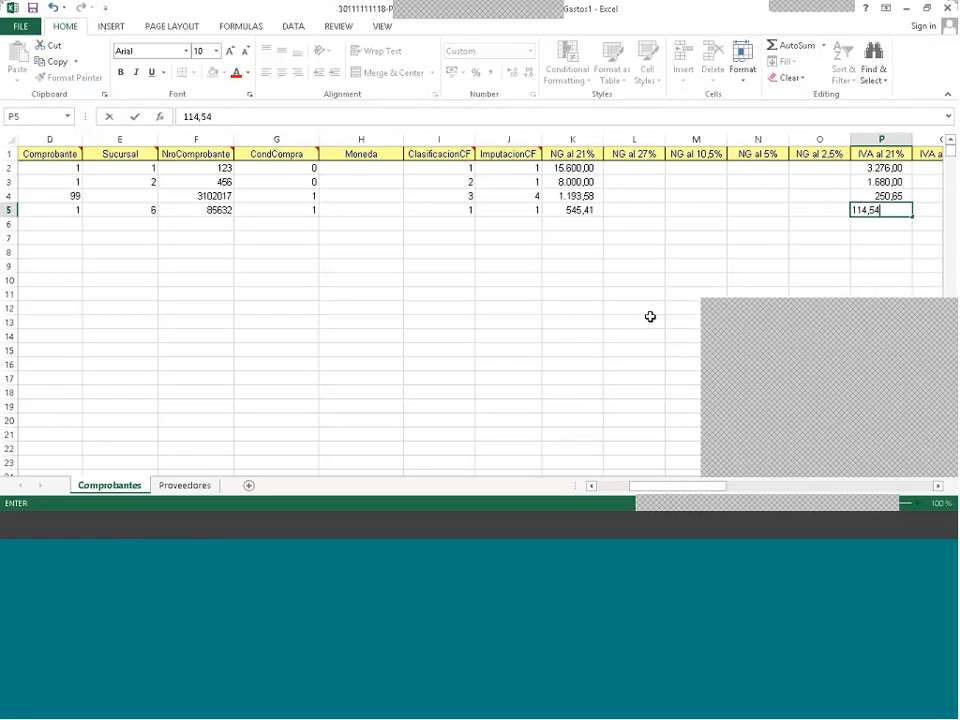
- Enter 160,09 as ImpuestosInternos in row 5, checking the decimals against the No Gravado amount in Word
key("Tab")
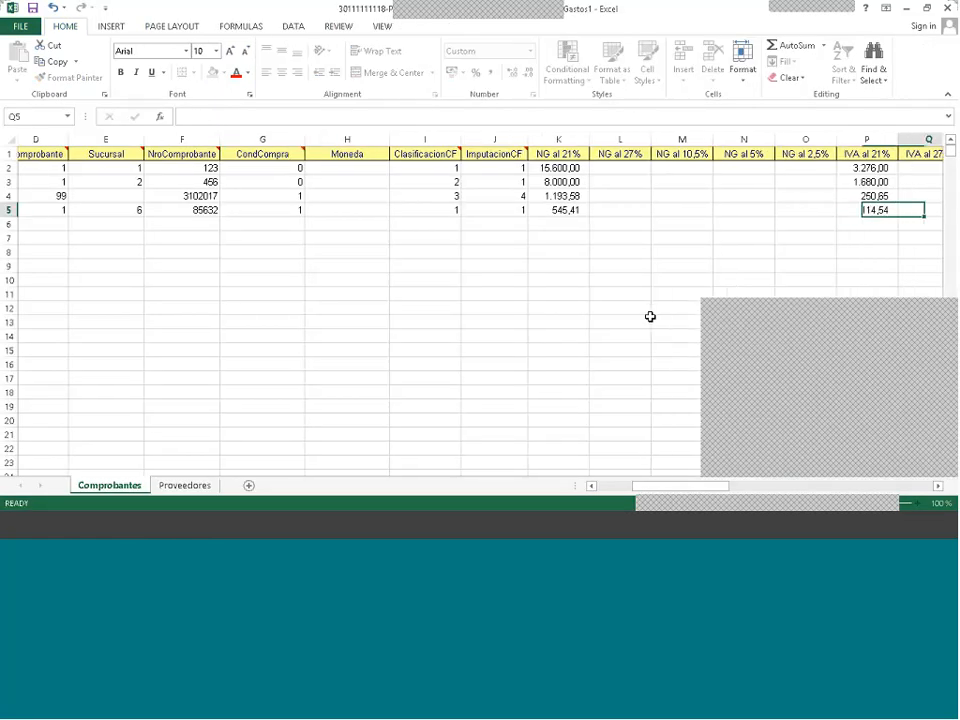
key("Tab")
key("Tab")
key("Tab")
key("Tab")
key("Tab")
key("Tab")
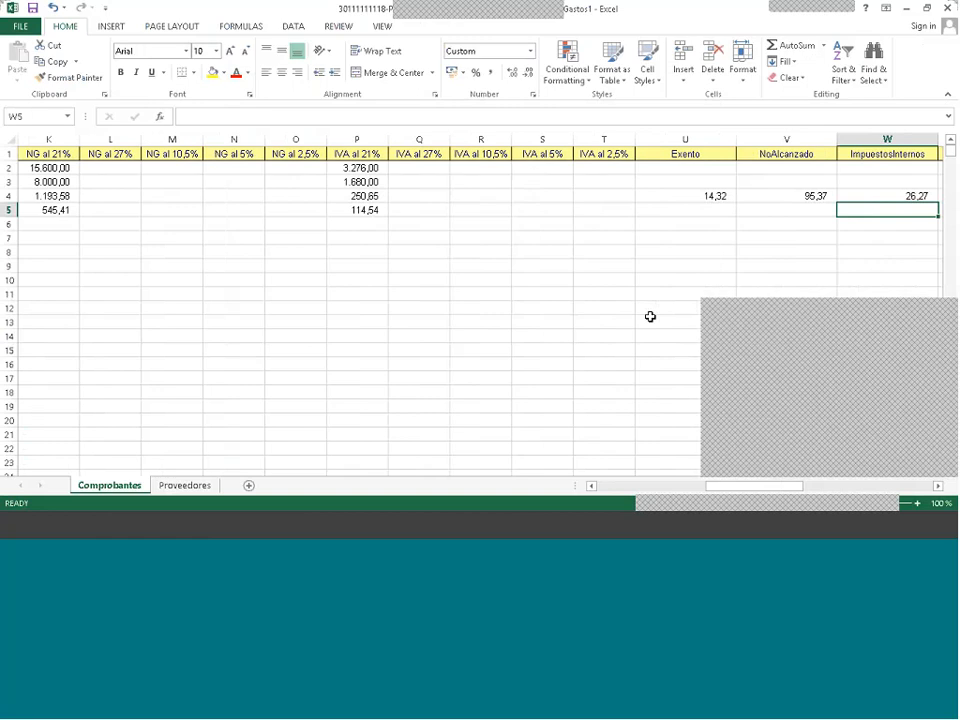
type("160")
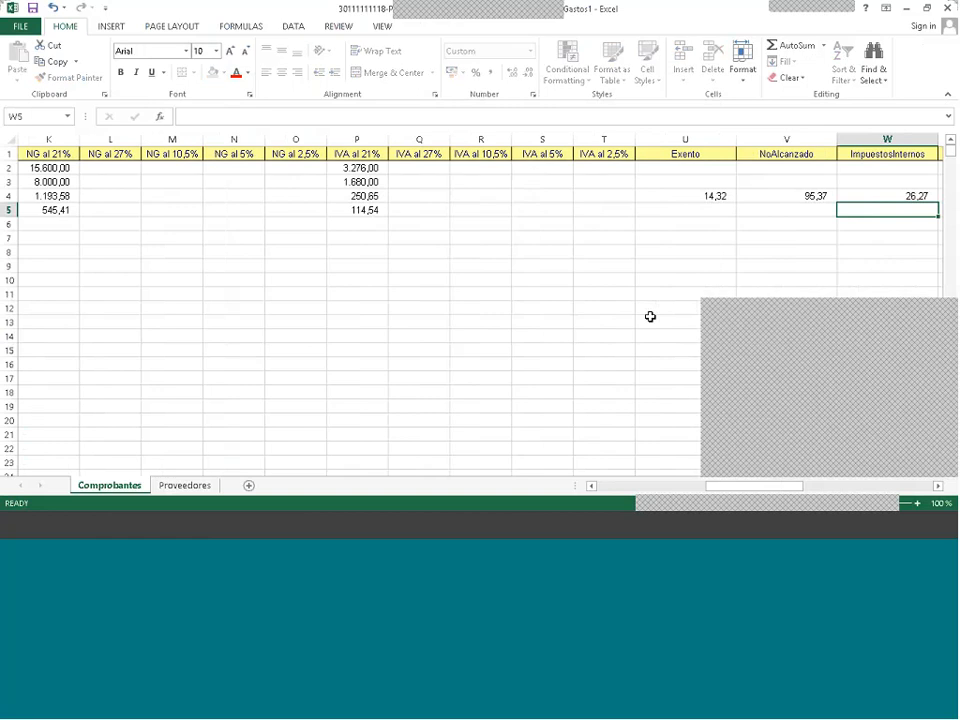
type(",09")
left_click(181, 535)
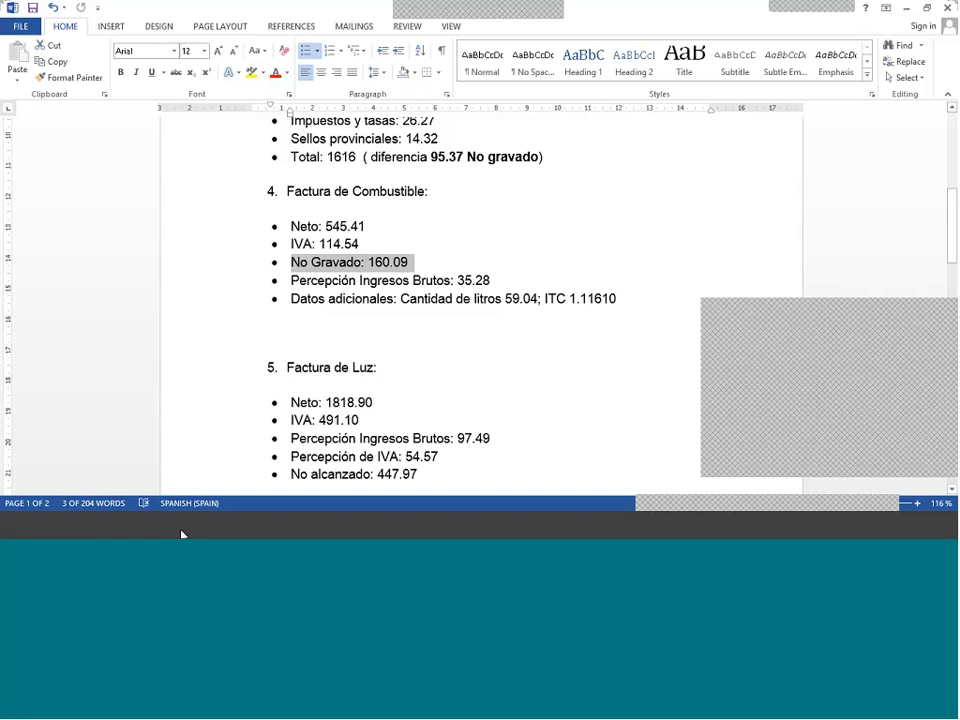
left_click(181, 535)
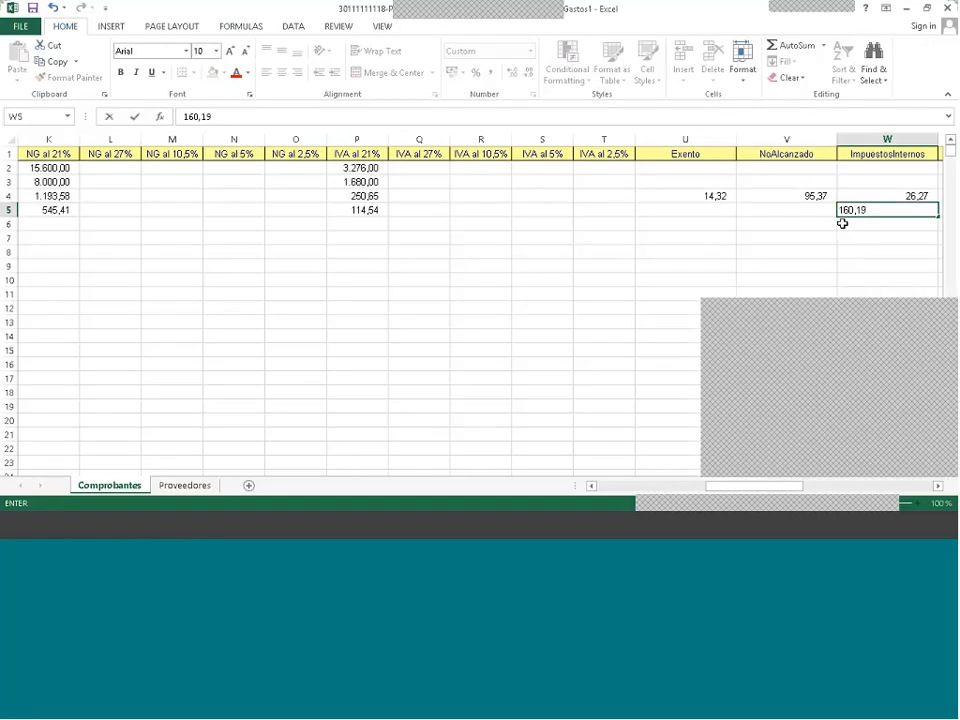
key("BackSpace")
key("BackSpace")
type("09")
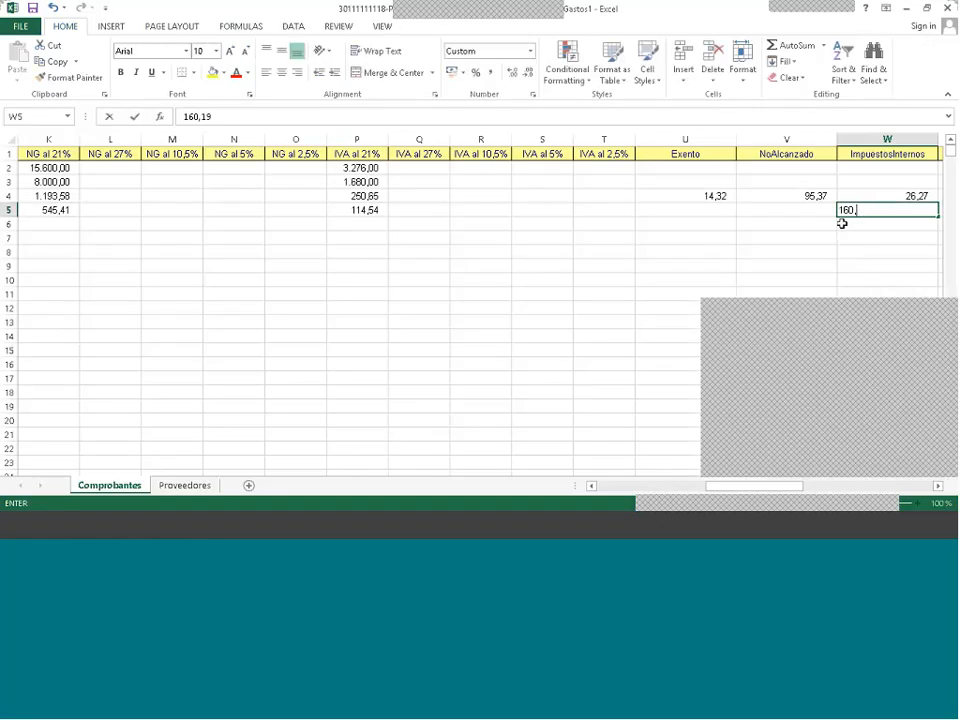
key("Return")
key("Up")
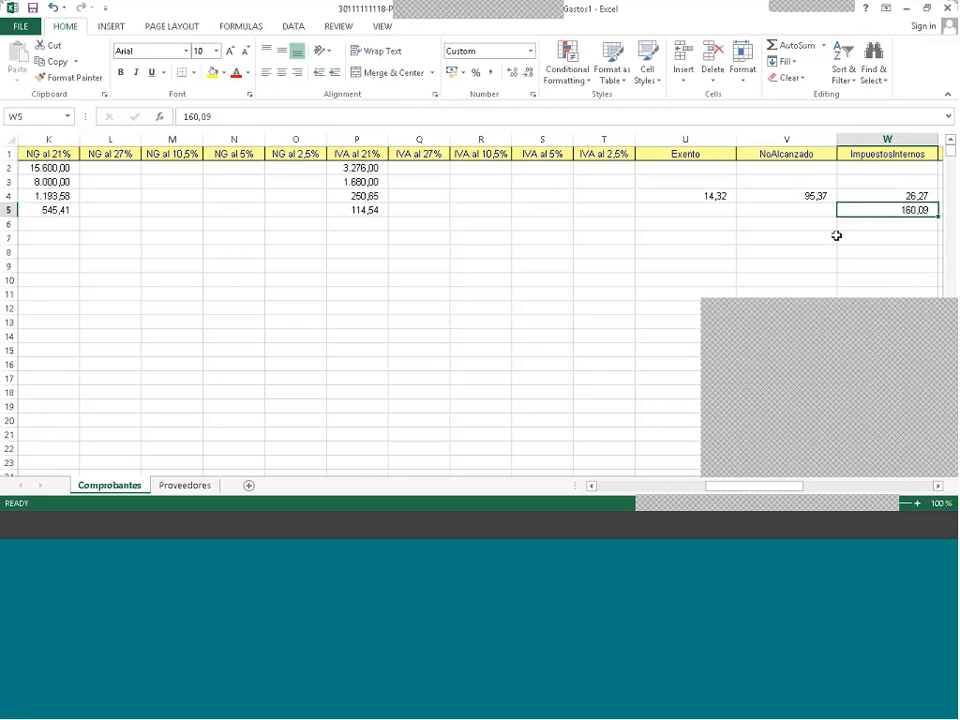
- Review row 5's Exento, NoAlcanzado, ImpuestosInternos, PercepcionesIVA and RegimenPercIVA columns to decide where the fuel invoice's non-taxed amounts belong
key("Right")
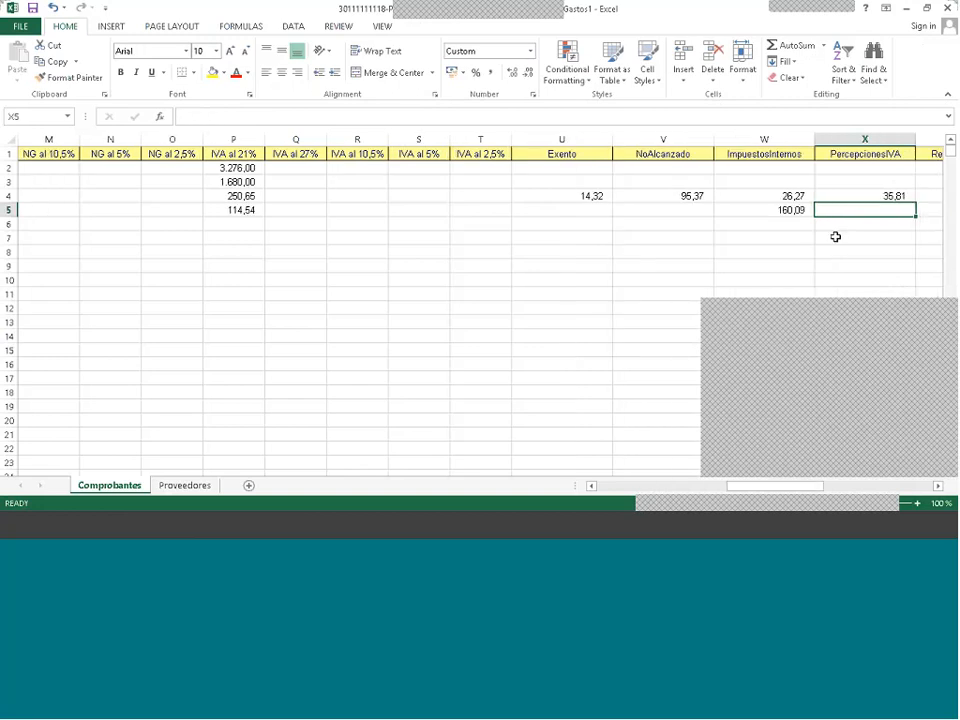
key("Left")
key("Left")
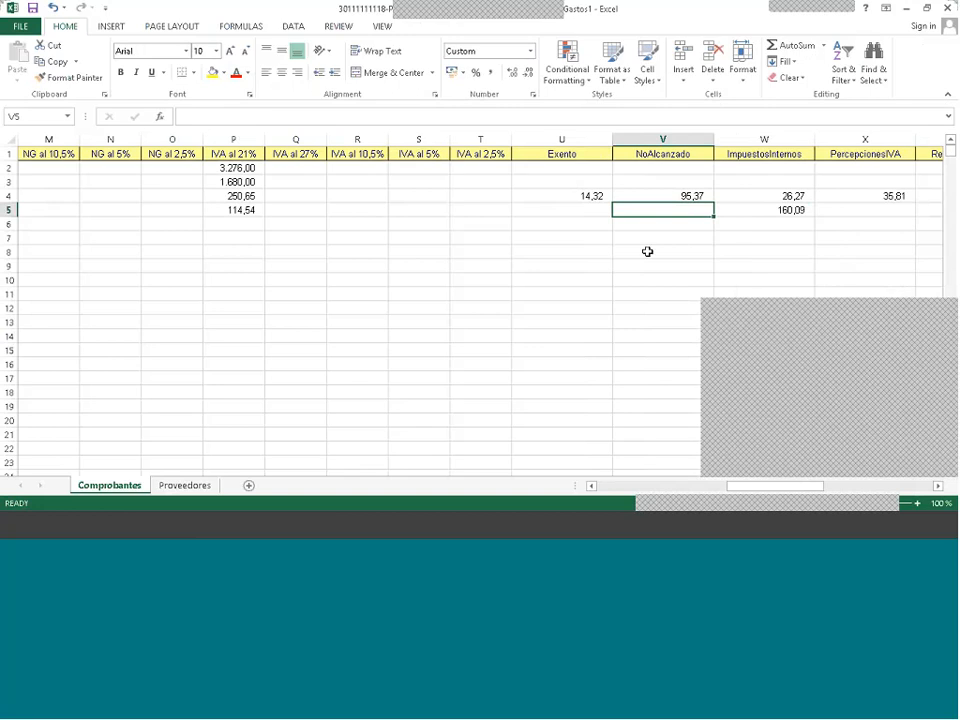
key("Left")
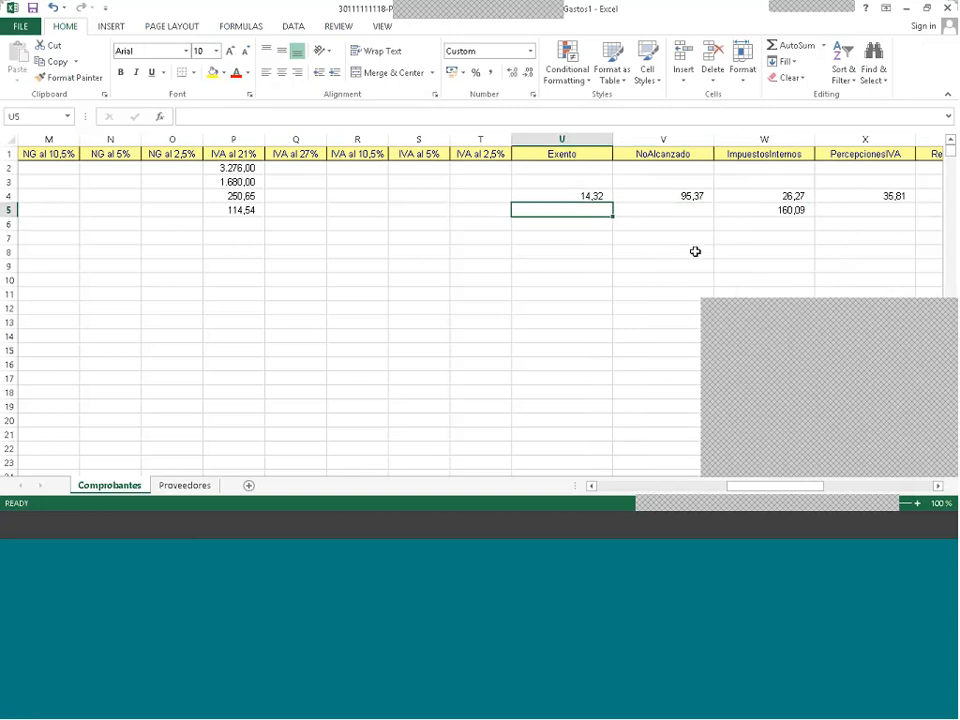
key("Right")
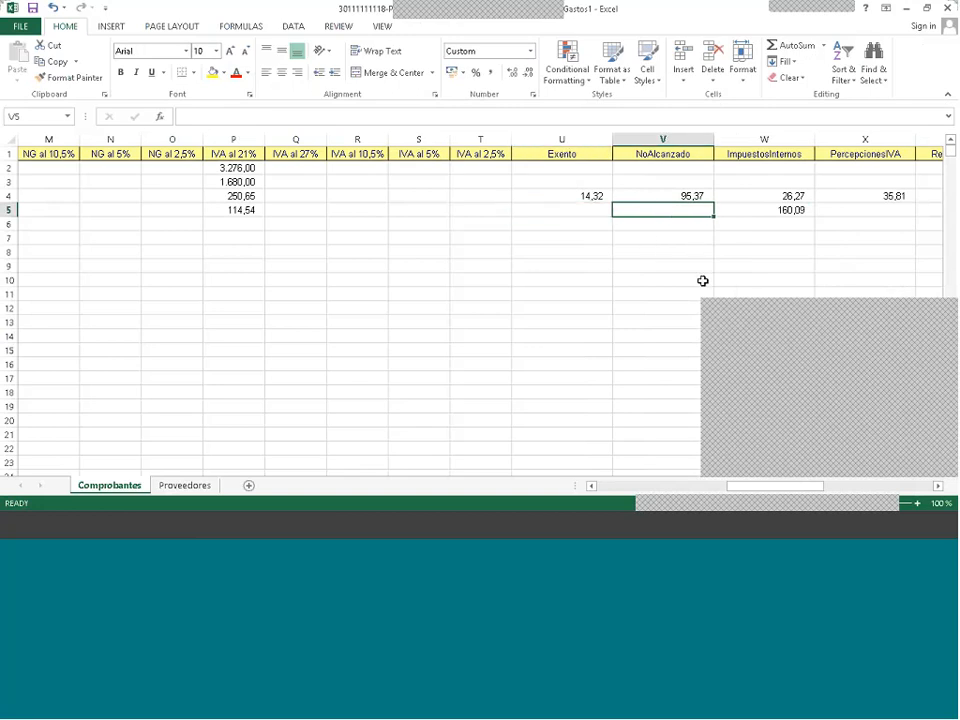
key("Right")
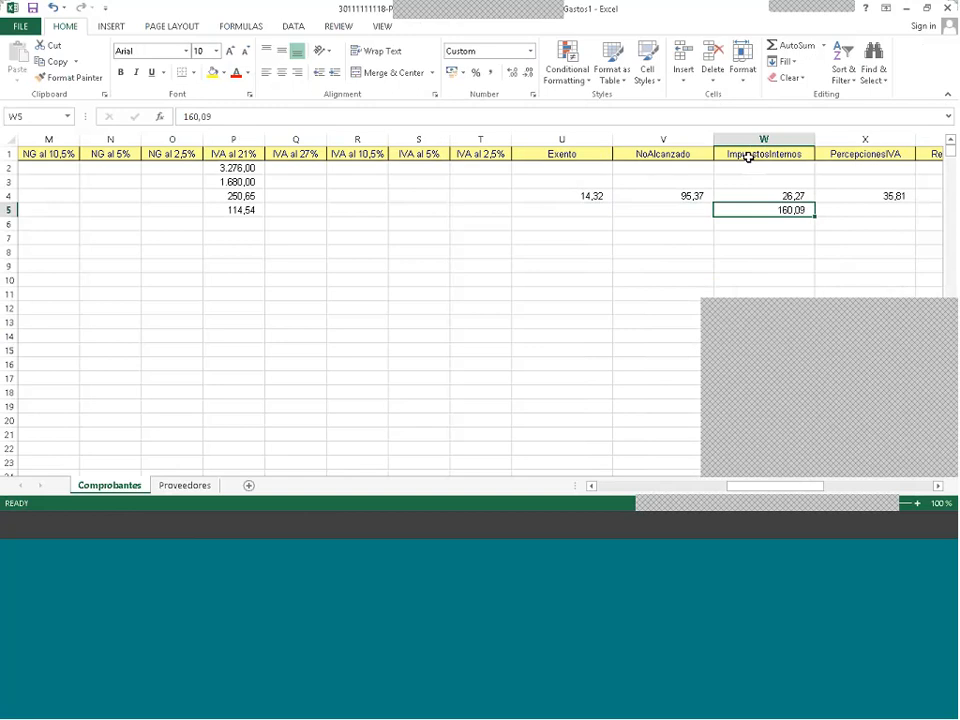
key("Right")
key("Right")
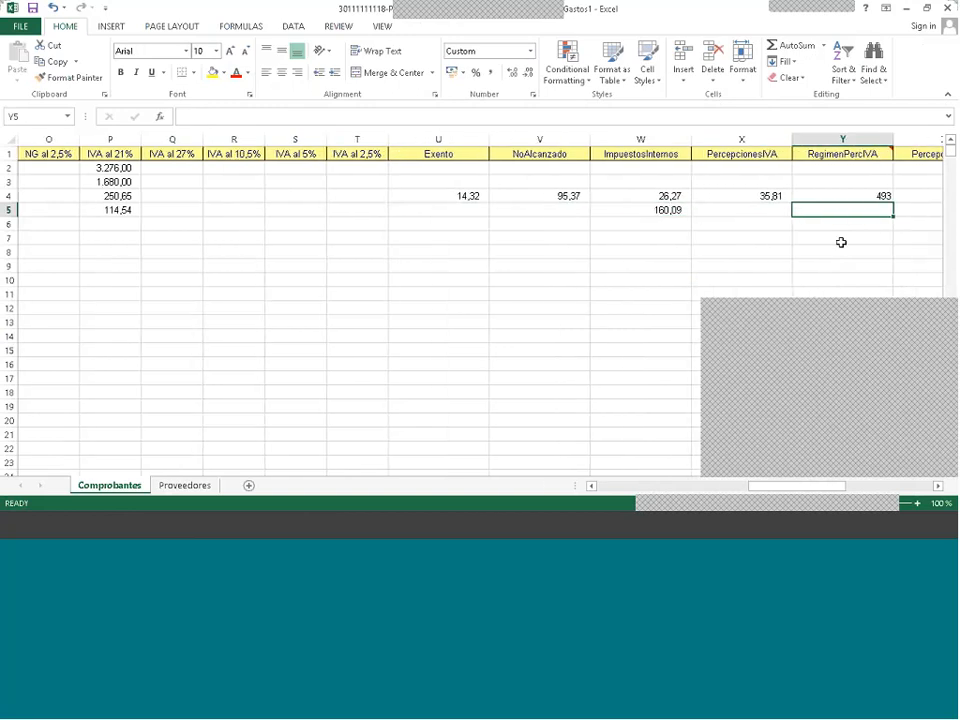
key("Left")
key("Left")
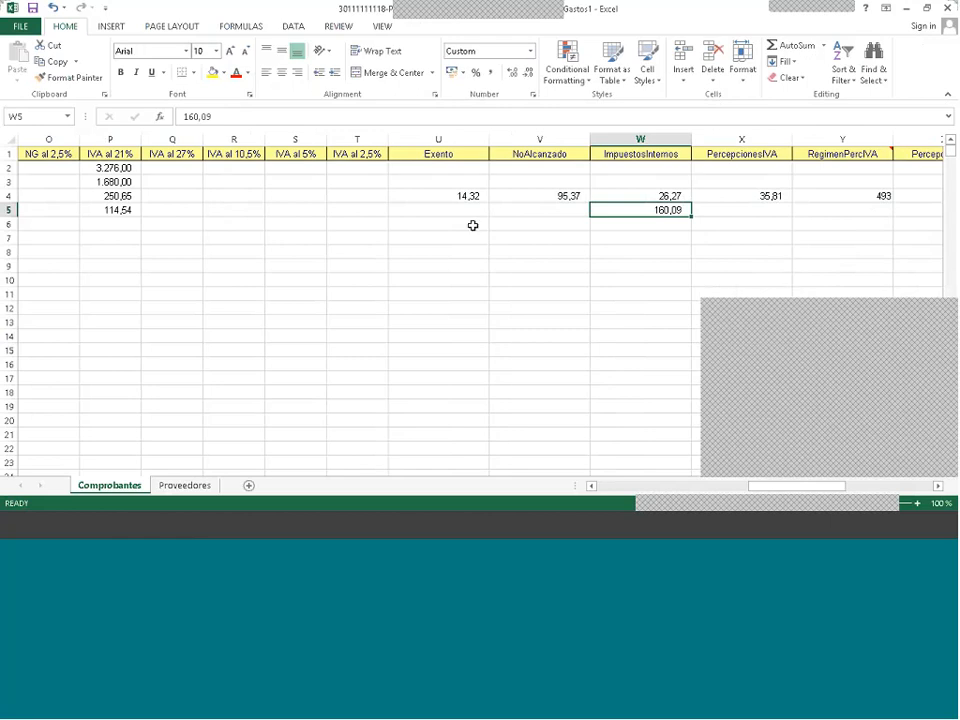
key("Left")
key("Left")
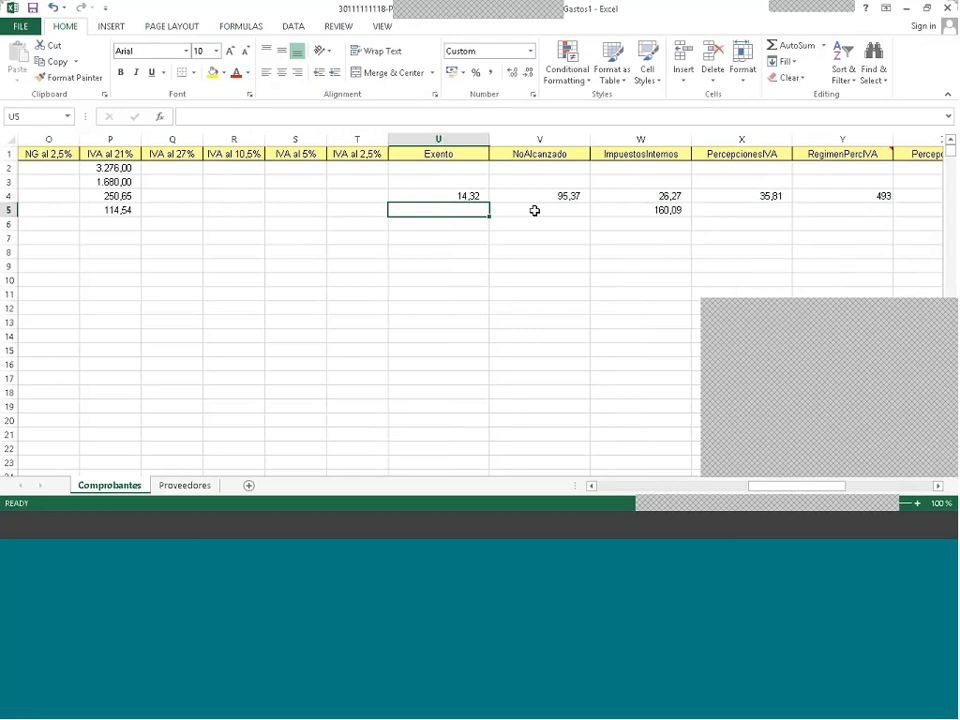
key("Right")
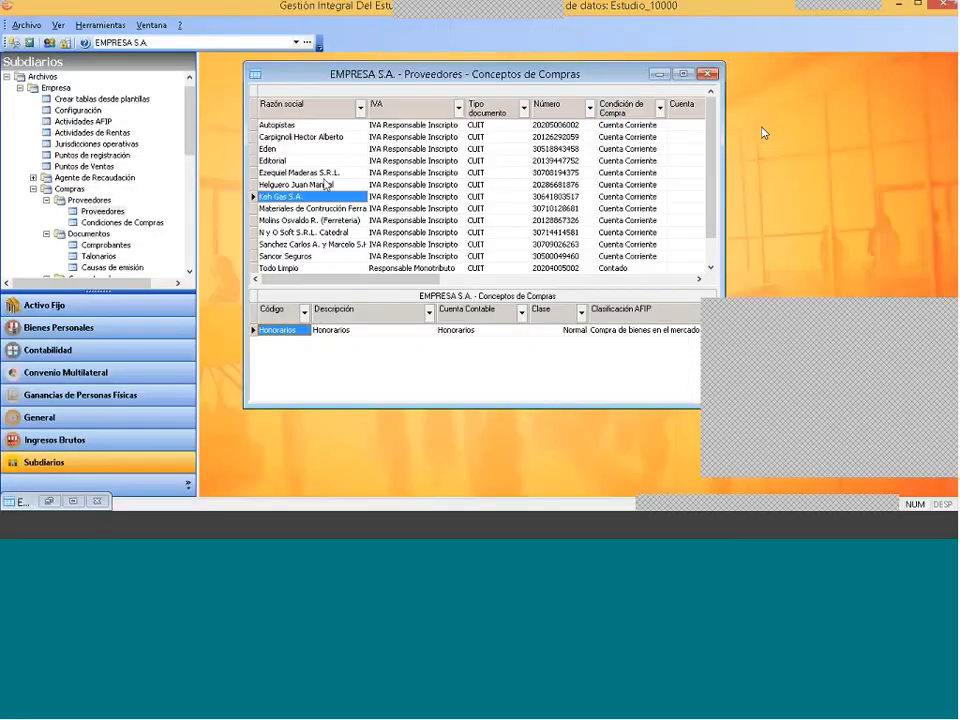
- In the Gestión Integral application, locate the fuel supplier and examine the Clase of its three purchase concepts, widening that column
left_click(322, 161)
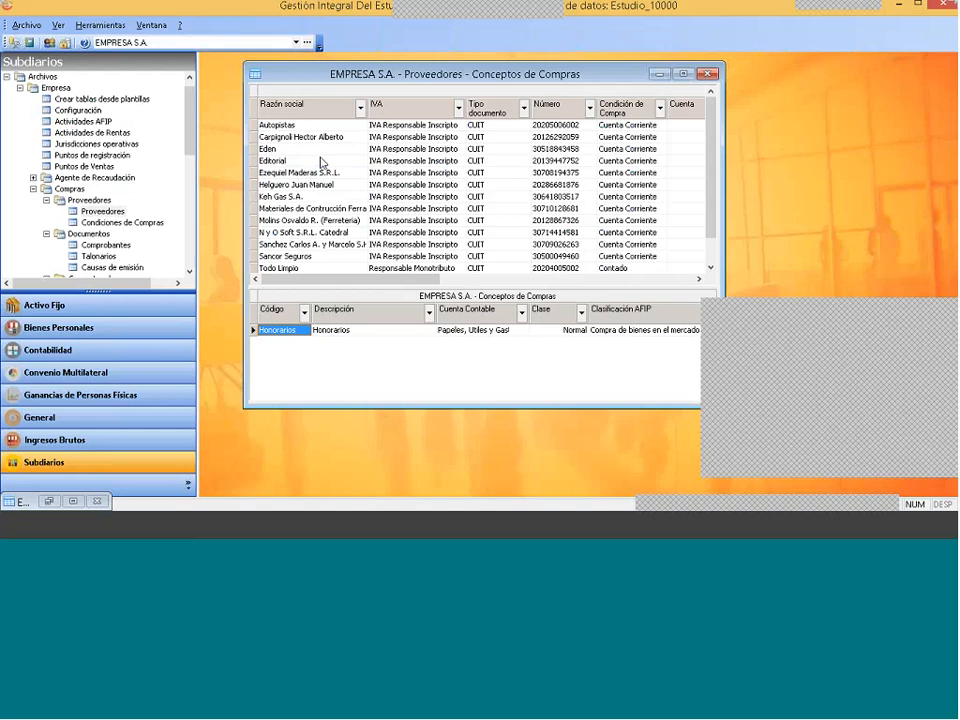
type("Sanche")
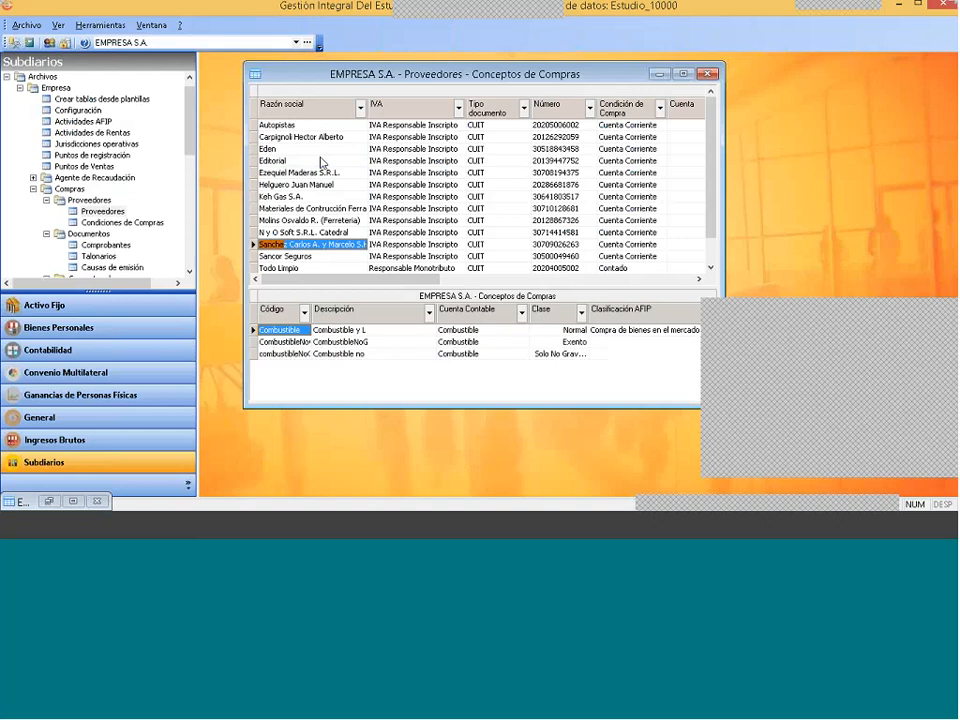
left_click(582, 333)
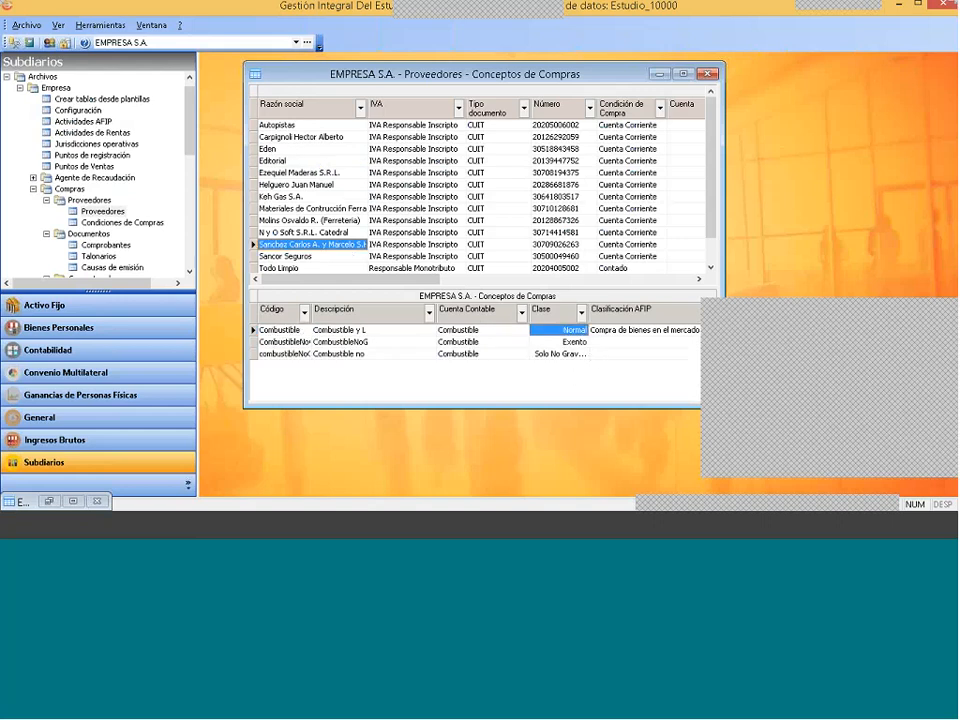
left_click(580, 345)
left_click(578, 356)
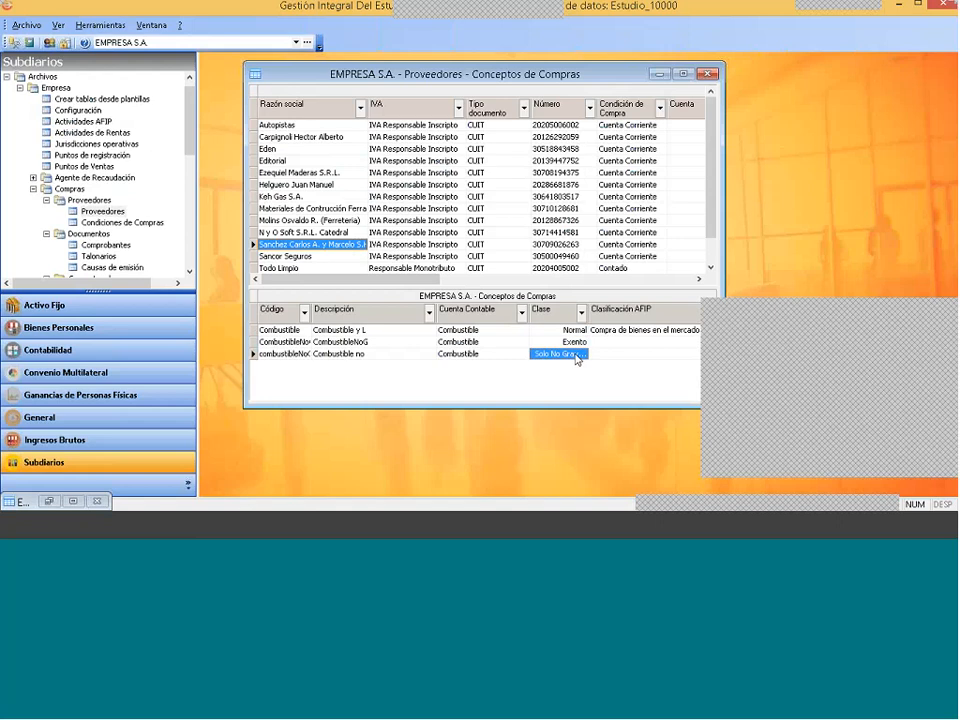
left_click_drag(588, 311, 616, 311)
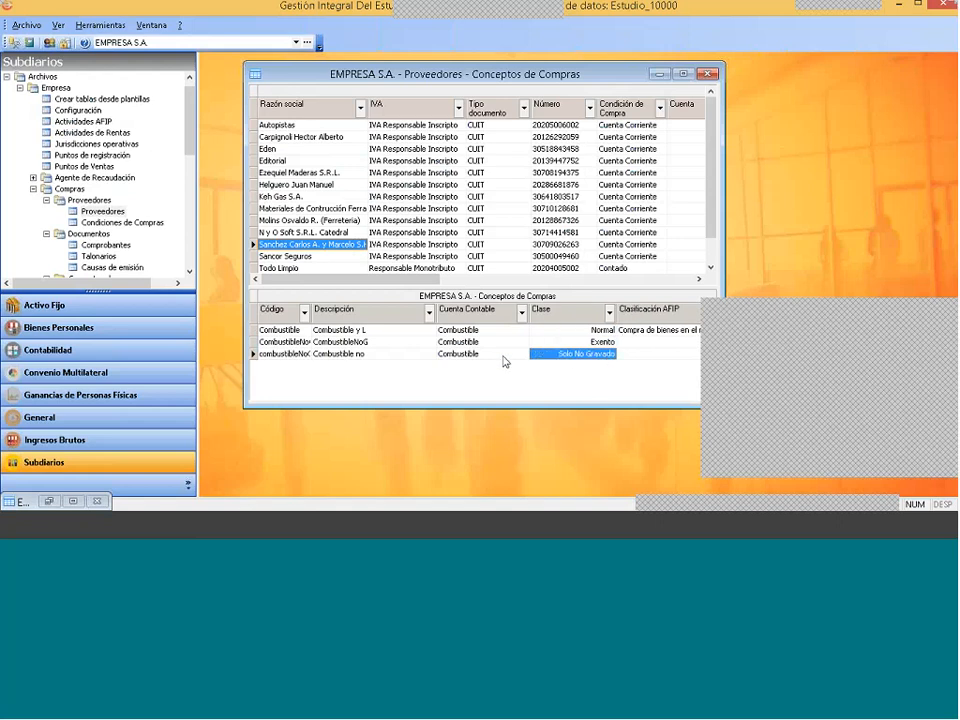
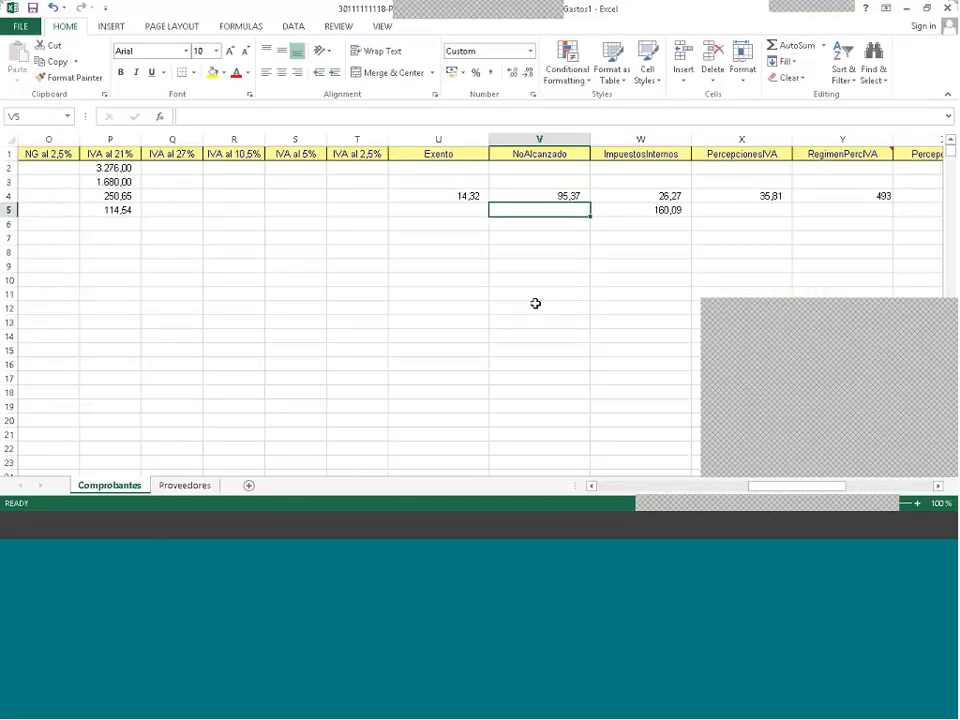
- Begin row 5's Exento formula with the 59,04 litres taken from the fuel invoice's additional data in Word
key("Left")
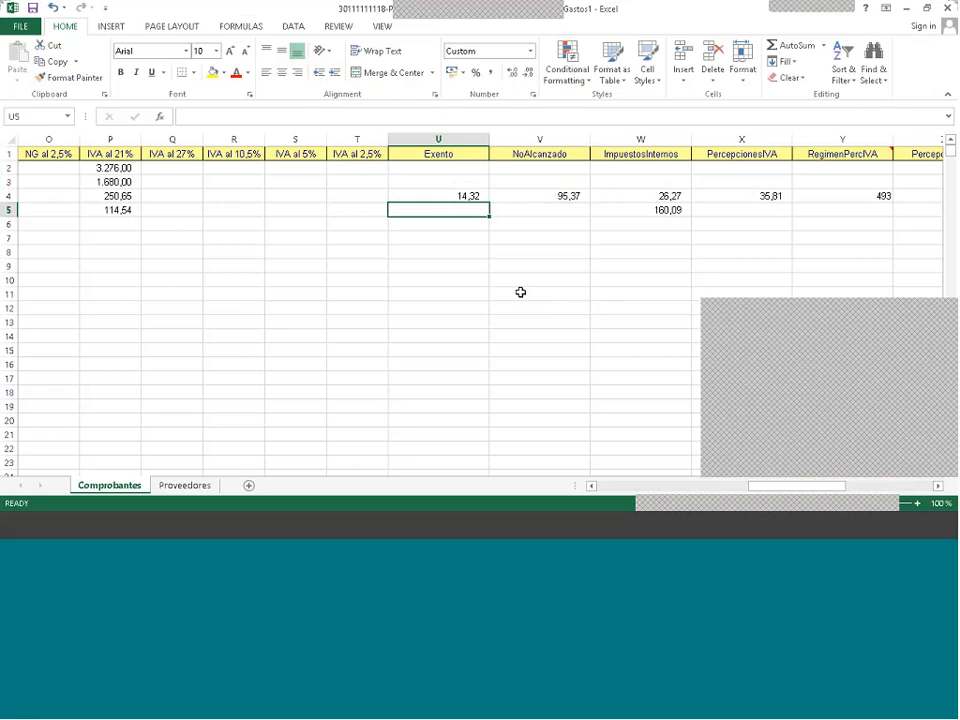
key("alt+Tab")
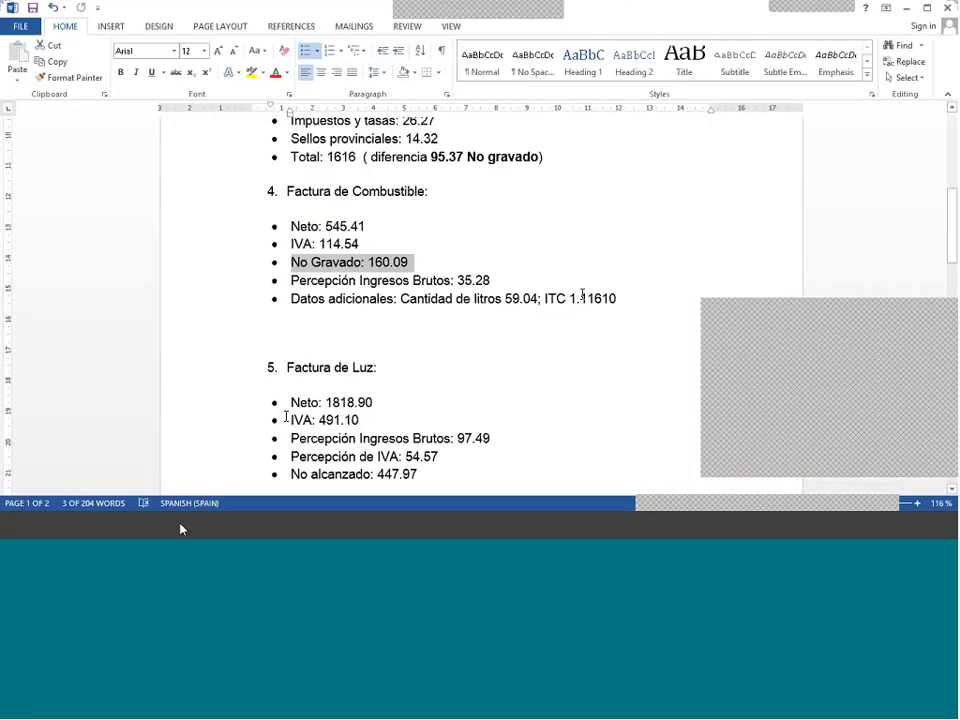
left_click_drag(505, 298, 538, 299)
left_click(531, 331)
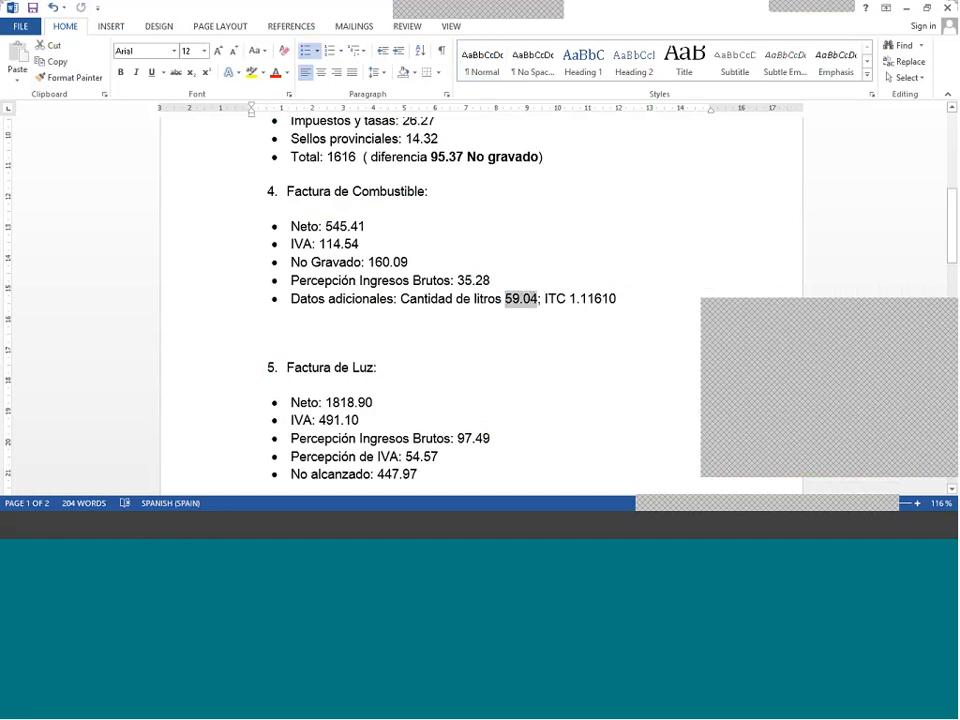
left_click(225, 522)
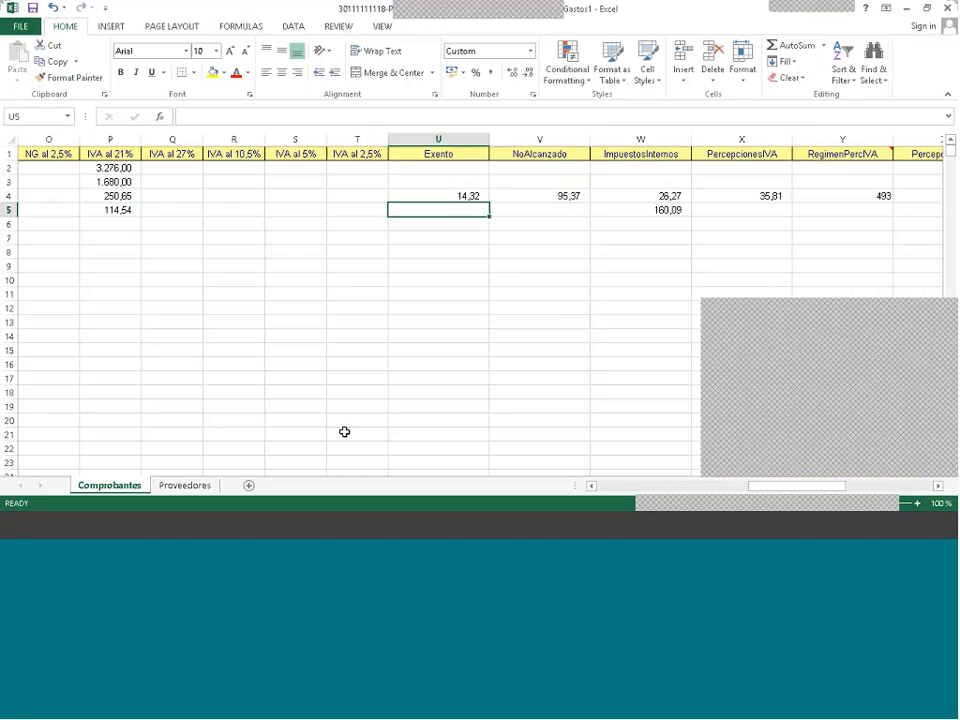
type("+")
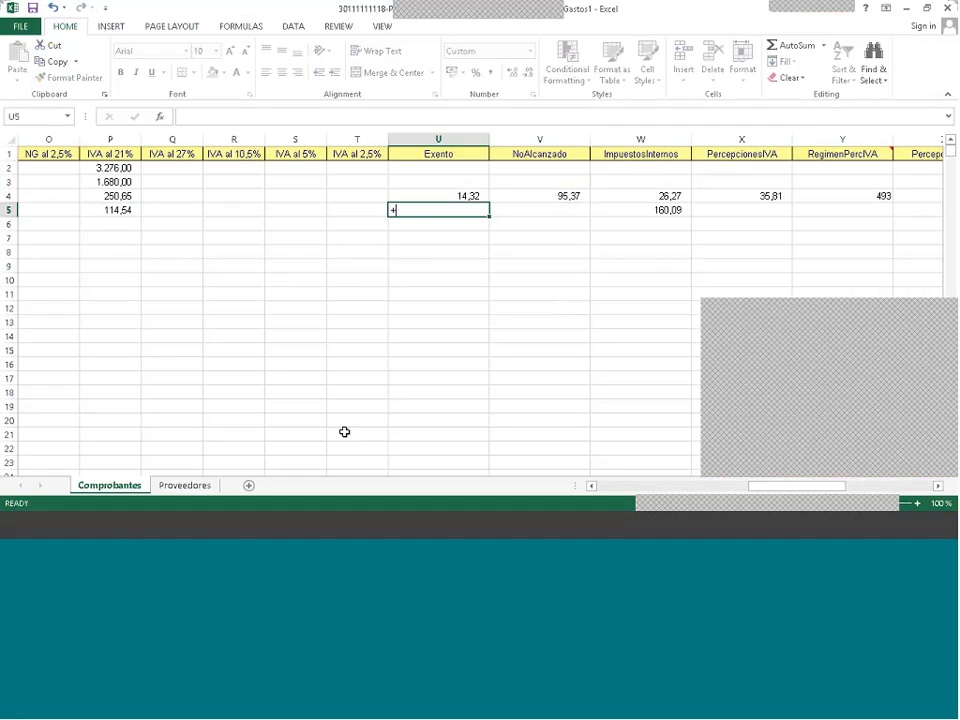
type("59,04")
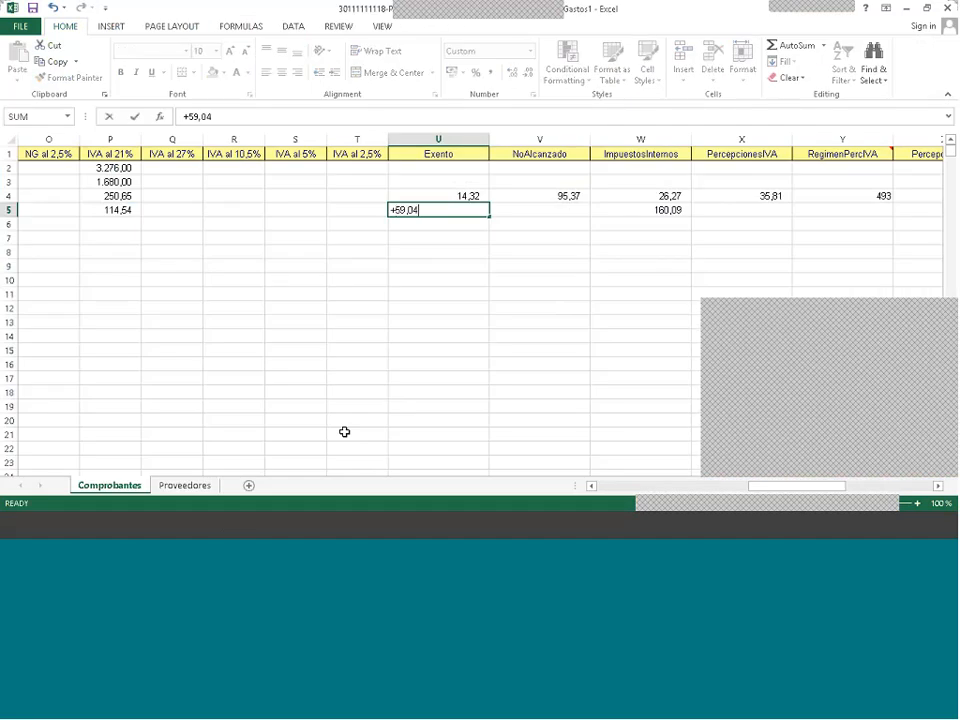
- Complete row 5's Exento formula by multiplying the litres by the ITC of 1,11610, checking that rate in Word
left_click(197, 535)
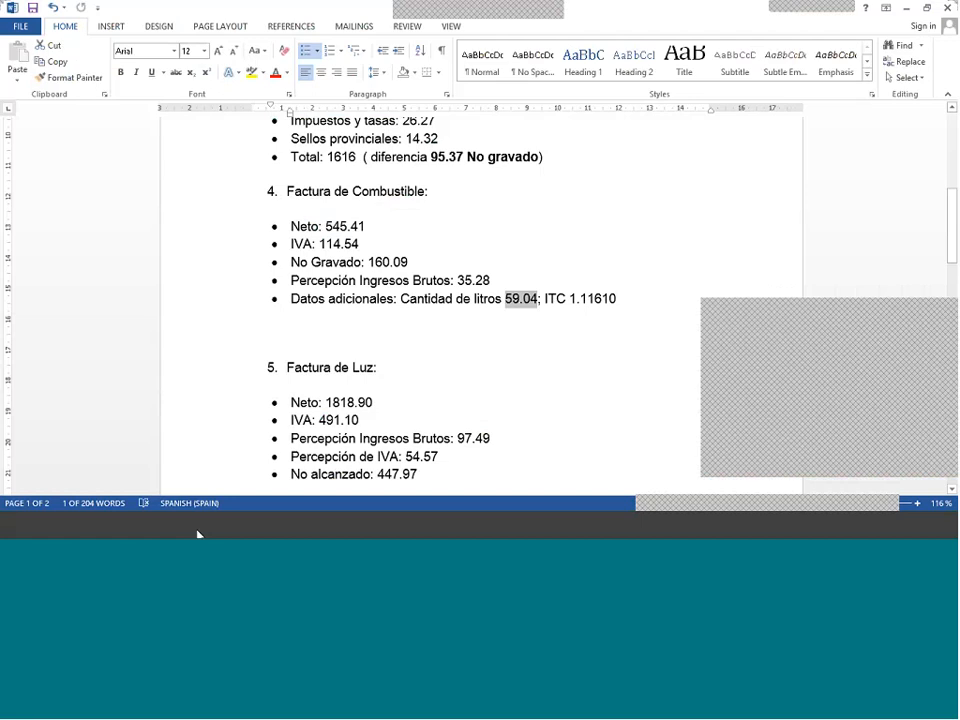
key("alt+Tab")
type("*1,")
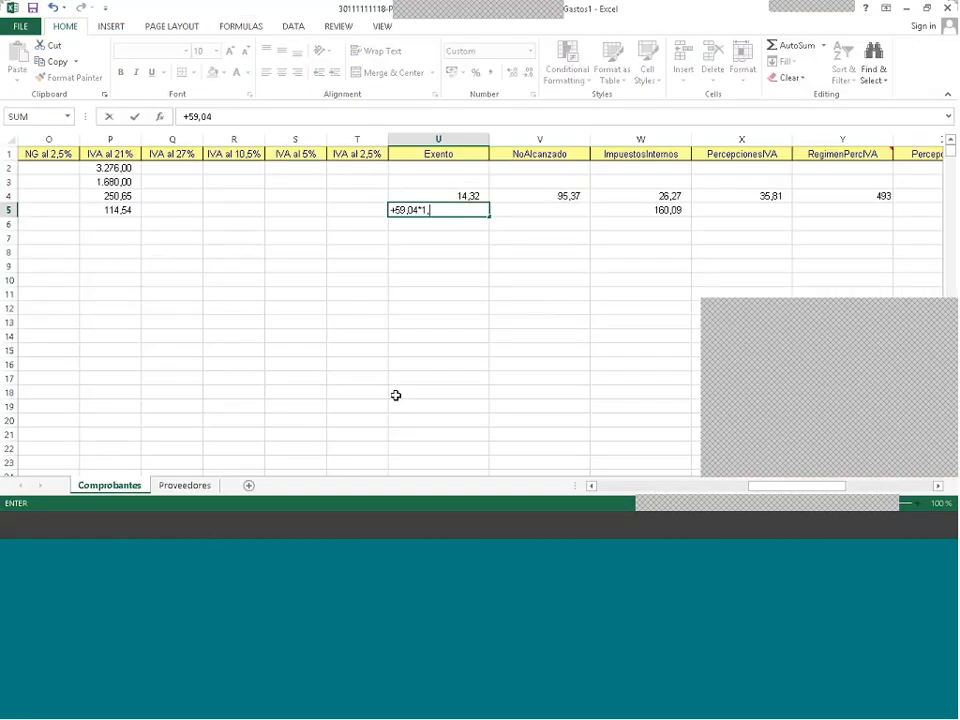
type("116")
left_click(240, 526)
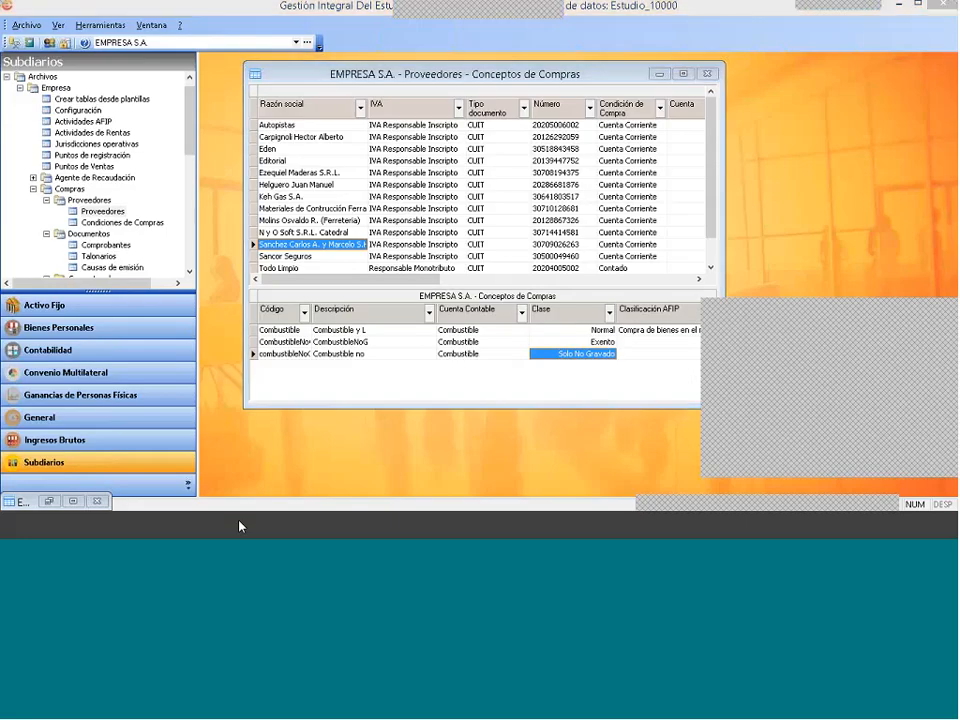
left_click(240, 526)
left_click(196, 527)
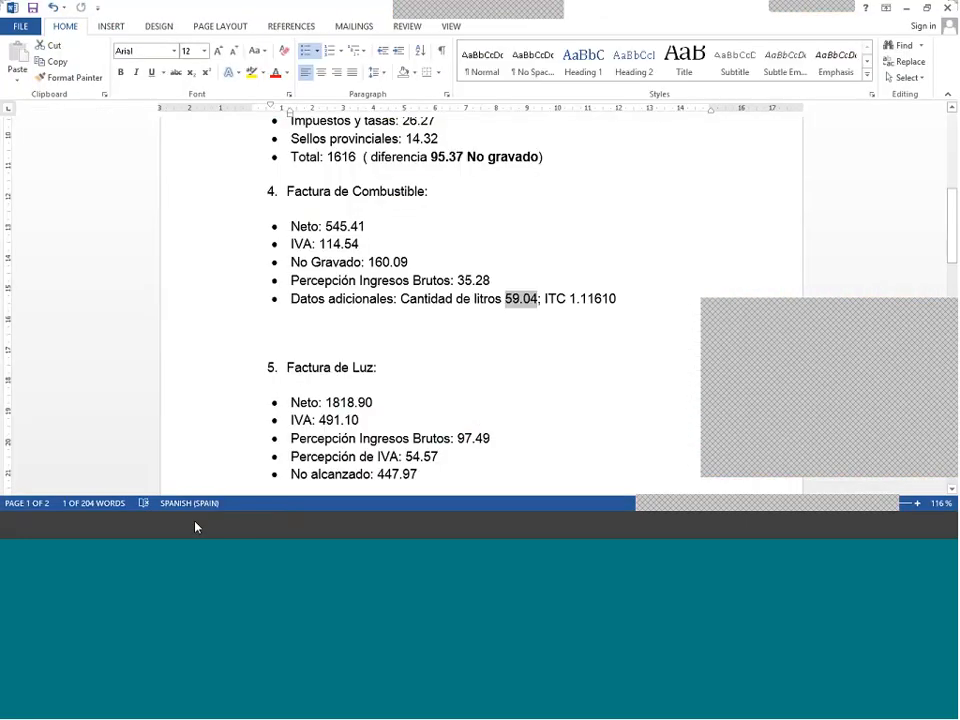
left_click(196, 527)
type("1,1161")
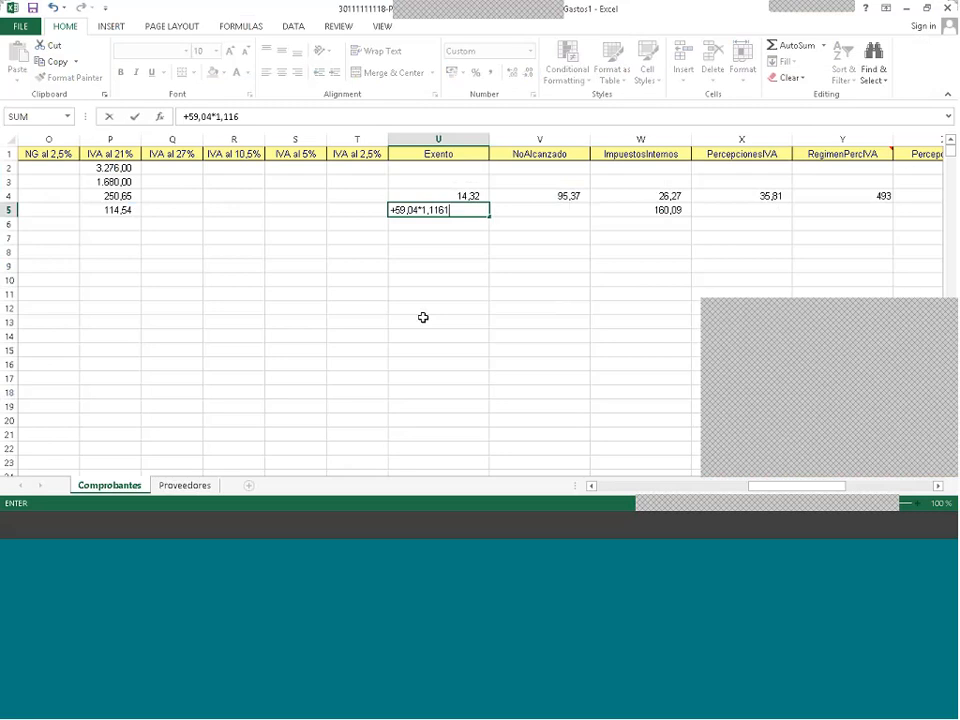
type("0")
key("Return")
- Review row 5's cells from IVA al 2,5% through PercepcionesIVA, including the Exento and ImpuestosInternos amounts
key("Up")
key("Right")
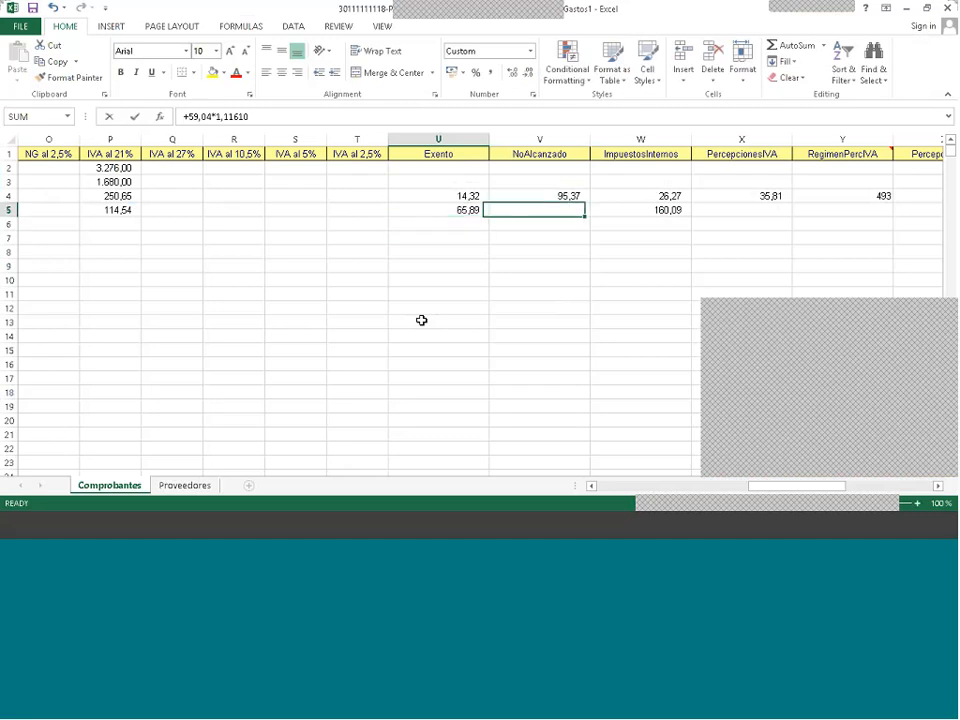
key("Right")
key("Right")
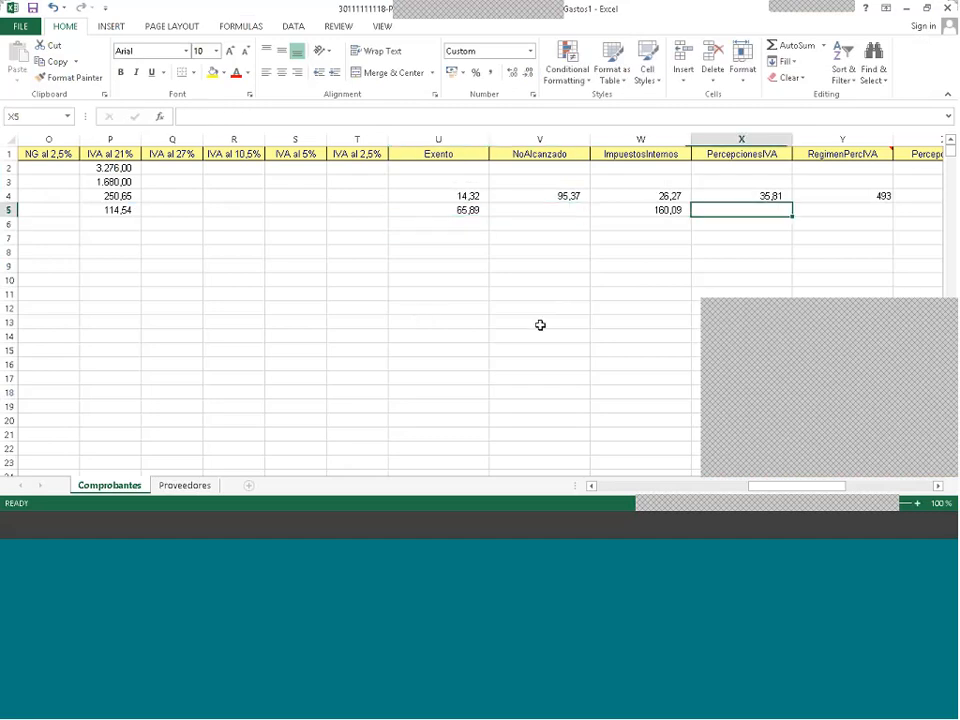
key("Left")
key("Left")
key("Left")
key("Left")
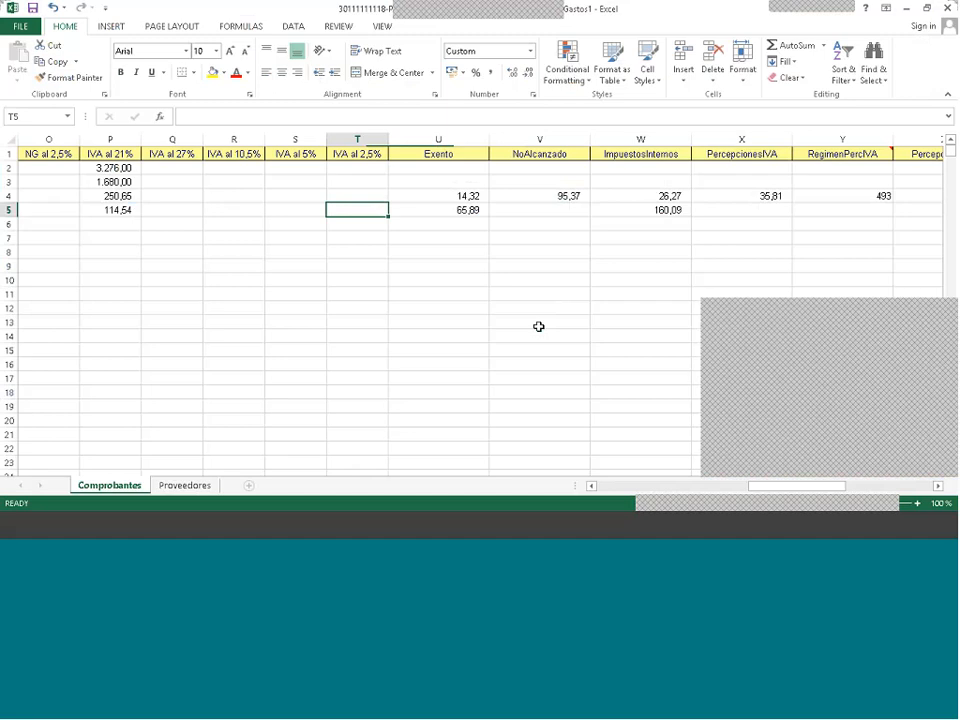
key("Right")
key("Right")
key("Right")
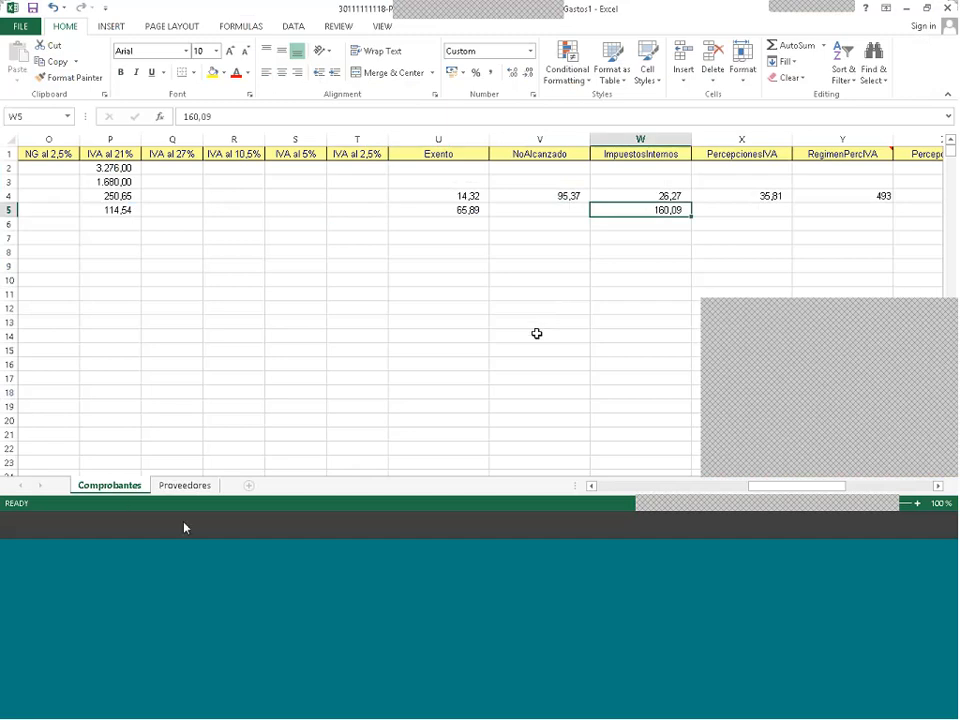
- Consult the fuel invoice's Percepción Ingresos Brutos in Word and enter 35,28 as PercepcionesIB in row 5 of Excel
key("alt+Tab")
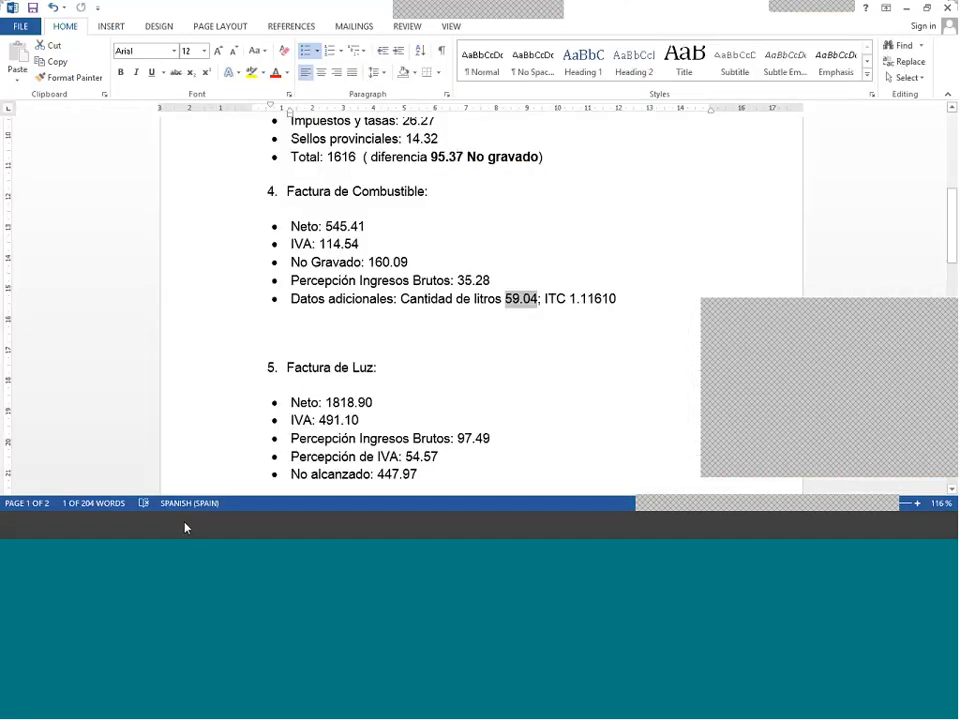
key("alt+Tab")
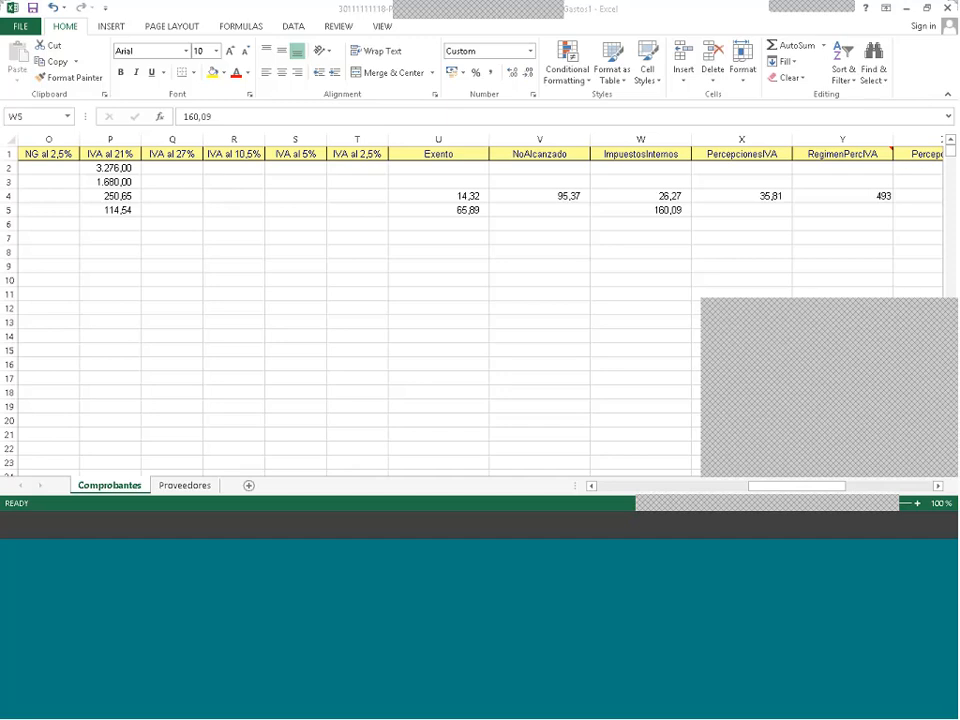
key("Right")
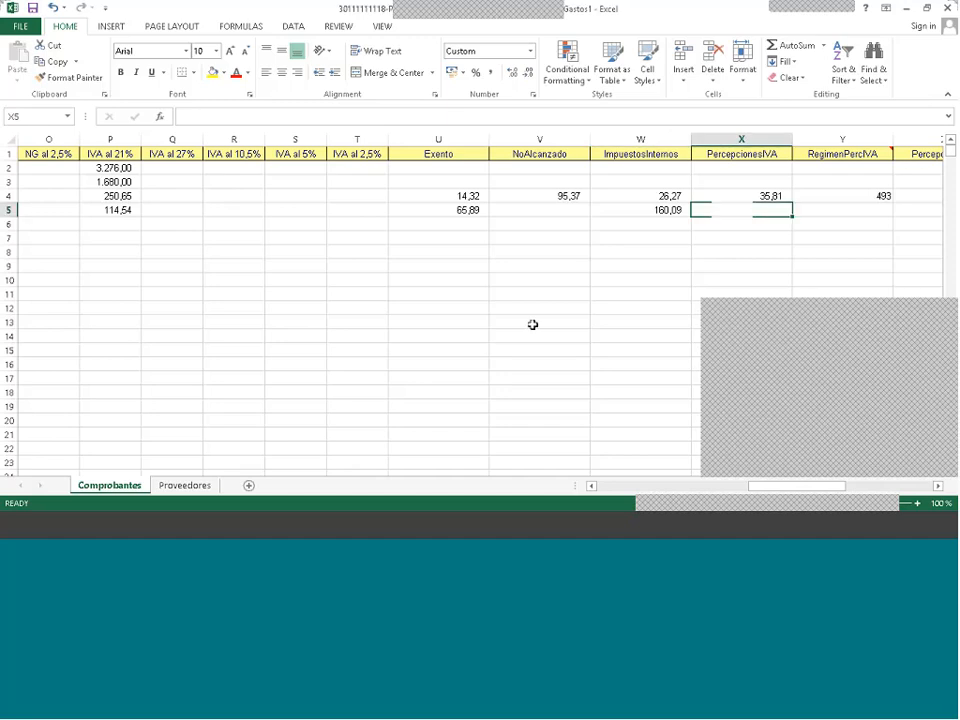
key("Right")
key("Right")
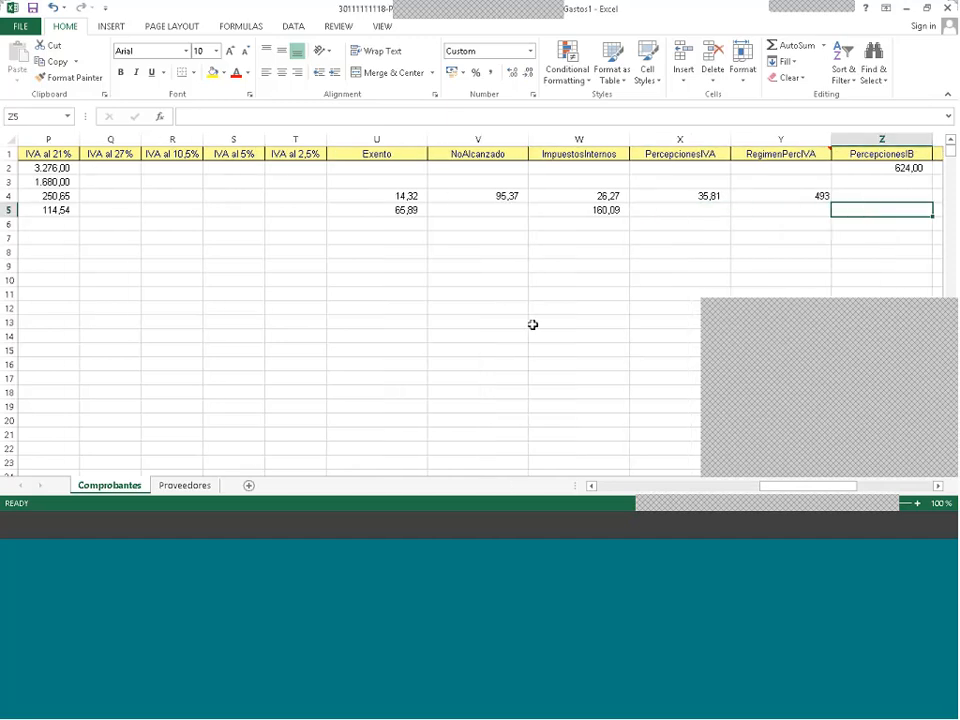
type("35,28")
key("Right")
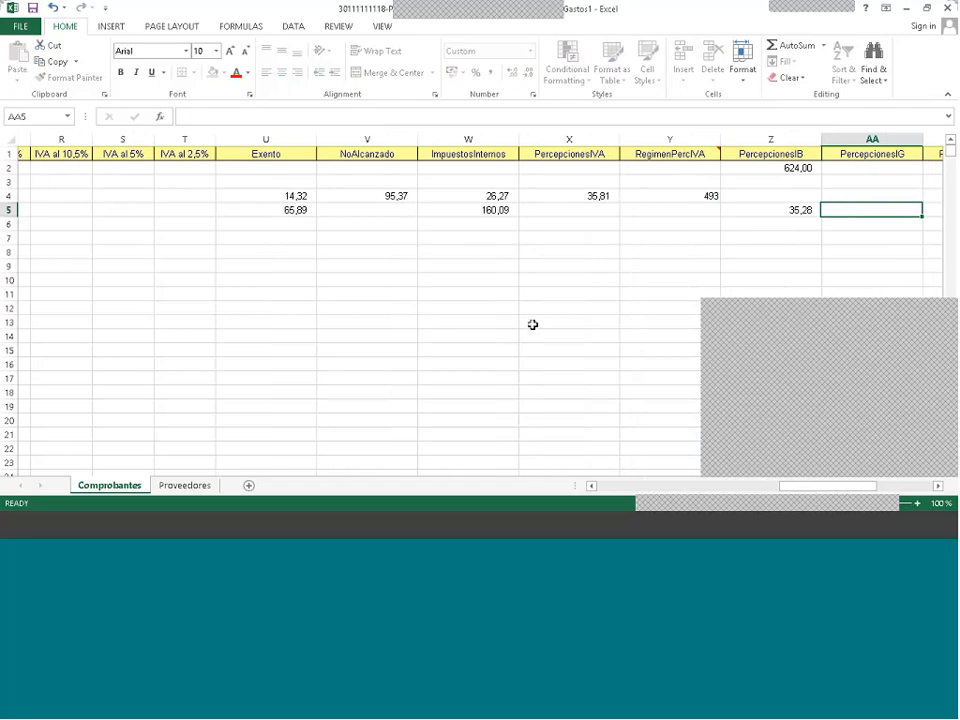
- Check row 5's TotalComprobante and go back through the row's columns to its Fecha cell
key("Right")
key("Right")
key("Right")
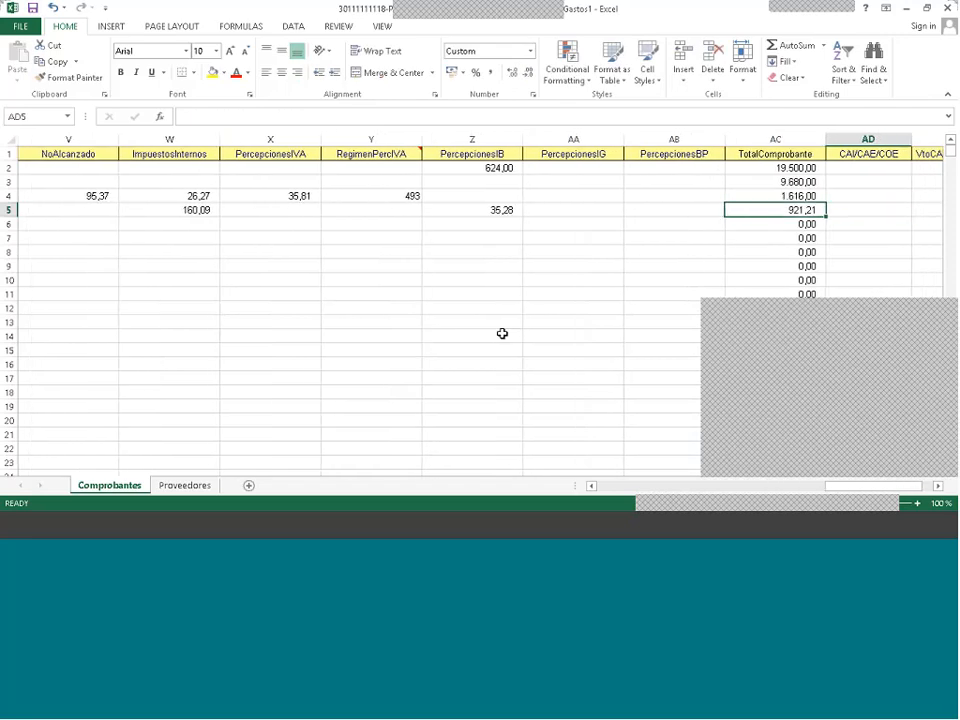
key("Left")
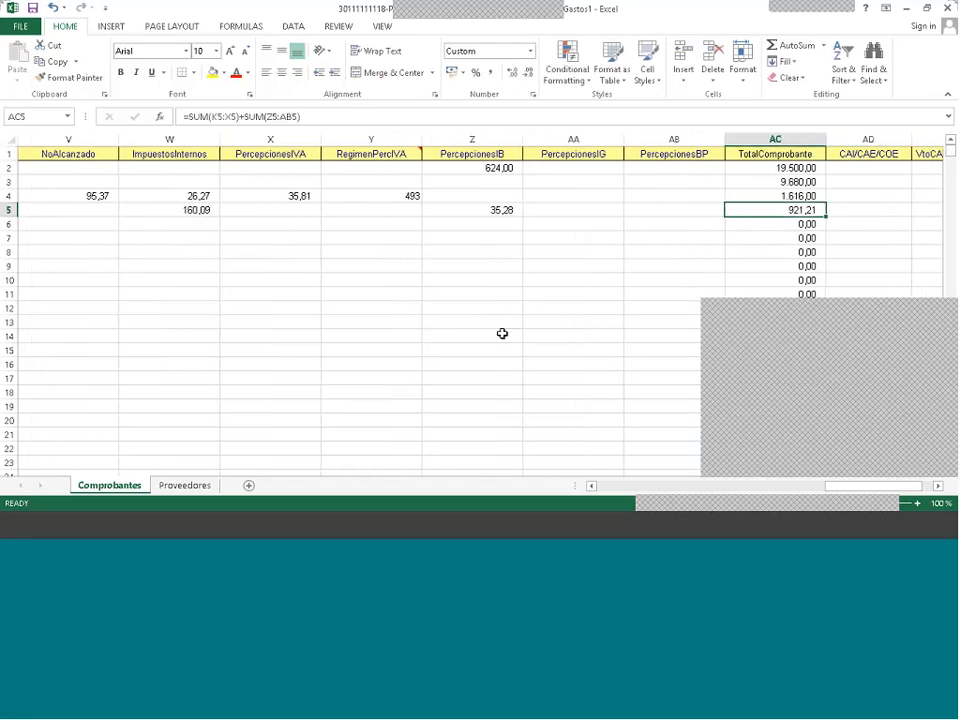
key("Left")
key("Left")
key("Left")
key("Left")
key("Left")
key("Left")
key("Left")
key("Left")
key("Left")
key("Left")
key("Left")
key("Left")
key("Left")
key("Left")
key("Left")
key("Left")
key("Left")
key("Left")
key("Left")
key("Left")
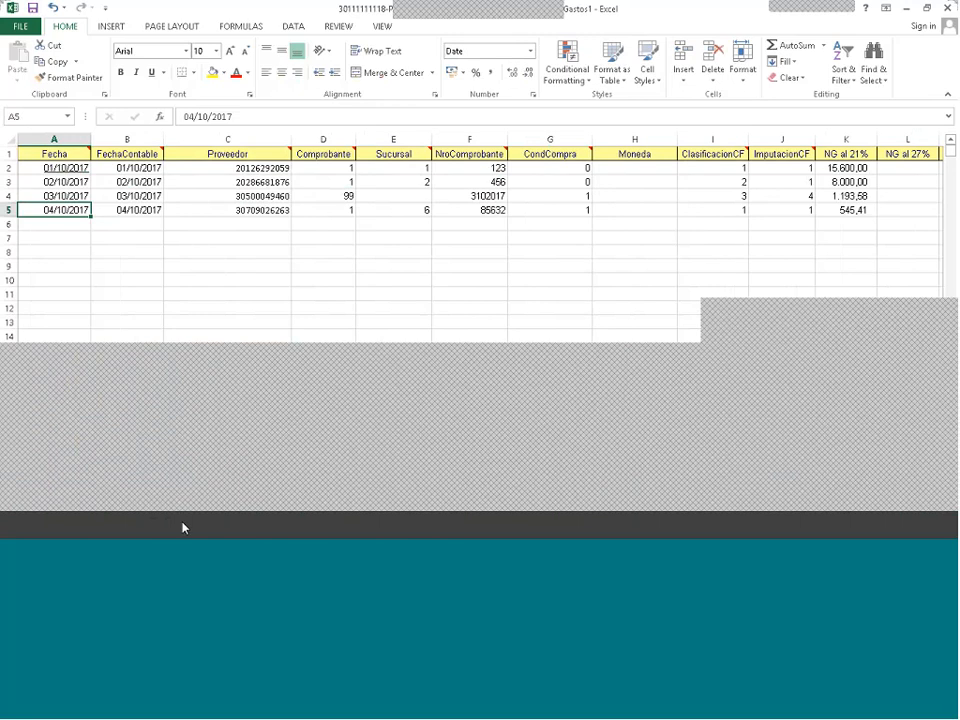
- Switch to Word and locate item 5, Factura de Luz, to read the details of the next voucher
left_click(183, 528)
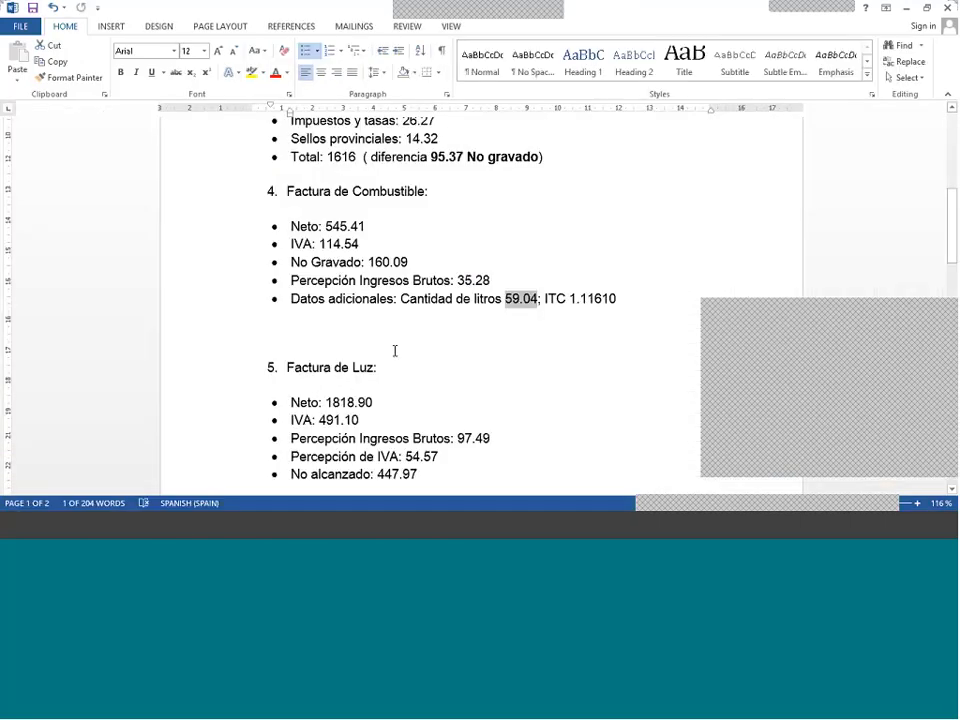
scroll(385, 320, "down", 2)
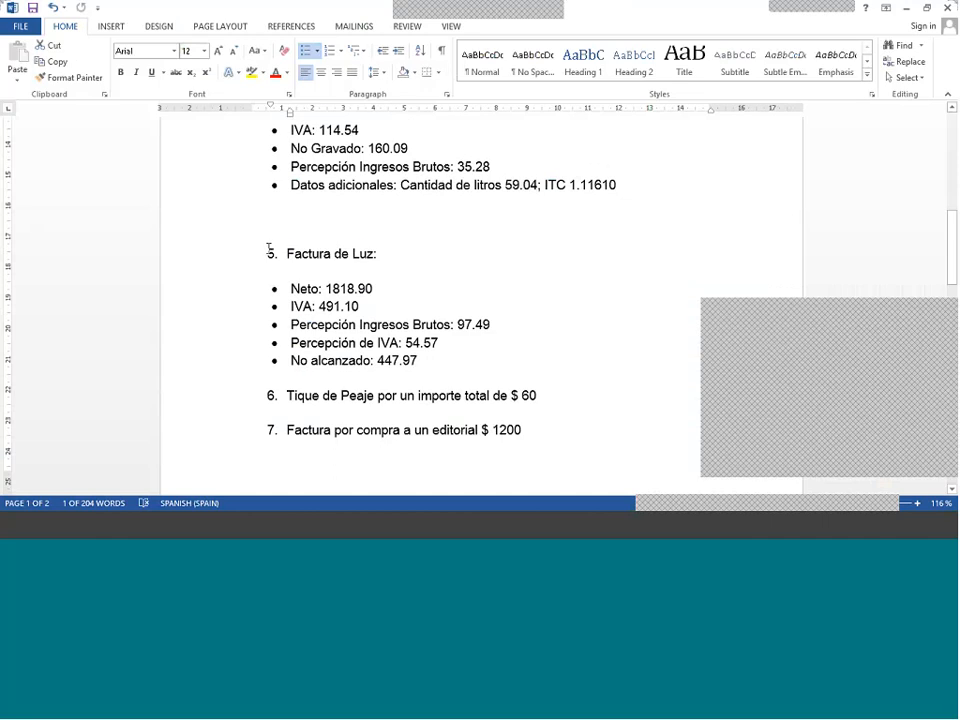
left_click_drag(286, 253, 373, 254)
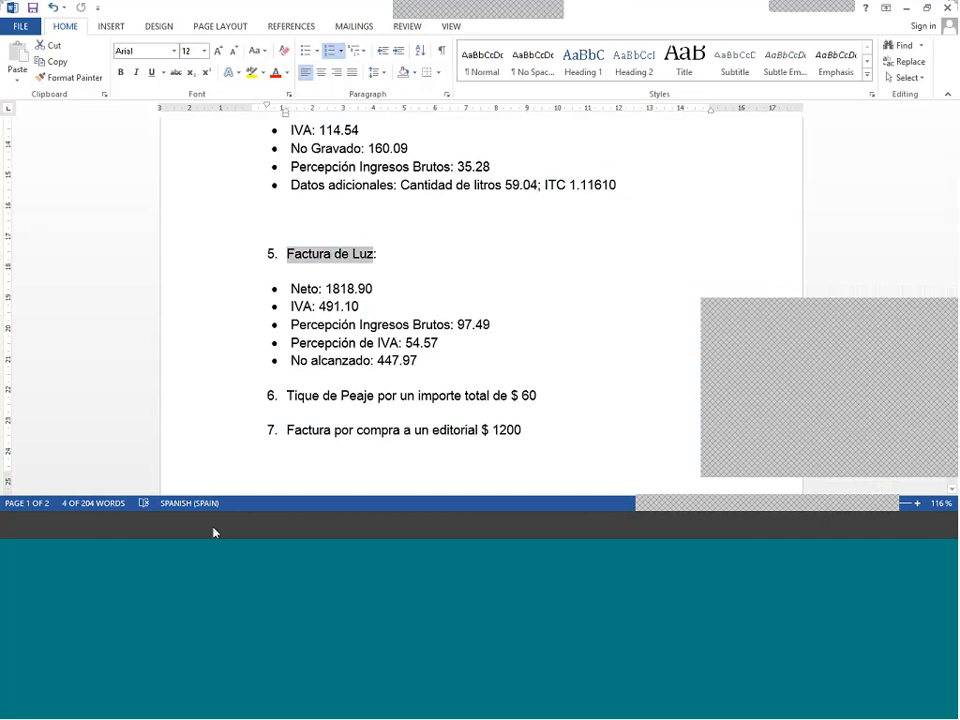
- Back in Excel, start the electricity invoice in row 6 with 05/10/2017 as both Fecha and FechaContable
key("alt+Tab")
key("Return")
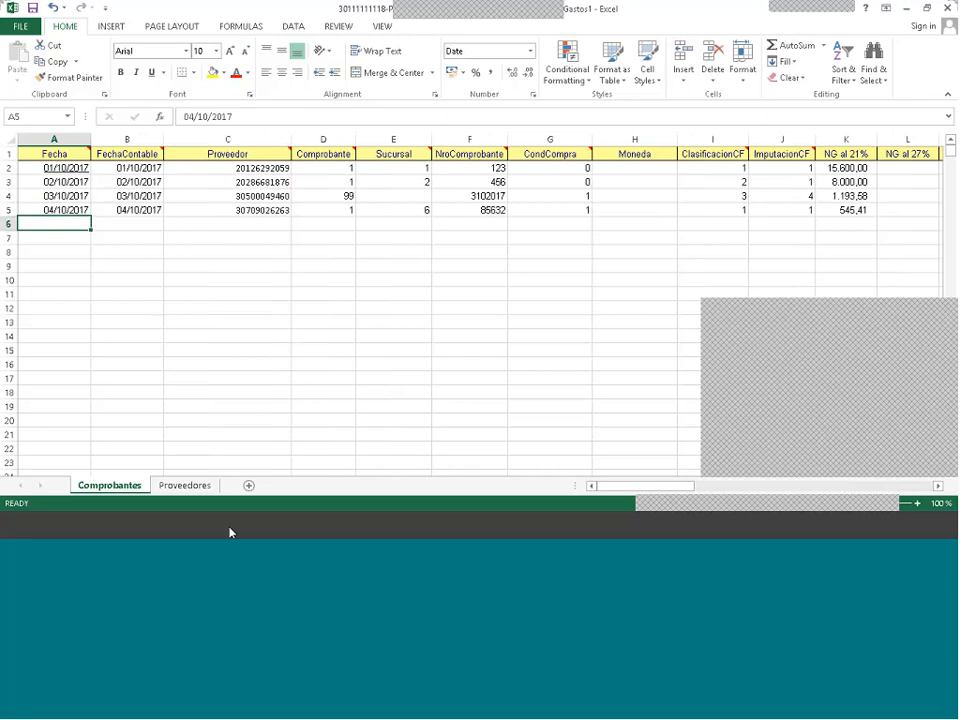
type("5")
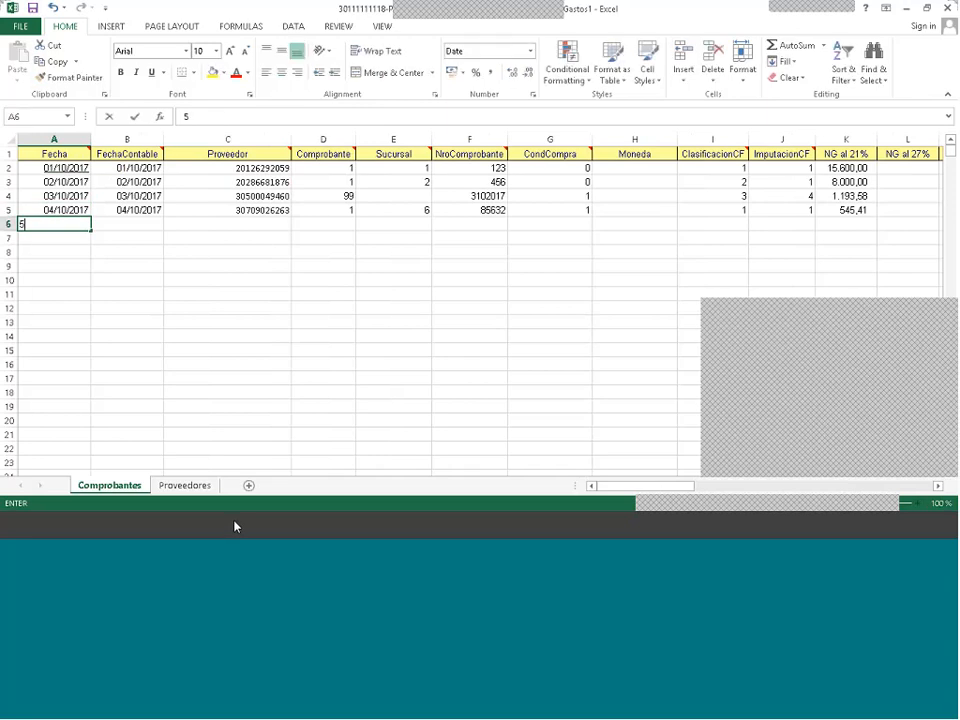
type("-10")
key("Tab")
type("5-10")
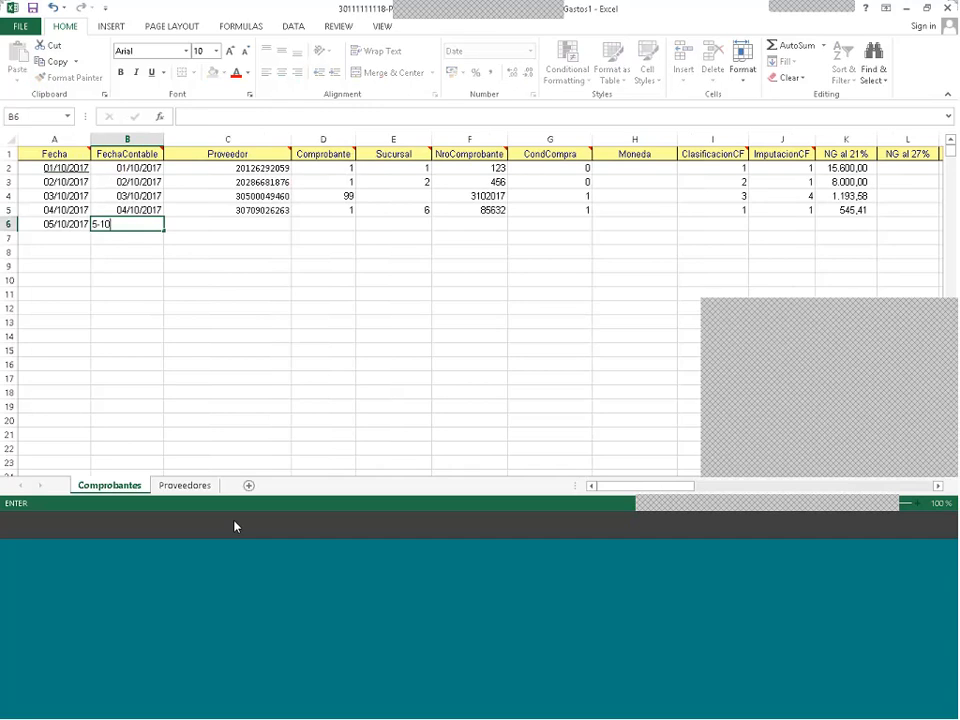
key("Tab")
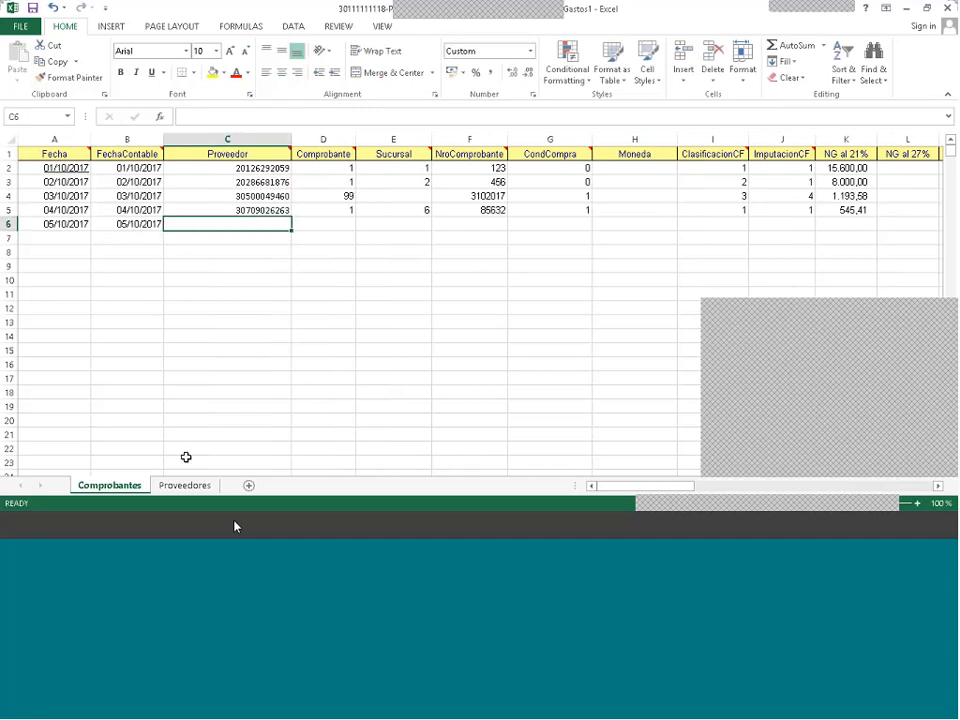
- Copy Eden's document number from the Proveedores sheet into row 6's Proveedor cell on the Comprobantes sheet
left_click(185, 485)
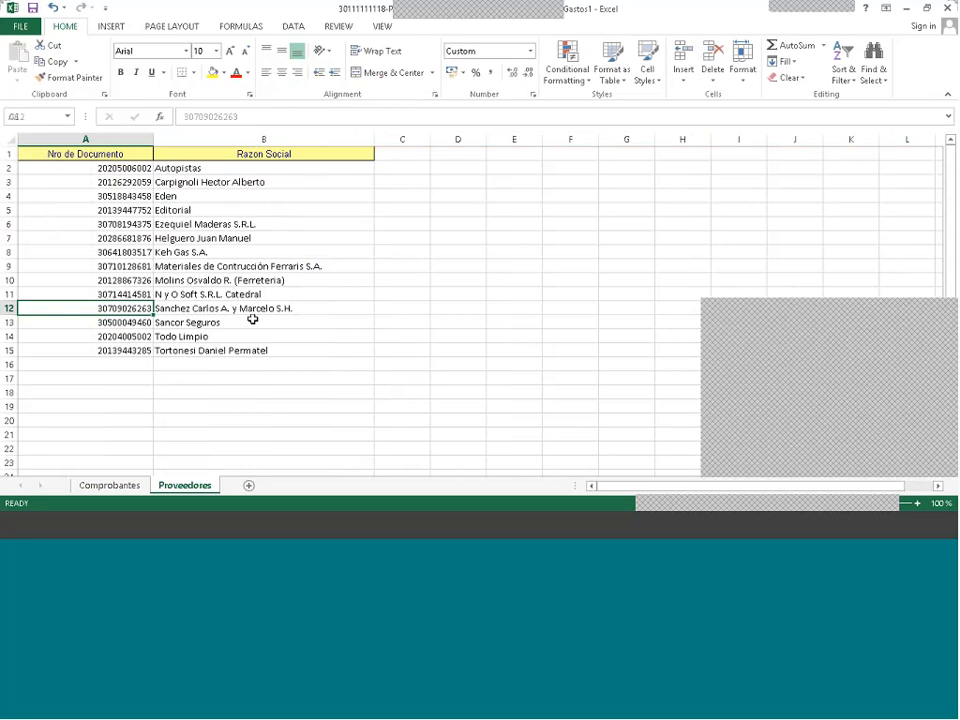
left_click(122, 196)
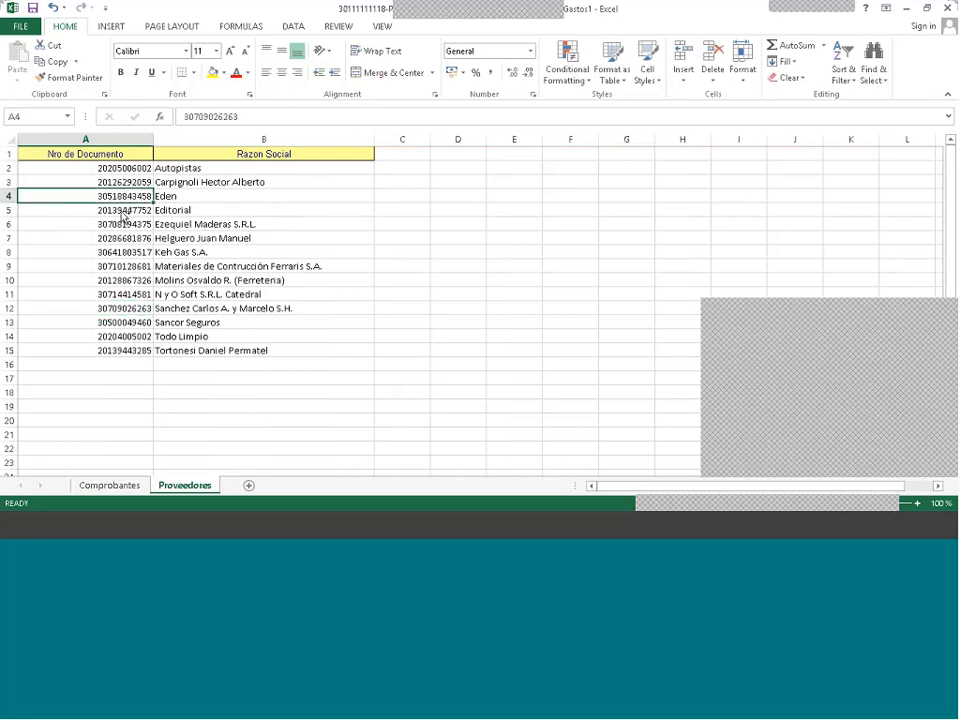
key("ctrl+c")
left_click(110, 485)
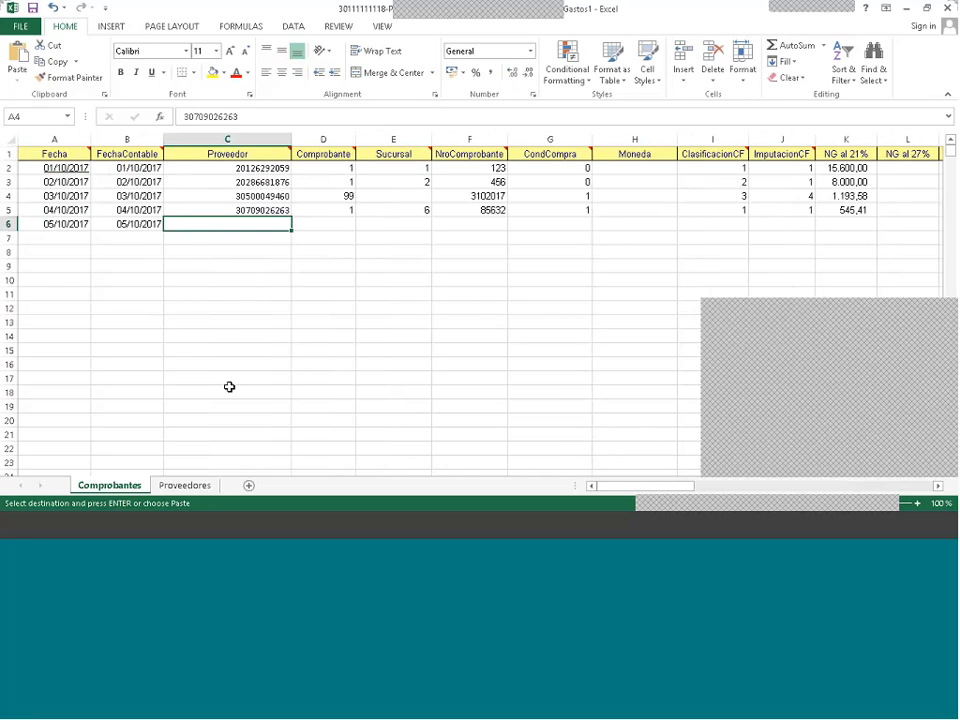
key("ctrl+v")
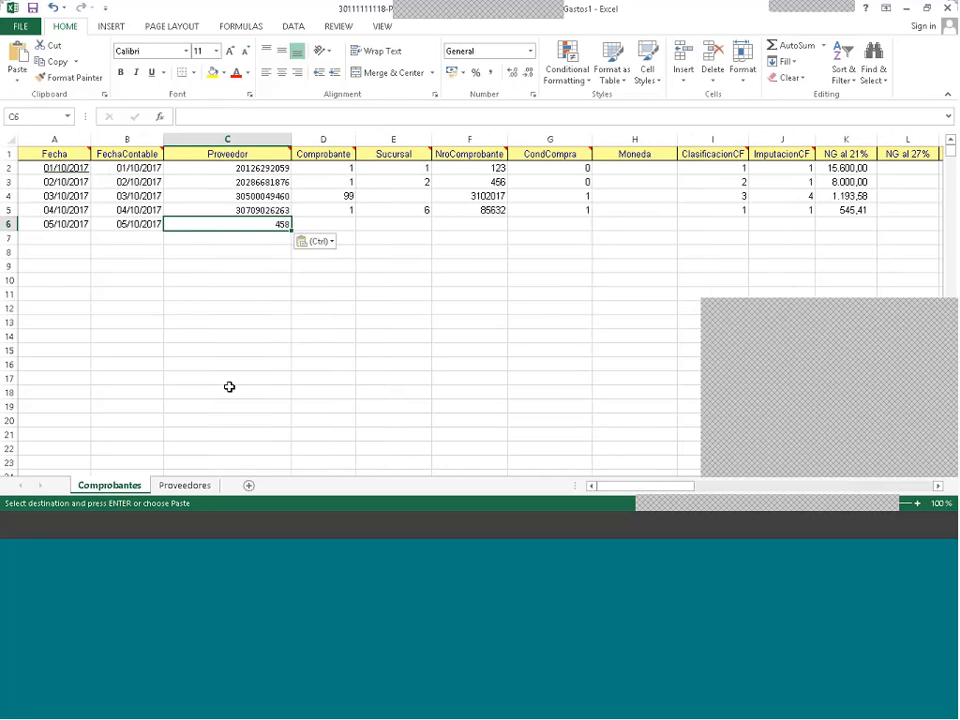
key("Tab")
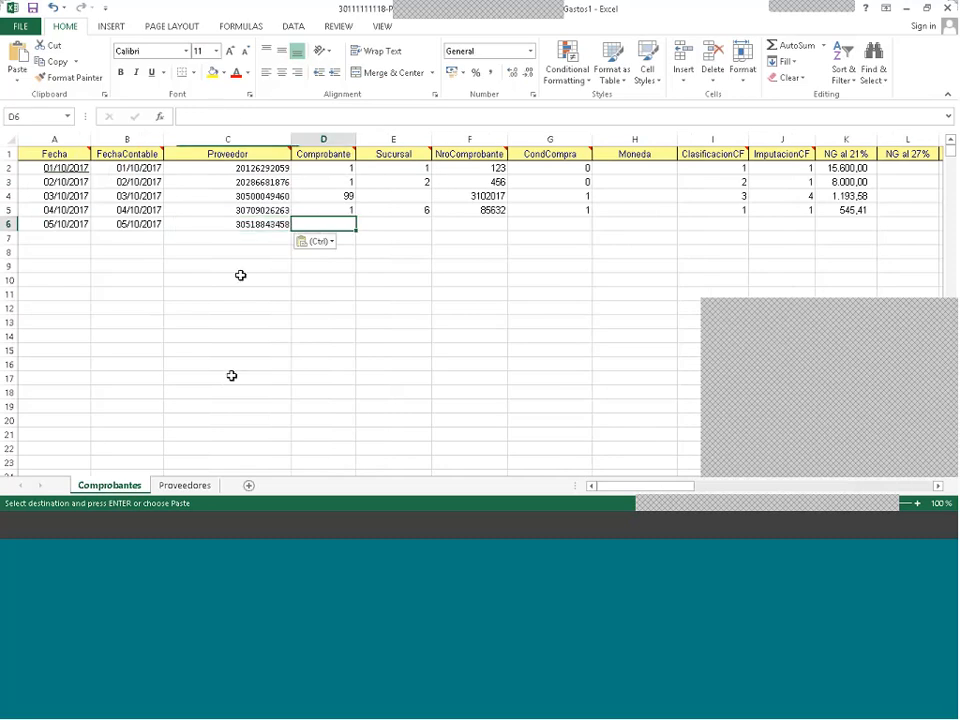
- Enter 84 as the Comprobante code of the electricity invoice in row 6
mouse_move(317, 152)
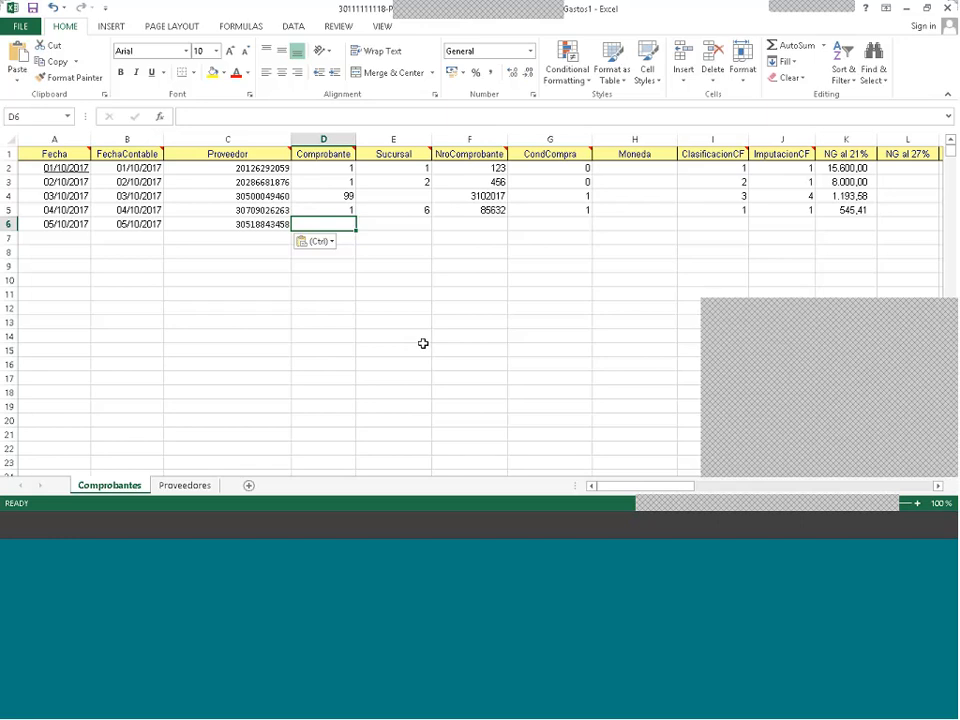
type("84")
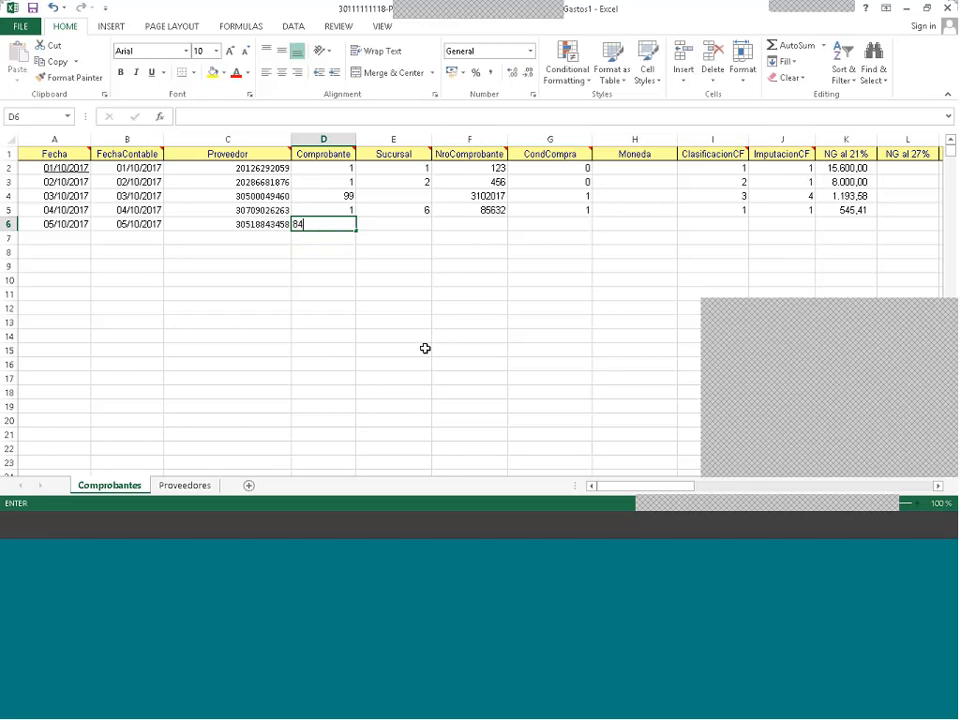
key("Tab")
key("Left")
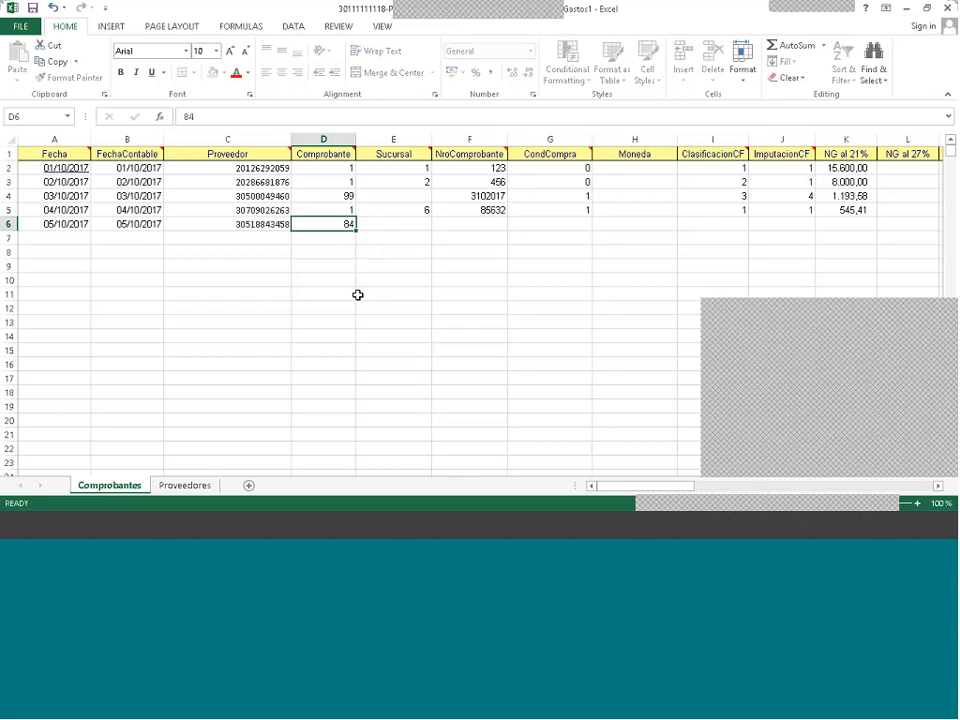
- Try 17 as row 6's Comprobante code, and set it back to 84
key("BackSpace")
key("BackSpace")
type("17")
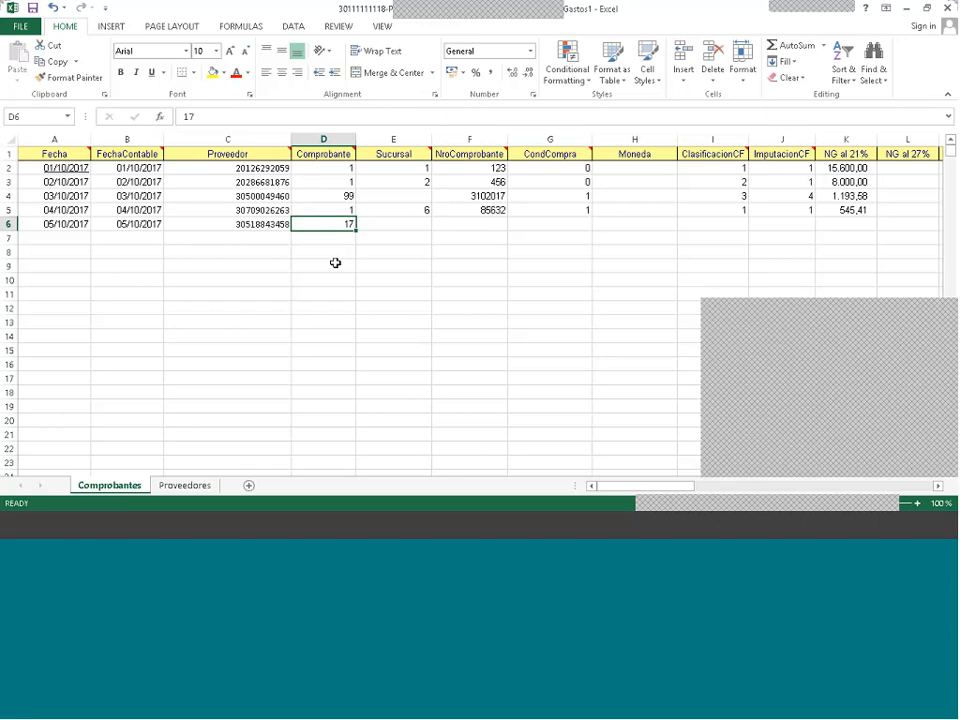
type("84")
key("Tab")
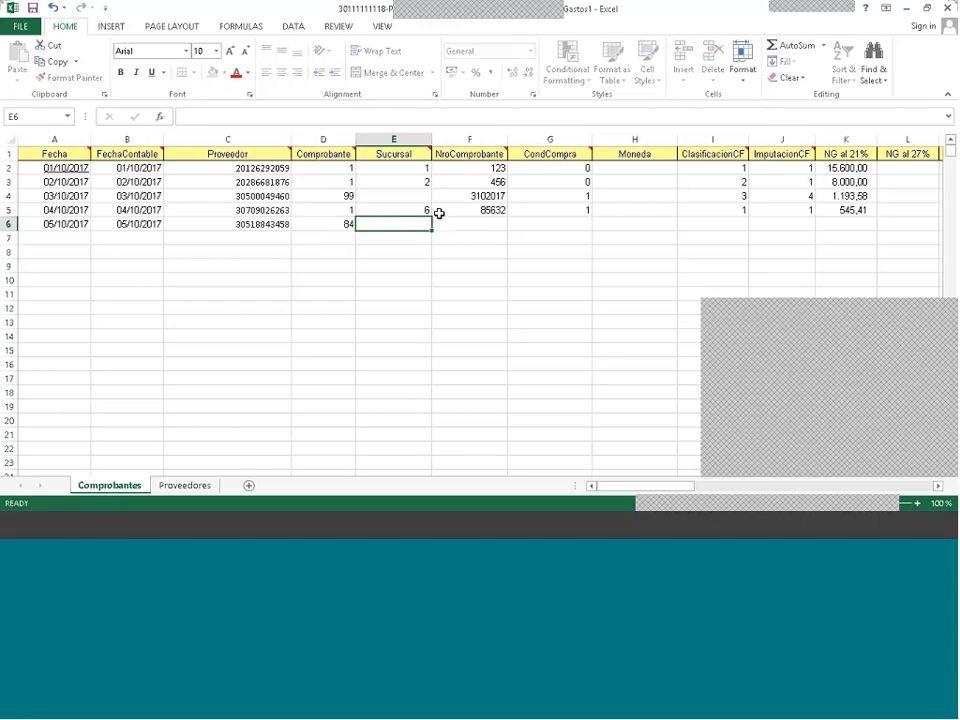
- Fill row 6 with Sucursal 101, NroComprobante 5632198 and CondCompra 0, leaving Moneda empty
type("101")
key("Tab")
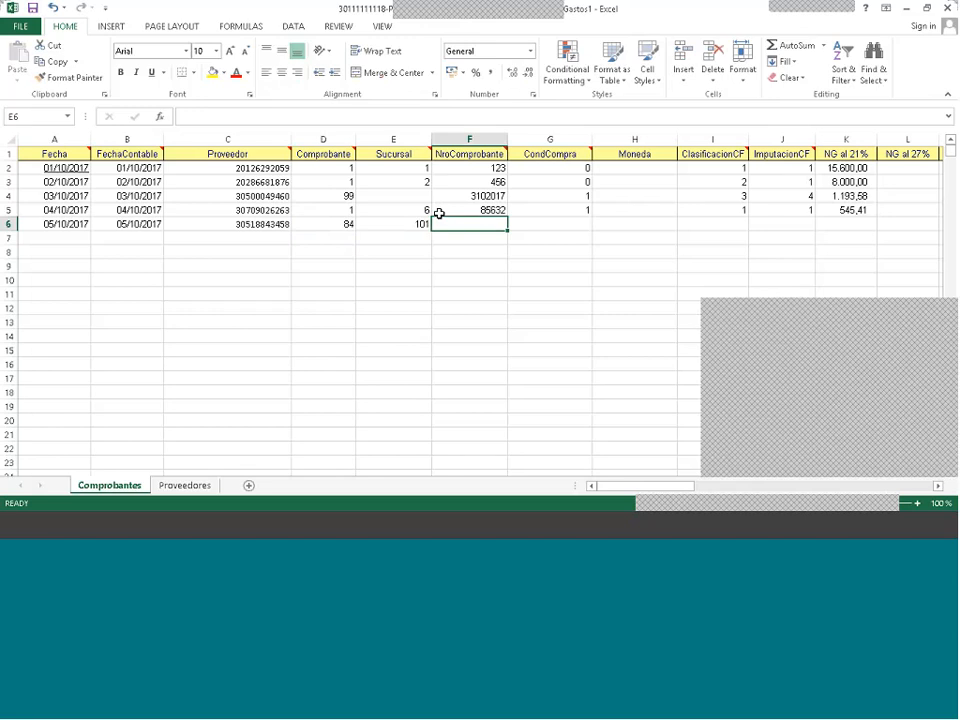
type("5")
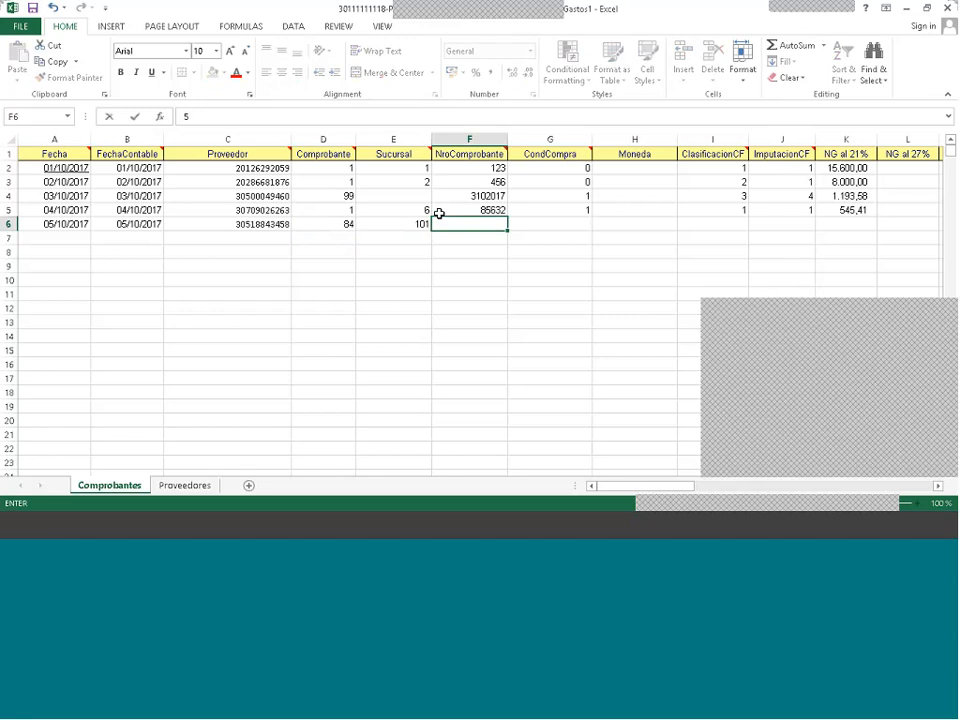
type("632198")
key("Tab")
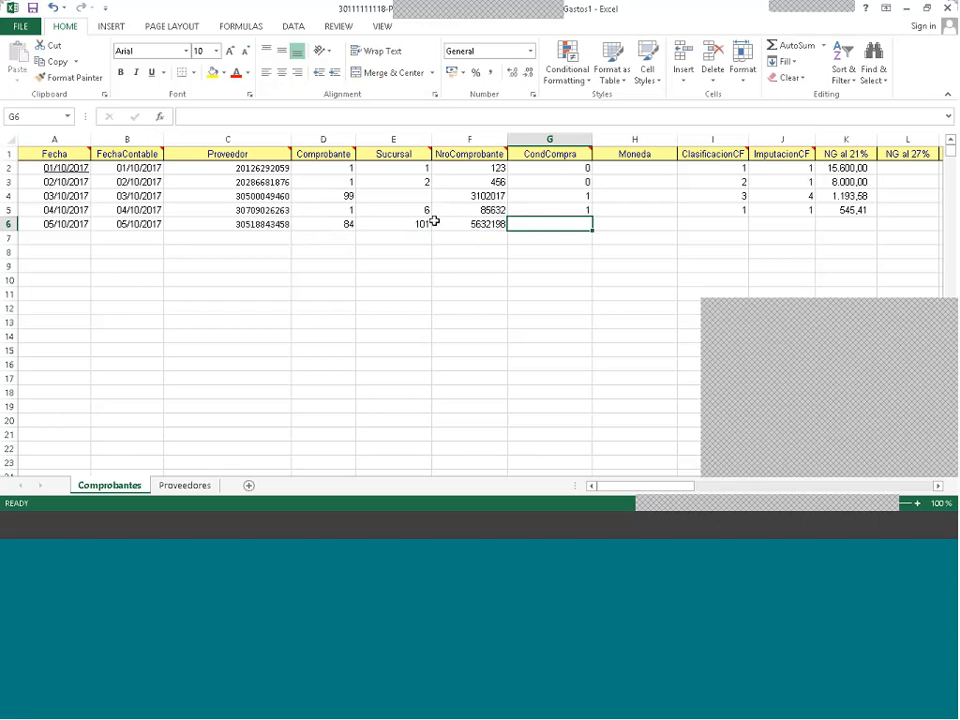
type("0")
key("Tab")
key("Tab")
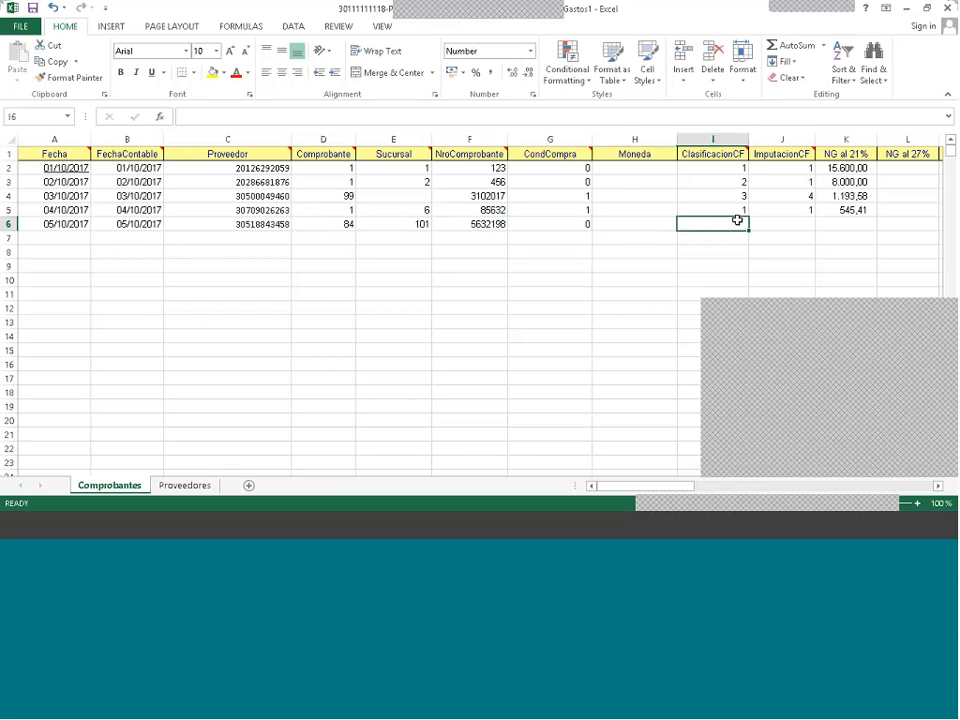
- Set both ClasificacionCF and ImputacionCF to 3 in row 6, consulting the code notes in their column headings
mouse_move(723, 153)
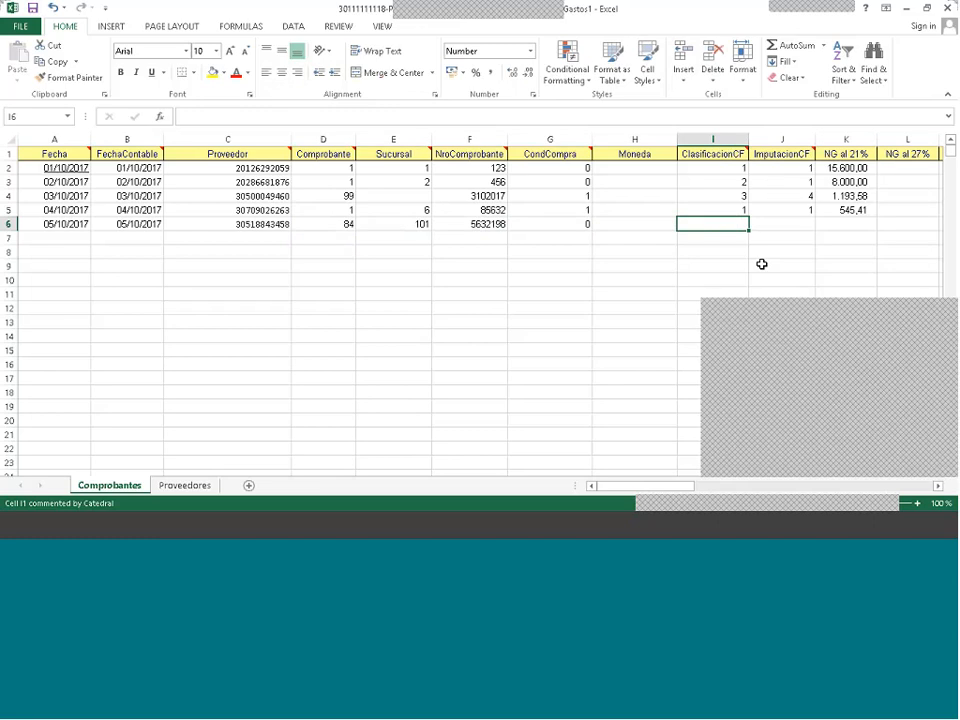
type("3")
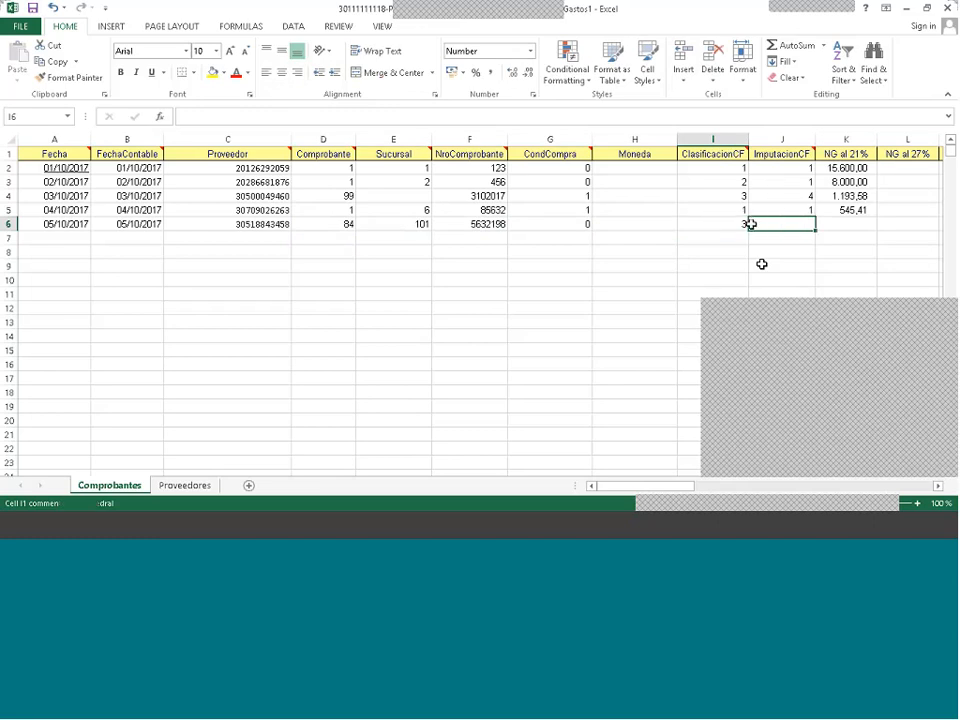
left_click(751, 224)
mouse_move(773, 154)
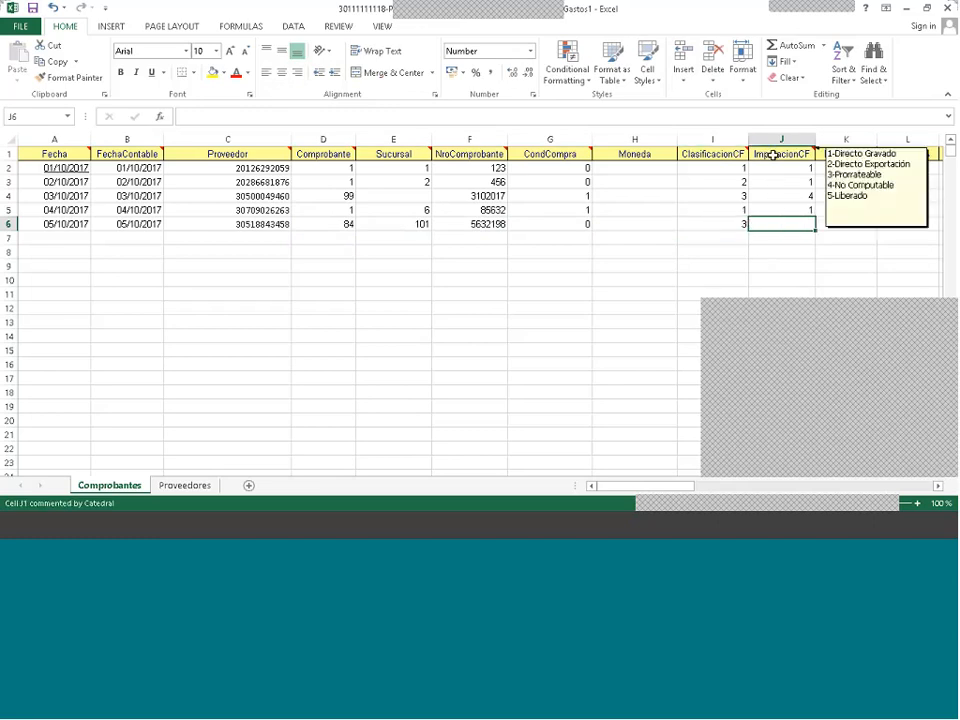
type("3")
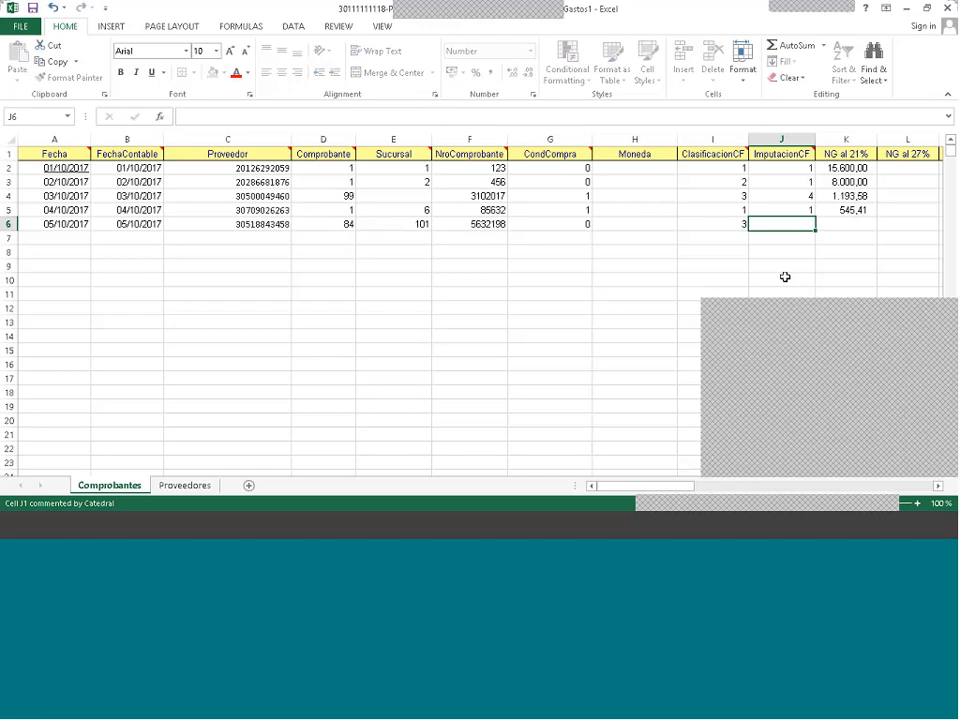
key("Tab")
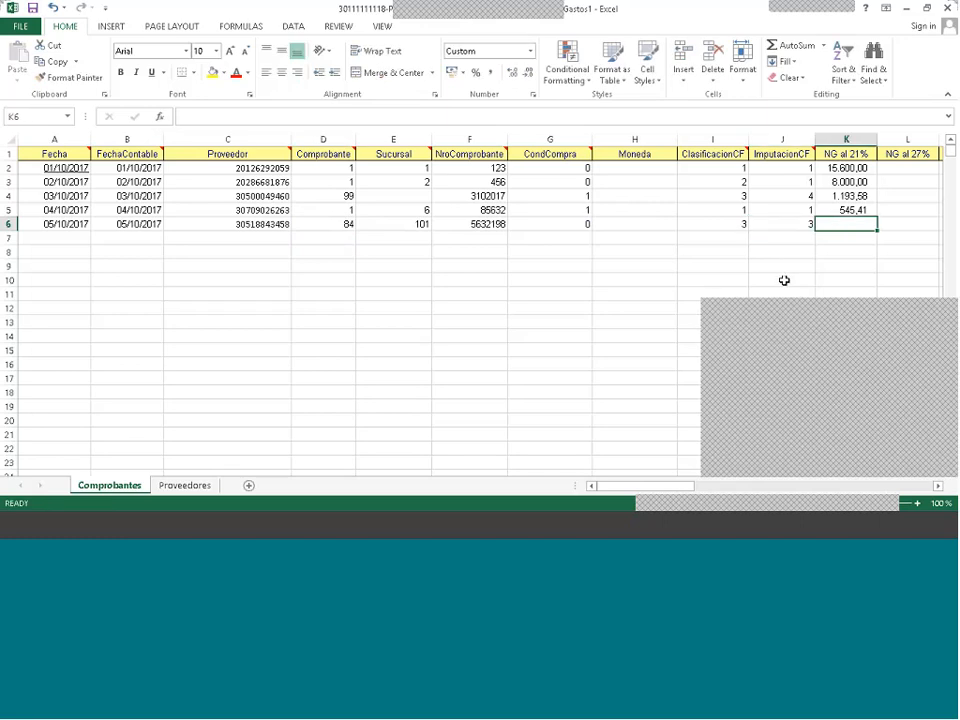
- Look up the Factura de Luz net amount in Word and enter 1818,90 under NG al 21% in row 6
left_click(196, 525)
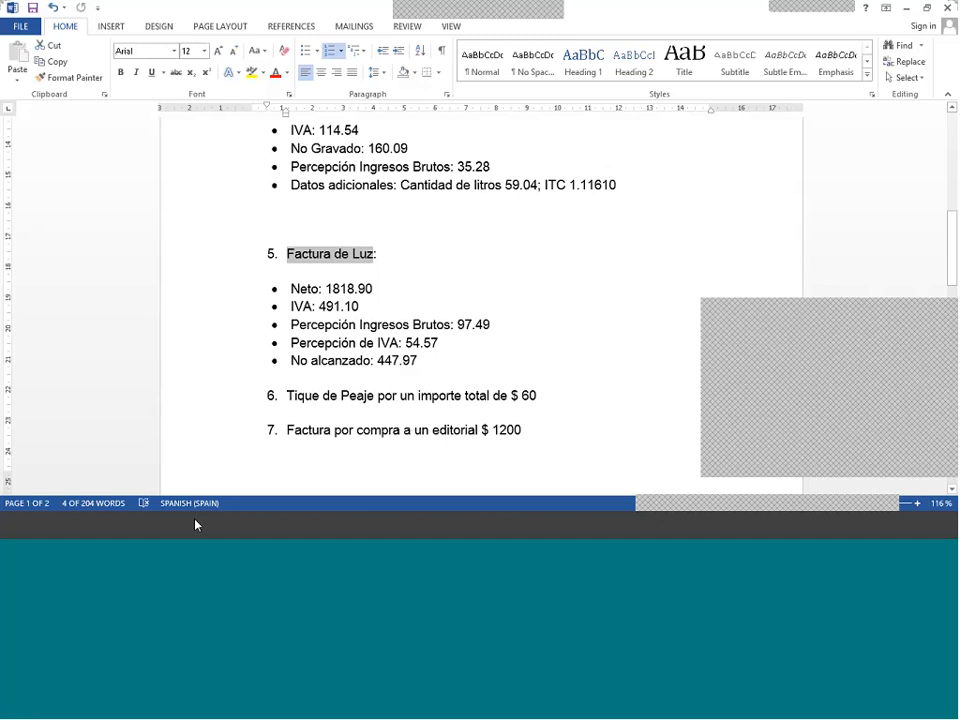
key("alt+Tab")
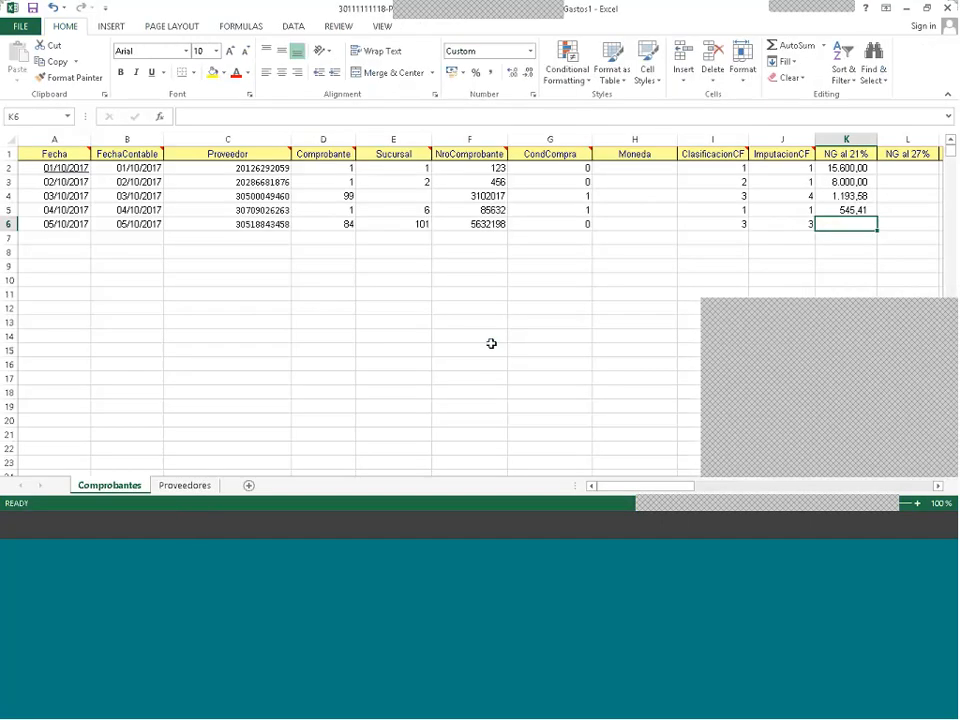
type("1818")
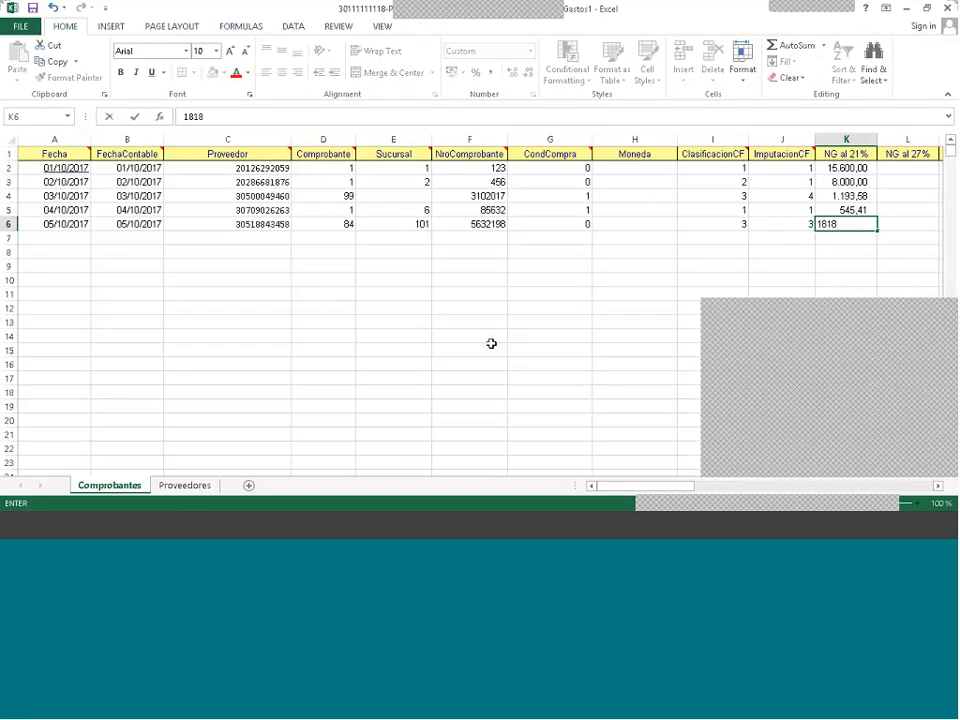
type(",90")
key("Tab")
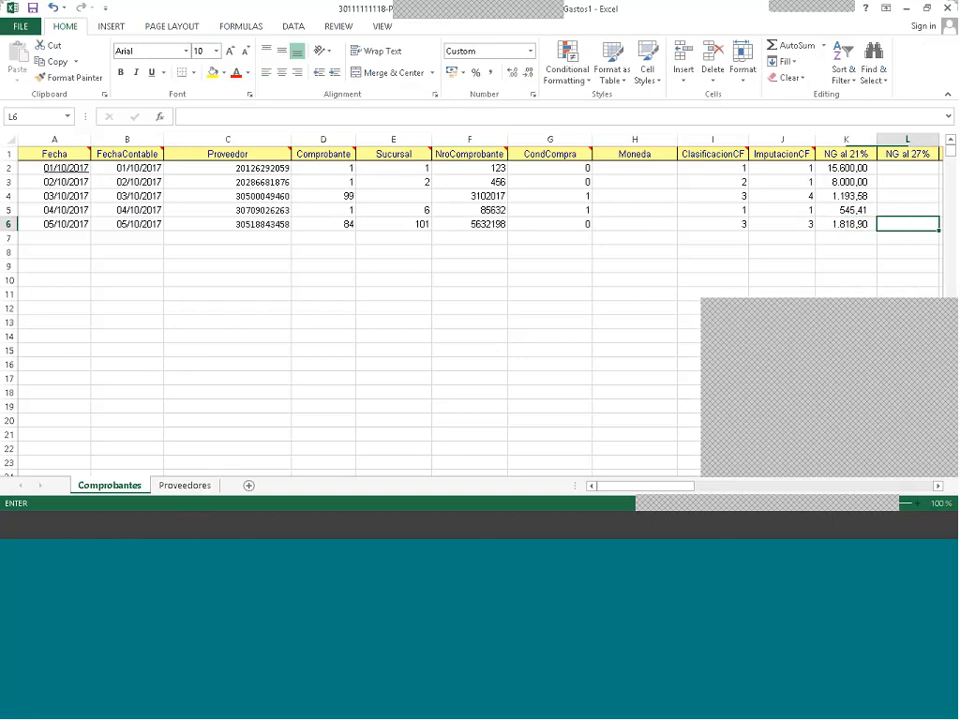
- Go to row 6's IVA al 21% cell and check the Factura de Luz amounts in Word before returning to Excel
left_click(199, 533)
left_click(199, 533)
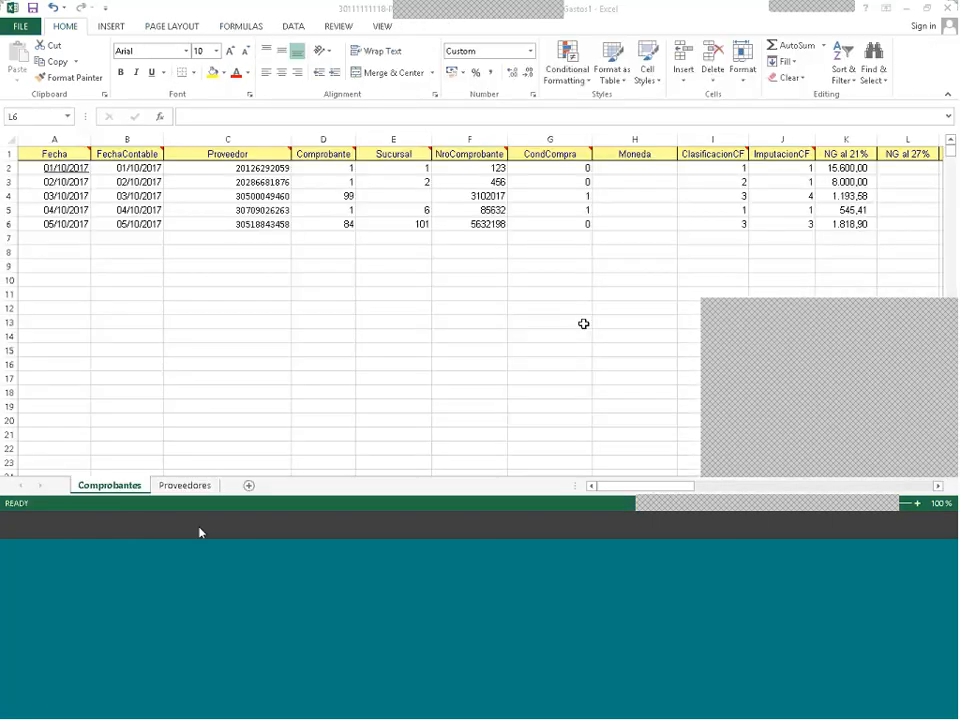
key("Tab")
key("Tab")
key("Tab")
key("Tab")
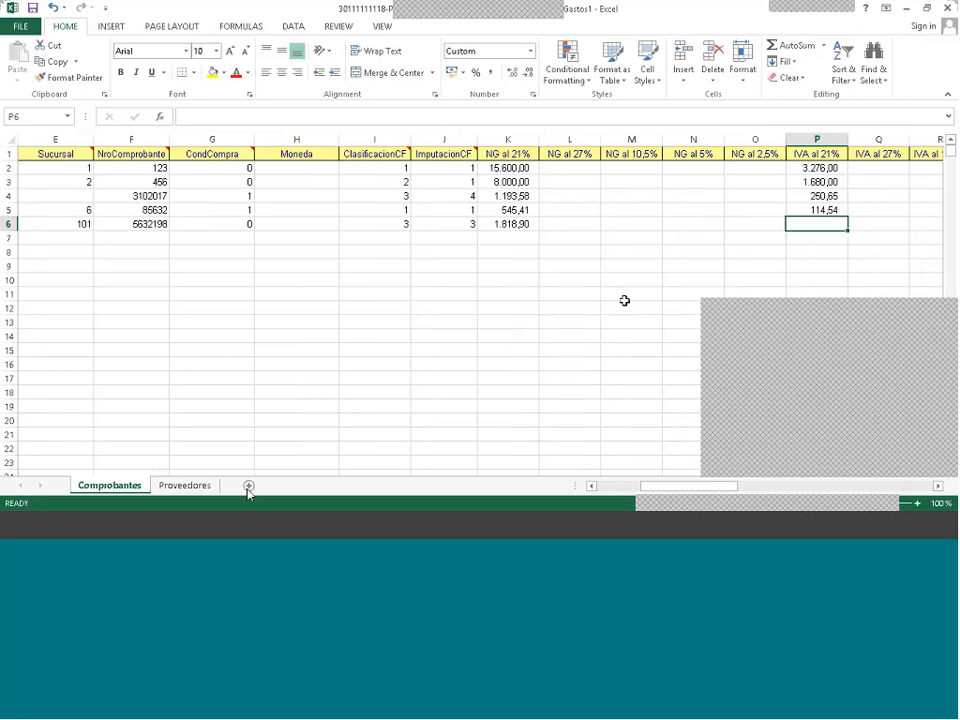
left_click(183, 533)
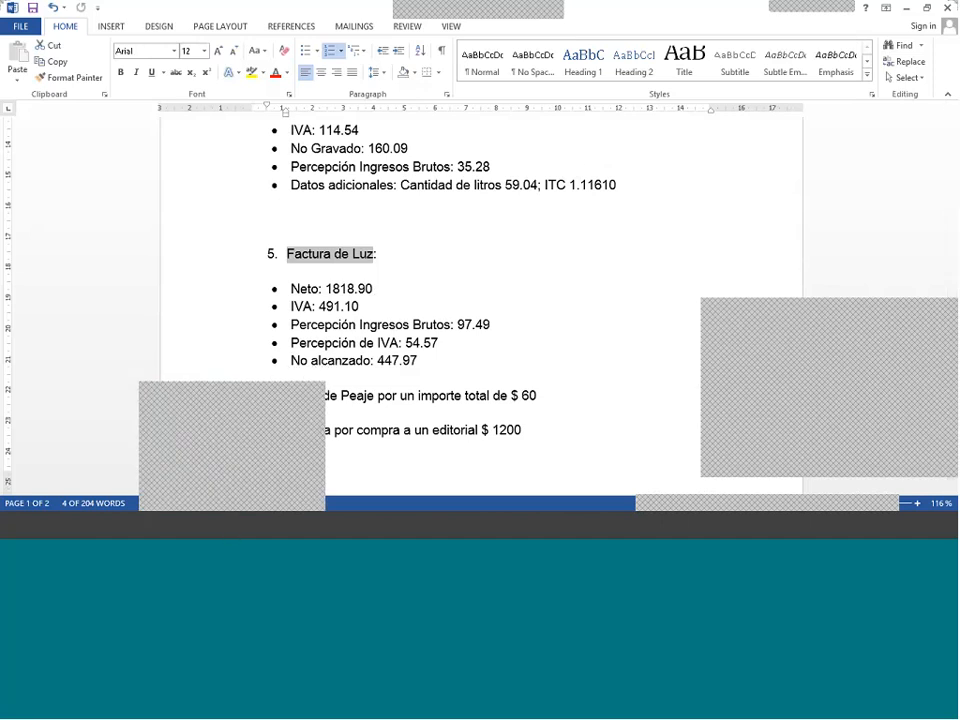
key("alt+Tab")
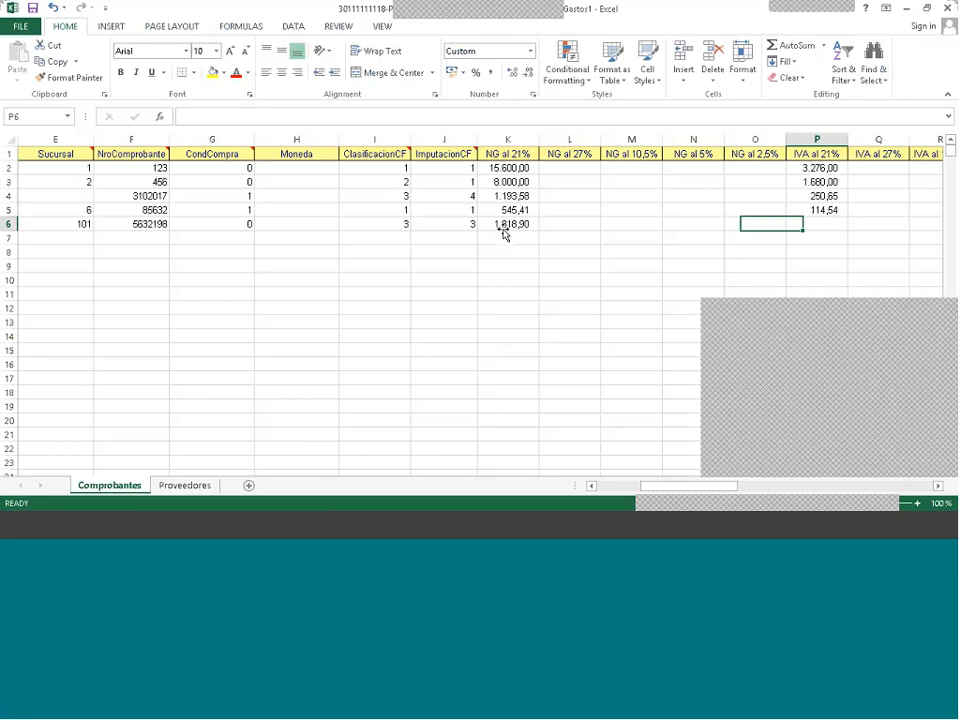
- Enter the net amount 1818,90 under NG al 27% in row 6 and clear the row's NG al 21% cell
left_click(508, 224)
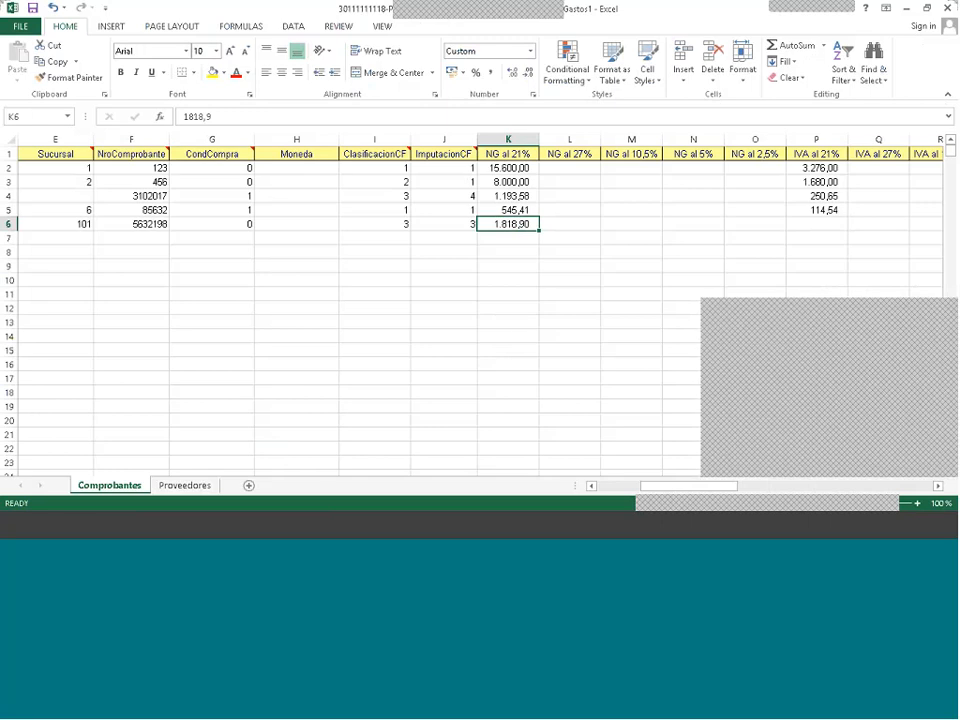
left_click(574, 224)
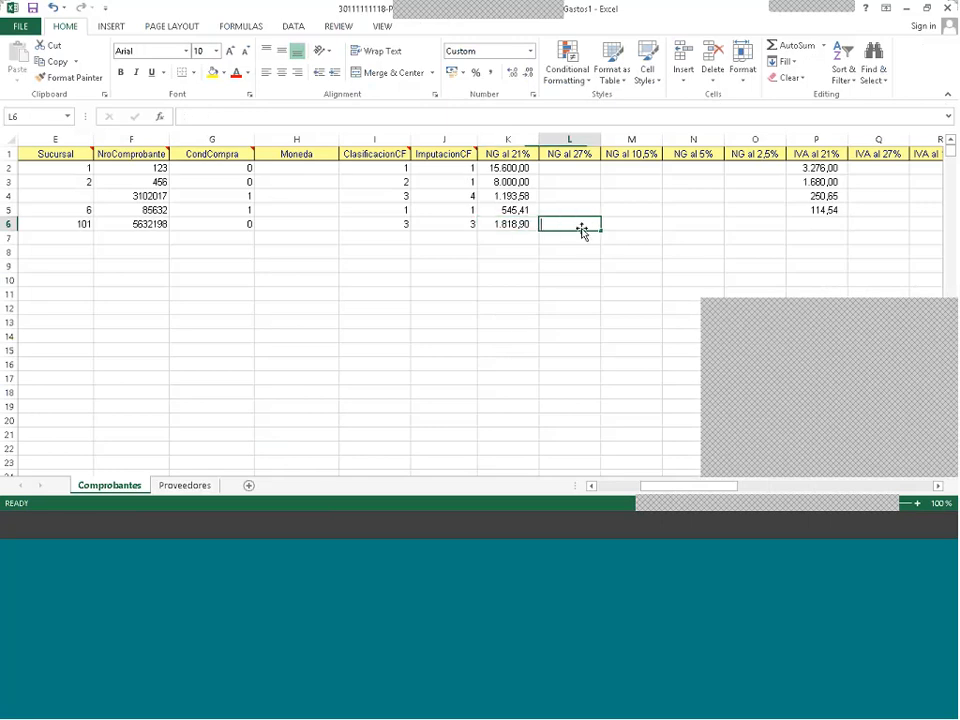
type("1.818,90")
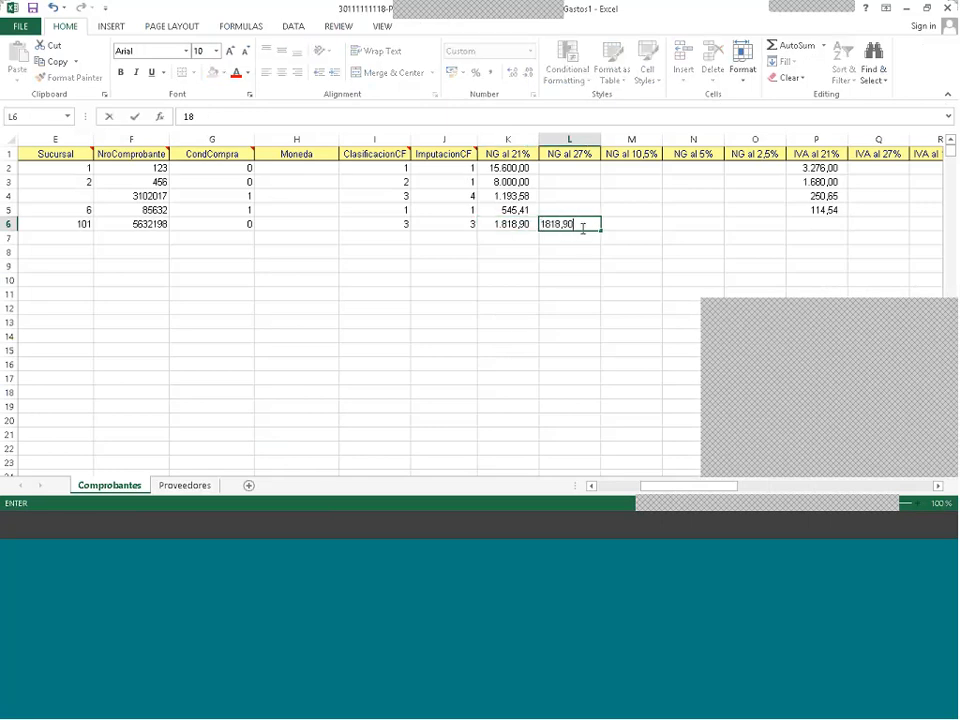
key("Return")
left_click(512, 220)
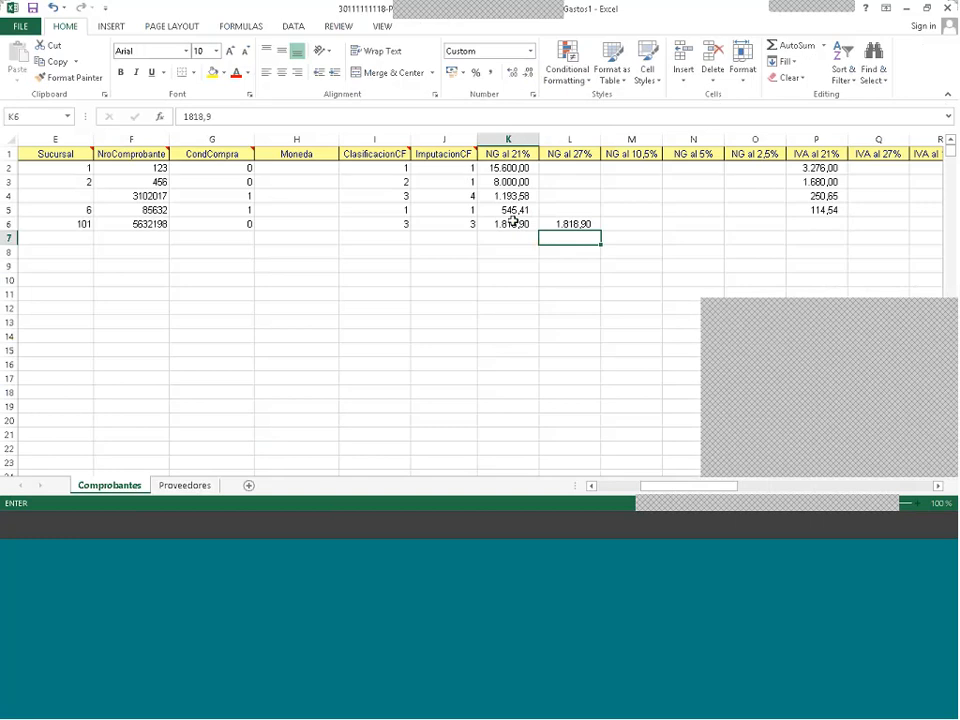
key("Delete")
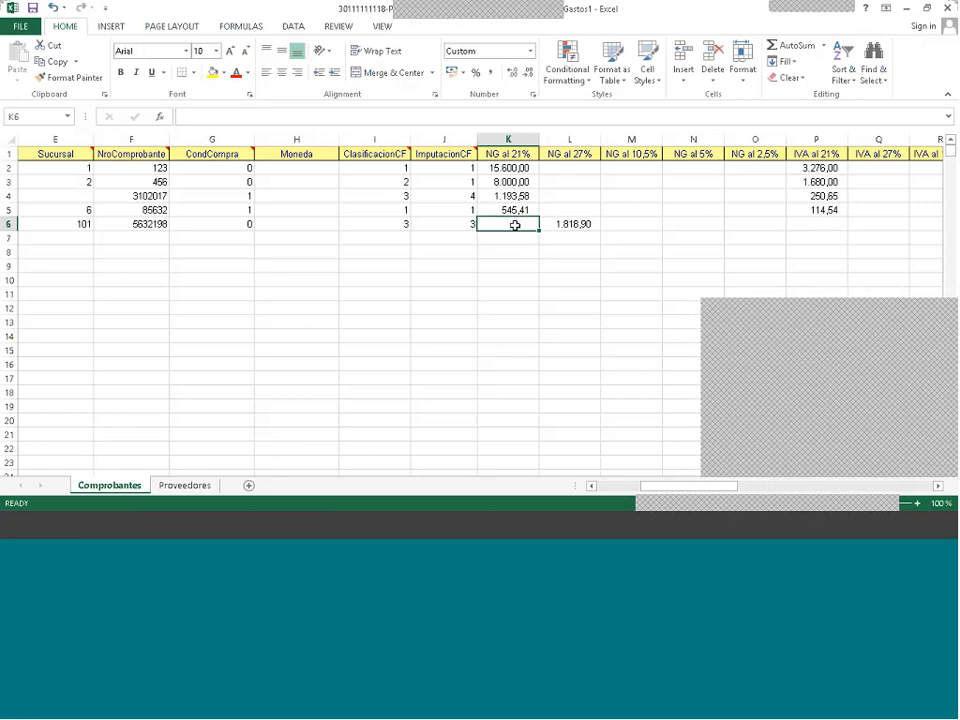
- Check the Factura de Luz IVA in Word and enter 491,10 under IVA al 27% in row 6
key("Right")
key("Right")
key("Right")
key("Right")
key("Right")
key("Right")
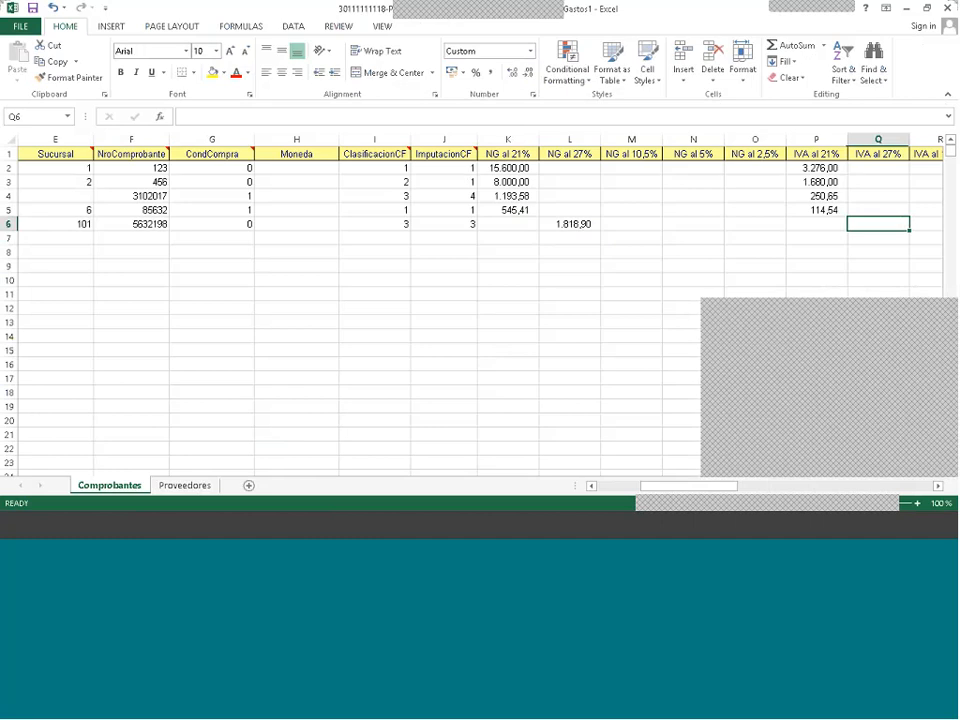
left_click(197, 535)
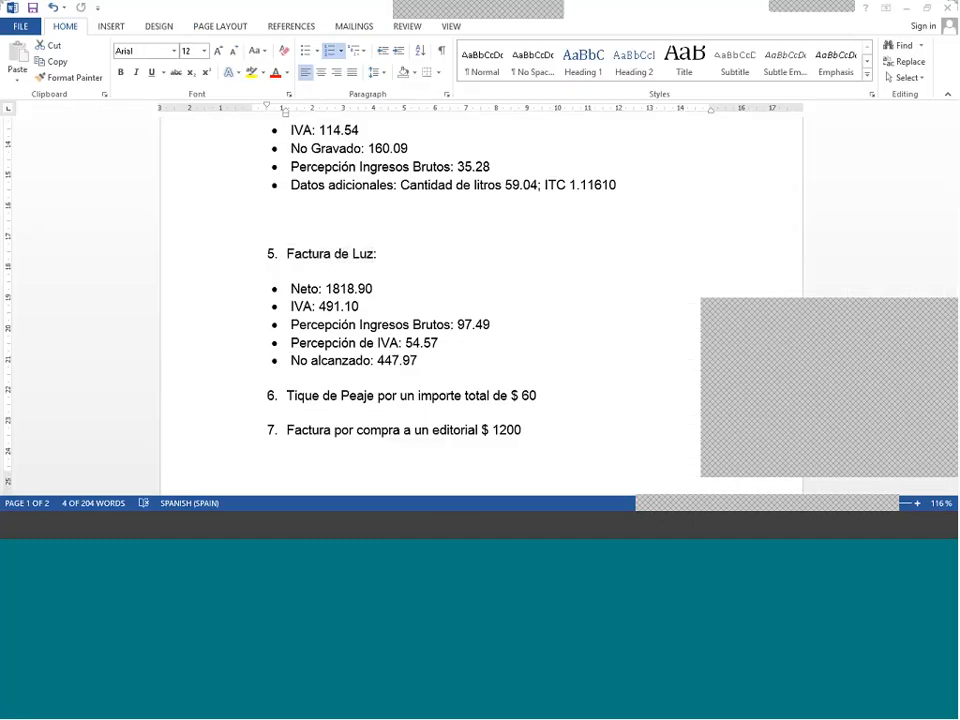
left_click(215, 523)
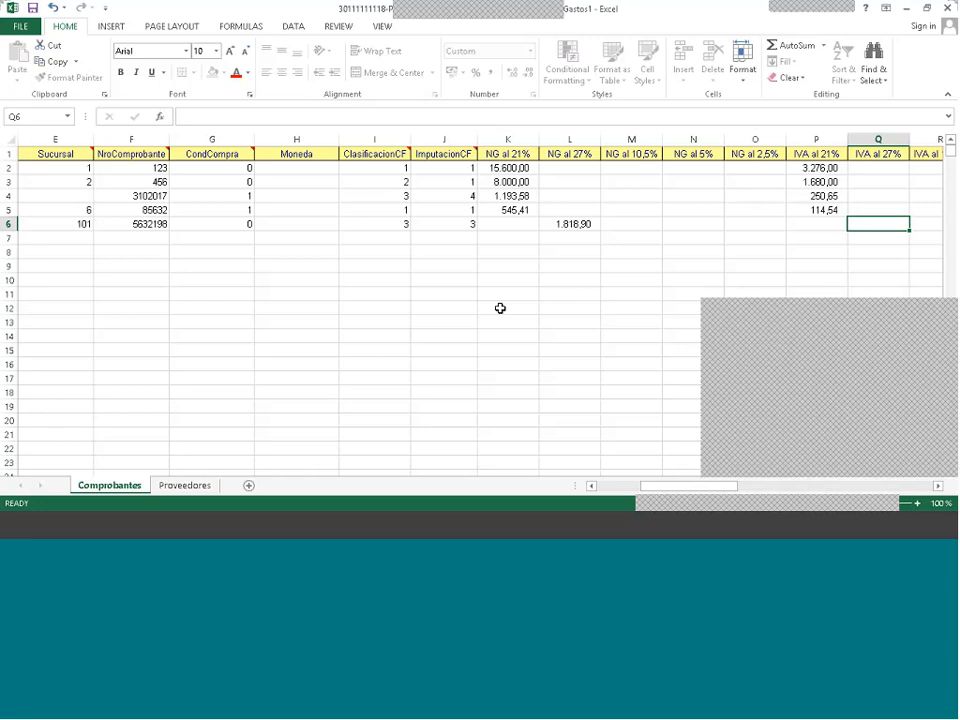
type("491,10")
key("Tab")
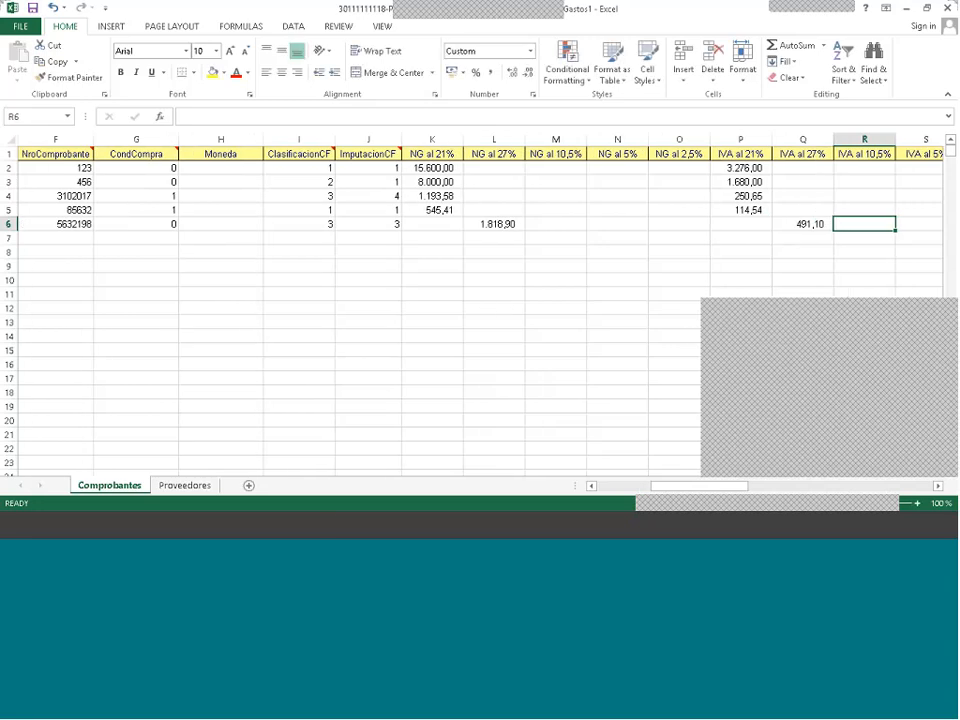
- Look up the Factura de Luz Percepción Ingresos Brutos in Word and enter 97,49 under PercepcionesIB in row 6 of the Excel sheet
key("alt+Tab")
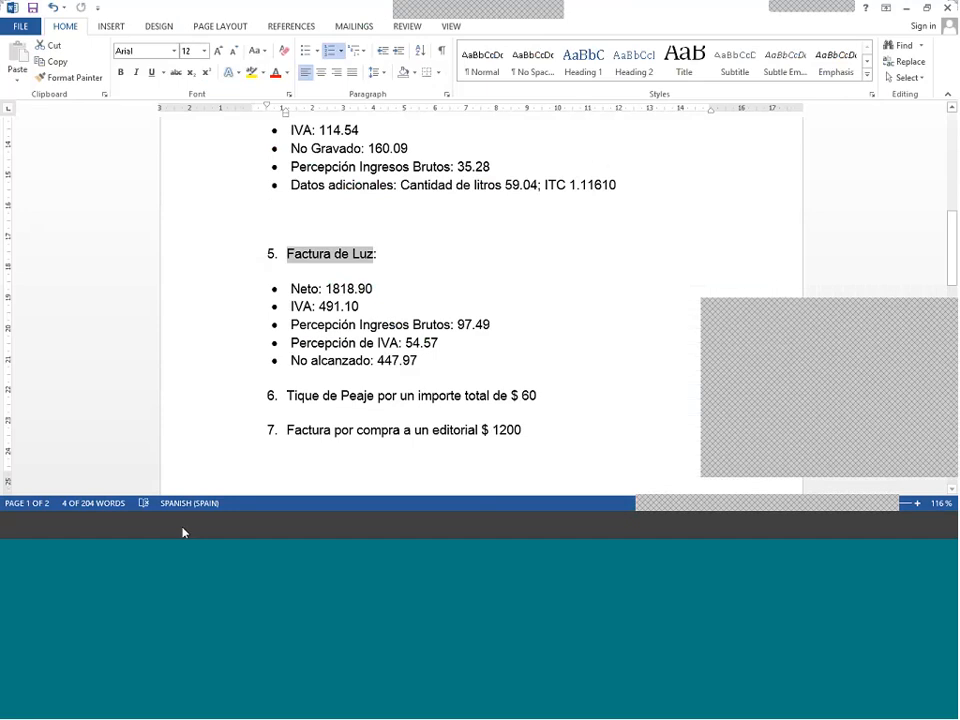
left_click_drag(494, 325, 326, 325)
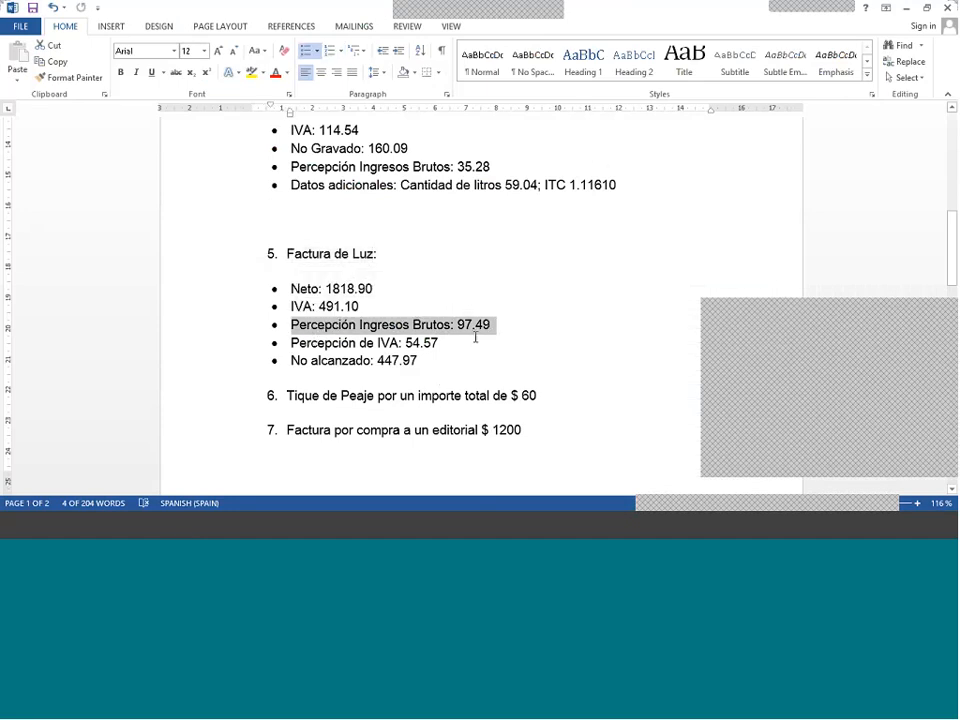
left_click(274, 512)
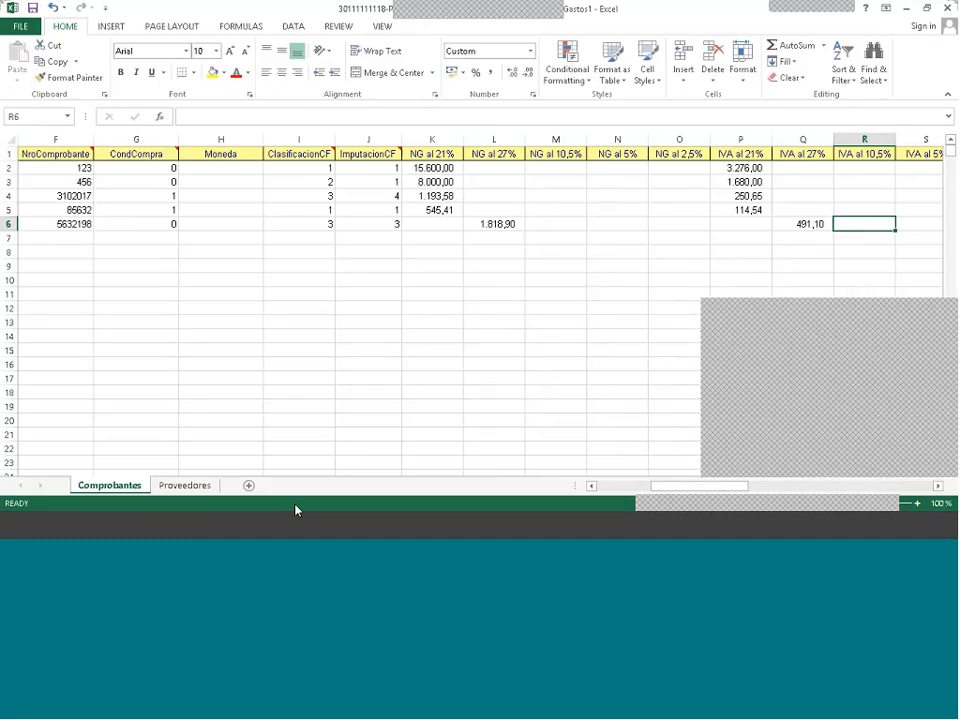
key("Right")
key("Right")
key("Right")
key("Right")
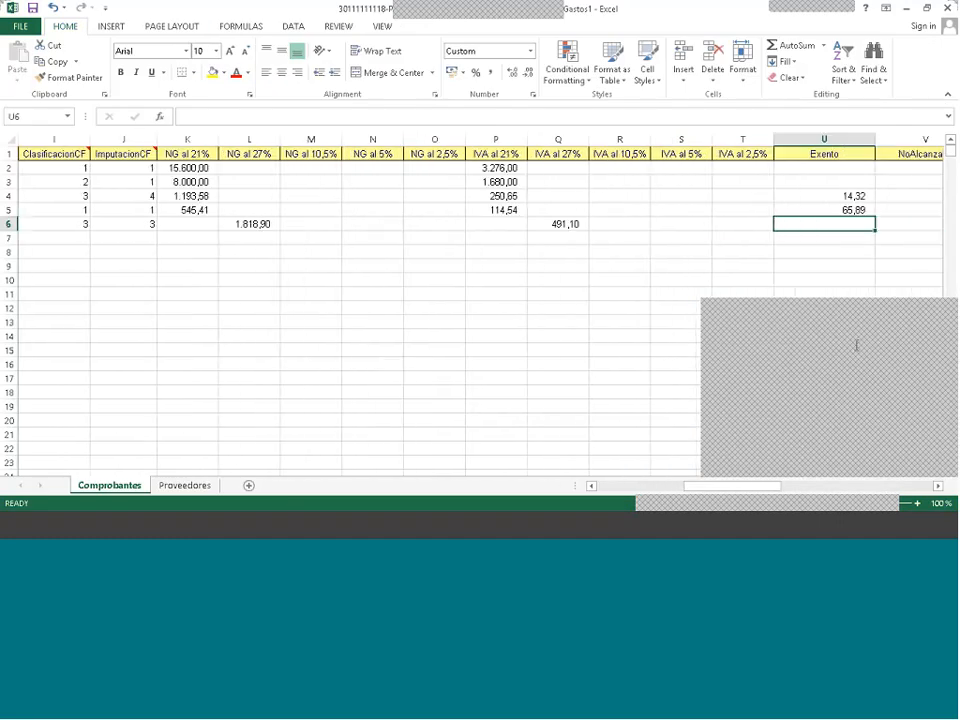
key("Right")
key("Right")
key("Right")
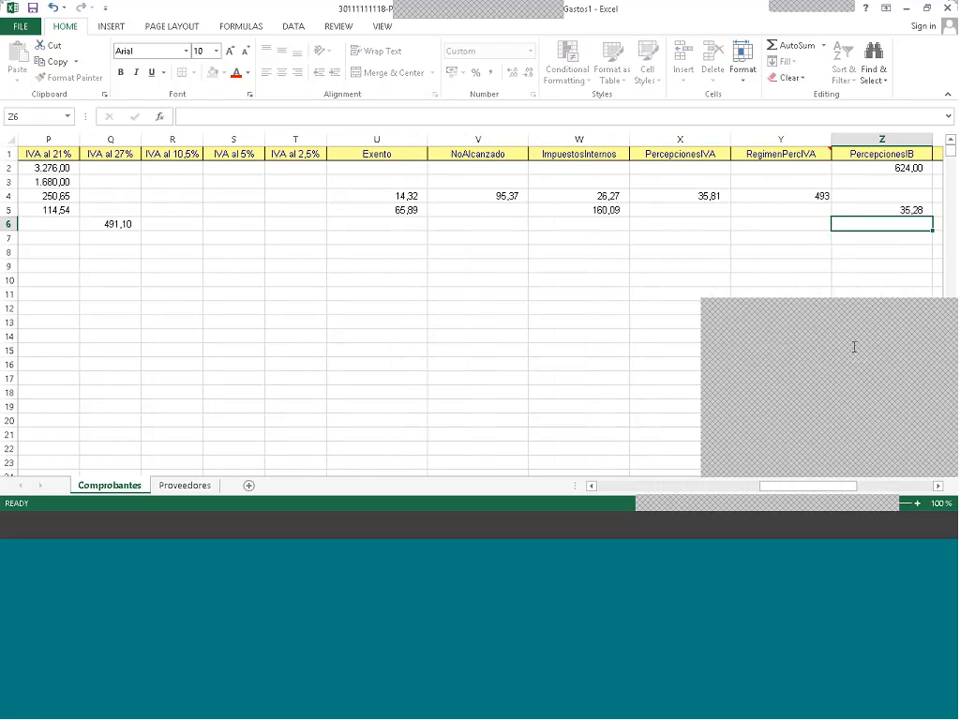
type("97,49")
key("Right")
- Look up the Factura de Luz Percepción de IVA in Word and enter 54,57 under PercepcionesIVA in row 6 in Excel
left_click(203, 532)
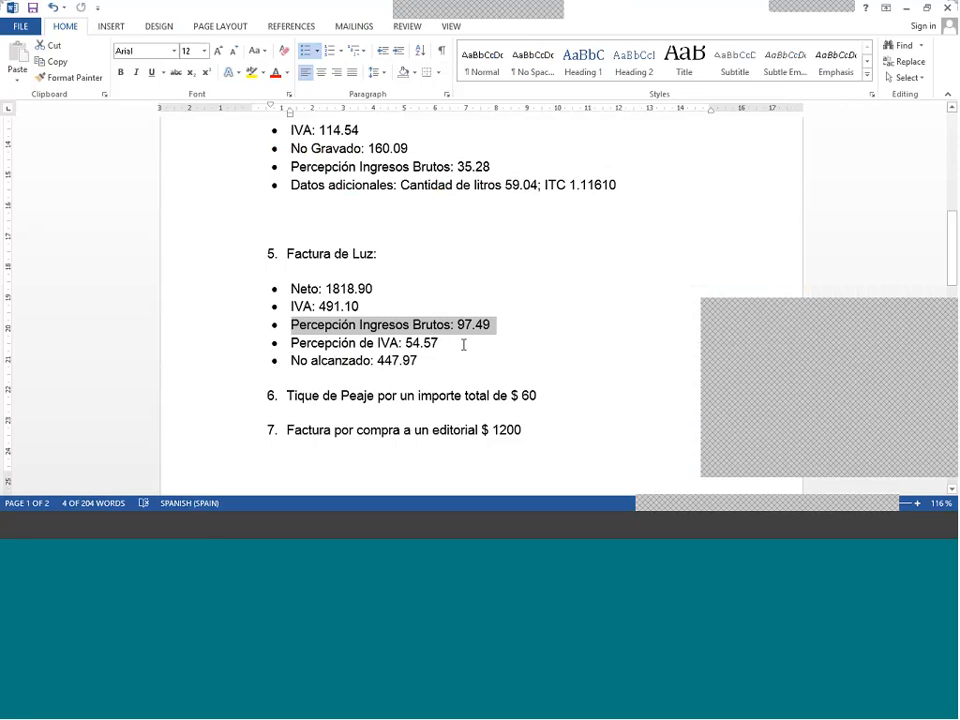
left_click_drag(463, 343, 400, 343)
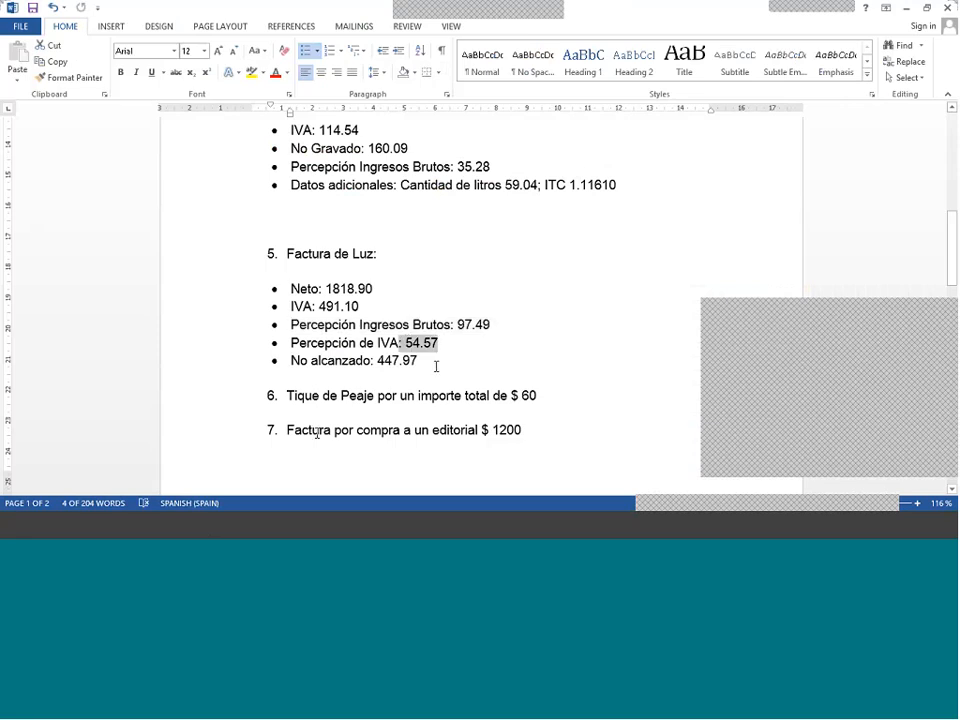
left_click(167, 525)
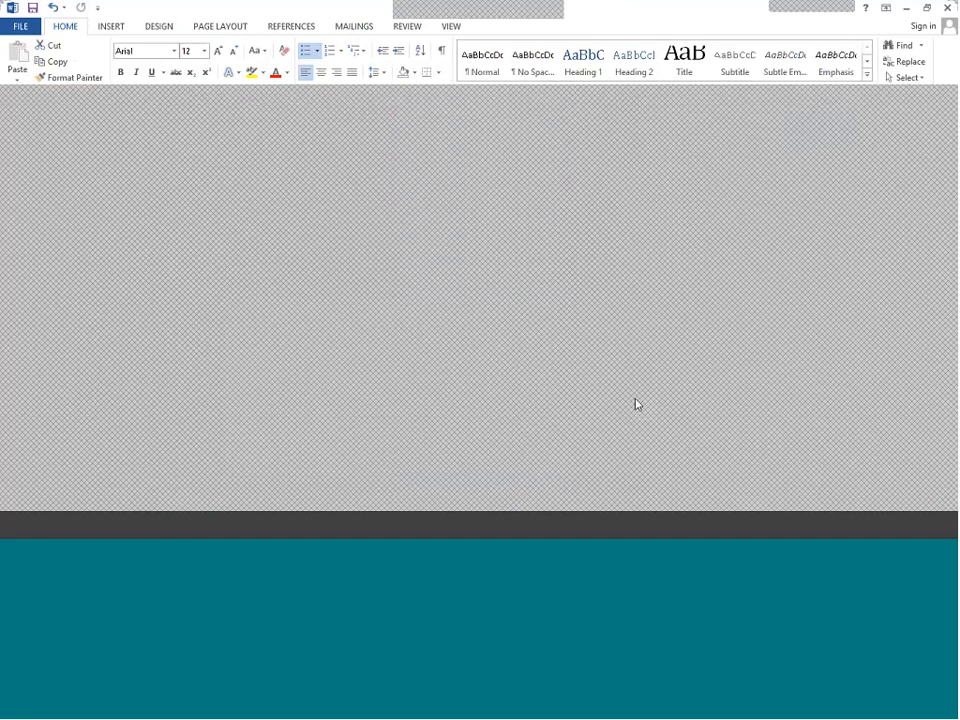
left_click(191, 529)
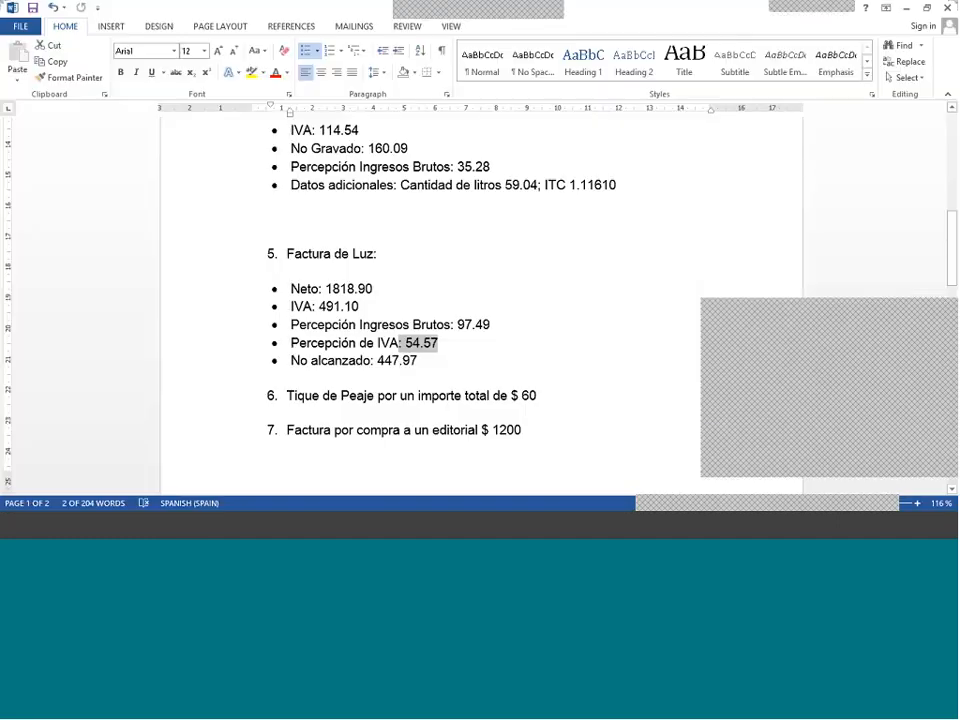
key("alt+Tab")
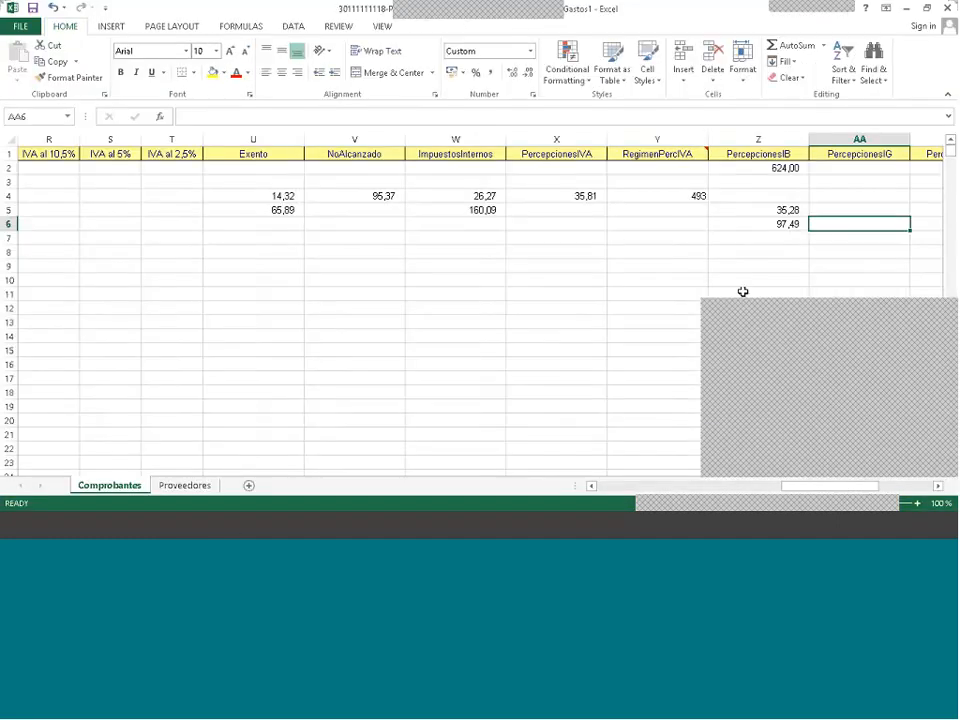
key("Left")
key("Left")
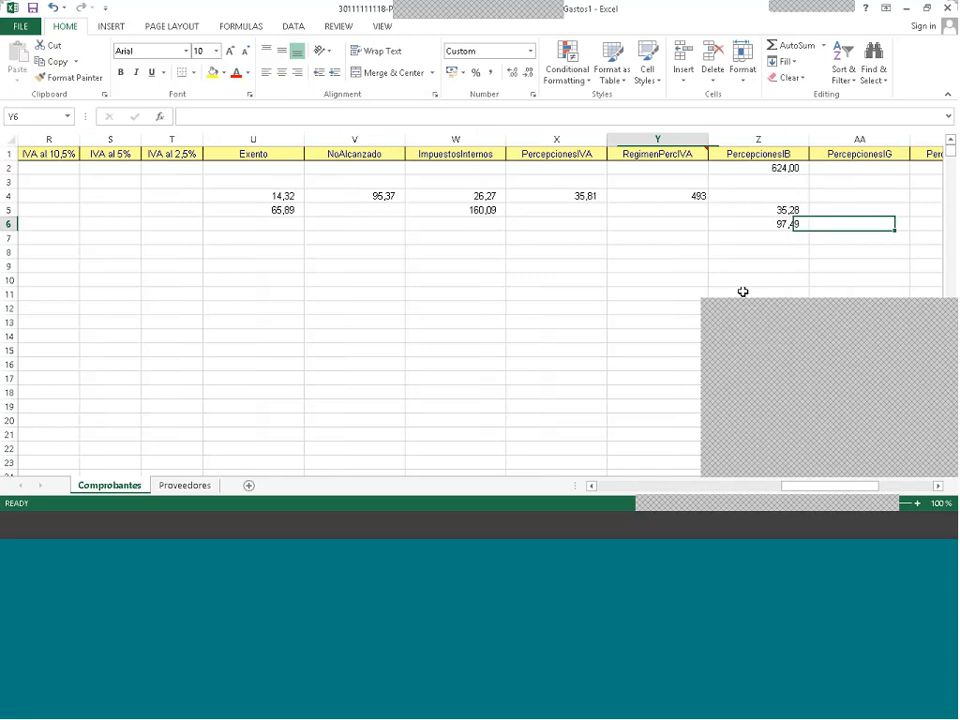
key("Left")
type("54")
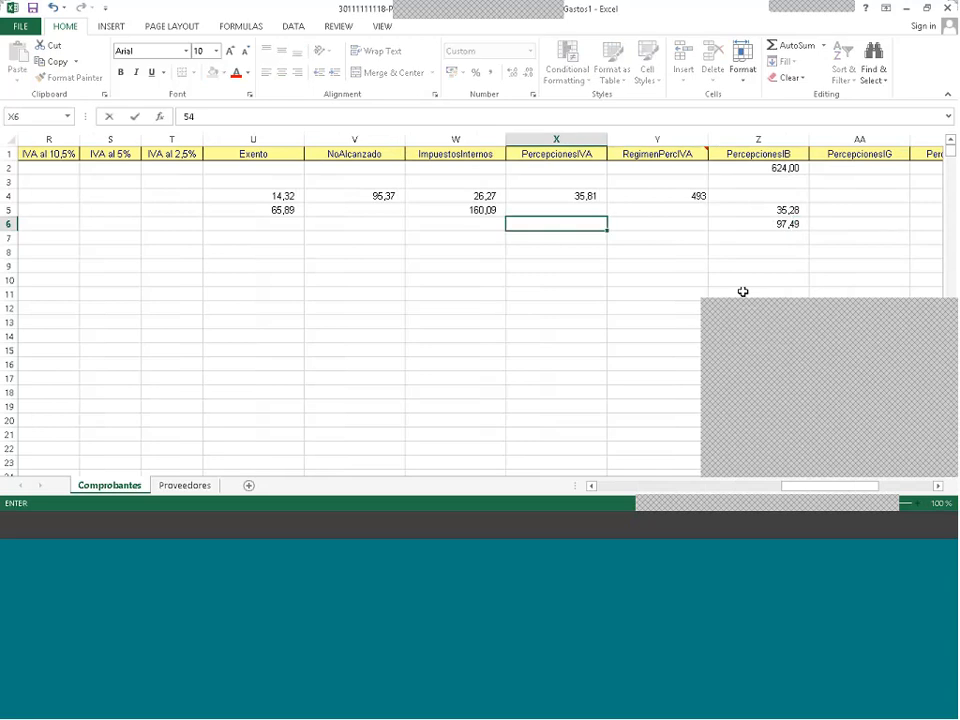
type(",57")
key("Tab")
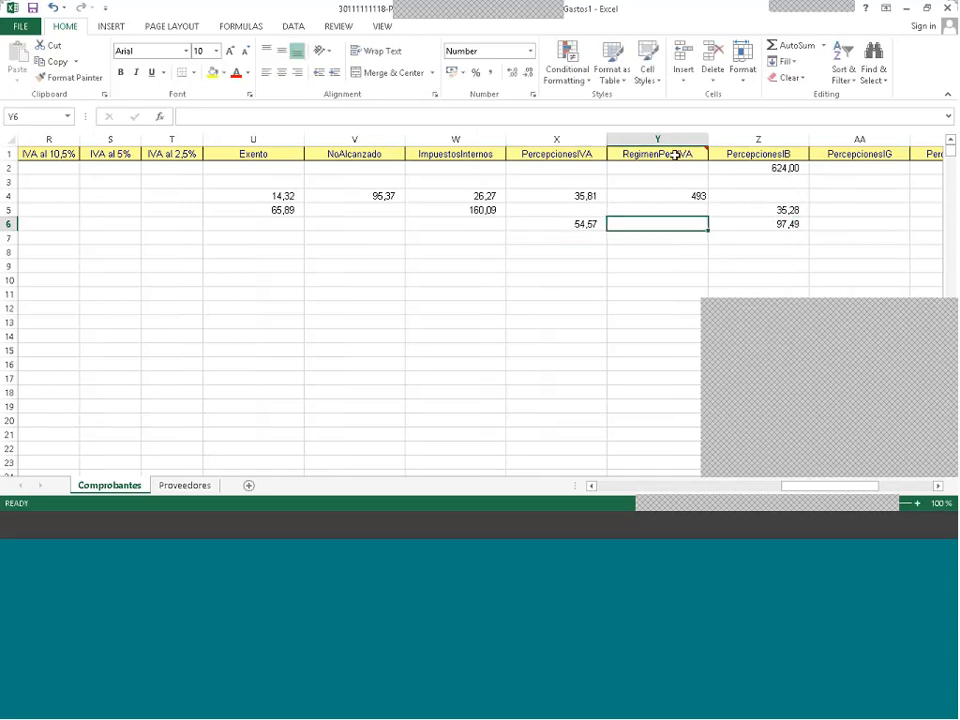
- Check the RegimenPercIVA column and enter regime code 493 for the electricity invoice in row 6
mouse_move(673, 154)
type("493")
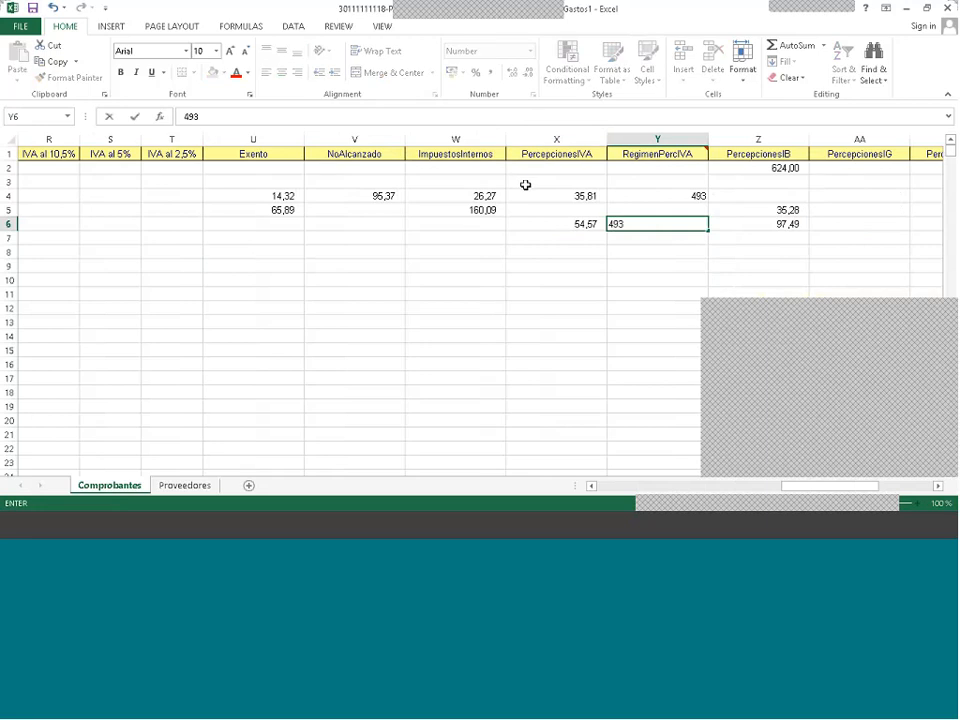
key("Return")
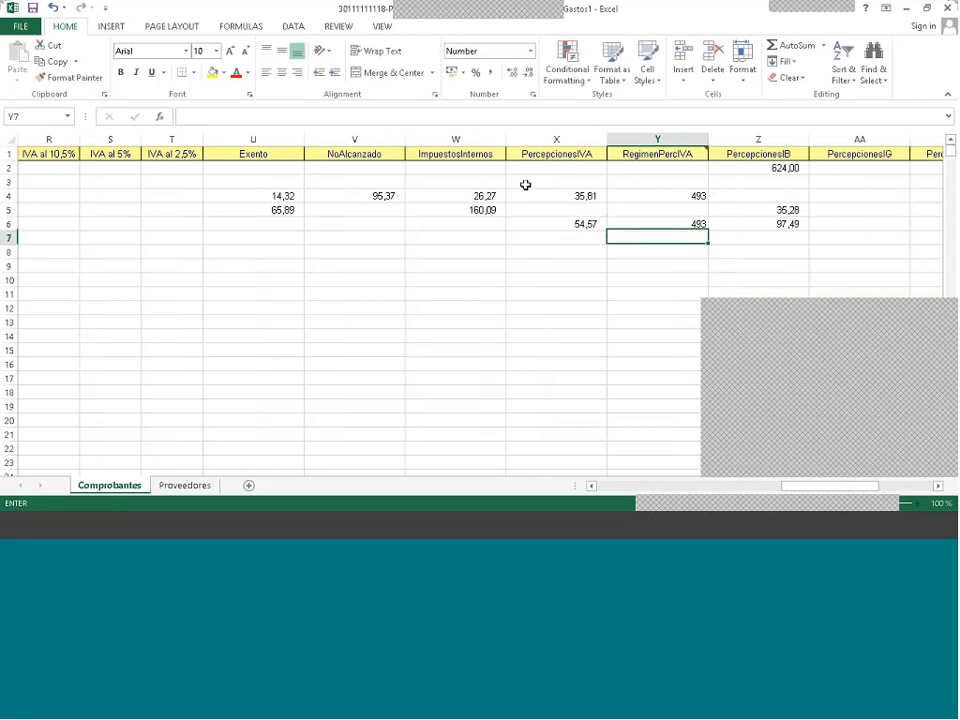
key("Up")
key("Right")
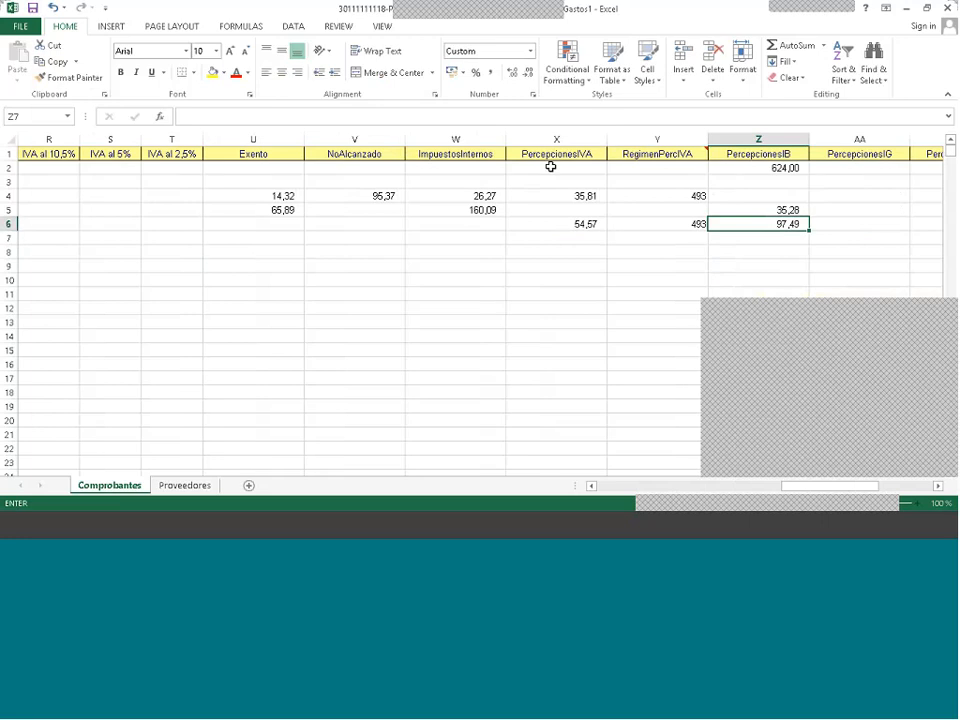
key("Right")
key("Right")
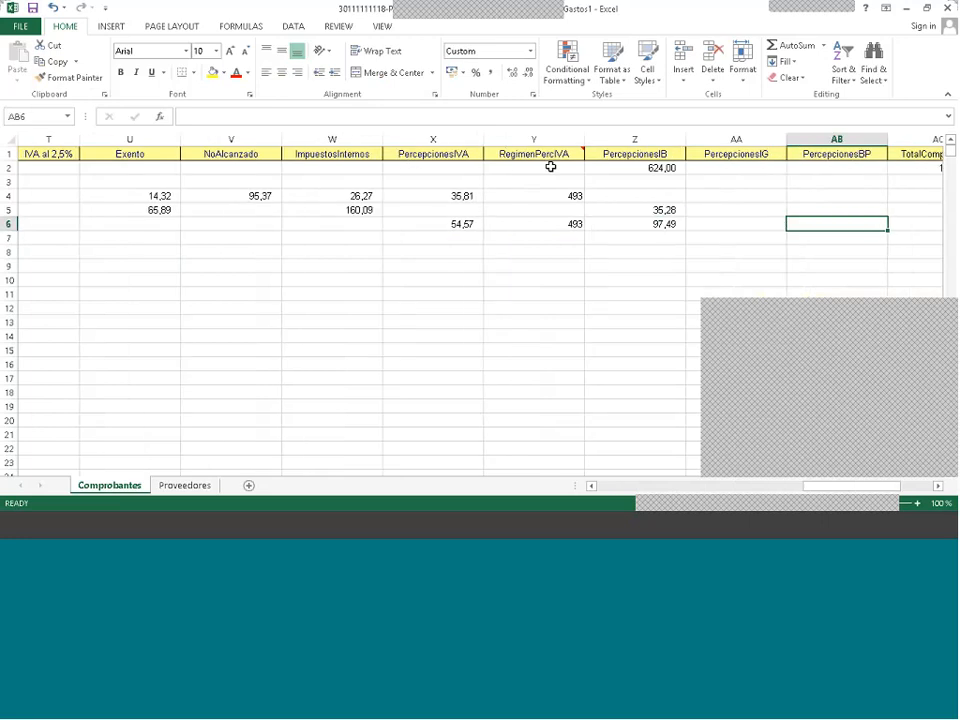
- Look up the Factura de Luz No alcanzado amount in Word and enter 447,97 under NoAlcanzado in row 6 in Excel
left_click(178, 525)
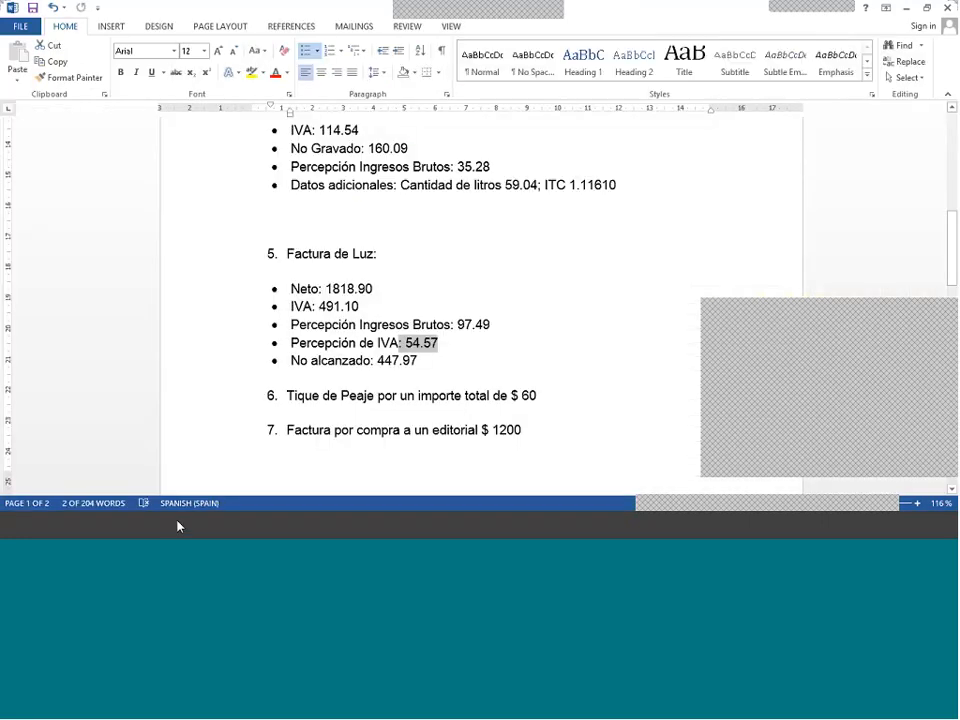
left_click_drag(377, 361, 435, 362)
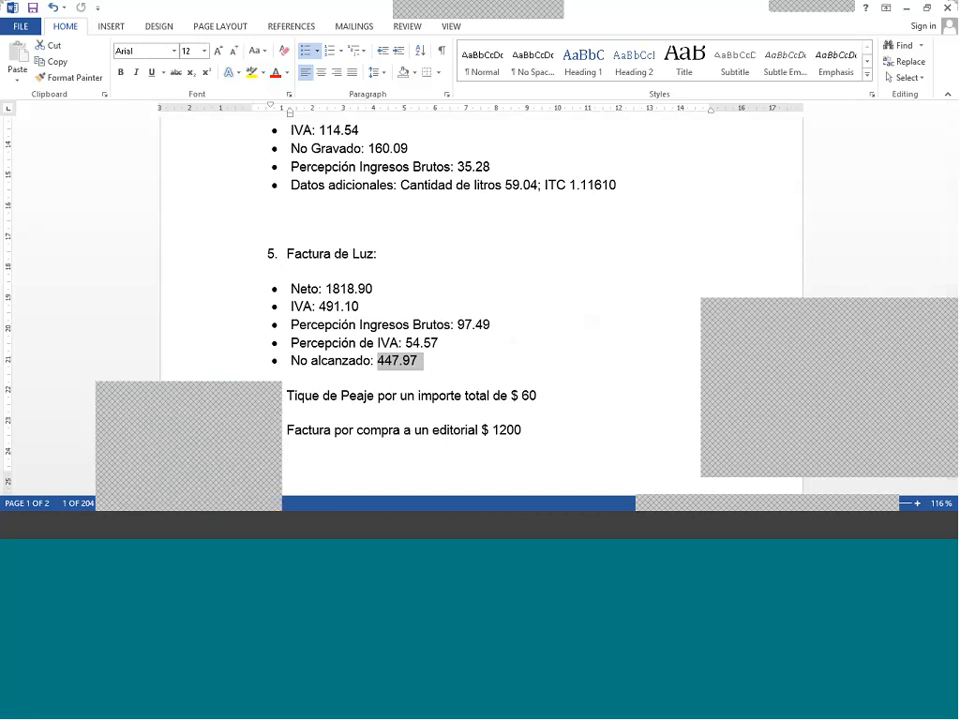
key("alt+Tab")
key("Left")
key("Left")
key("Left")
key("Left")
key("Left")
key("Left")
key("Left")
key("Left")
key("Left")
key("Left")
key("Left")
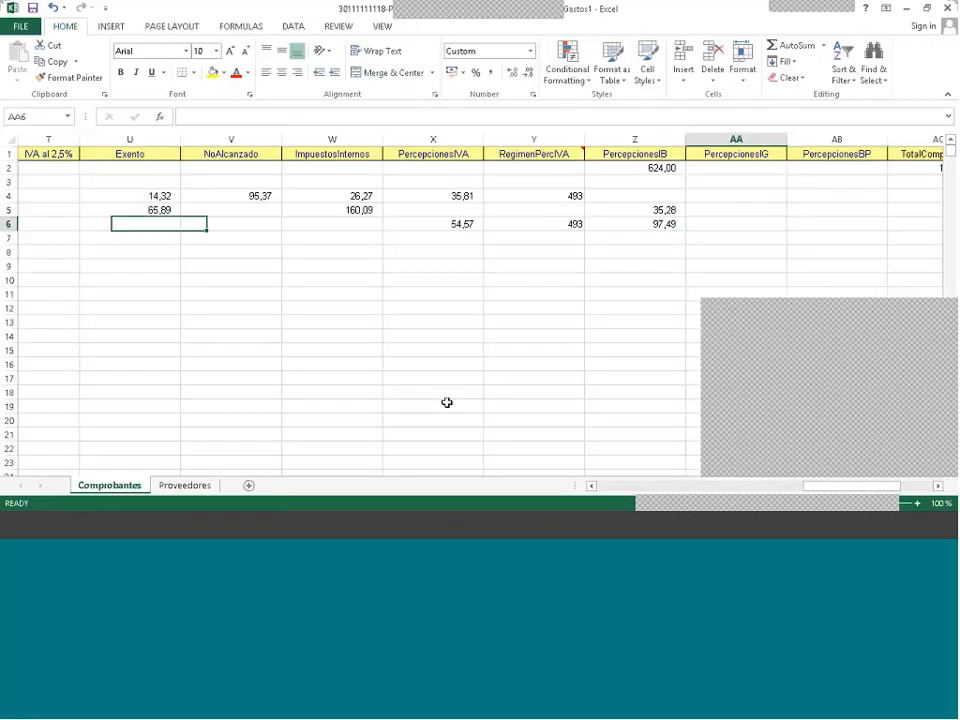
key("Right")
key("Right")
key("Right")
key("Right")
key("Right")
key("Right")
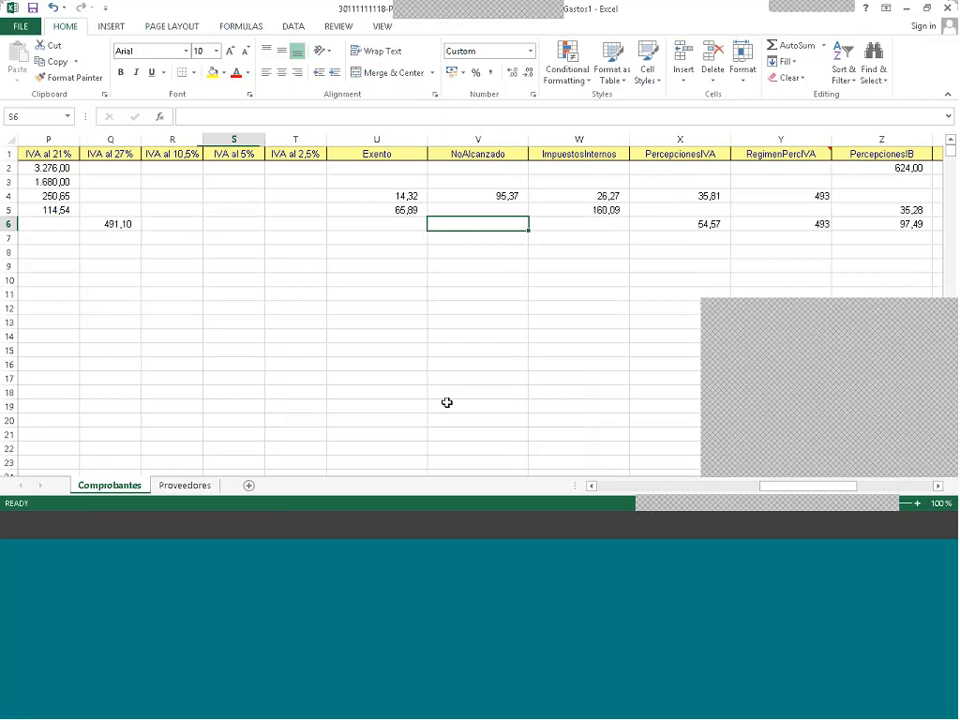
type("447")
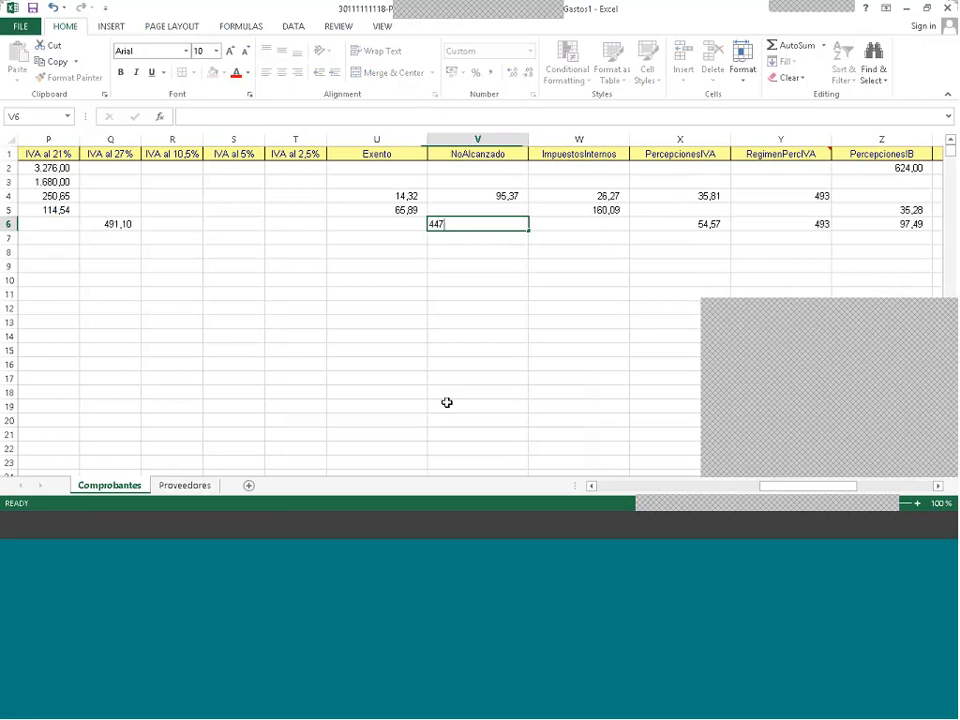
type(",97")
key("Right")
- Examine row 6's TotalComprobante formula and the neighbouring perception cells
key("Right")
key("Right")
key("Right")
key("Right")
key("Right")
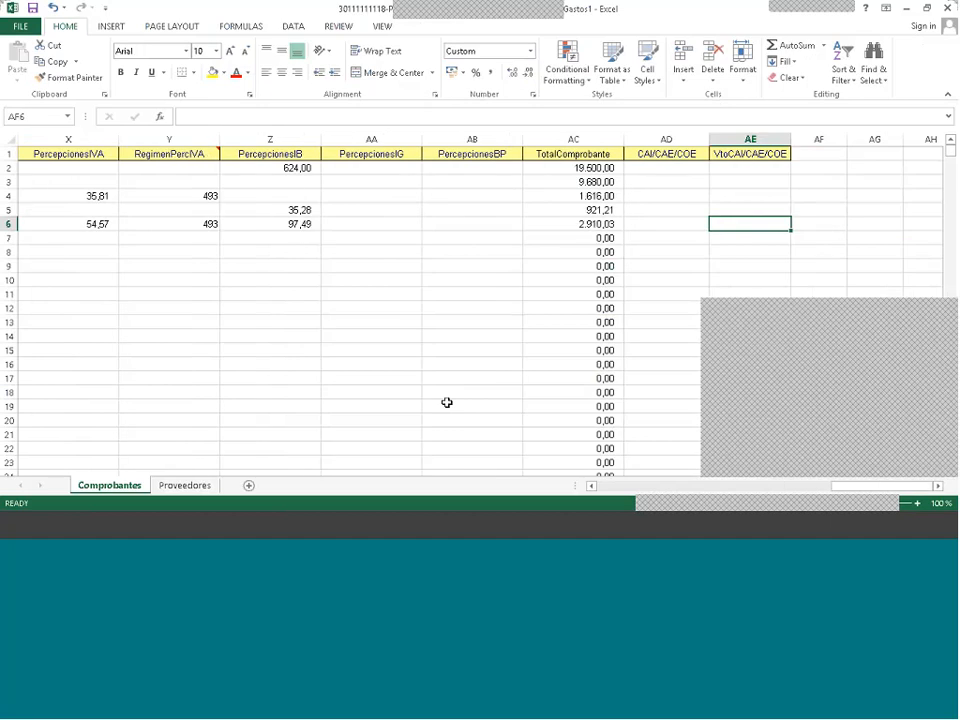
key("Left")
key("Left")
key("Left")
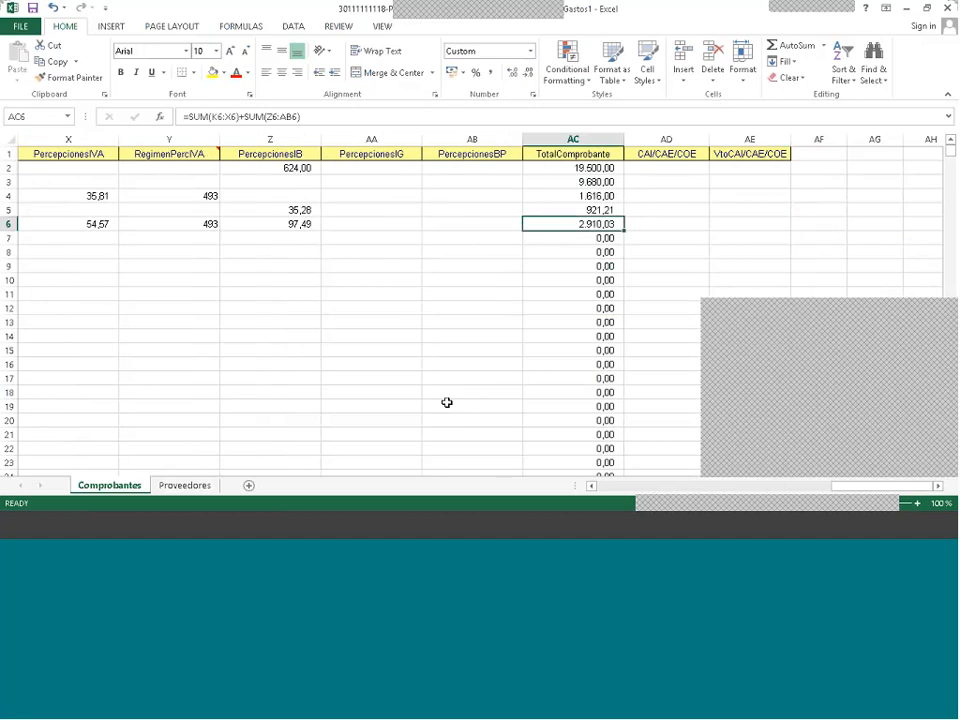
key("Left")
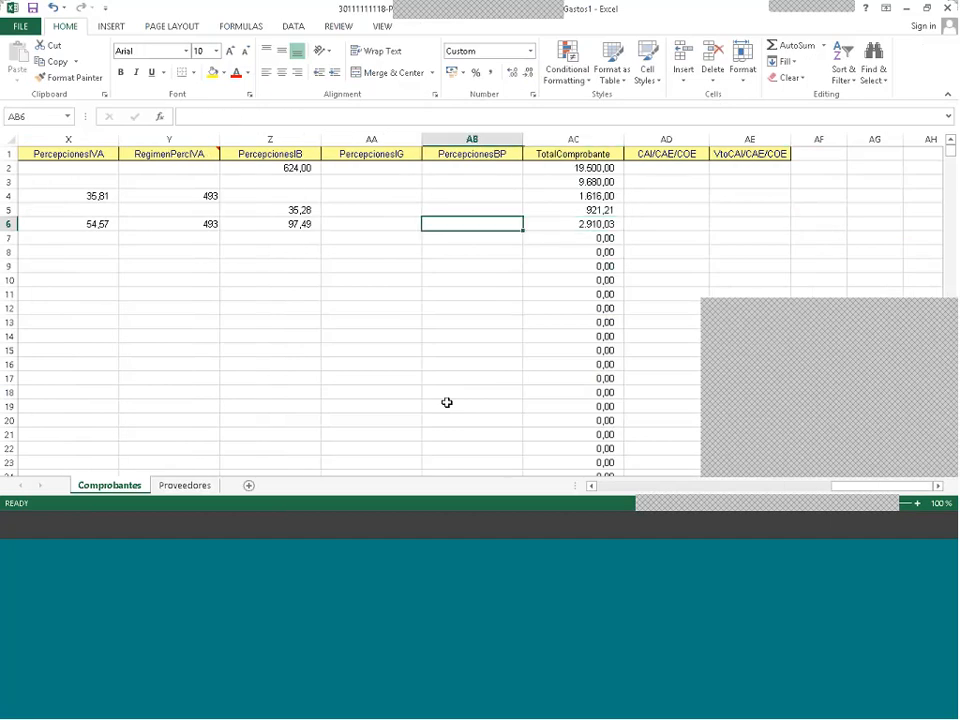
key("Right")
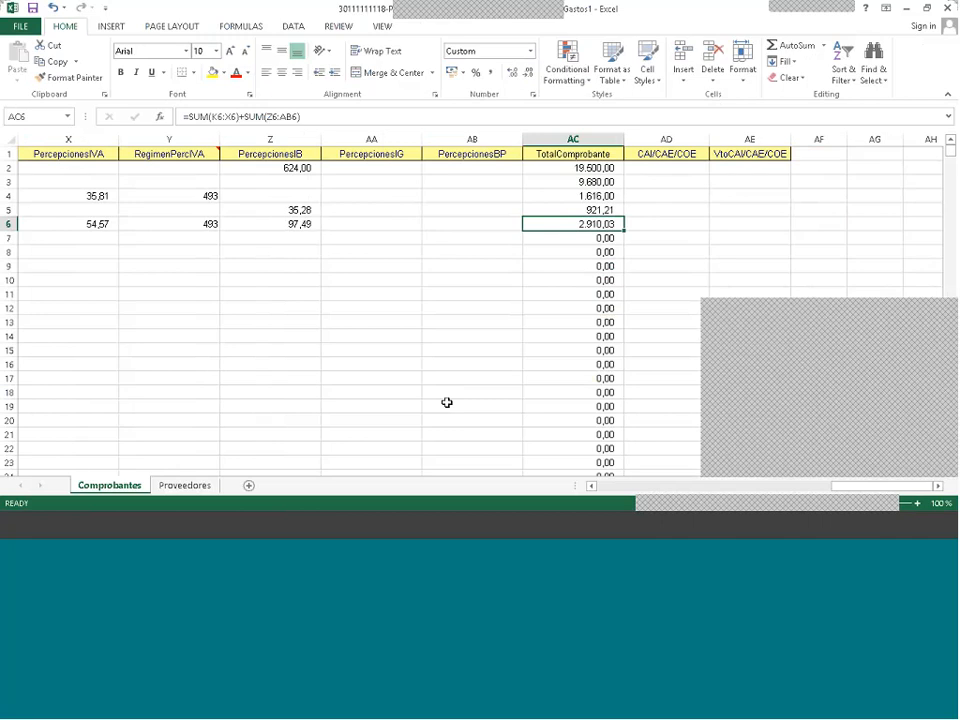
key("Left")
key("Left")
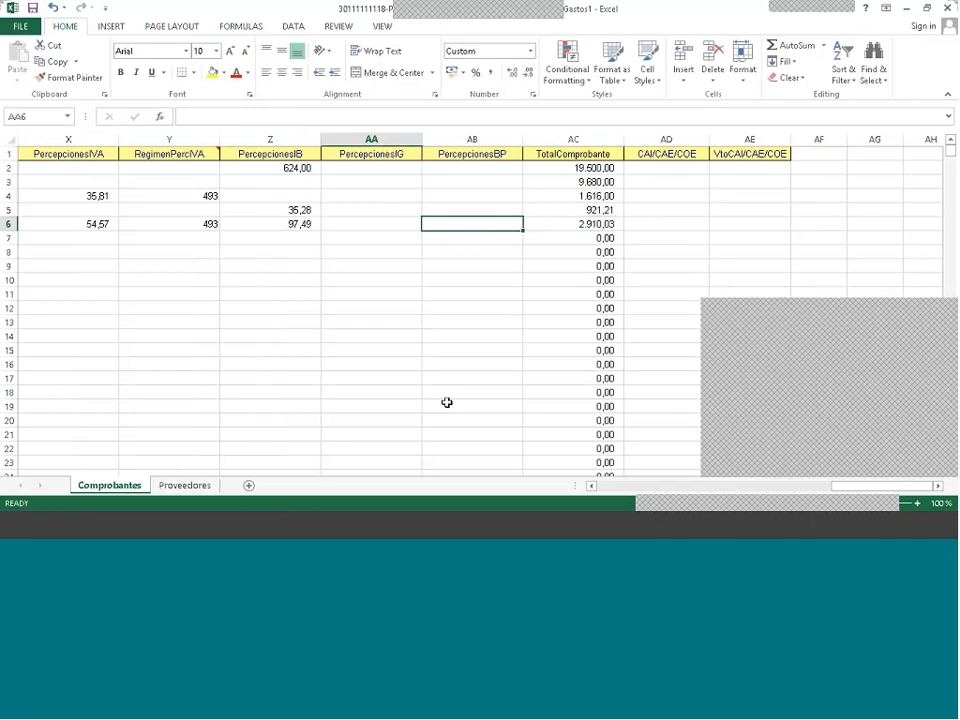
- Review all the electricity invoice entries along row 6, from Fecha through the net, IVA and perception columns
key("Home")
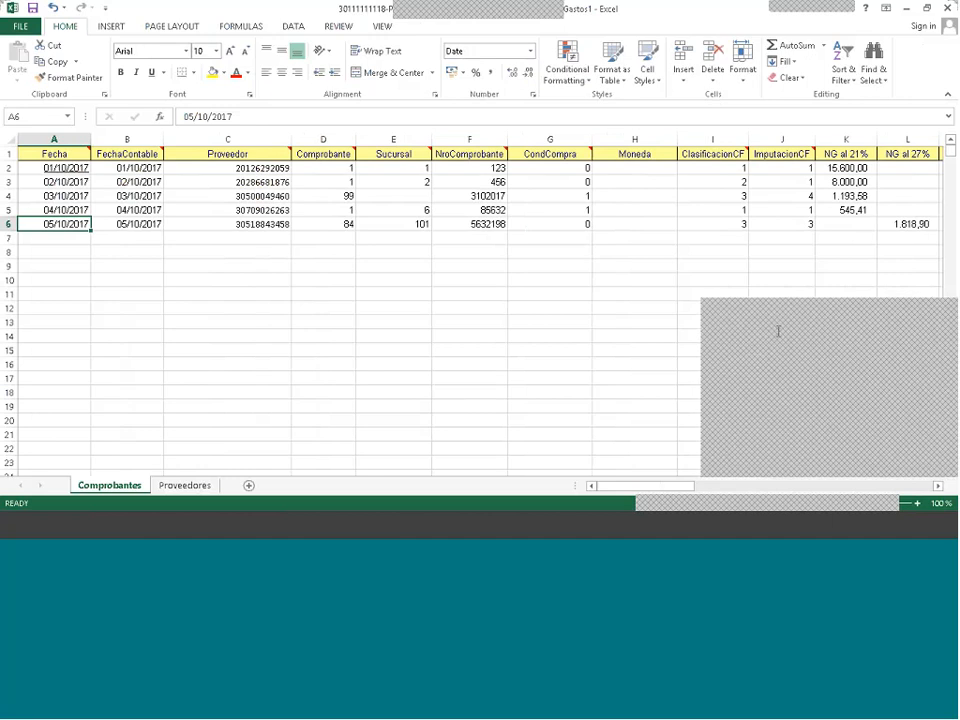
key("Right")
key("Right")
key("Right")
key("Right")
key("Right")
key("Right")
key("Right")
key("Right")
key("Right")
key("Right")
key("Right")
key("Right")
key("Right")
key("Right")
key("Right")
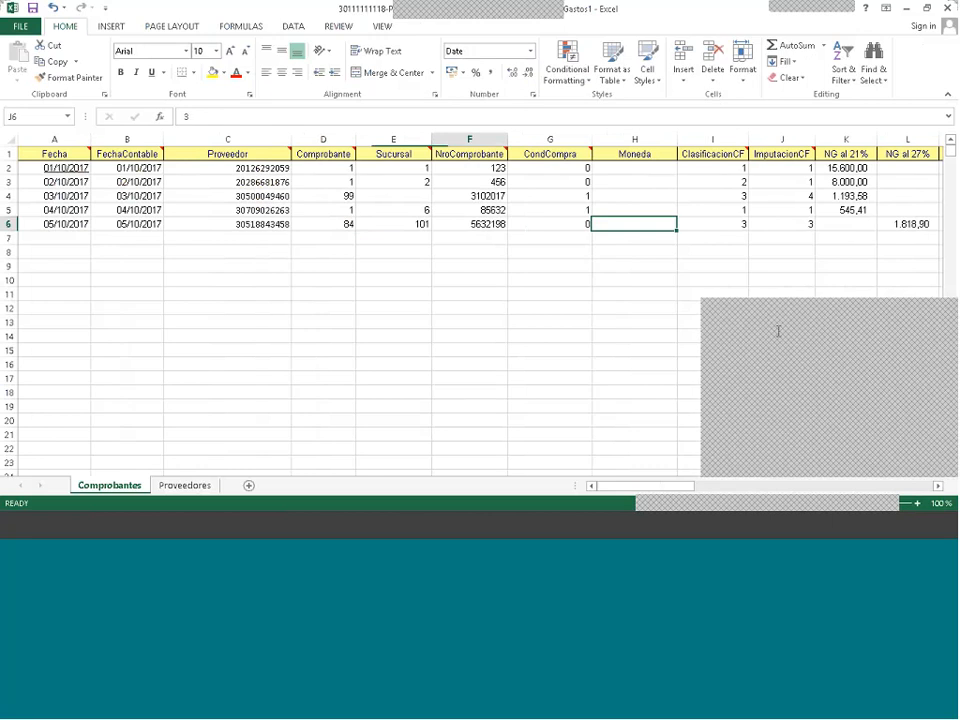
key("Right")
key("Right")
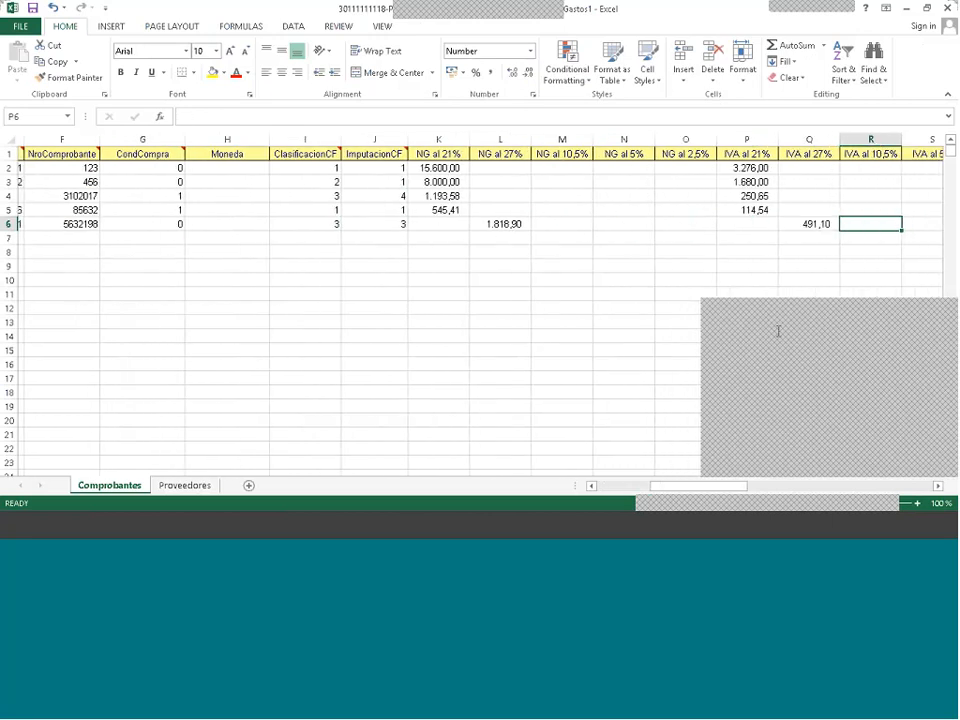
key("Right")
key("Right")
key("Right")
key("Right")
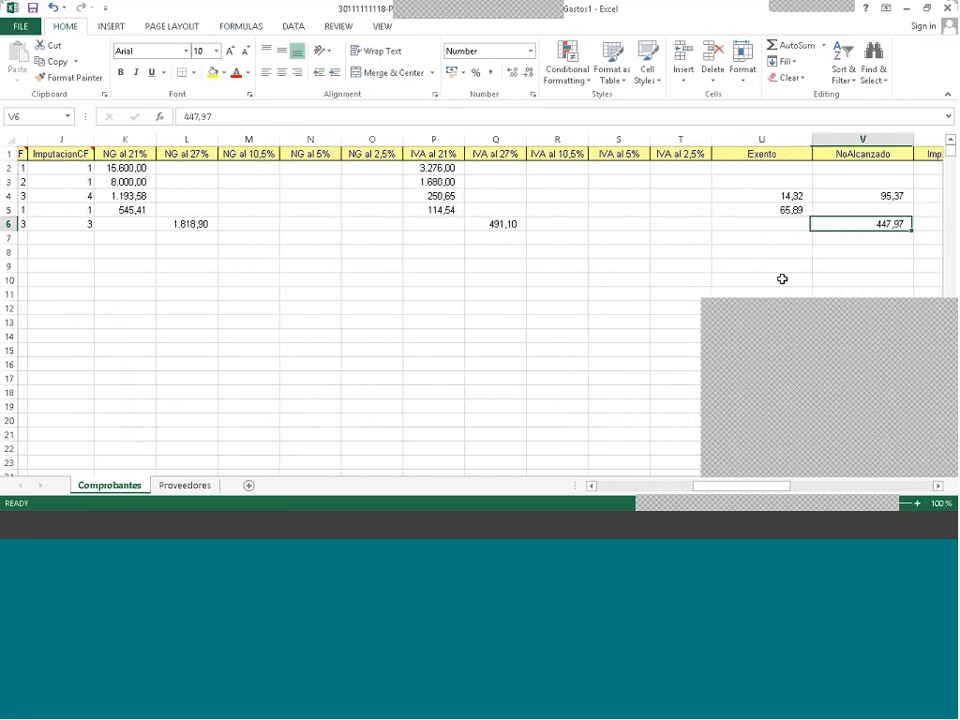
key("Right")
key("Right")
key("Right")
key("Right")
key("Right")
key("Right")
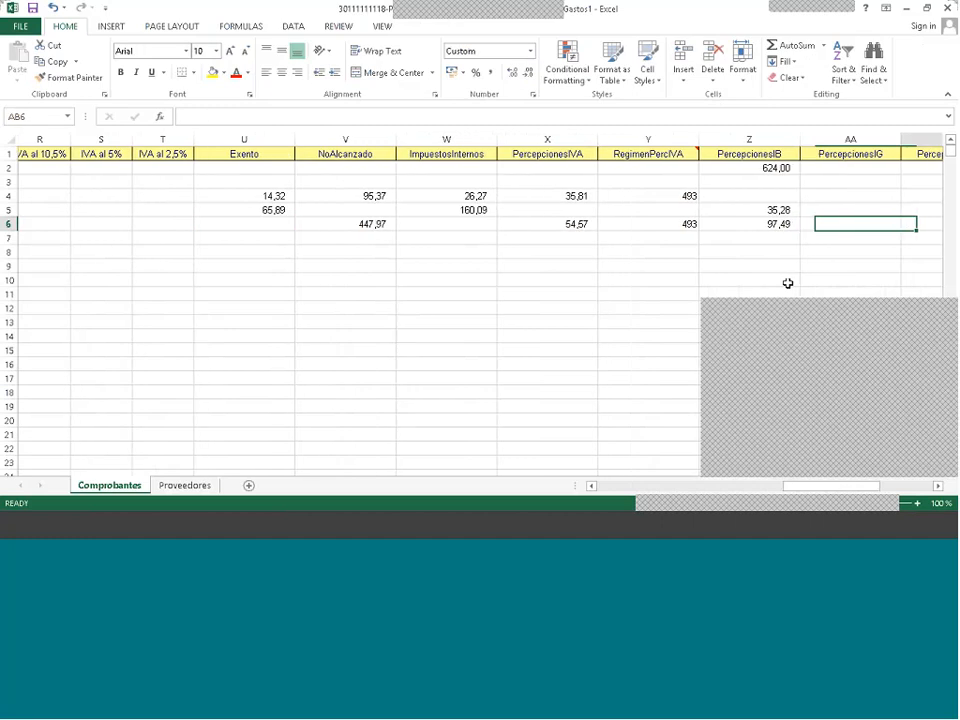
key("Left")
key("Left")
key("Left")
key("Left")
key("Left")
key("Left")
key("Left")
key("Left")
key("Left")
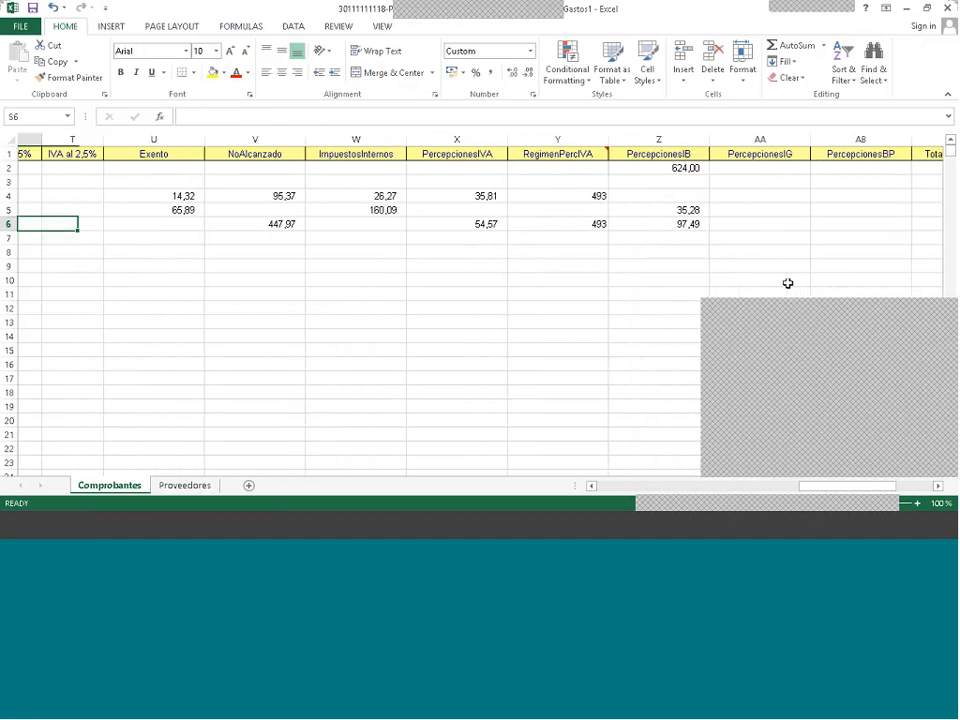
- Close the purchase import template workbook and save its changes
key("Home")
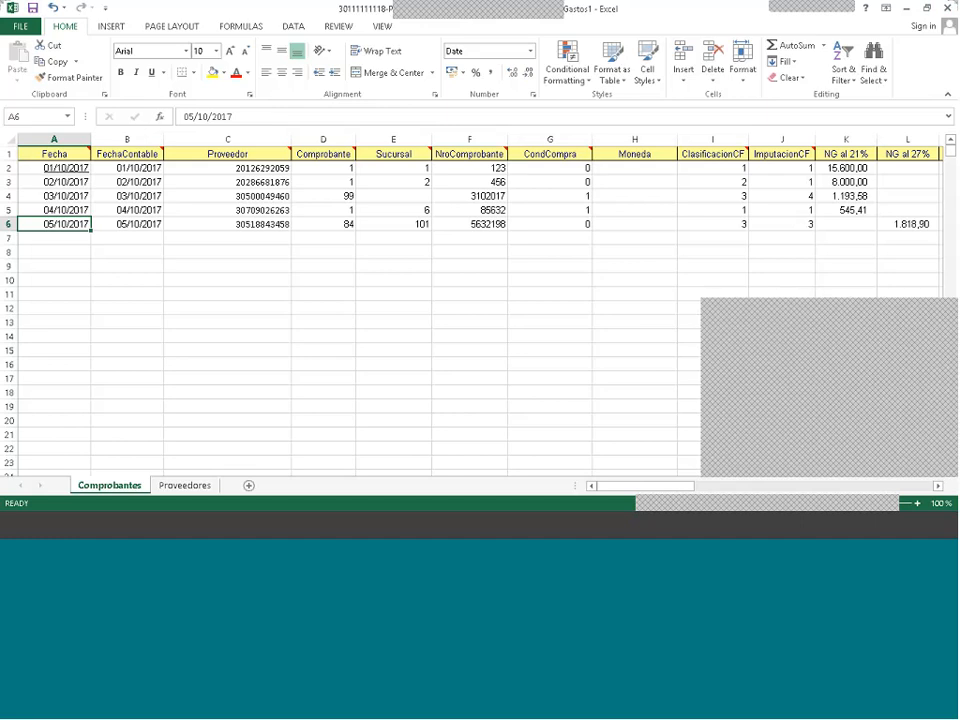
left_click(948, 8)
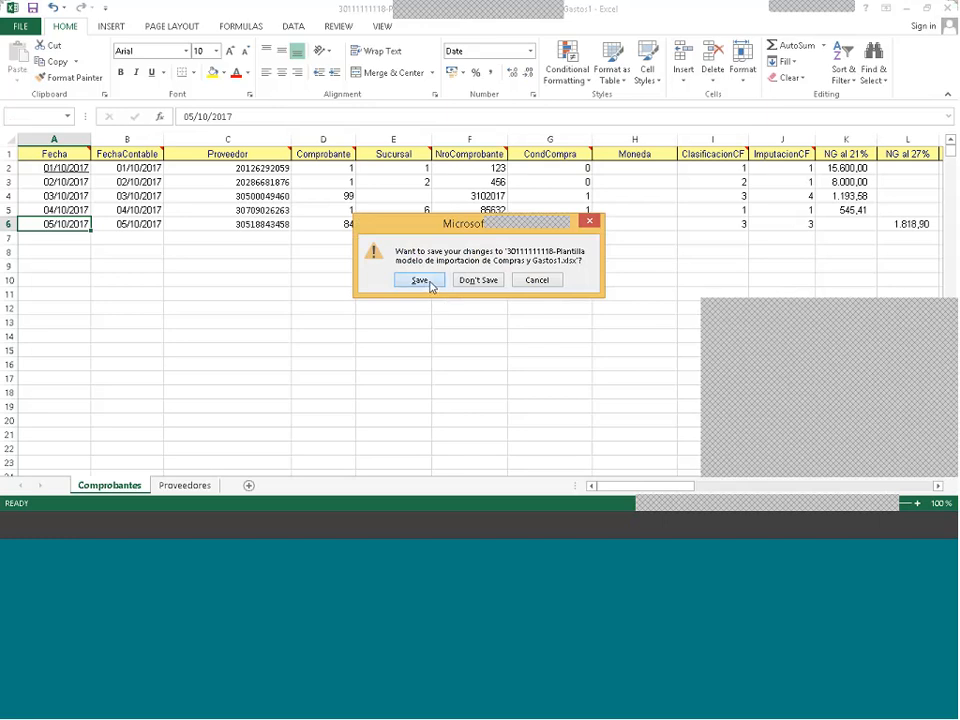
left_click(420, 281)
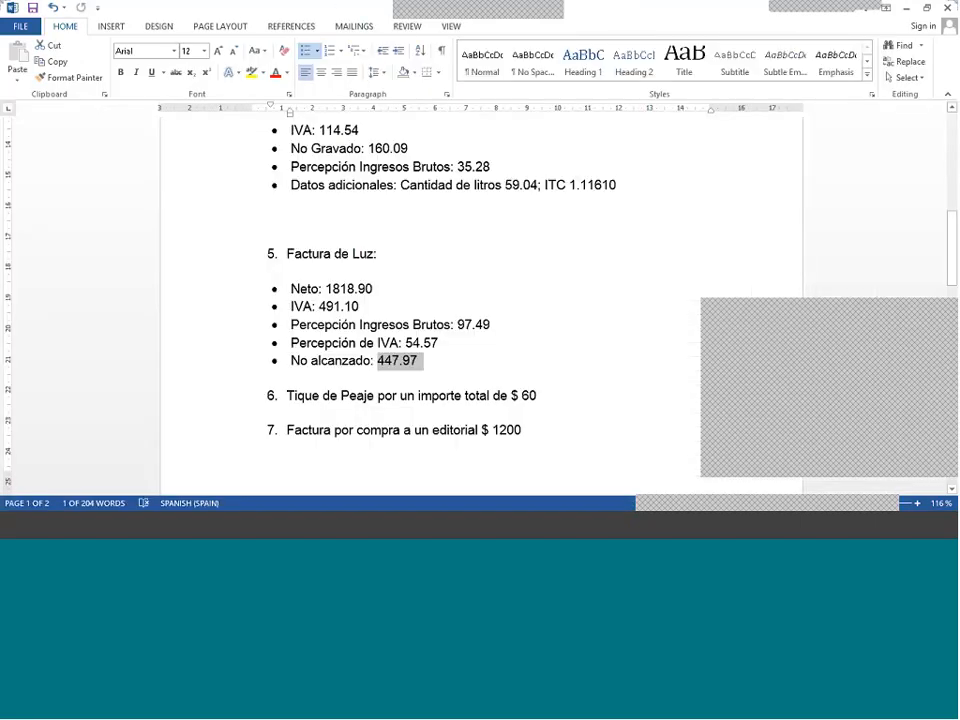
- Switch to Gestión Integral Del Estudio, close the Proveedores - Conceptos de Compras window and collapse the Archivos branch
key("alt+Tab")
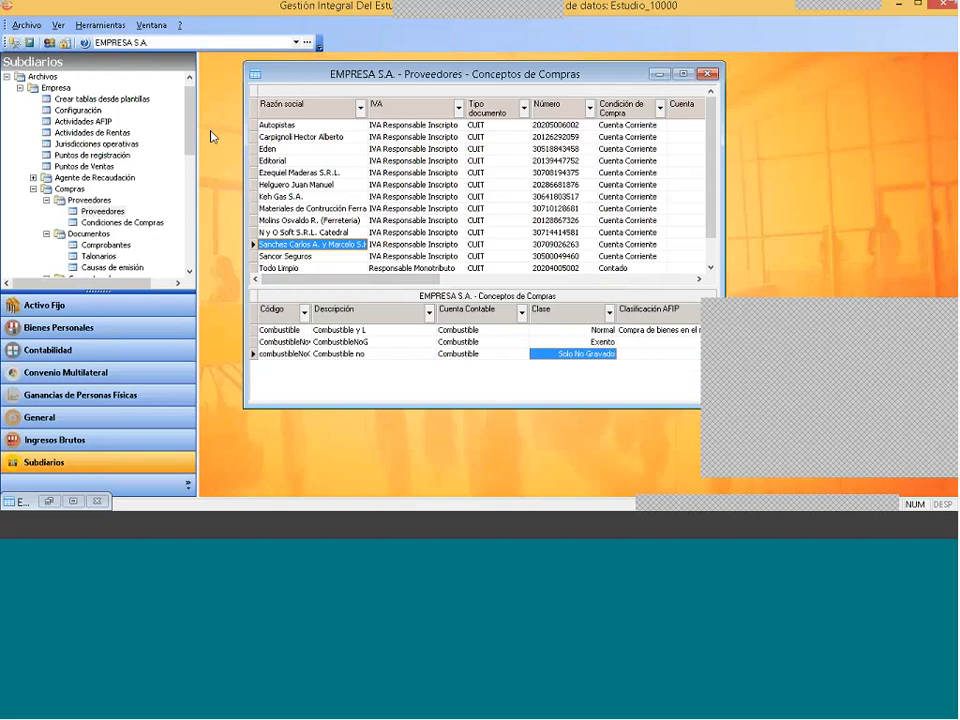
mouse_move(193, 133)
left_mouse_down()
mouse_move(195, 171)
mouse_move(195, 135)
left_mouse_up()
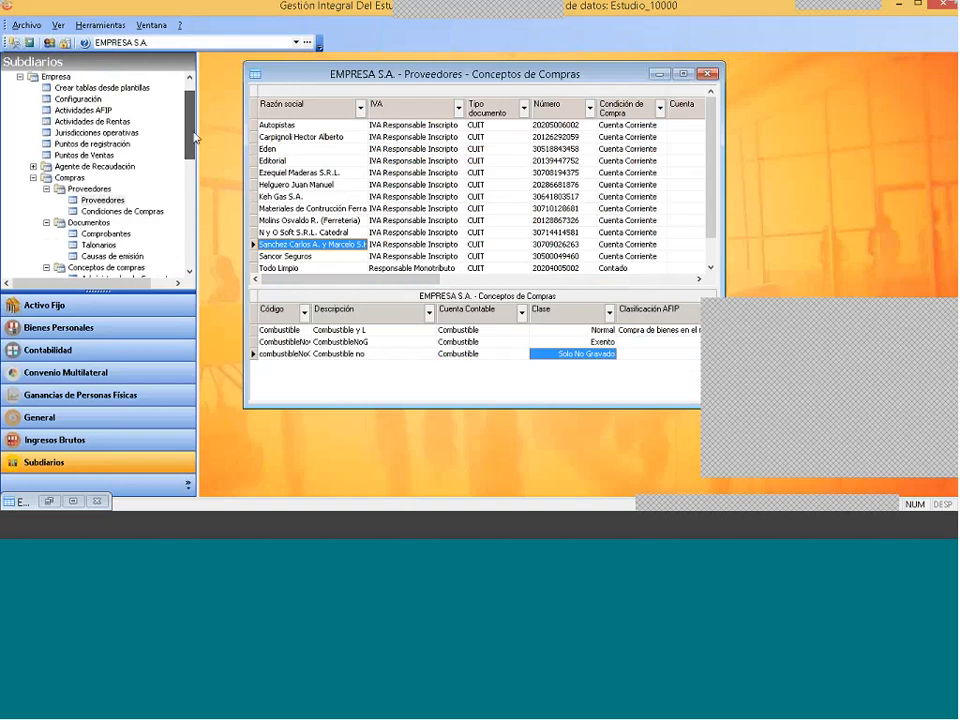
left_click(710, 75)
left_click(19, 77)
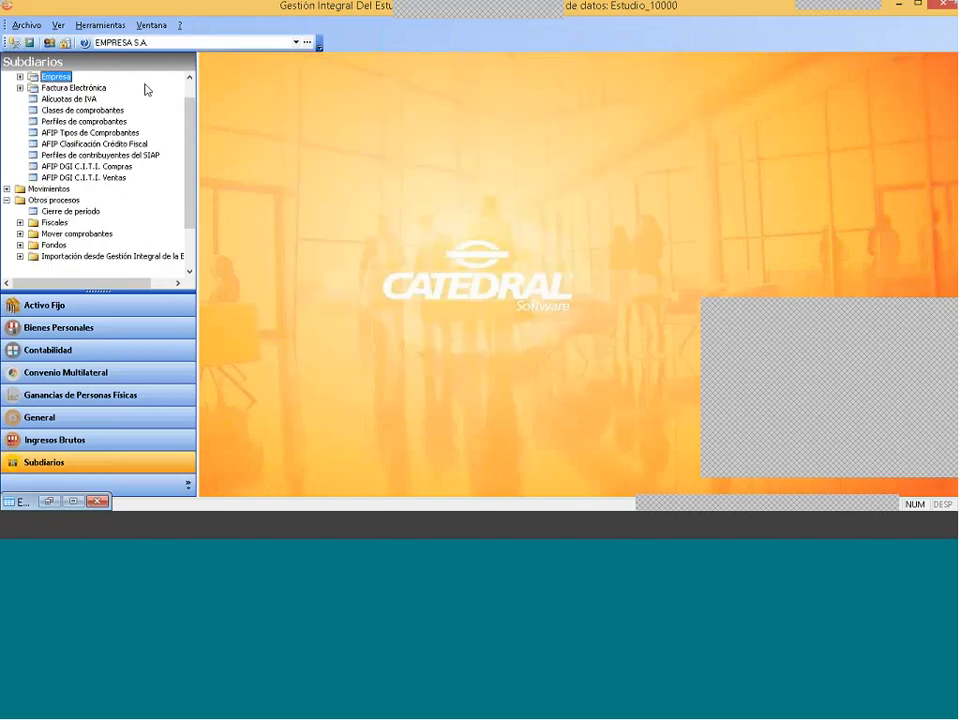
scroll(43, 92, "up", 1)
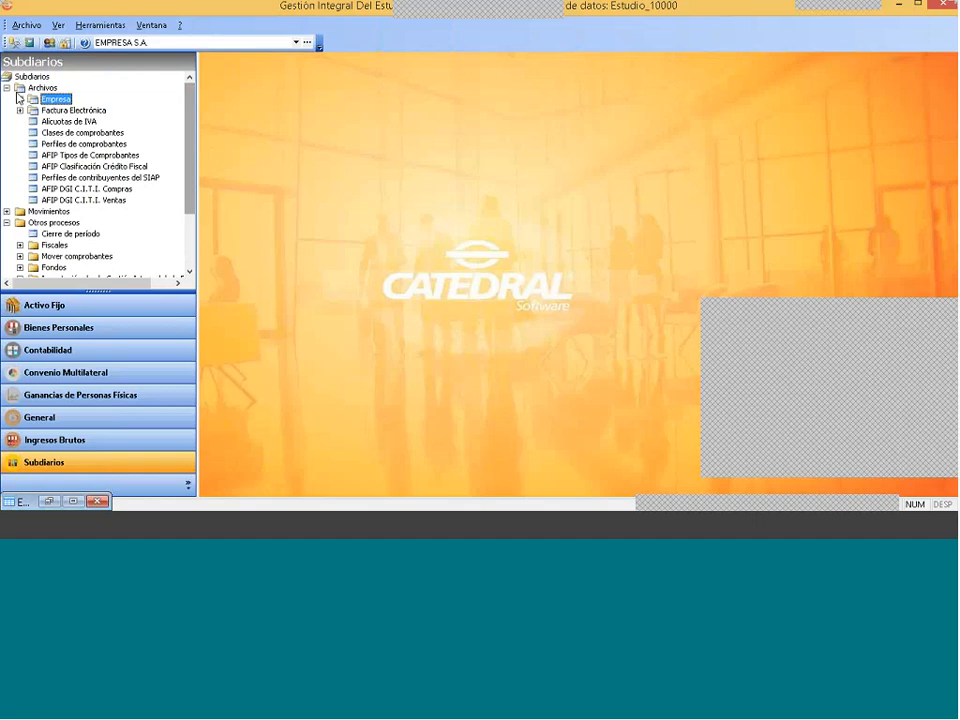
left_click(7, 88)
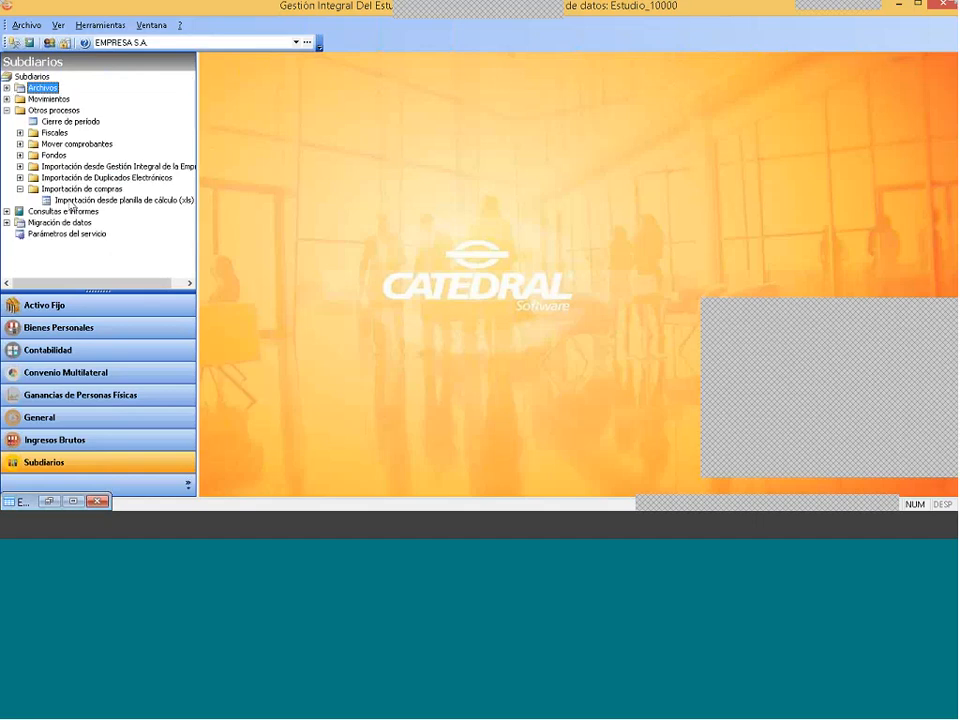
- Bring up the IVA Compras import window and connect it to the saved compras y gastos1.xlsx template to load its vouchers
left_click(160, 201)
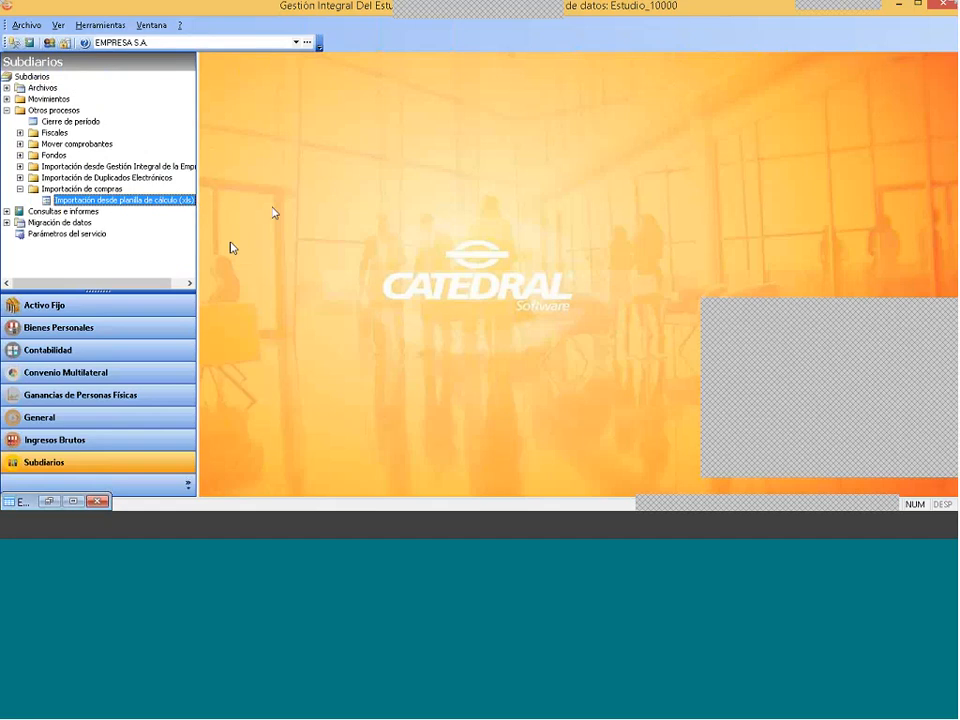
left_click(71, 502)
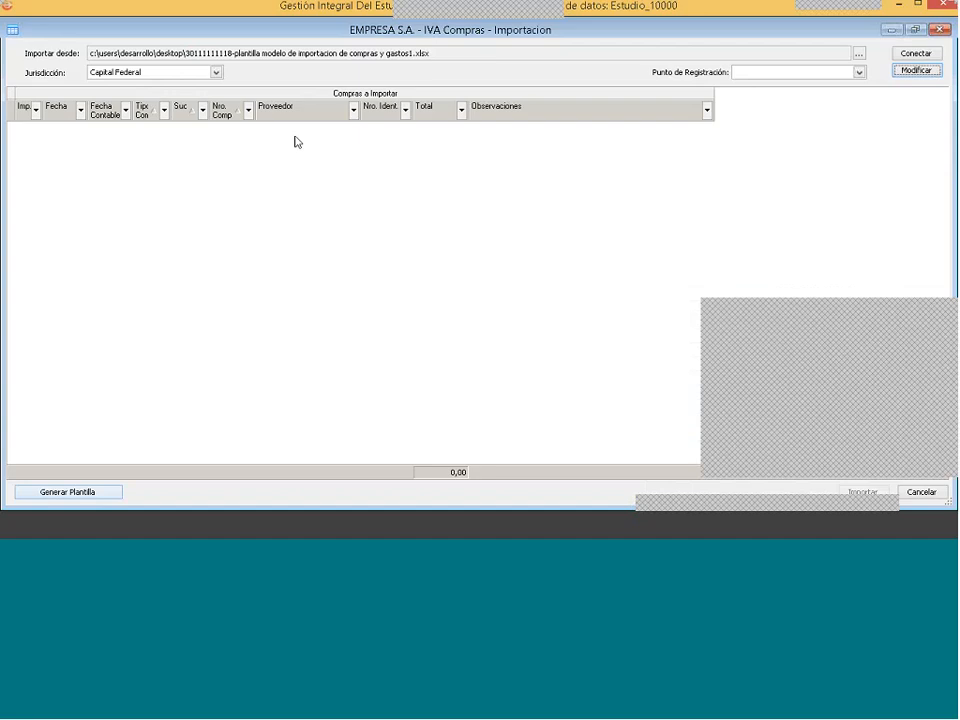
left_click(554, 52)
left_click(917, 56)
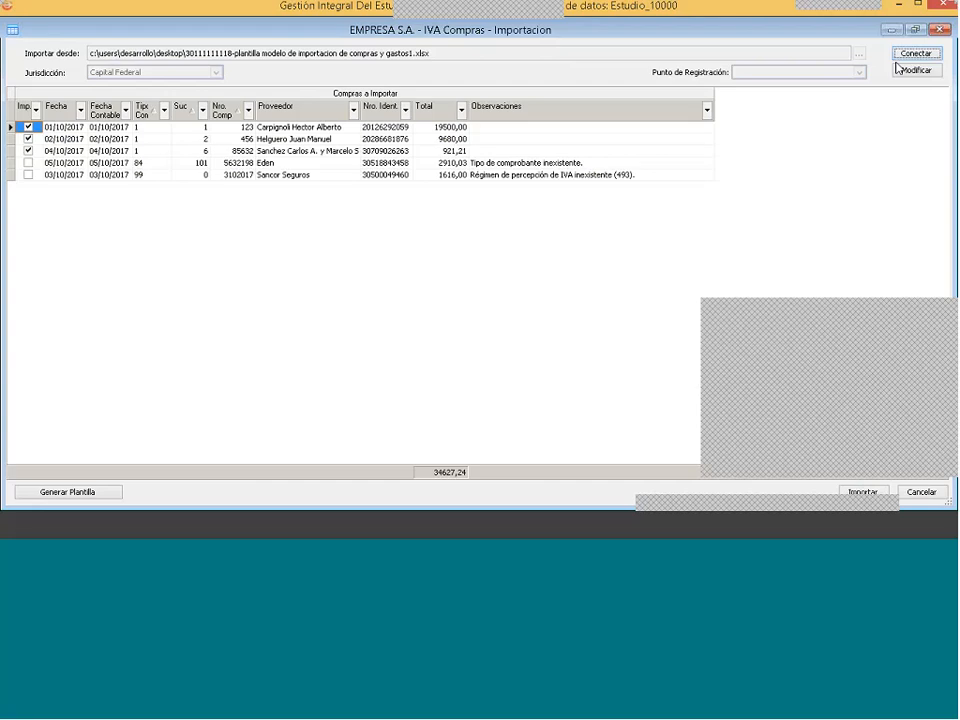
- Examine the Observaciones of the loaded vouchers, comparing the accepted ones with the unchecked Eden and Sancor Seguros rows
left_click(899, 70)
left_click(505, 129)
left_click(503, 152)
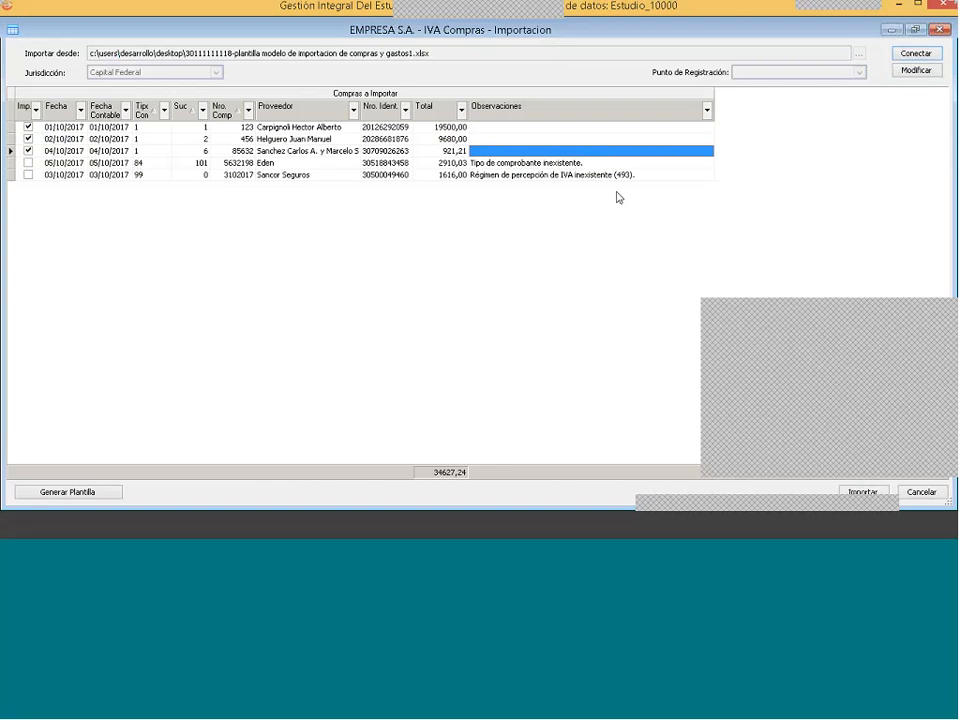
key("Down")
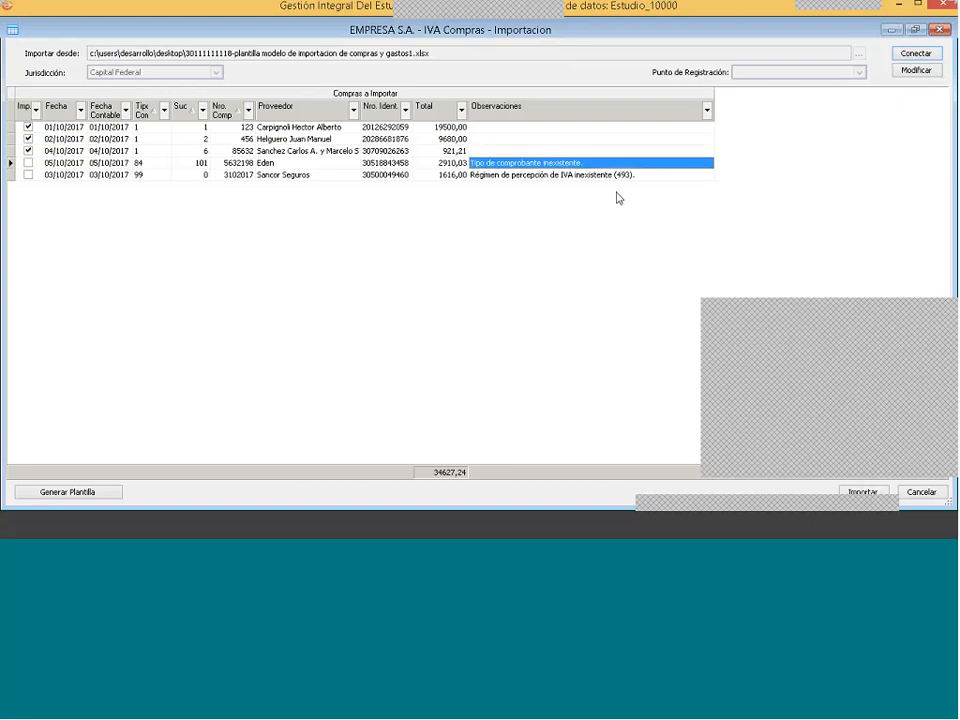
key("Left")
key("Left")
key("Left")
key("Left")
key("Left")
key("Left")
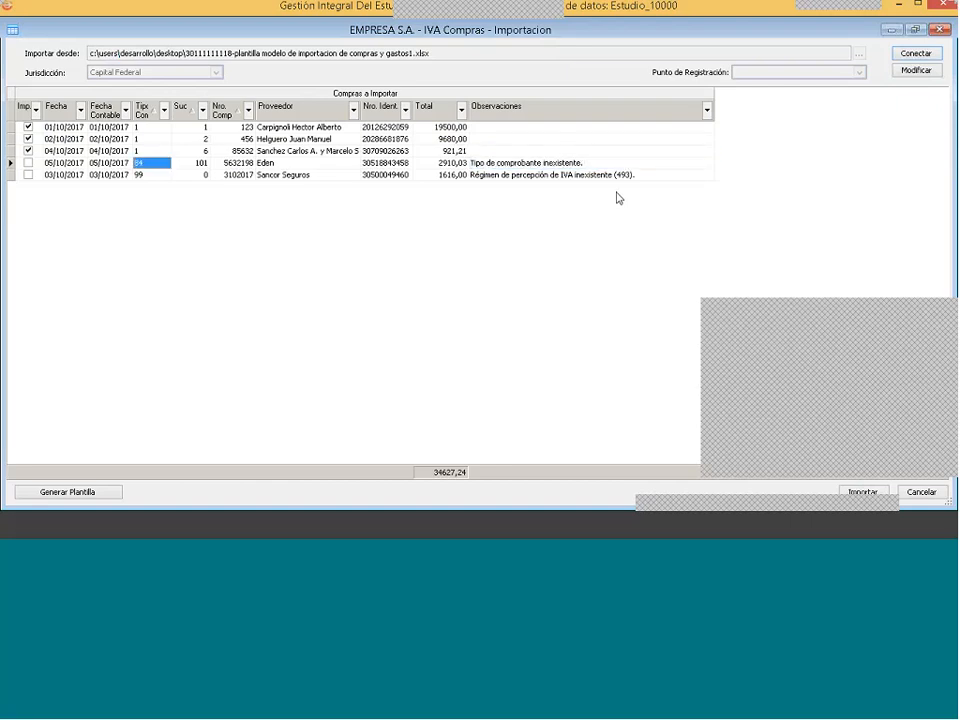
key("Right")
key("Right")
key("Right")
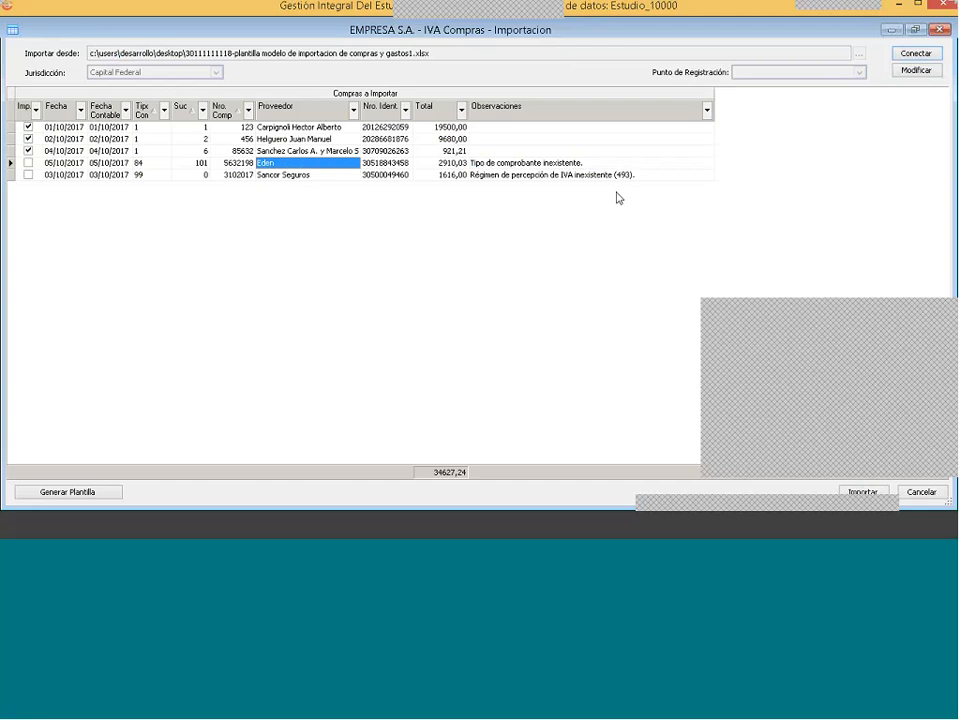
left_click(520, 176)
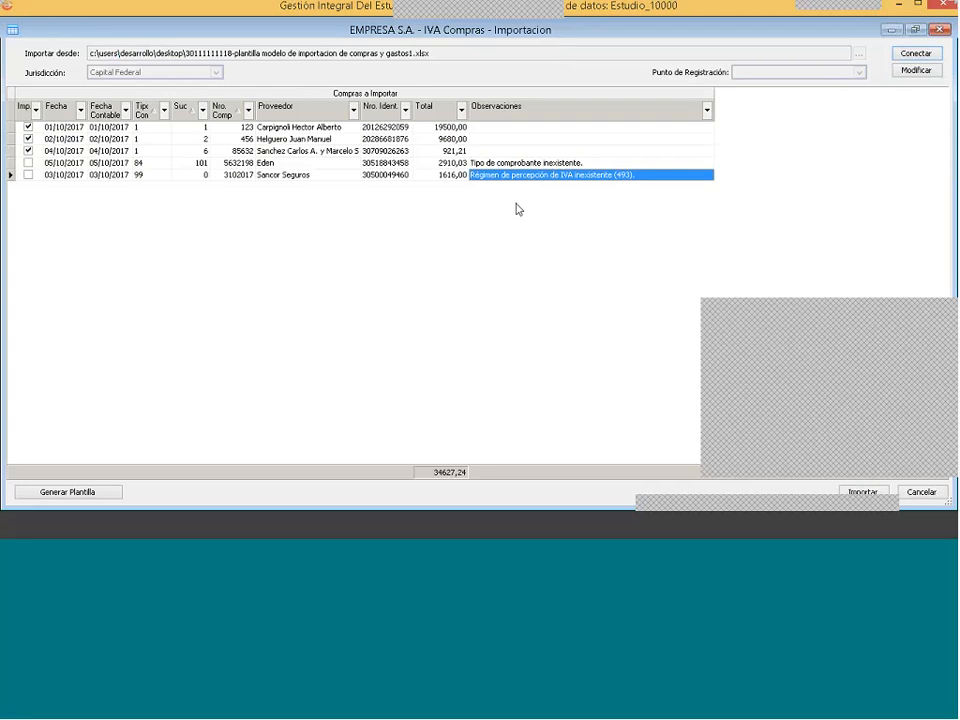
- Minimize the import window and open the company's purchase Comprobantes table under Empresa, Compras, Documentos
left_click(891, 33)
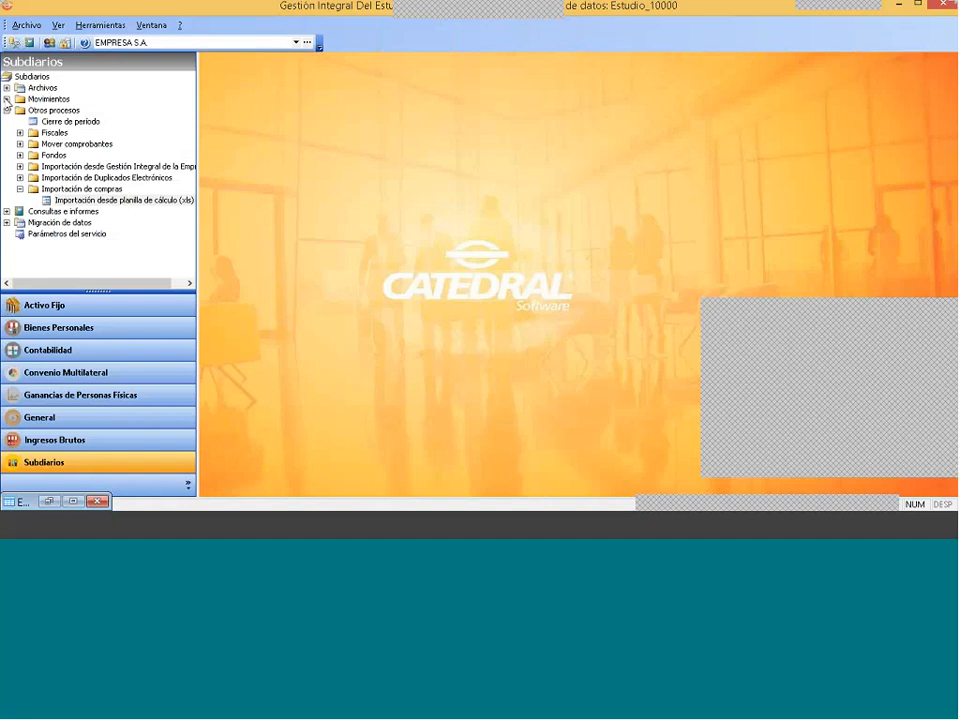
left_click(7, 110)
left_click(7, 88)
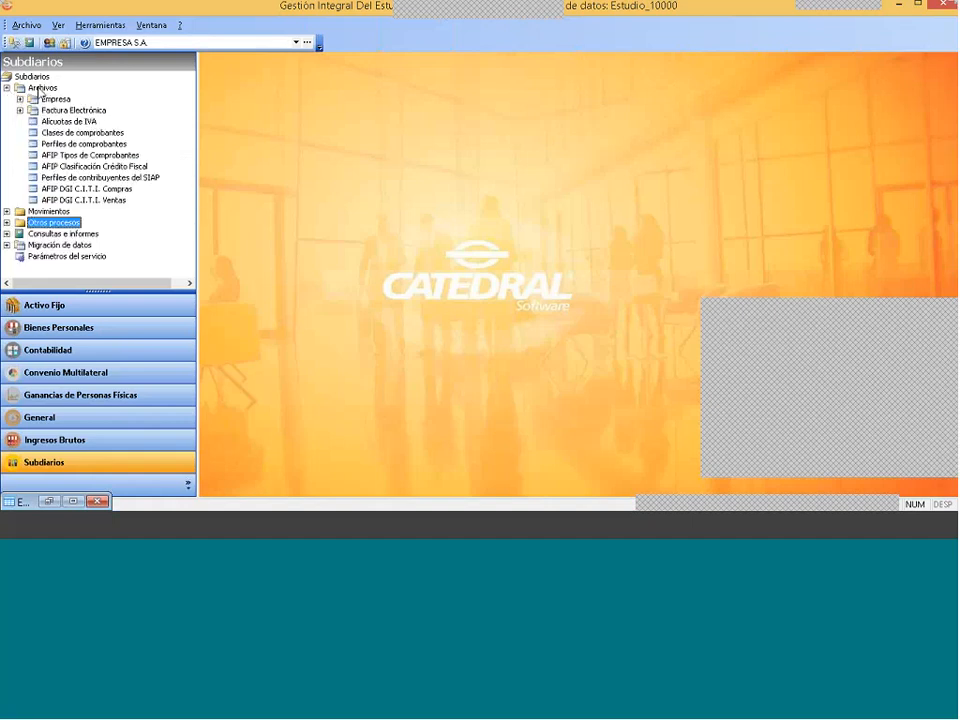
left_click(43, 88)
left_click(20, 100)
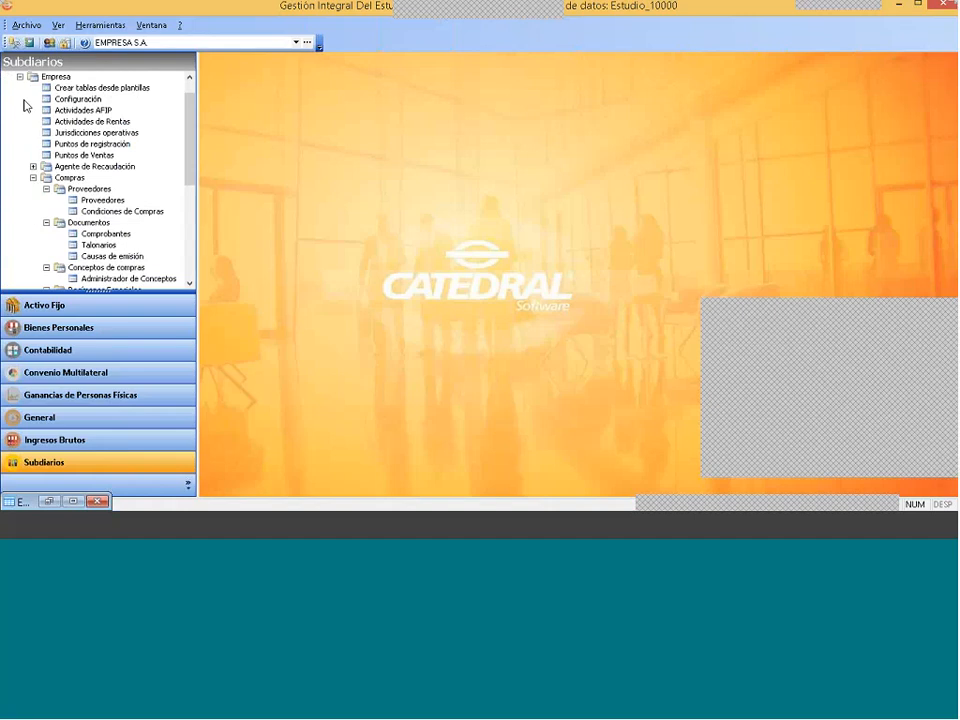
left_click(100, 212)
left_click(106, 234)
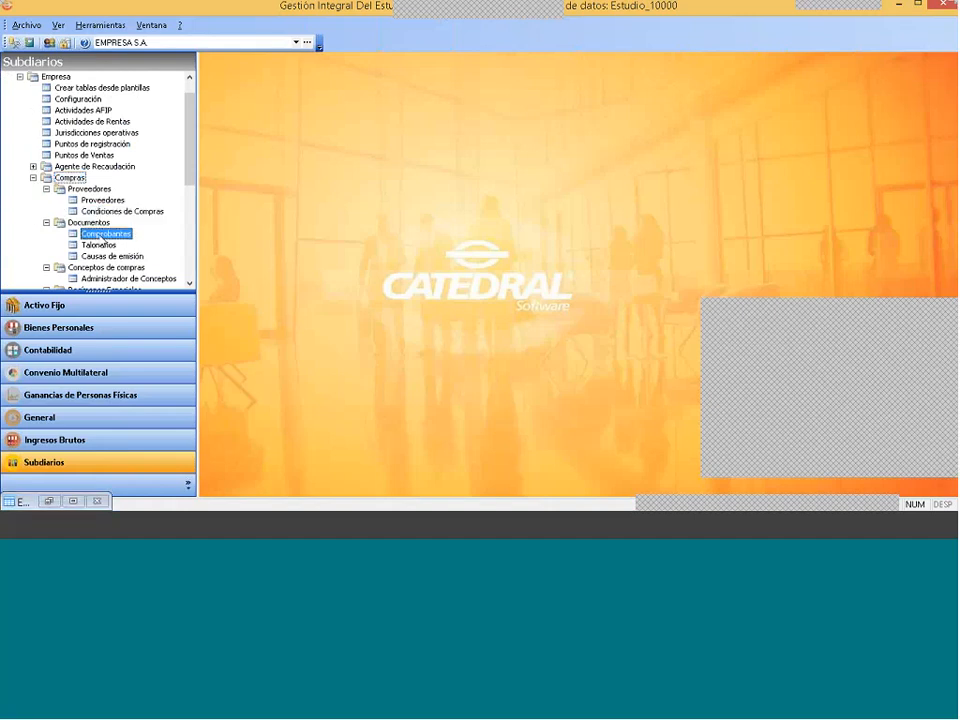
double_click(106, 234)
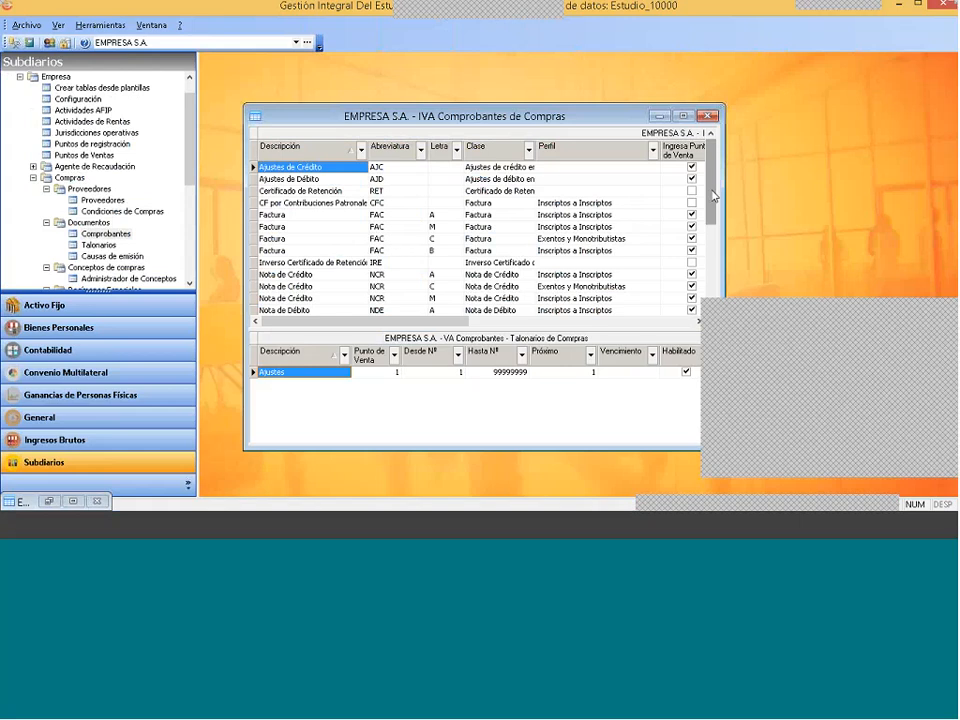
- Start a new purchase voucher type and set its Clase to Factura
mouse_move(714, 196)
left_mouse_down()
mouse_move(714, 270)
mouse_move(707, 185)
left_mouse_up()
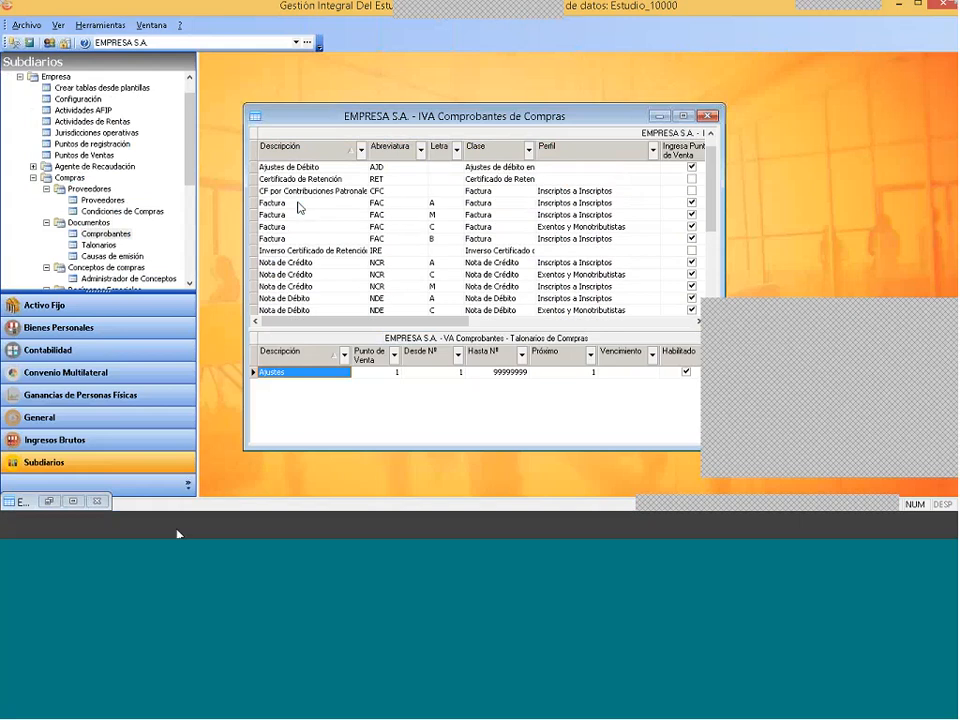
right_click(298, 203)
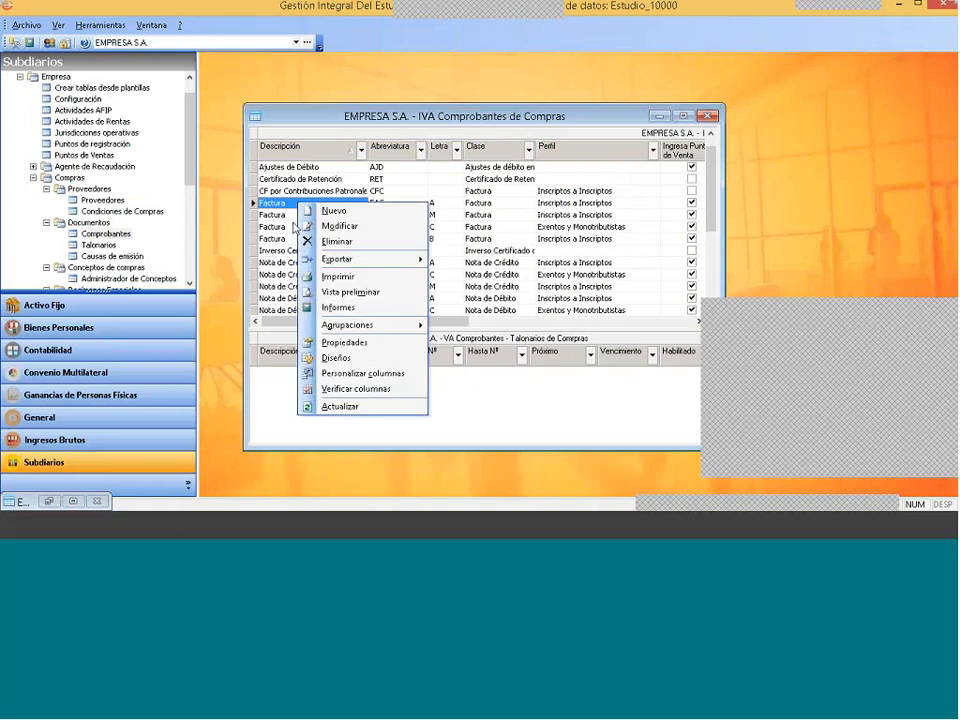
left_click(330, 226)
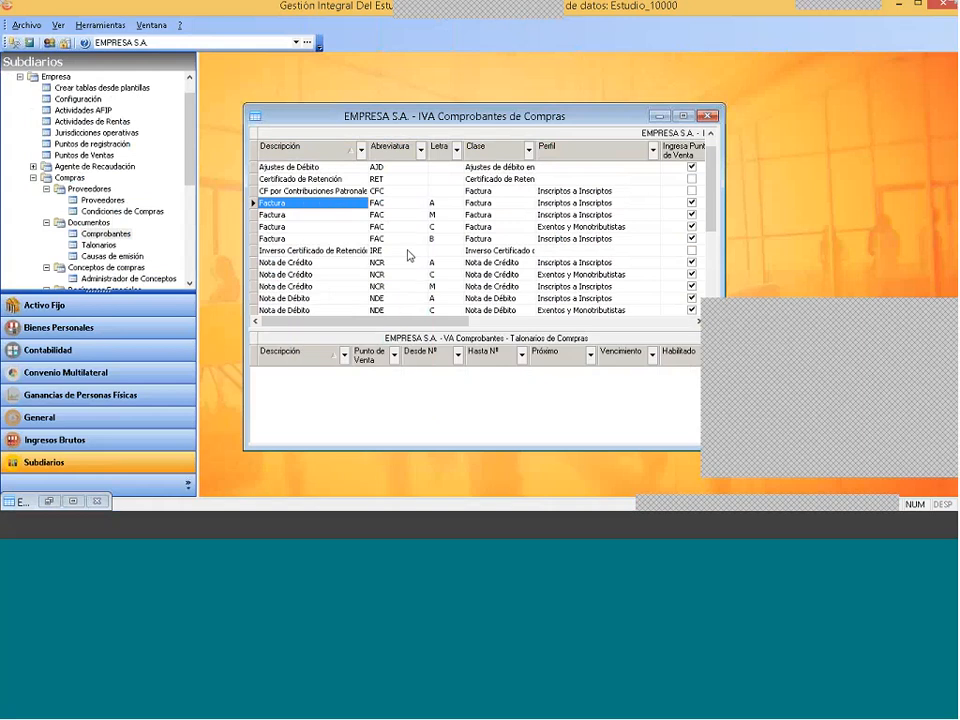
left_click(547, 189)
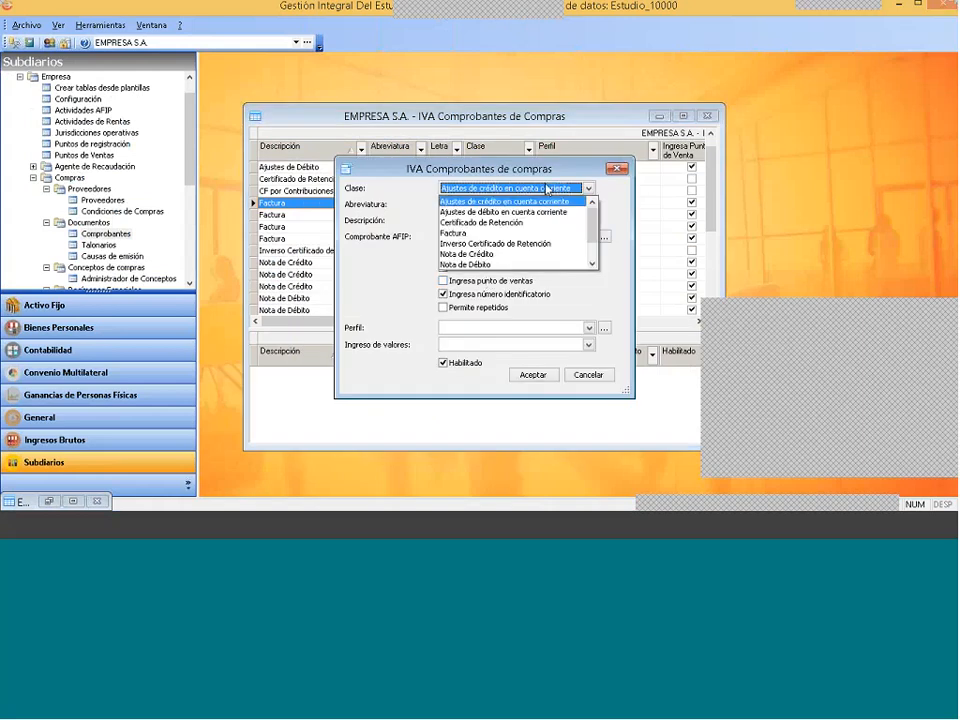
left_click(458, 233)
- Give the new voucher type the abbreviation FAC, letter A and description Factura Servicio Público
left_click(465, 204)
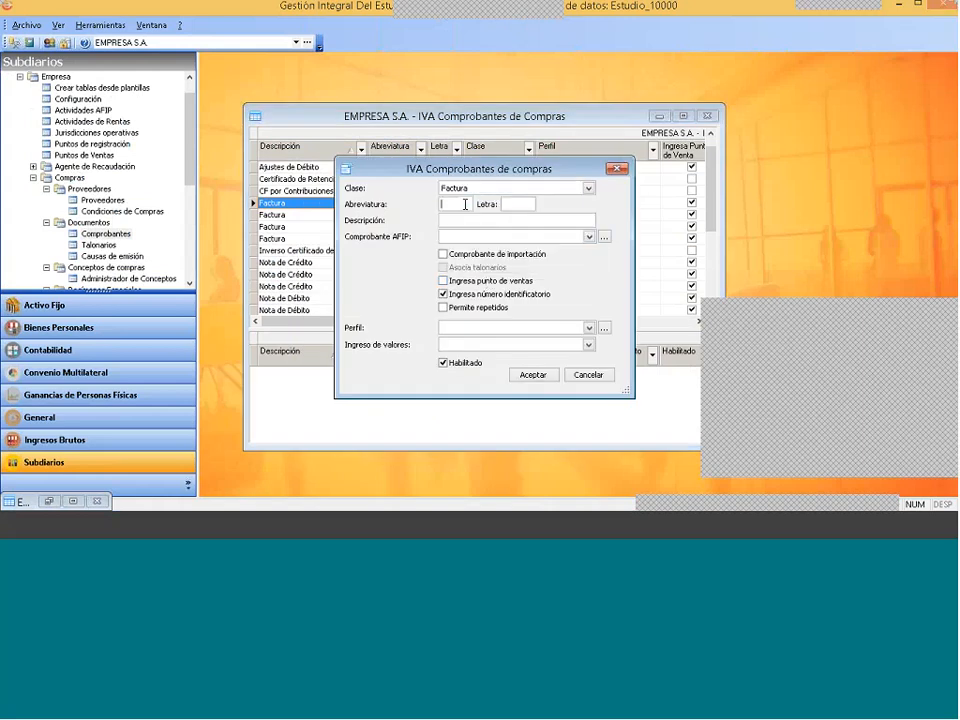
type("FAC")
key("Tab")
type("A")
key("Tab")
type("Factura S")
type("ervicio P")
type("r")
type("u")
key("BackSpace")
type("úblico")
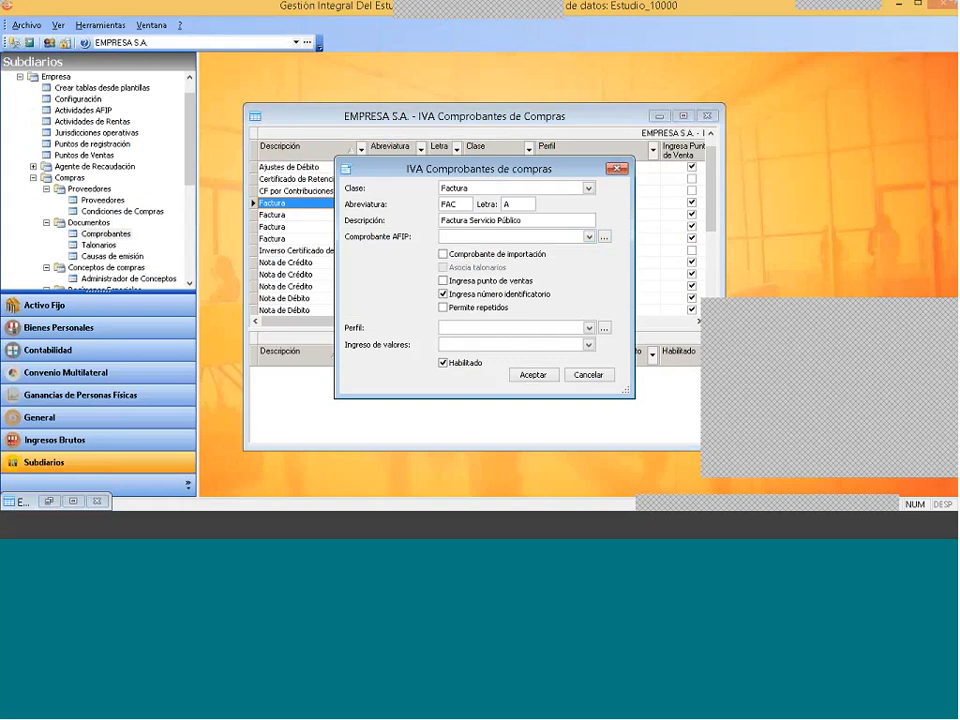
- Set the new voucher type's Comprobante AFIP to Factura de servicios publicos
left_click(548, 235)
scroll(614, 292, "down", 2)
scroll(614, 292, "down", 2)
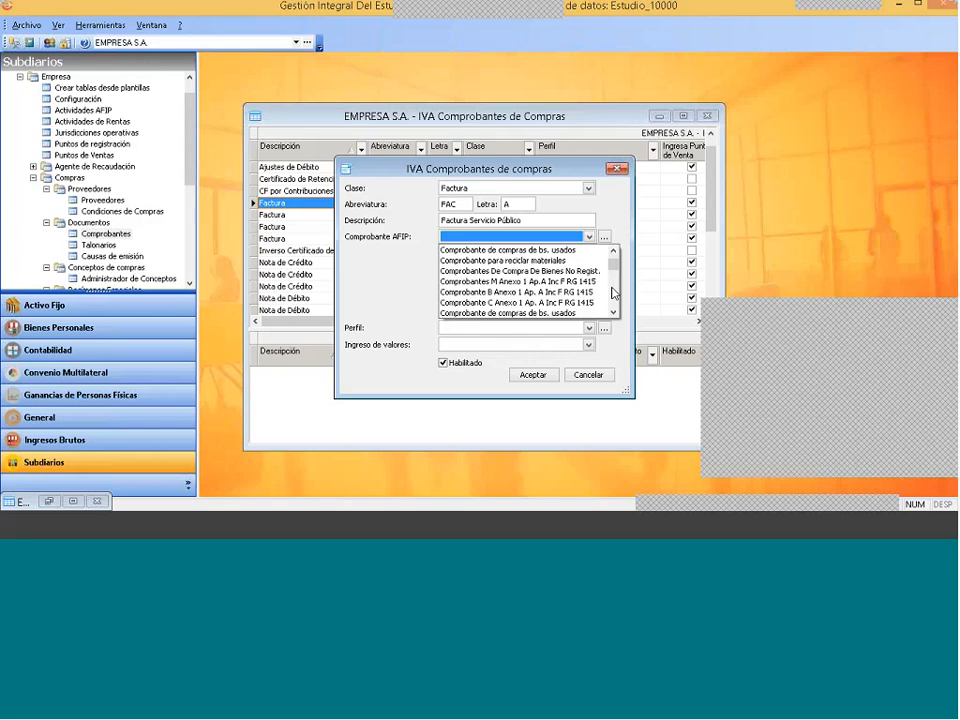
scroll(614, 292, "down", 2)
scroll(614, 292, "down", 2)
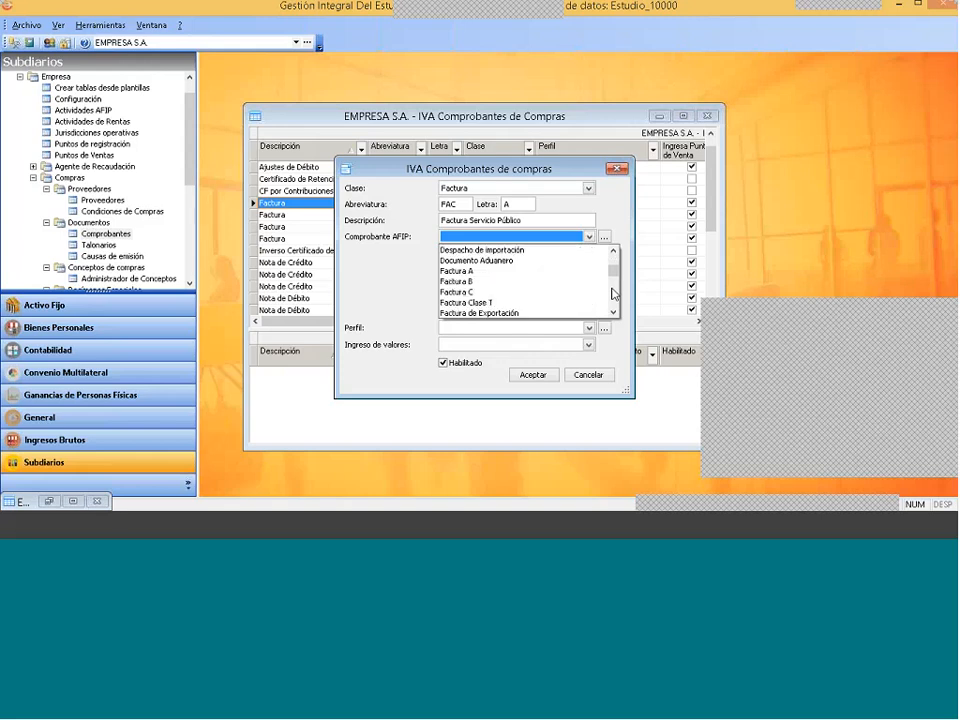
scroll(614, 313, "down", 2)
scroll(614, 313, "down", 2)
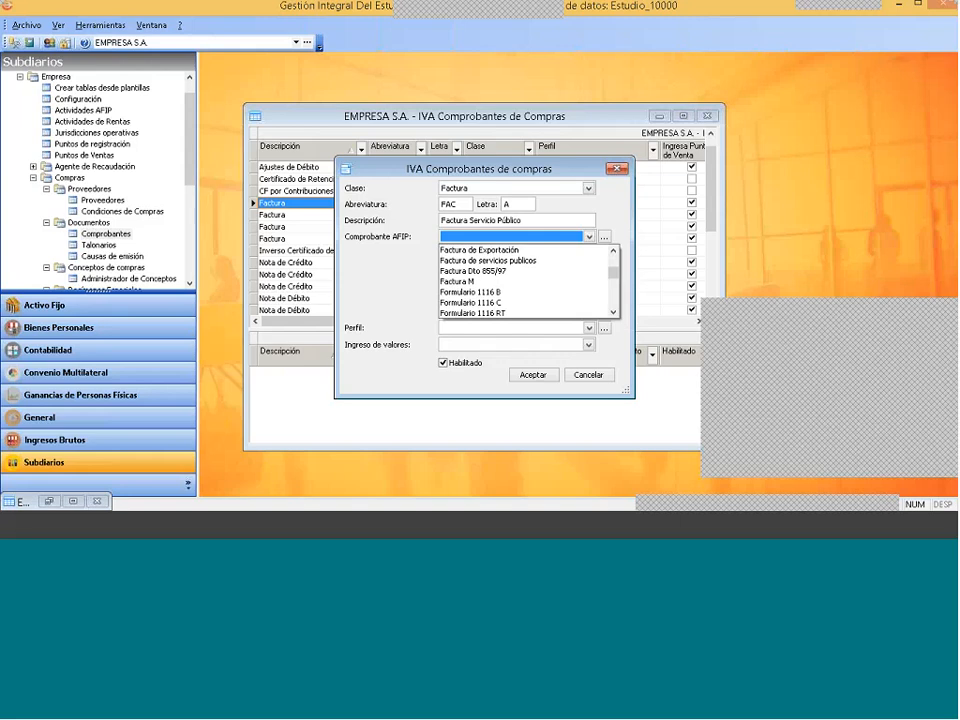
left_click(548, 262)
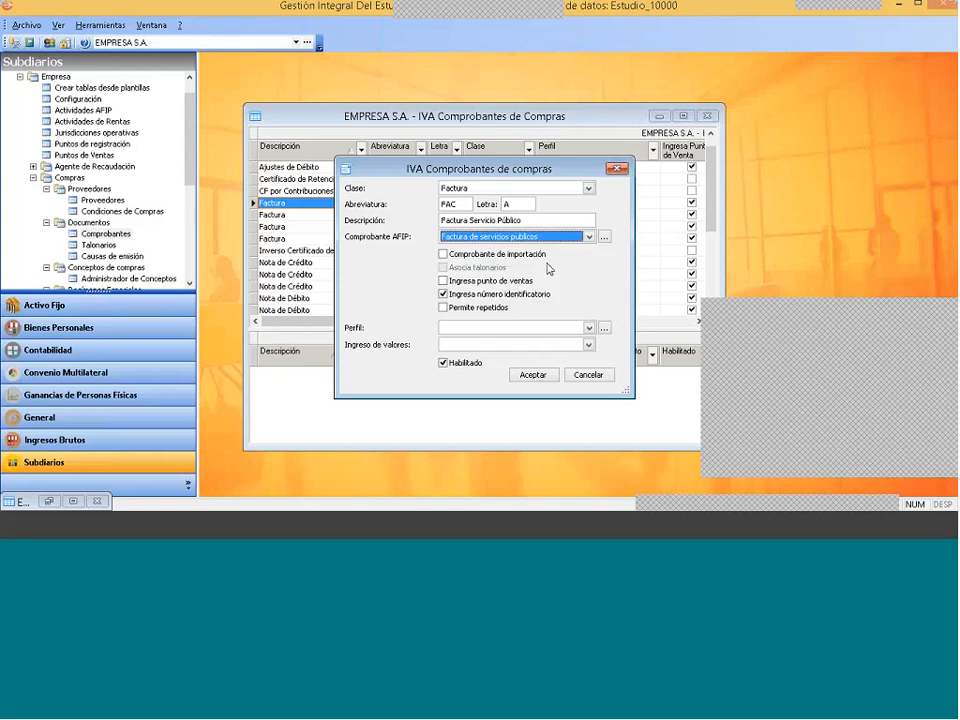
- Enable Ingresa punto de ventas, set Perfil to Inscriptos a Inscriptos, and save the voucher type, closing the Comprobantes window
left_click(503, 328)
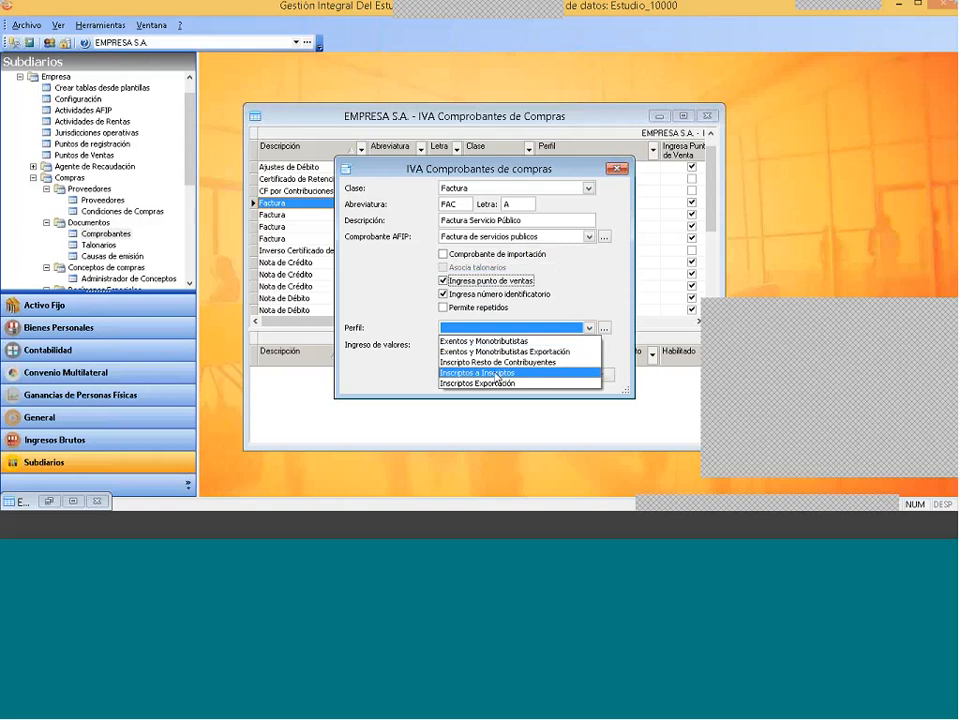
left_click(485, 372)
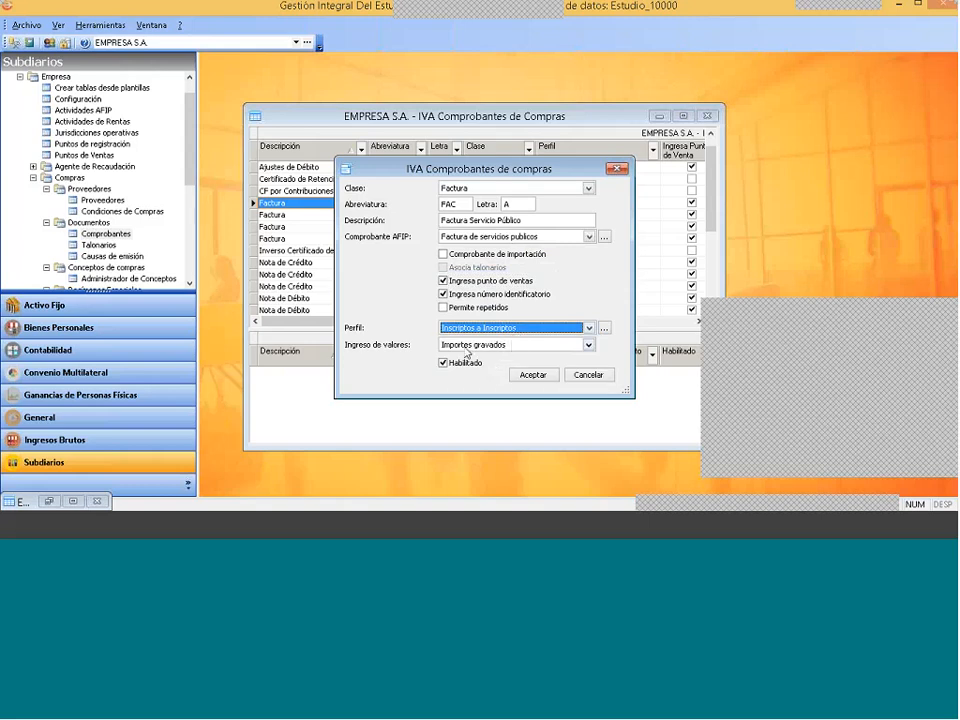
left_click(538, 376)
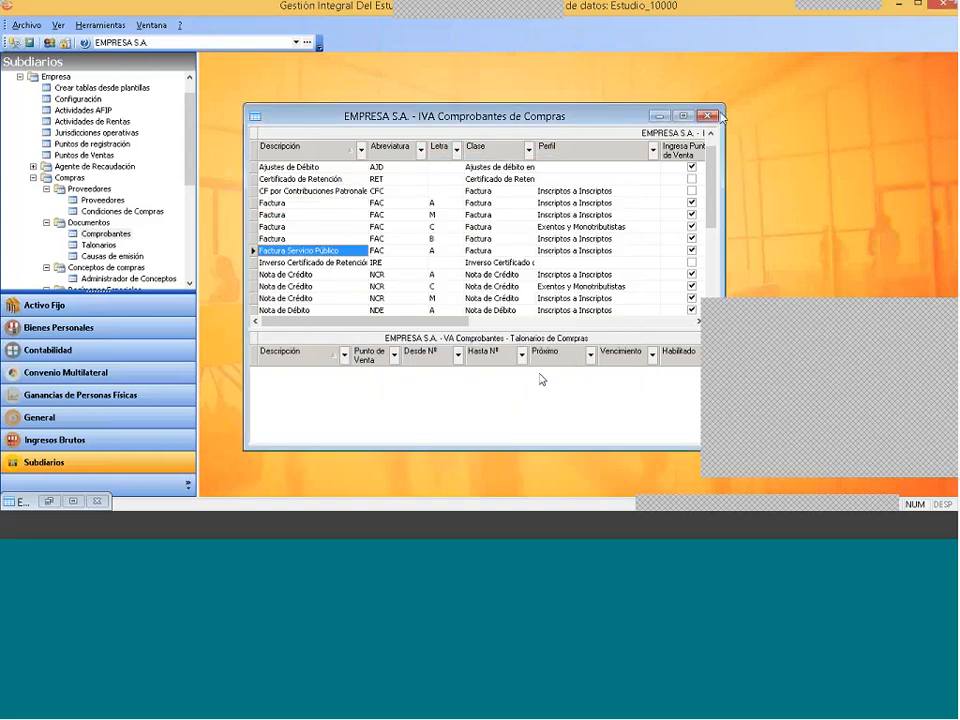
left_click(716, 117)
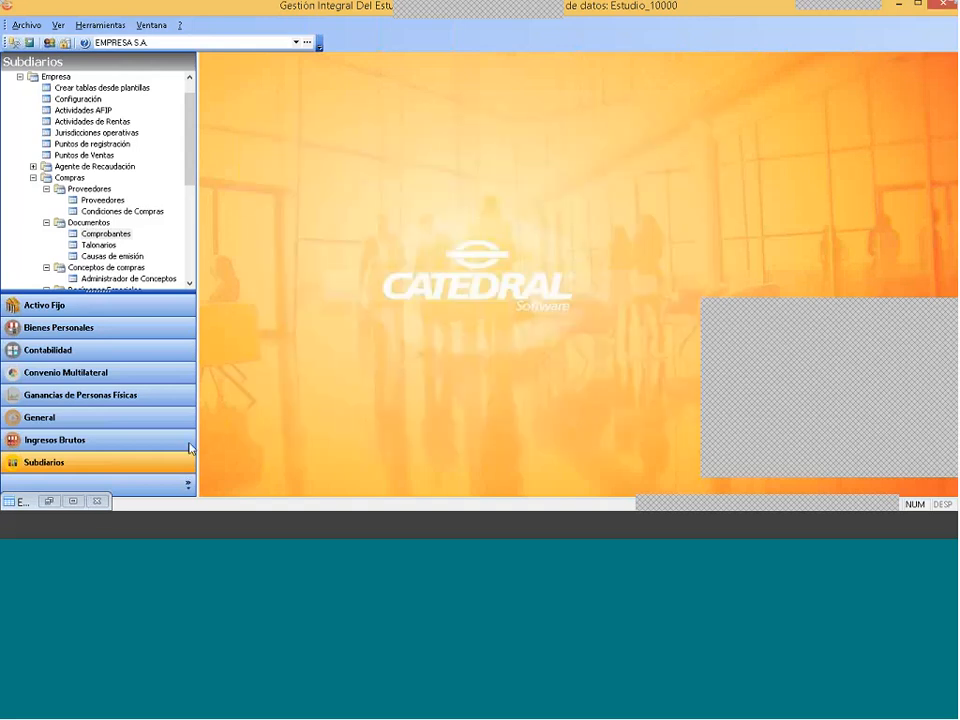
- Recheck the remaining Sancor Seguros observation in the import window and return to the company's Compras settings
left_click(78, 502)
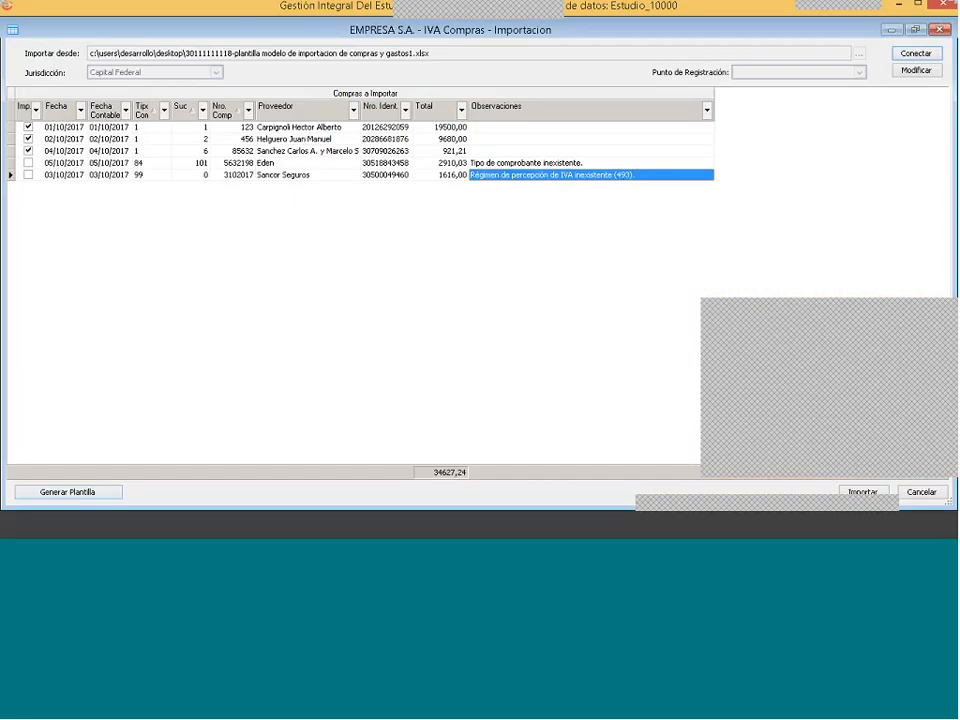
left_click(889, 29)
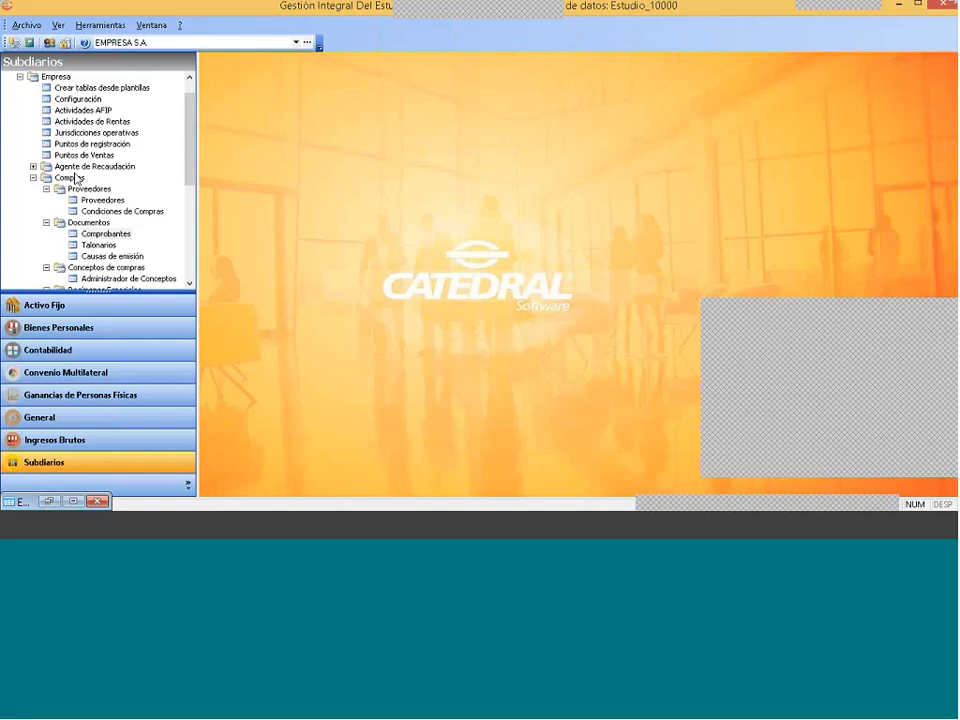
left_click(75, 178)
scroll(180, 115, "up", 1)
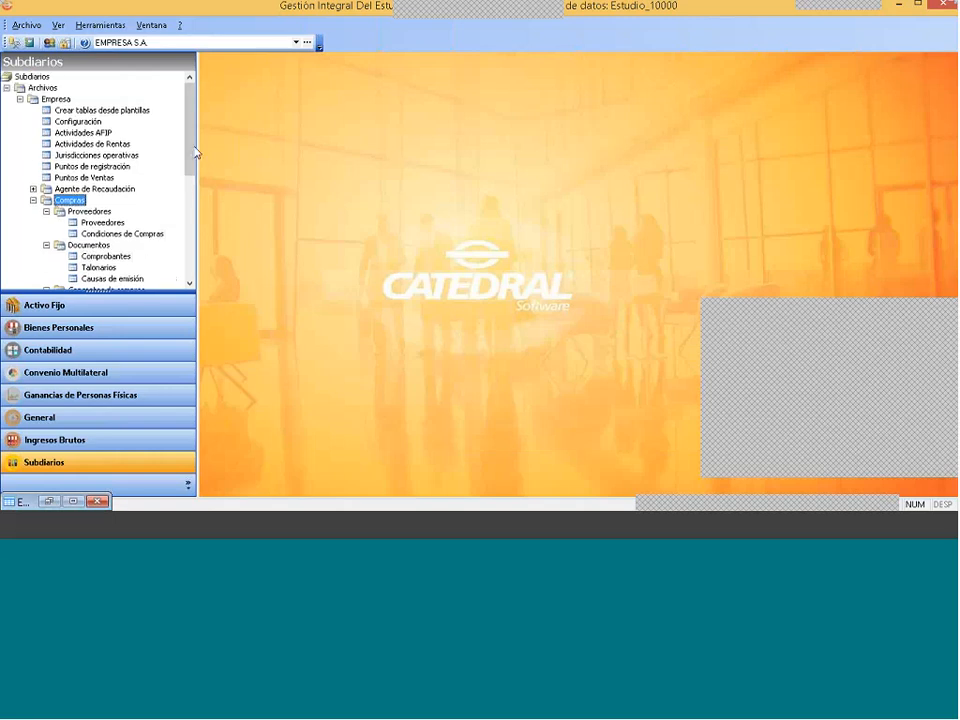
- Open the Regímenes de Percepciones table in the Regímenes Especiales group of Compras
left_click_drag(195, 153, 182, 200)
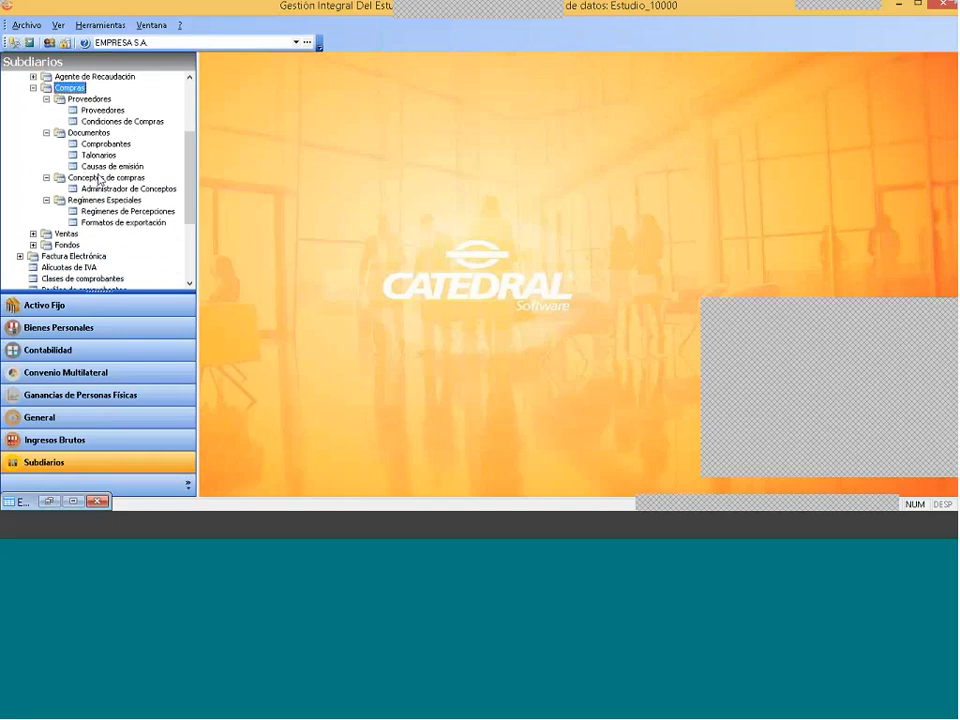
left_click(100, 180)
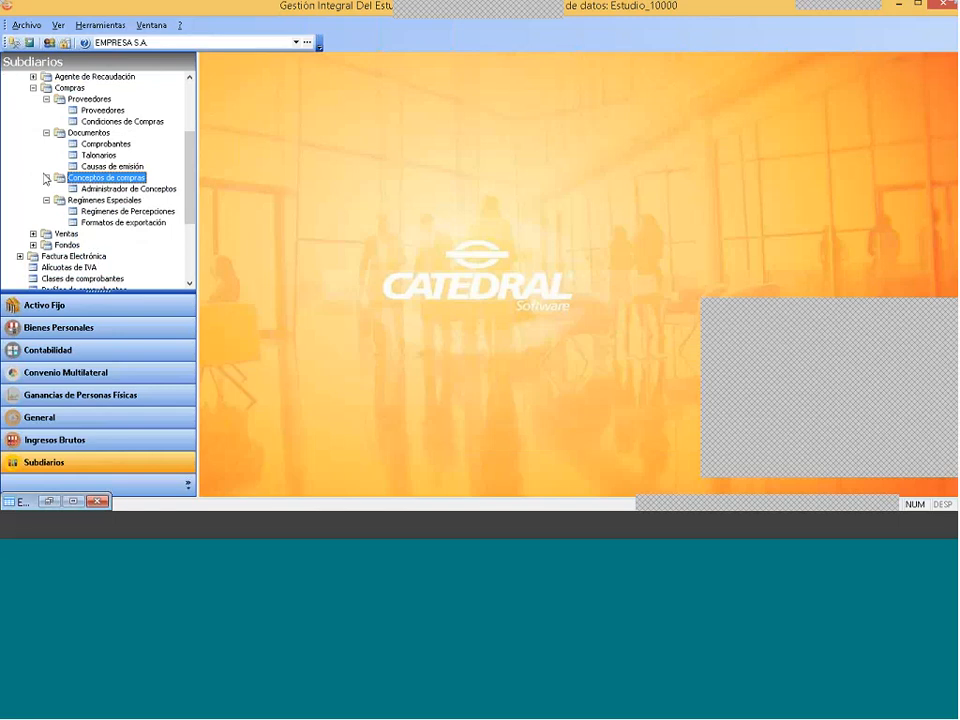
left_click(89, 202)
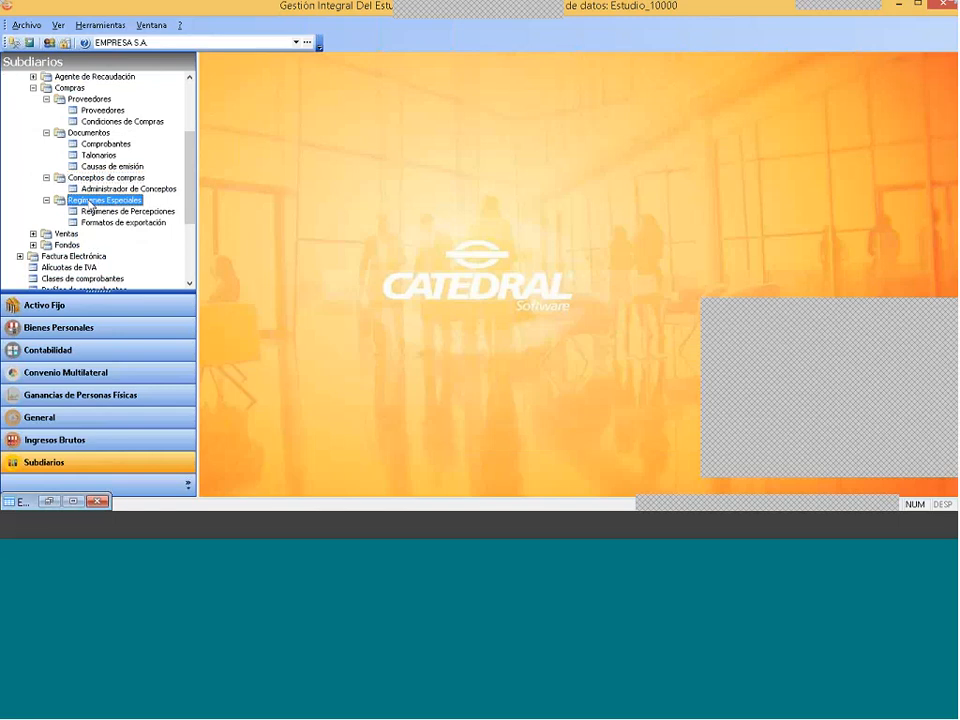
left_click(128, 212)
double_click(128, 214)
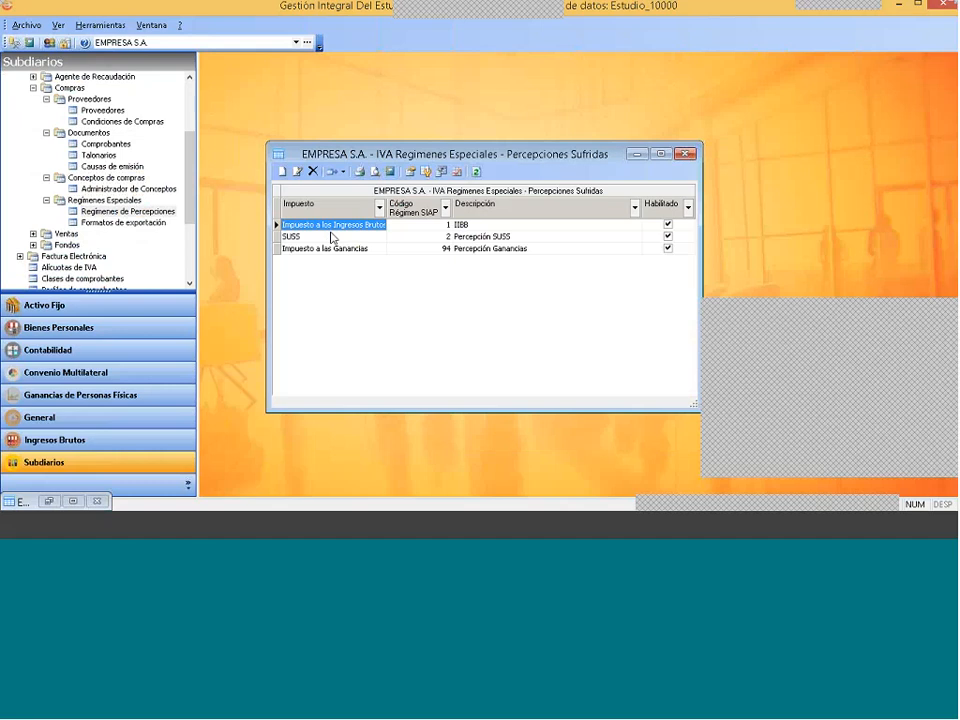
- Widen the Impuesto column and review the SUSS and Impuesto a las Ganancias perception regimes
left_click_drag(388, 210, 431, 212)
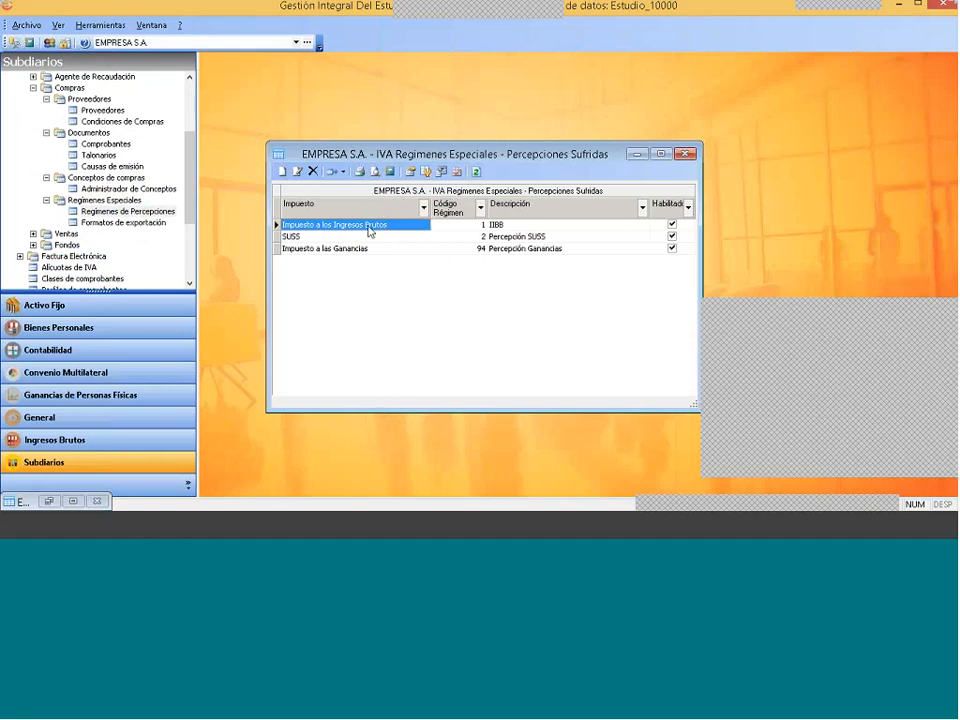
left_click(314, 237)
left_click(320, 248)
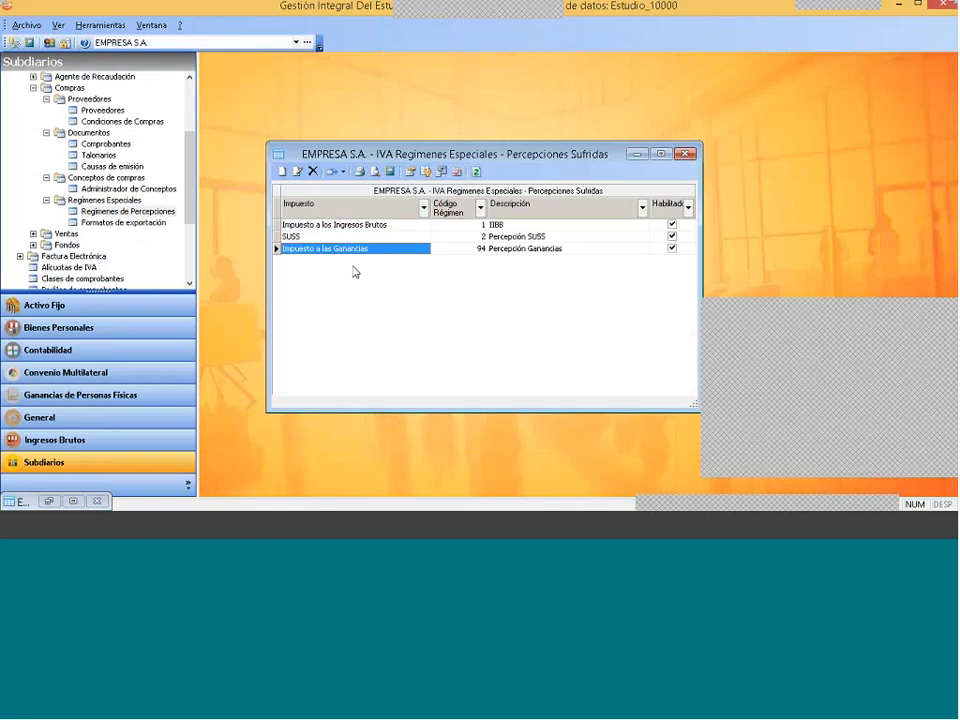
left_click(485, 252)
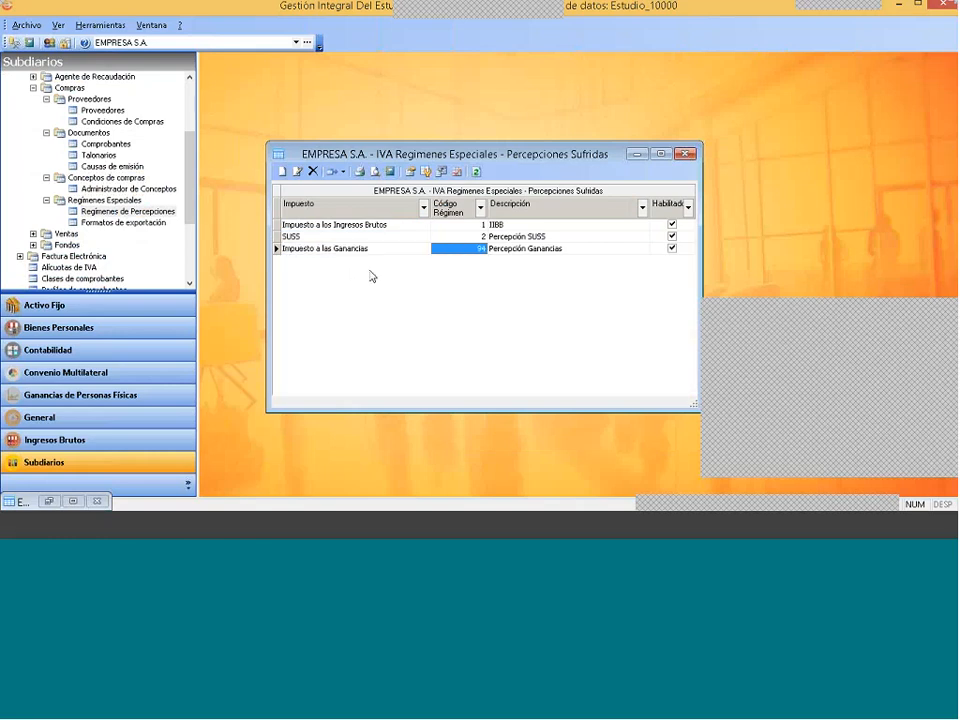
- Start a new perception regime for Impuesto al Valor Agregado with SIAP regime code 493 and description "Percepción iva"
right_click(321, 268)
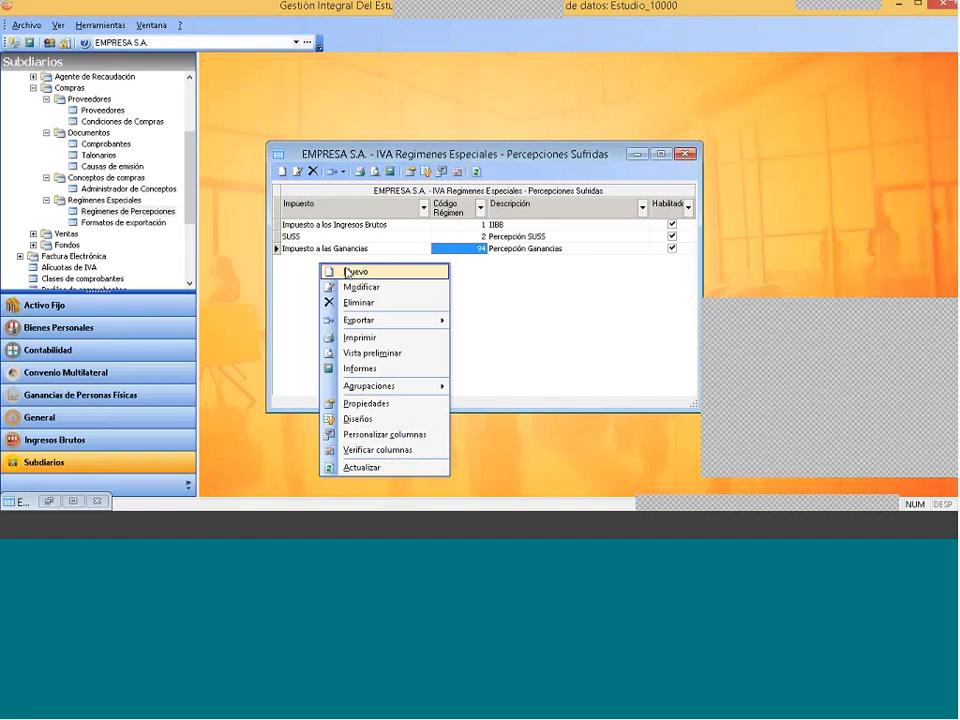
left_click(350, 272)
left_click(487, 233)
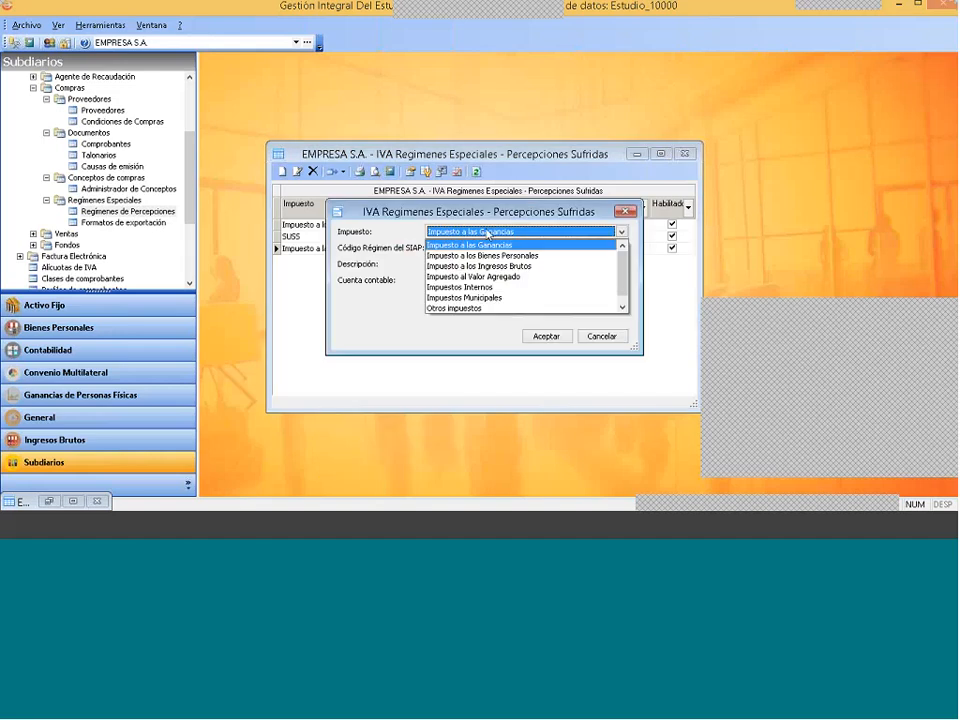
left_click(487, 276)
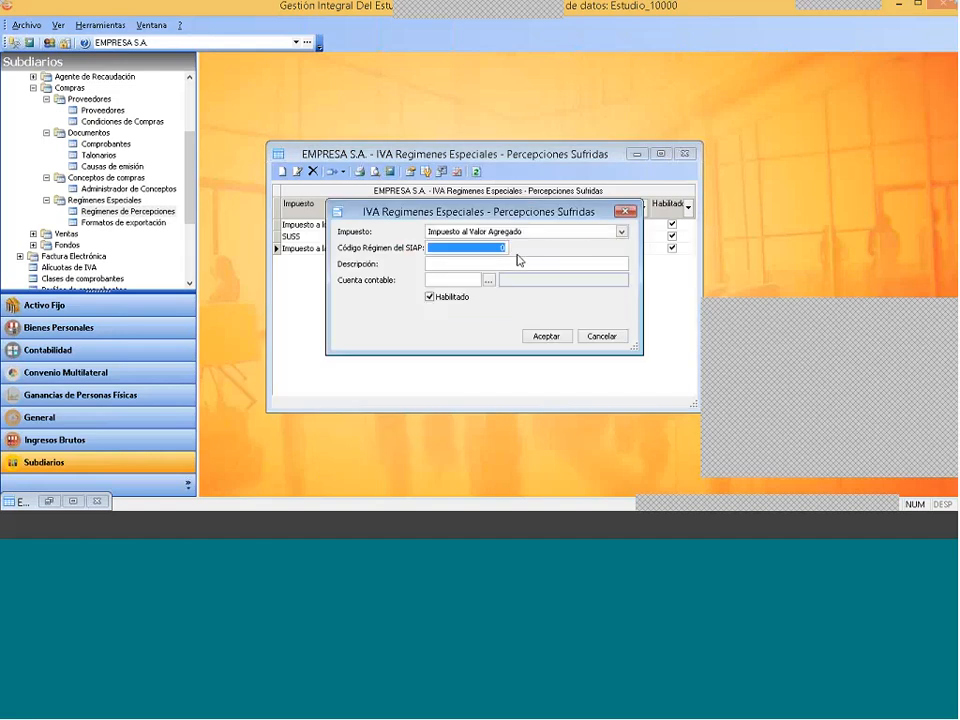
type("493")
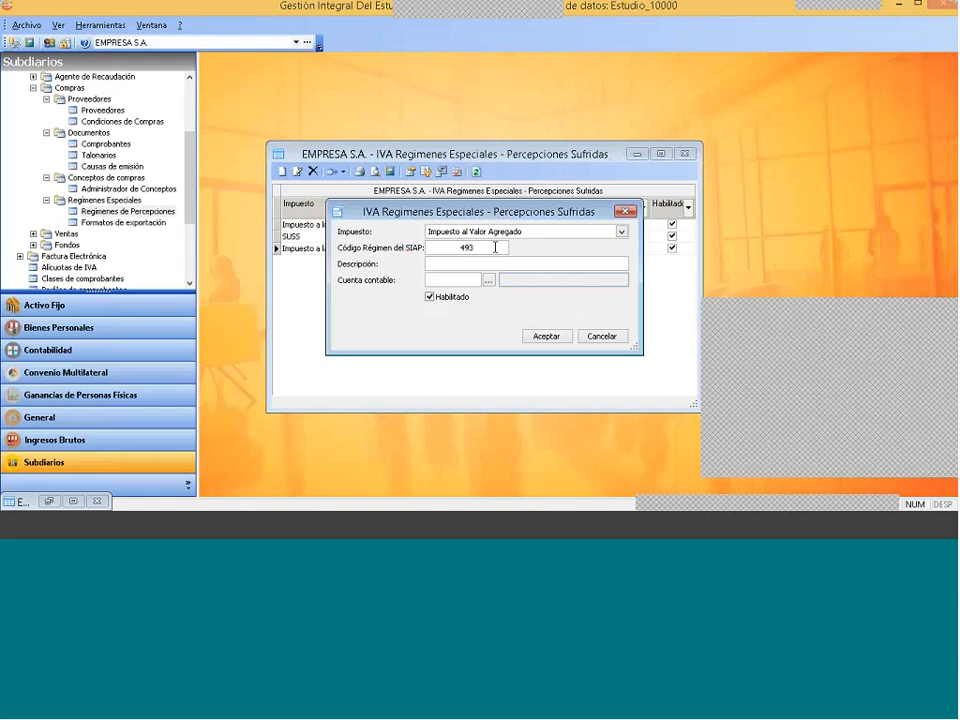
left_click(474, 263)
type("Percepción iva")
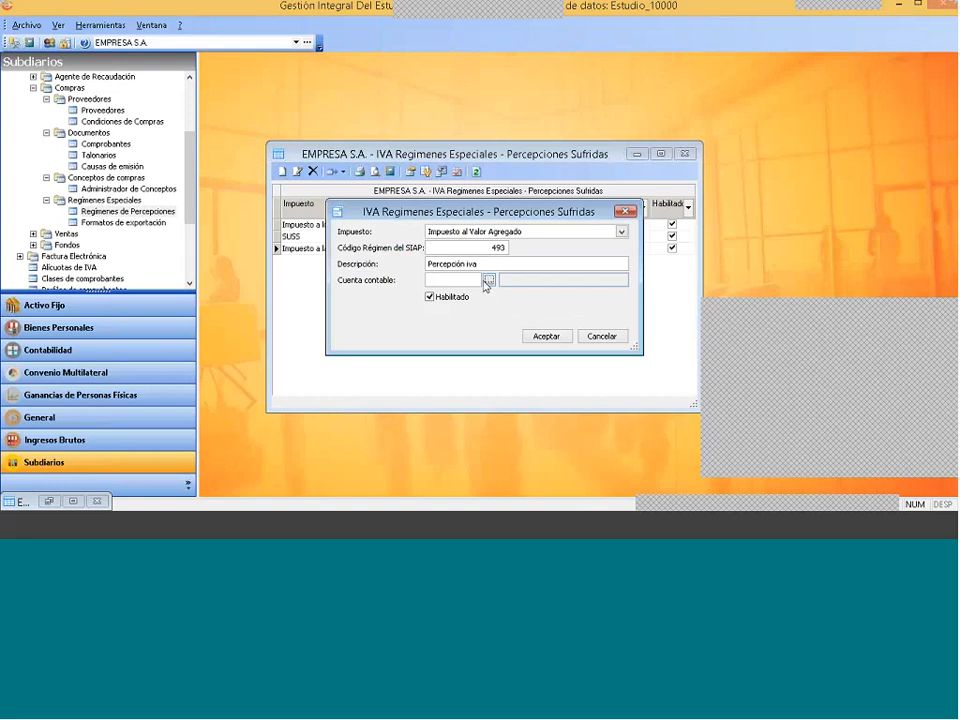
- Assign the IVA Percepciones Sufridas ledger account to the new regime, save it and close the regimes table
left_click(489, 280)
left_click(473, 292)
type("iva")
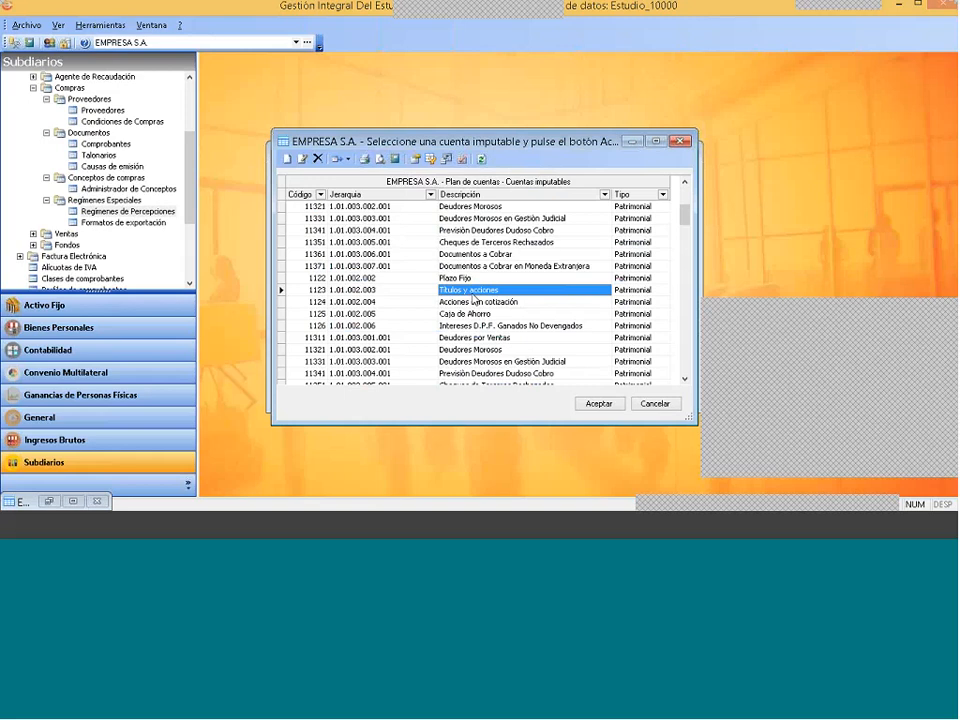
type(" per")
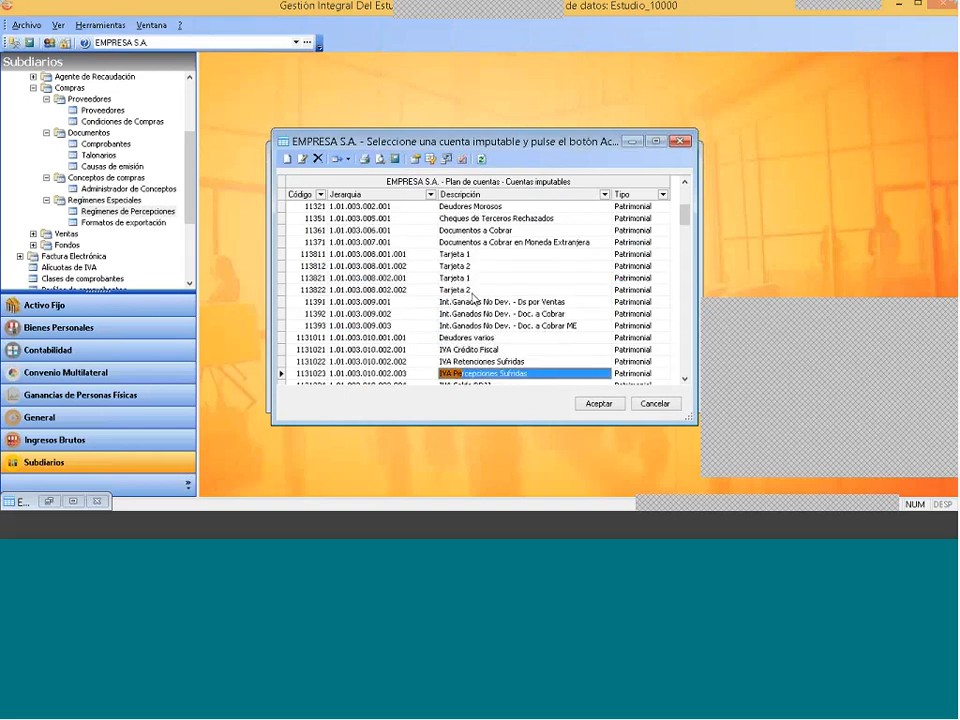
key("Return")
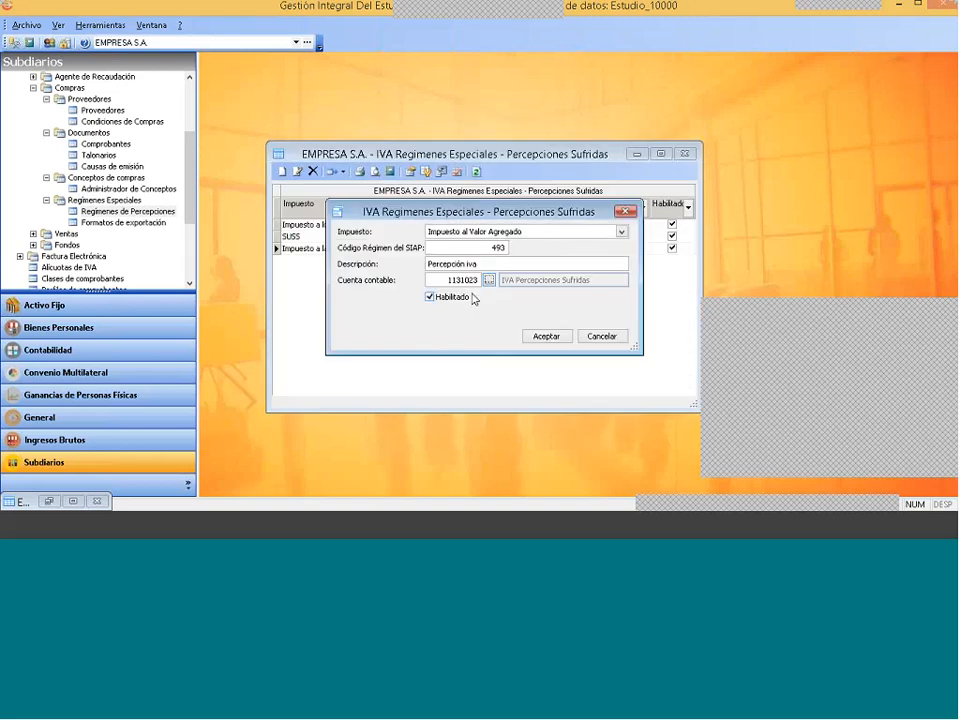
left_click(546, 336)
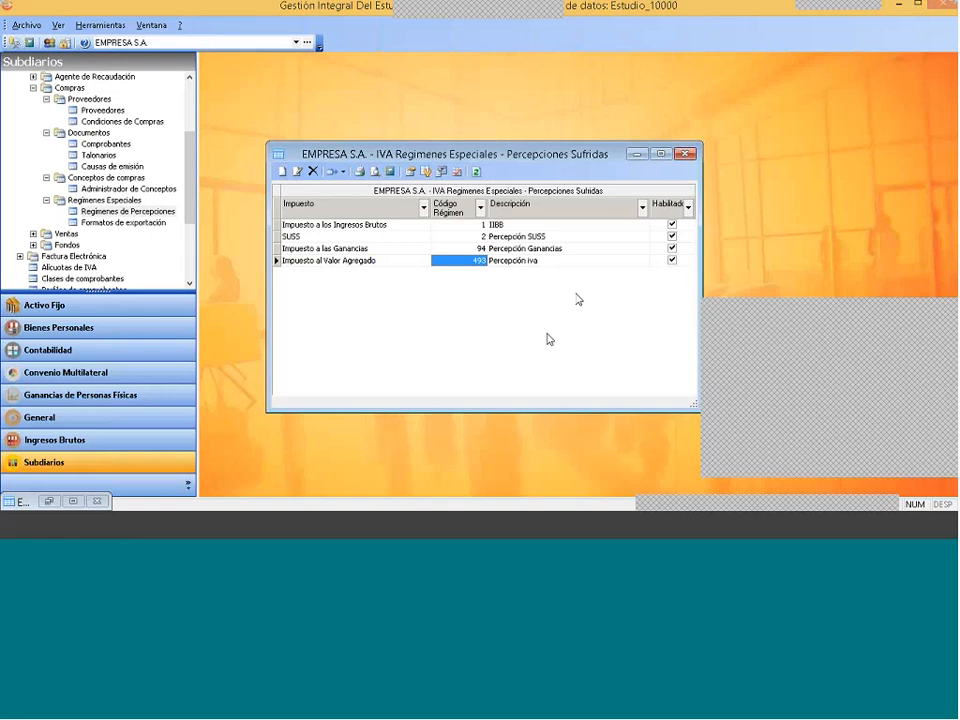
left_click(684, 153)
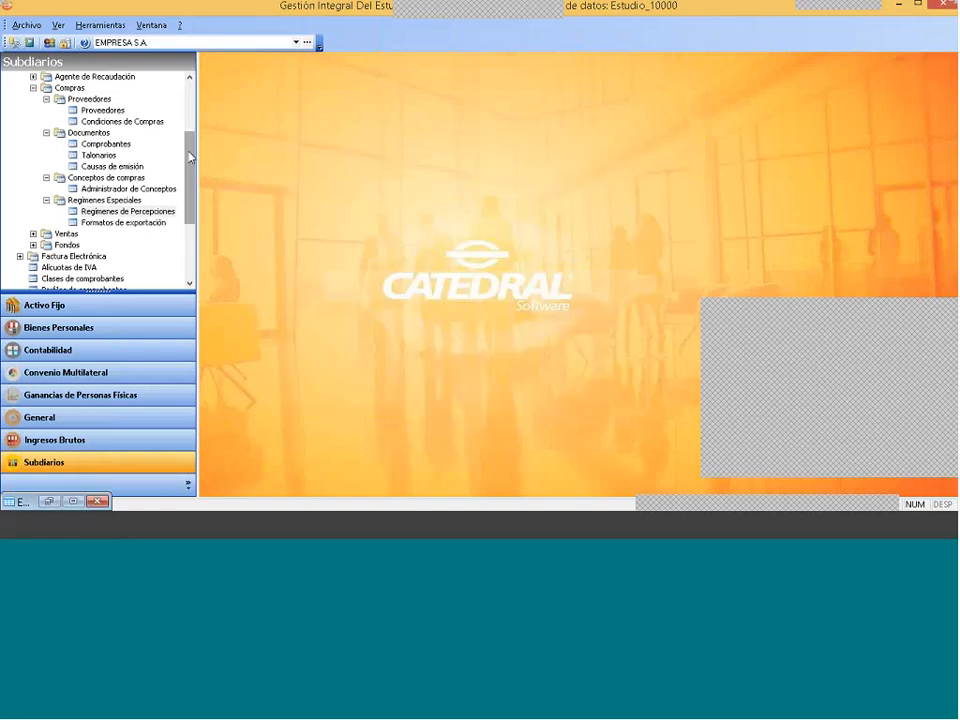
- Return to the IVA Compras import window, unlock its settings and reconnect to the purchases template file to revalidate the vouchers
left_click_drag(191, 160, 191, 212)
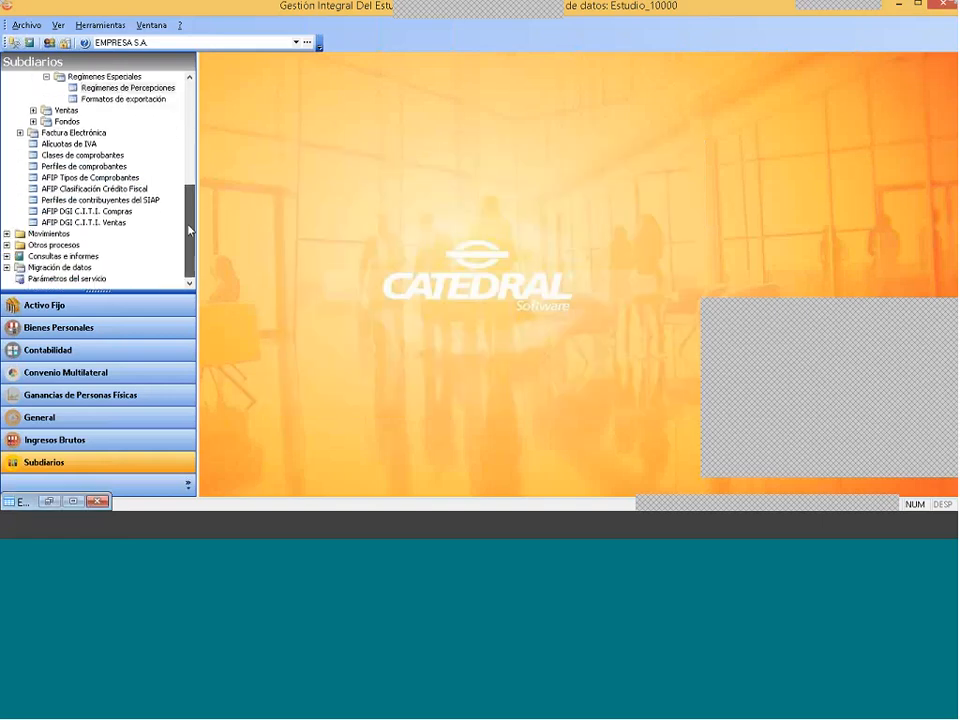
left_click(73, 501)
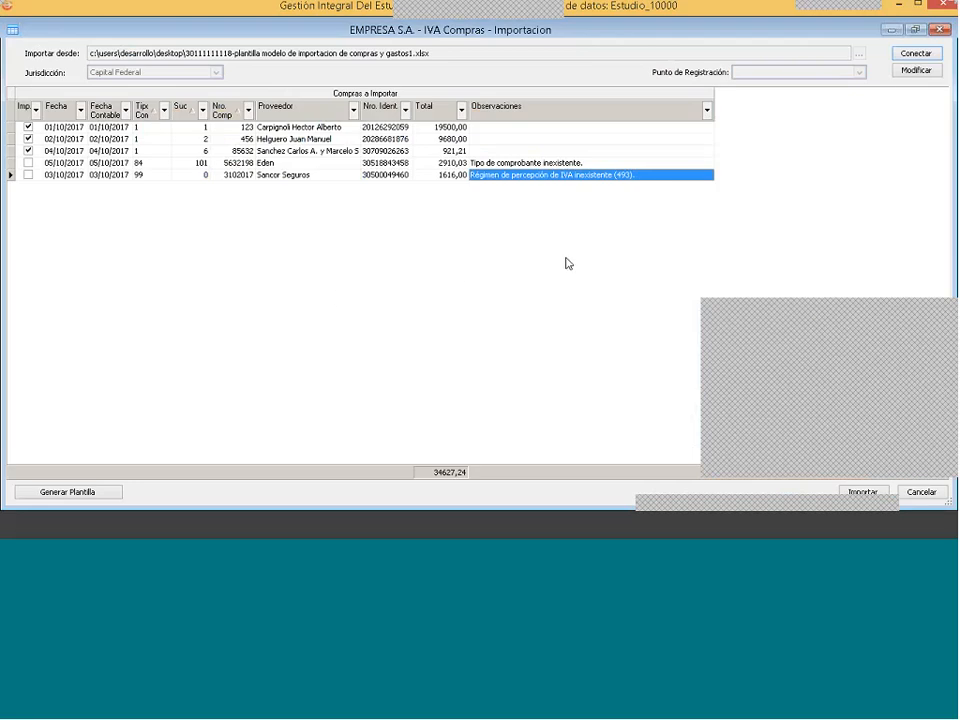
left_click(923, 72)
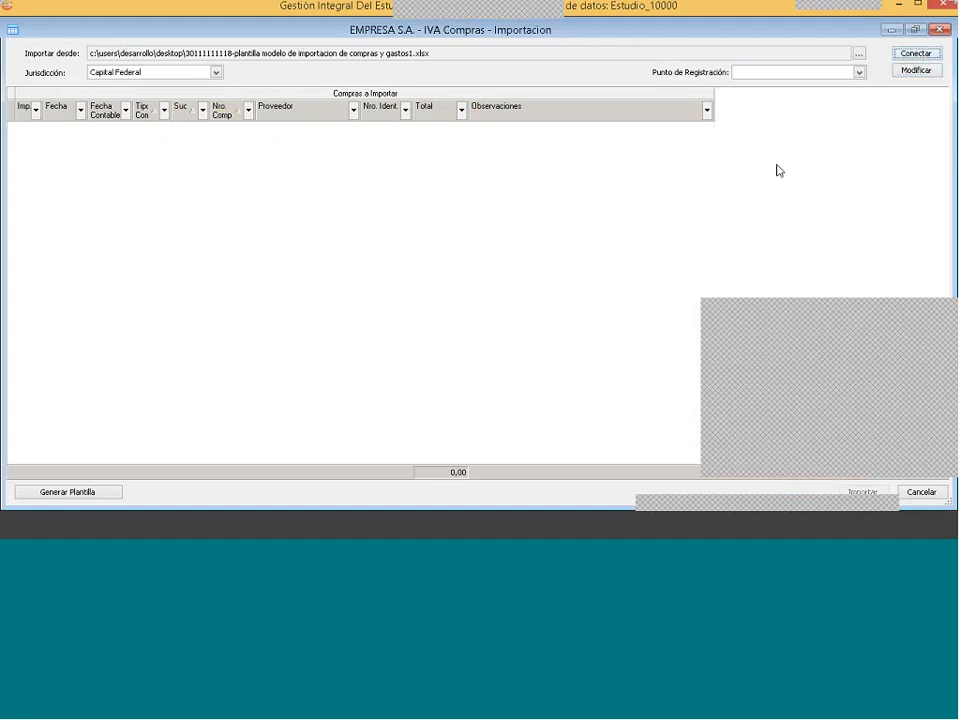
key("Return")
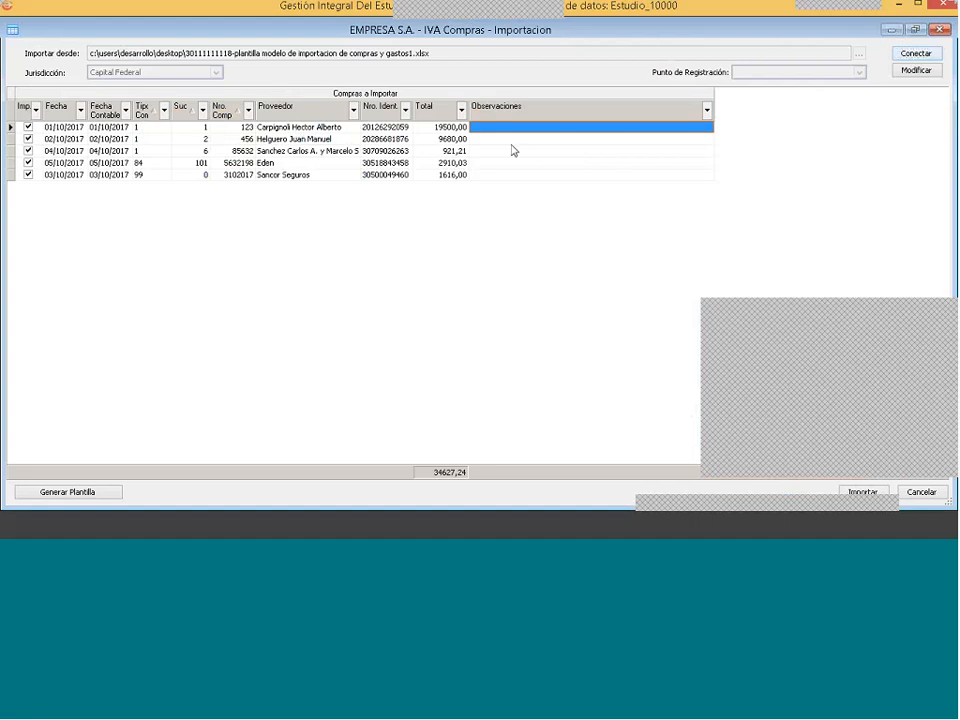
- Check the Observaciones of each purchase voucher listed for import, down to the Sancor Seguros row
key("Down")
key("Down")
key("Down")
key("Down")
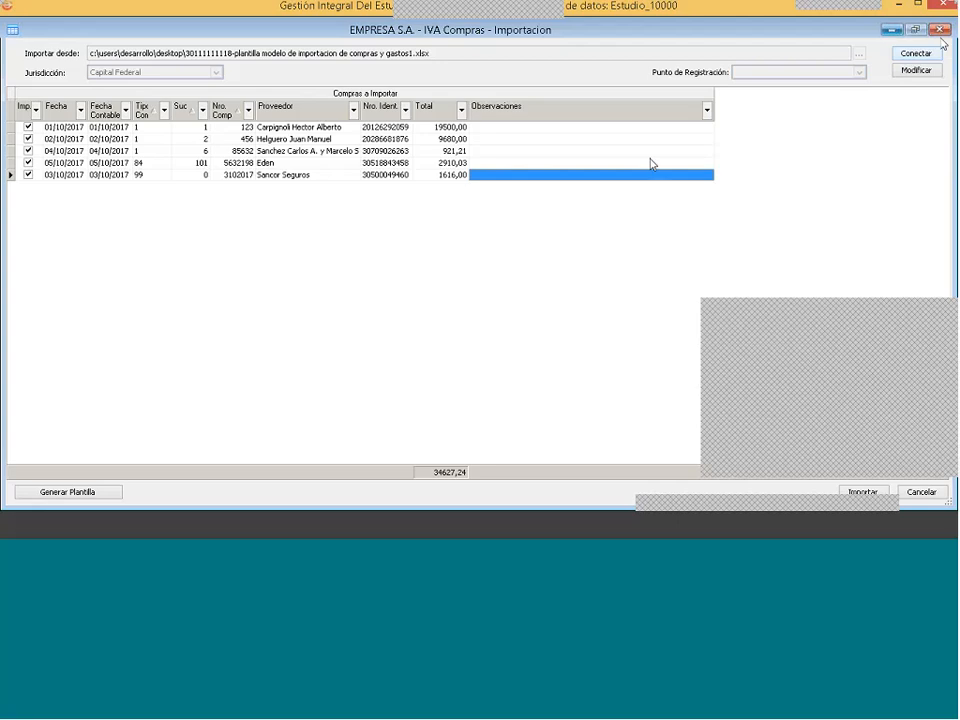
- Import all the listed purchase vouchers, acknowledge the completion notice and minimize the import window
left_click(916, 30)
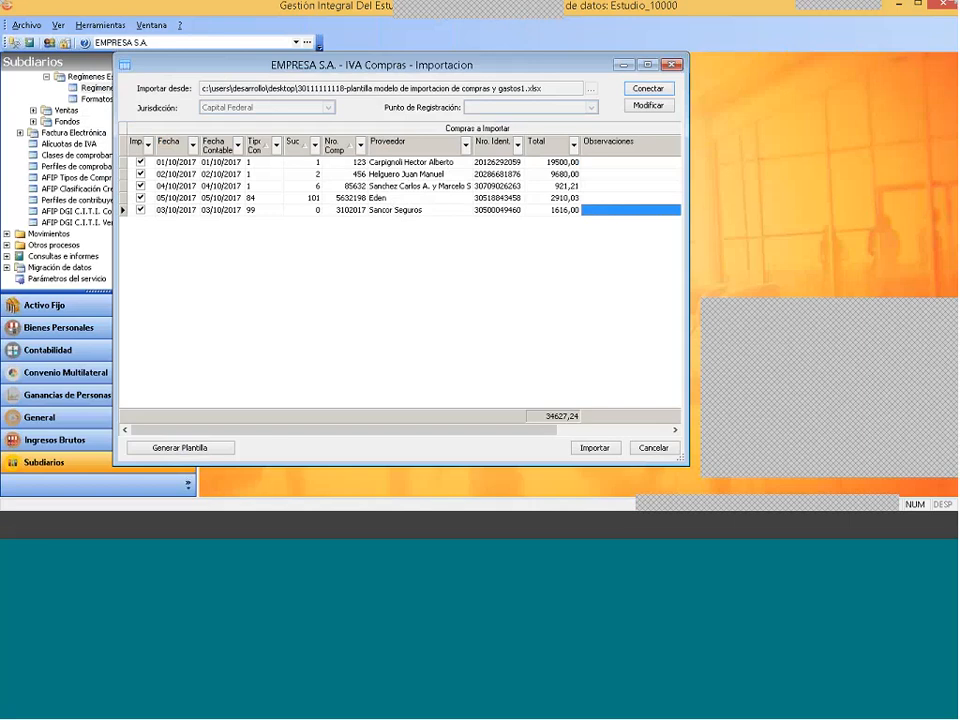
left_click(596, 448)
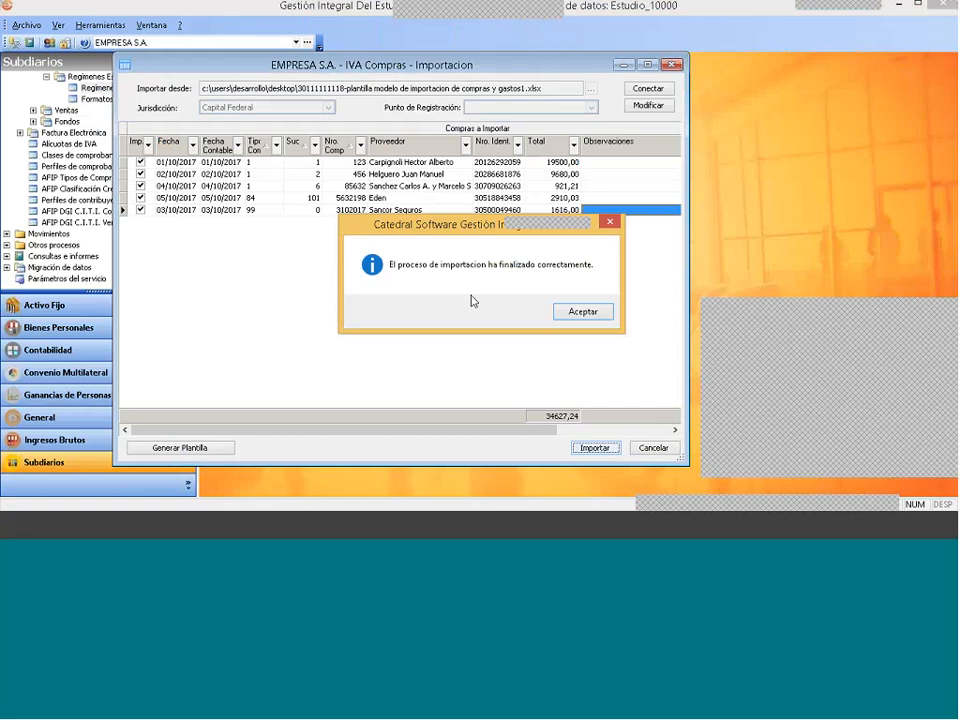
left_click(587, 312)
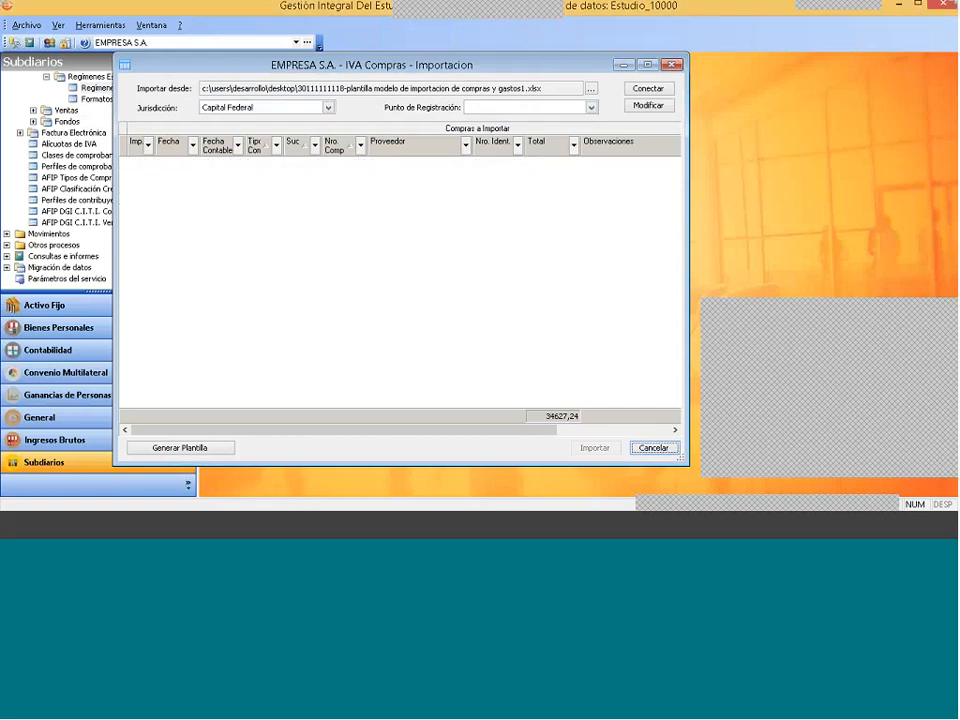
left_click(625, 65)
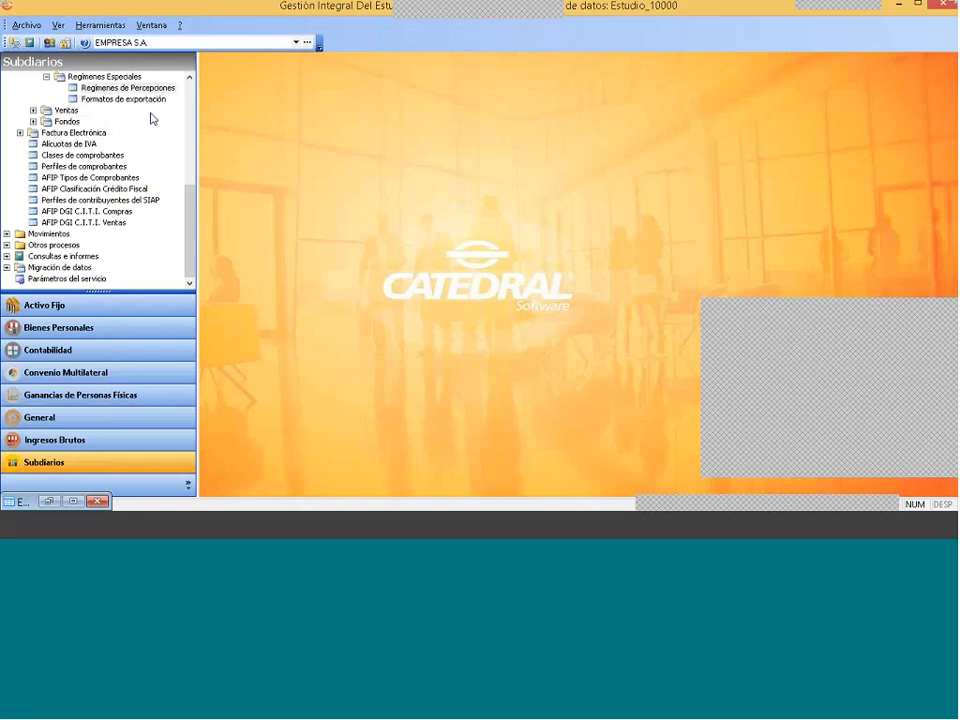
- Collapse the Archivos group and open Ingreso de compras y gastos in the Comprobantes group of Movimientos
scroll(152, 118, "up", 6)
scroll(189, 95, "up", 1)
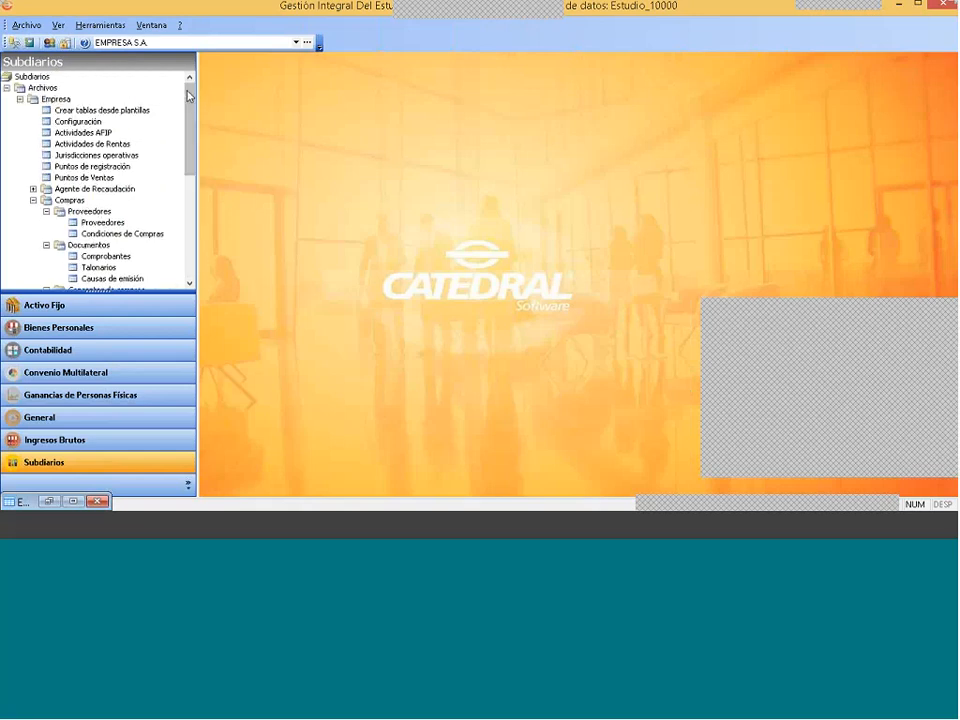
left_click(7, 88)
left_click(7, 99)
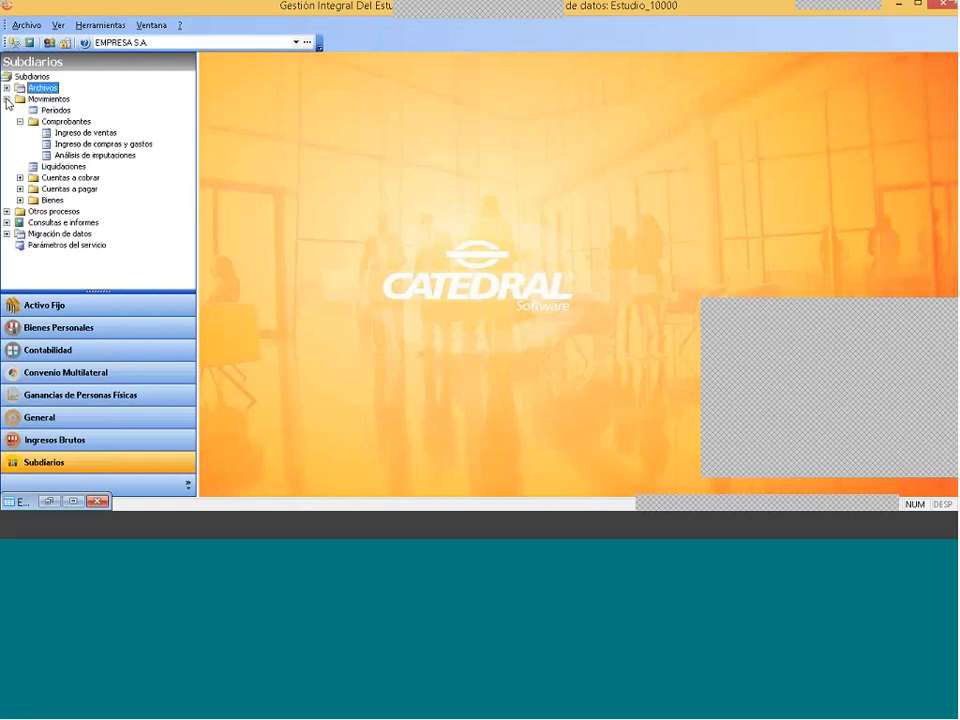
left_click(66, 121)
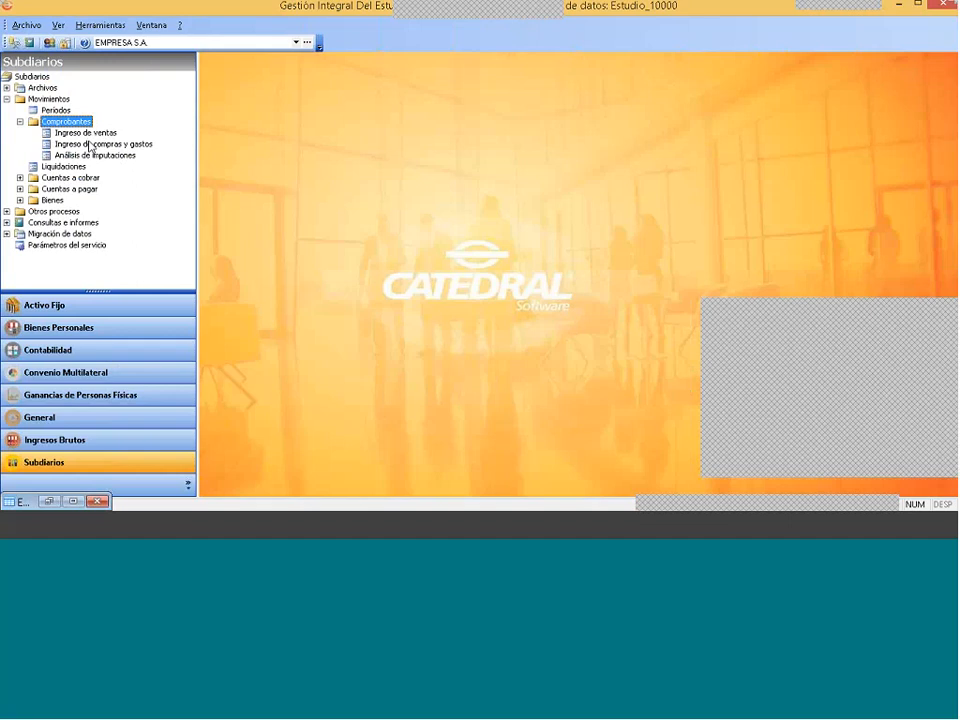
left_click(90, 147)
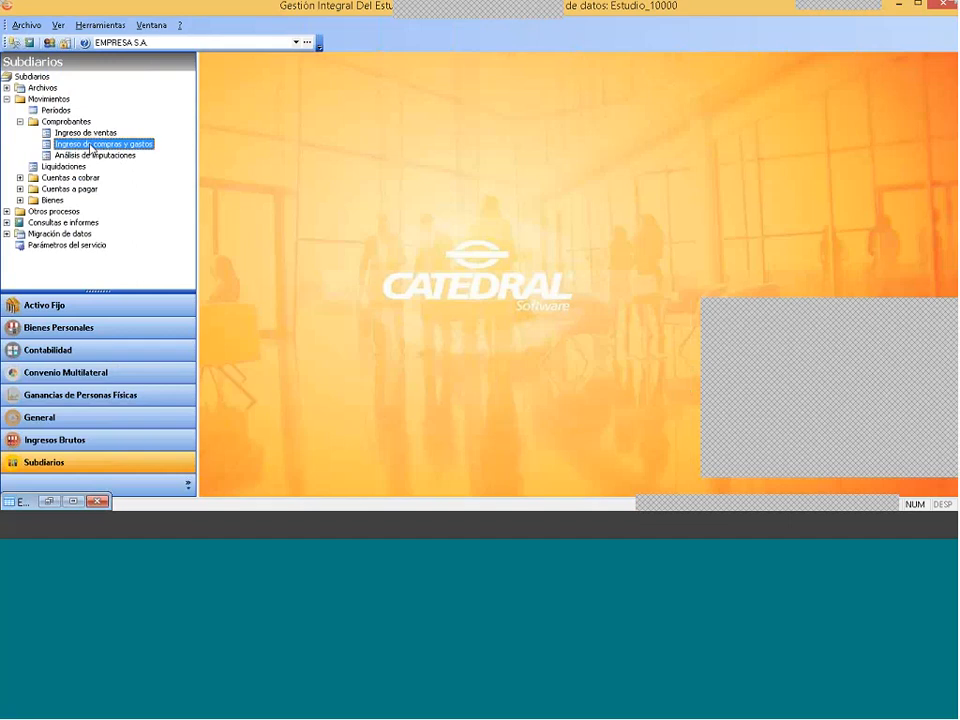
double_click(90, 147)
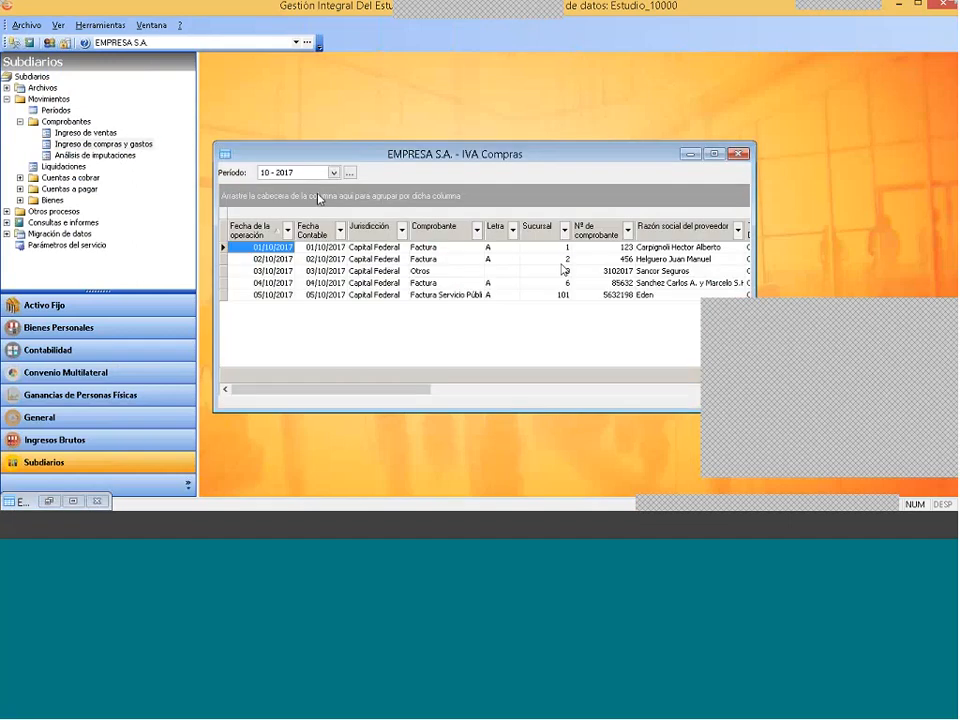
- Widen the Comprobante column of the purchases list so the public-service invoice type can be read in full
left_click(605, 259)
left_click(450, 296)
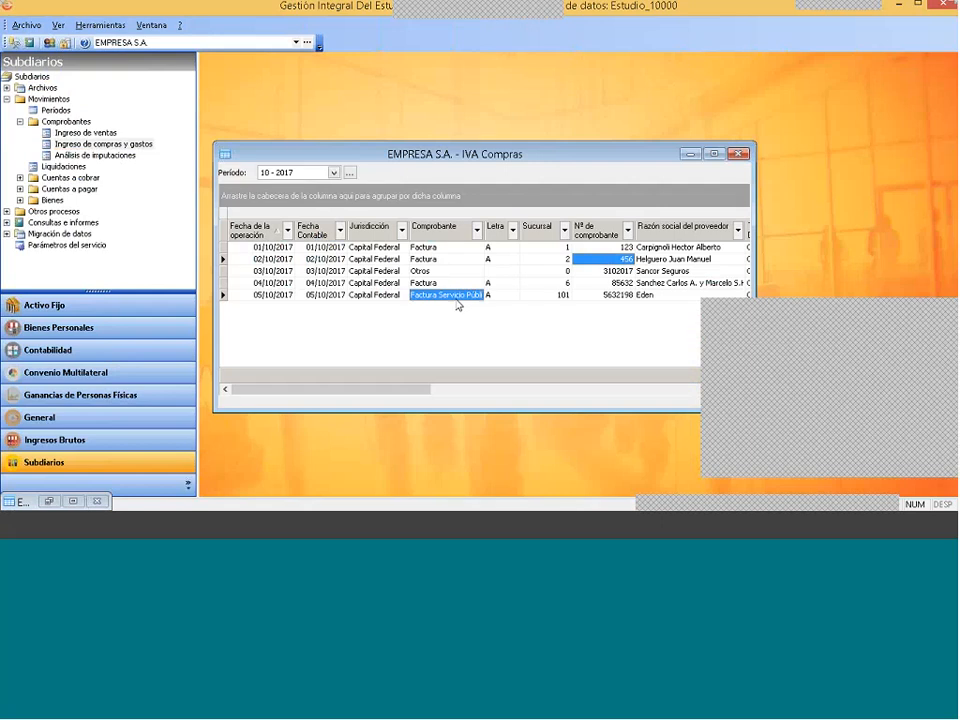
left_click_drag(484, 230, 514, 230)
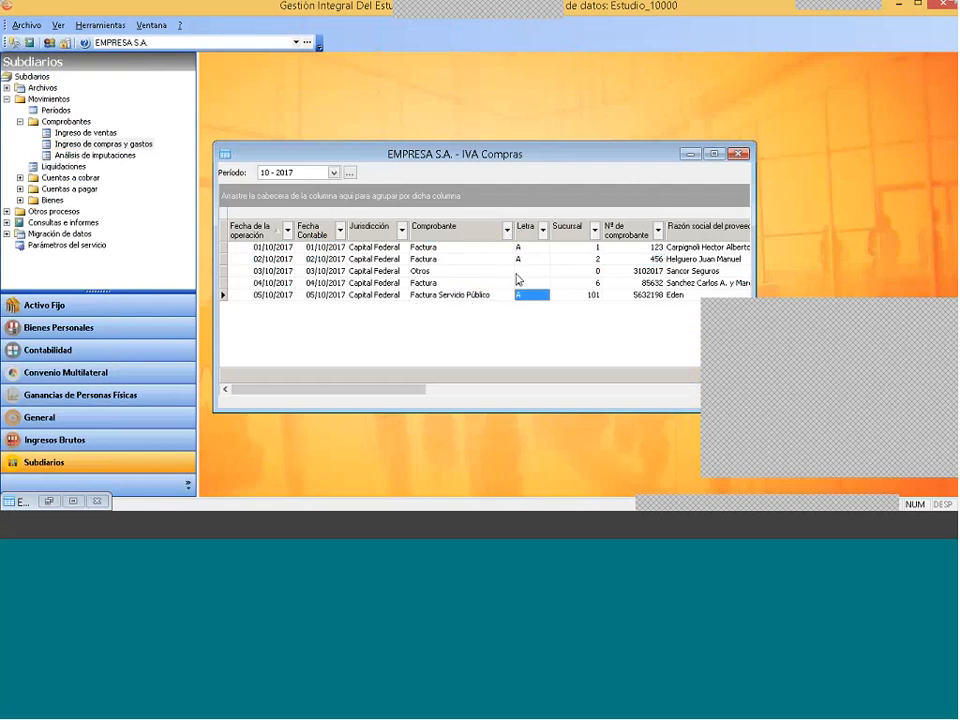
- Check the Eden voucher's supplier data and subtotals across the purchases list through Total del Comprobante
key("Tab")
key("Tab")
key("Tab")
key("Tab")
key("Tab")
key("Tab")
key("Tab")
key("Tab")
key("Tab")
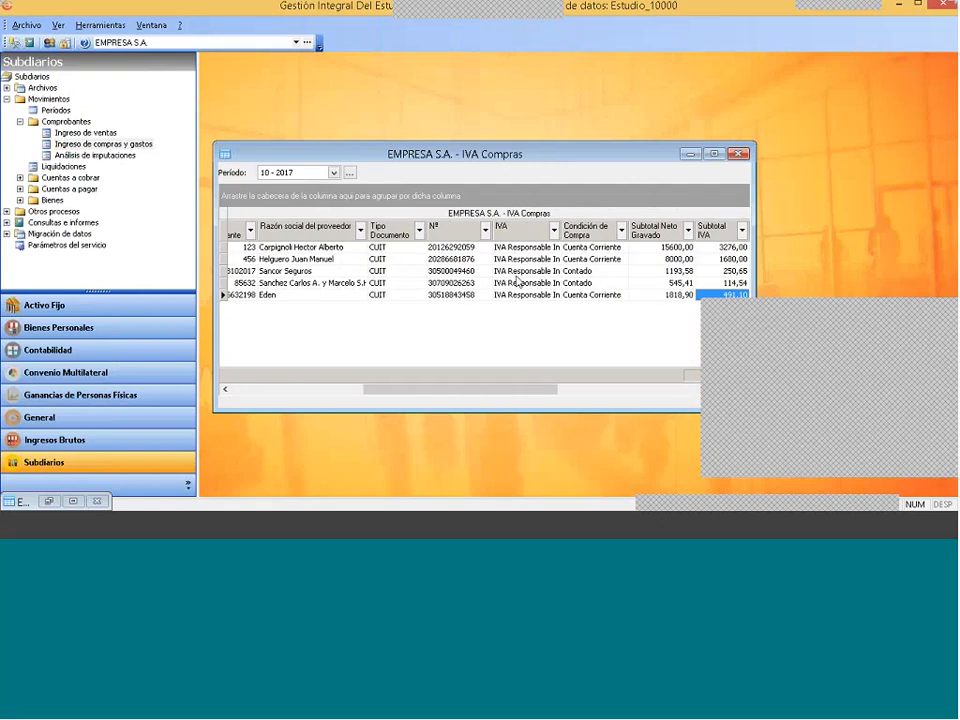
key("Tab")
key("Tab")
key("Tab")
key("Tab")
key("Tab")
key("Tab")
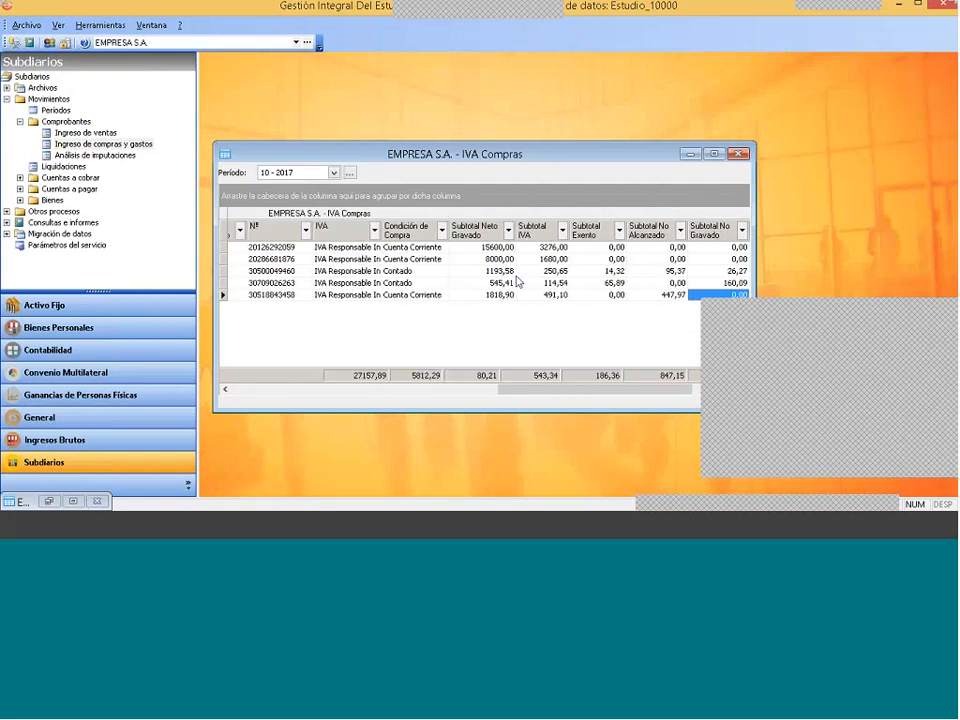
key("Tab")
key("shift+Tab")
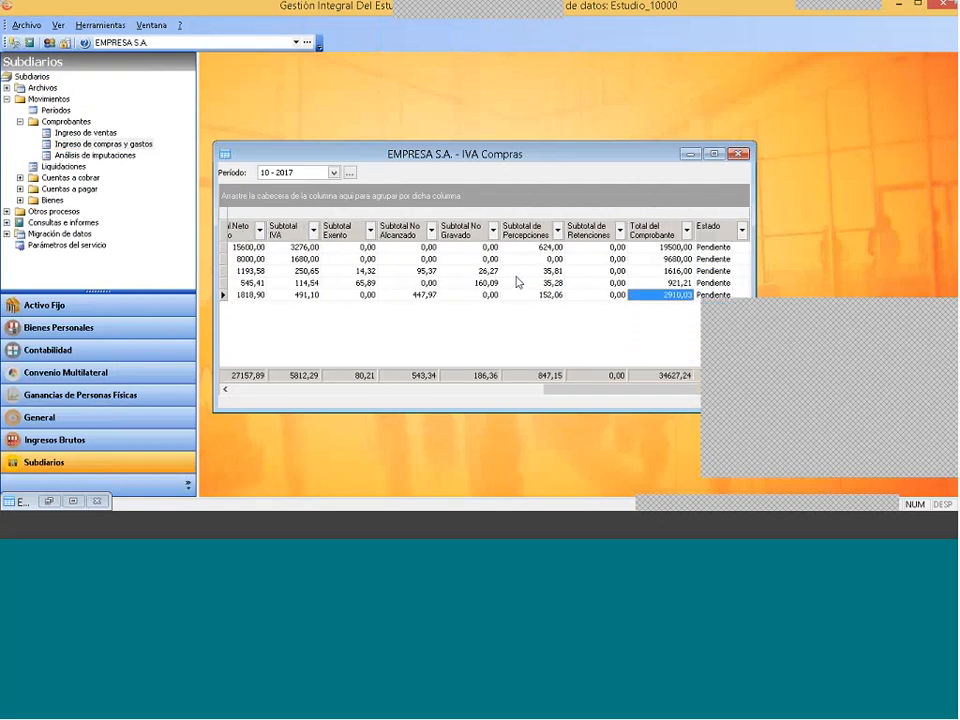
- Check the 04/10/2017 voucher's amounts in the purchases list from Total del Comprobante back to its operation date
key("Up")
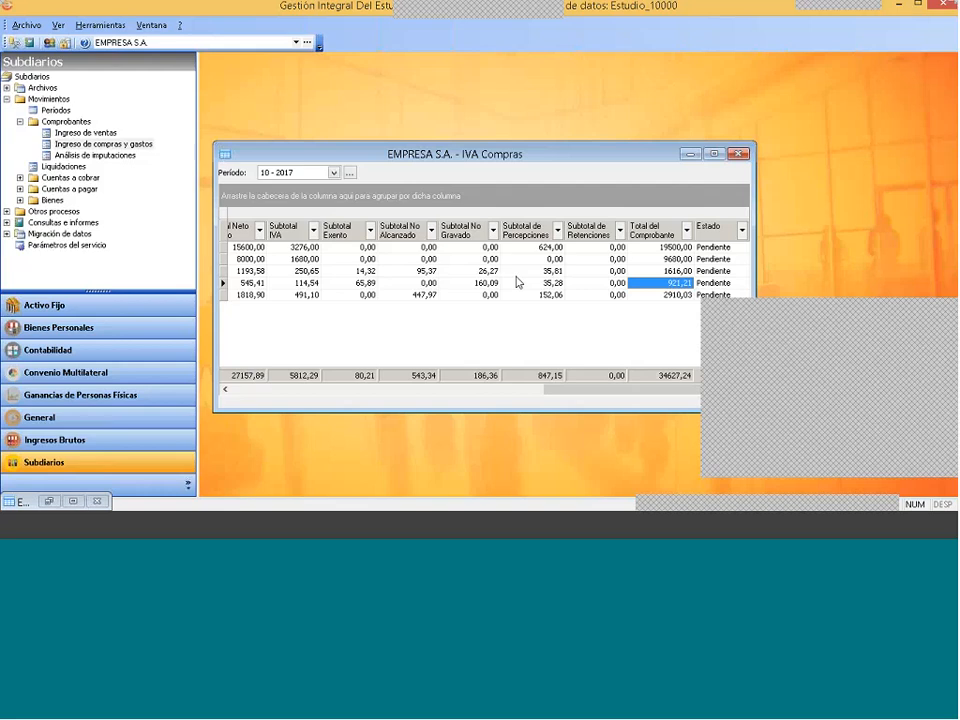
key("shift+Tab")
key("shift+Tab")
key("shift+Tab")
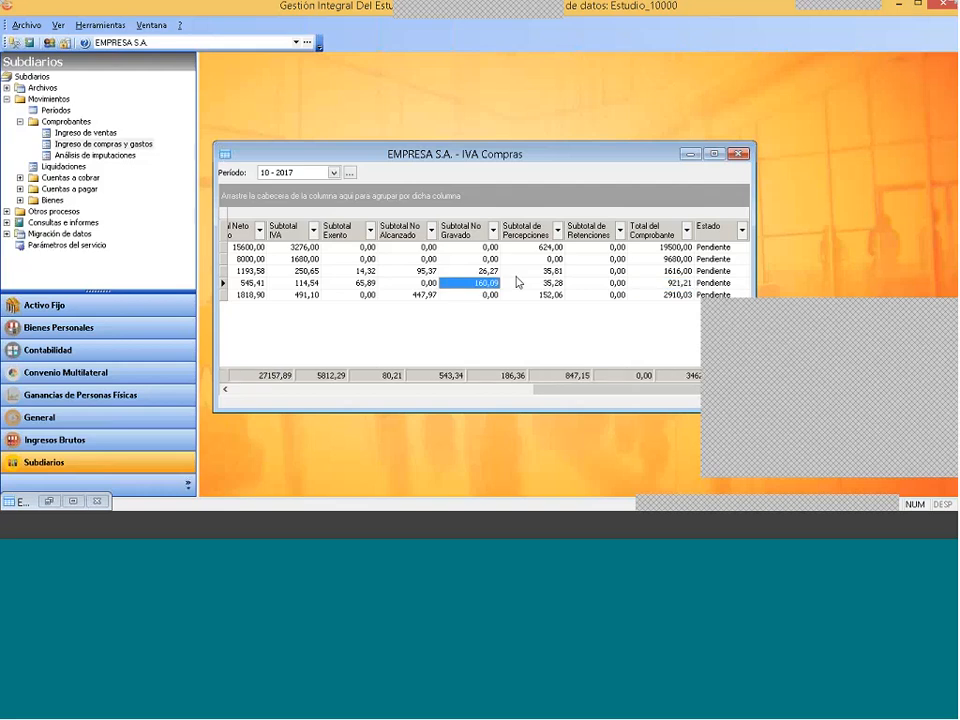
key("shift+Tab")
key("shift+Tab")
key("shift+Tab")
key("shift+Tab")
key("shift+Tab")
key("shift+Tab")
key("shift+Tab")
key("shift+Tab")
key("shift+Tab")
key("shift+Tab")
key("shift+Tab")
key("shift+Tab")
key("shift+Tab")
key("shift+Tab")
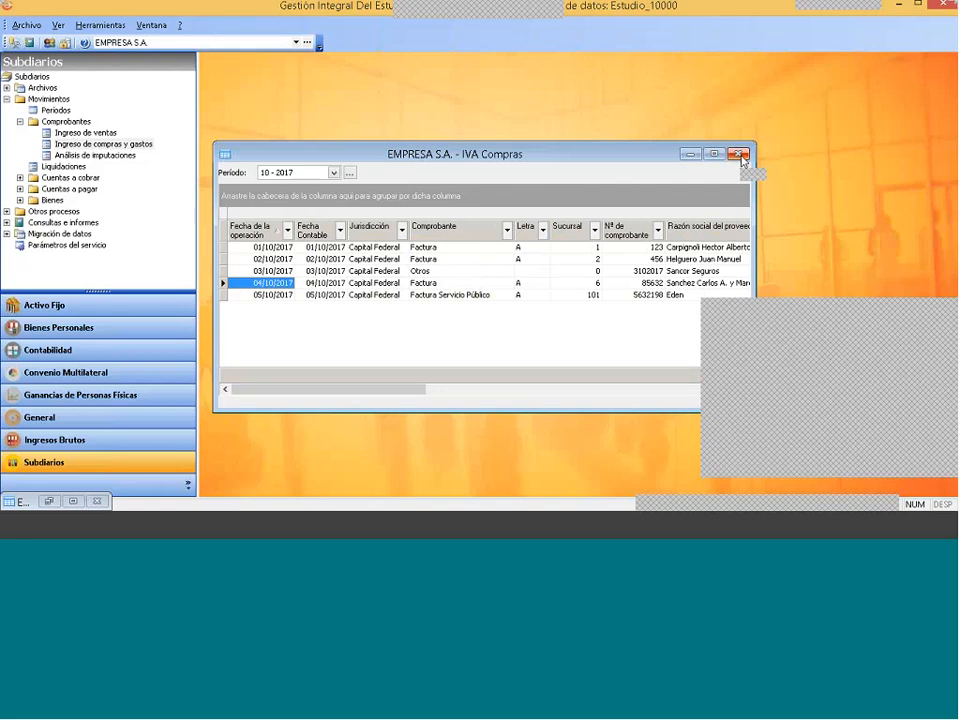
- Close the IVA Compras list and collapse the Movimientos group
left_click(739, 156)
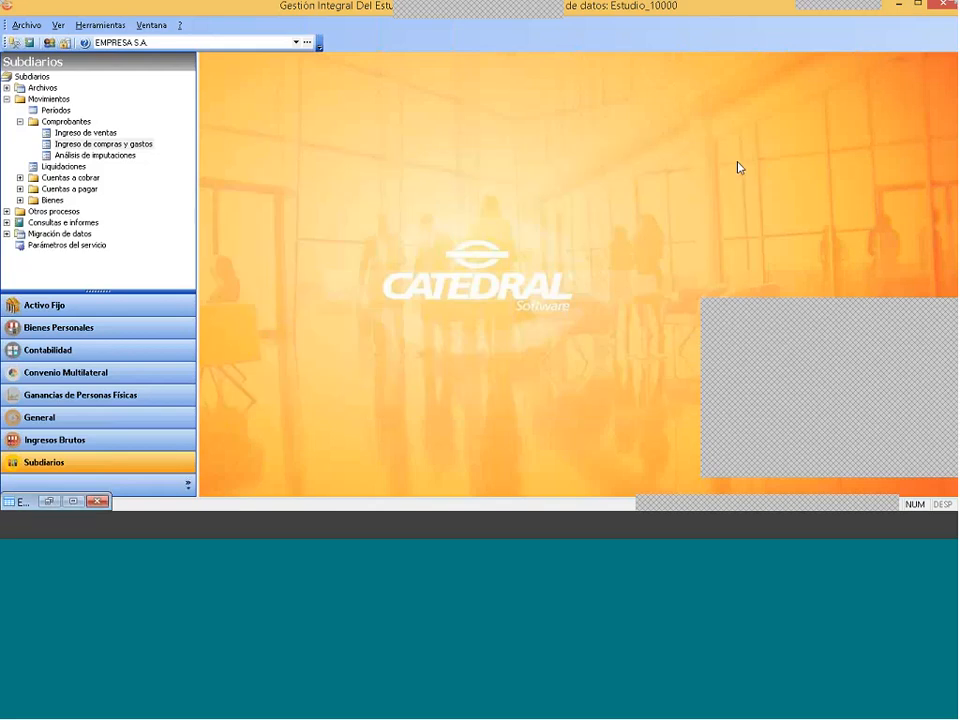
left_click(7, 100)
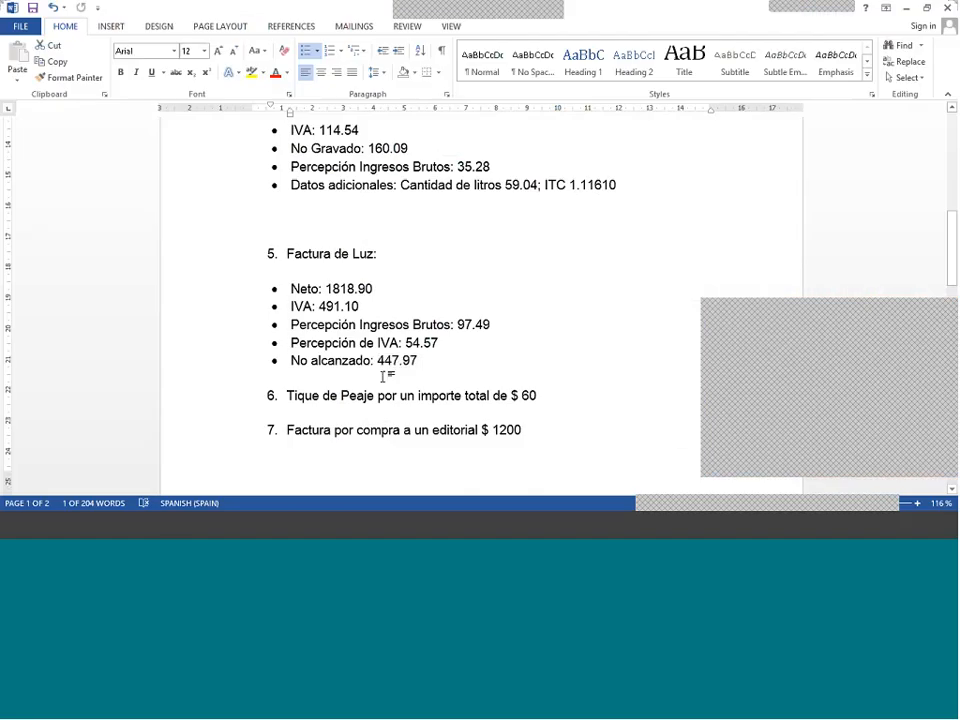
- Review the electricity bill's No alcanzado amount and the toll and publisher items in the Word exercise document
double_click(397, 361)
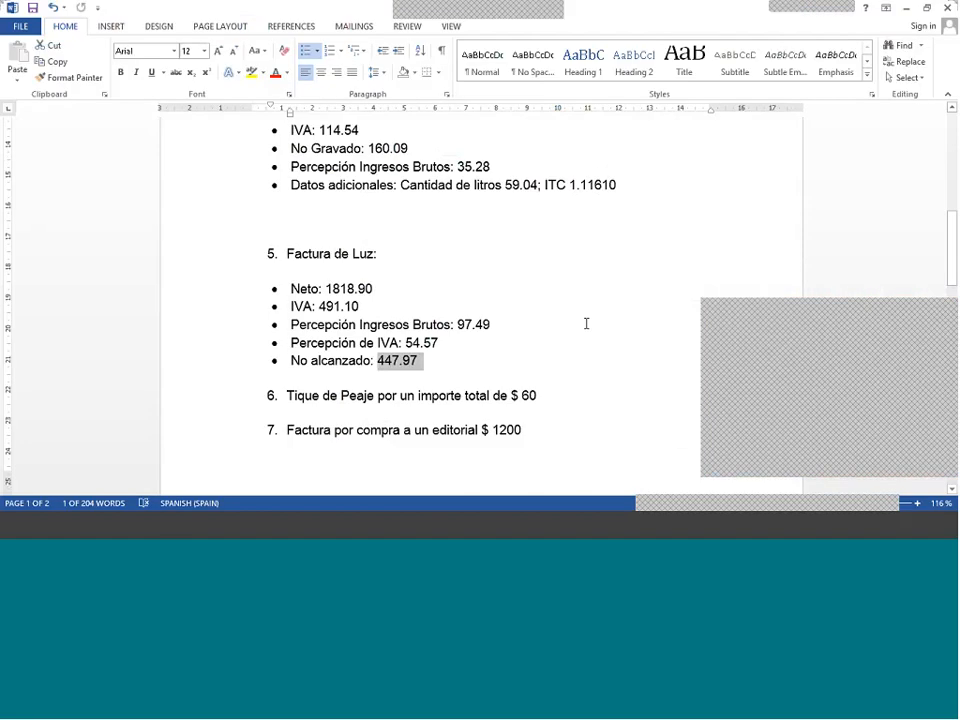
scroll(525, 329, "down", 1)
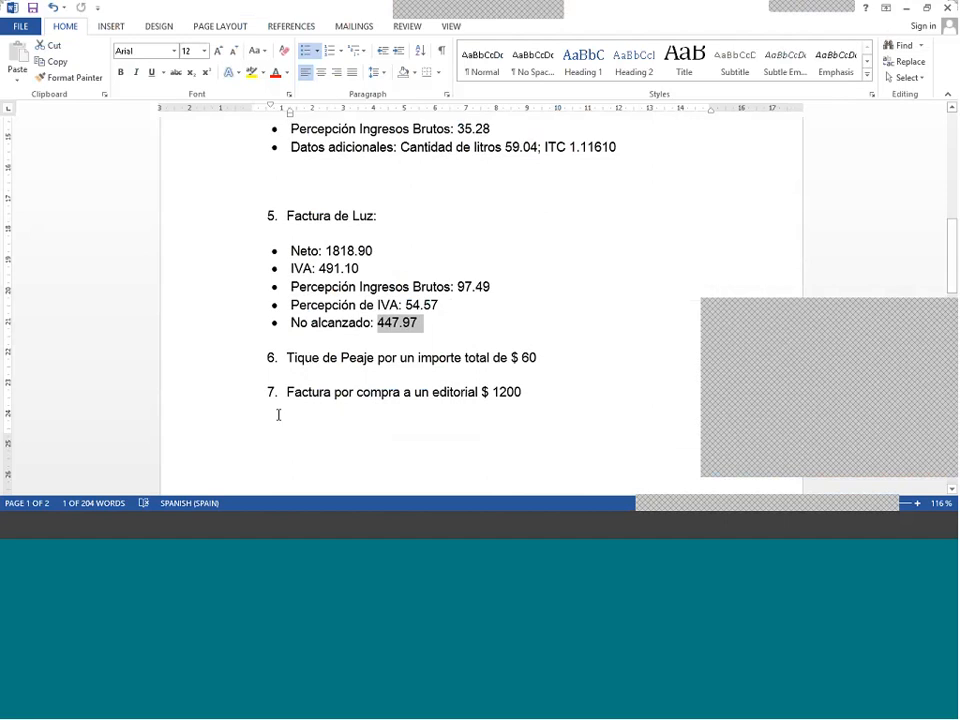
left_click(101, 531)
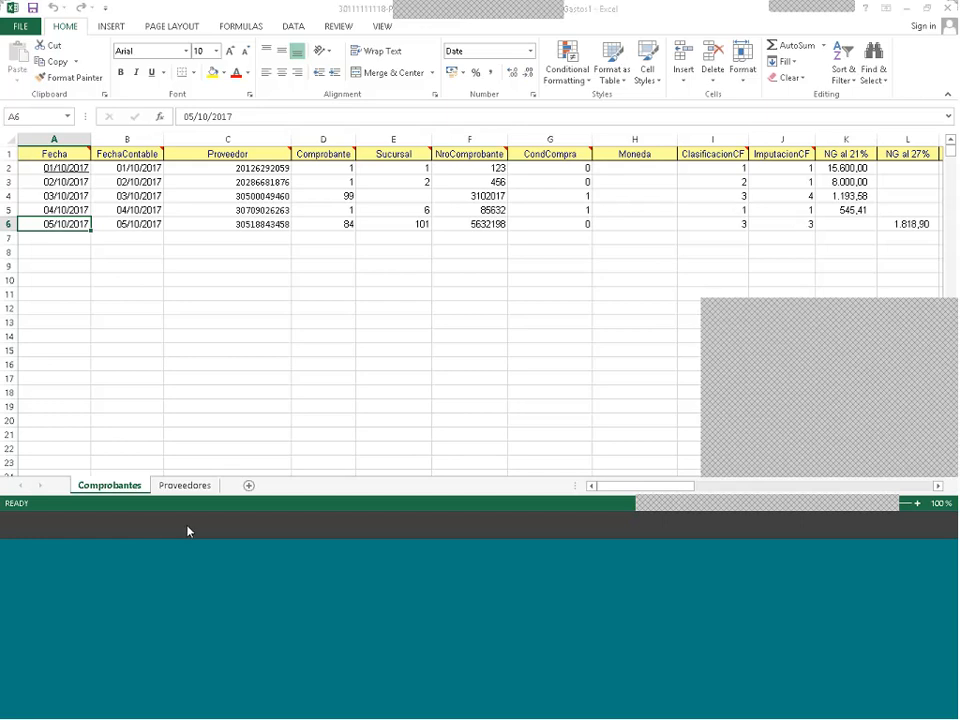
left_click(188, 531)
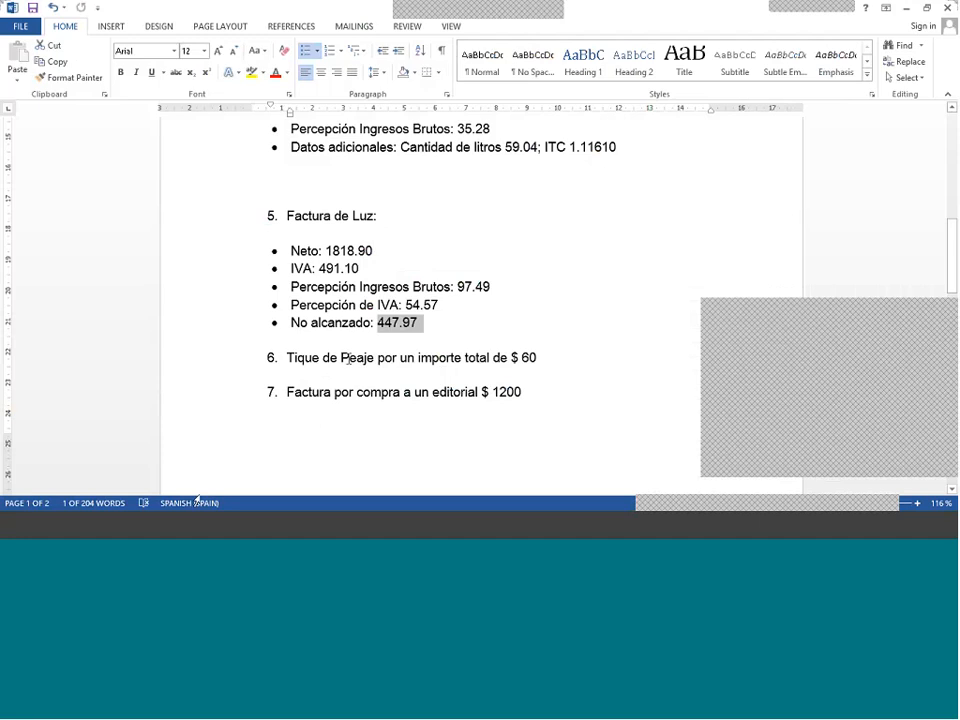
- Switch to the Excel template and enter 06/10/2017 as Fecha and FechaContable in row 7 of the Comprobantes sheet
left_click(210, 525)
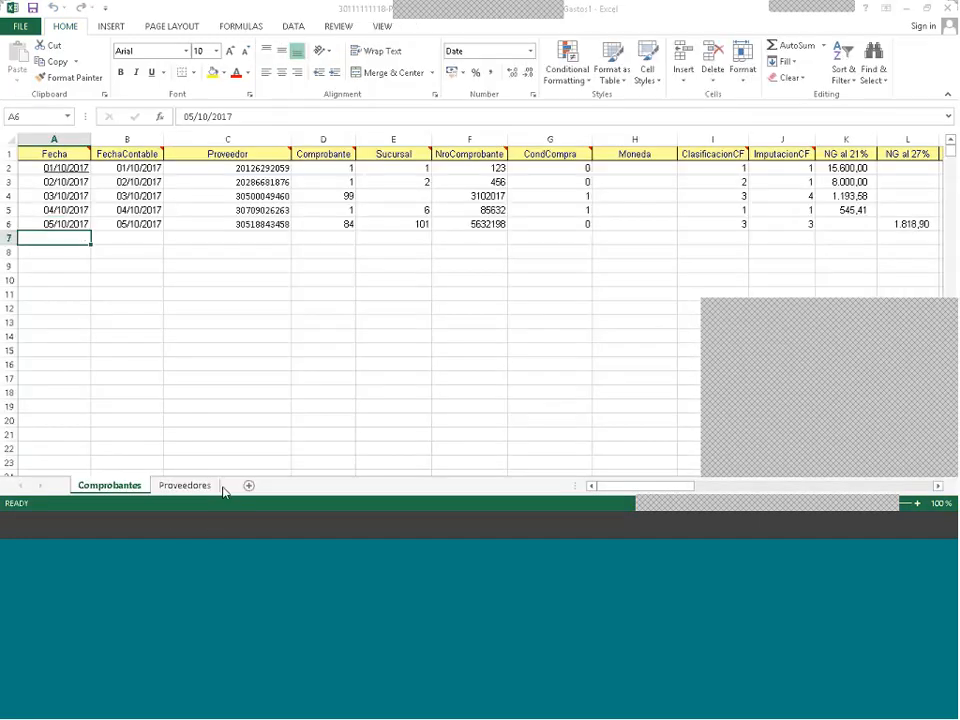
type("6-10")
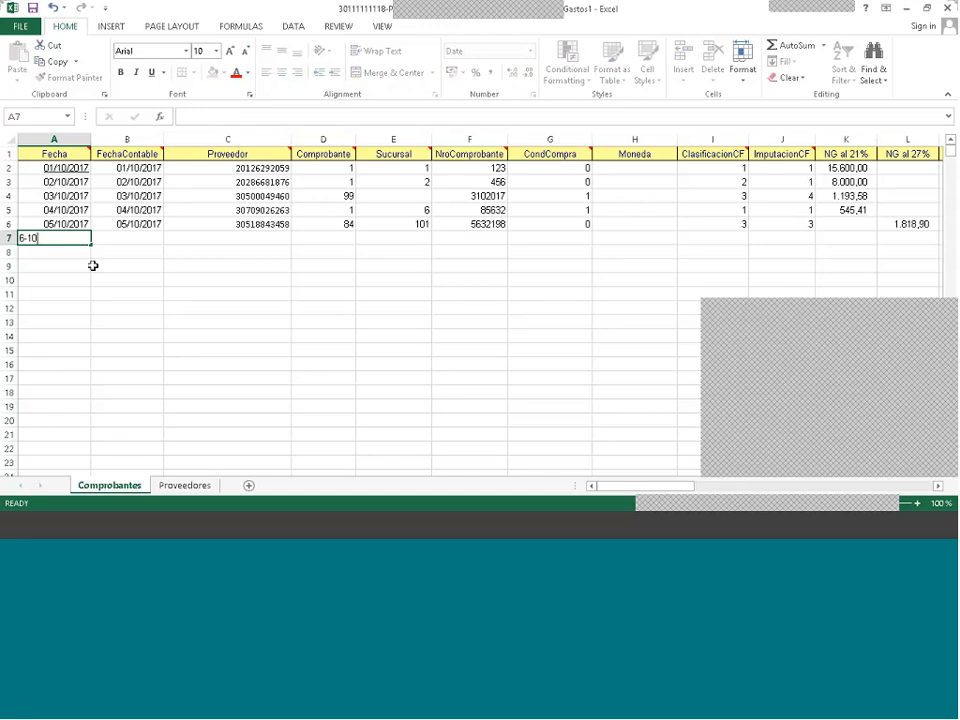
key("Tab")
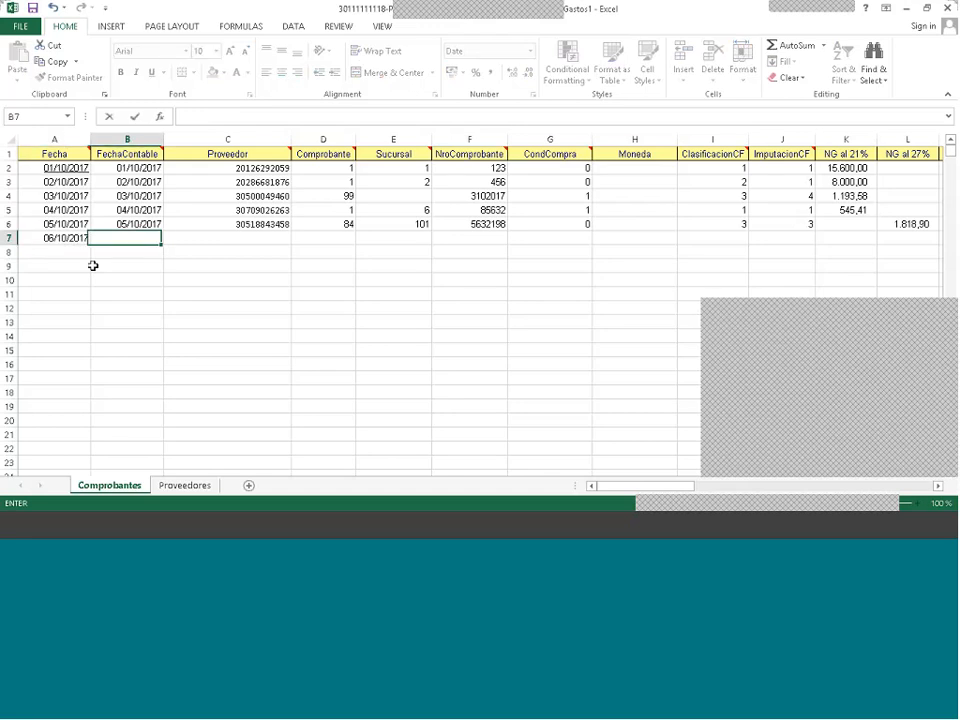
type("6-10")
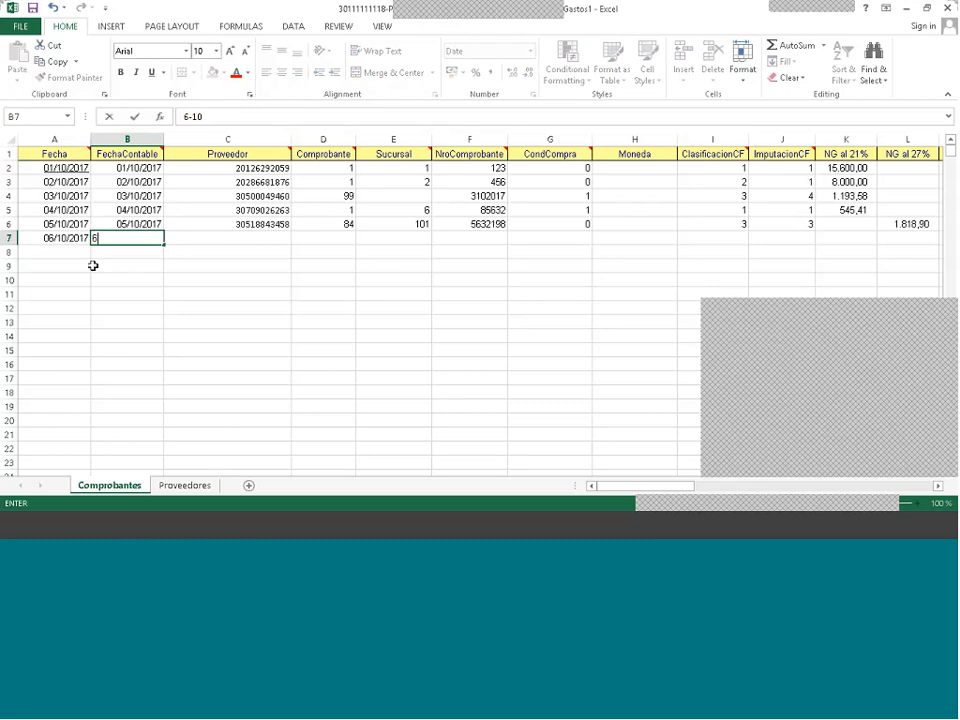
key("Tab")
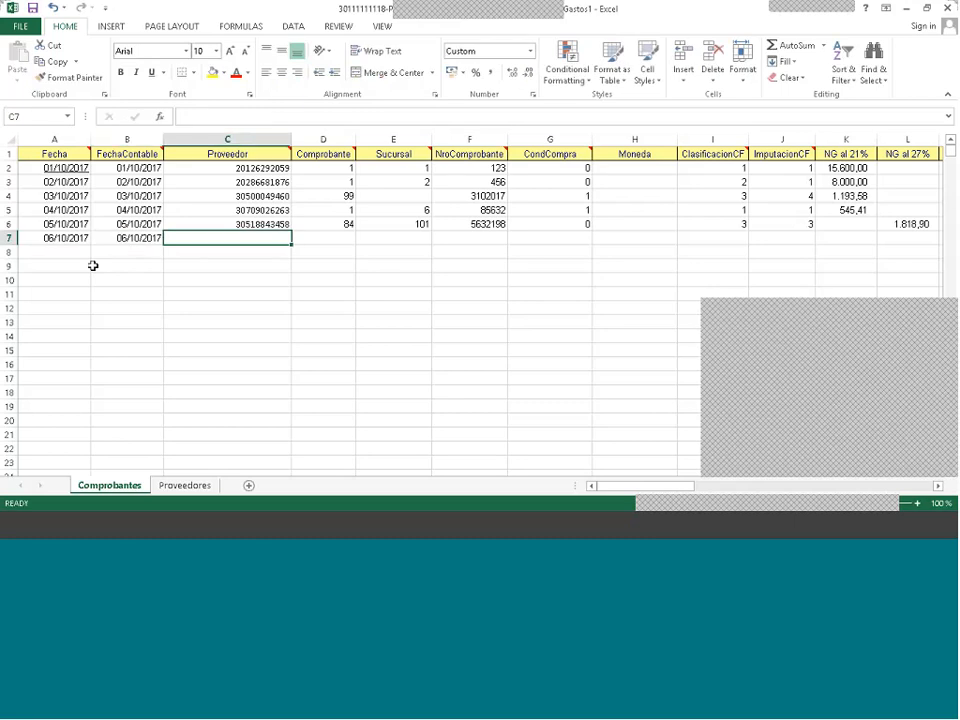
- Copy the Autopistas document number from the Proveedores sheet into the Proveedor cell of row 7 in Comprobantes
left_click(184, 486)
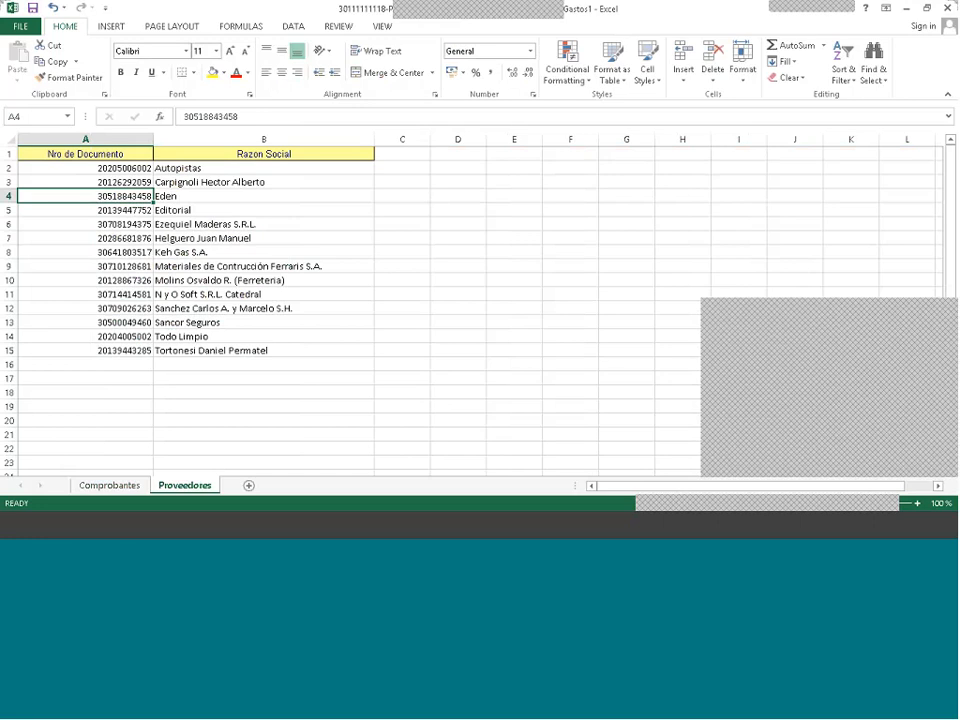
left_click(90, 168)
key("ctrl+c")
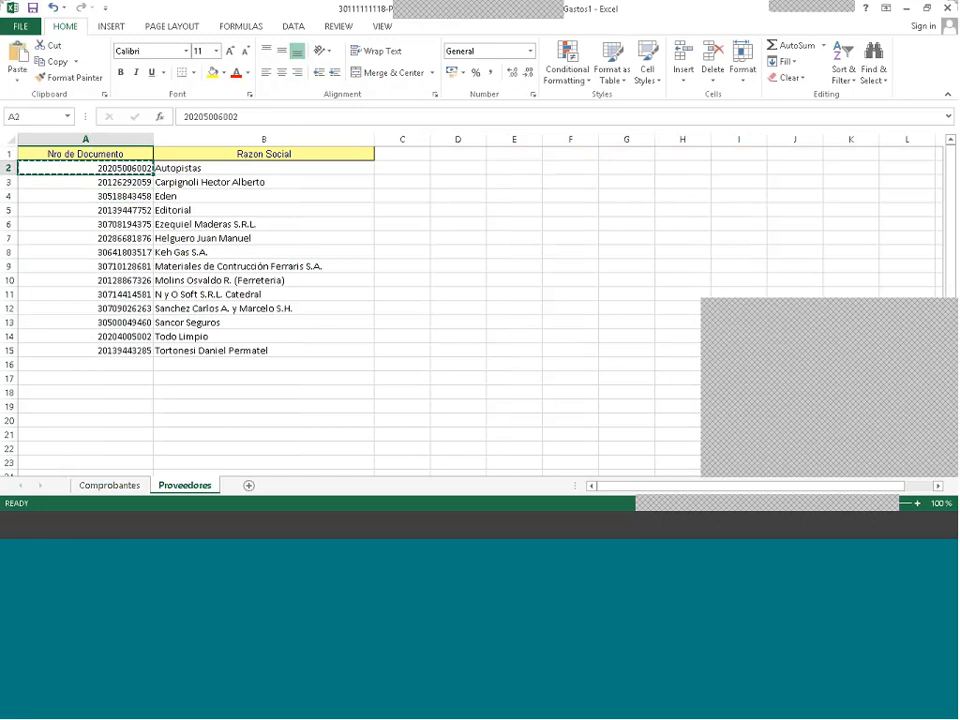
left_click(112, 485)
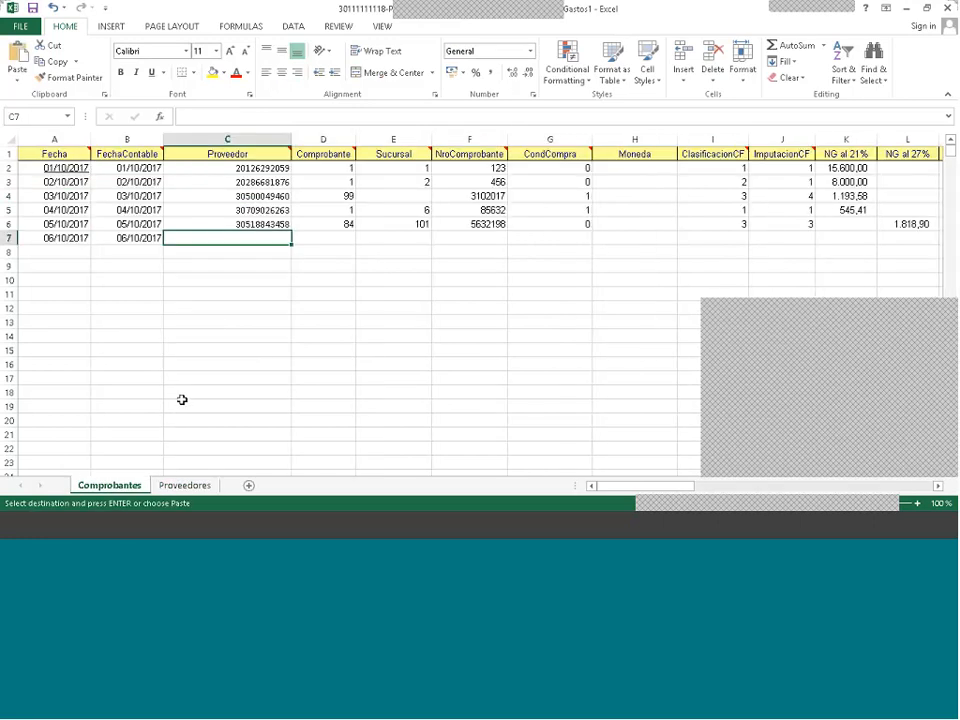
key("ctrl+v")
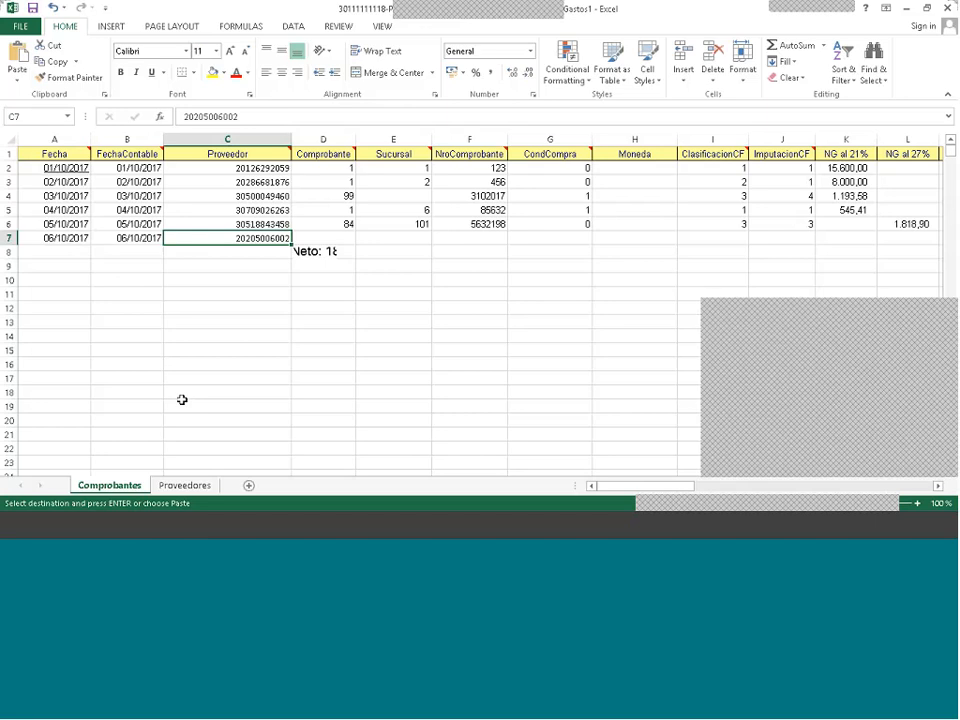
key("Tab")
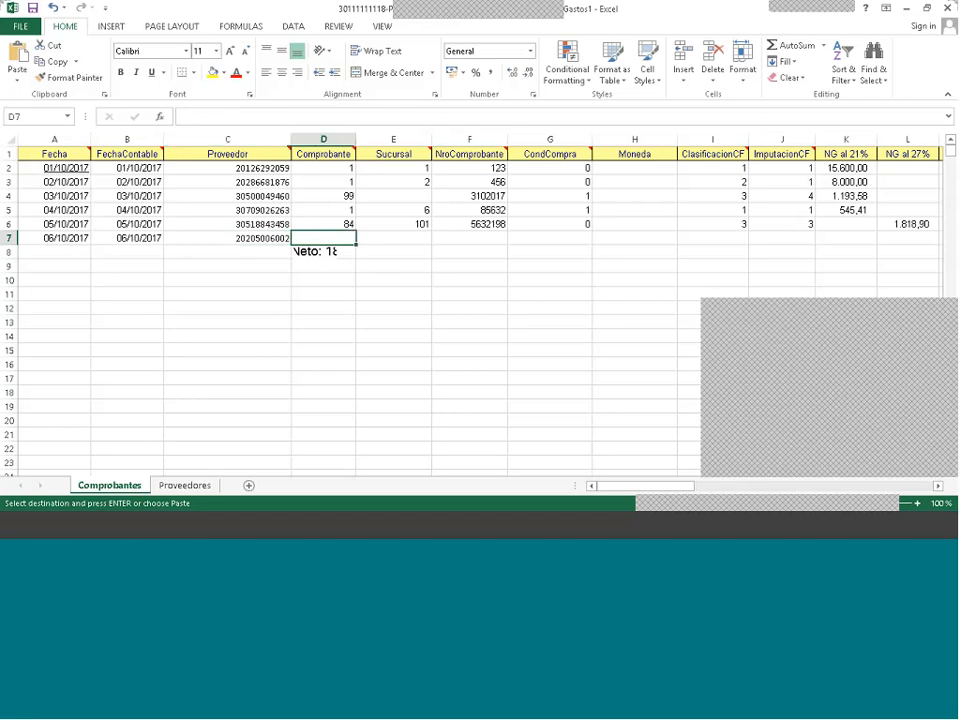
- Check the toll ticket's description and total in item 6 of the Word document and return to the Excel template
left_click(193, 526)
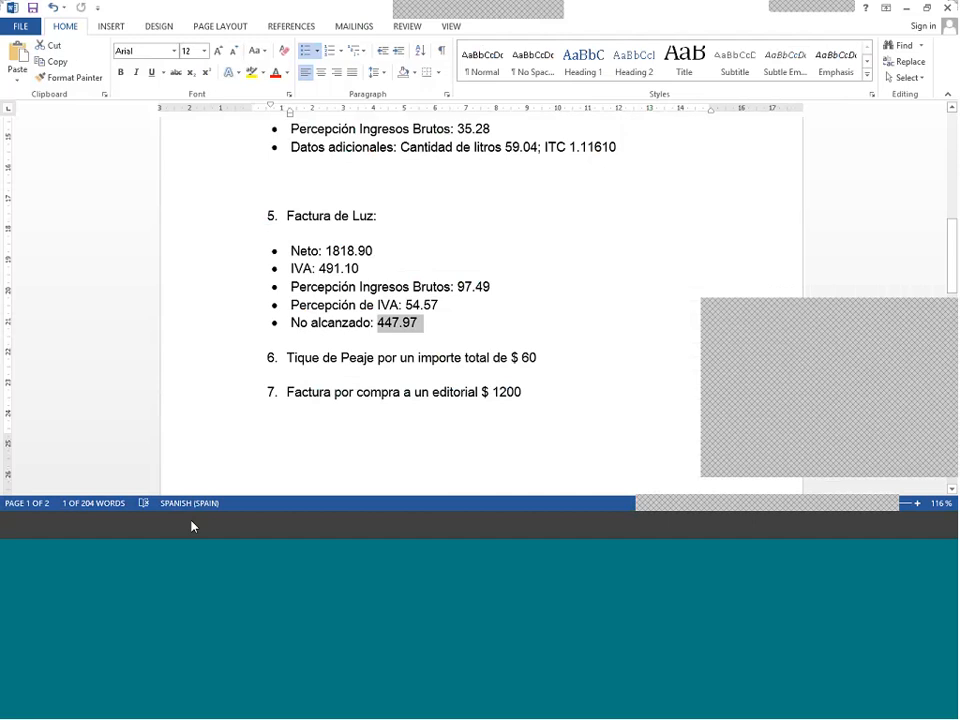
left_click(193, 526)
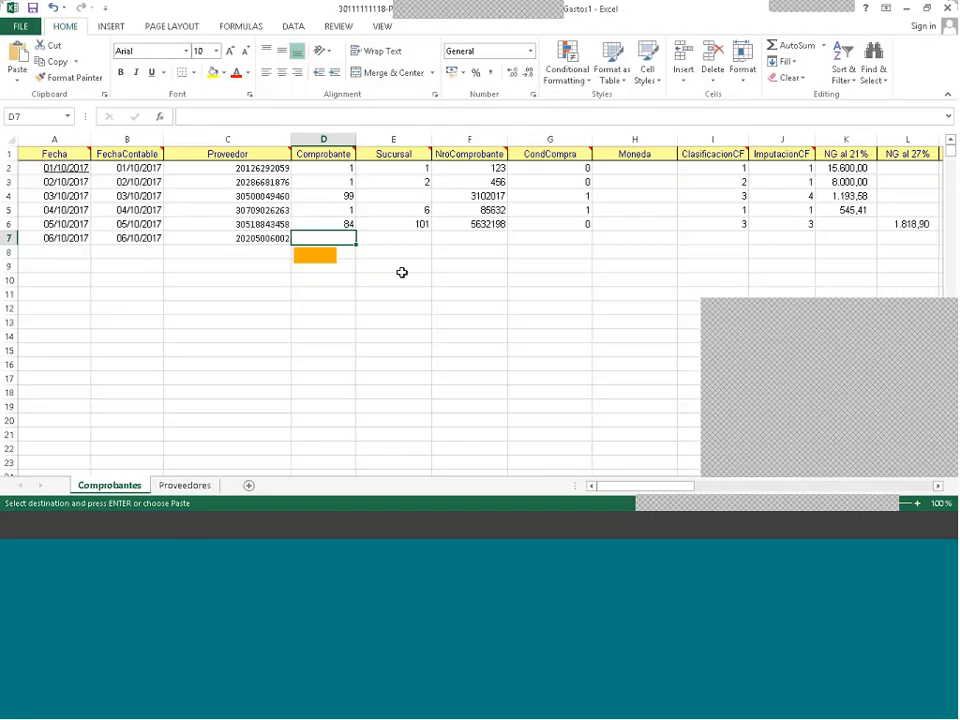
left_click(189, 525)
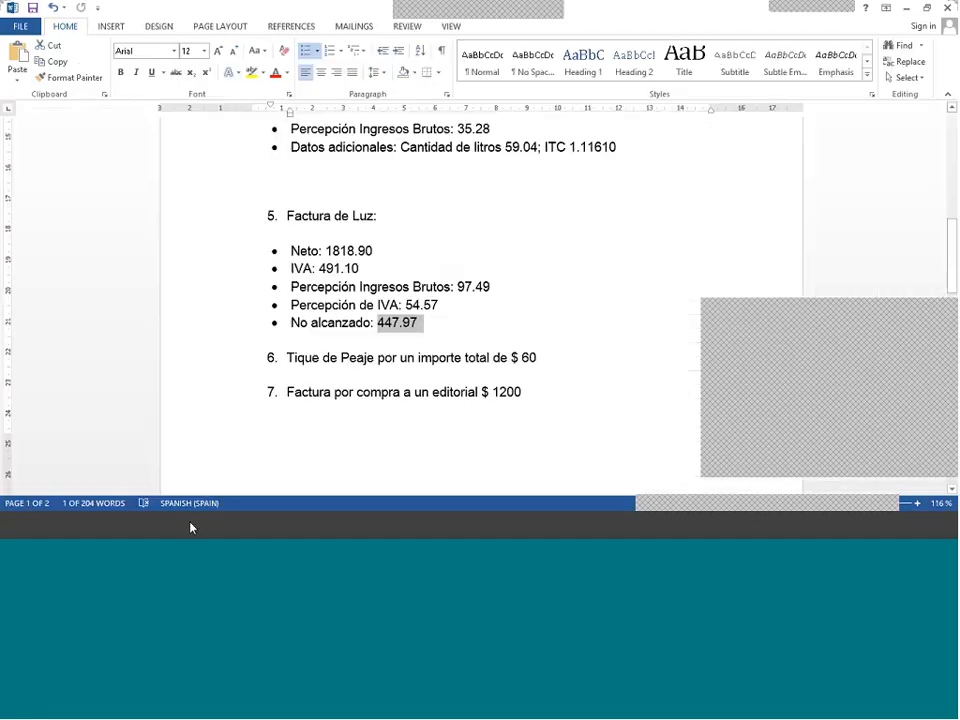
left_click_drag(539, 358, 341, 358)
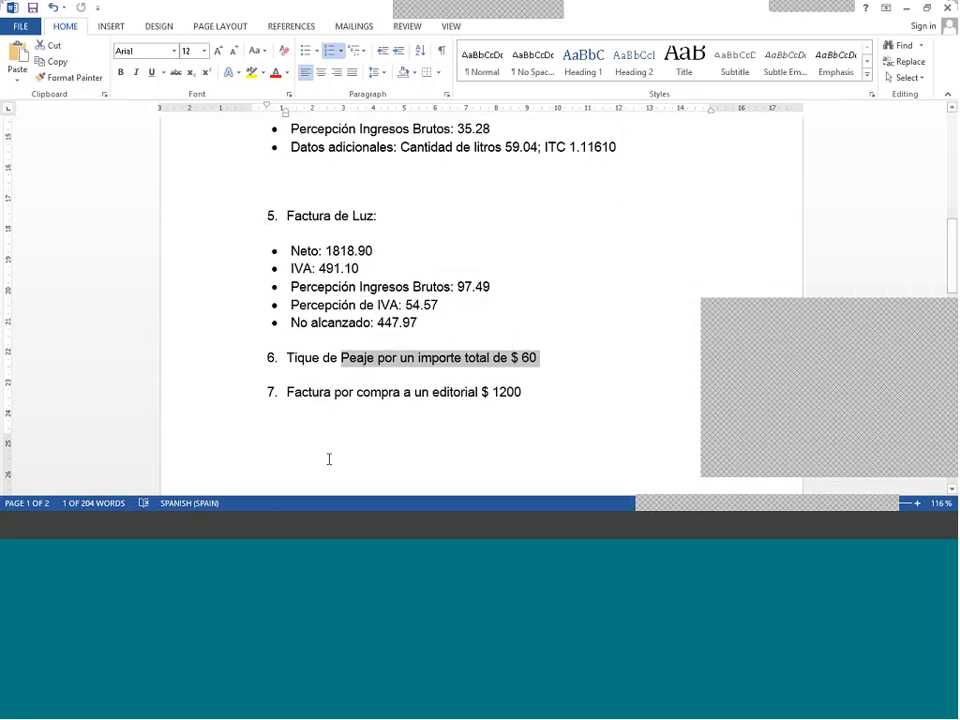
left_click(227, 526)
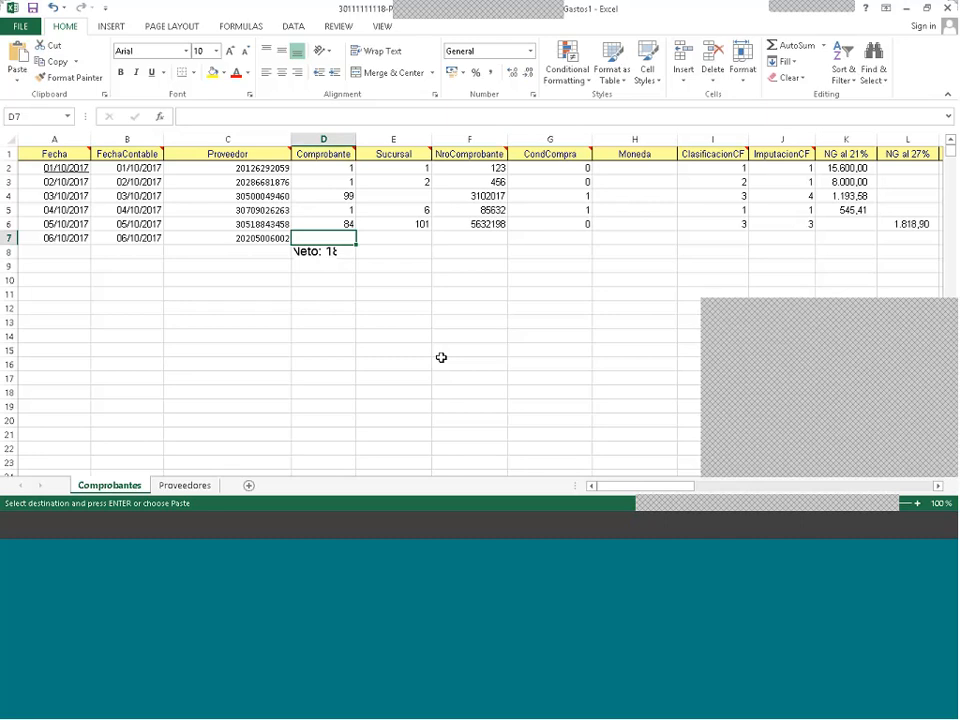
- Try to enter 1256 as the Comprobante code in row 7
type("12")
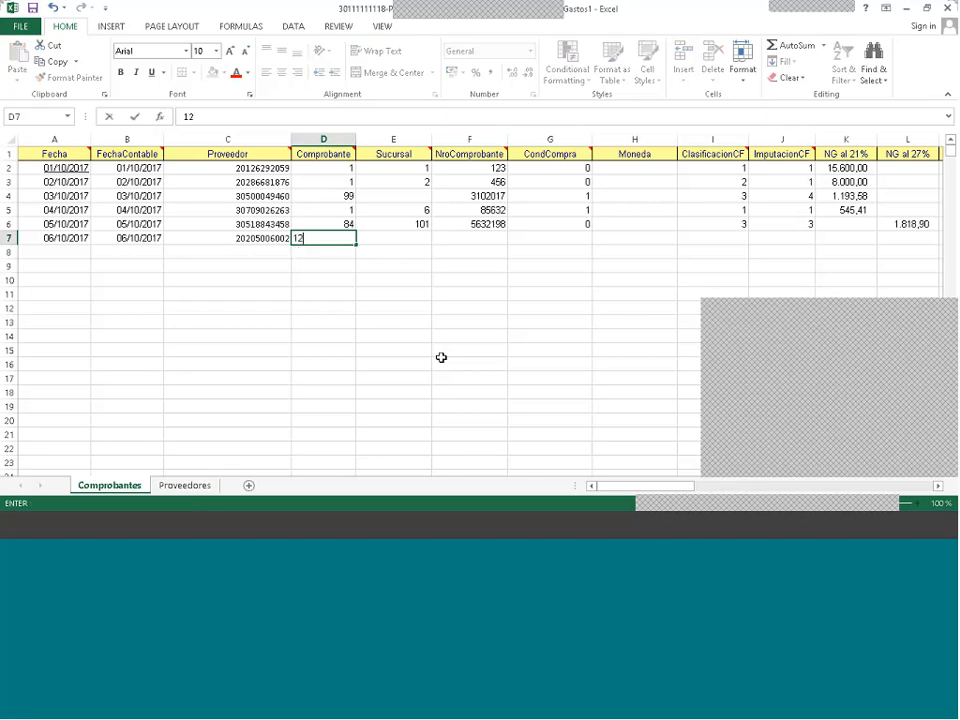
type("56")
key("Return")
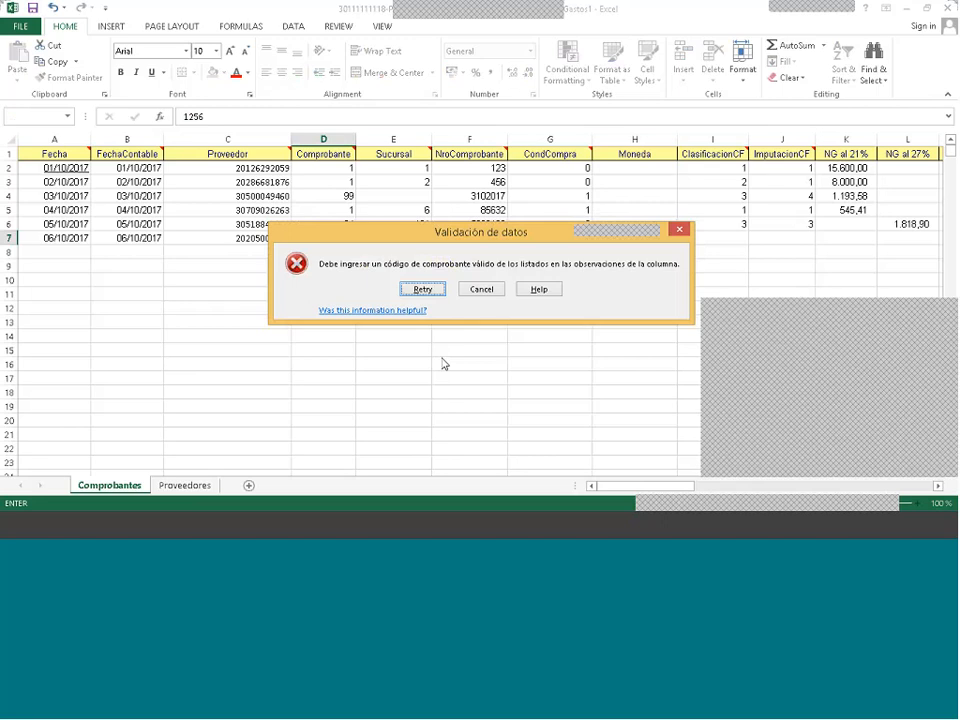
left_click(424, 284)
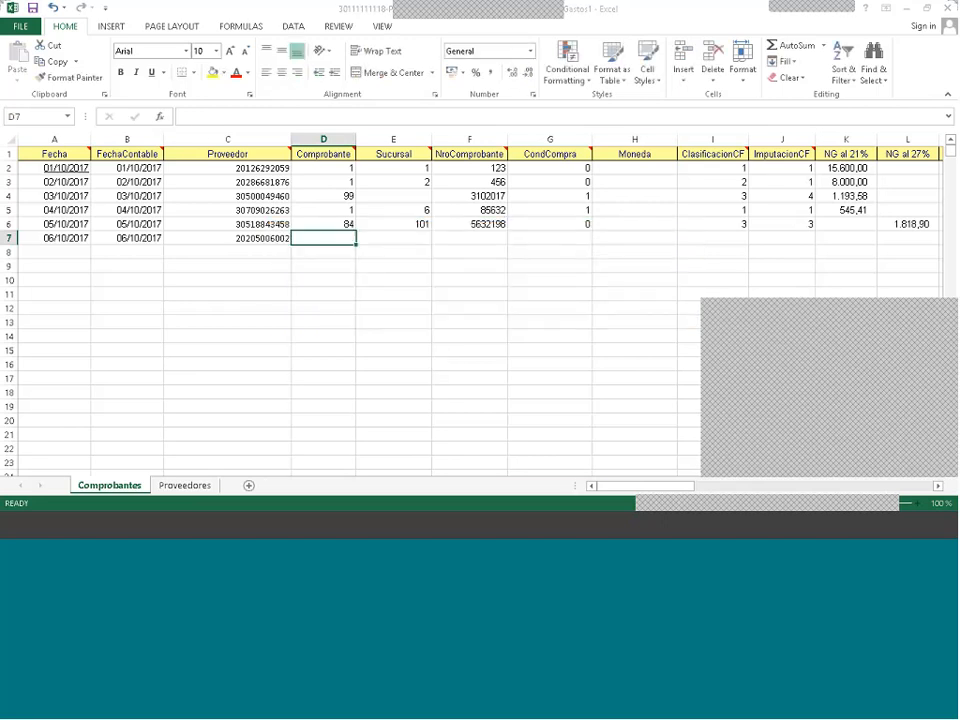
- Enter Comprobante 99, Sucursal 112 and NroComprobante 12345786 for the toll ticket in row 7 of Comprobantes
mouse_move(328, 153)
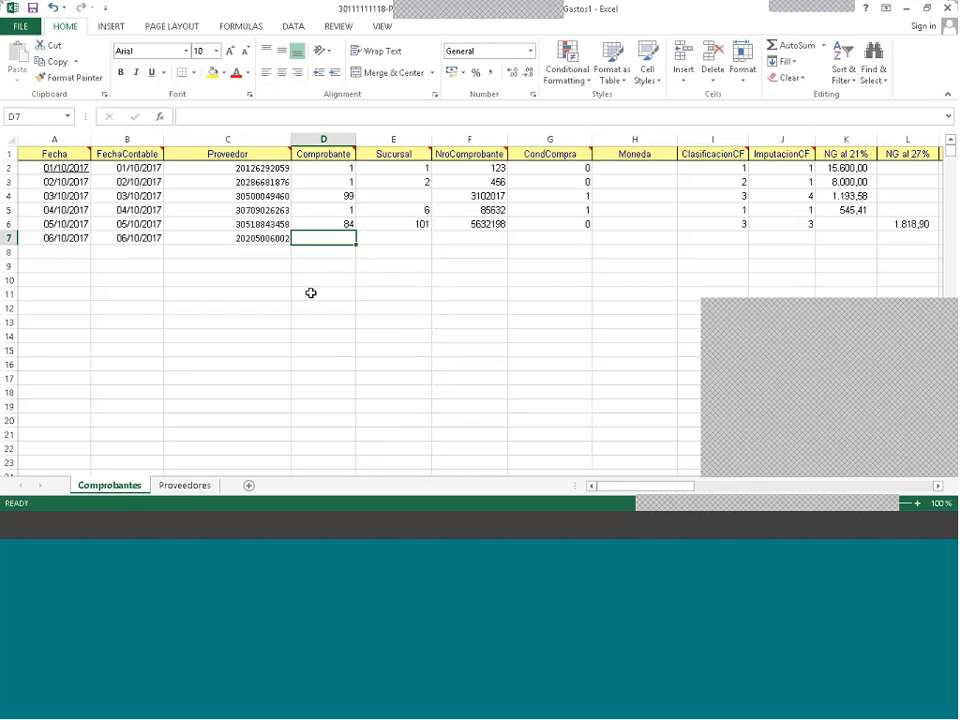
type("99")
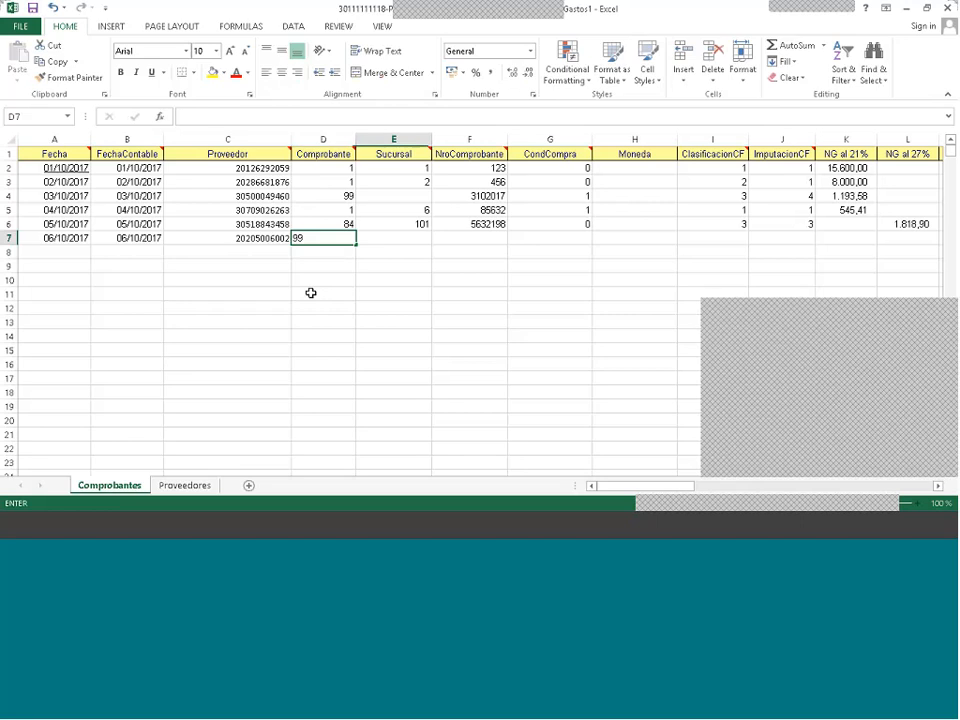
key("Tab")
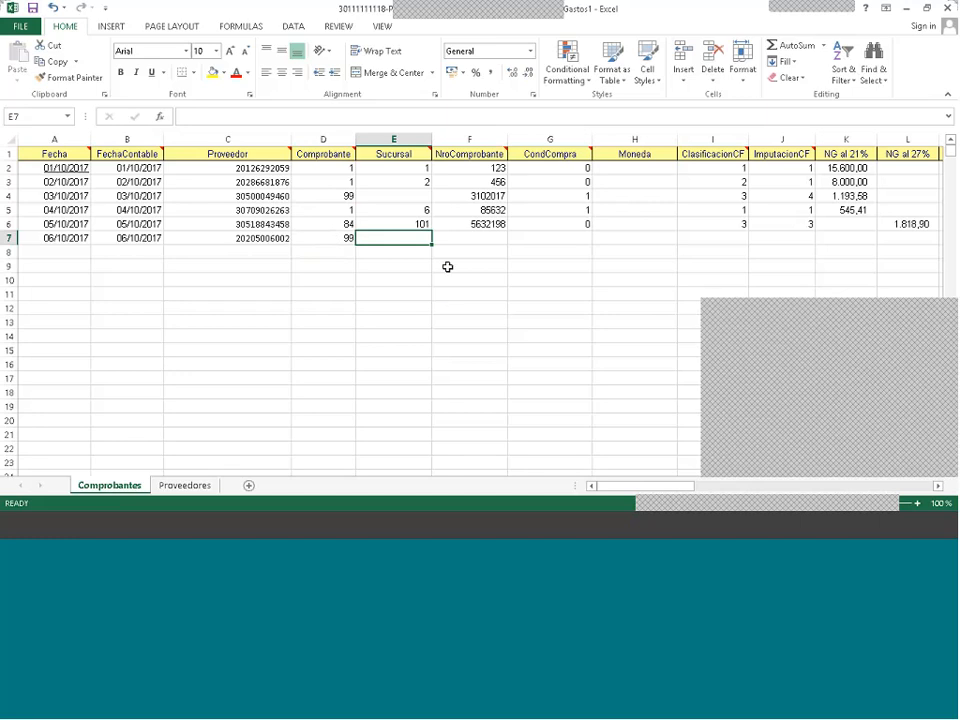
type("112")
key("Tab")
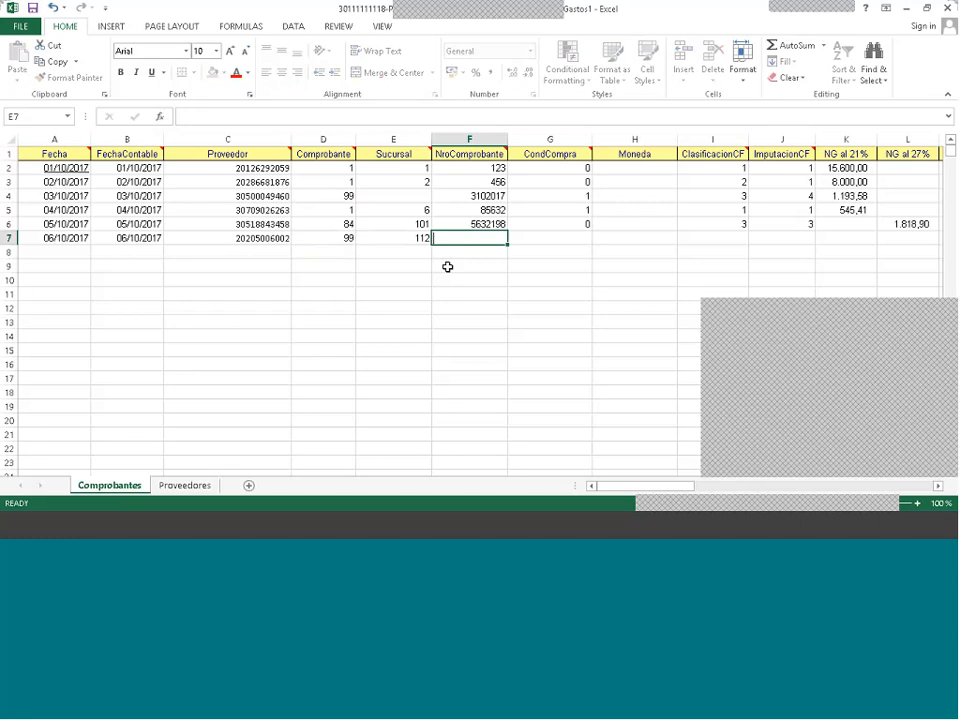
type("12345786")
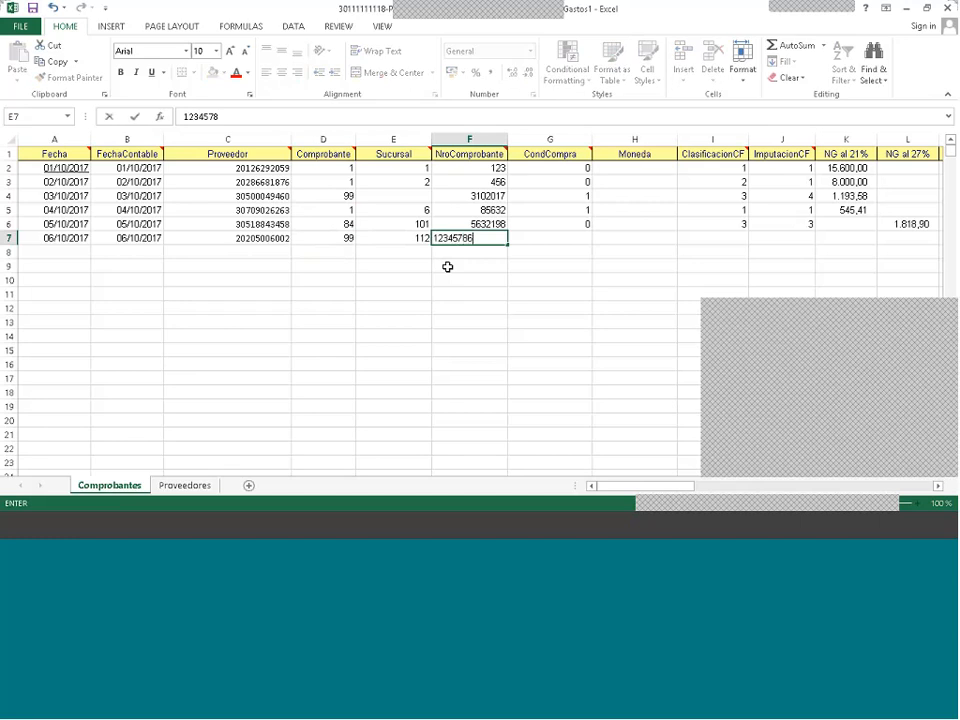
key("Tab")
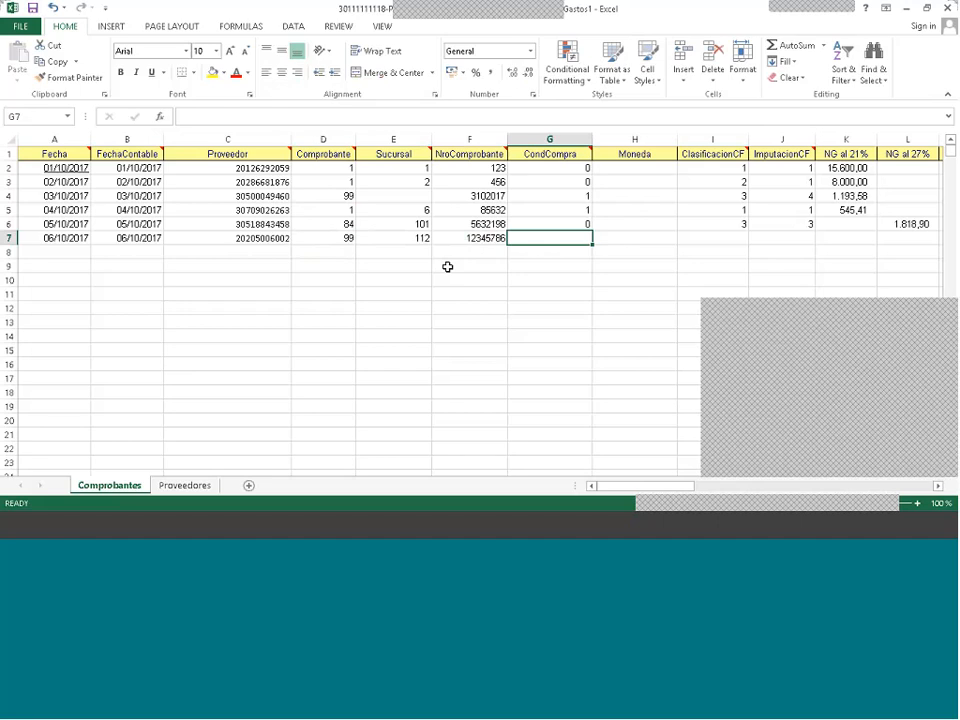
- Set CondCompra to 1, ClasificacionCF to 3 and ImputacionCF to 1 in row 7, leaving Moneda empty
type("1")
key("Tab")
key("Tab")
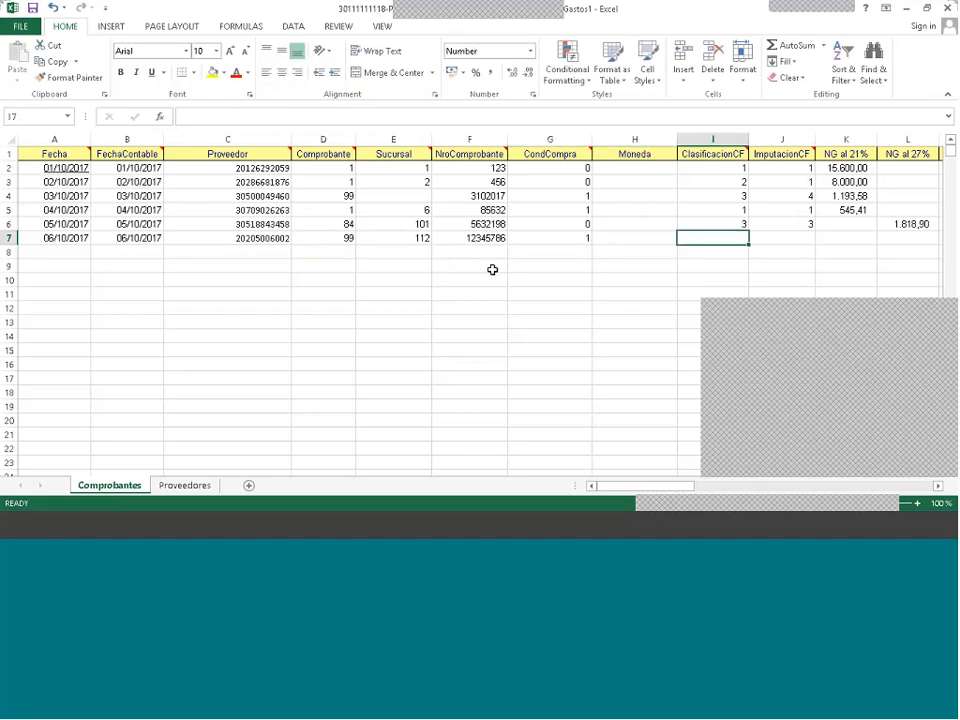
mouse_move(734, 152)
type("1")
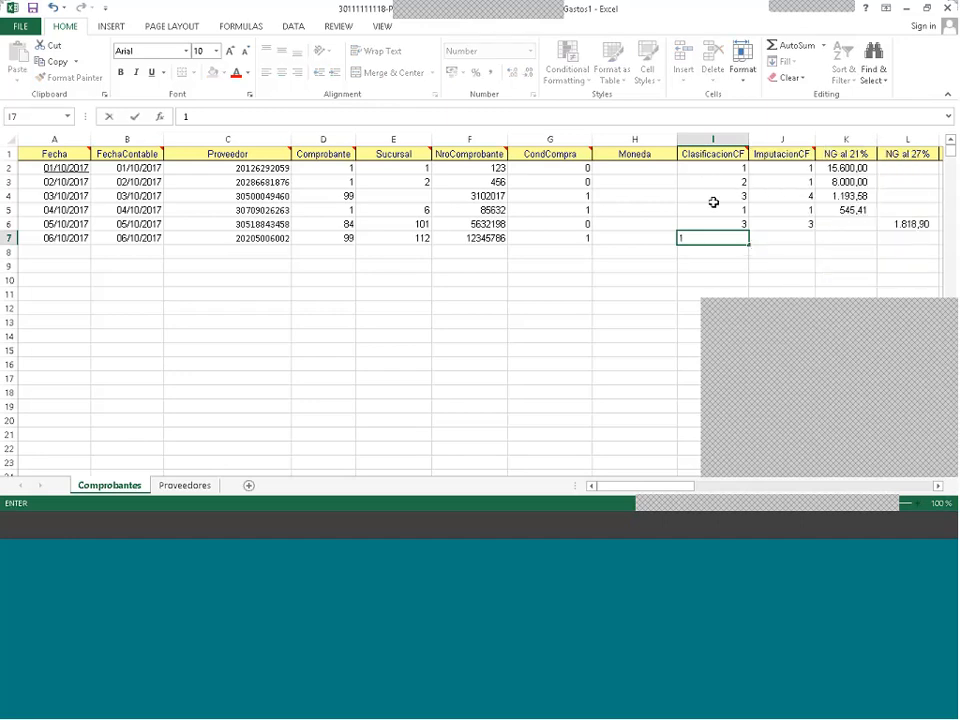
key("BackSpace")
type("3")
key("Tab")
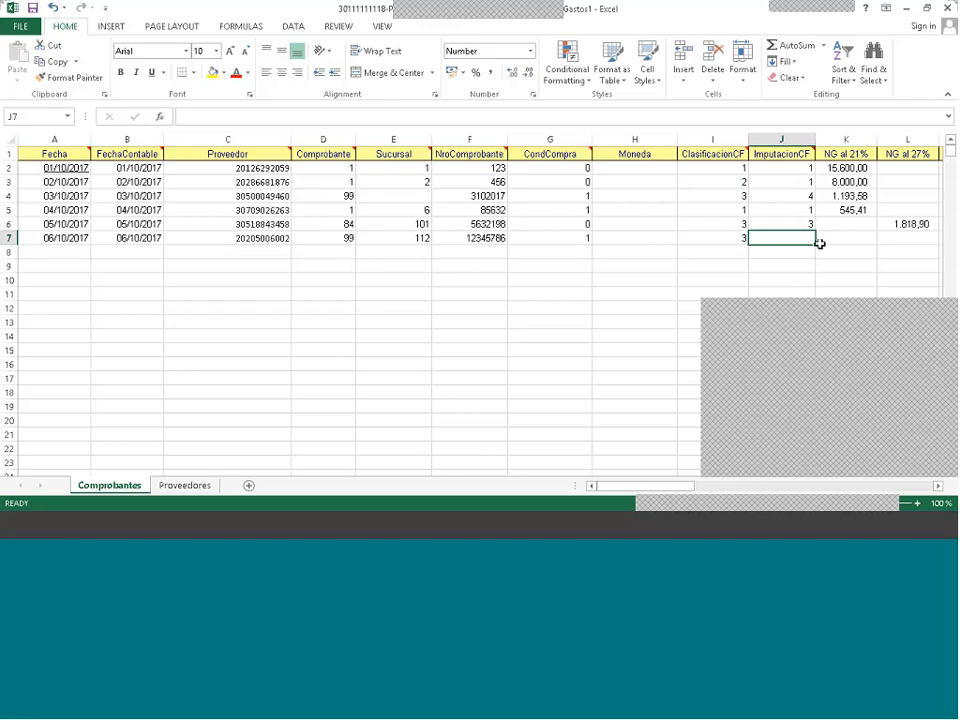
mouse_move(784, 156)
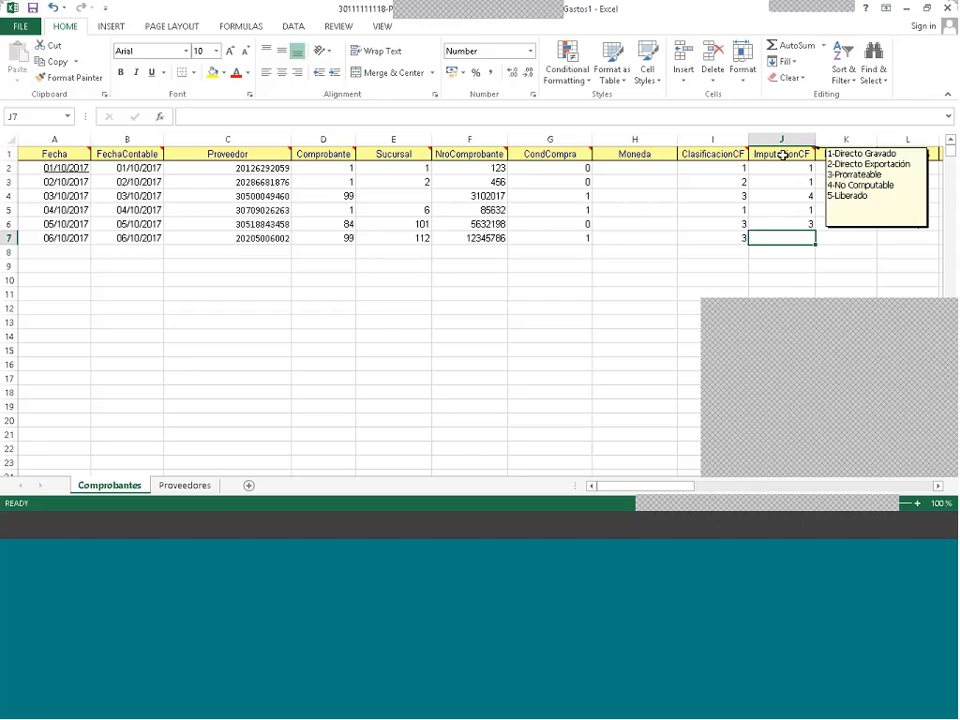
type("1")
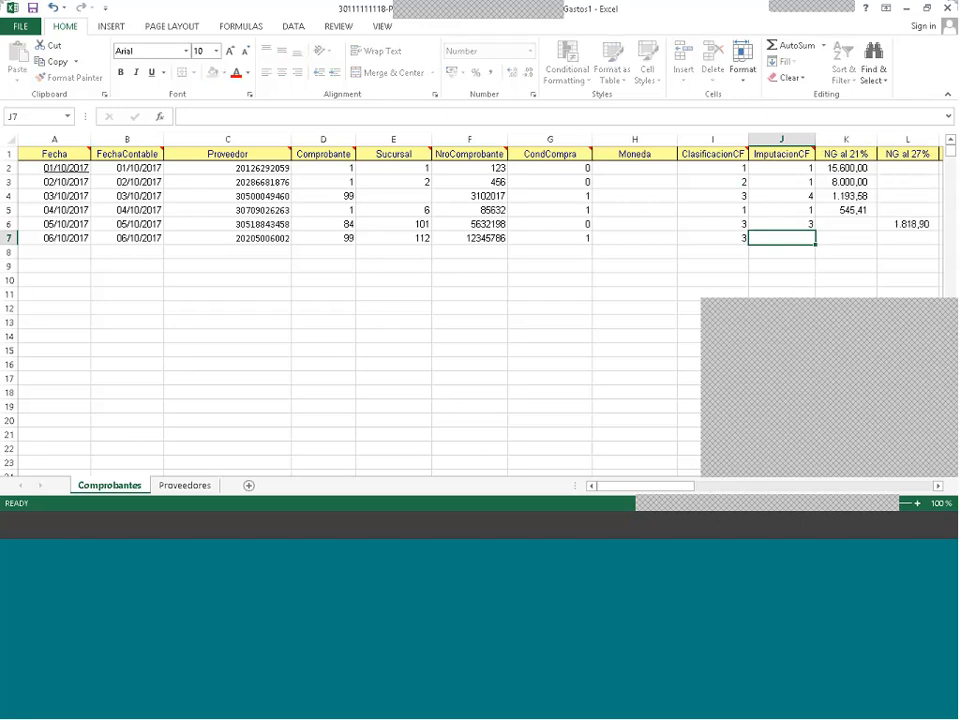
key("Tab")
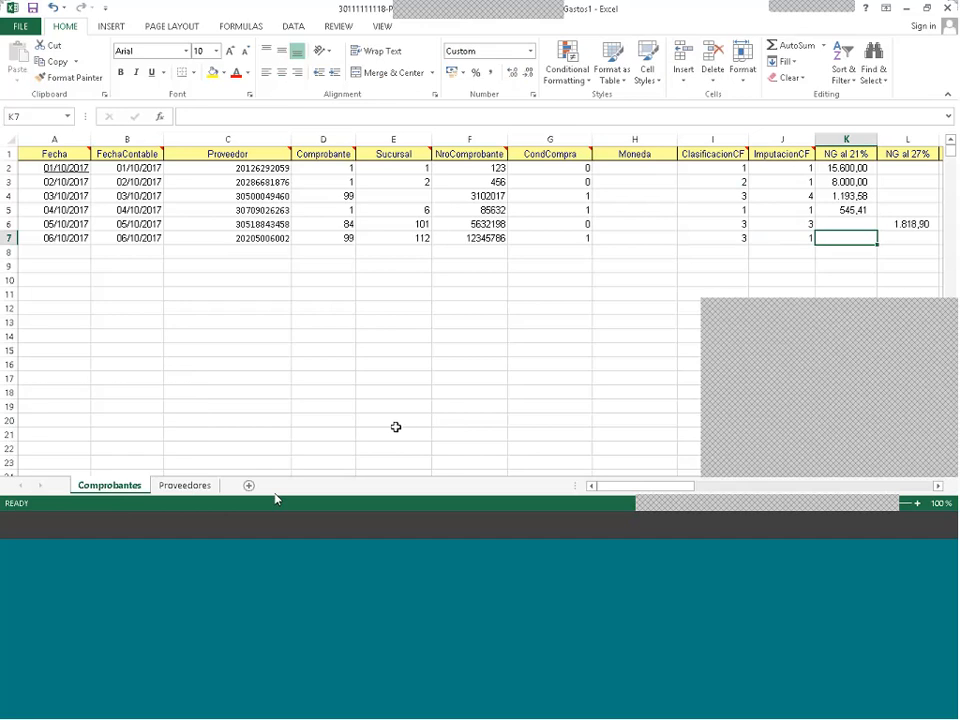
- Check the toll ticket's total in the Word document and try to calculate its net in row 7's NG al 21% cell with +60/1,21
left_click(193, 531)
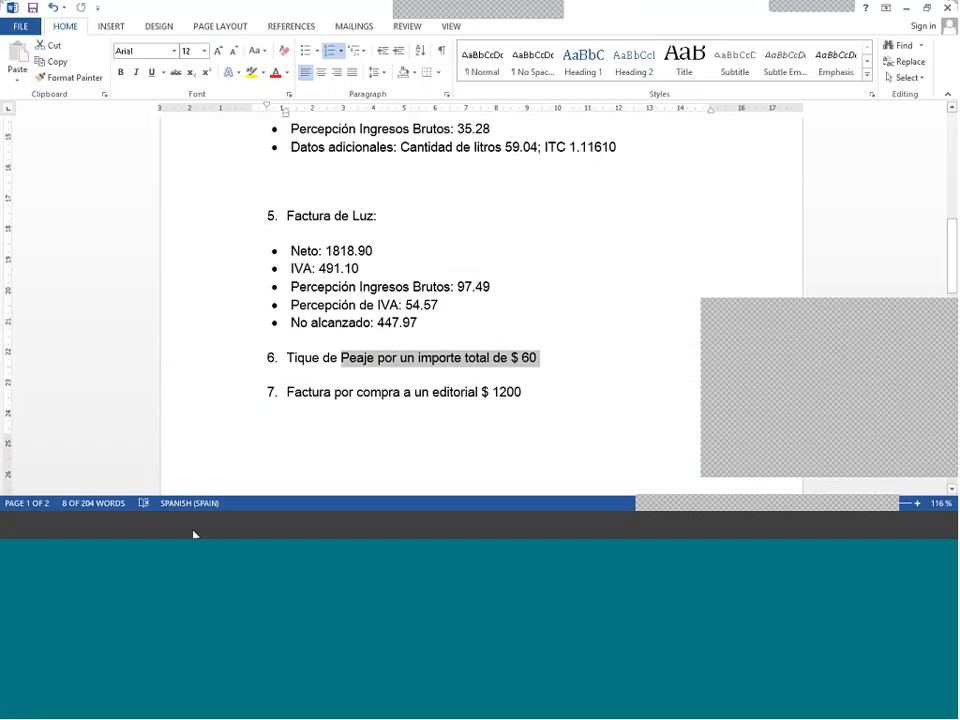
left_click(193, 533)
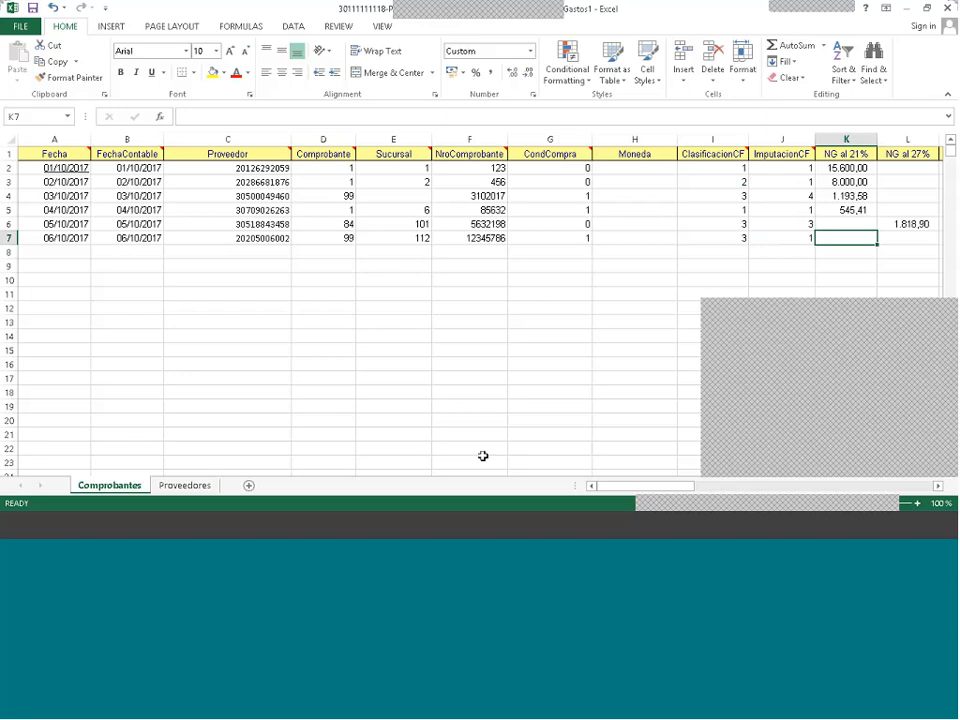
type("+")
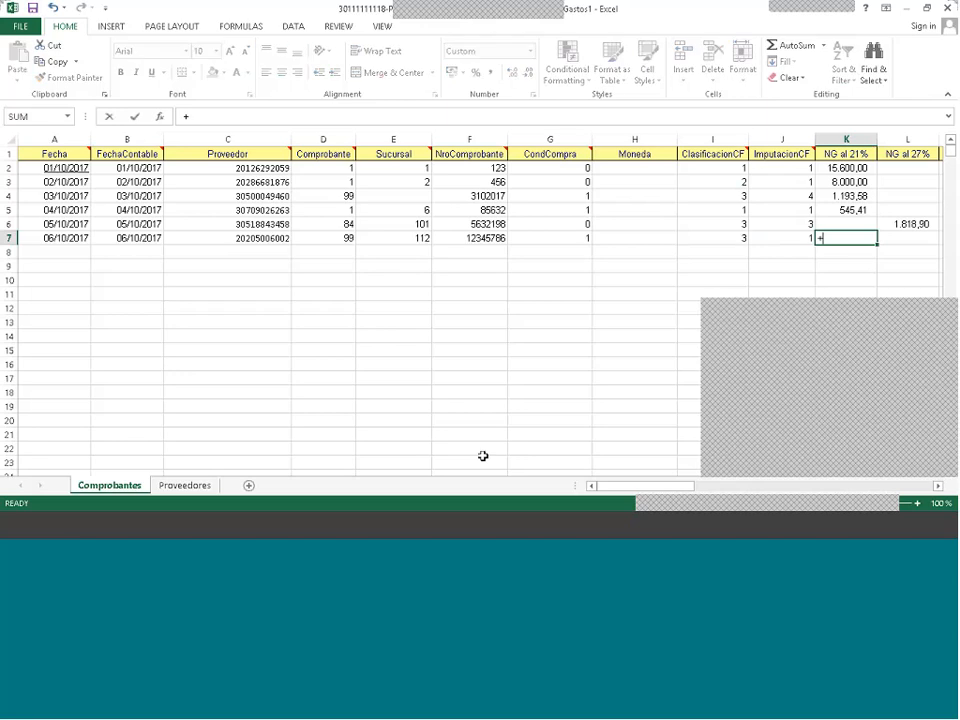
type("60/10")
type("21")
key("Return")
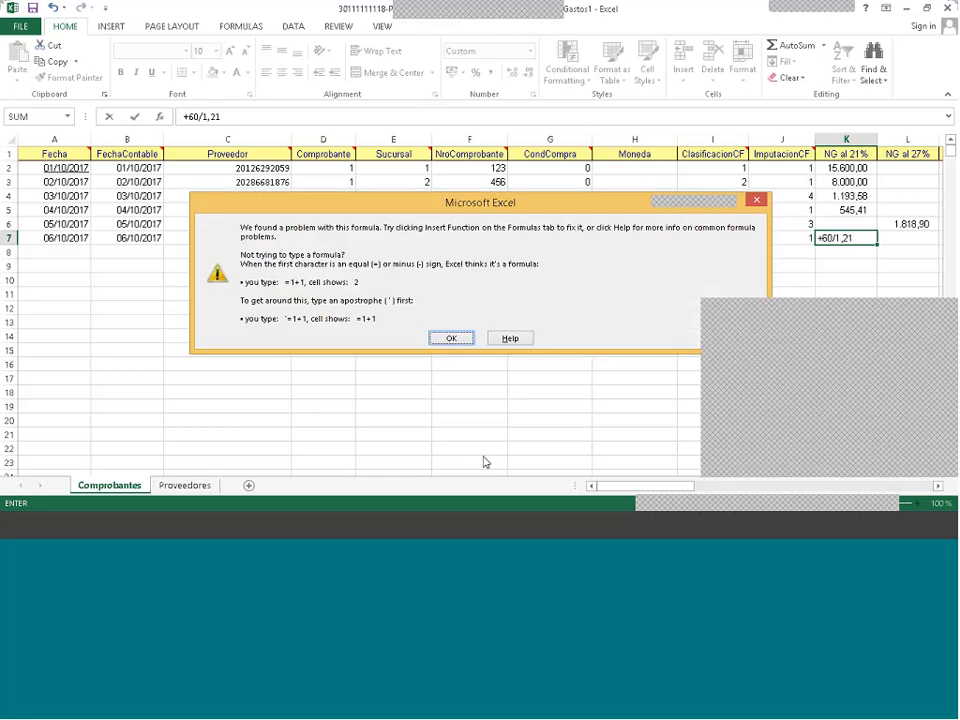
key("Return")
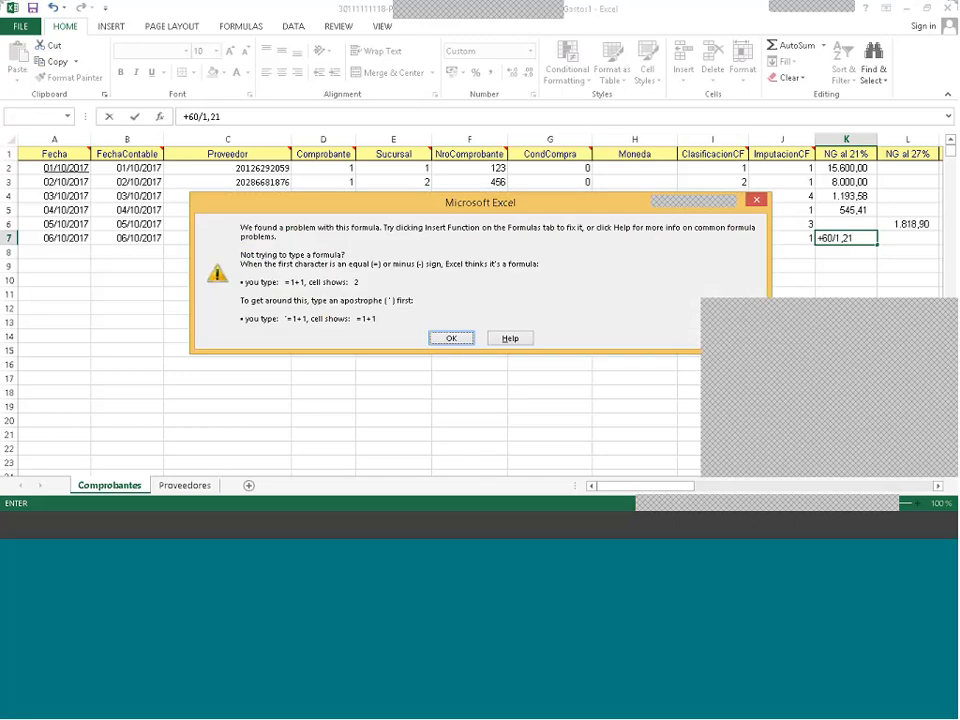
left_click(756, 204)
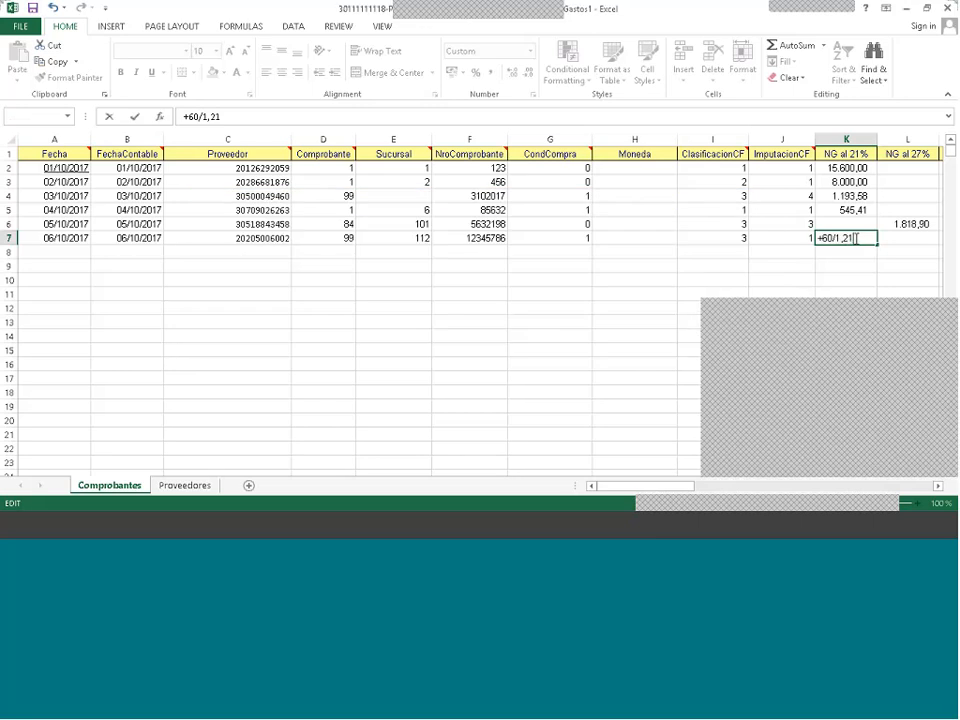
left_click_drag(856, 238, 810, 240)
key("BackSpace")
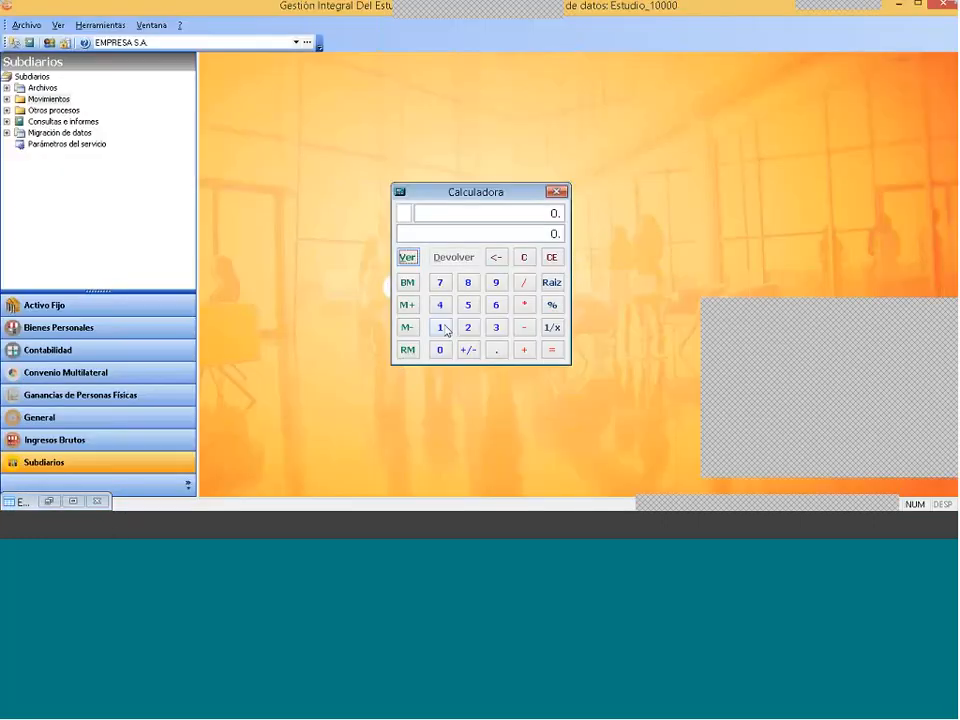
- Divide 60 by 1.21 in the calculator of the Gestión Integral program to get the toll ticket's net amount
left_click(439, 349)
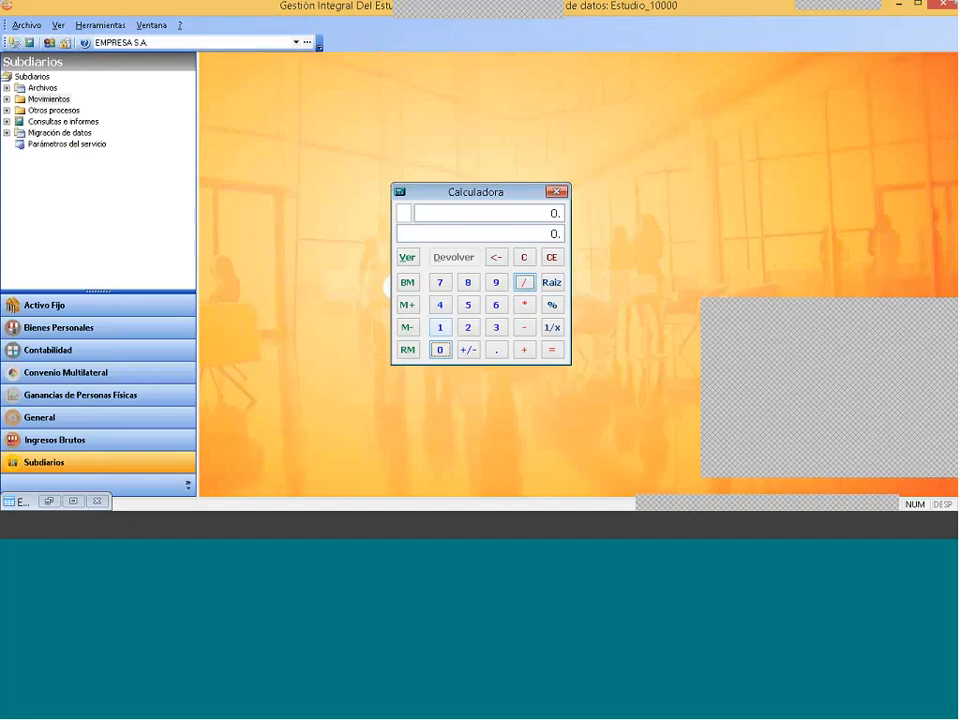
left_click(524, 283)
left_click(441, 327)
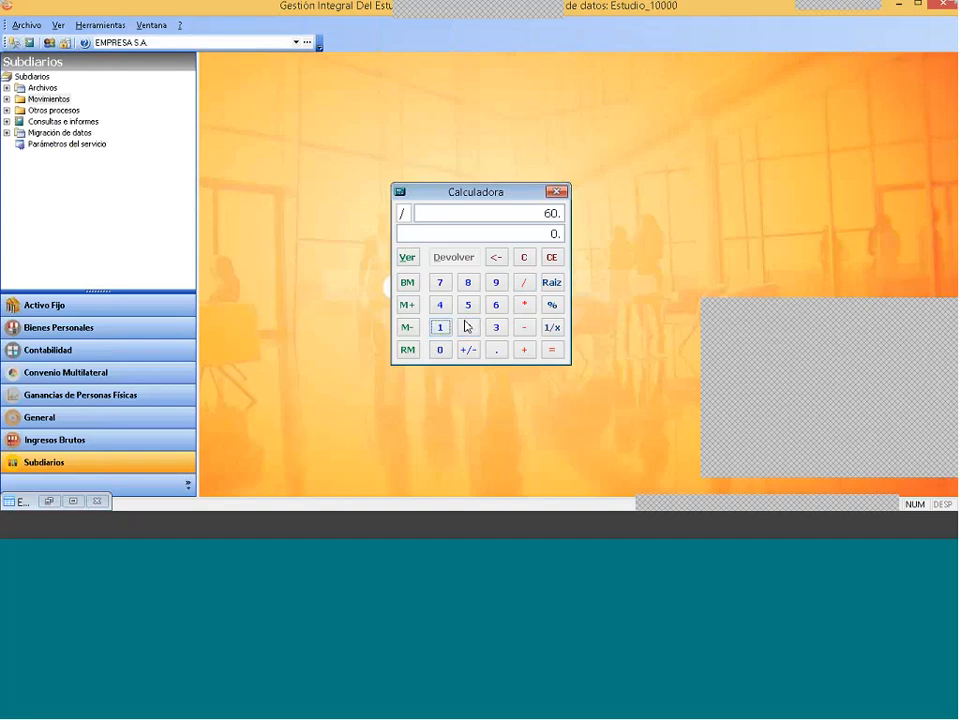
left_click(552, 350)
left_click(552, 350)
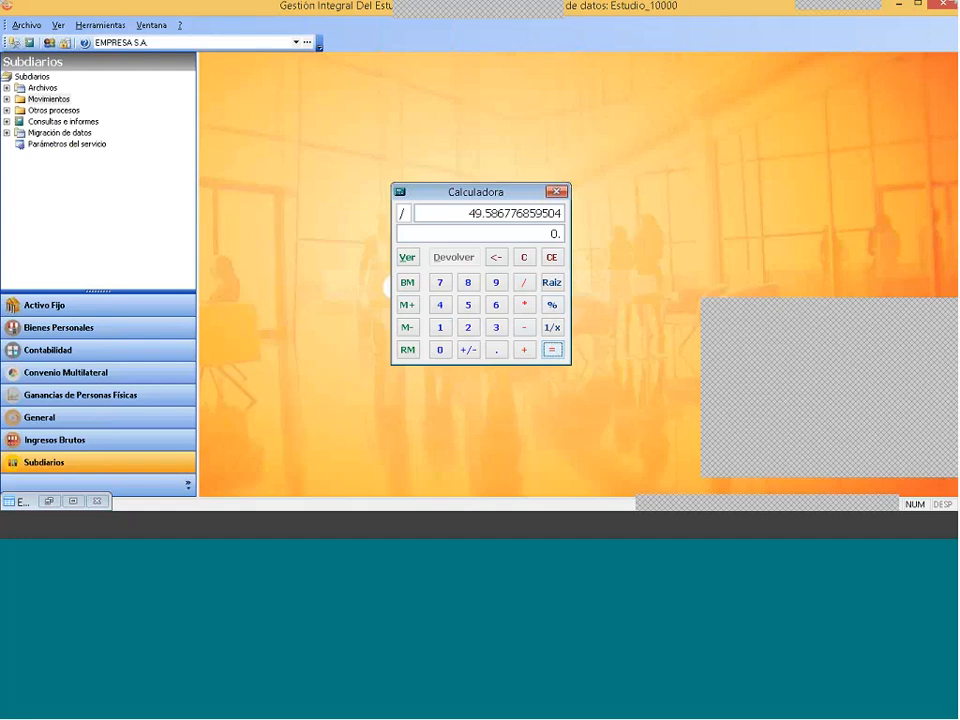
- Switch back to the Excel template and enter 49,57 as NG al 21% in row 7
left_click(231, 528)
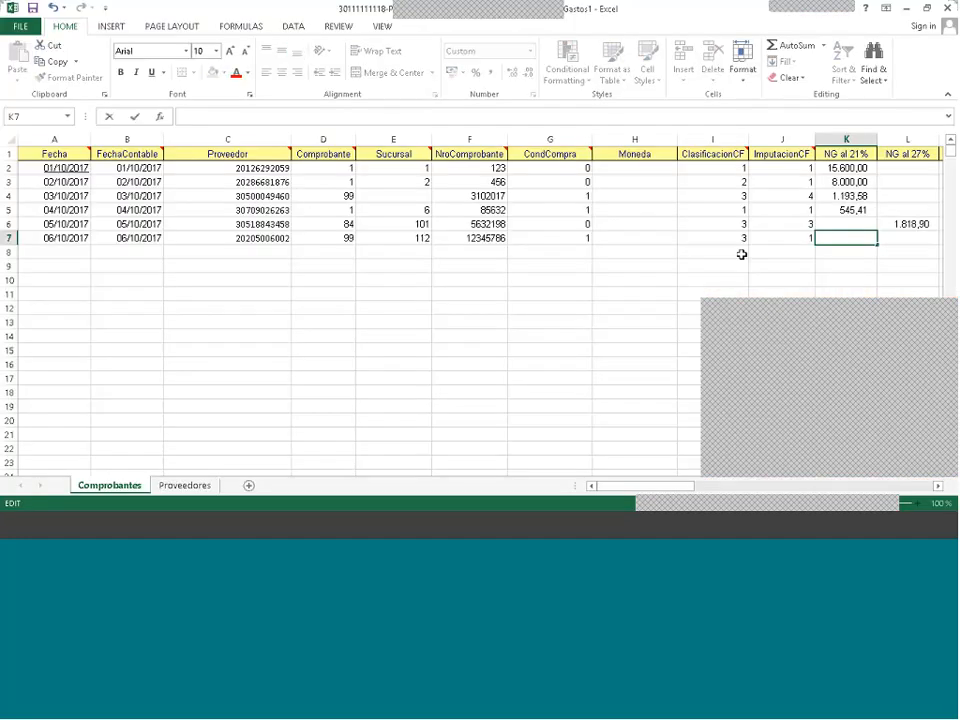
type("49,57")
key("Return")
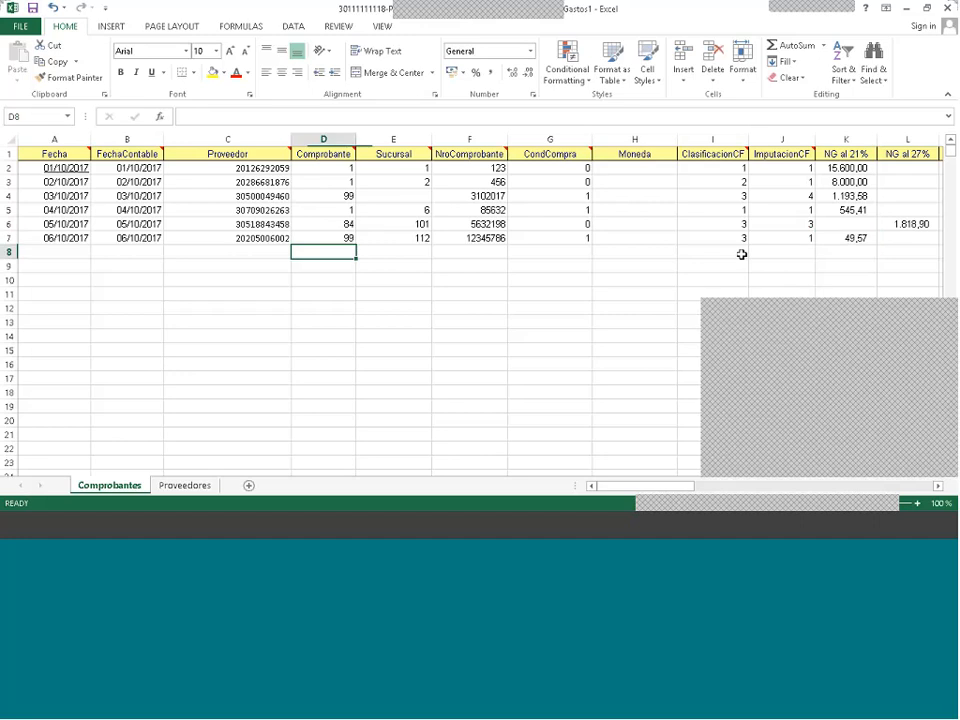
- Review the remaining tax and perception columns of row 7 up to TotalComprobante
key("Right")
key("Up")
key("Right")
key("Right")
key("Right")
key("Right")
key("Right")
key("Right")
key("Right")
key("Right")
key("Right")
key("Right")
key("Right")
key("Right")
key("Right")
key("Right")
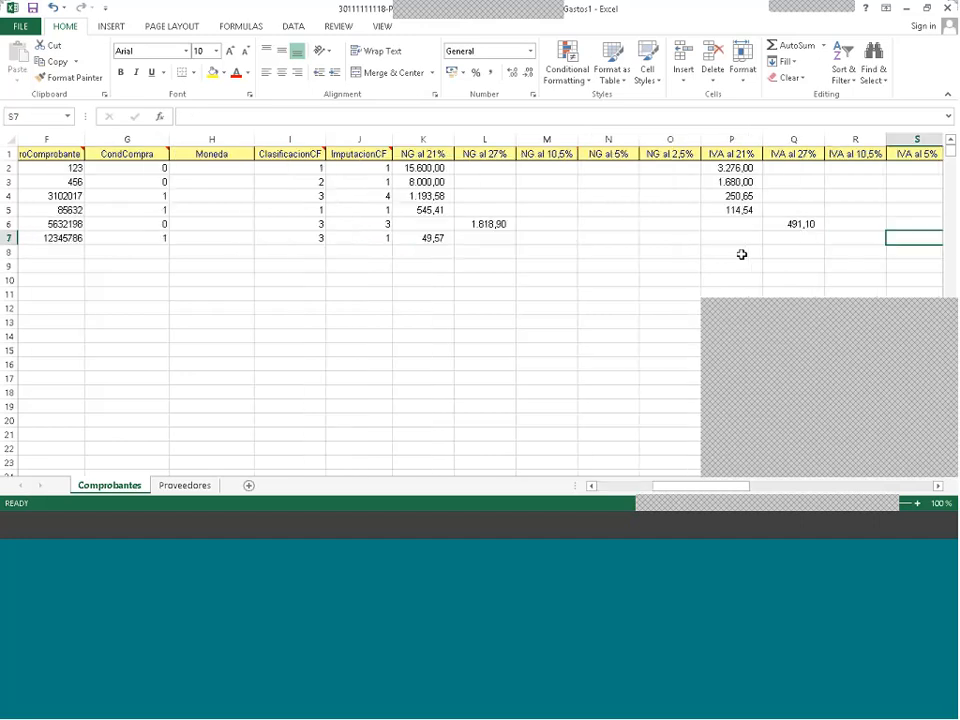
key("Right")
key("Right")
key("Right")
key("Right")
key("Right")
key("Right")
key("Right")
key("Right")
key("Right")
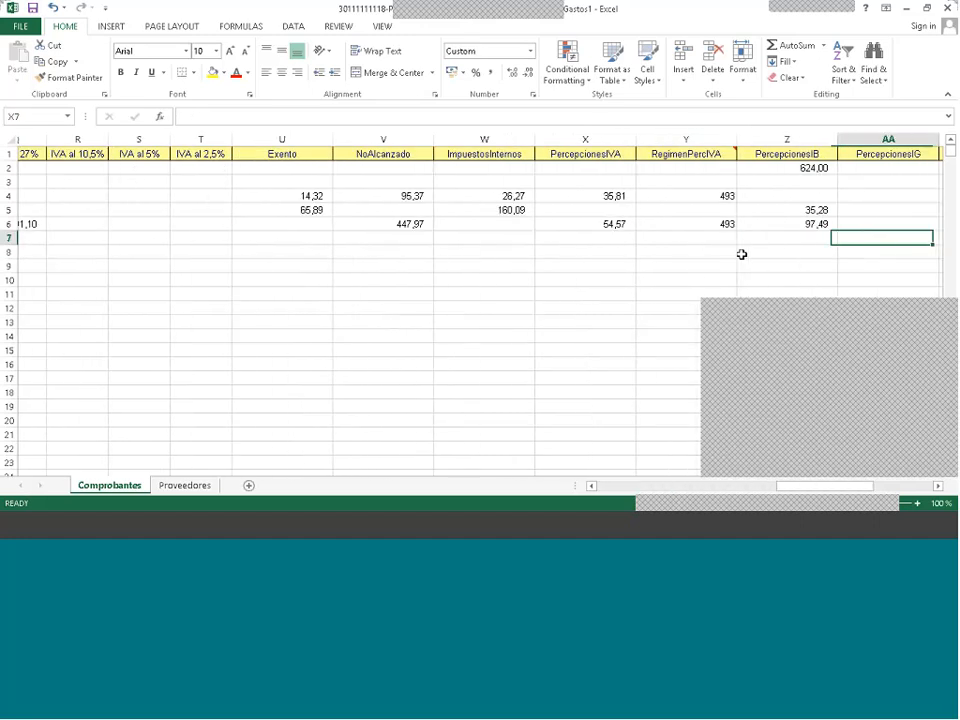
key("Right")
key("Right")
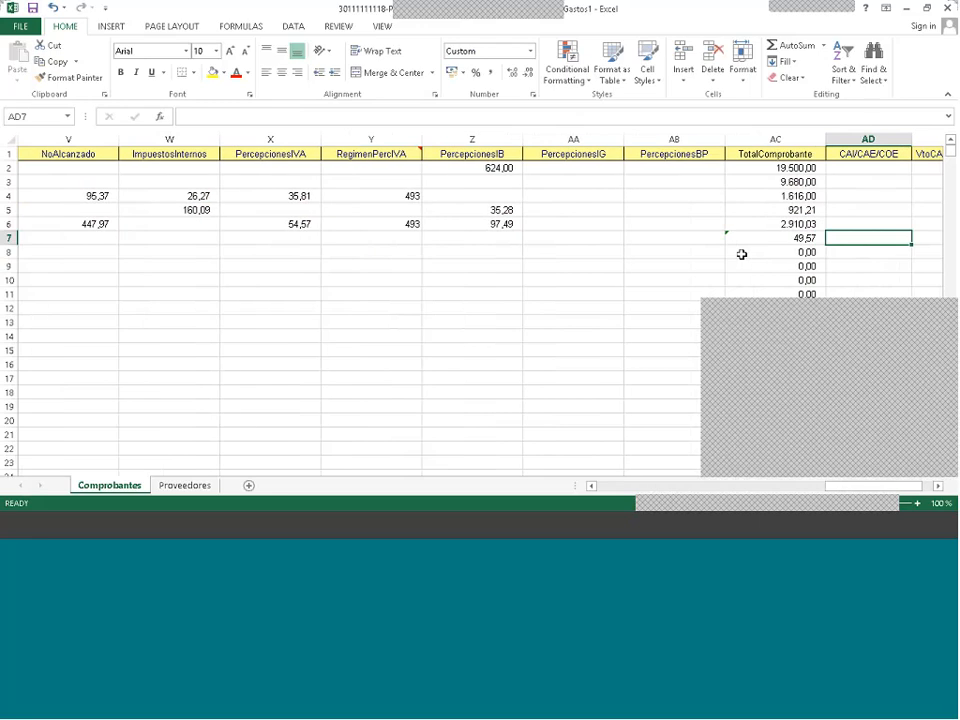
key("Left")
key("Left")
key("Left")
key("Left")
key("Left")
key("Left")
key("Left")
key("Left")
key("Left")
key("Left")
key("Left")
key("Left")
key("Left")
key("Left")
key("Left")
key("Left")
key("Left")
key("Left")
key("Left")
key("Left")
key("Left")
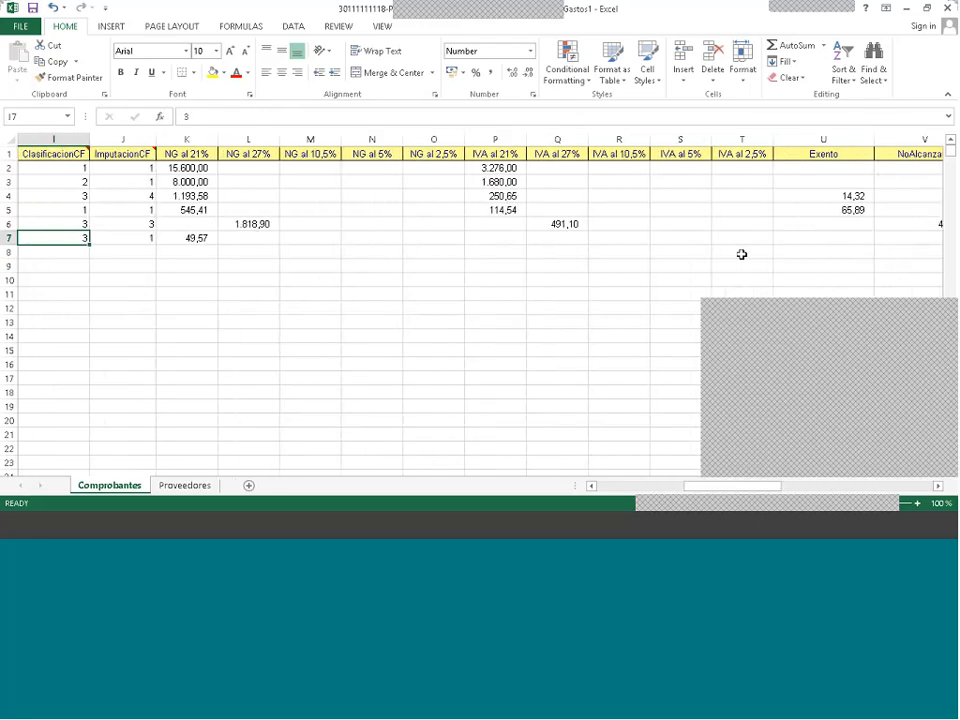
- Enter the formula +60-K7 as IVA al 21% in row 7 to calculate the toll ticket's VAT
key("Right")
key("Right")
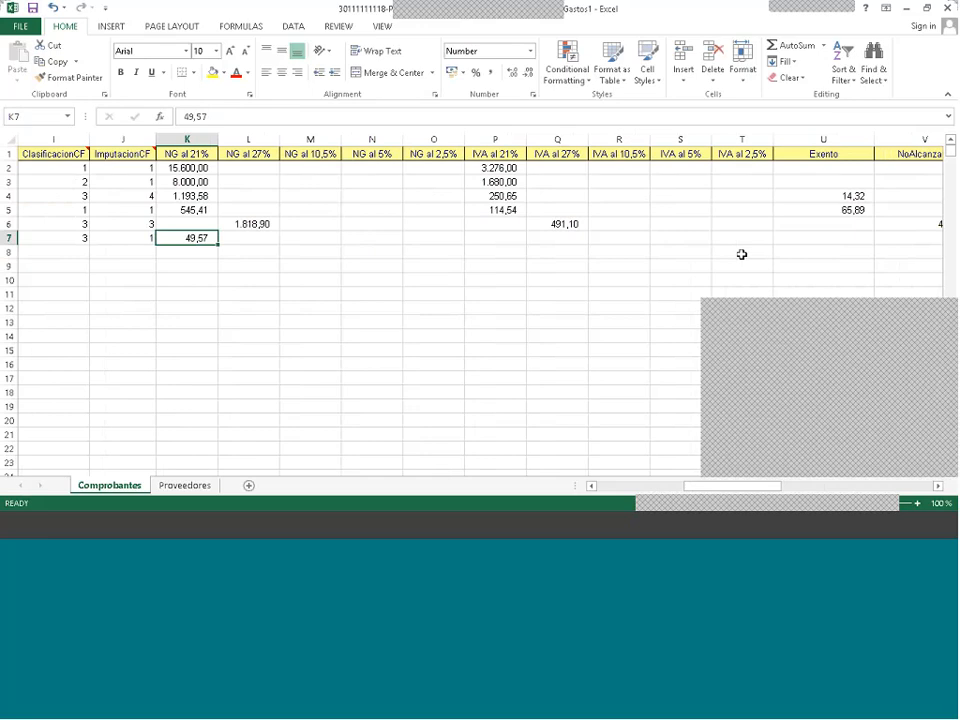
key("Right")
key("Right")
key("Right")
key("Right")
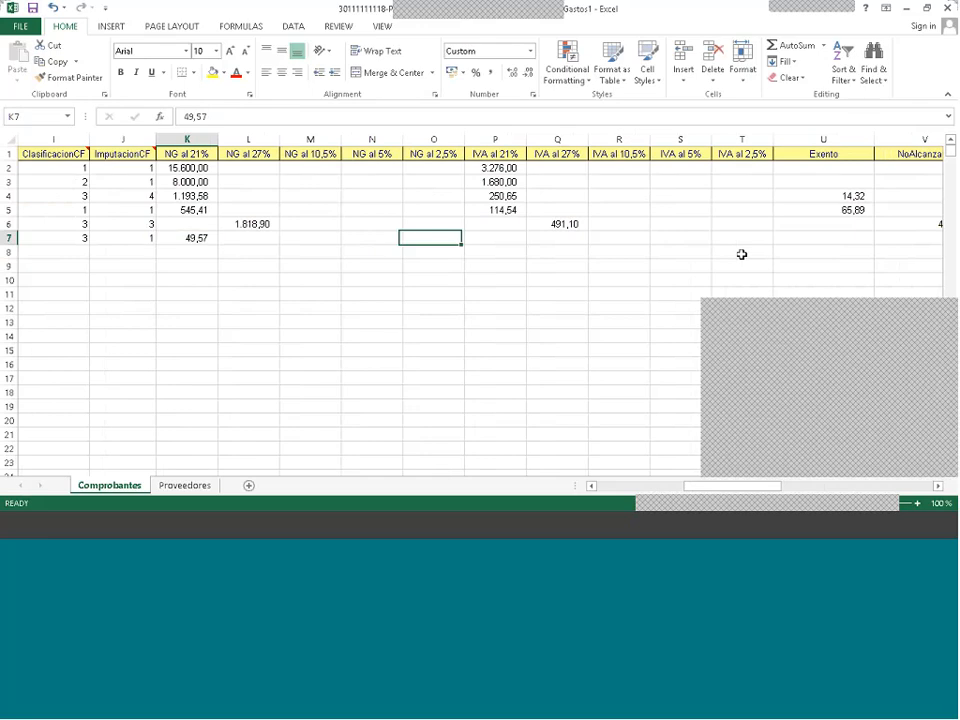
key("Right")
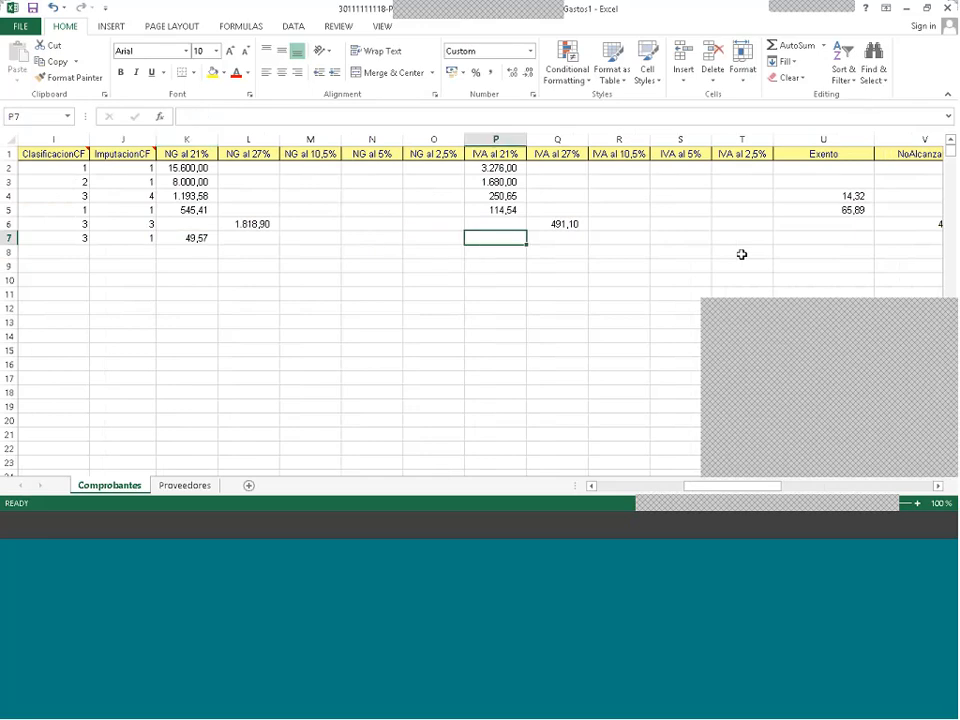
key("F2")
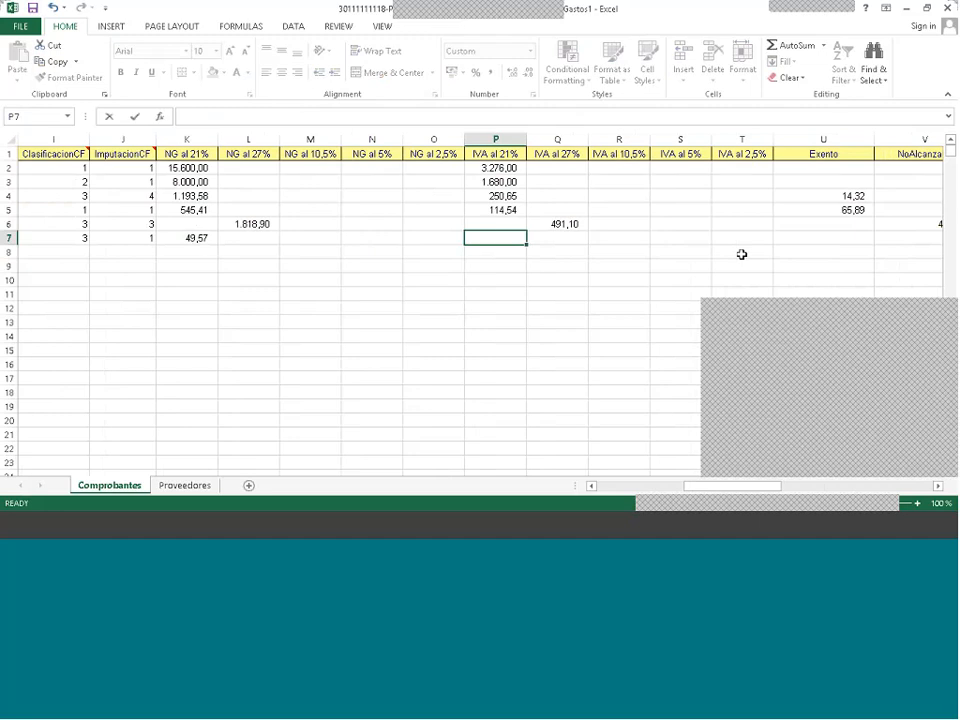
type("+60-")
key("Left")
key("Left")
key("Left")
key("Left")
key("Left")
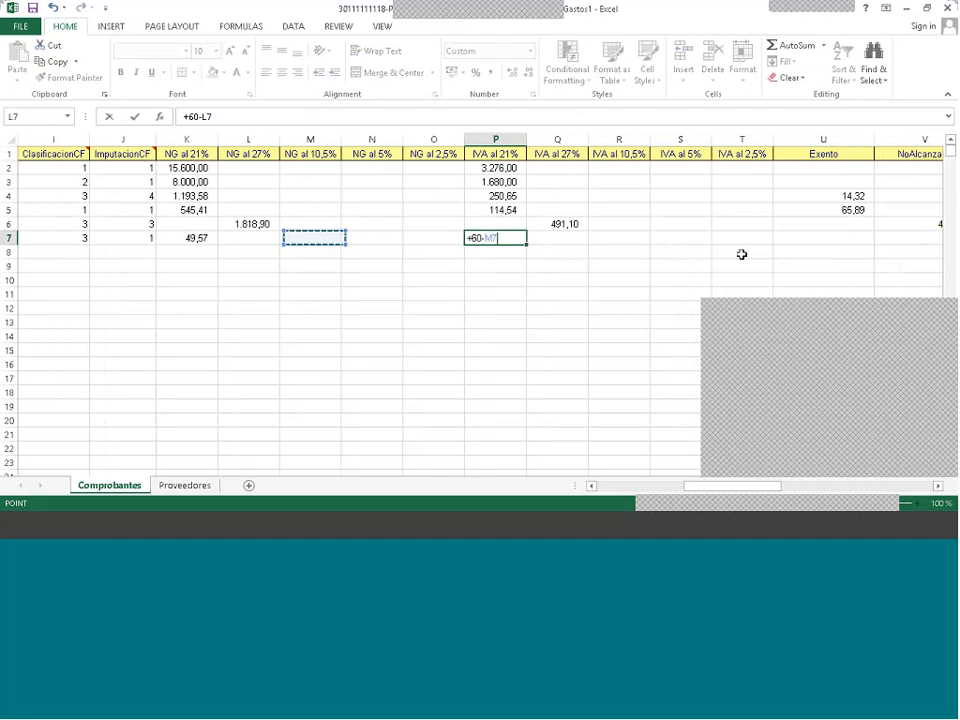
key("Return")
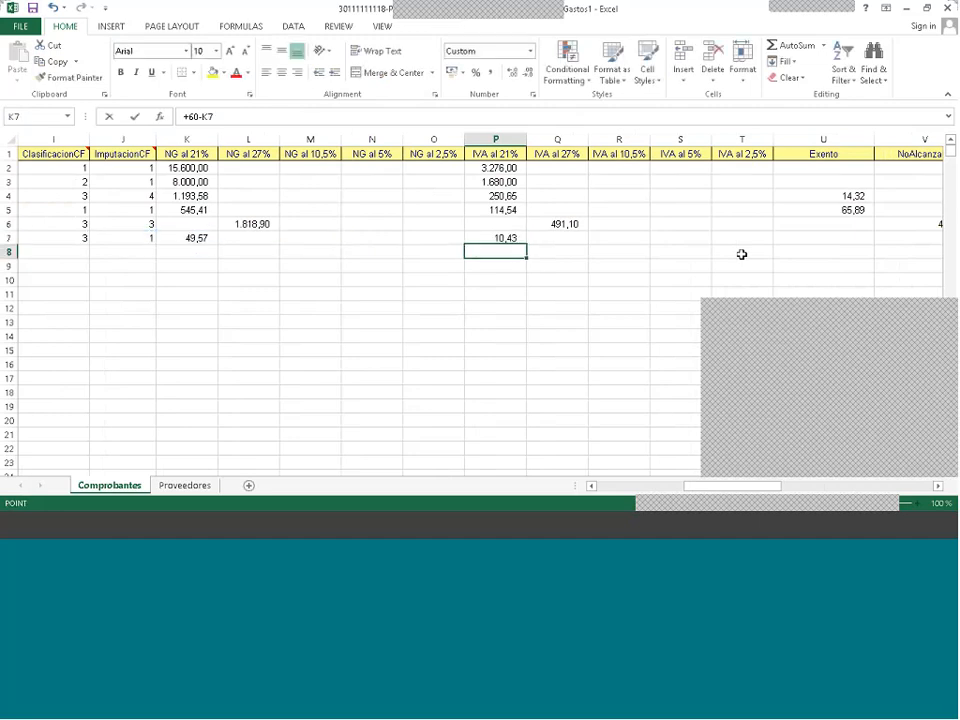
key("Up")
key("Right")
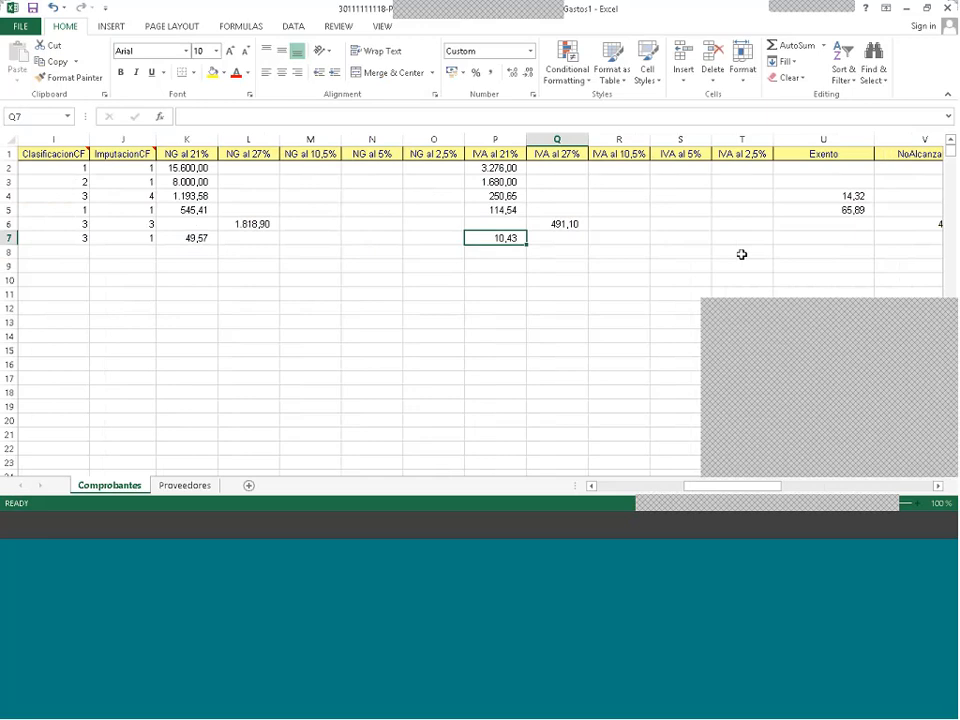
- Review row 7 across the IVA, perception and TotalComprobante columns, and return to its Fecha cell
key("Right")
key("Right")
key("Right")
key("Right")
key("Right")
key("Right")
key("Right")
key("Right")
key("Right")
key("Right")
key("Right")
key("Right")
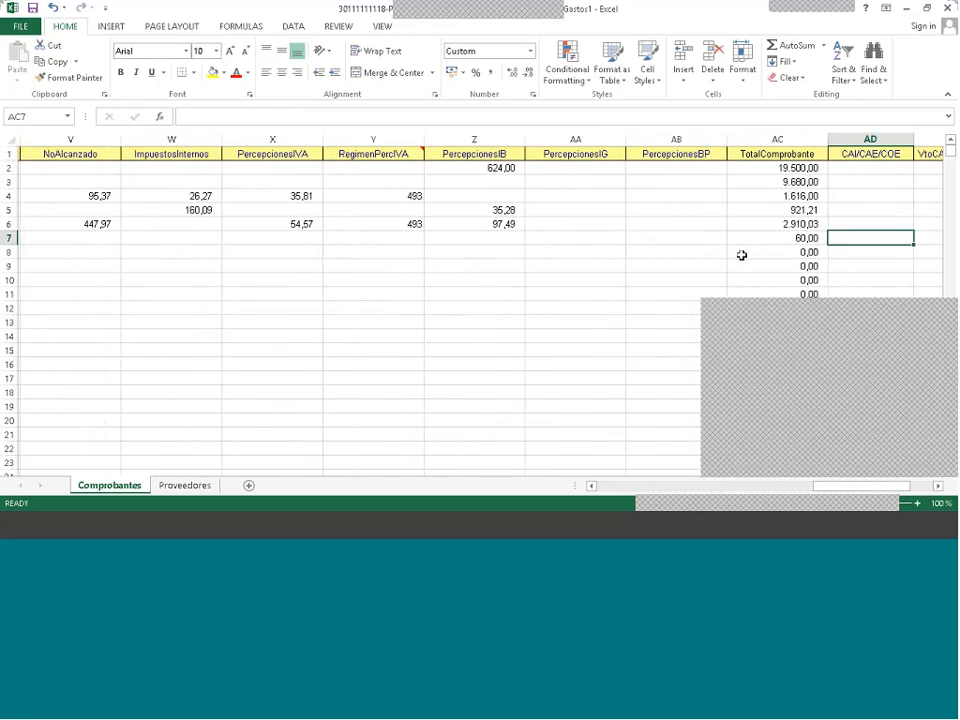
key("Left")
key("Left")
key("Left")
key("Left")
key("Left")
key("Left")
key("Left")
key("Left")
key("Left")
key("Left")
key("Left")
key("Left")
key("Left")
key("Left")
key("Left")
key("Left")
key("Left")
key("Left")
key("Left")
key("Left")
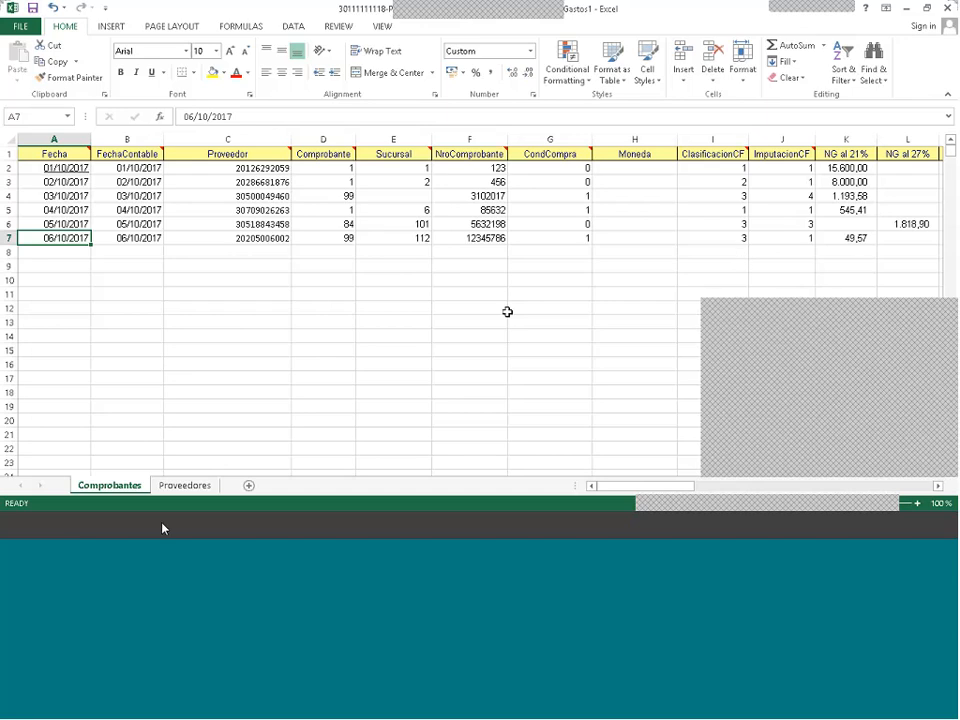
- Close the calculator in the Gestión Integral program and switch to the Word exercise document to read item 7
left_click(112, 530)
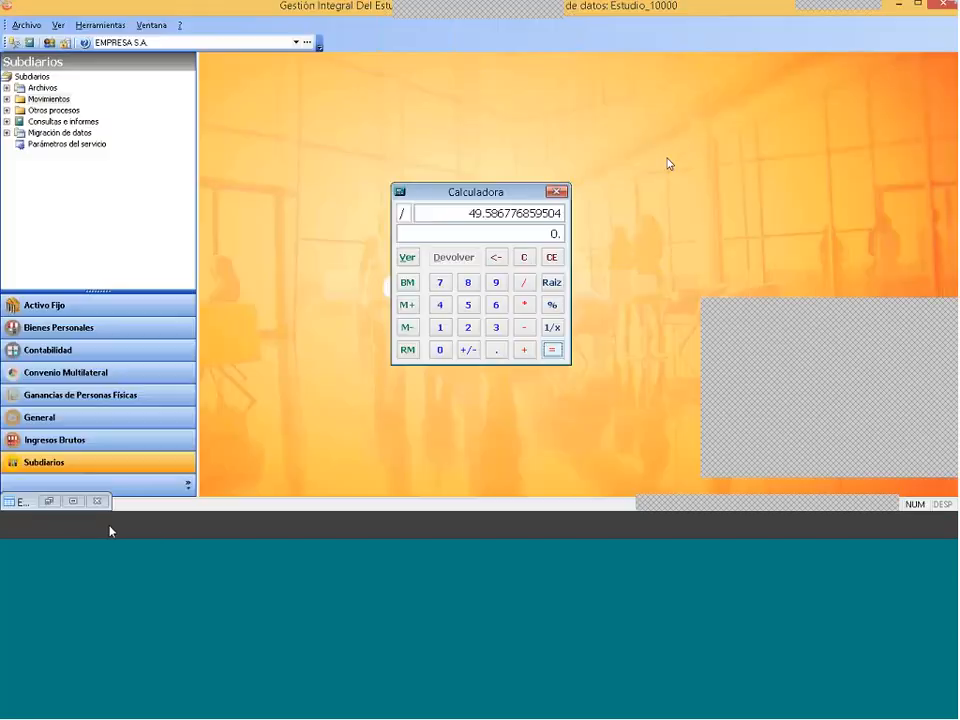
left_click(557, 191)
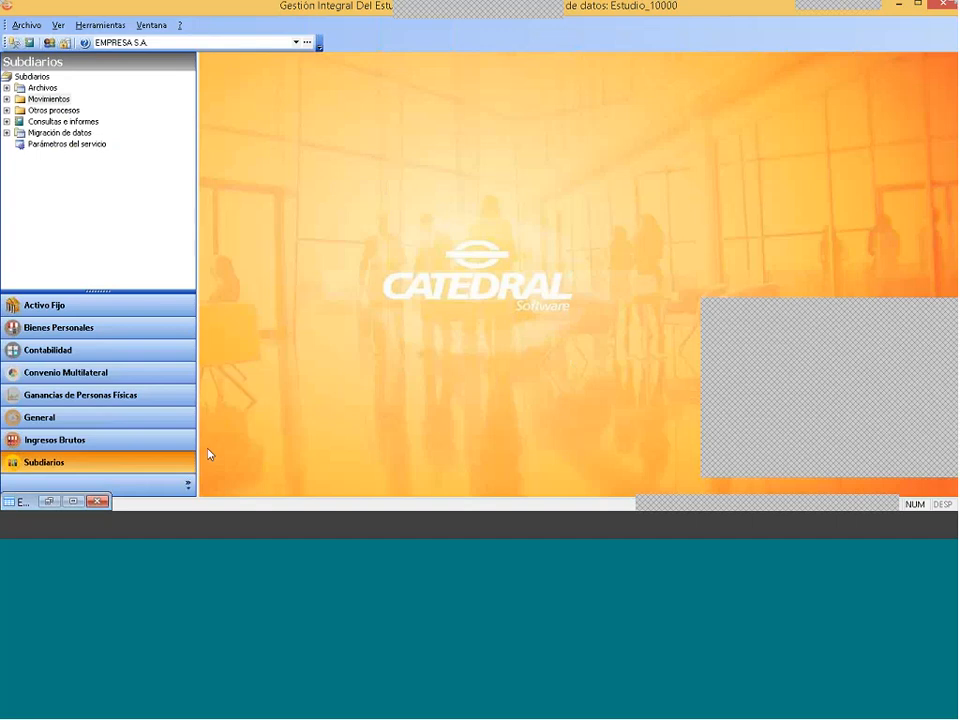
left_click(179, 528)
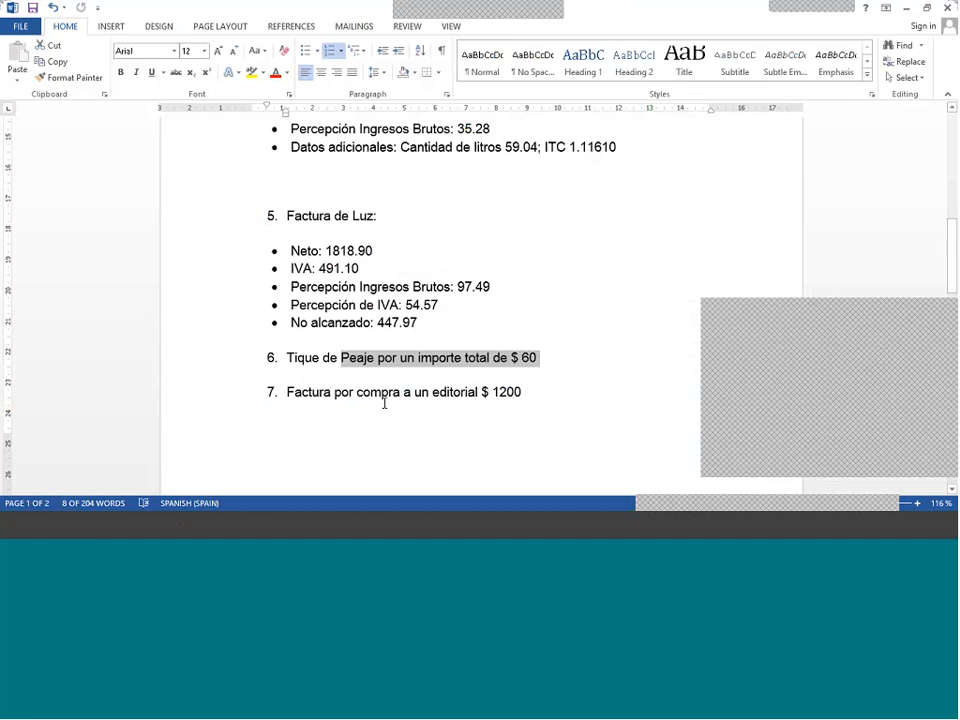
- Switch back to the Excel template and enter 7-10 as Fecha and 6-10 as FechaContable in row 8
left_click(236, 535)
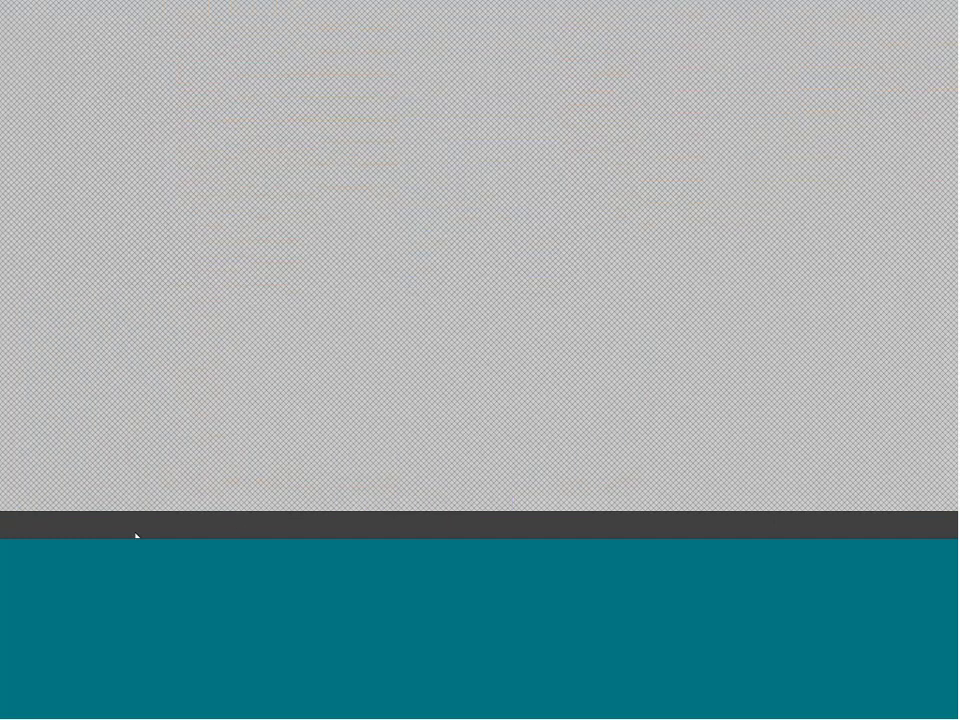
left_click(244, 537)
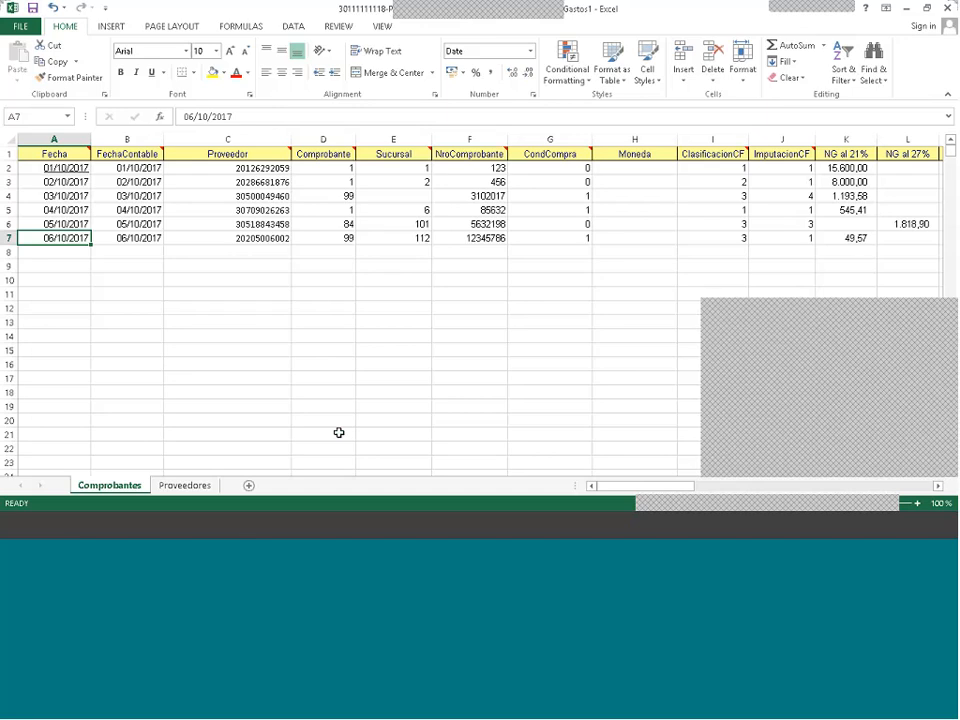
key("Down")
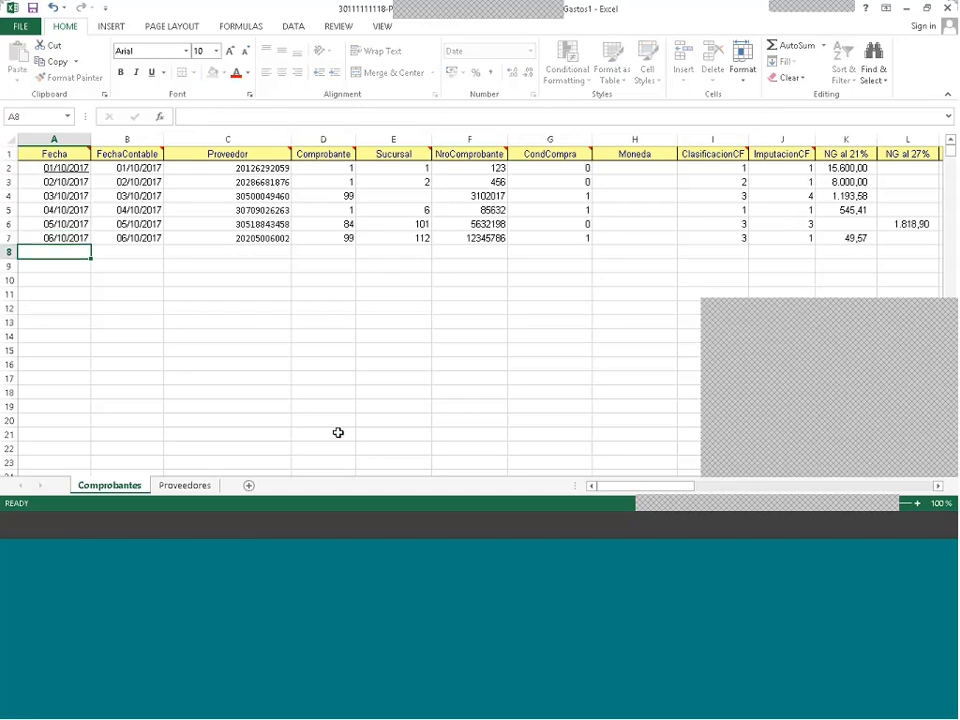
type("7-10")
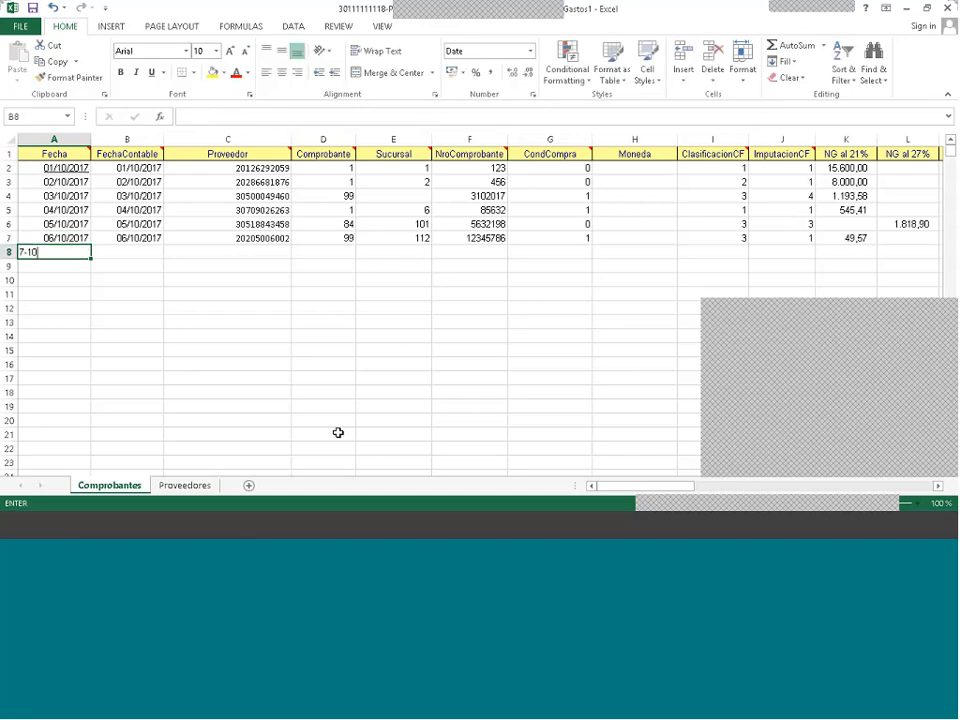
key("Tab")
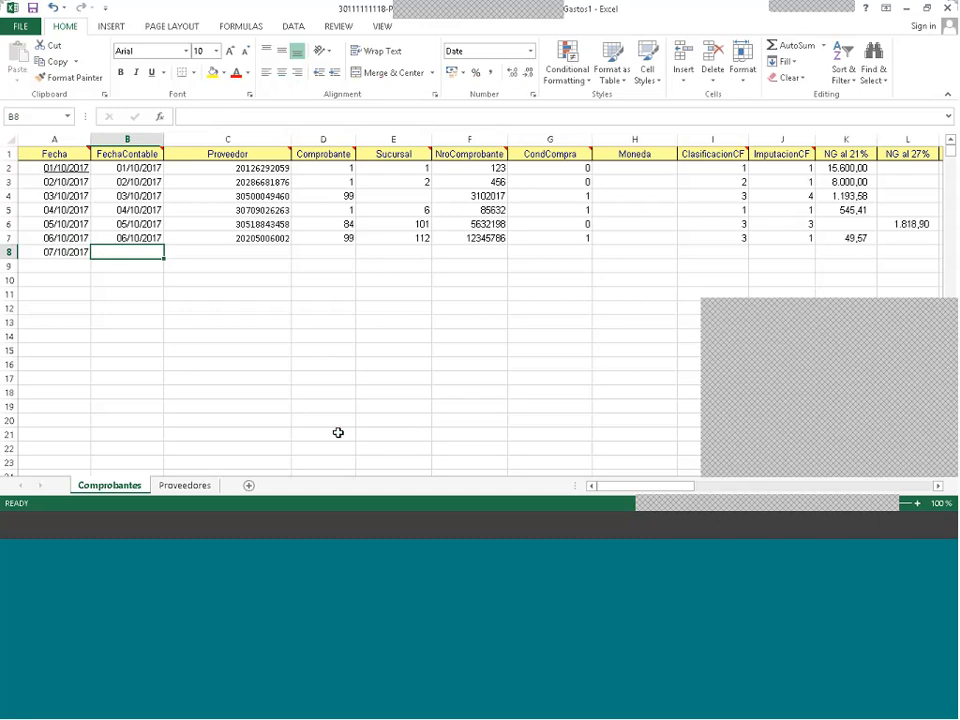
type("6-10")
key("Tab")
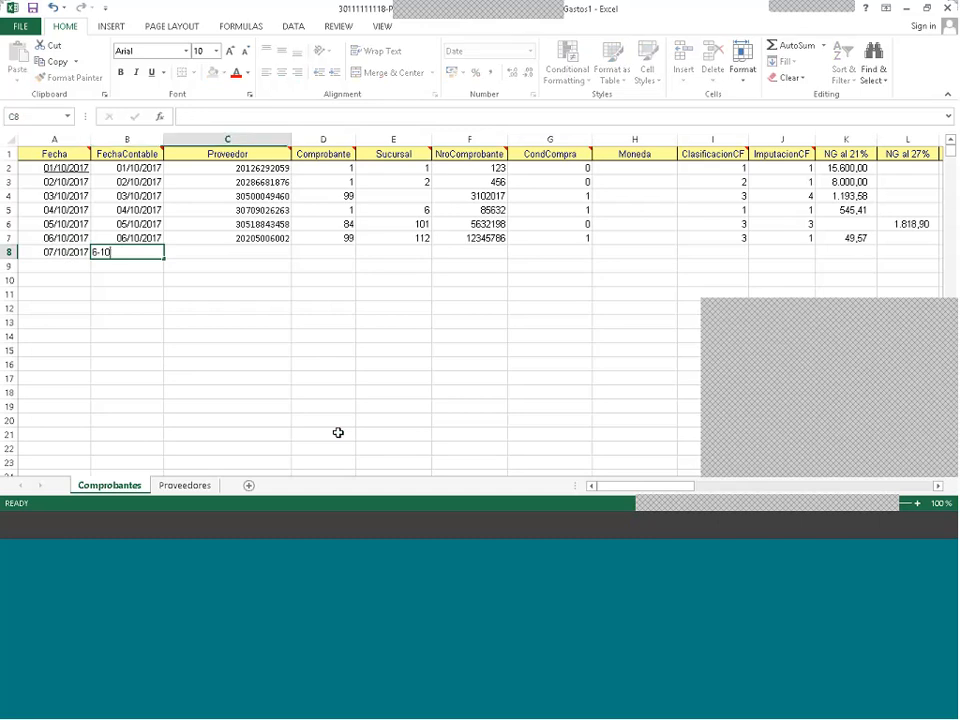
- Copy the Editorial supplier's document number from the Proveedores sheet into the Proveedor cell of row 8 in Comprobantes
left_click(186, 485)
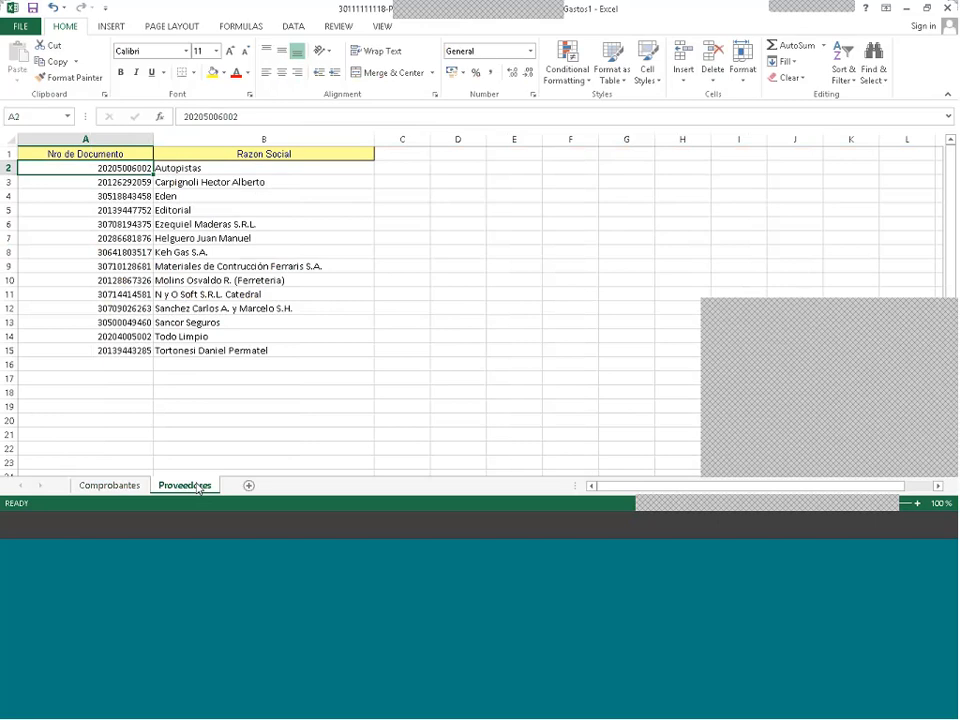
left_click(122, 212)
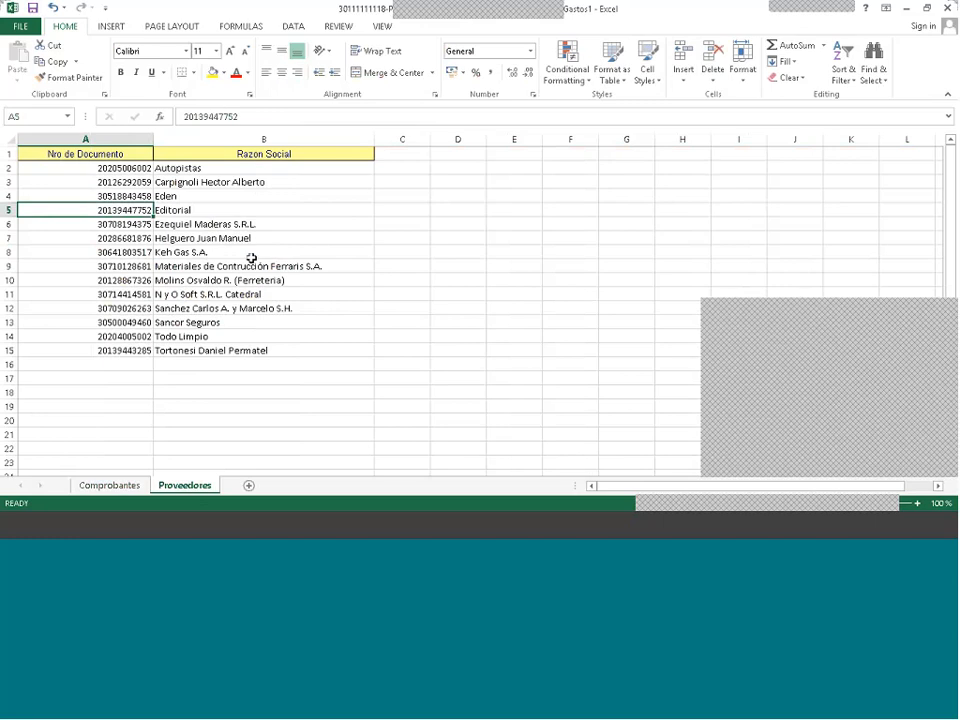
key("ctrl+c")
left_click(115, 486)
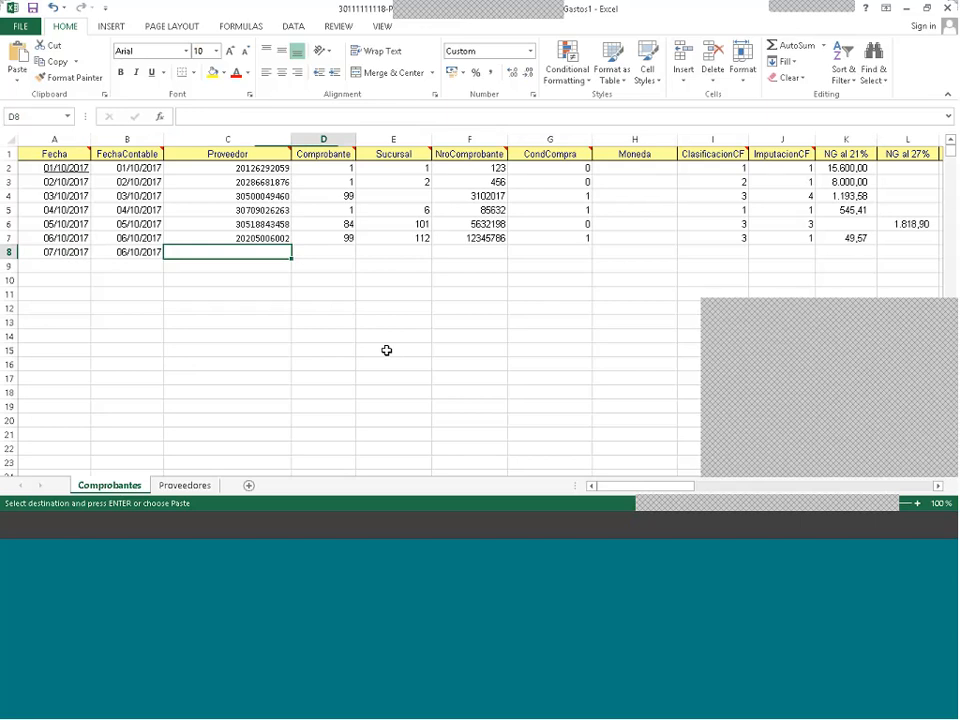
key("ctrl+v")
key("Tab")
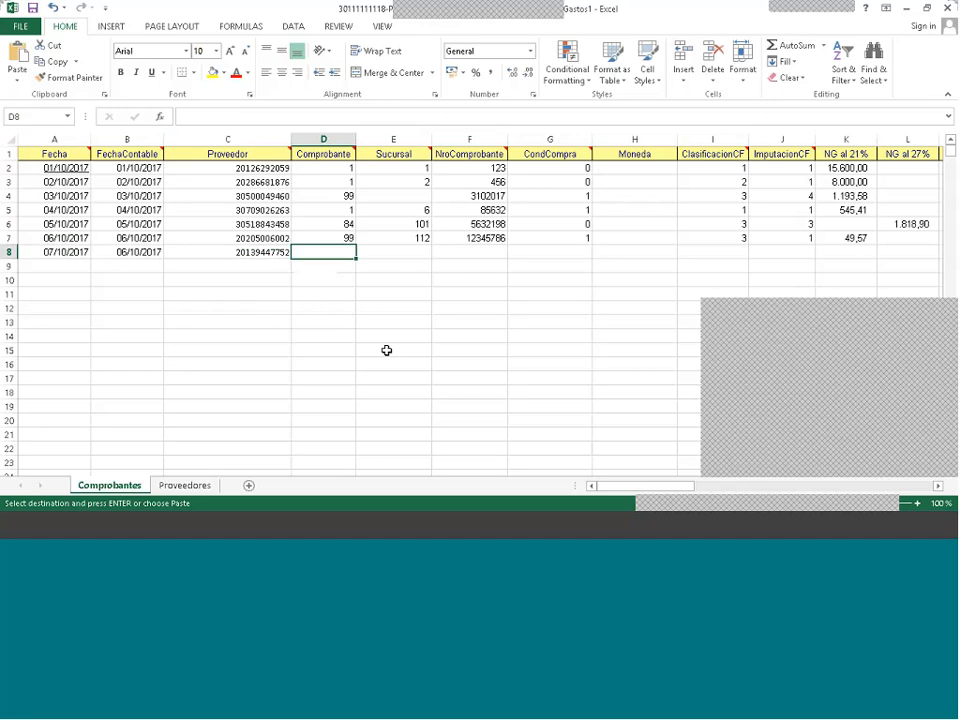
- Fill row 8 with Comprobante 1, Sucursal 5, NroComprobante 12346 and CondCompra 0
key("Tab")
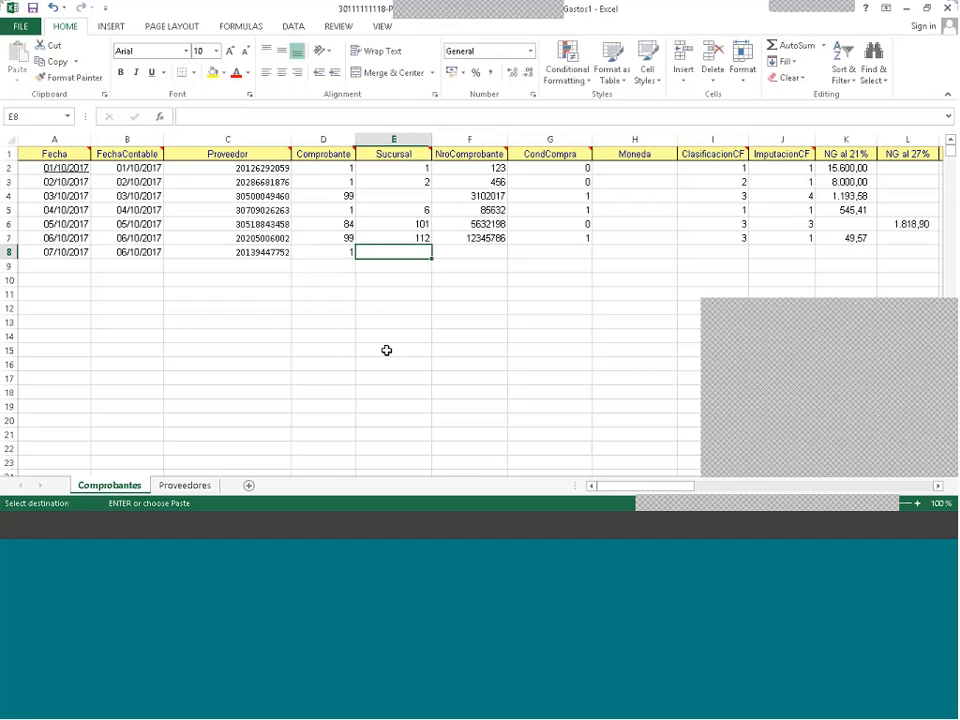
mouse_move(335, 155)
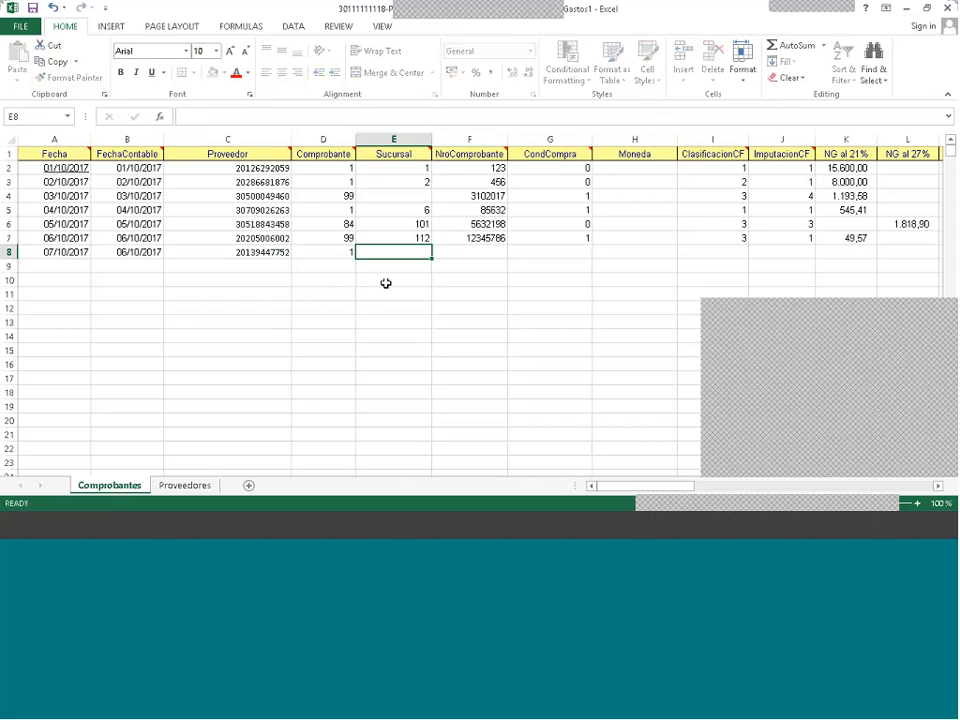
type("5")
key("Tab")
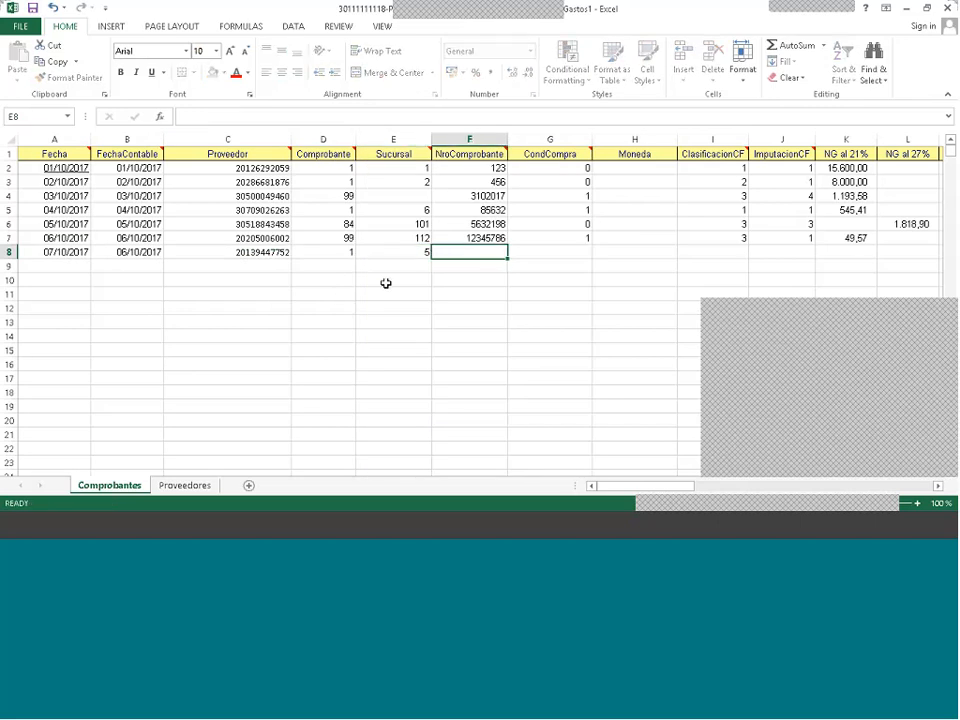
type("12346")
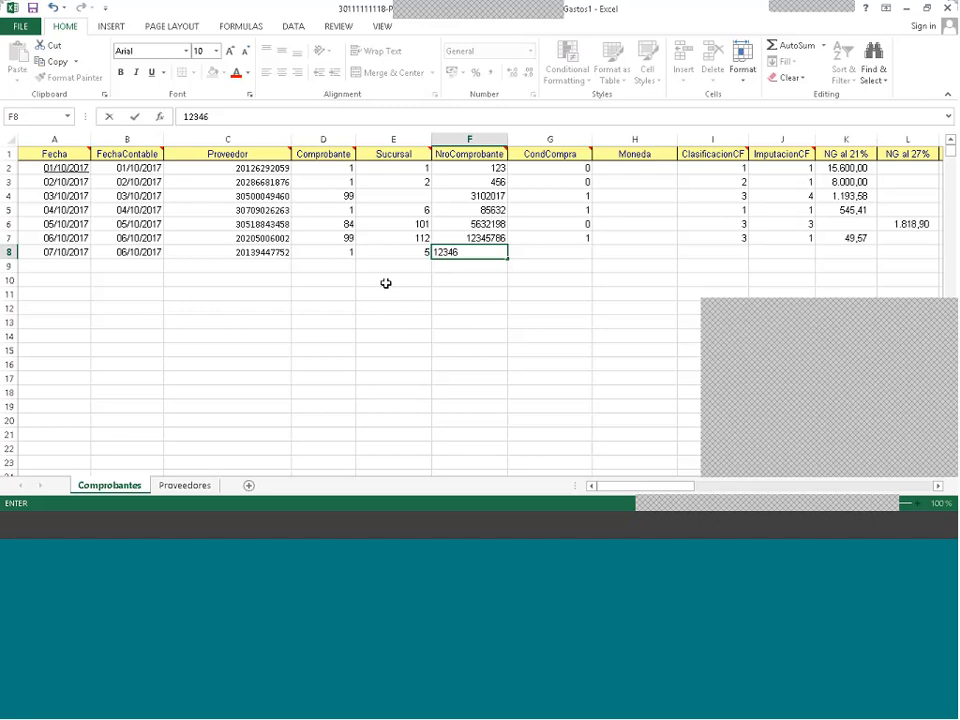
key("Tab")
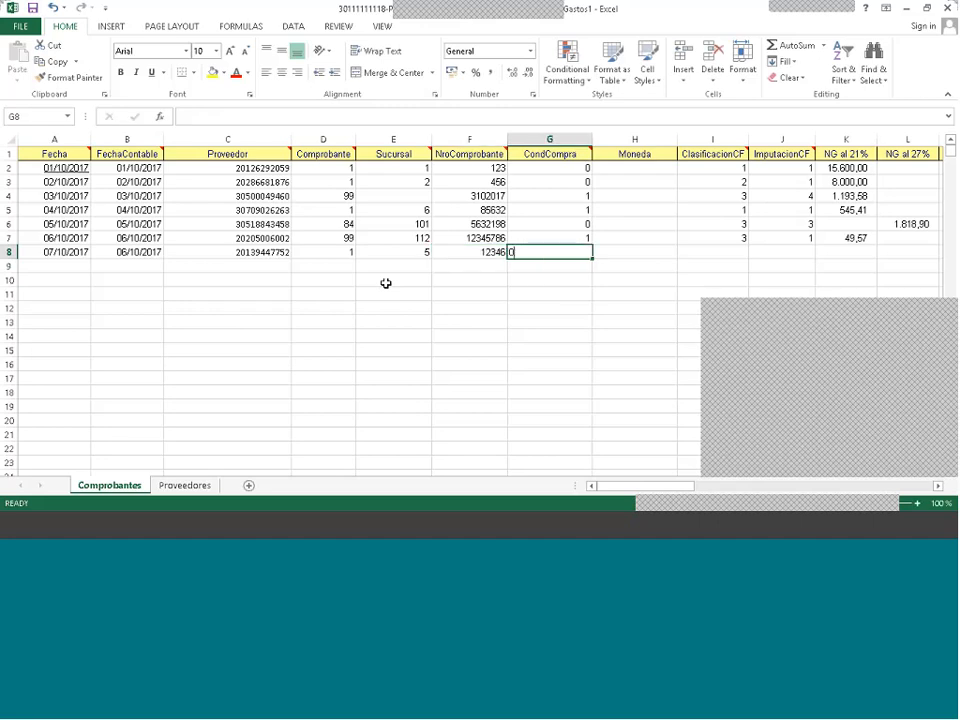
type("0")
key("Tab")
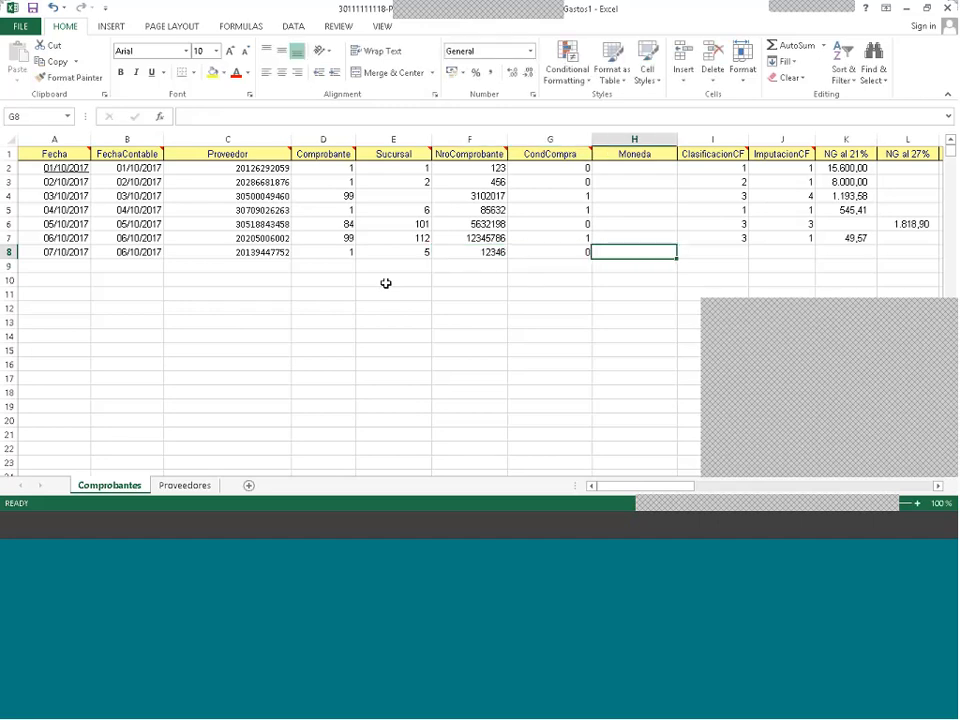
key("Left")
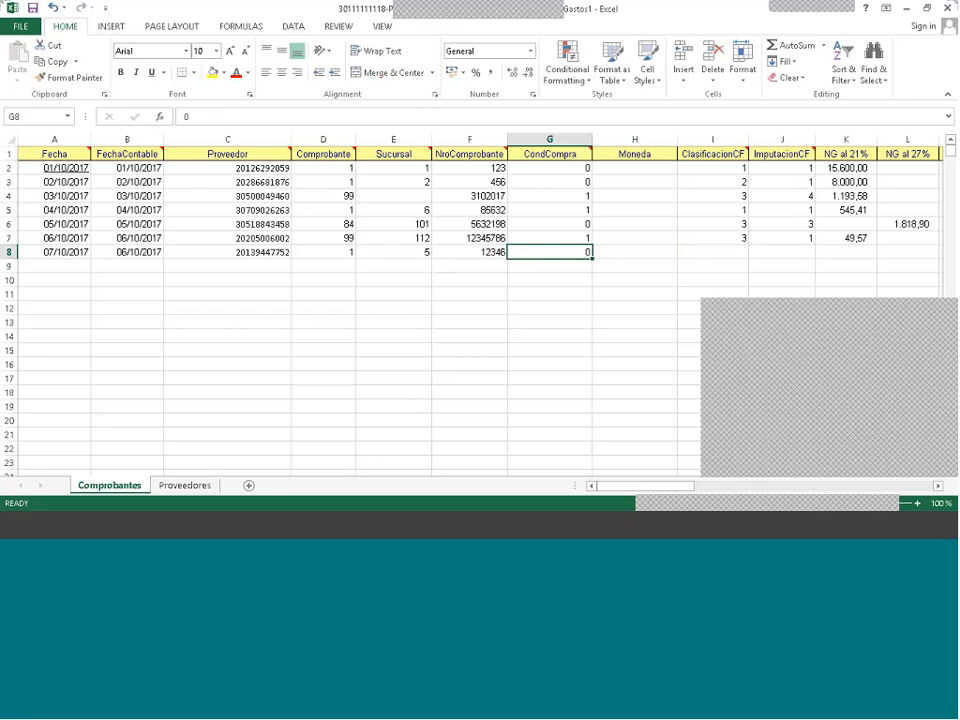
- Set ClasificacionCF to 1 and ImputacionCF to 4 in row 8
left_click(722, 251)
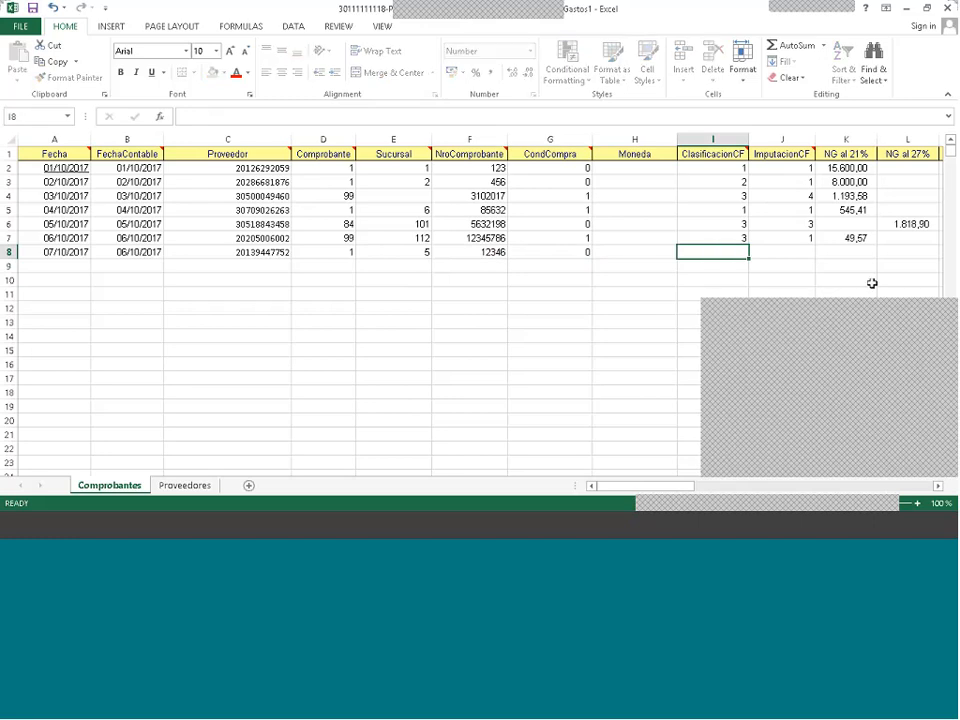
key("Tab")
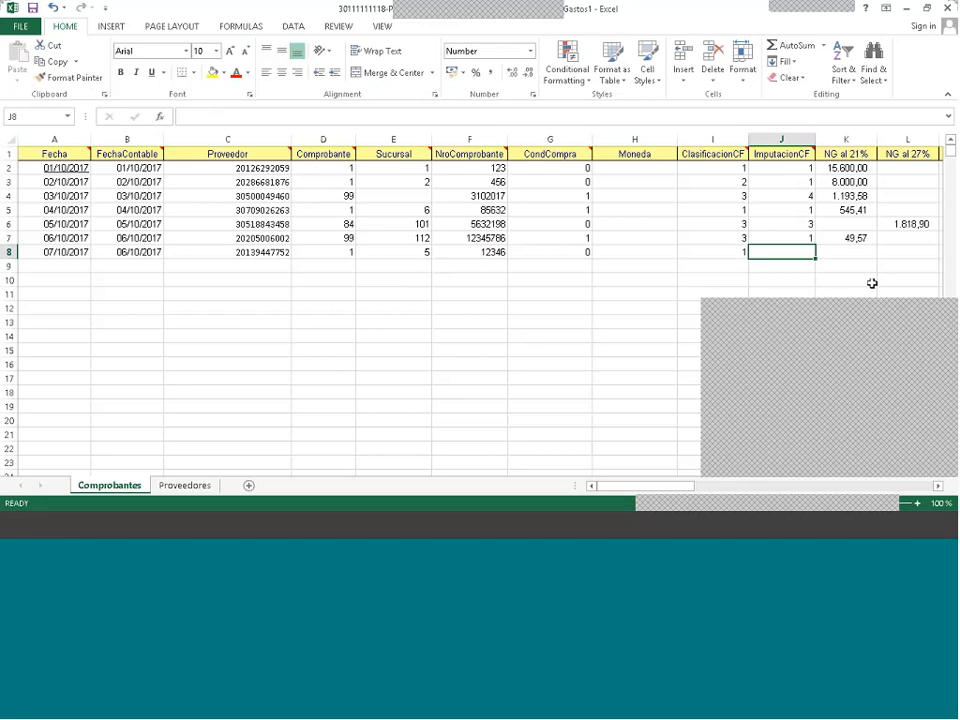
mouse_move(783, 157)
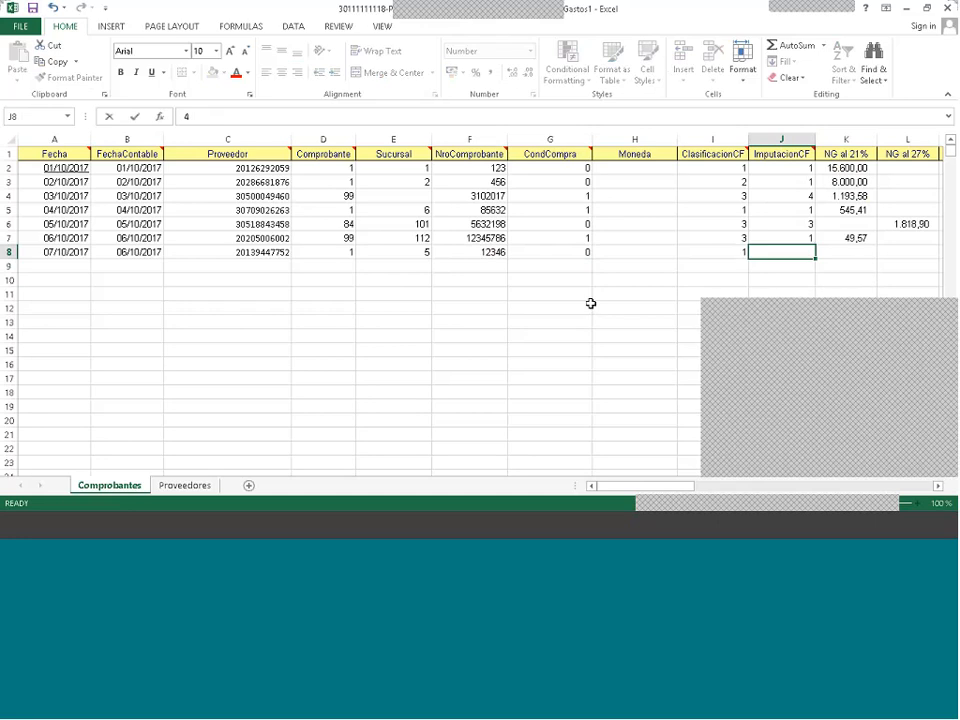
type("4")
key("Tab")
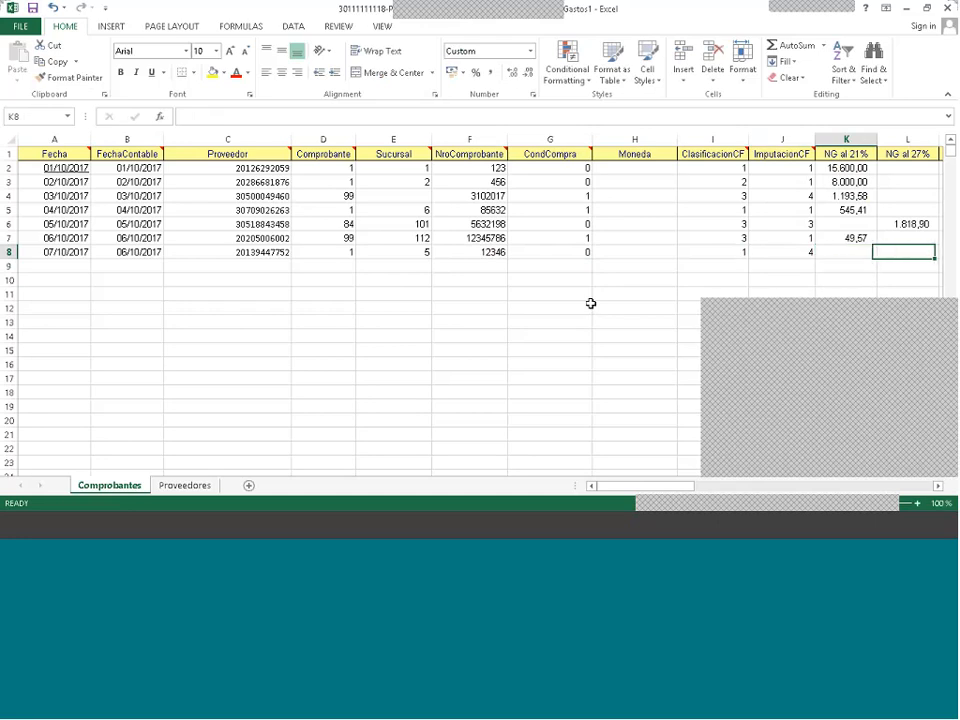
- Check the publisher invoice's amount in the Word exercise and enter 1200 as NG al 2,5% in row 8 of the Excel template
key("Tab")
key("Tab")
key("Tab")
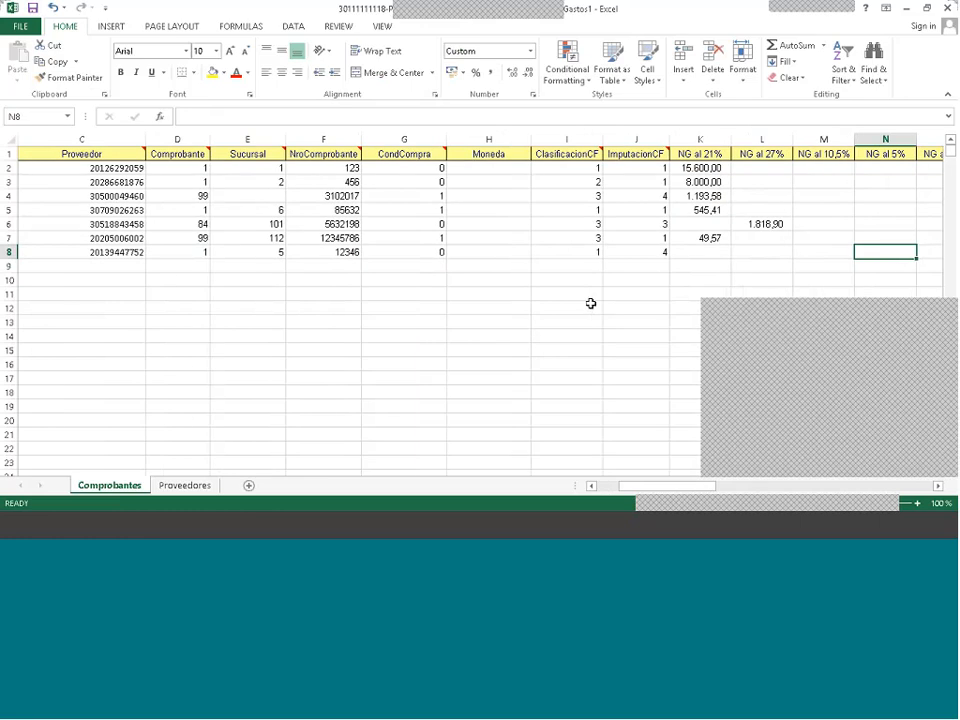
key("Tab")
key("Right")
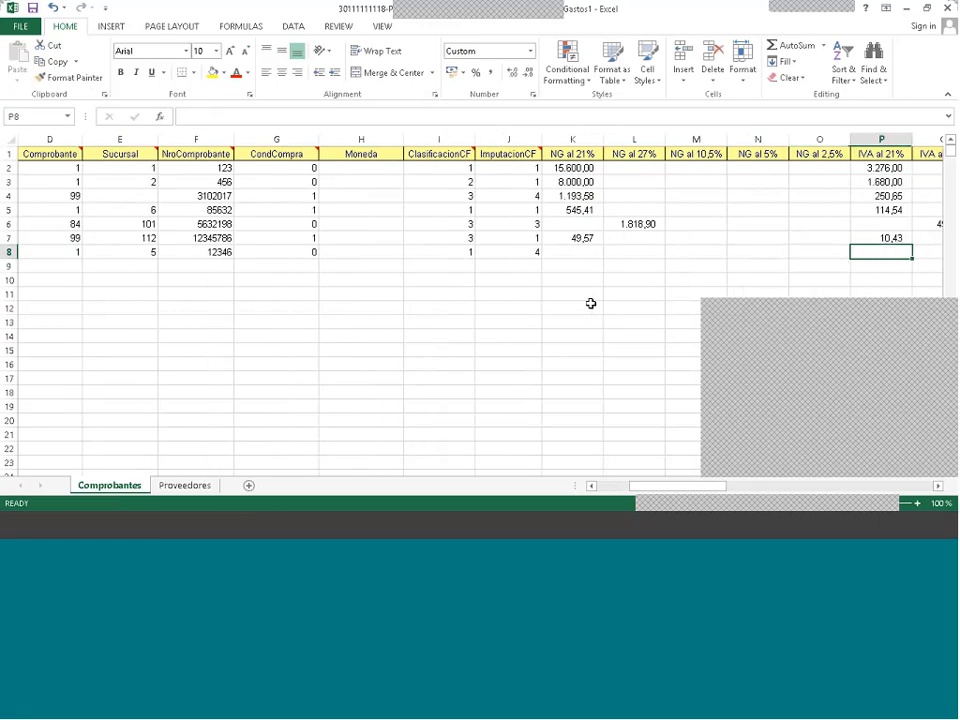
key("Left")
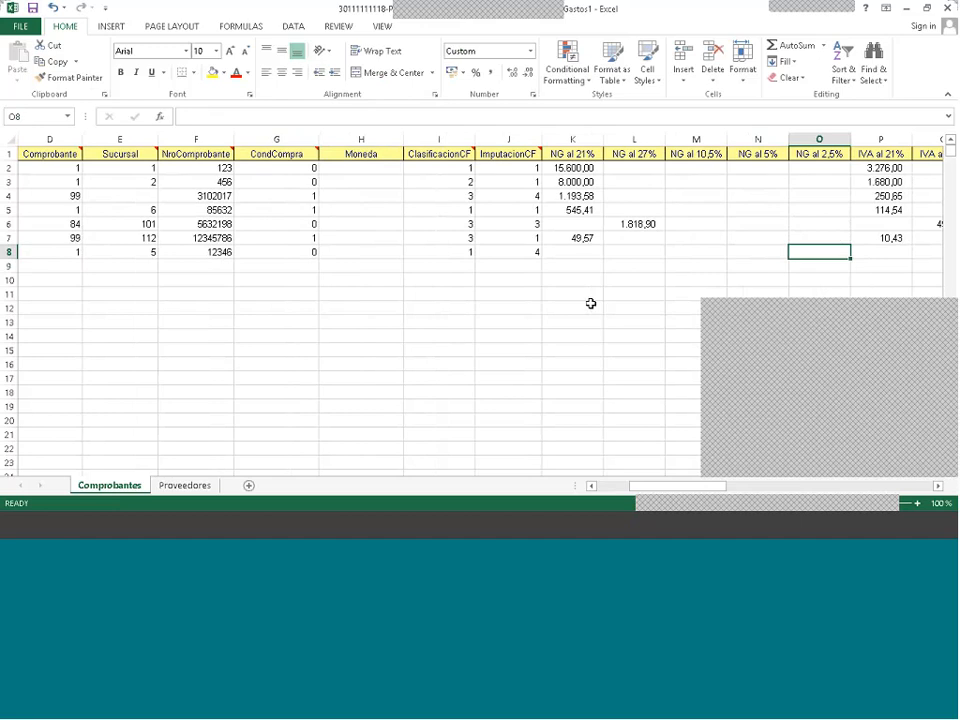
key("alt+Tab")
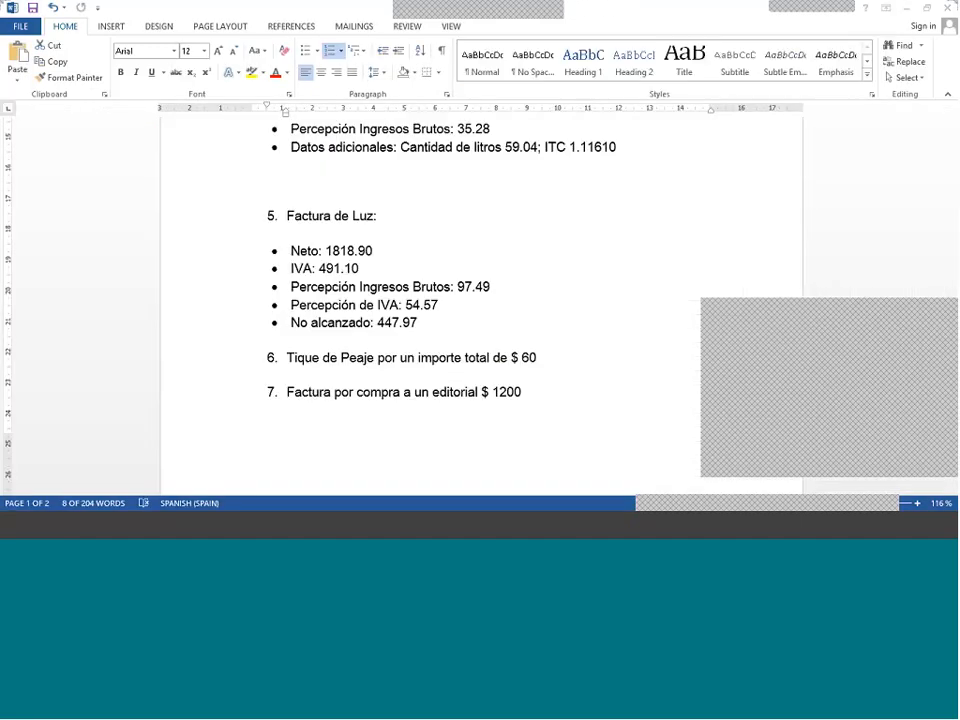
key("shift+End")
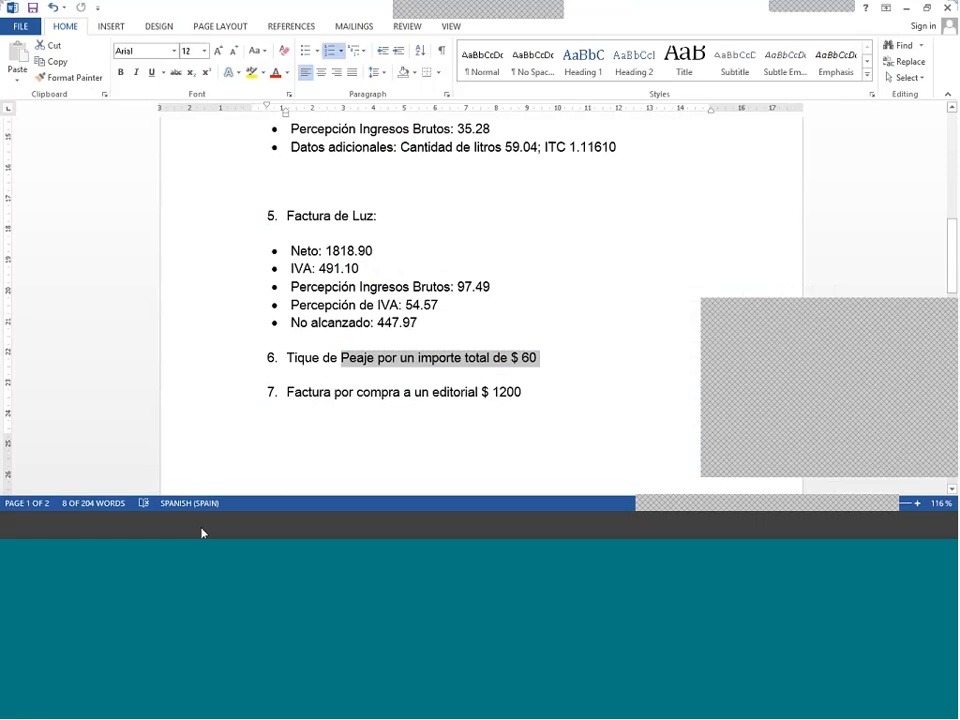
key("alt+Tab")
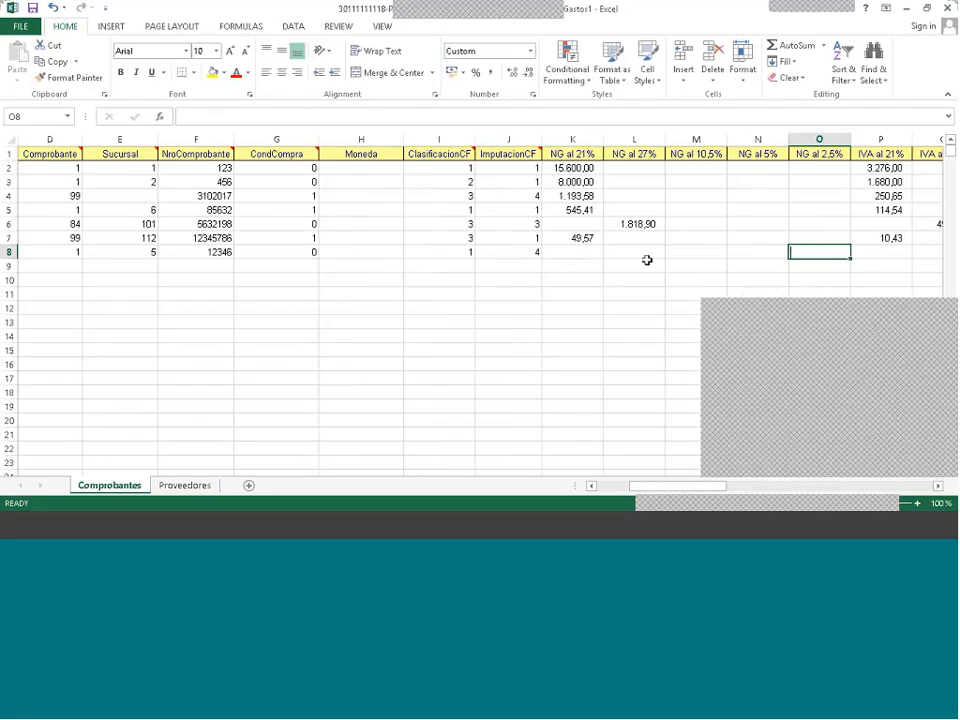
type("1200")
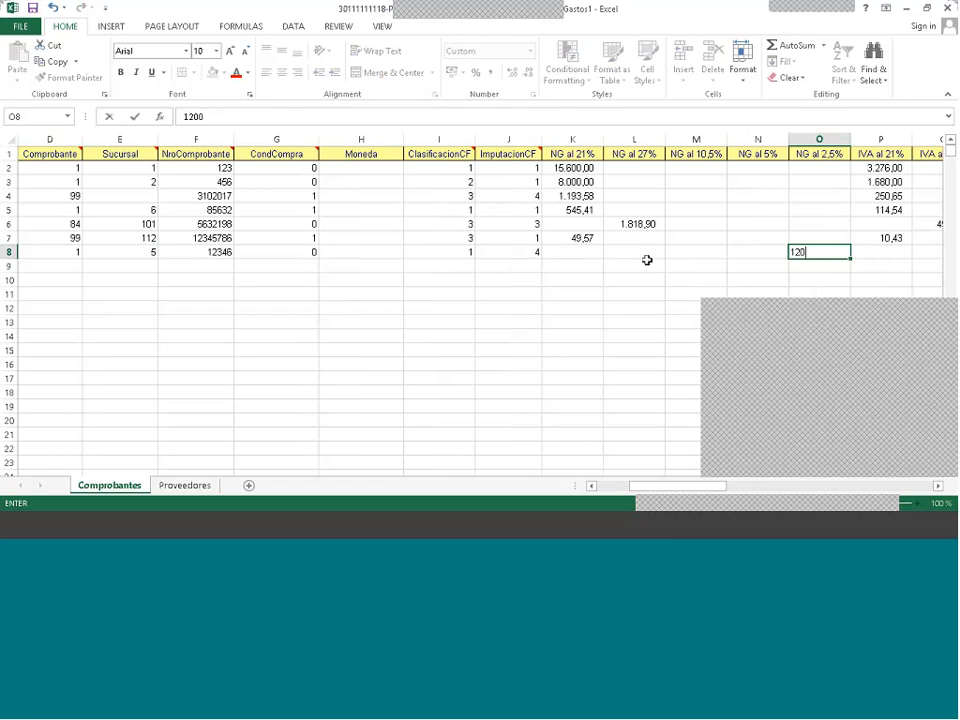
key("Return")
key("Up")
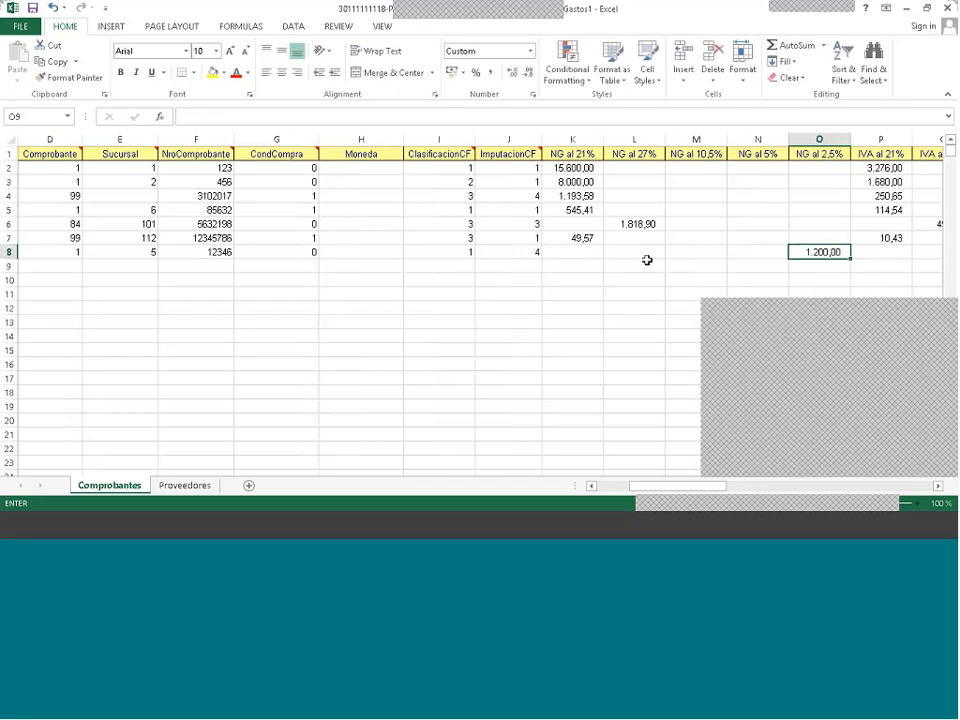
- Calculate the IVA al 2,5% of row 8 with the formula +O8*0,025
key("Right")
key("Right")
key("Right")
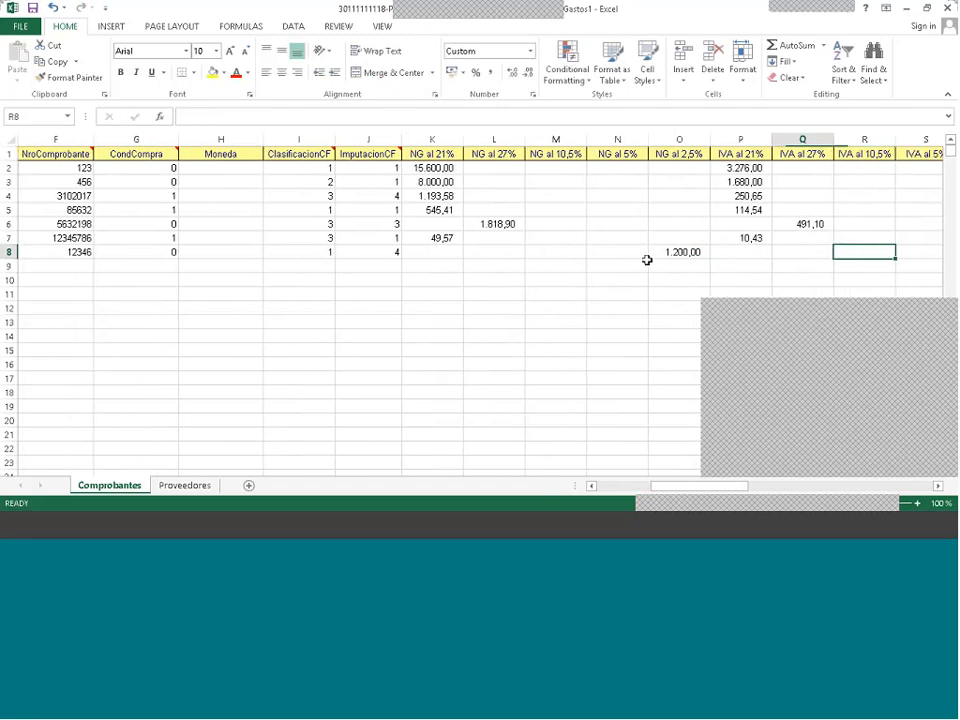
key("Right")
key("Right")
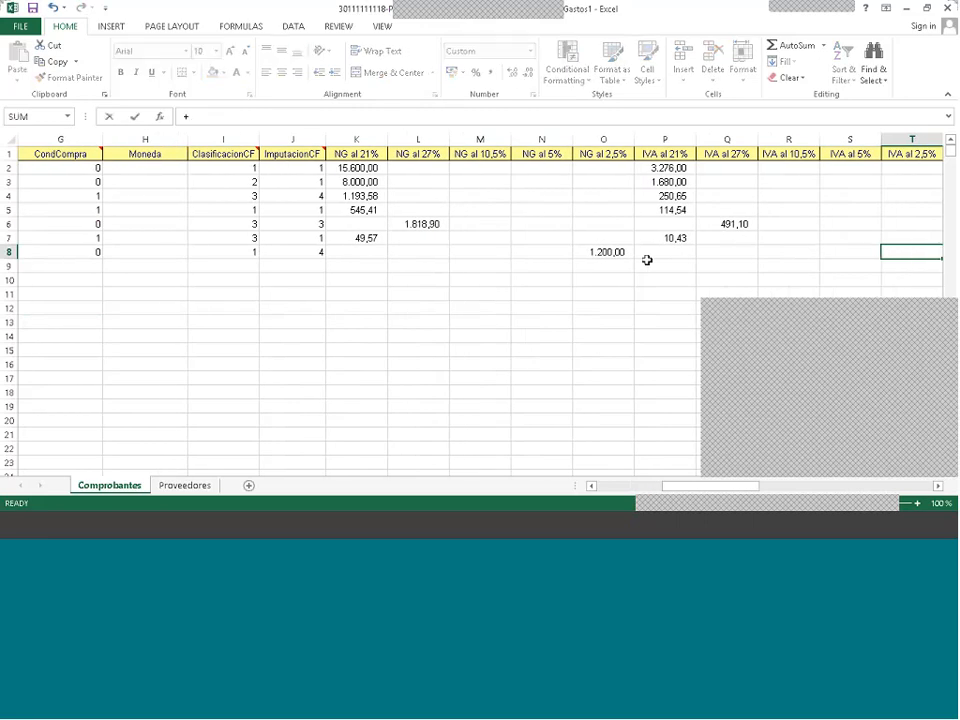
type("+")
left_click(592, 253)
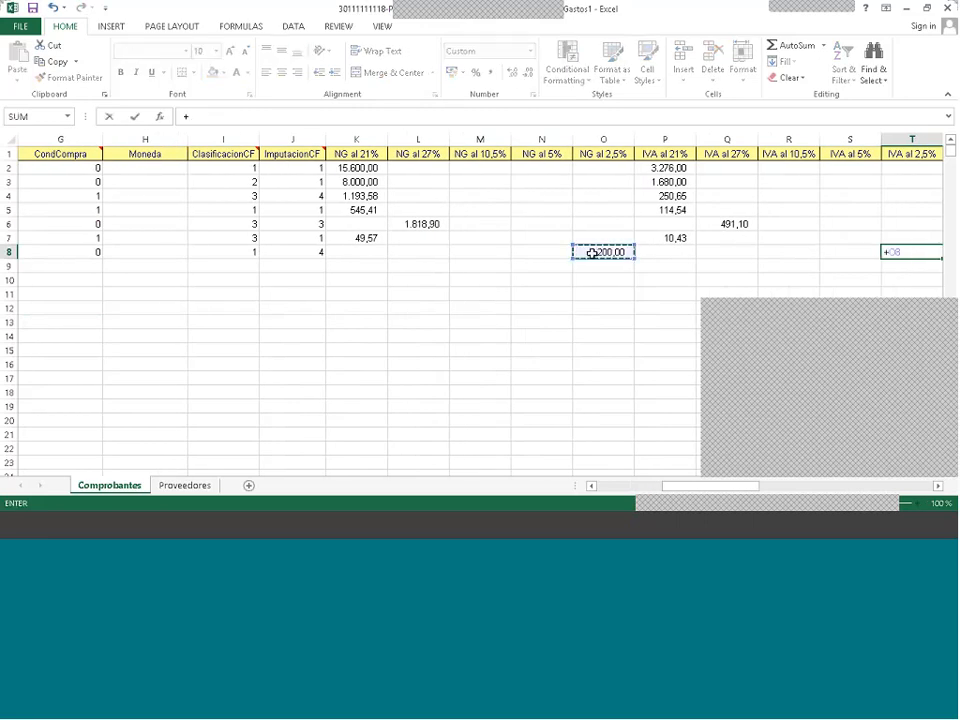
type("*0,")
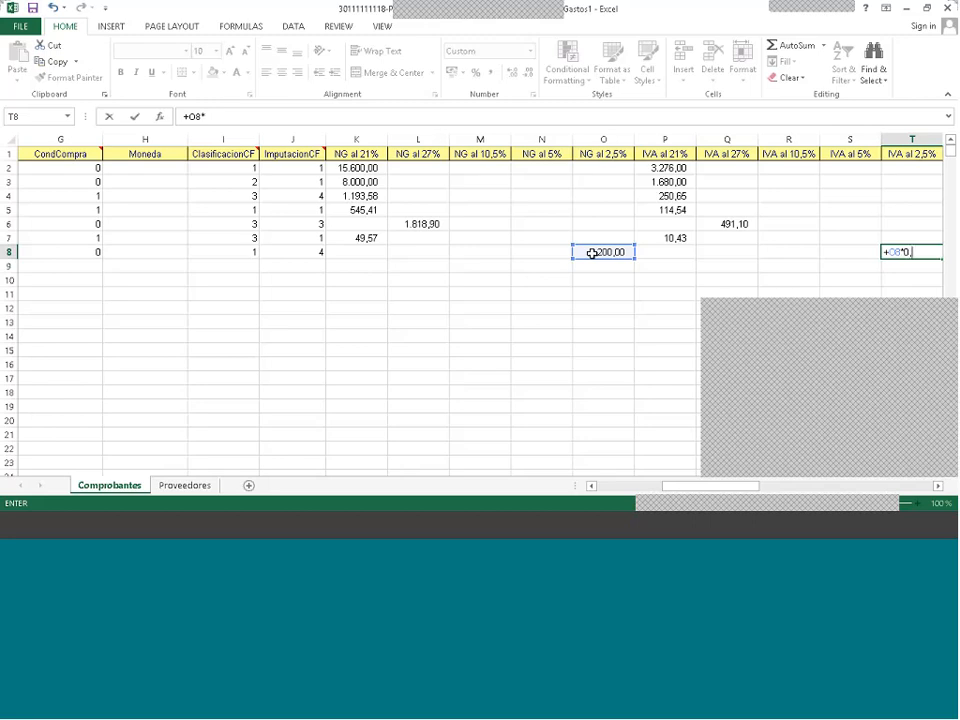
type("0")
type("25")
key("Return")
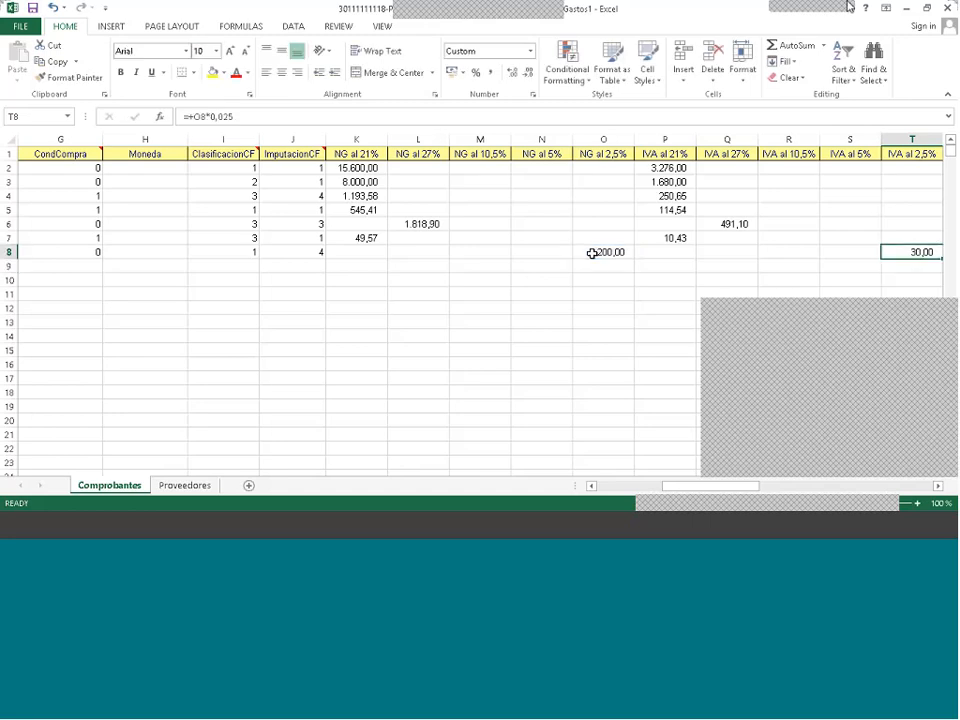
key("Right")
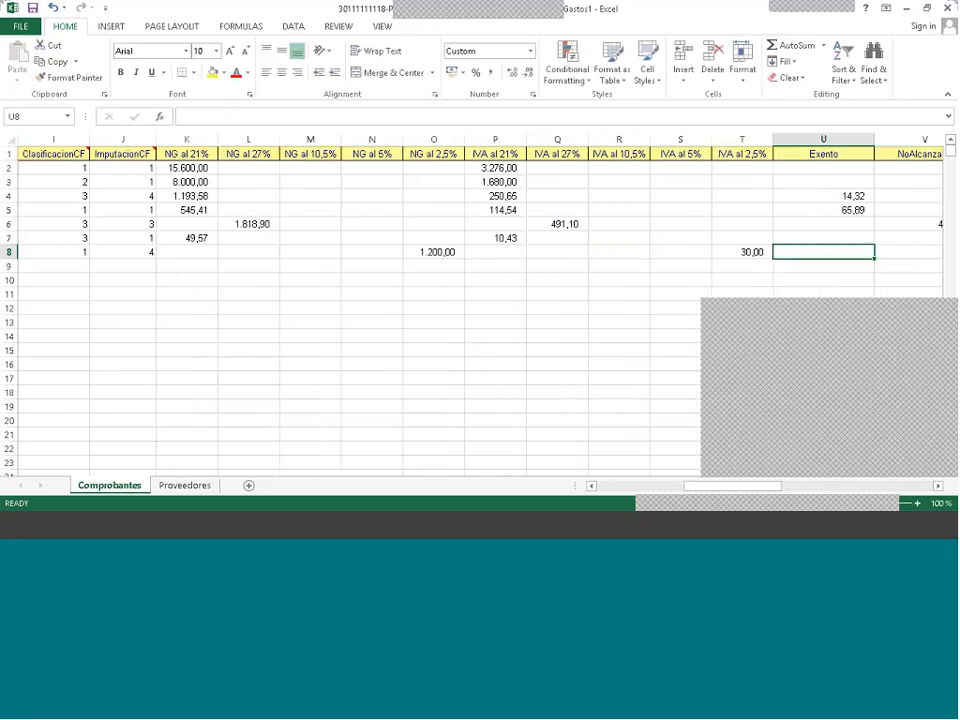
key("Left")
key("Right")
key("Left")
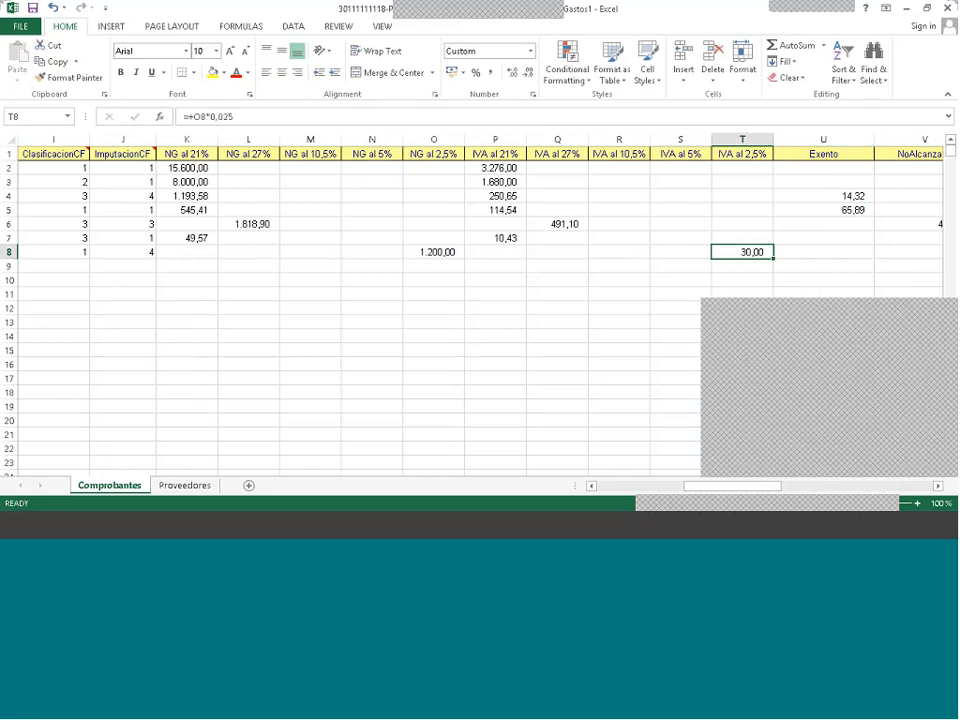
- Check the remaining tax and perception columns and the TotalComprobante of row 8, returning to its Fecha cell
key("Right")
key("Right")
key("Right")
key("Right")
key("Right")
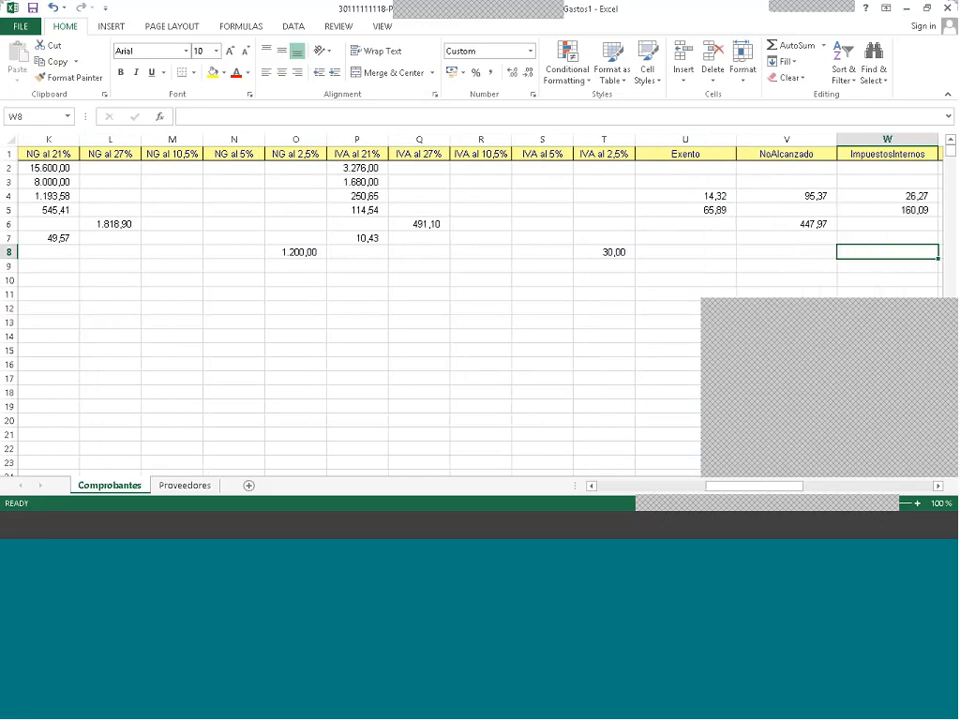
key("Right")
key("Right")
key("Right")
key("Right")
key("Right")
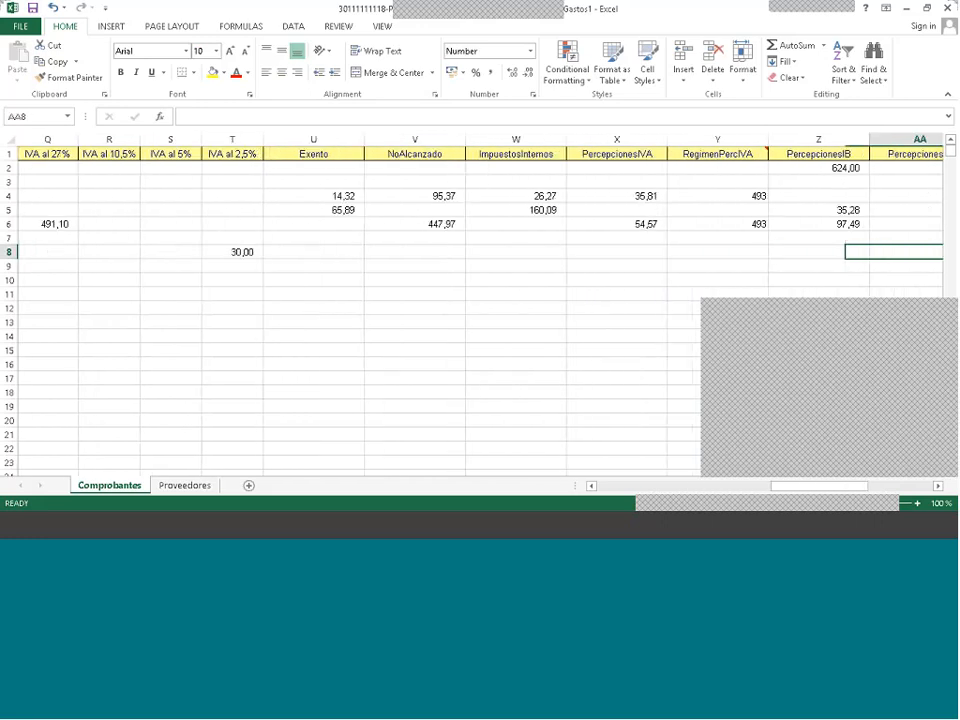
key("Left")
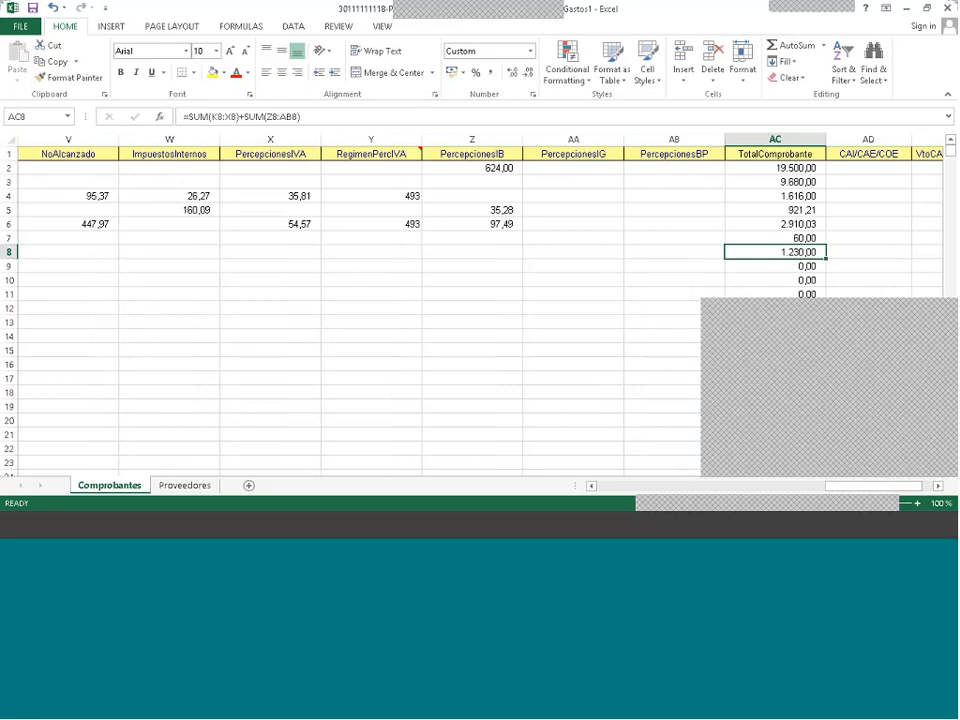
key("Left")
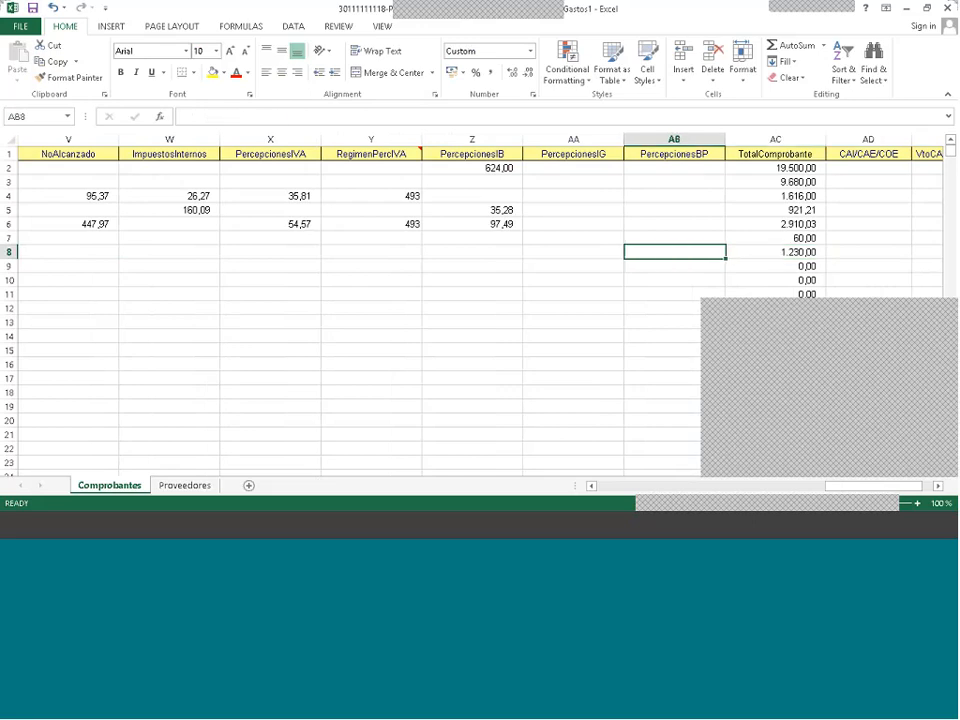
key("Left")
key("Left")
key("Left")
key("Left")
key("Left")
key("Left")
key("Left")
key("Left")
key("Left")
key("Left")
key("Left")
key("Left")
key("Left")
key("Left")
key("Left")
key("Left")
key("Left")
key("Left")
key("Left")
key("Left")
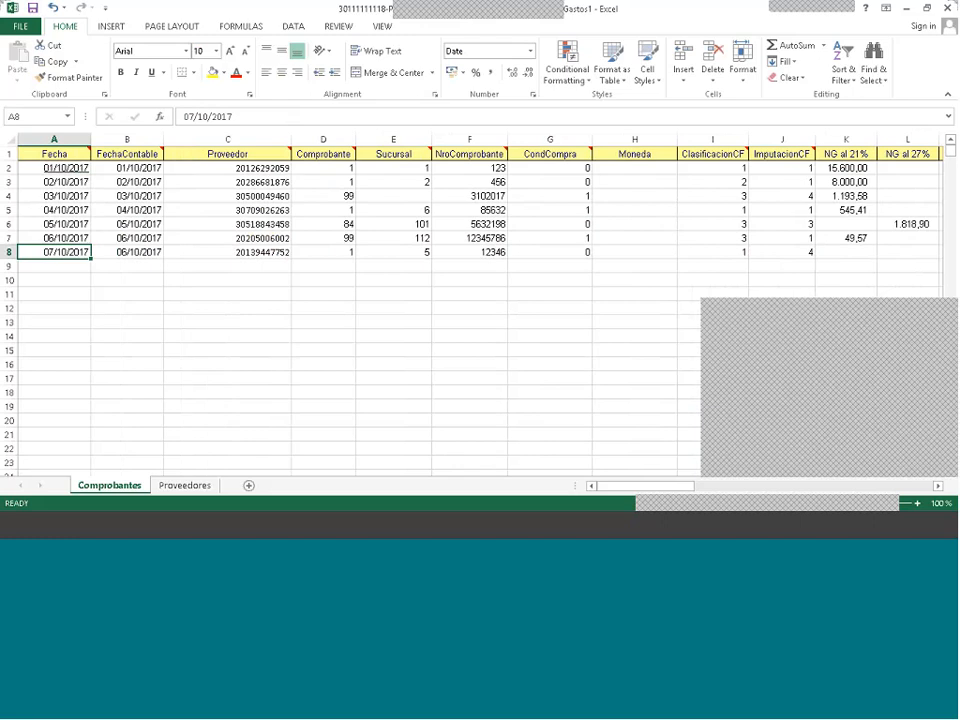
left_click(54, 266)
left_click(54, 252)
left_click(54, 266)
left_click(54, 252)
key("Down")
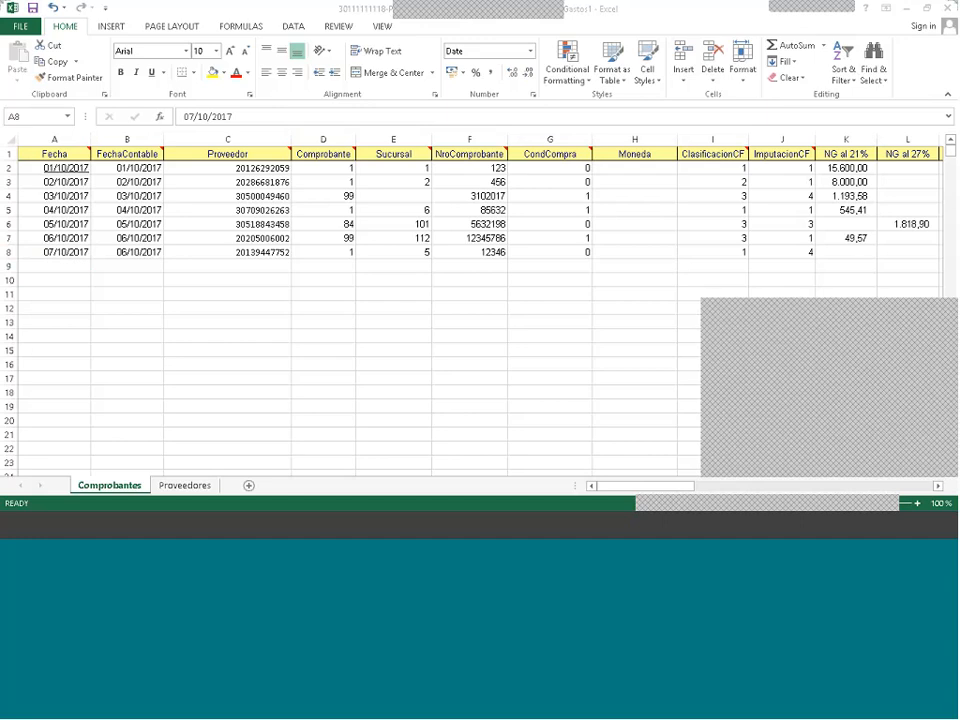
left_click(77, 257)
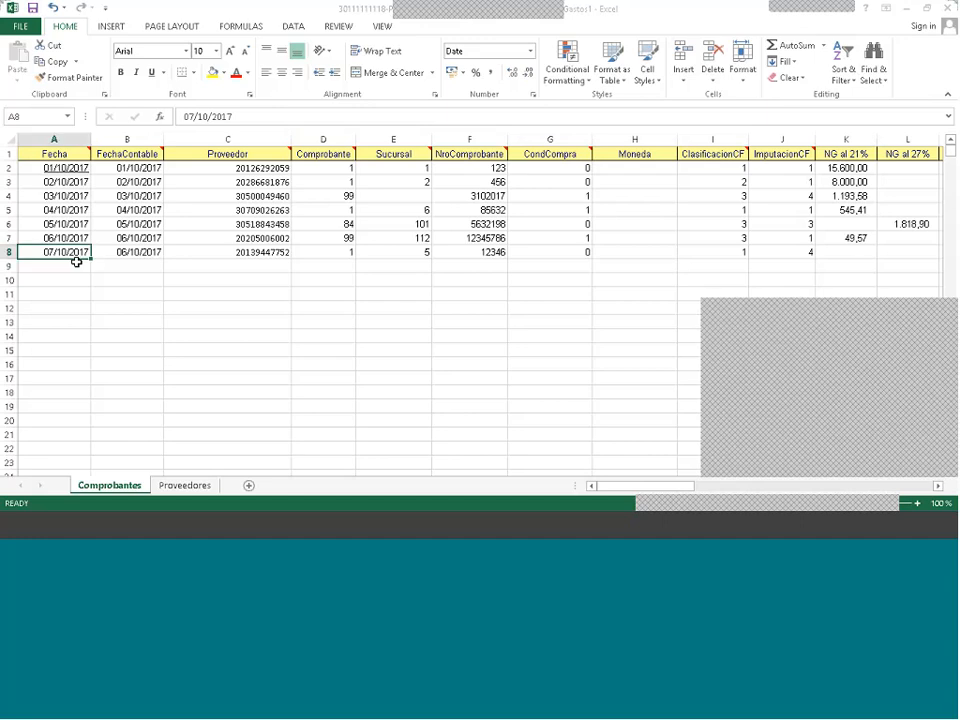
- Review the publisher invoice's entries in row 8 from Fecha across to PercepcionesBP
key("Right")
key("Right")
key("Right")
key("Right")
key("Right")
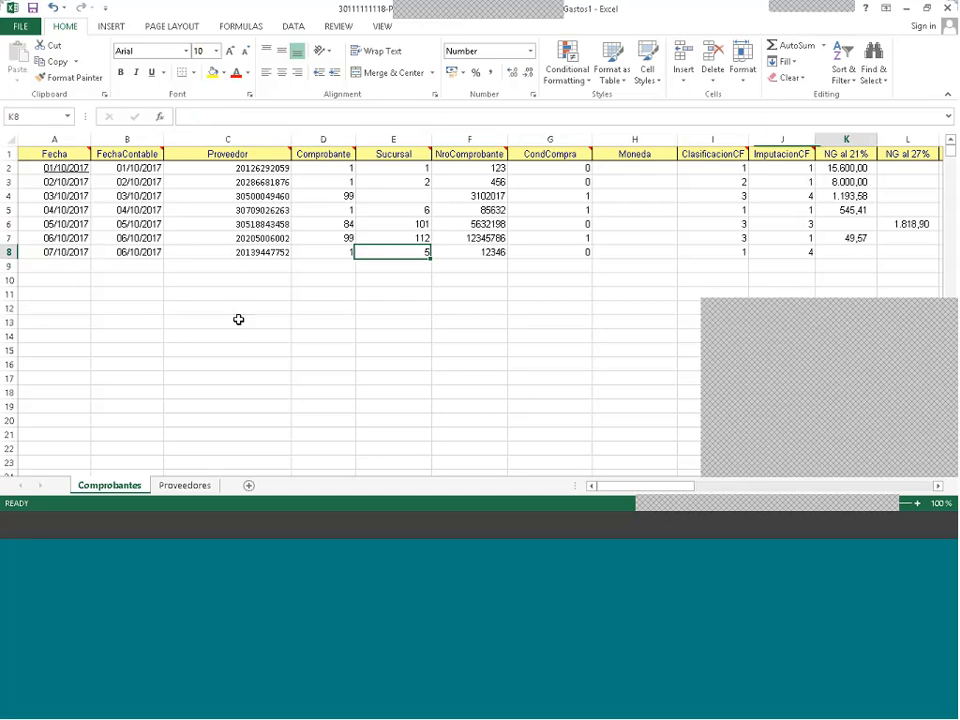
key("Right")
key("Right")
key("Right")
key("Right")
key("Right")
key("Right")
key("Right")
key("Right")
key("Right")
key("Right")
key("Right")
key("Right")
key("Right")
key("Right")
key("Right")
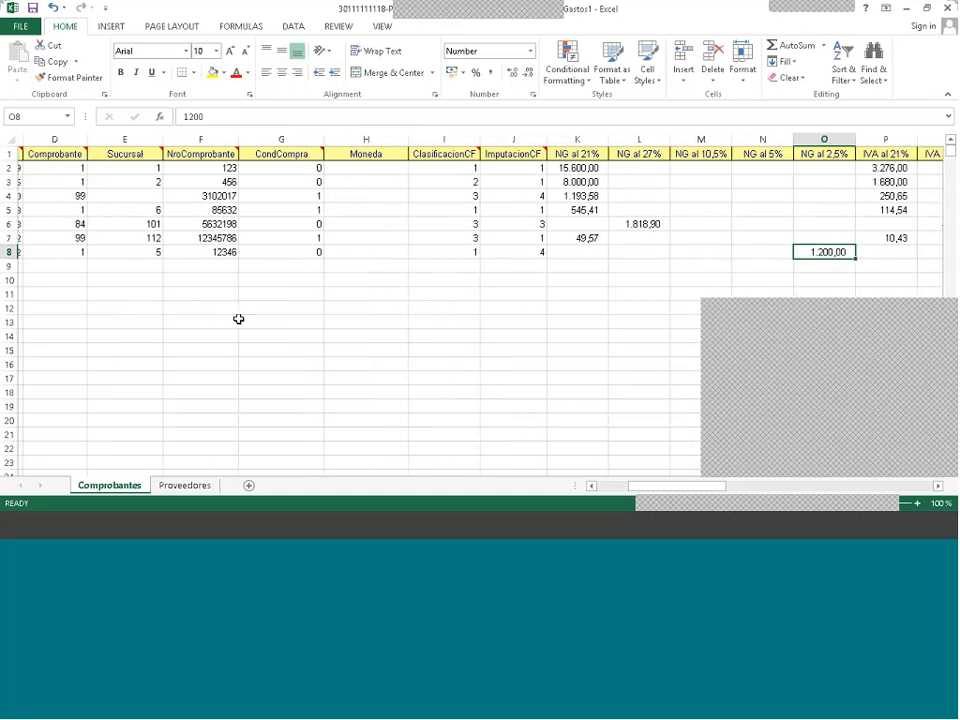
key("Right")
key("Right")
key("Right")
key("Right")
key("Right")
key("Right")
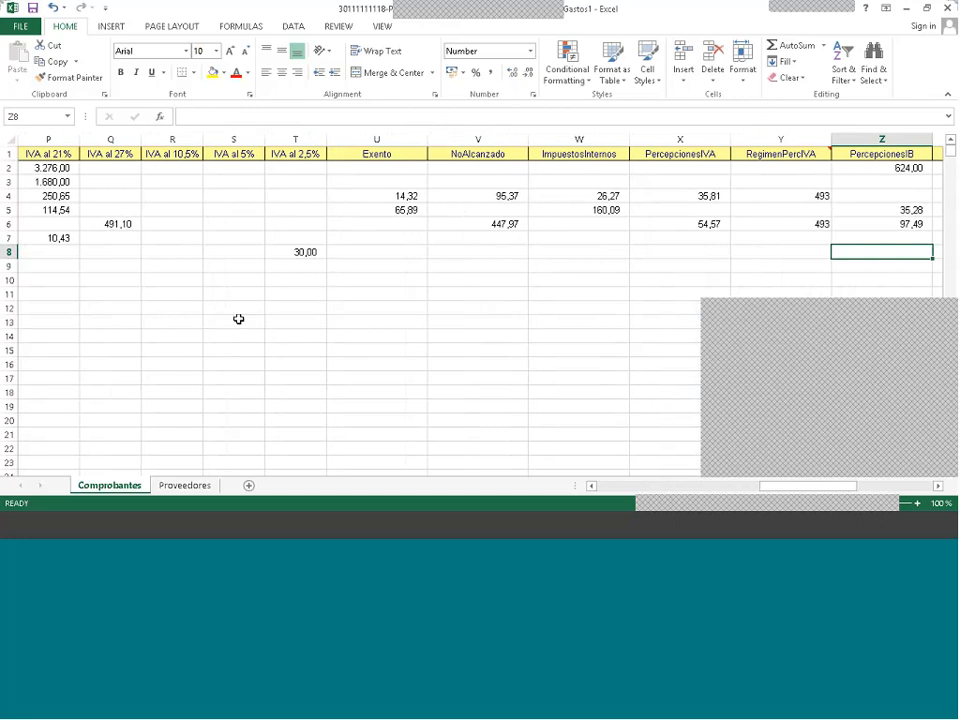
key("Right")
key("Right")
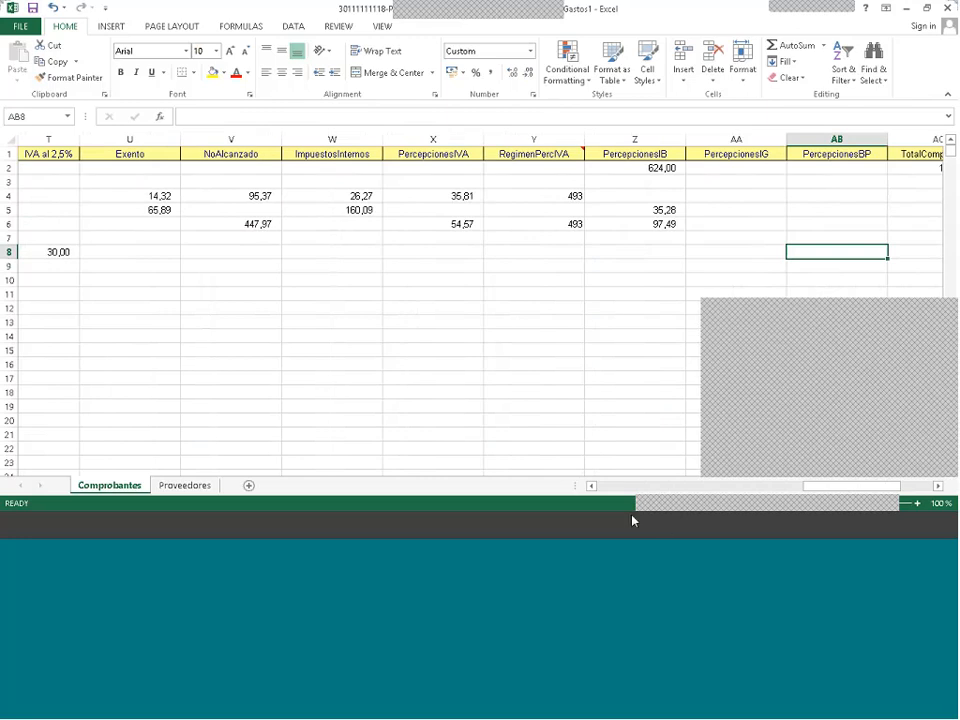
- Start row 9 of Comprobantes with 01/11/2017 as both Fecha and FechaContable
left_click(728, 503)
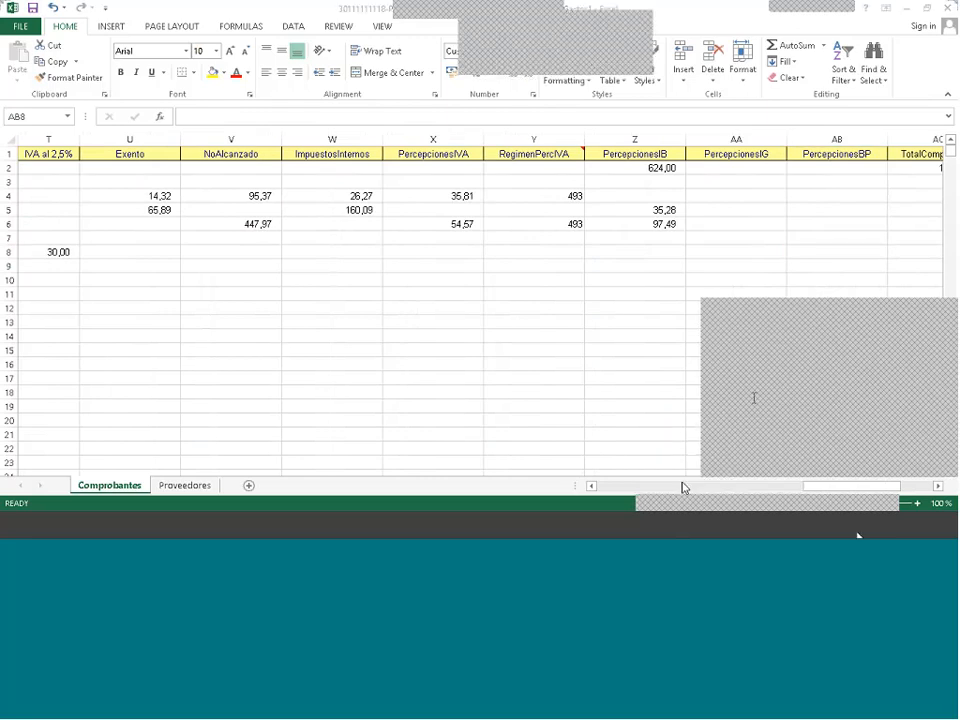
left_click(601, 492)
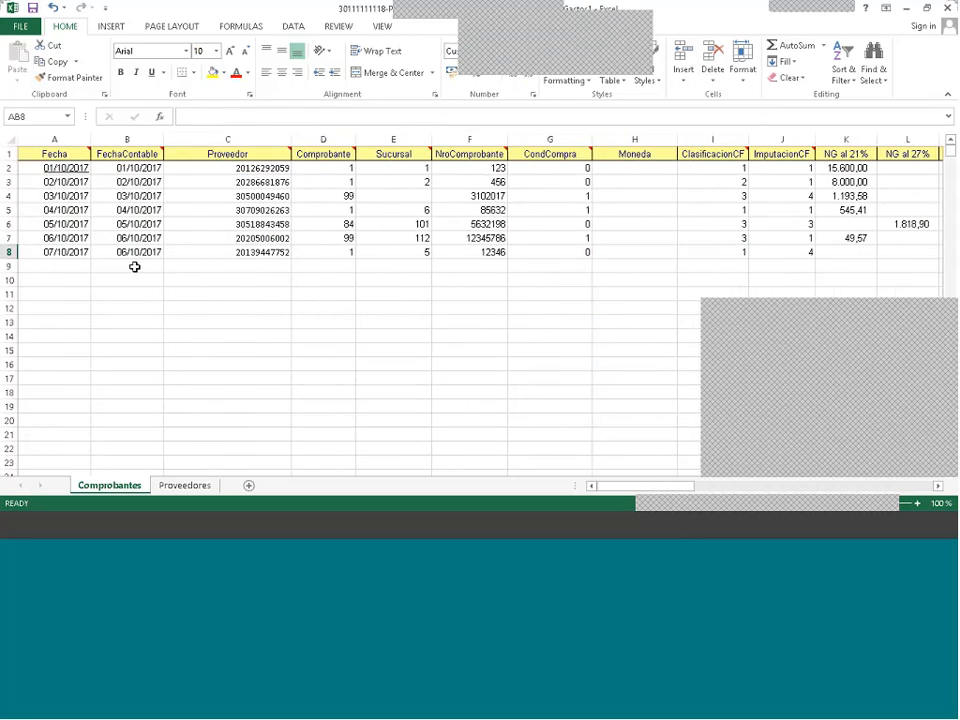
left_click(40, 263)
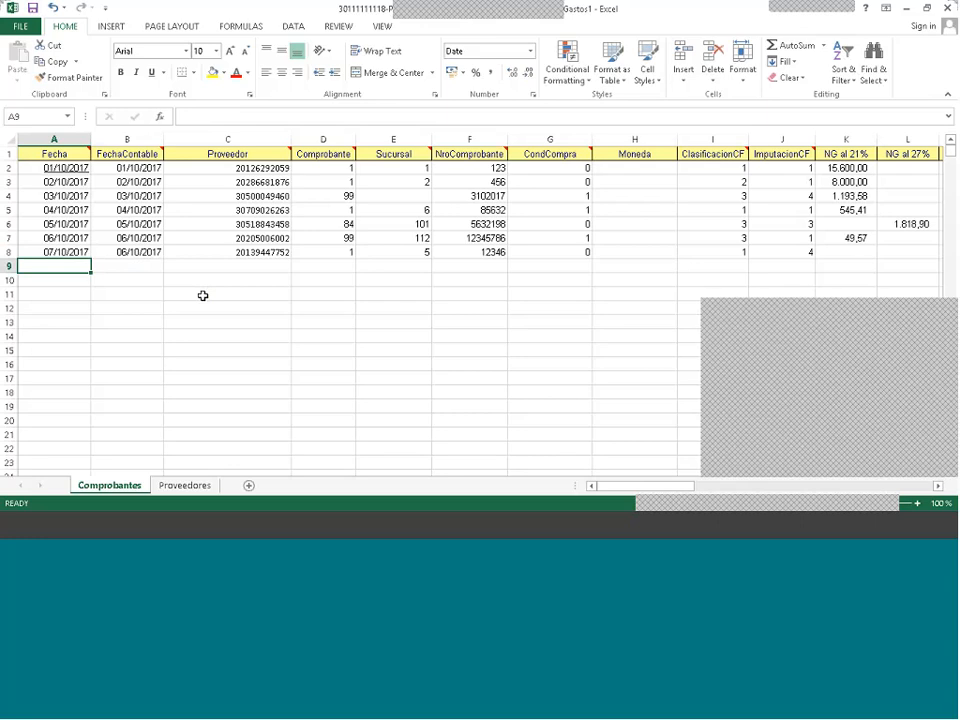
type("0")
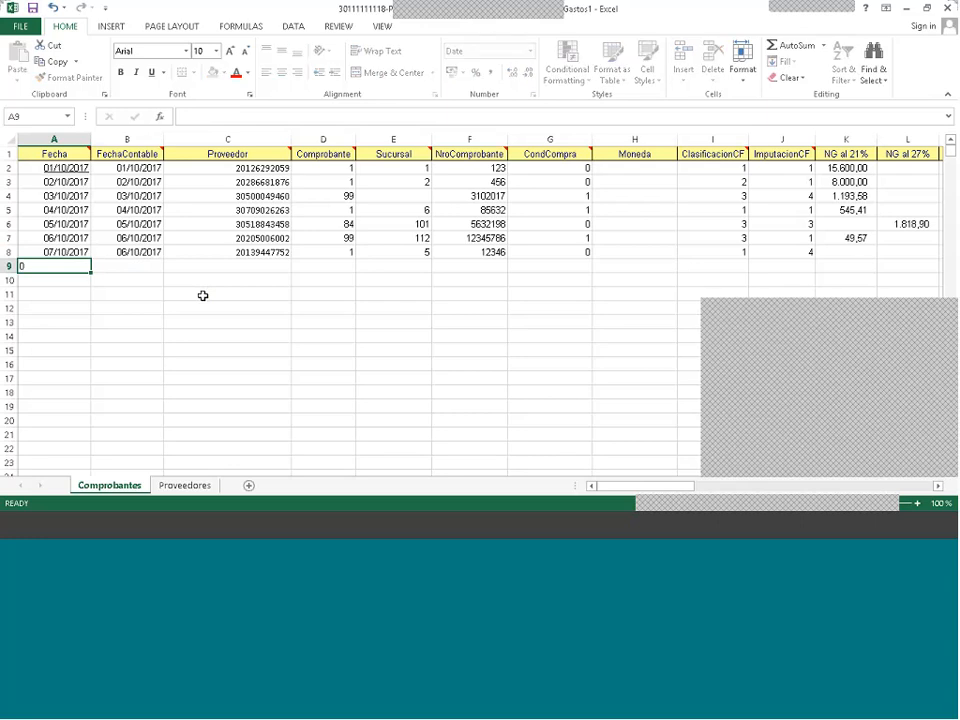
type("1-11")
key("Tab")
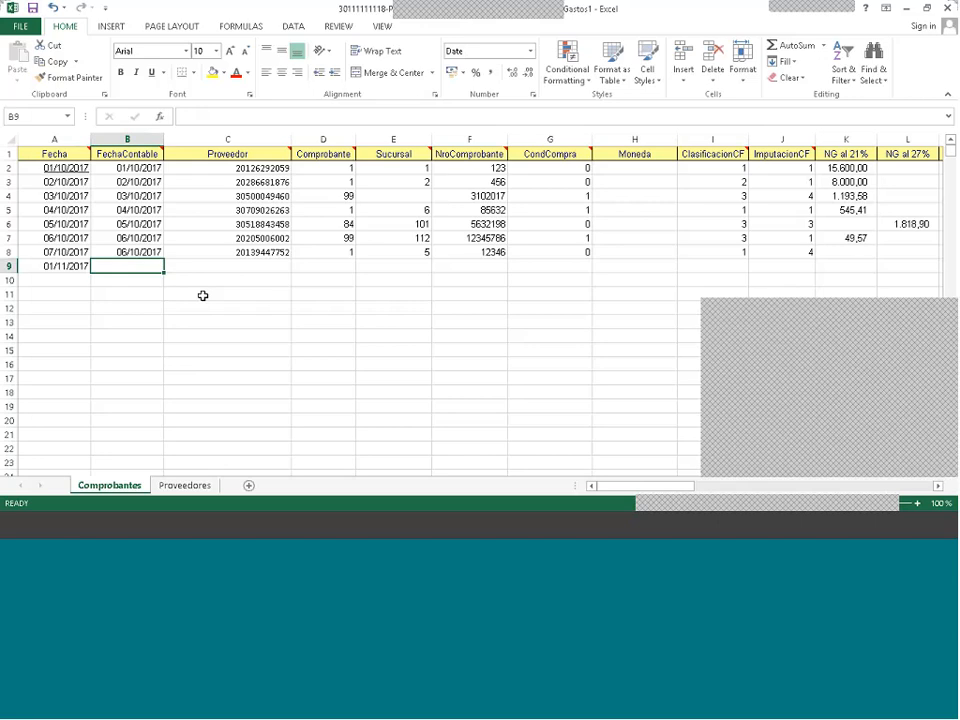
type("01-")
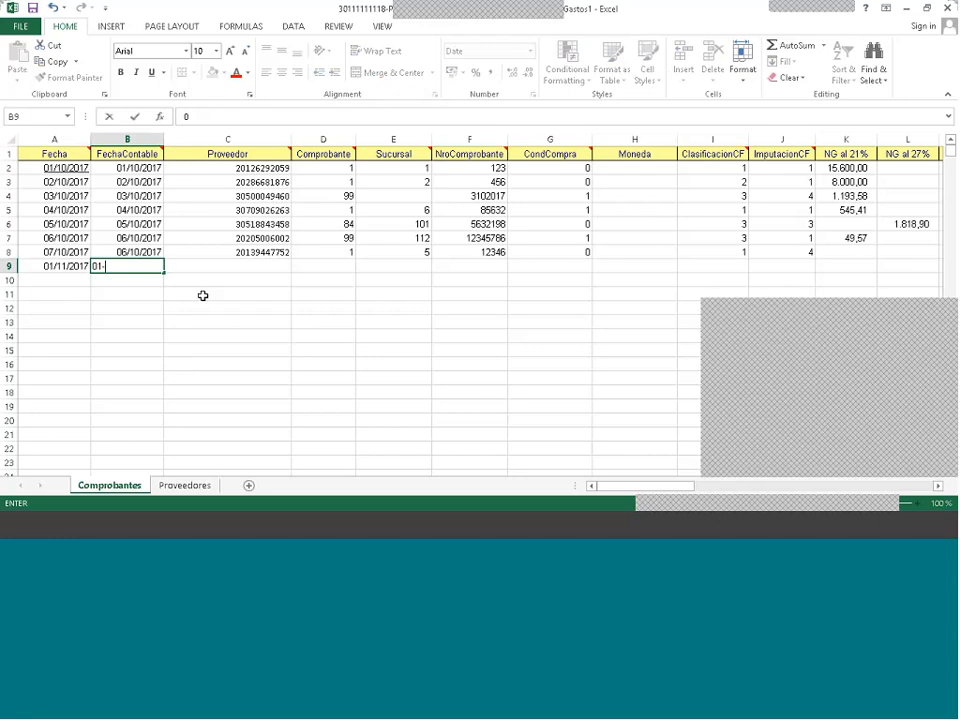
type("11")
key("Tab")
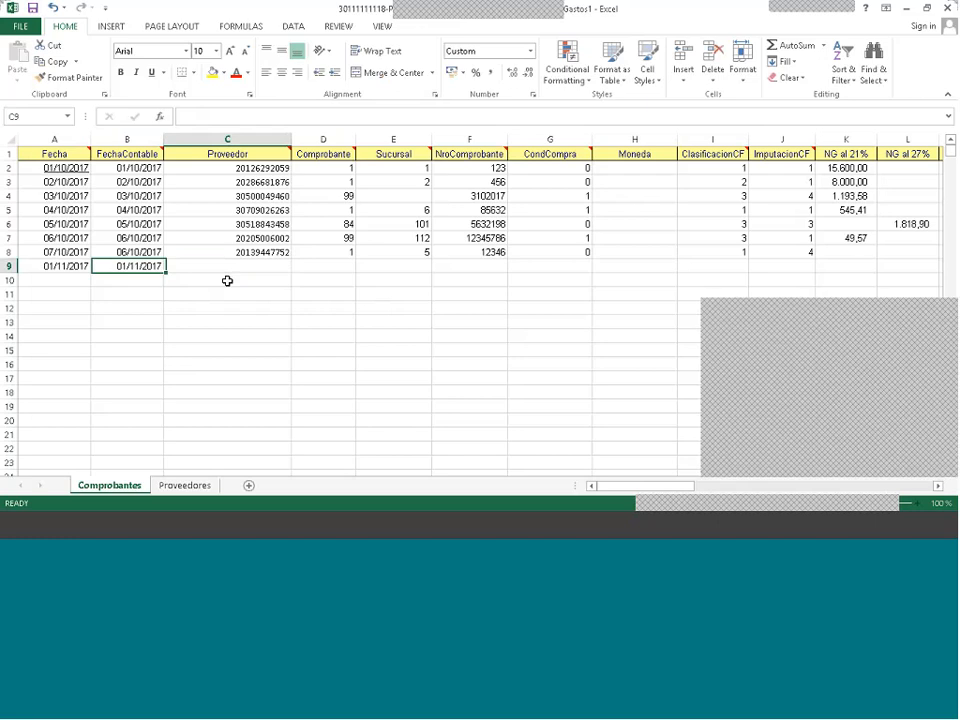
- Change the Fecha of row 9 to 08/10/2017
key("Left")
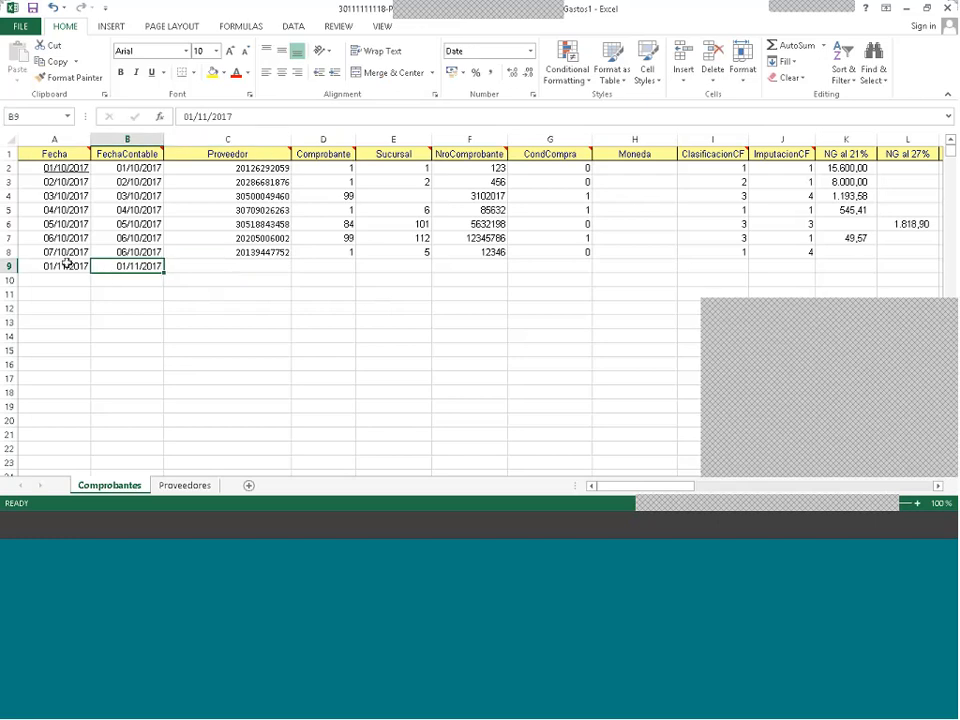
left_click(65, 263)
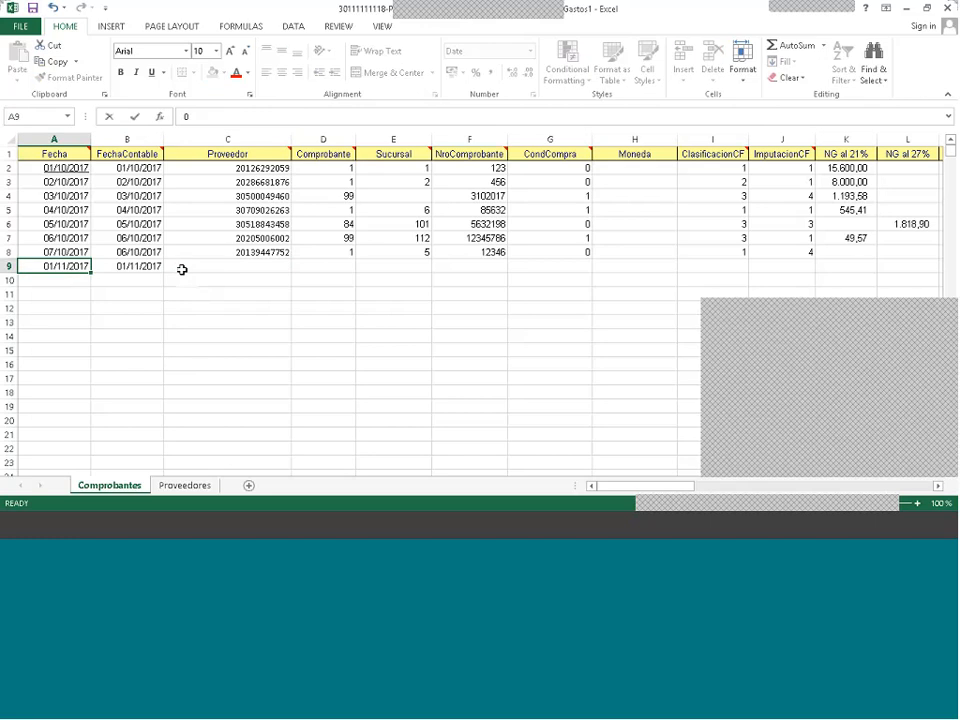
type("08-10")
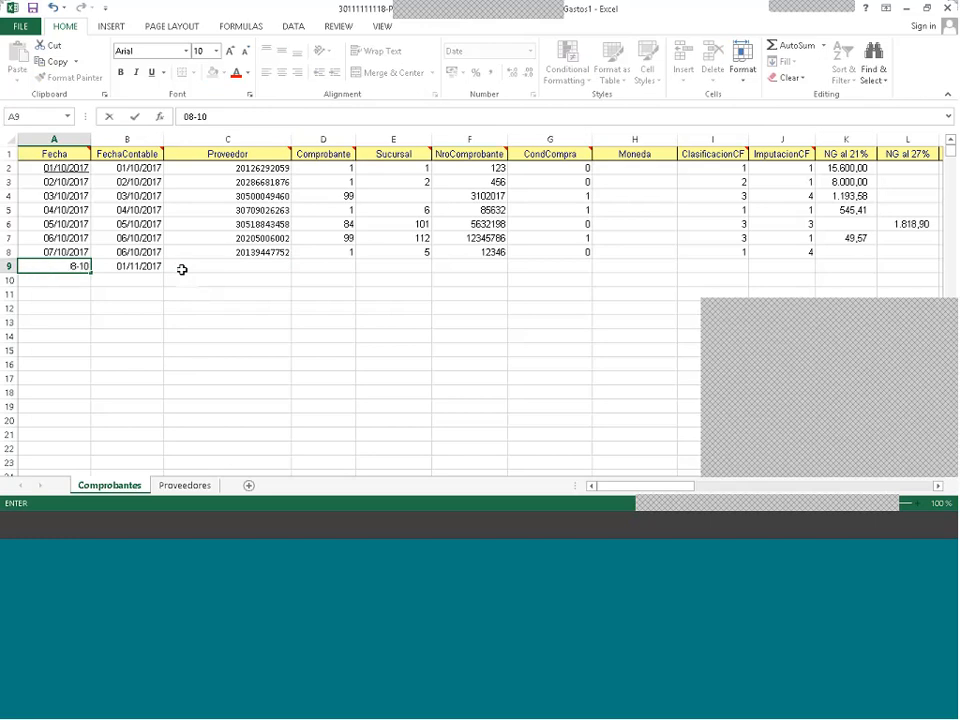
type("-2017")
key("BackSpace")
key("BackSpace")
key("BackSpace")
key("Tab")
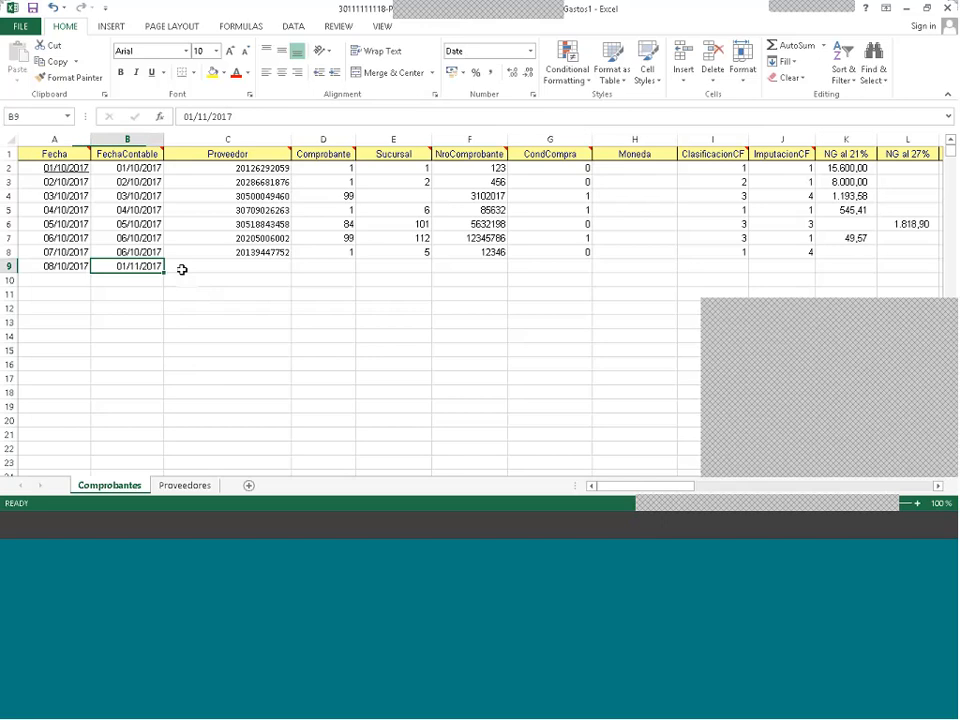
- Select row 9's Proveedor cell and read item 8, the Factura B from another RI, in the Word exercise
key("Tab")
key("Tab")
left_click(182, 269)
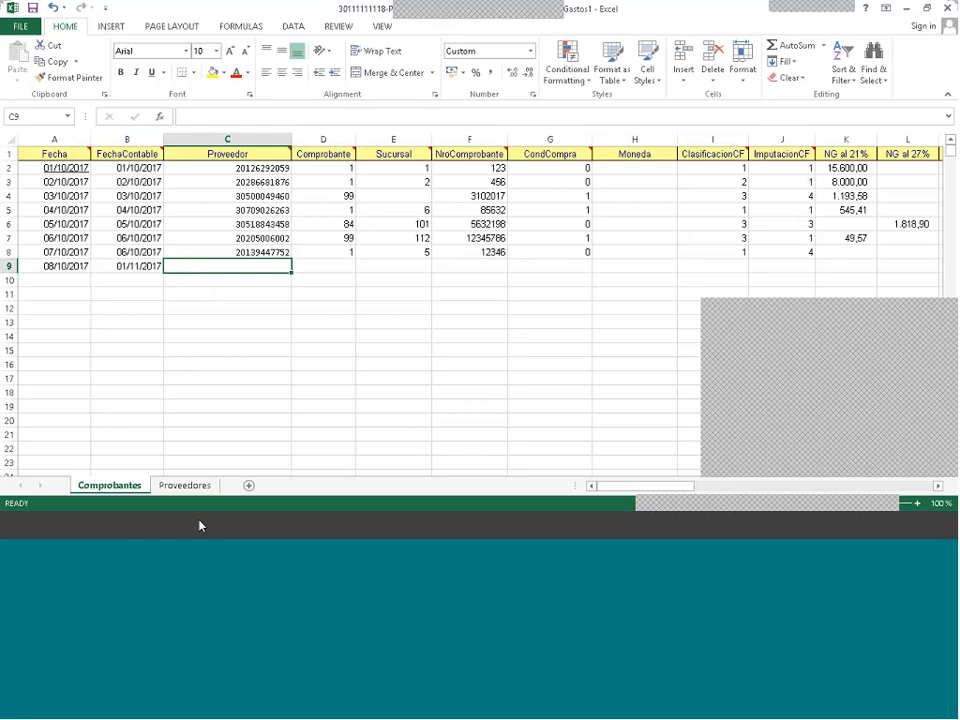
key("alt+Tab")
scroll(300, 400, "down", 6)
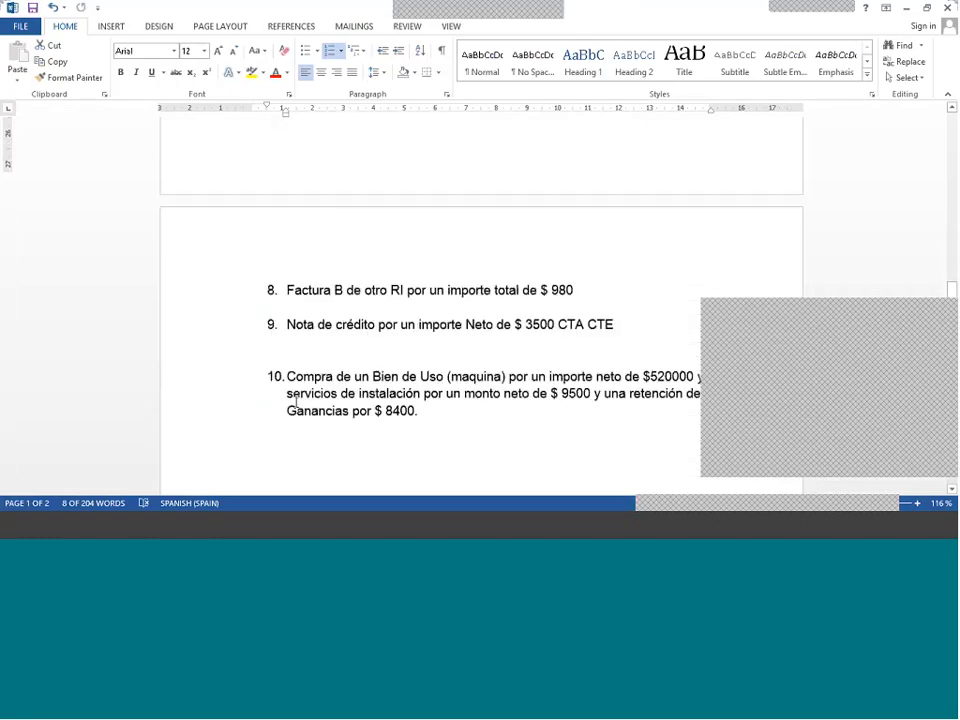
left_click_drag(307, 275, 405, 267)
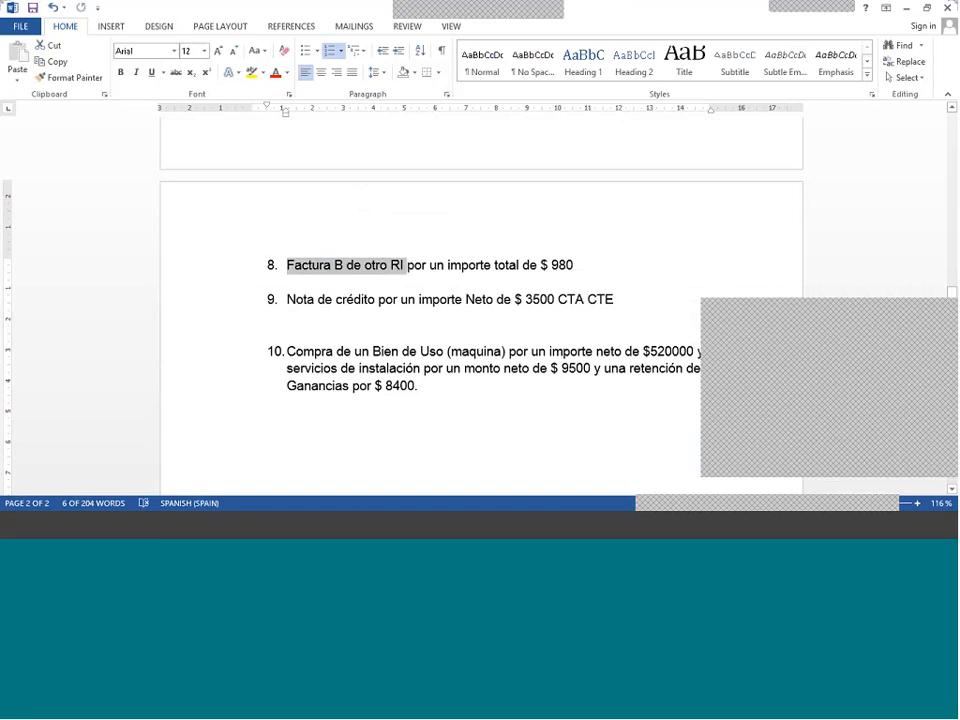
- Switch to Gestión Integral Del Estudio, minimize the purchases import window, and open the company's purchase Comprobantes list under Documentos
left_click(110, 533)
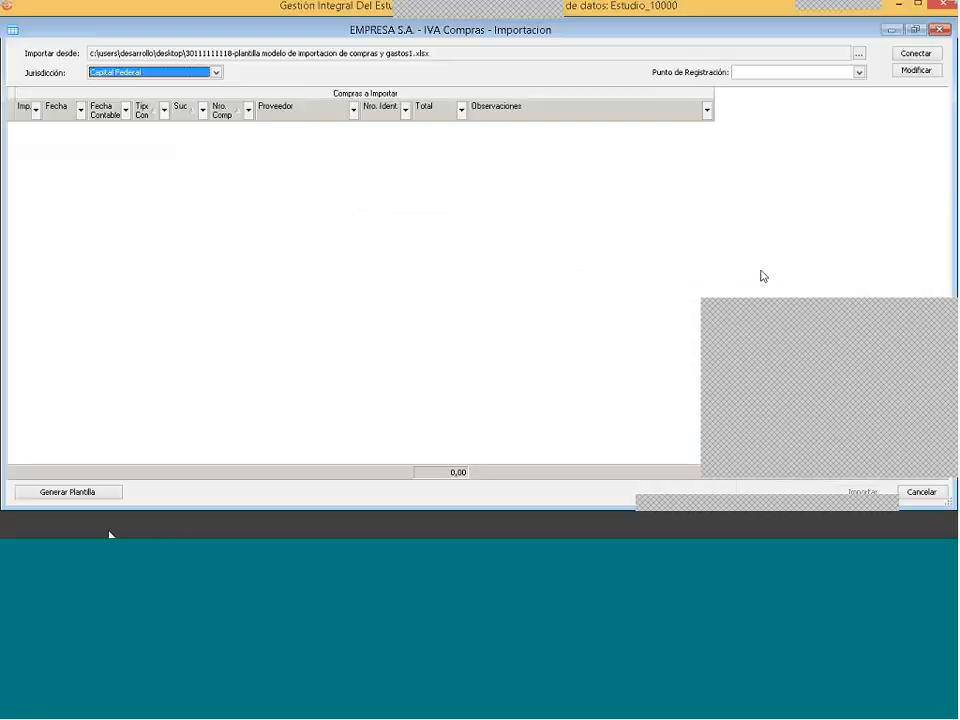
left_click(891, 32)
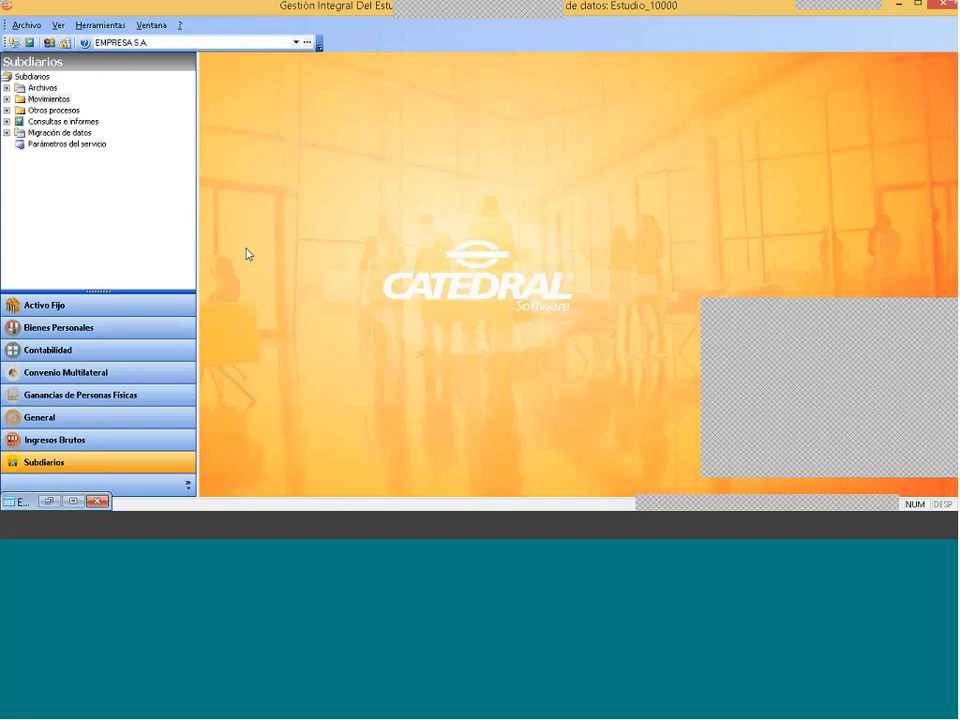
left_click(39, 98)
left_click(38, 90)
left_click(8, 88)
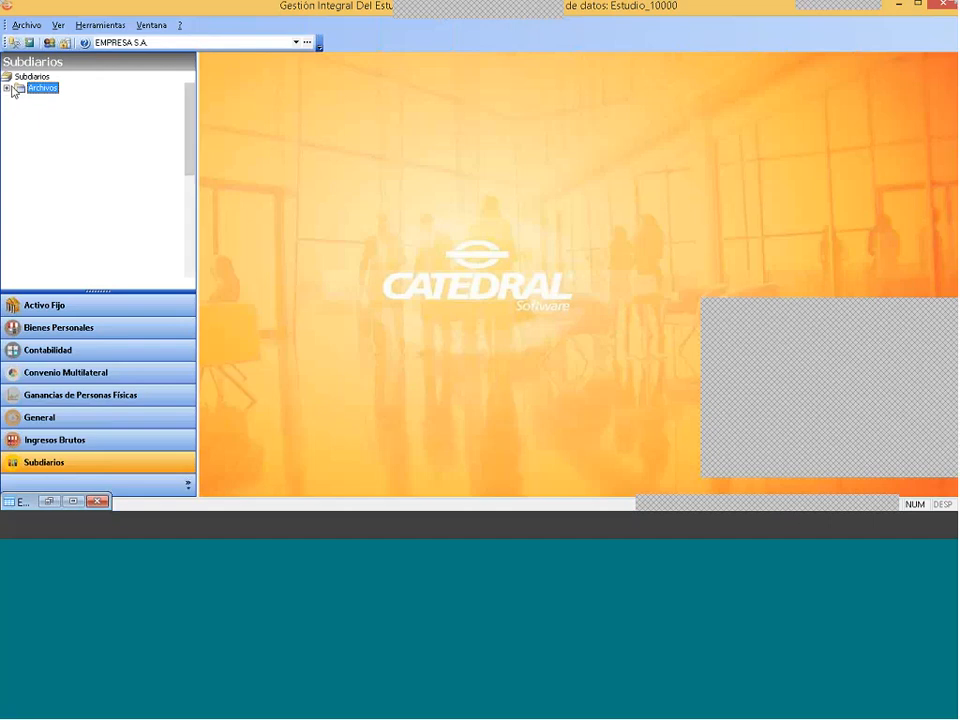
left_click(51, 91)
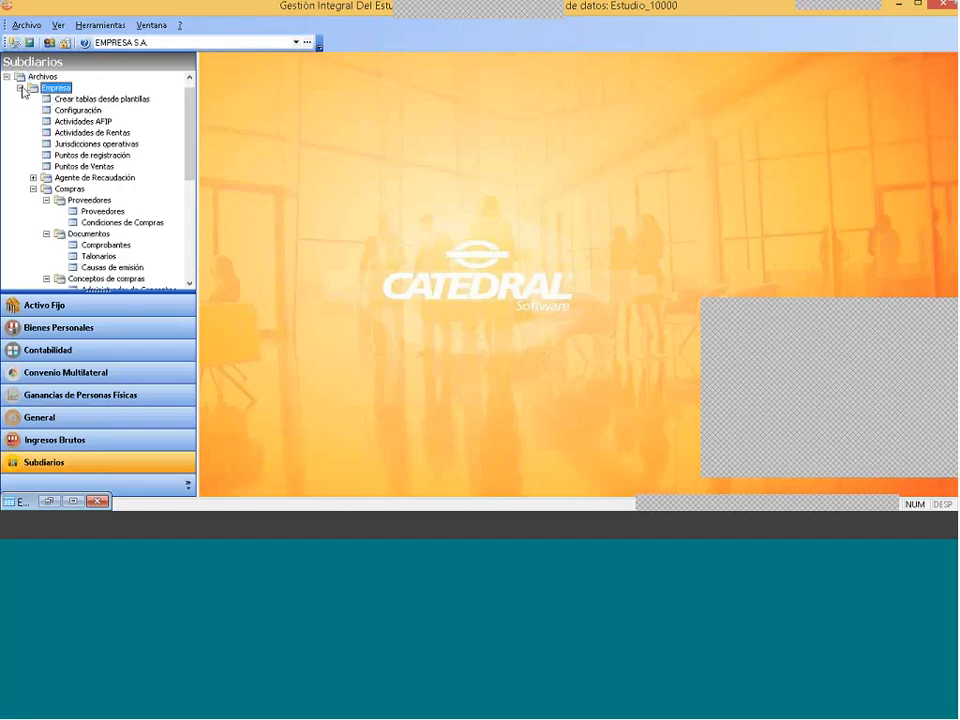
left_click(69, 188)
left_click(90, 234)
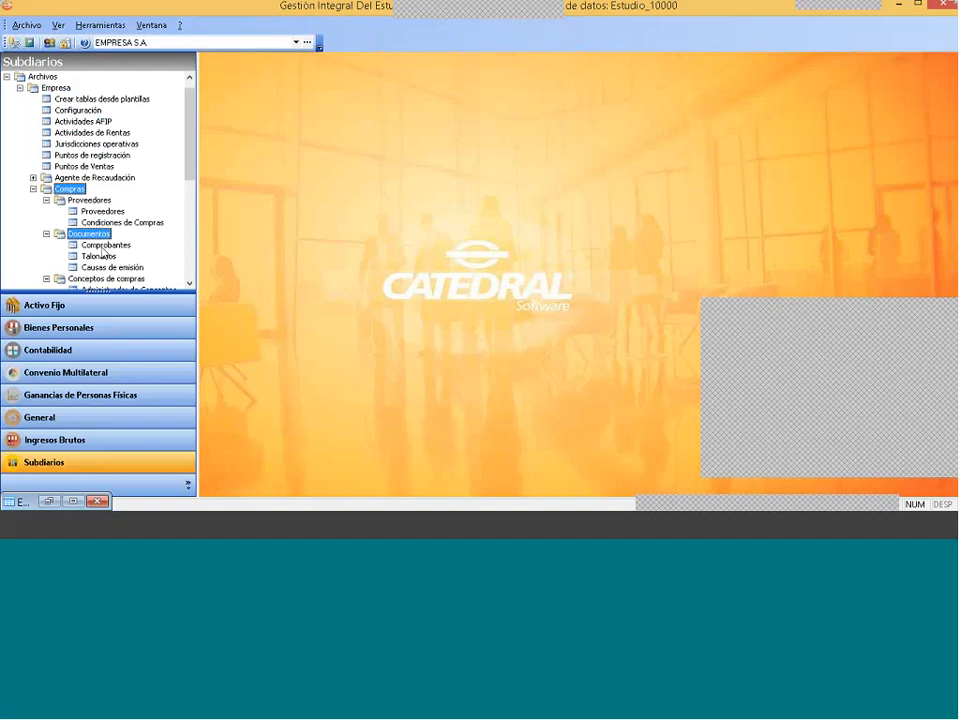
double_click(104, 246)
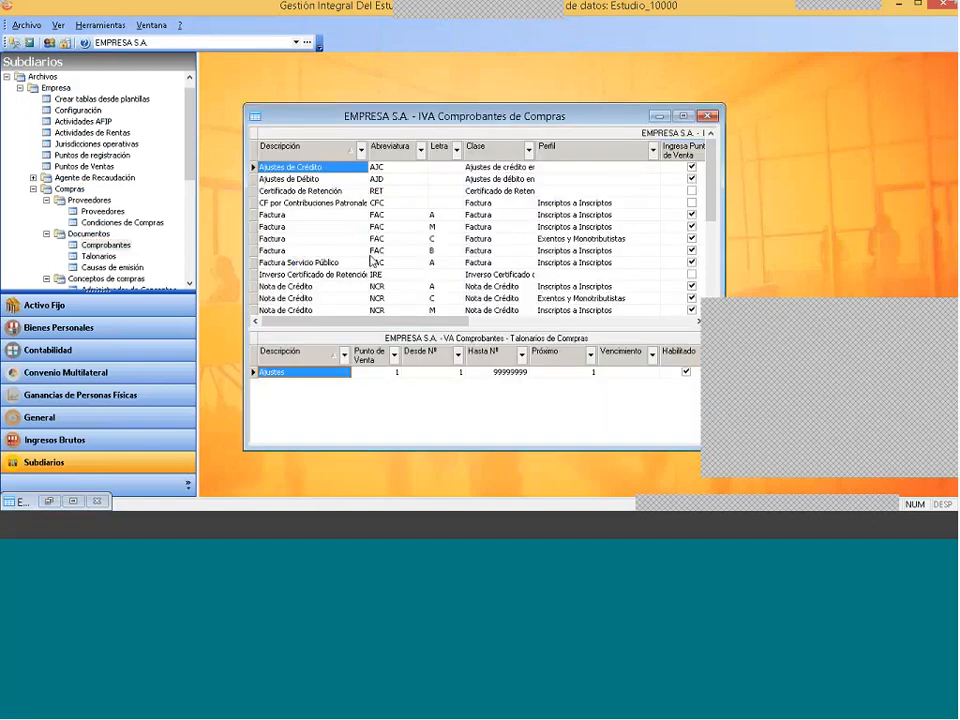
- Open the FAC voucher type with letter B for modification and review its class, abbreviation, letter and description
left_click(425, 252)
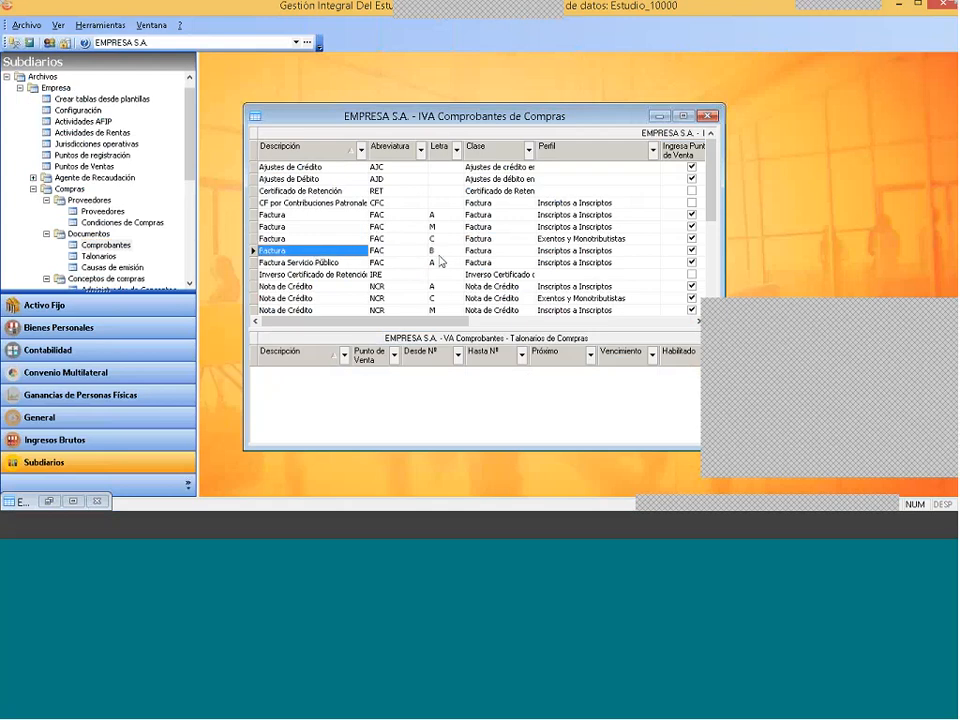
right_click(311, 253)
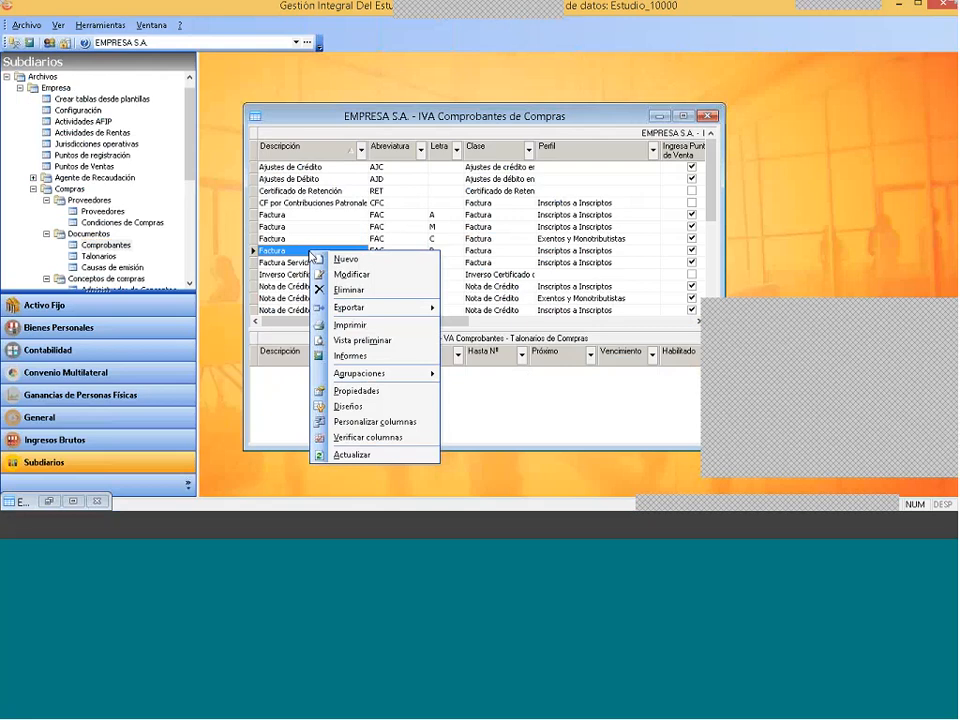
left_click(340, 273)
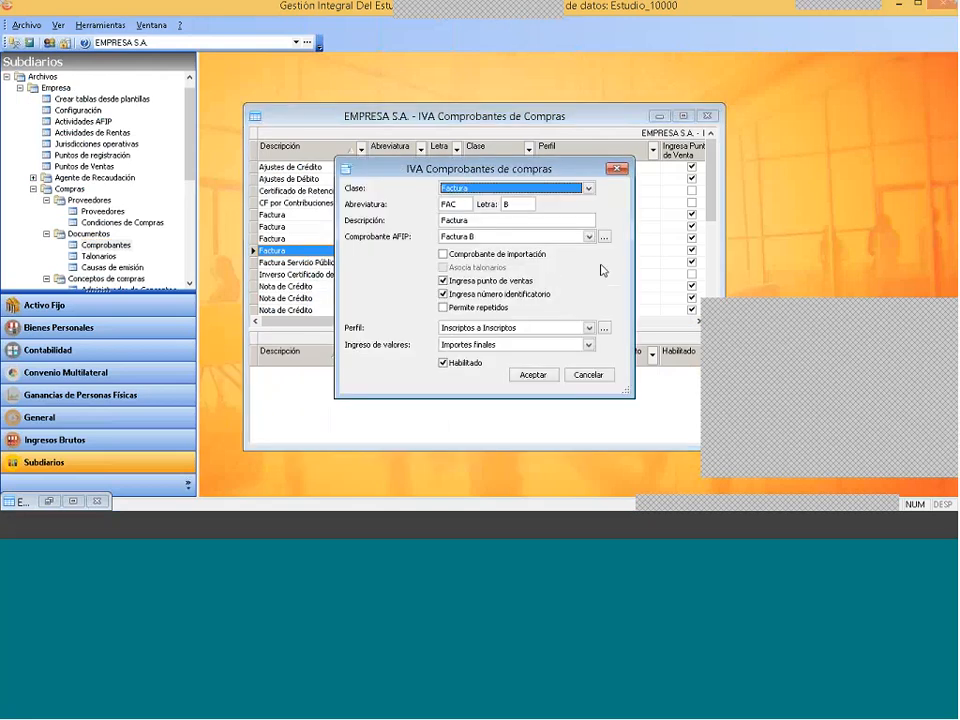
key("Tab")
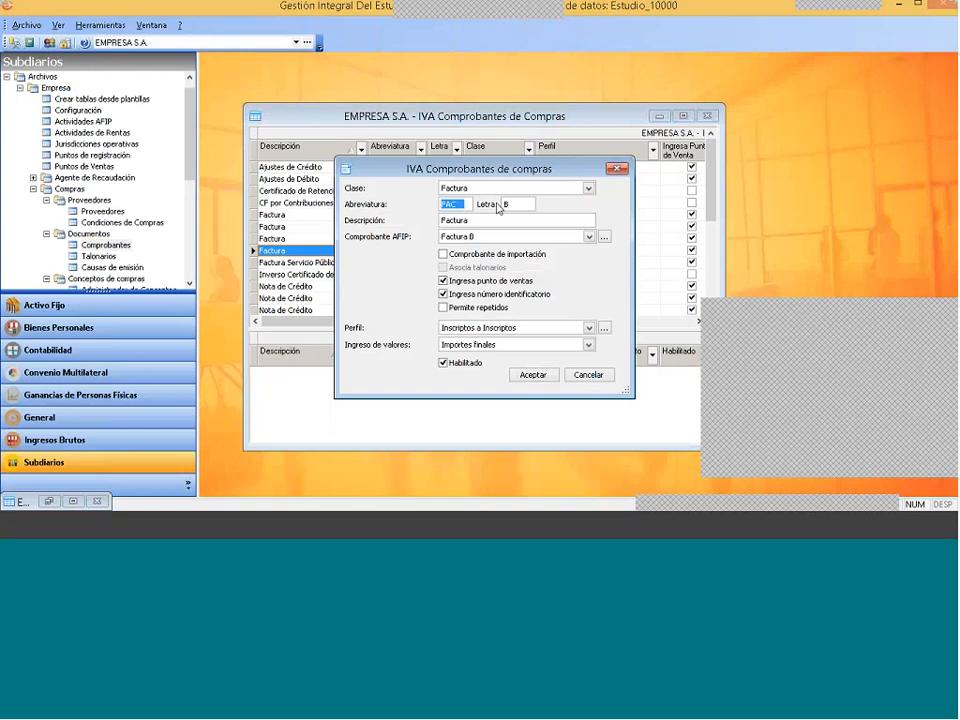
key("Tab")
key("Tab")
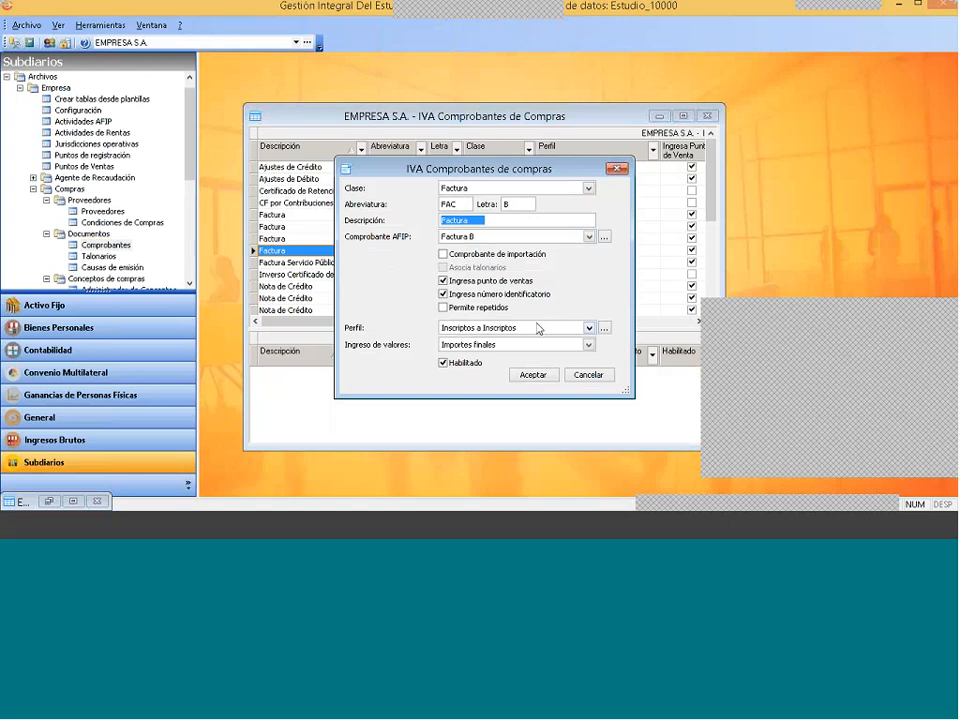
- Choose Importes finales as Factura B's Ingreso de valores, accept it, and close the purchase voucher list
left_click(511, 350)
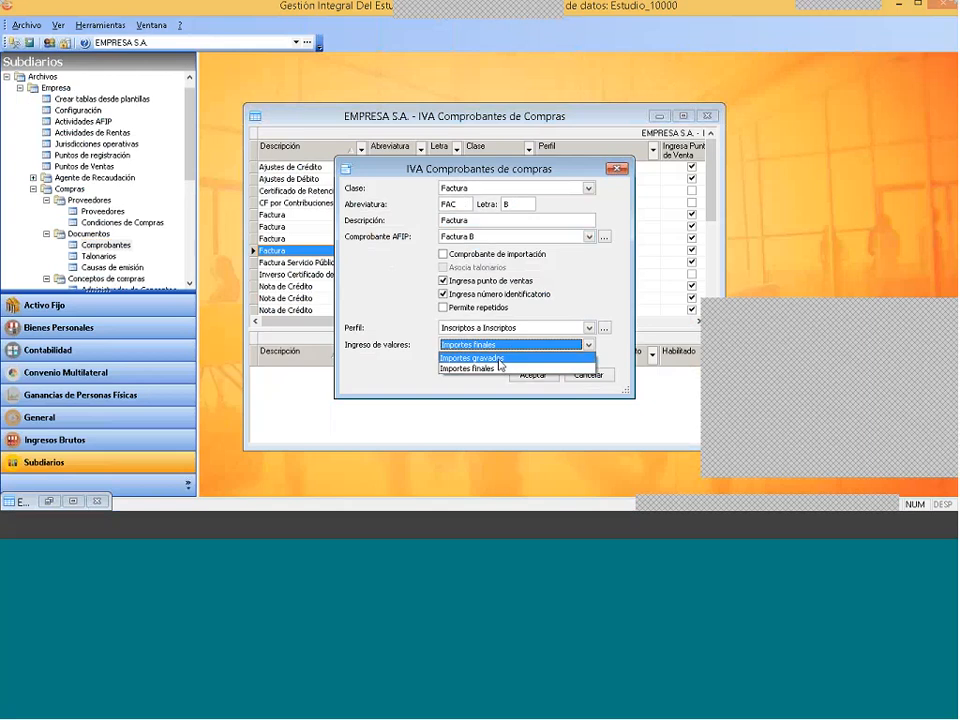
left_click(506, 368)
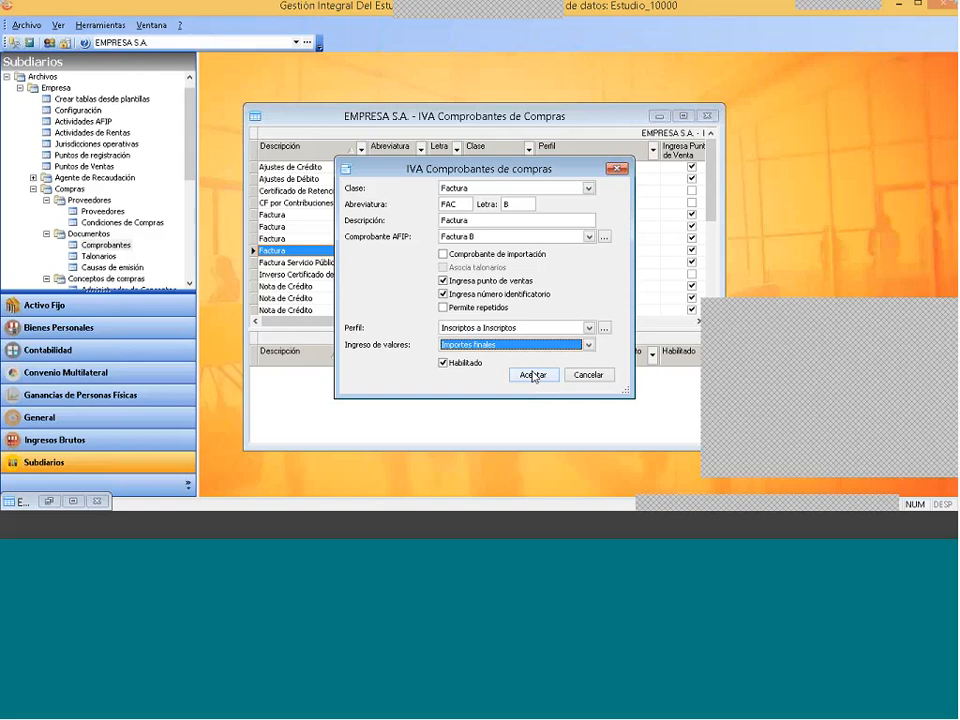
left_click(533, 375)
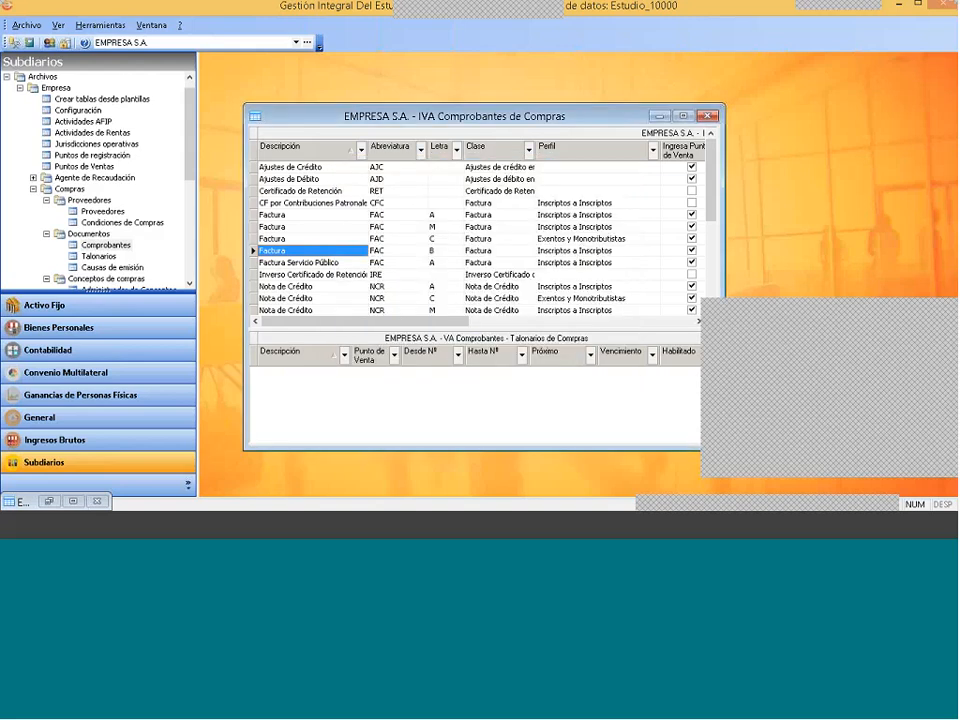
left_click(708, 116)
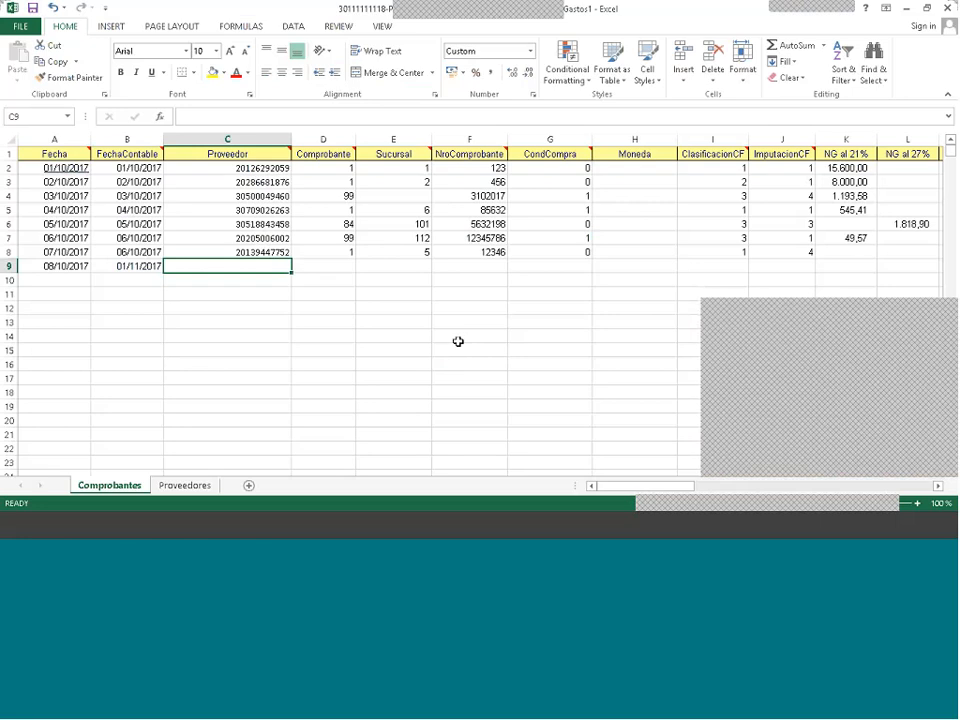
- In the Excel template, consult the Proveedores sheet and copy row 2's Proveedor number into row 9 of Comprobantes
left_click(188, 486)
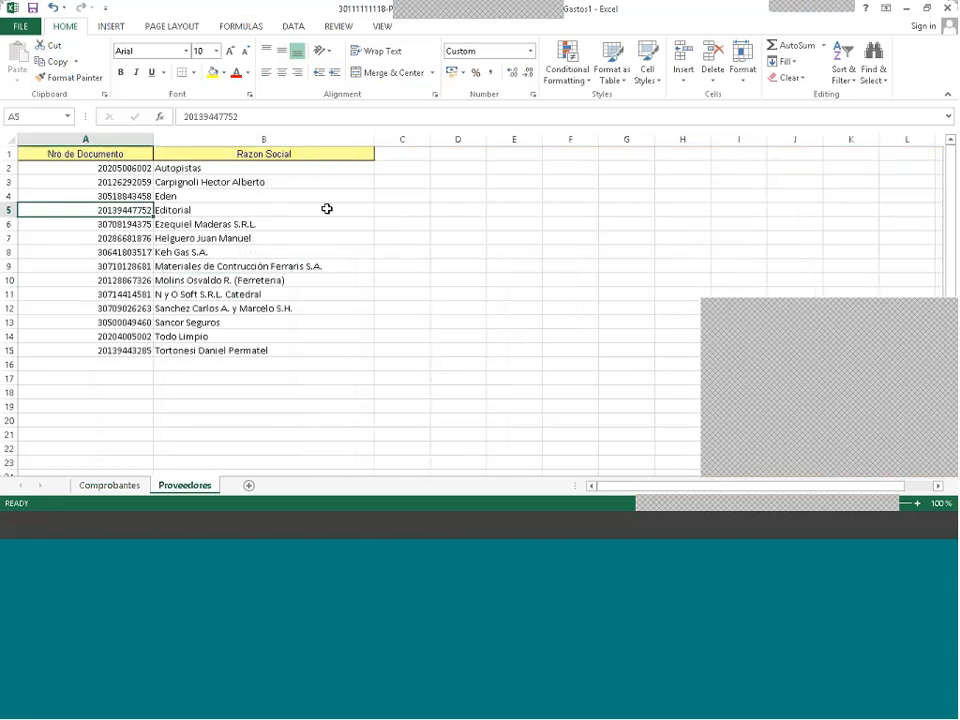
left_click(120, 486)
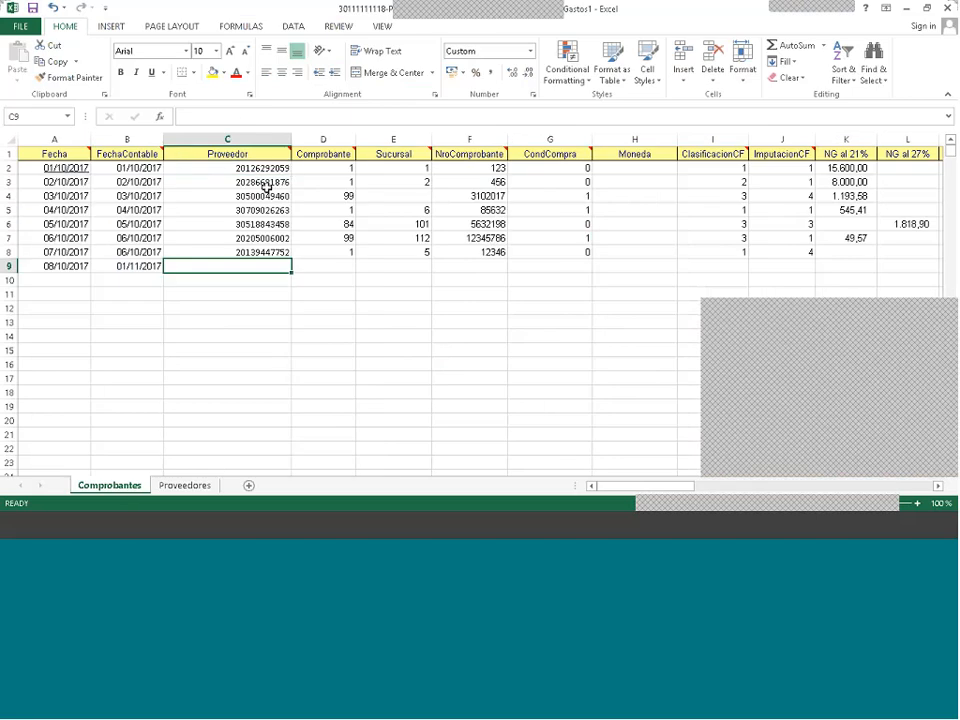
left_click(265, 169)
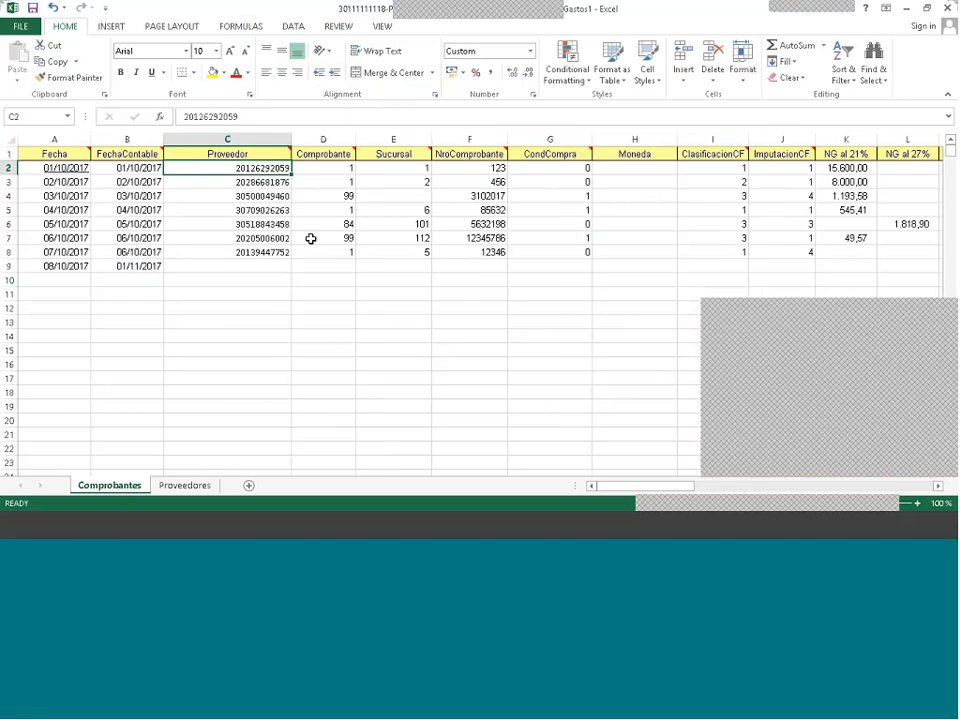
key("ctrl+c")
key("ctrl+v")
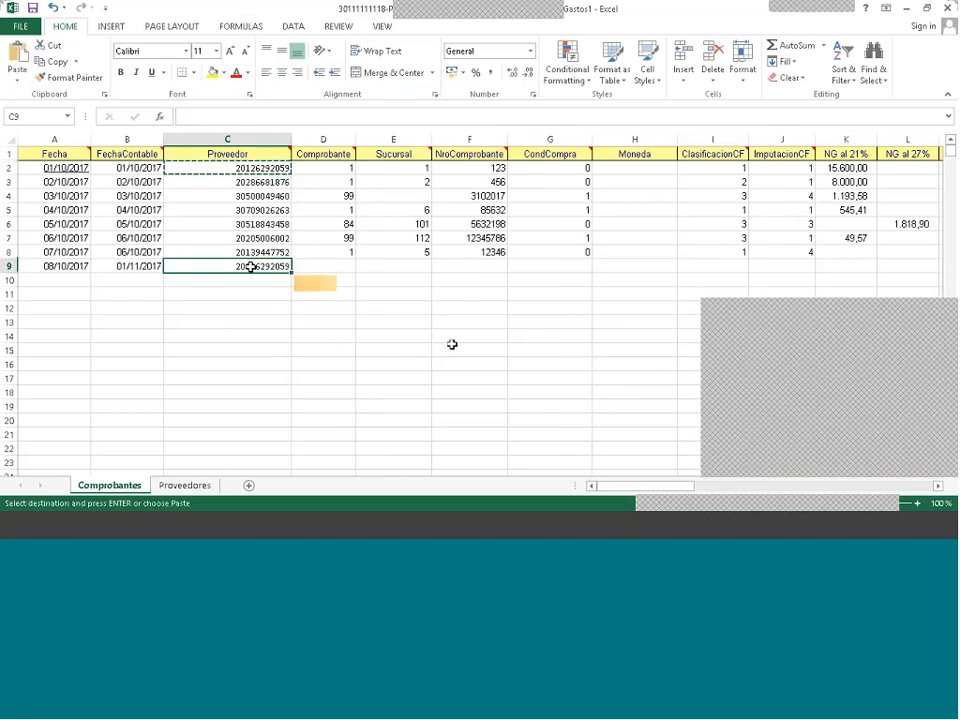
- Fill row 9 with Comprobante 6, Sucursal 1, NroComprobante 5 and CondCompra 0, leaving Moneda empty
key("Right")
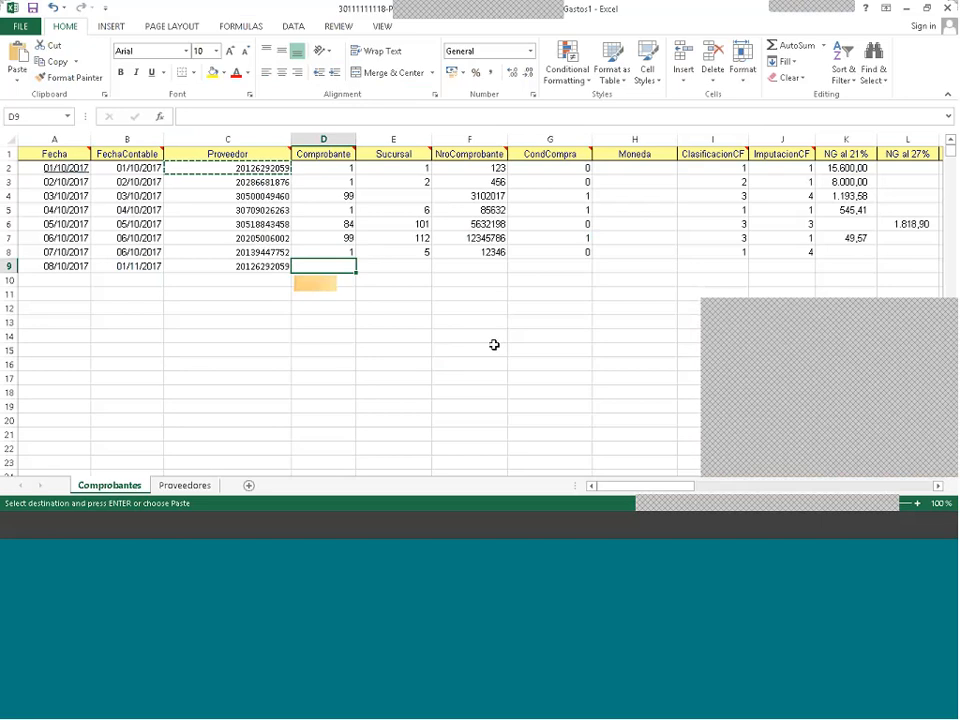
type("6")
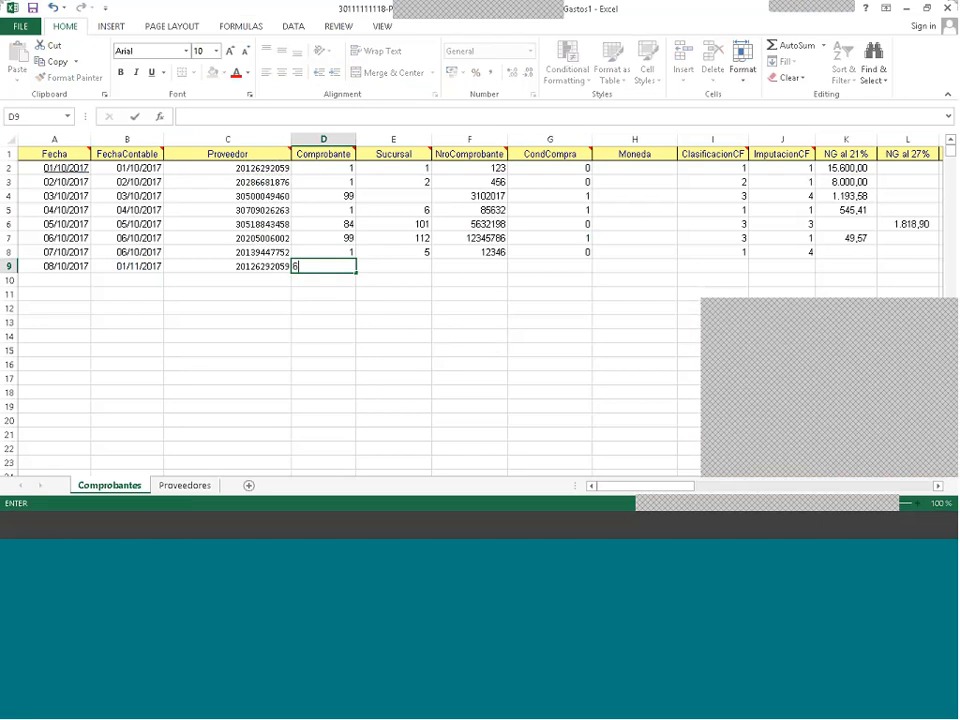
key("Tab")
mouse_move(326, 153)
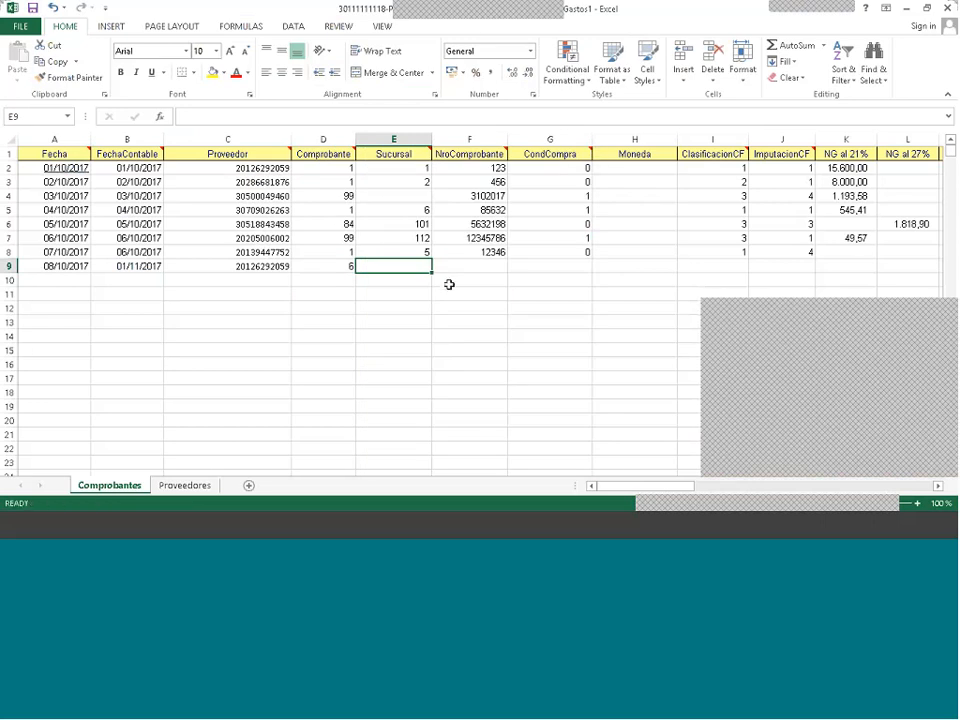
type("1")
key("Tab")
type("5")
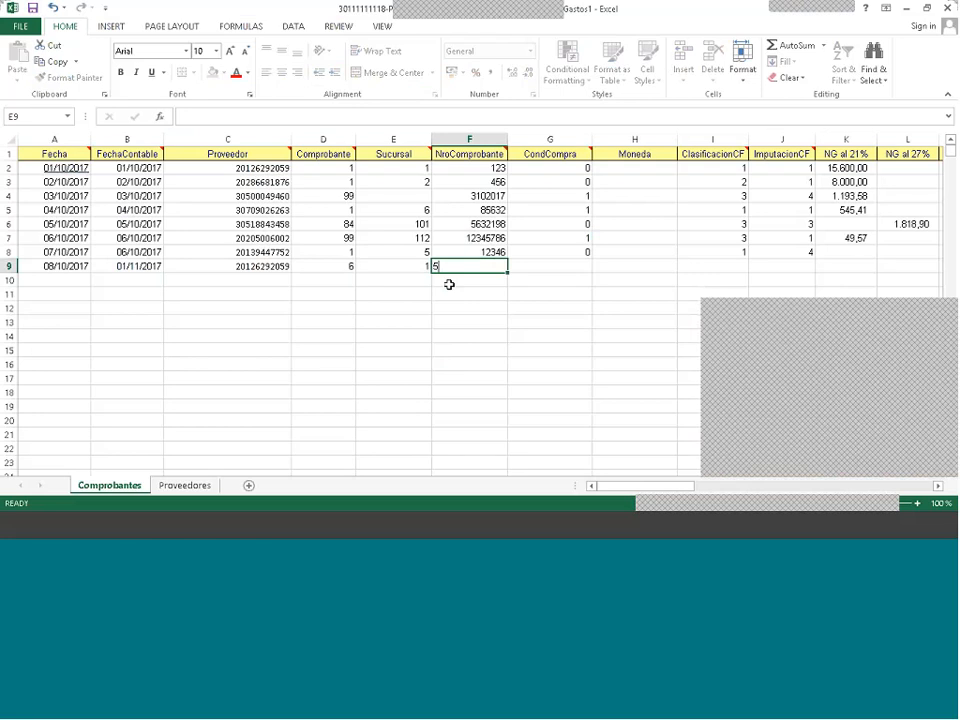
key("Tab")
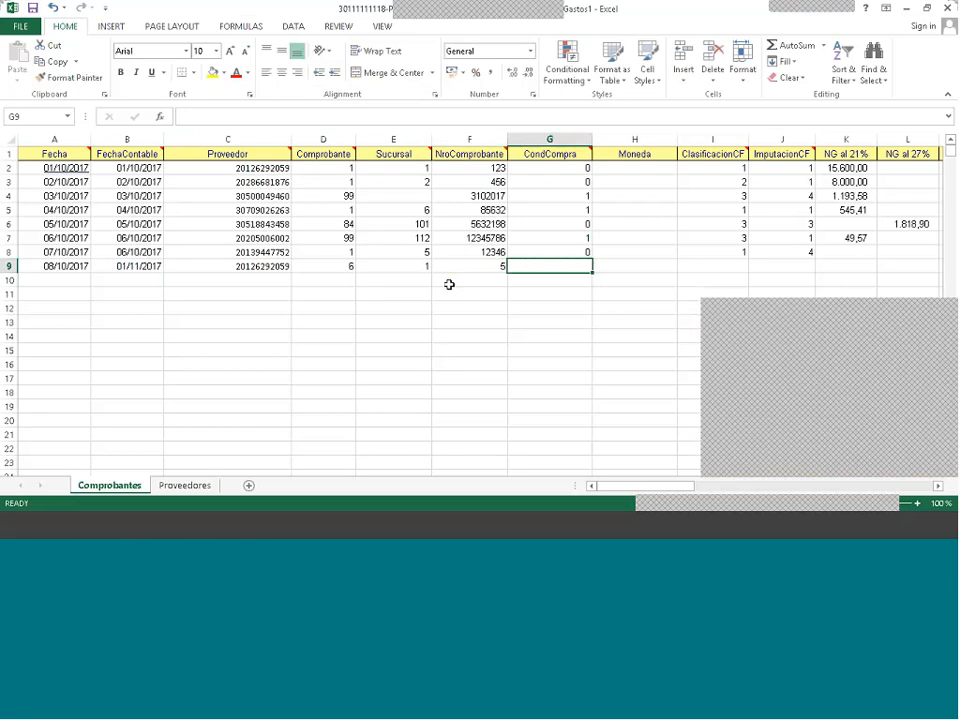
type("0")
key("Tab")
key("Tab")
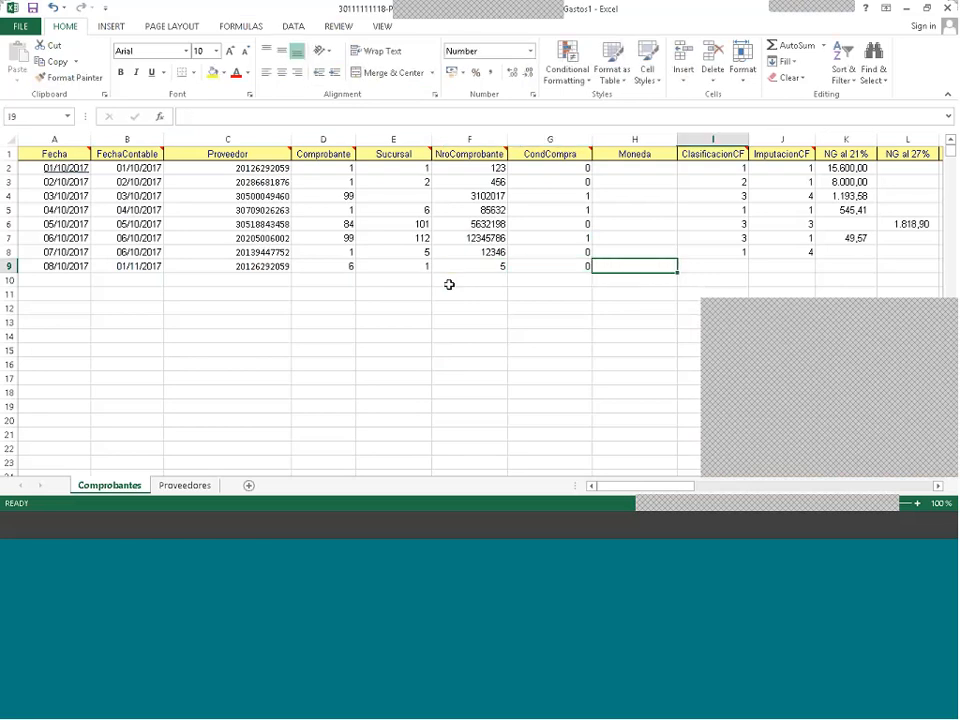
- Set row 9's ClasificacionCF to 3 and ImputacionCF to 4, following the codes in the header notes
mouse_move(722, 158)
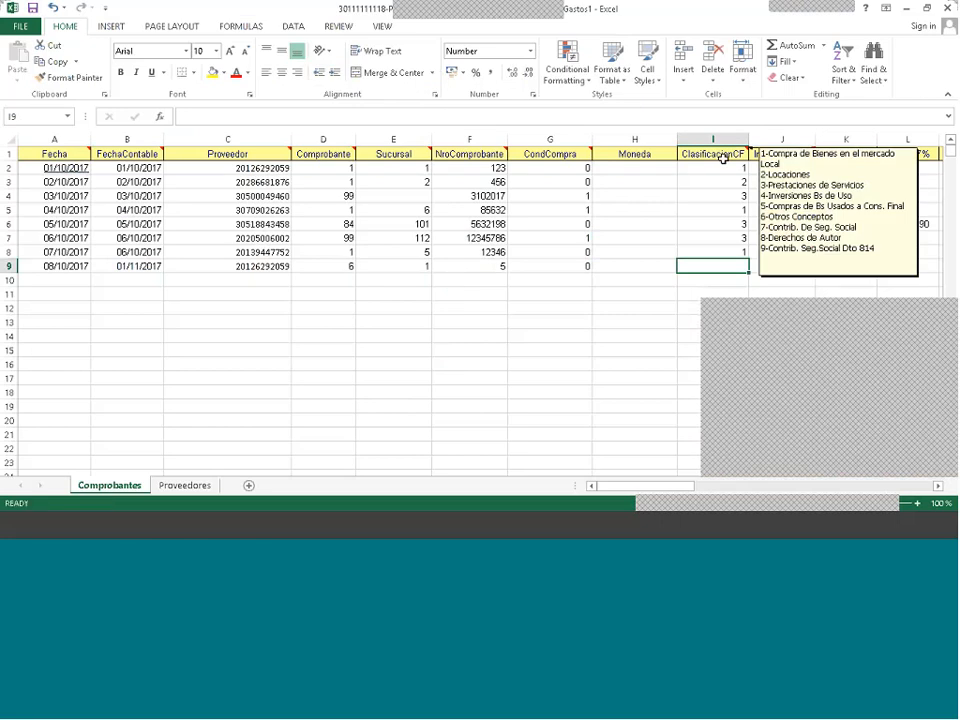
type("3")
key("Tab")
mouse_move(776, 157)
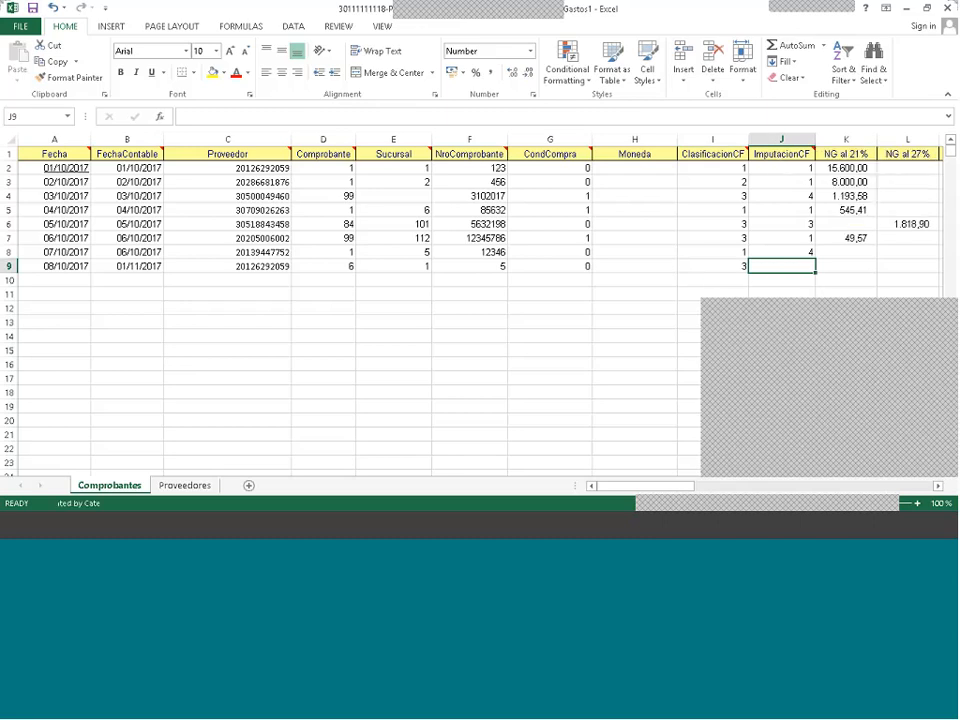
type("4")
key("Tab")
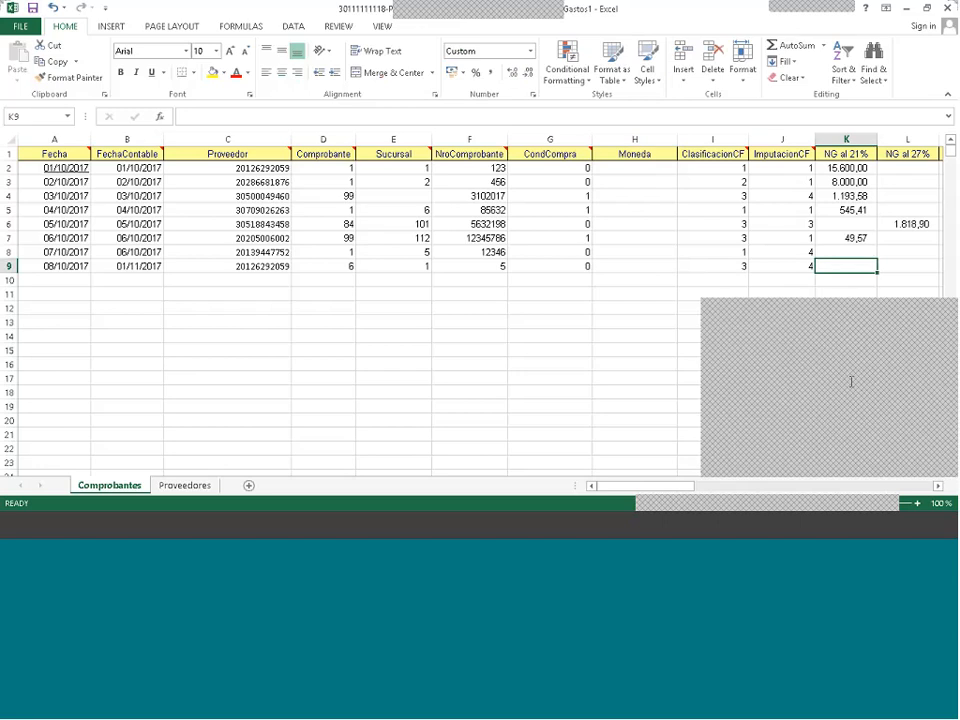
- Look across row 9's NG and IVA rate columns and return to the NG al 21% cell
scroll(851, 381, "down", 1)
scroll(891, 285, "up", 1)
key("Right")
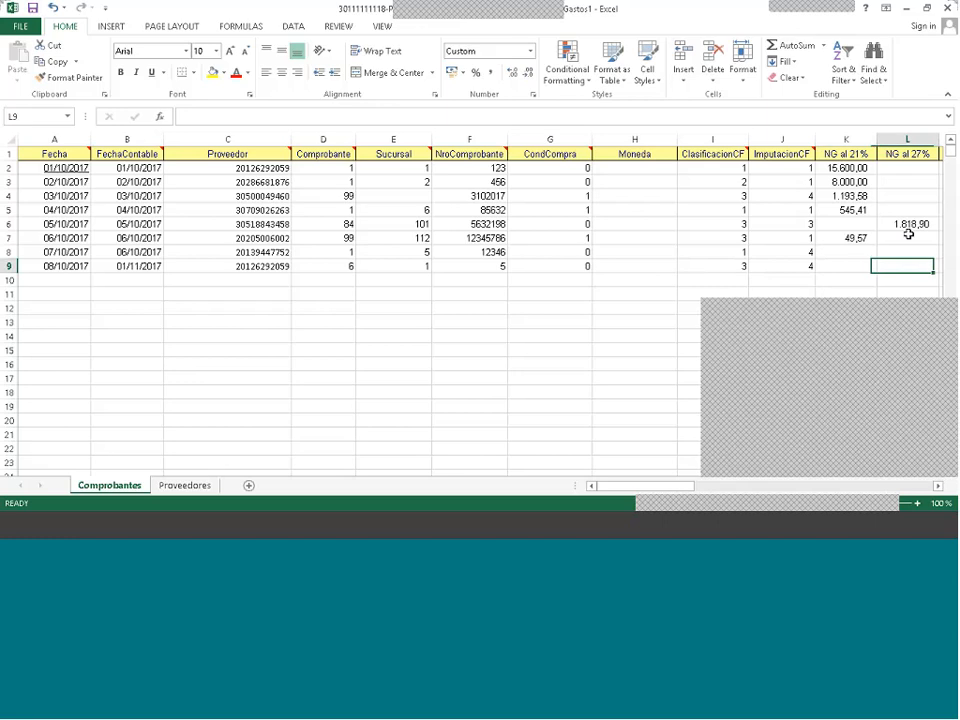
key("Right")
key("Right")
key("Right")
key("Right")
key("Right")
key("Right")
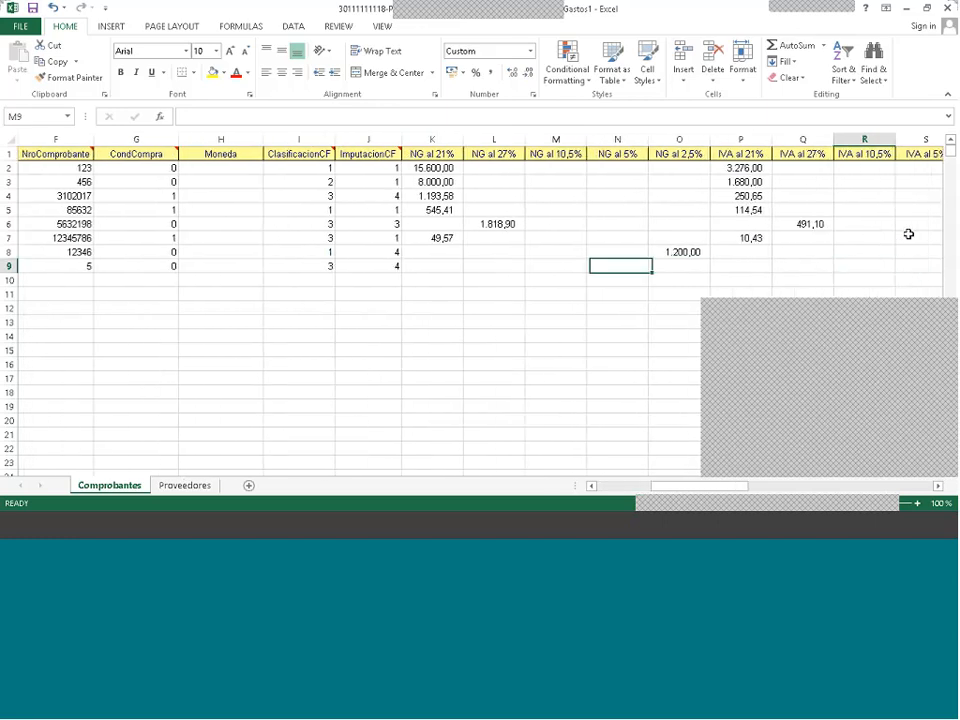
key("Left")
key("Left")
key("Left")
key("Left")
key("Left")
key("Left")
key("Left")
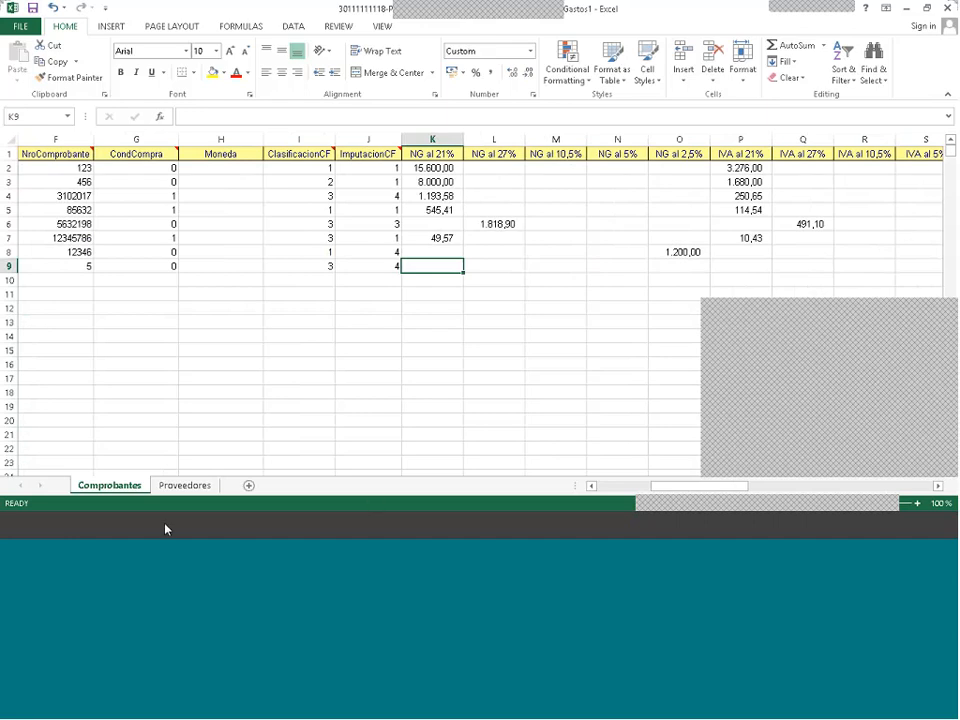
- Check the Factura B total in the Word exercise list, switch to Catedral and divide 980 by 1.21 in its calculator
key("alt+Tab")
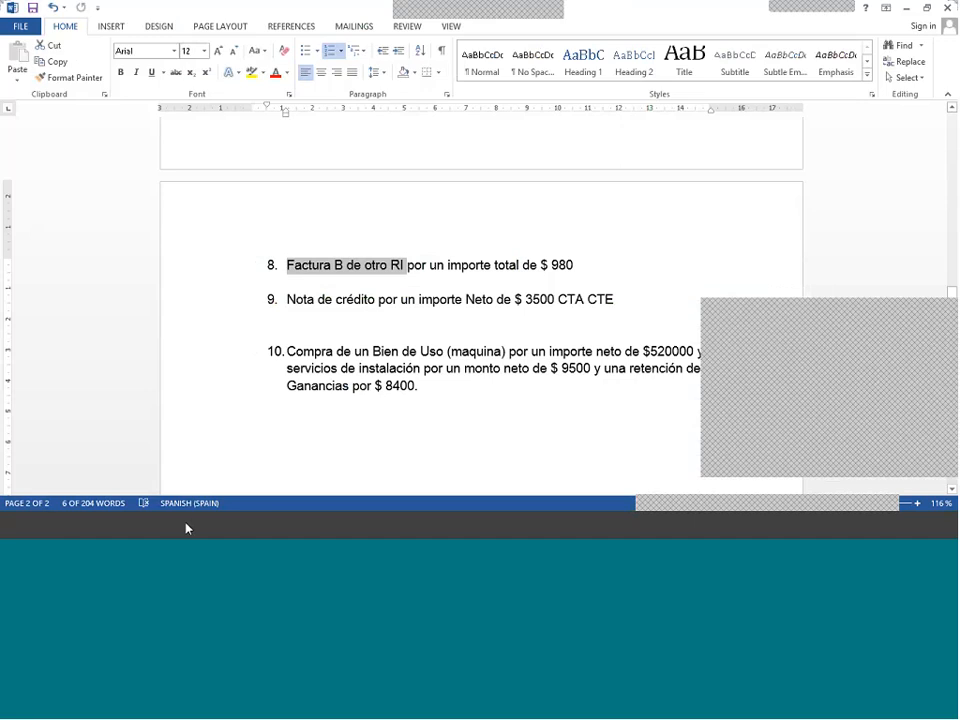
key("alt+Tab")
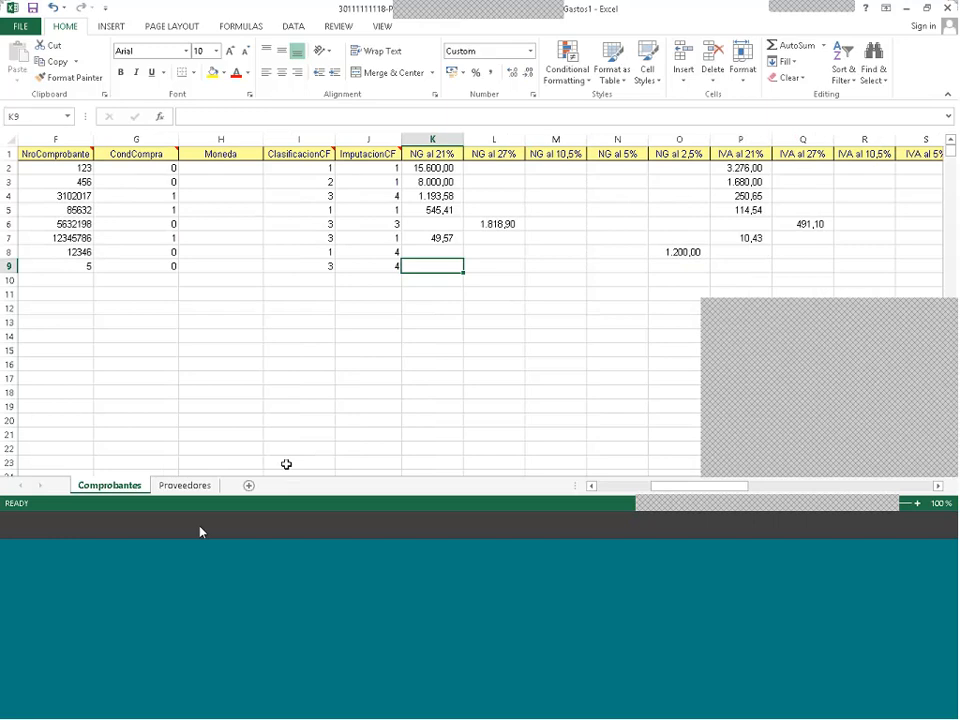
left_click(100, 530)
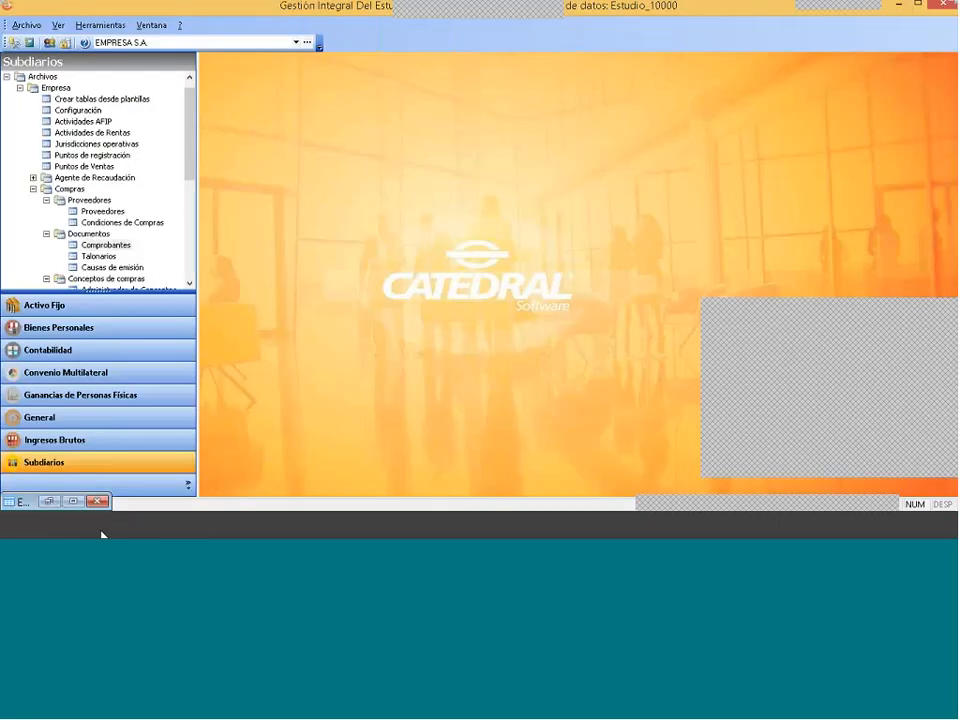
key("F12")
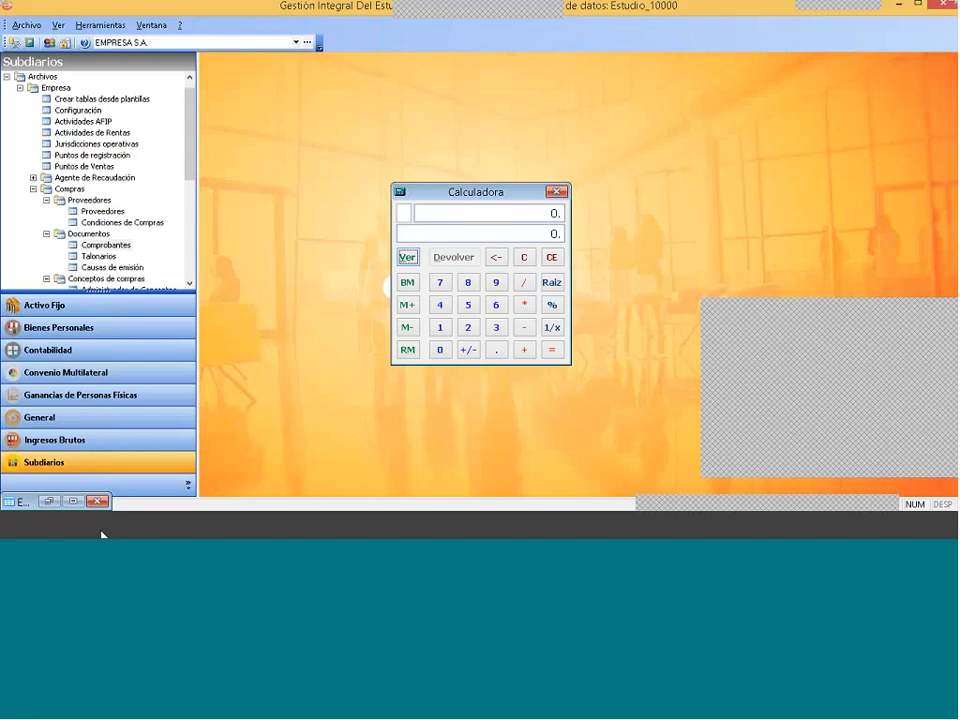
type("980")
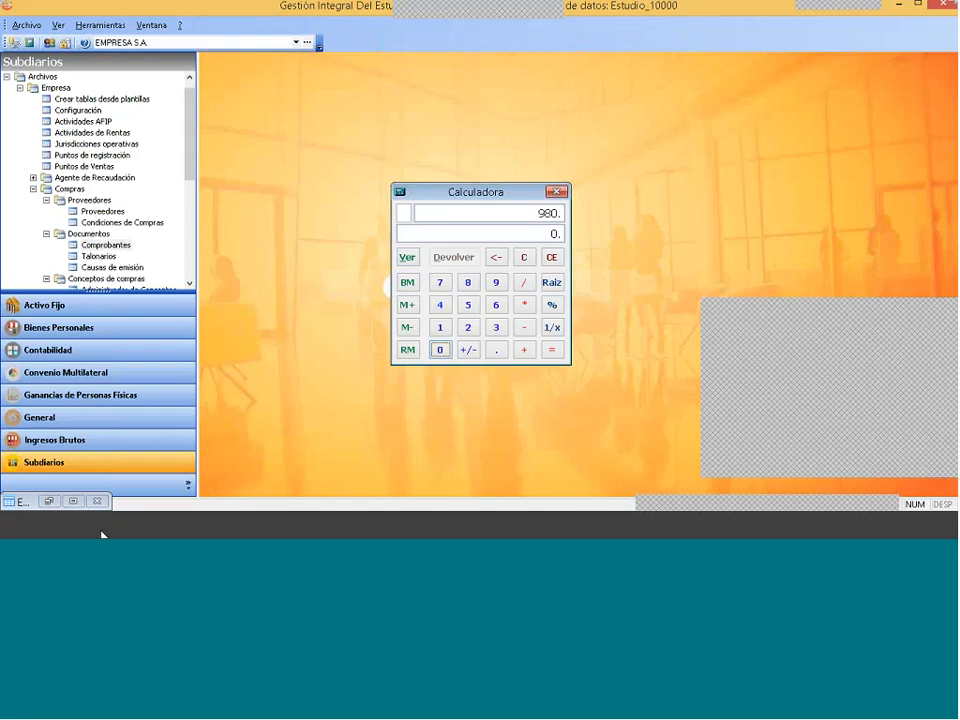
key("slash")
type("1.21")
key("Return")
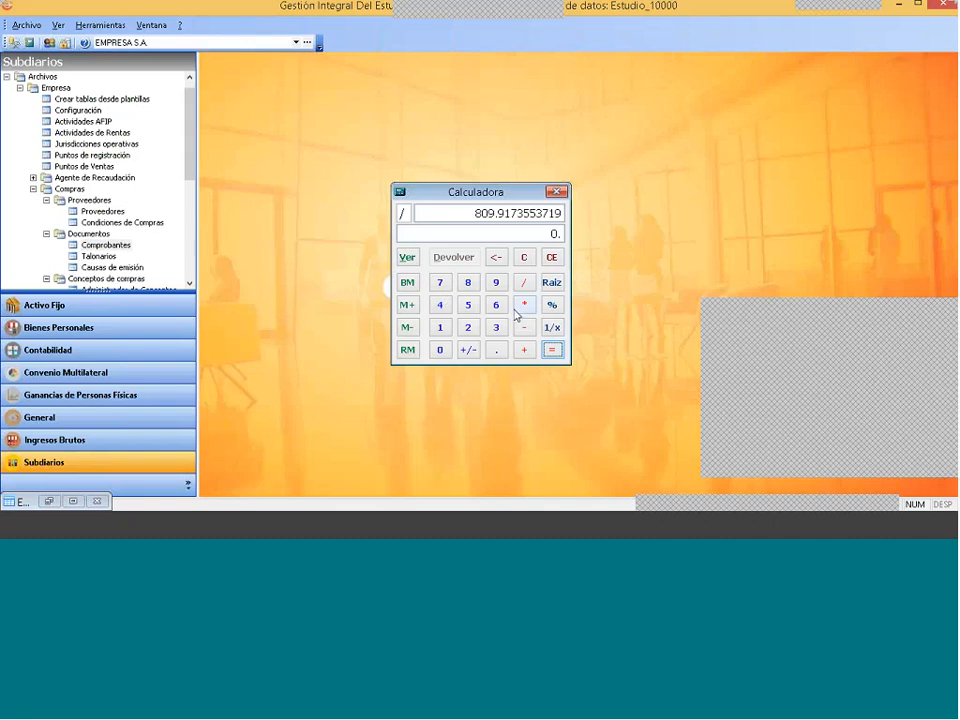
- Back in the Excel template, enter 809,92 as row 9's NG al 21% amount
key("alt+Tab")
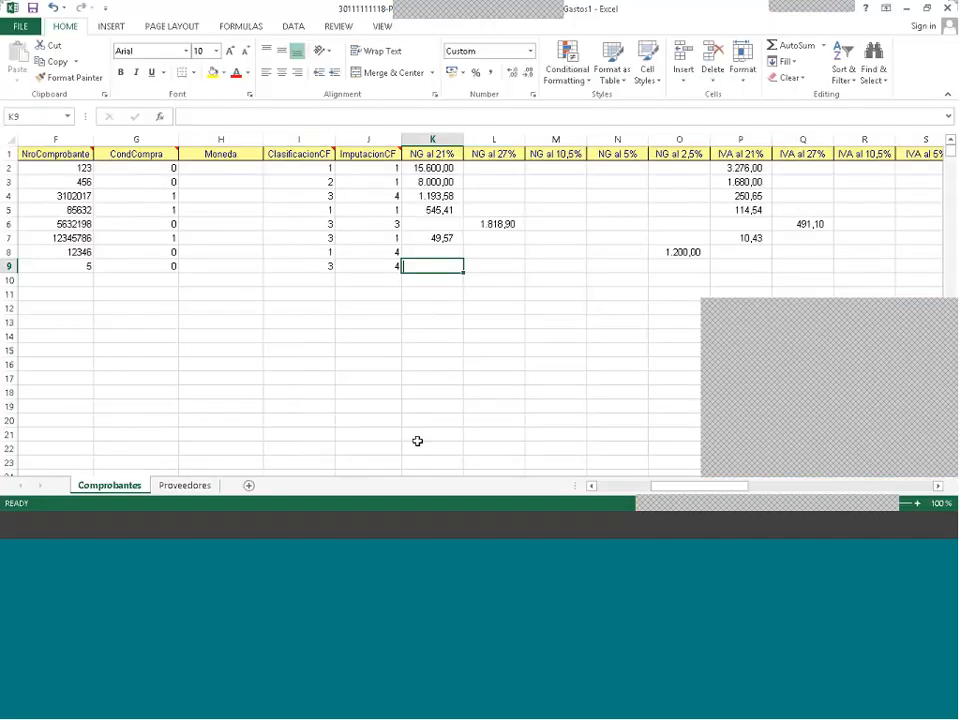
type("809,92")
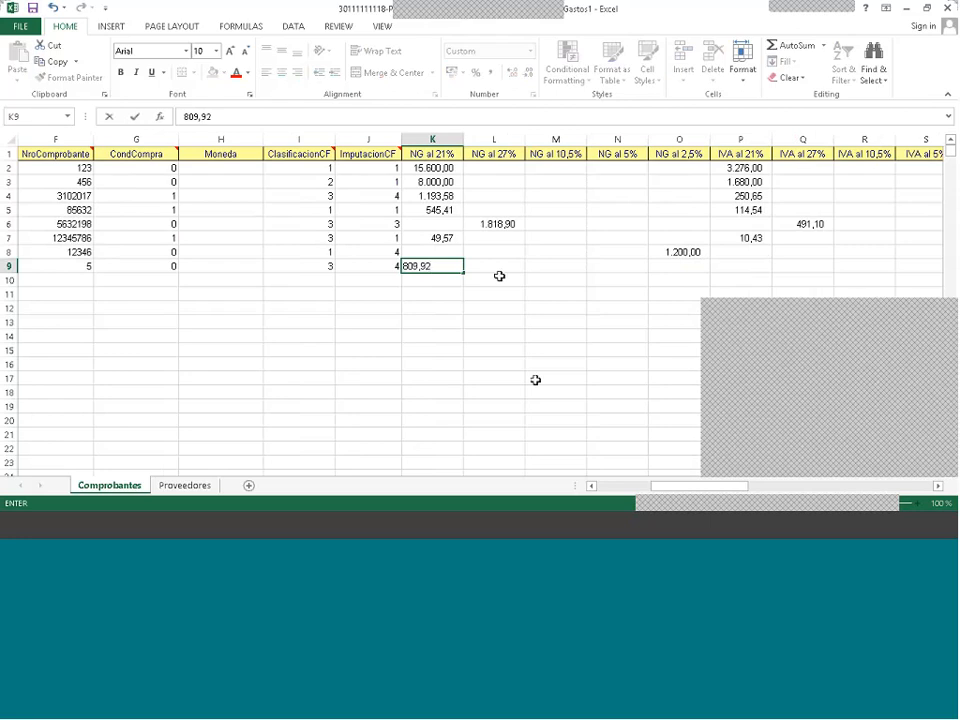
key("Tab")
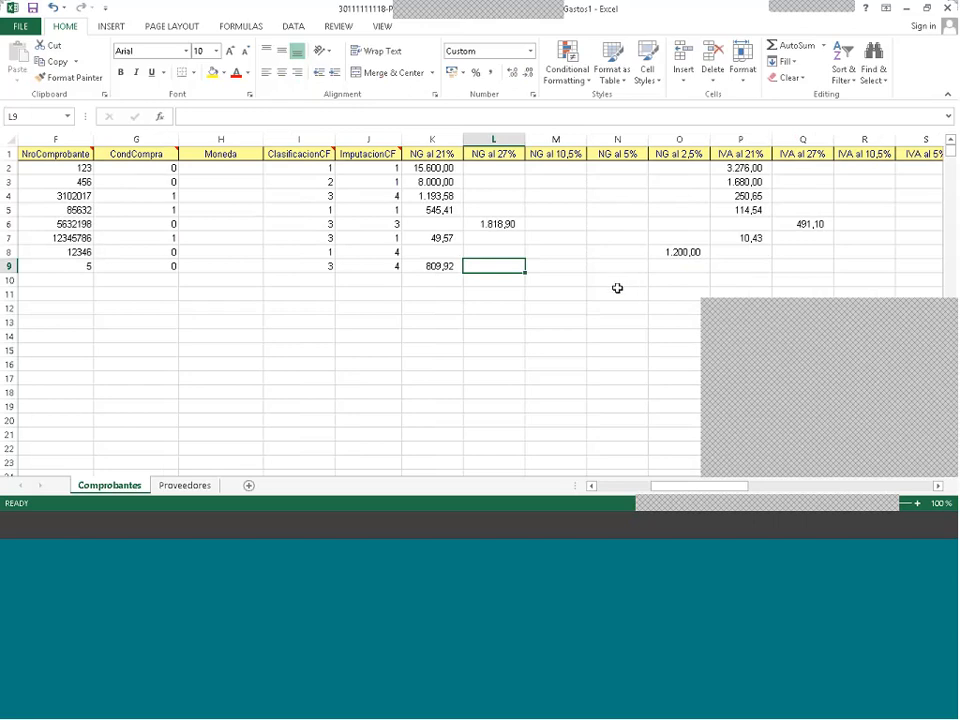
- Calculate row 9's IVA al 21% with the formula +980-K9
key("Right")
key("Right")
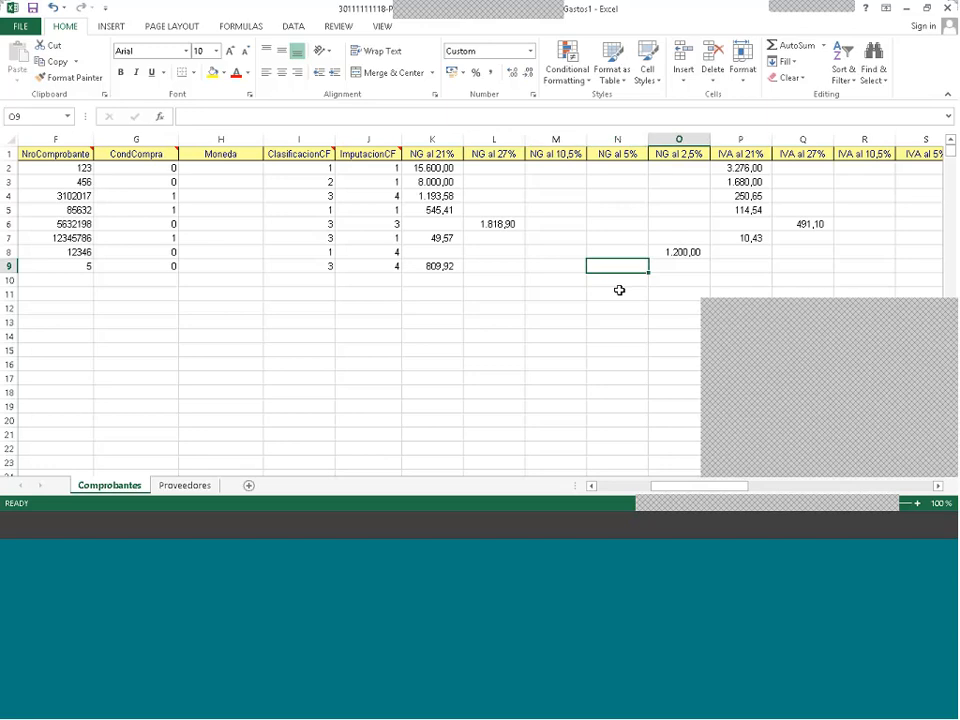
key("Right")
key("Right")
key("Right")
key("Right")
key("Right")
key("Right")
left_click(619, 292)
key("Left")
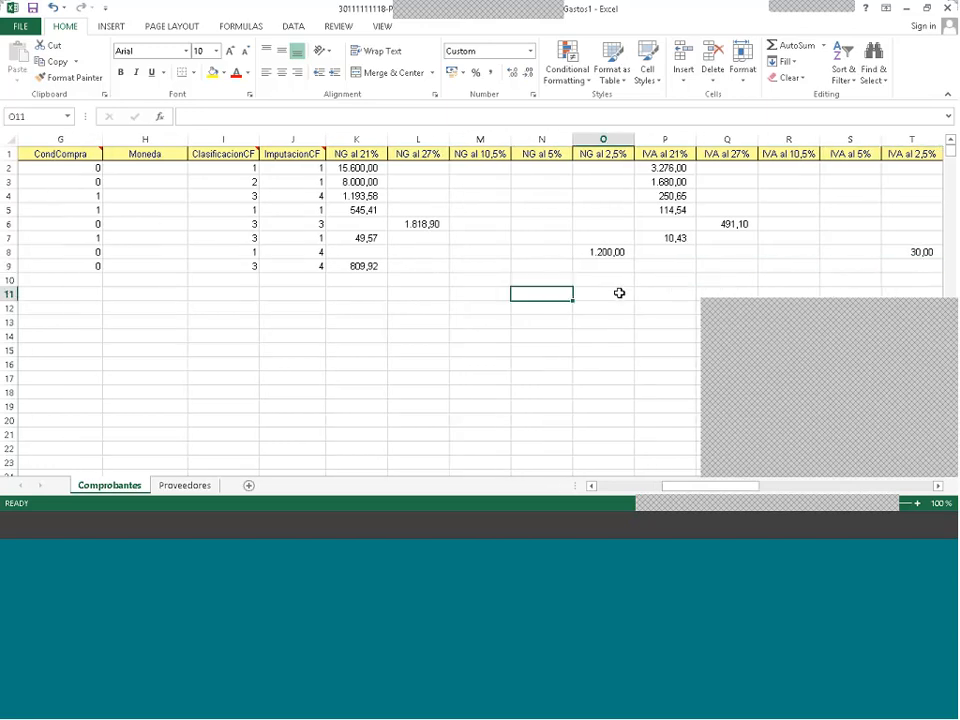
key("Up")
left_click(617, 293)
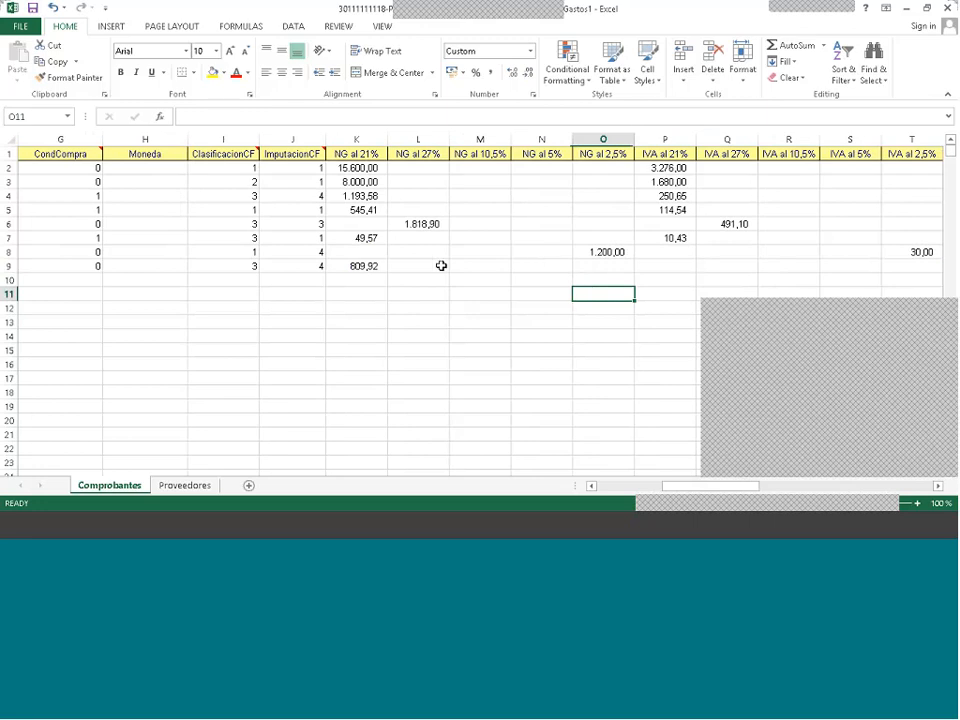
left_click(650, 266)
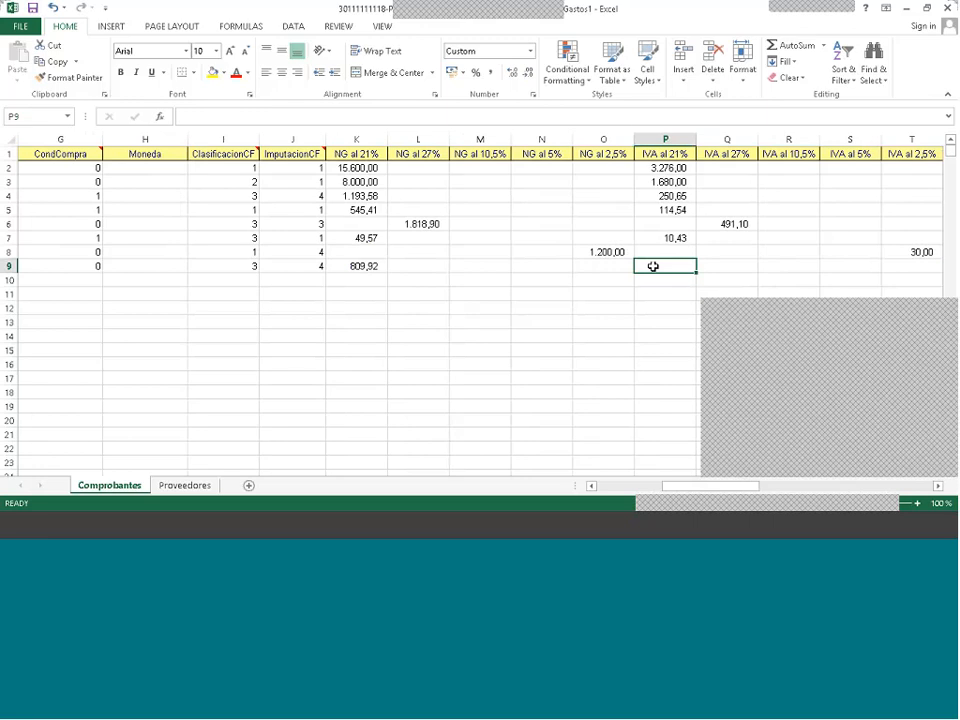
type("+")
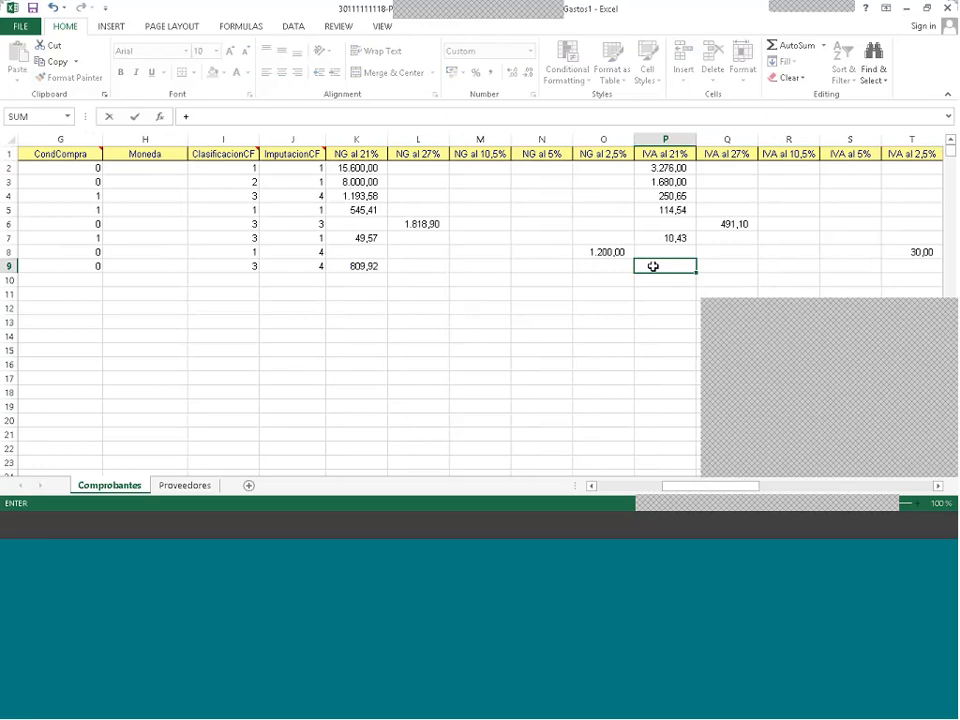
type("980-")
left_click(369, 267)
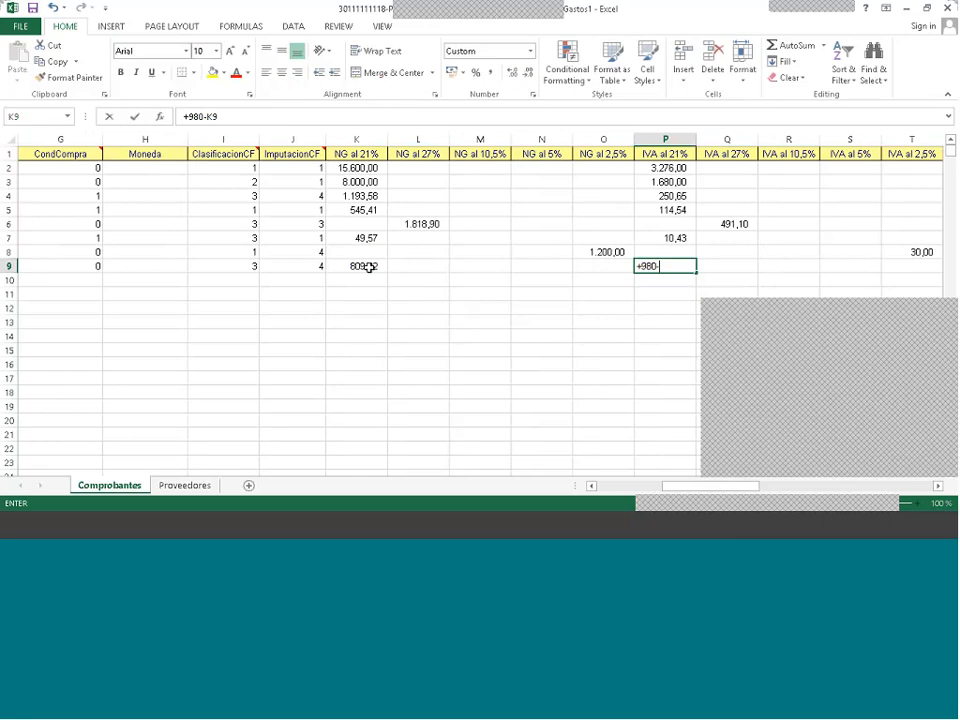
key("Return")
- Review row 9's remaining tax and perception columns through to TotalComprobante, and return towards the start of the row
key("Right")
key("Right")
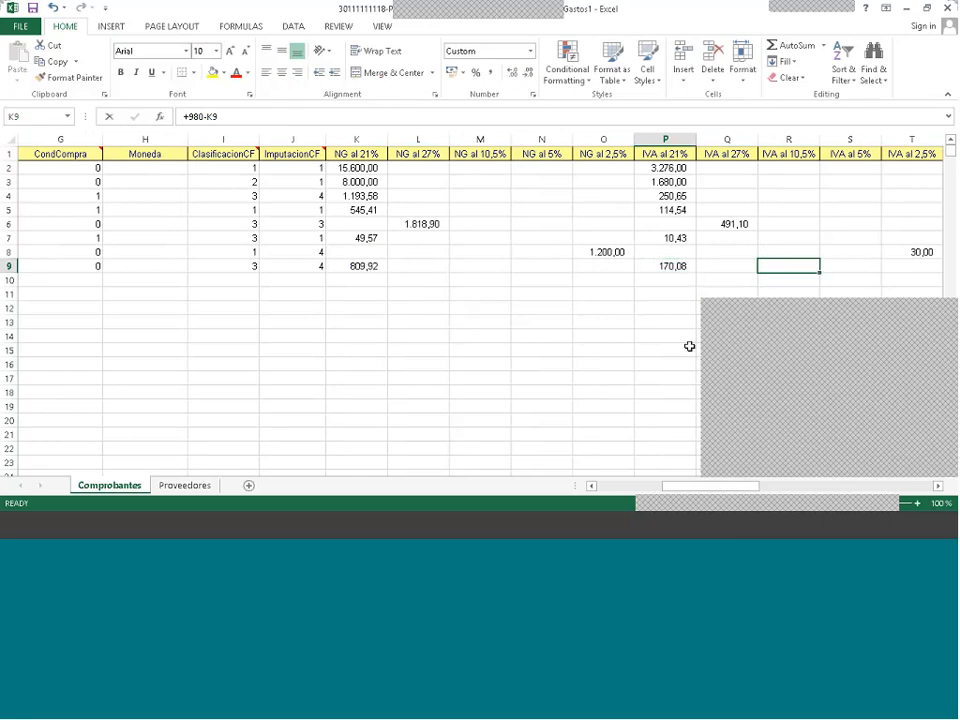
key("Right")
key("Right")
key("Right")
key("Right")
key("Right")
key("Right")
key("Right")
key("Right")
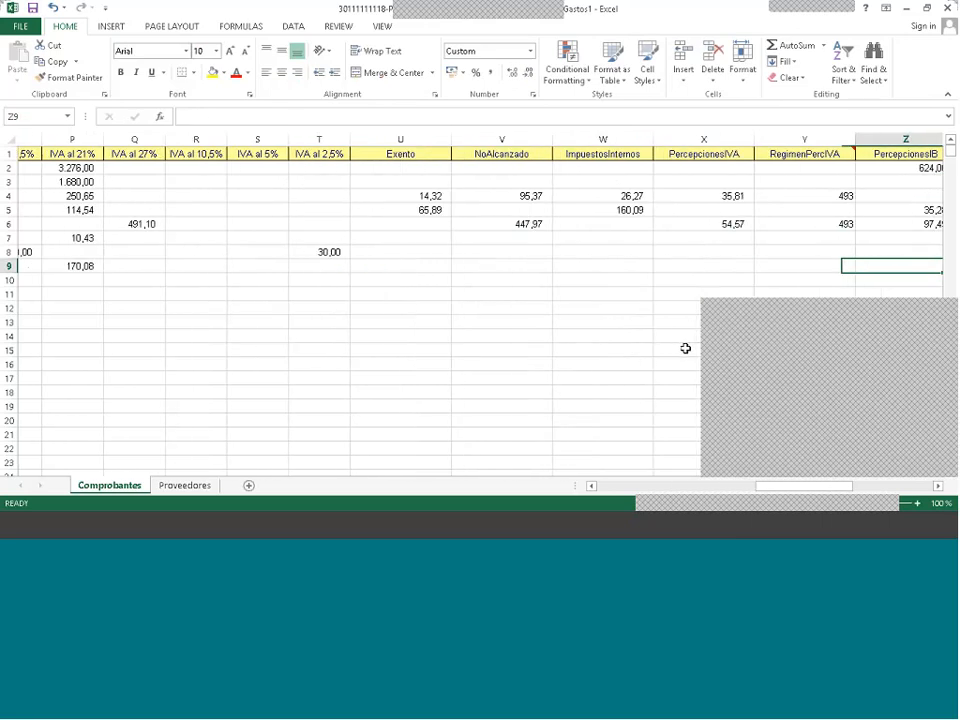
key("Right")
key("Right")
key("Right")
key("Left")
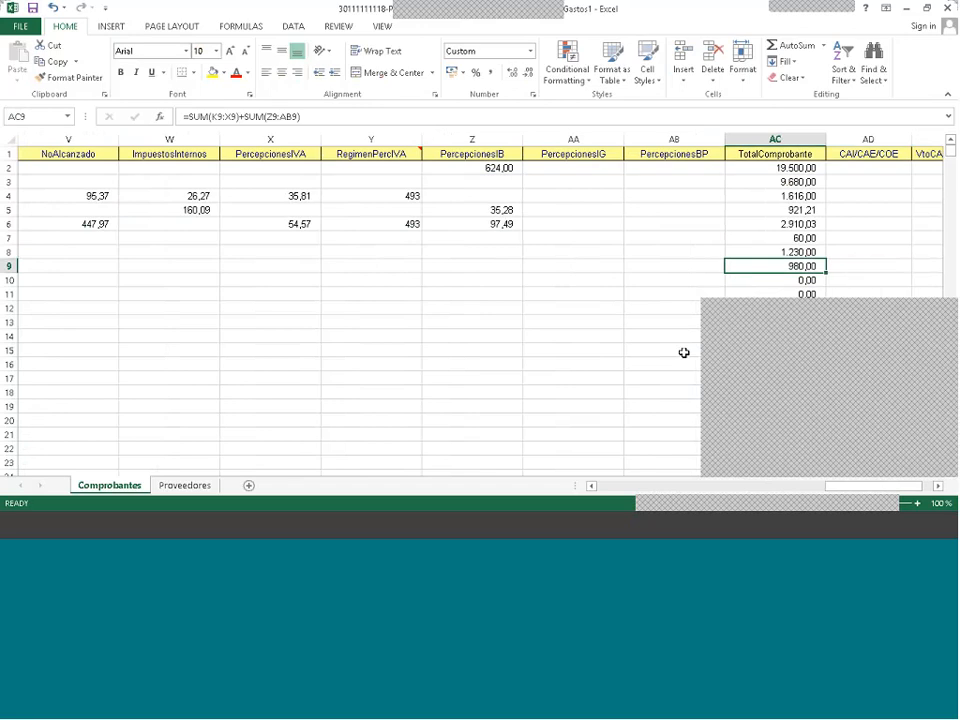
key("Left")
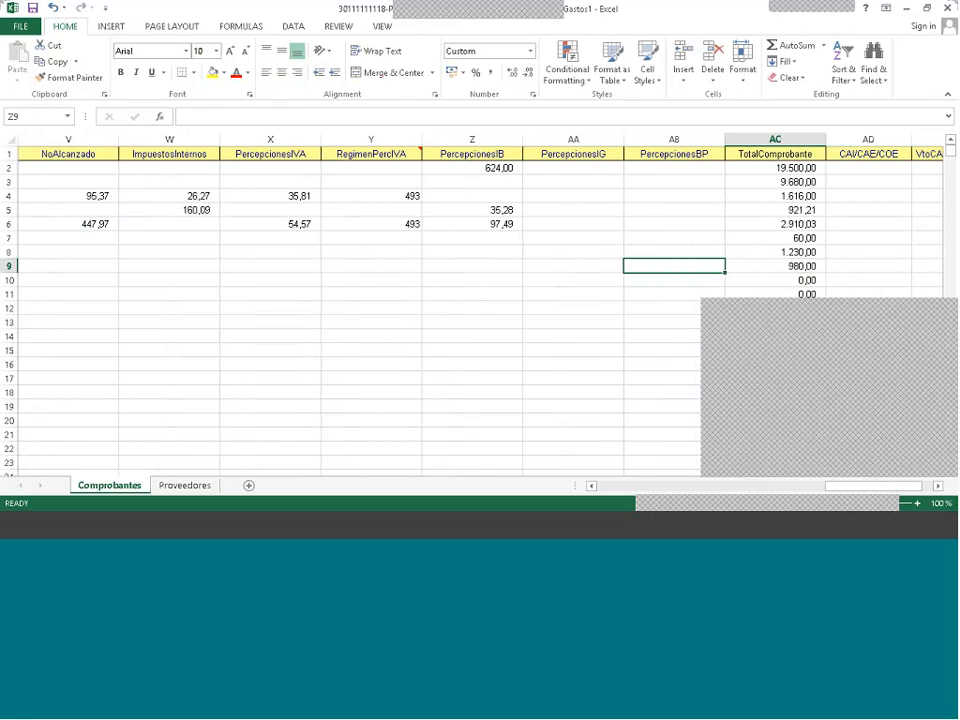
key("Home")
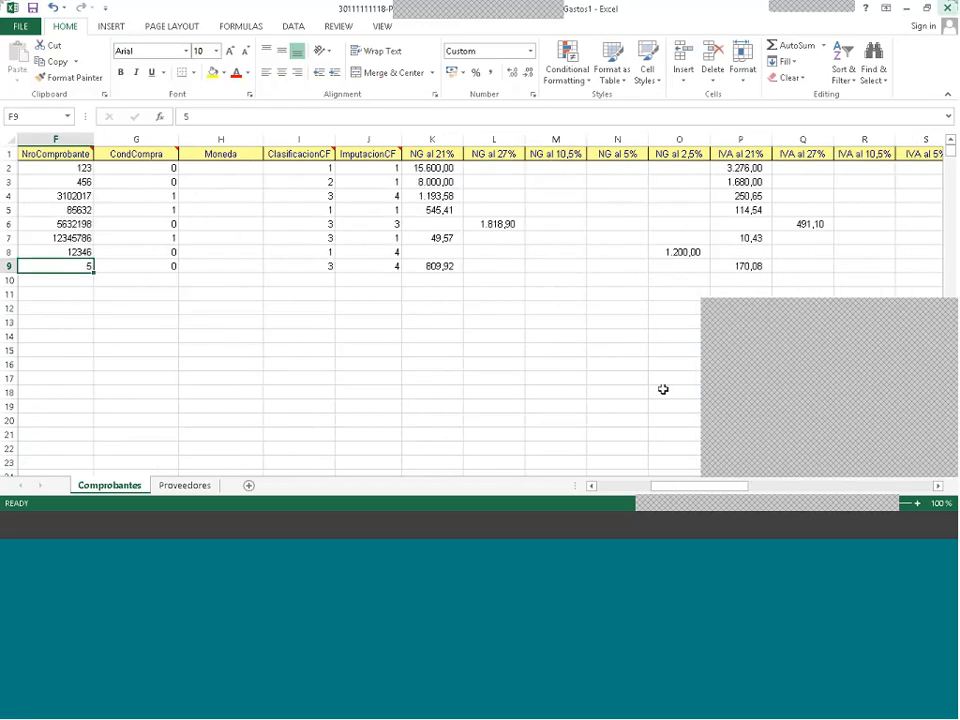
- Close the Excel template saving its changes, and try to connect the file in Catedral's IVA Compras import window
left_click(947, 8)
left_click(484, 295)
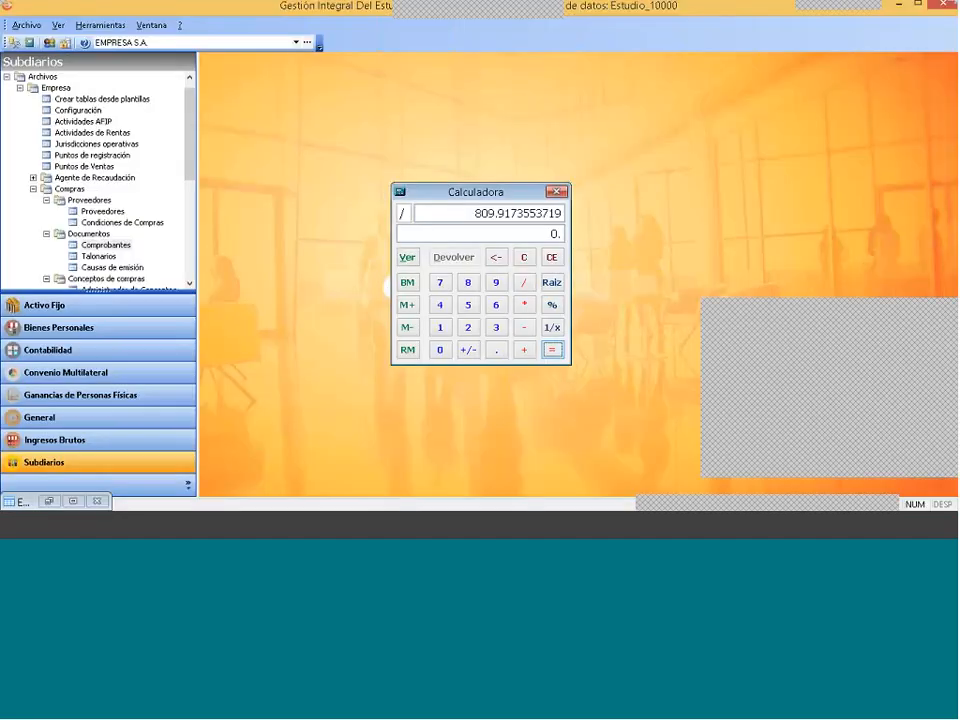
left_click(75, 503)
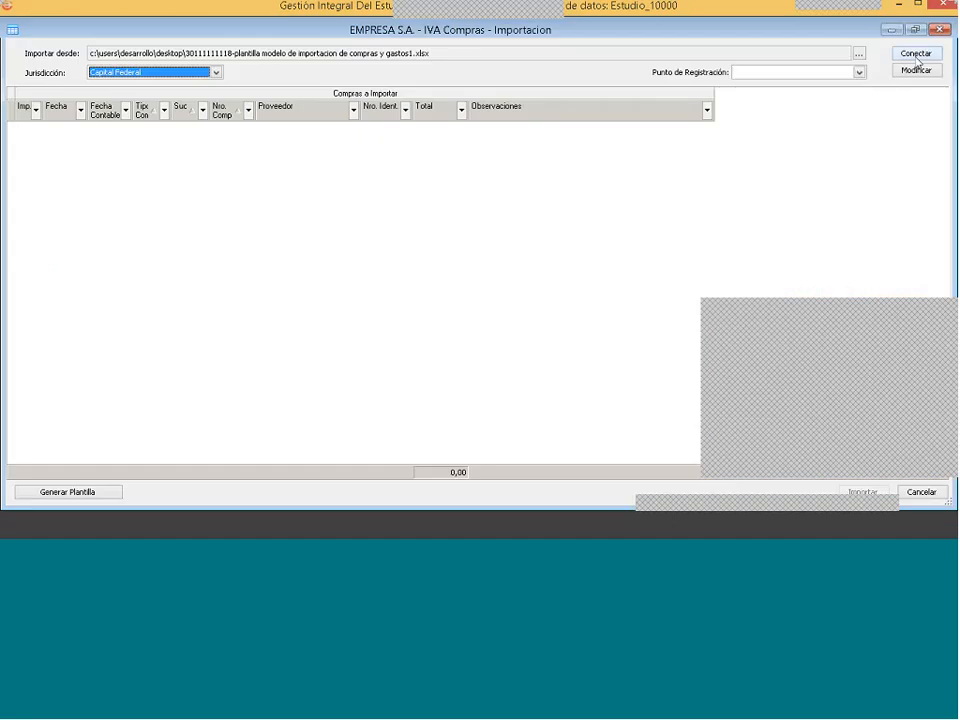
left_click(917, 57)
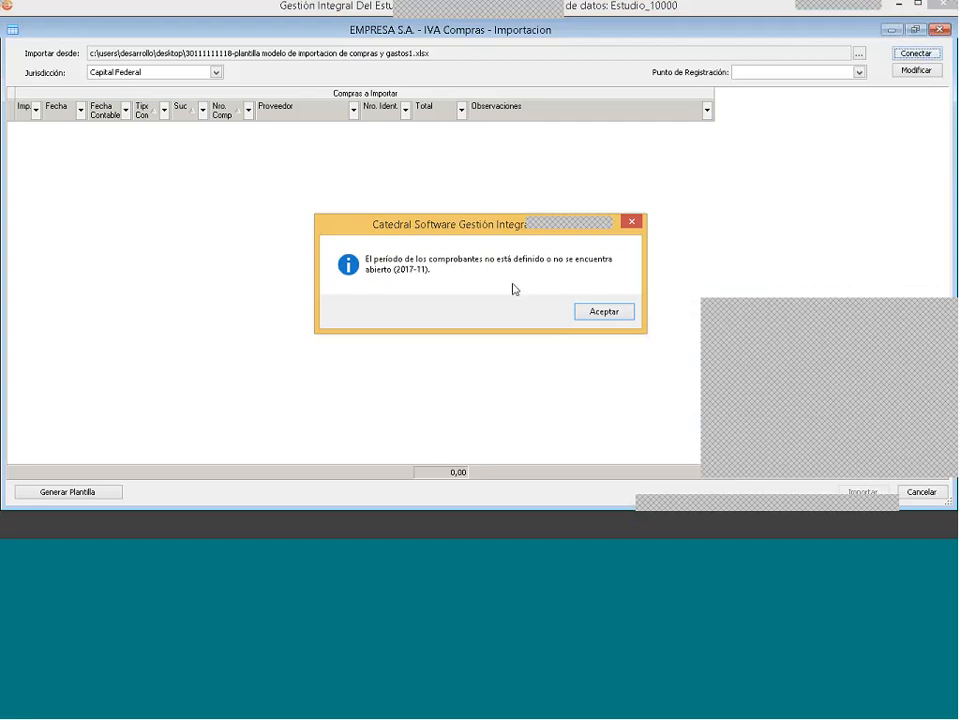
left_click(632, 222)
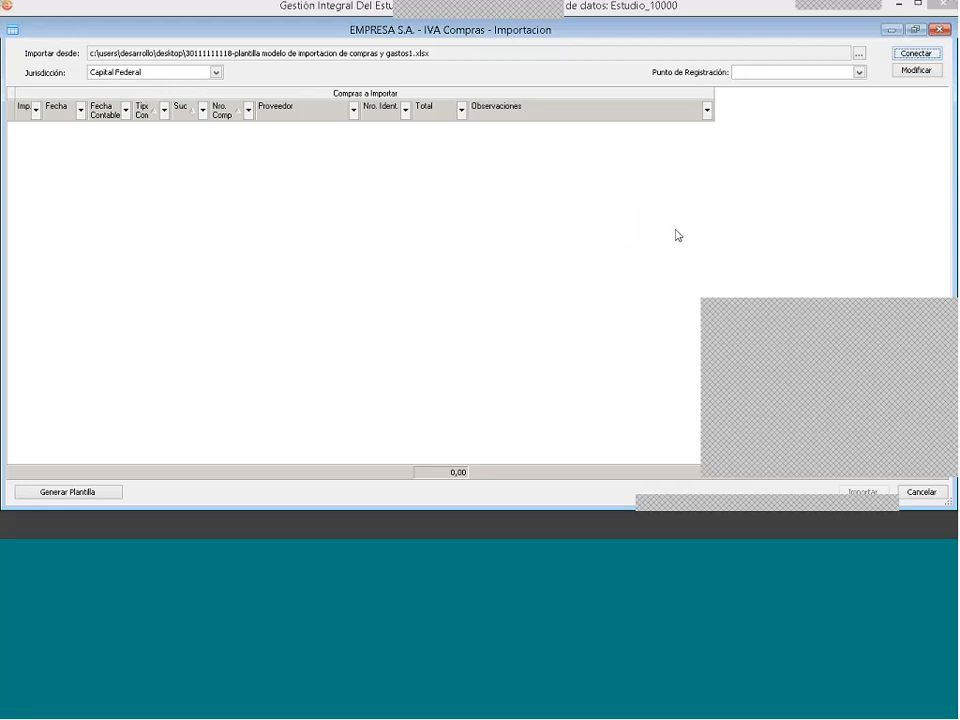
- Set the import window aside and create the IVA period Noviembre 2017 for EMPRESA S.A
left_click(891, 29)
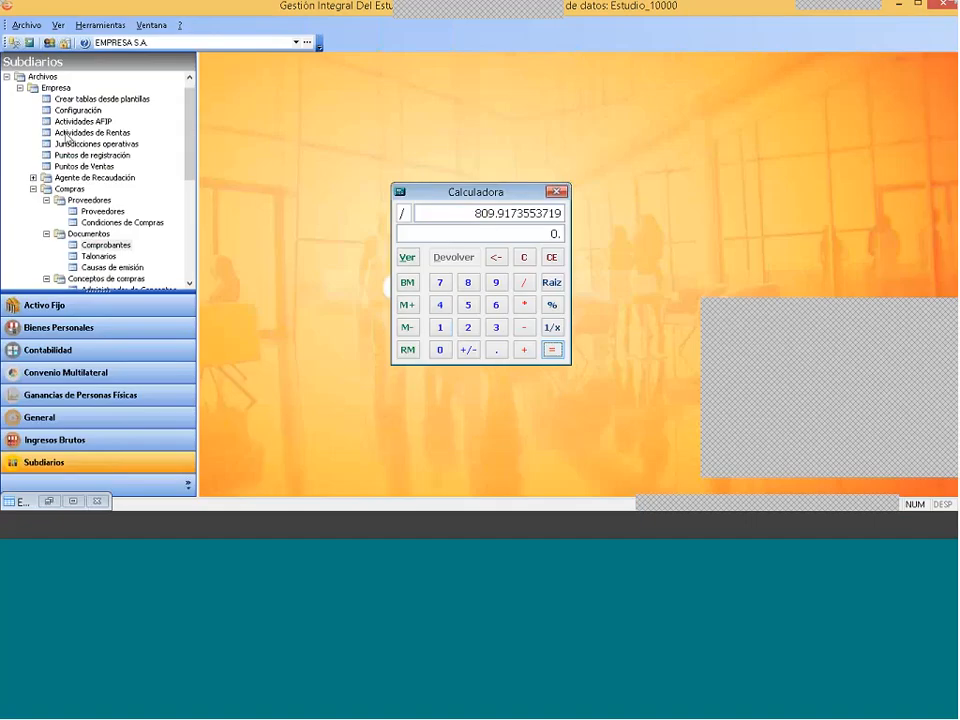
left_click(20, 88)
left_click(7, 211)
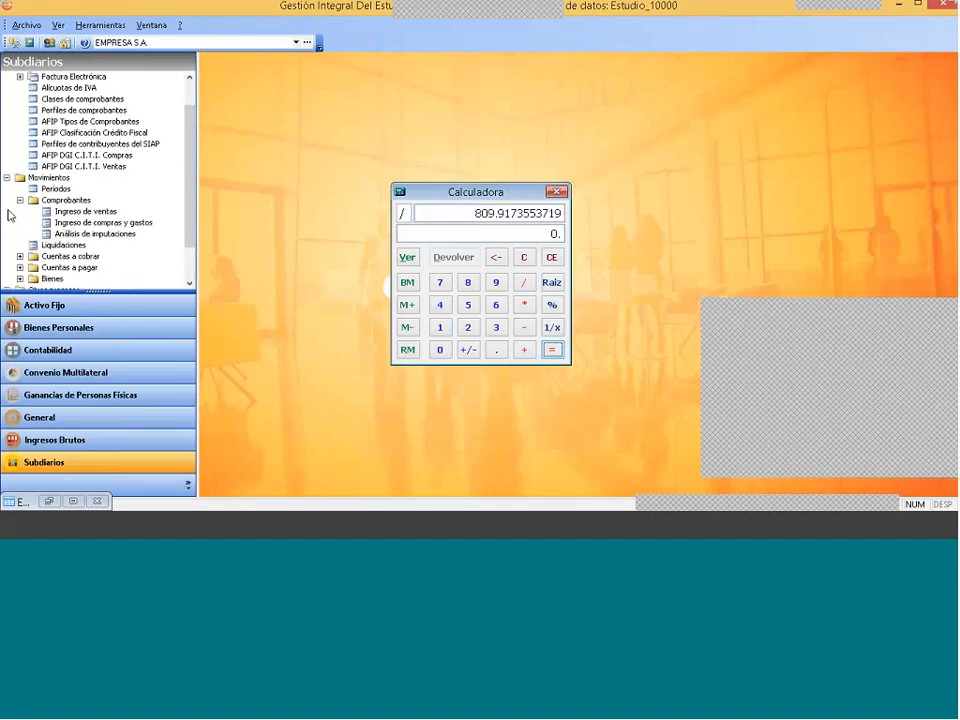
double_click(56, 189)
right_click(555, 251)
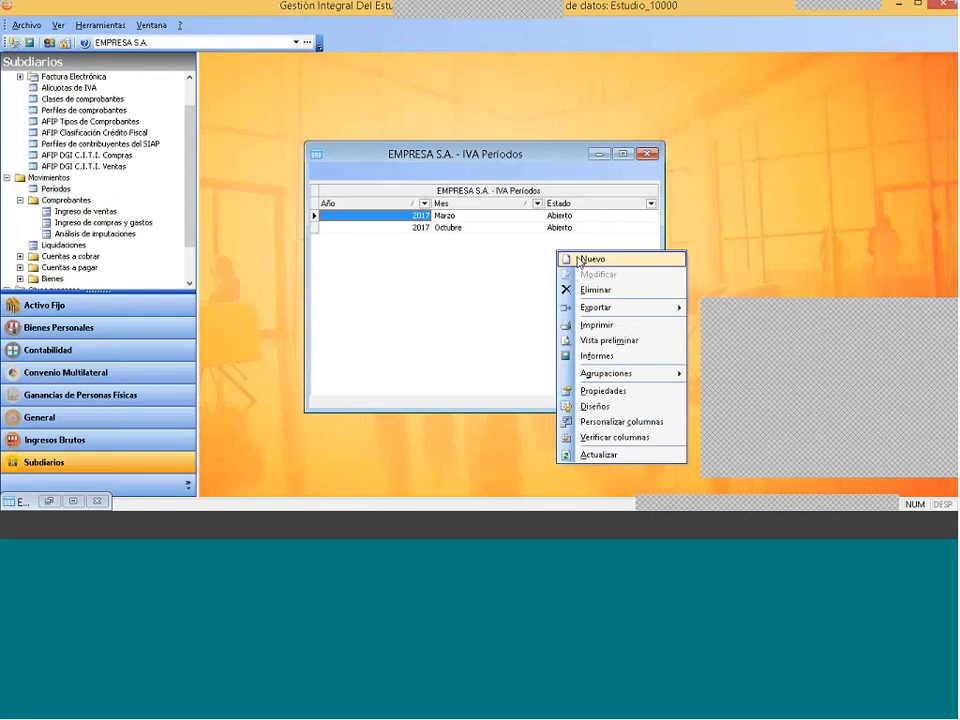
left_click(585, 258)
left_click(520, 262)
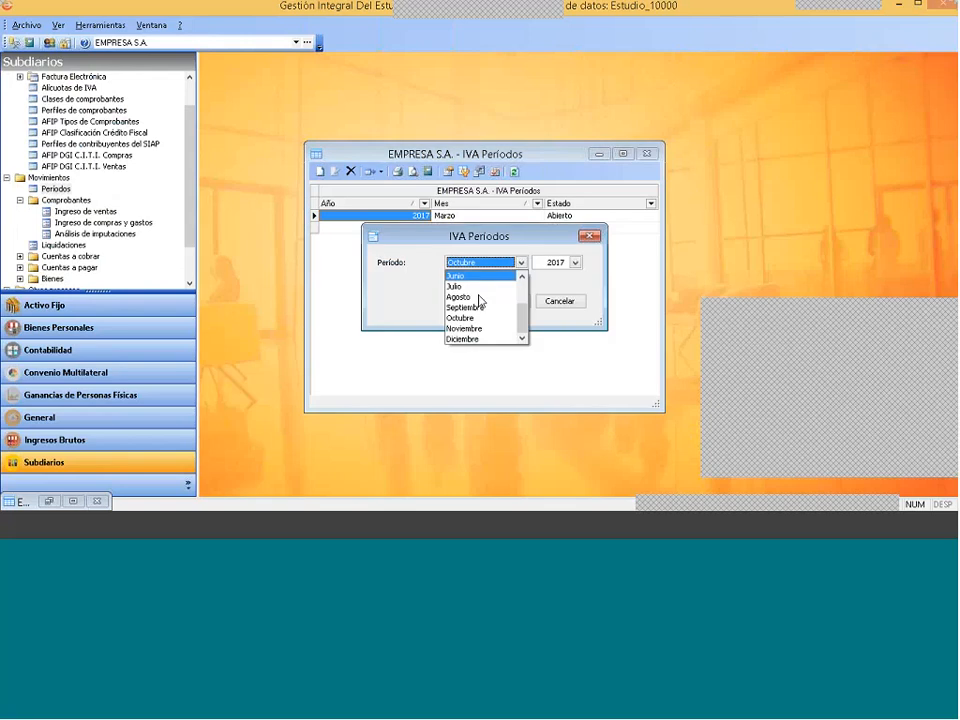
left_click(464, 328)
left_click(506, 302)
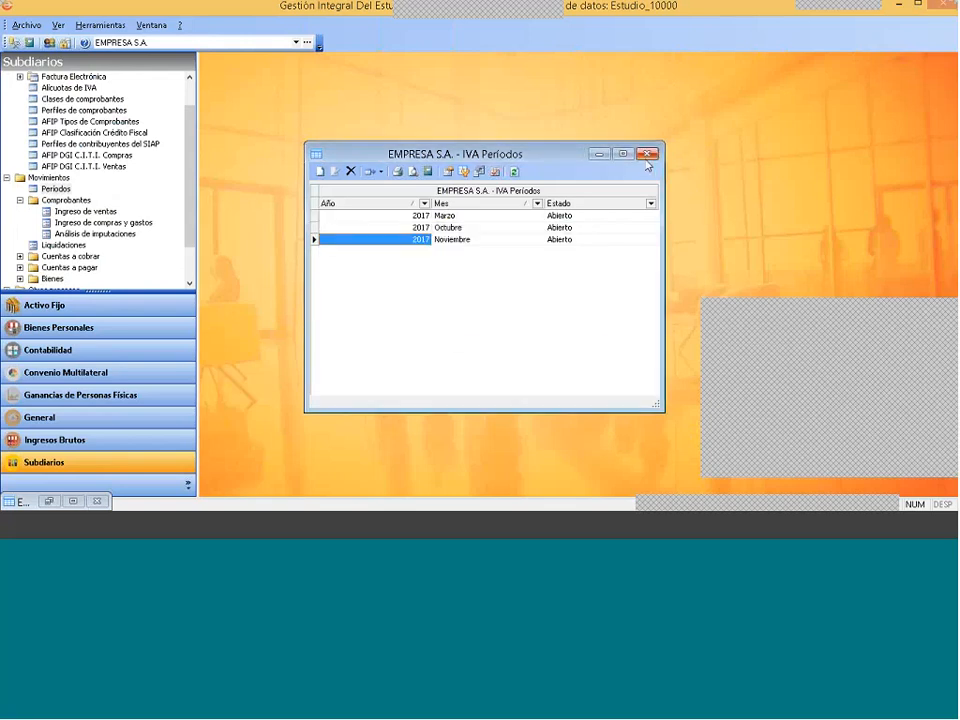
left_click(647, 153)
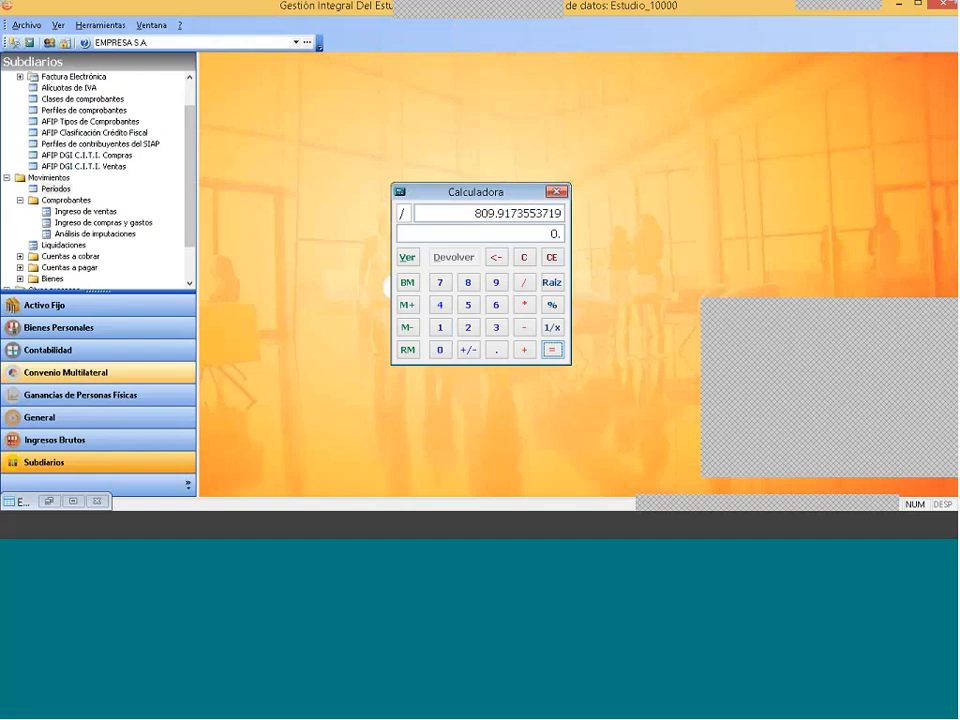
- Return to the purchases import, connect the template again and try to mark voucher 123 for import
left_click(72, 501)
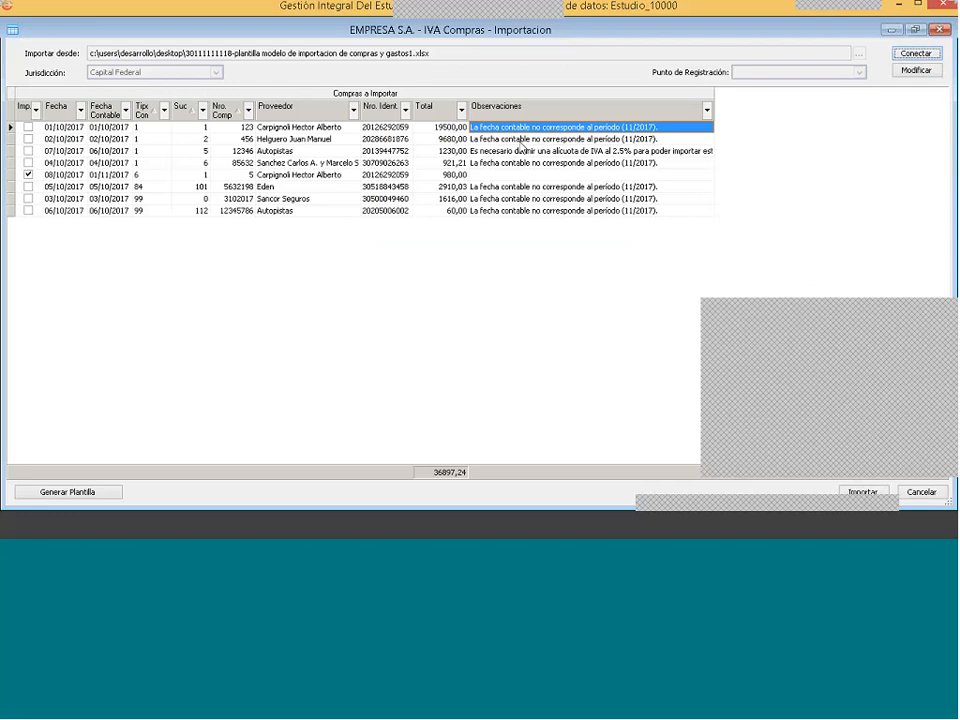
left_click(28, 127)
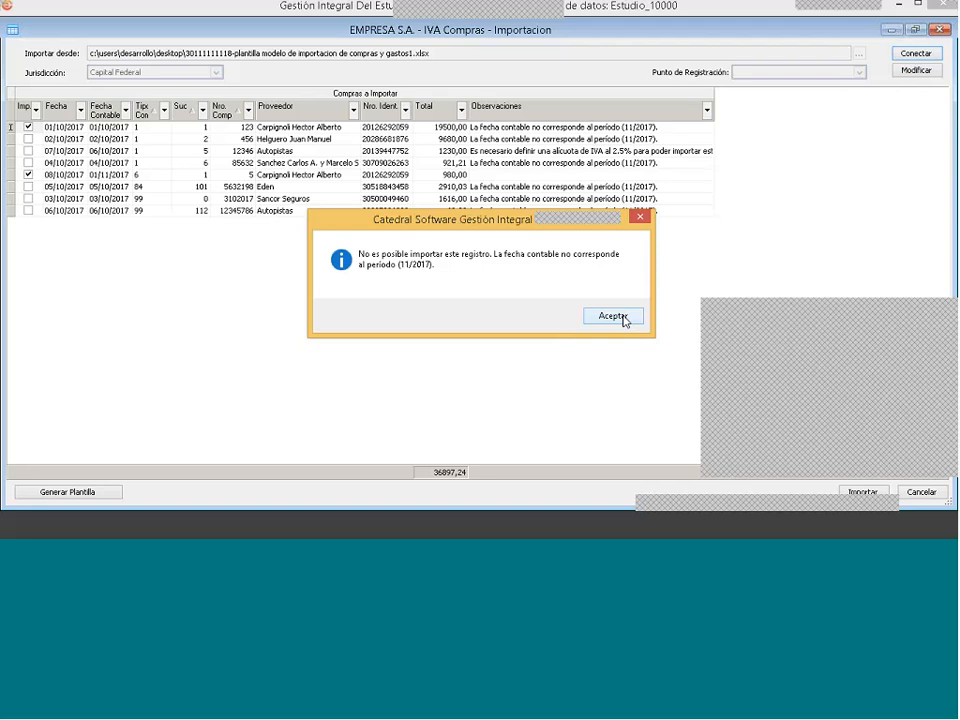
left_click(622, 317)
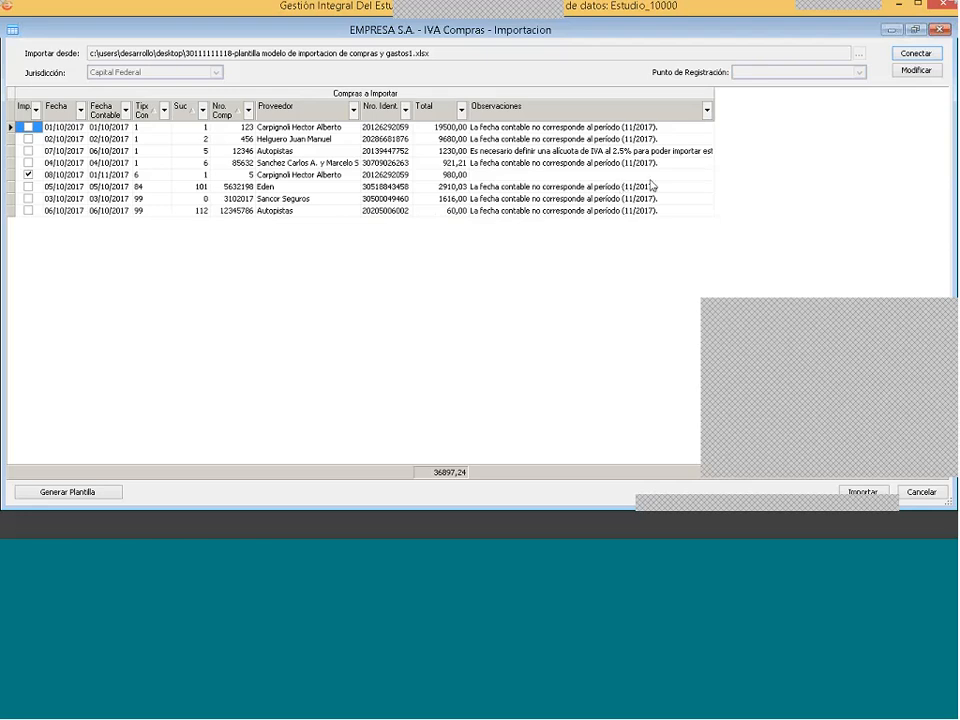
- Widen the Observaciones column and examine the observations on the second voucher and the Autopistas voucher dated 07/10/2017
left_click(490, 139)
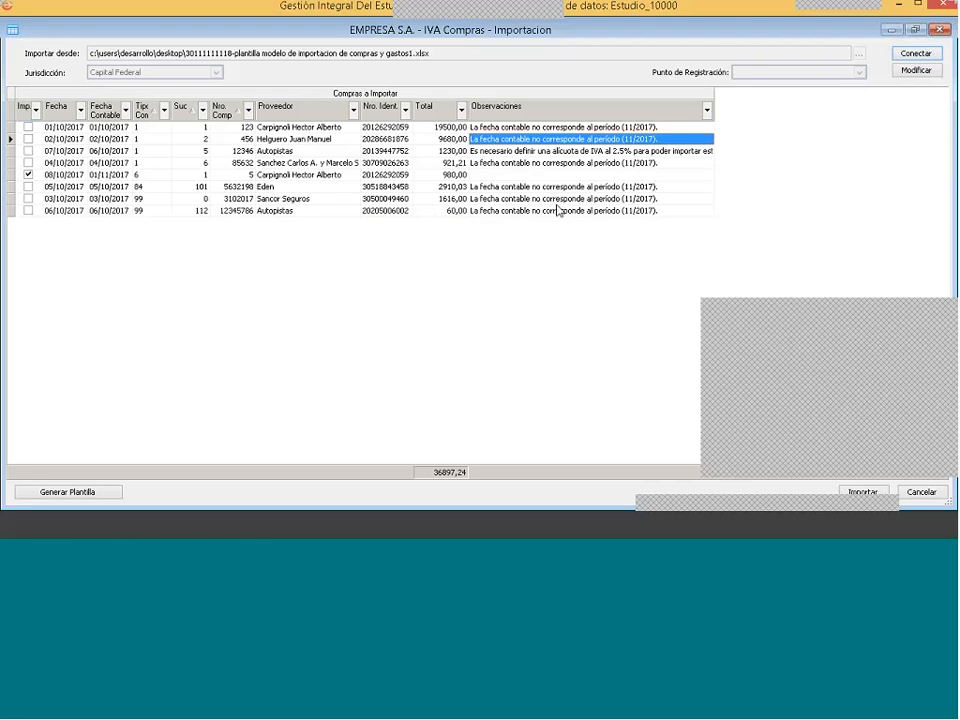
left_click(508, 152)
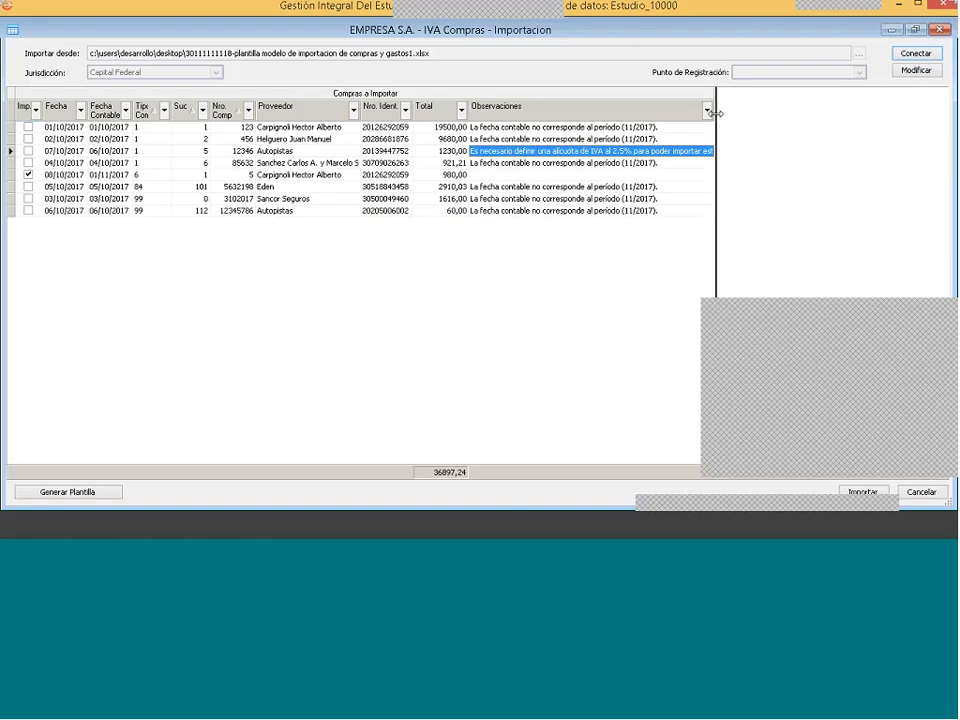
left_click_drag(714, 120, 748, 116)
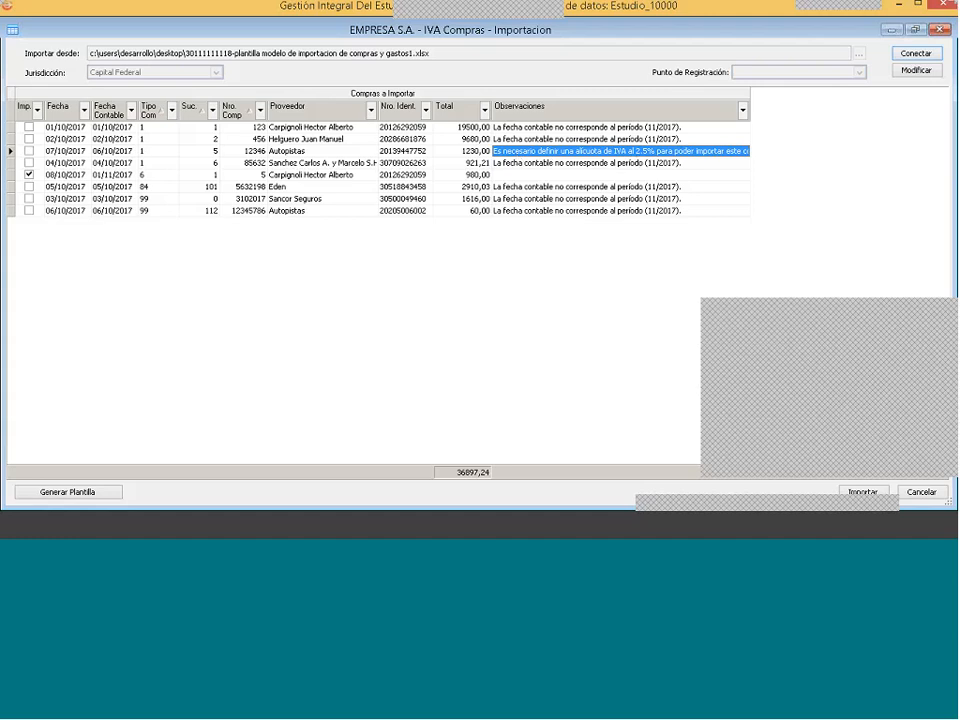
left_click_drag(750, 114, 790, 116)
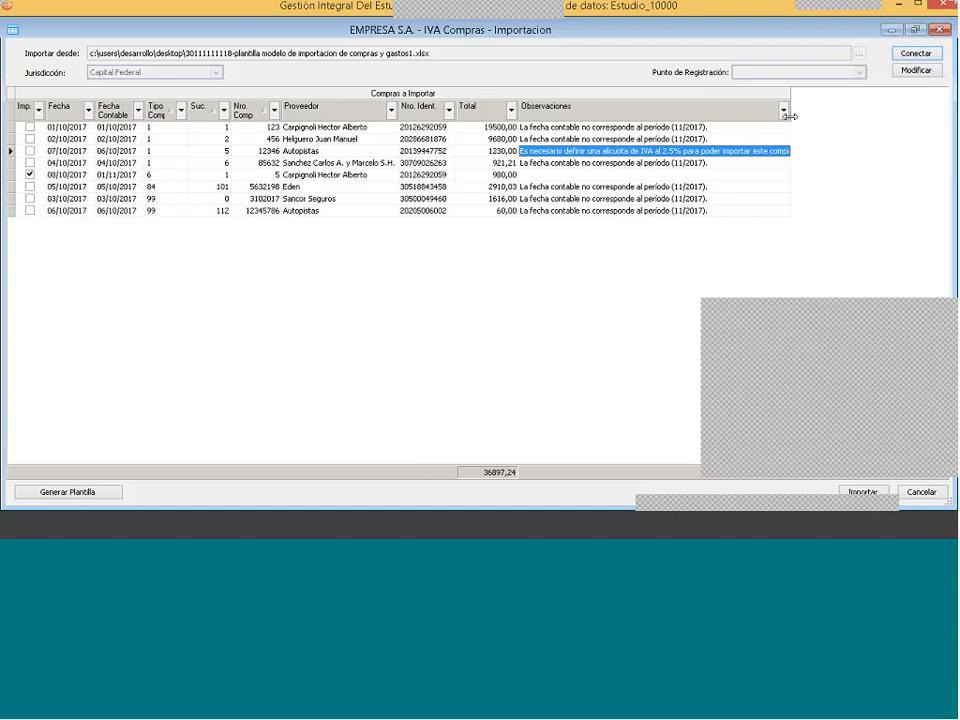
left_click(503, 153)
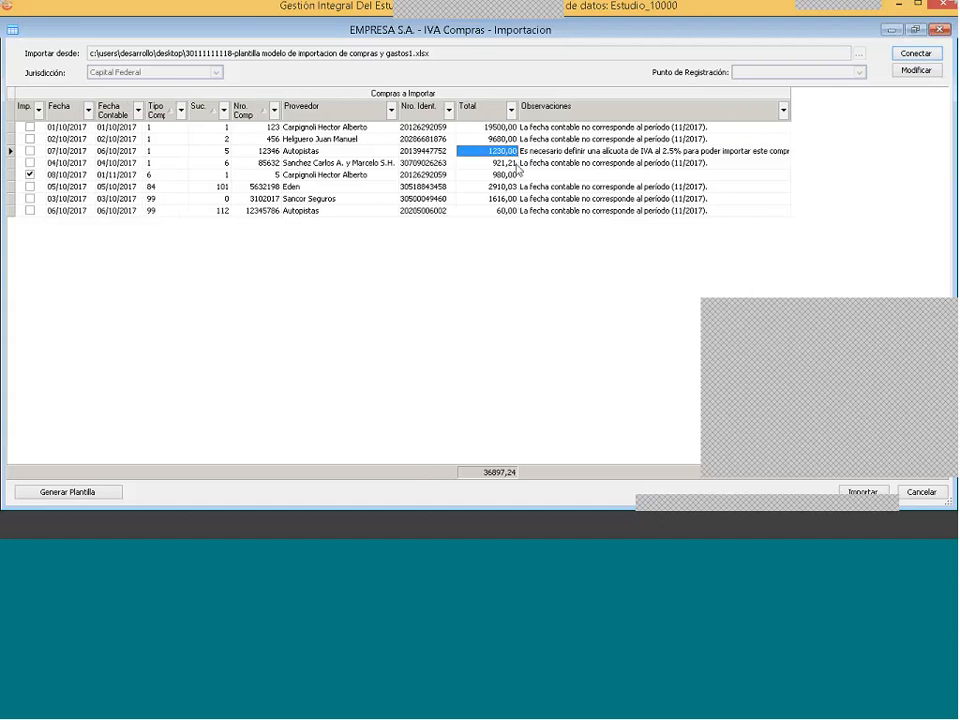
key("Left")
key("Left")
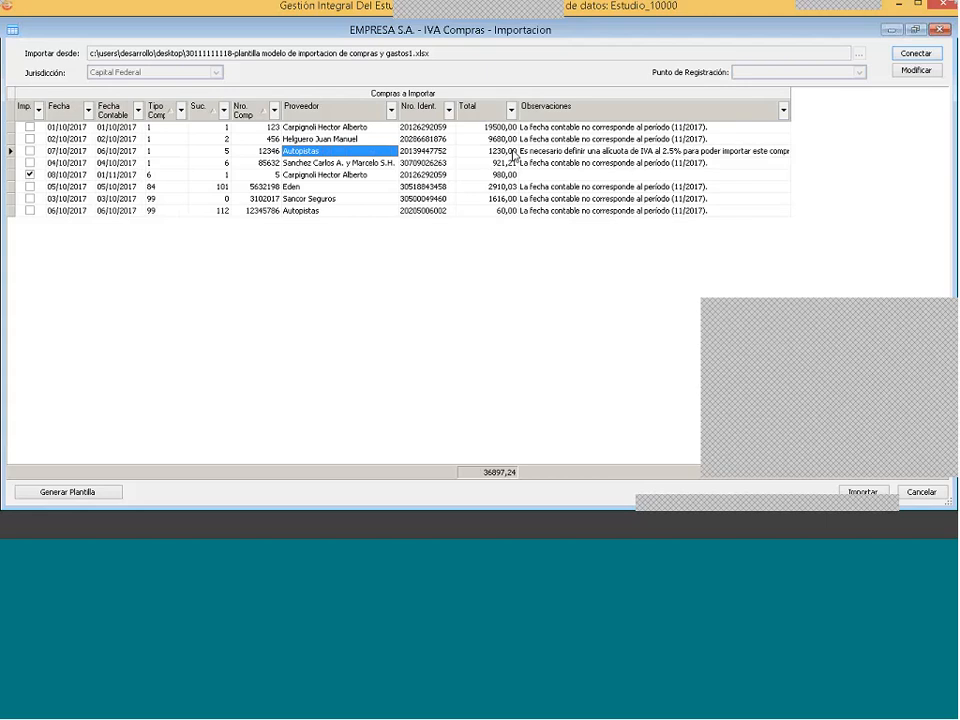
key("Right")
key("Right")
key("Right")
key("Left")
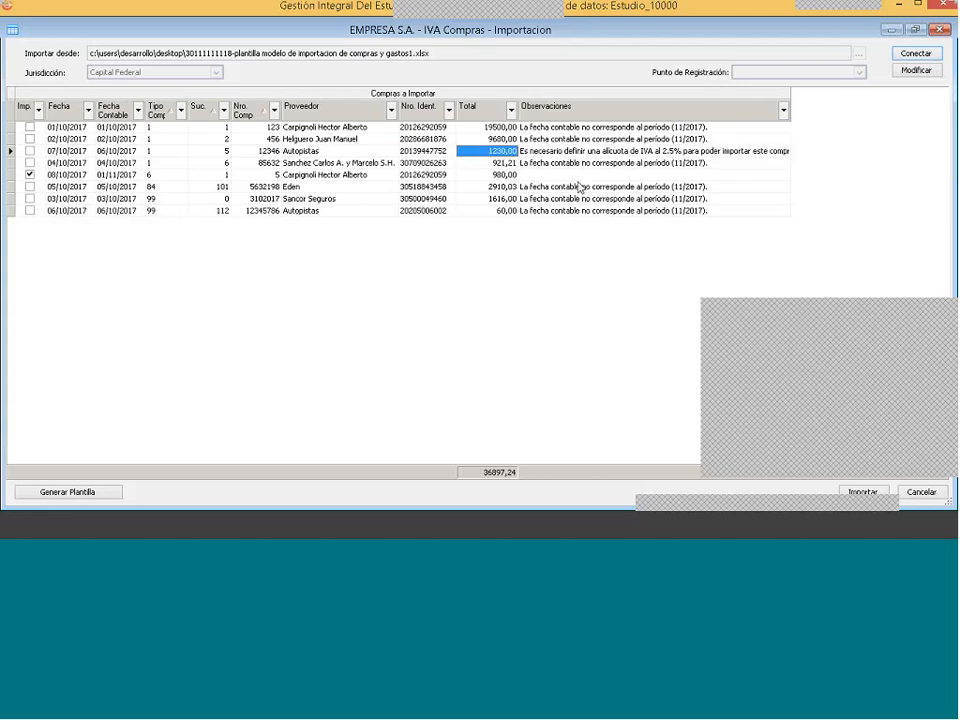
key("Right")
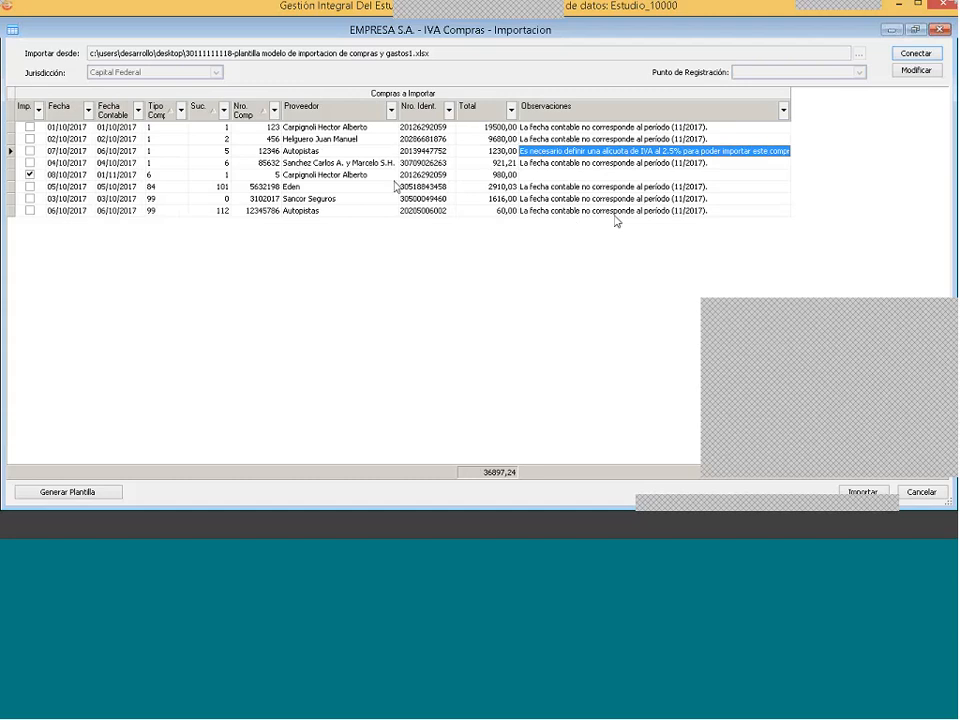
- Check the marked voucher's type, total and observations, and compare with the Autopistas voucher's IVA rate observation
left_click(335, 175)
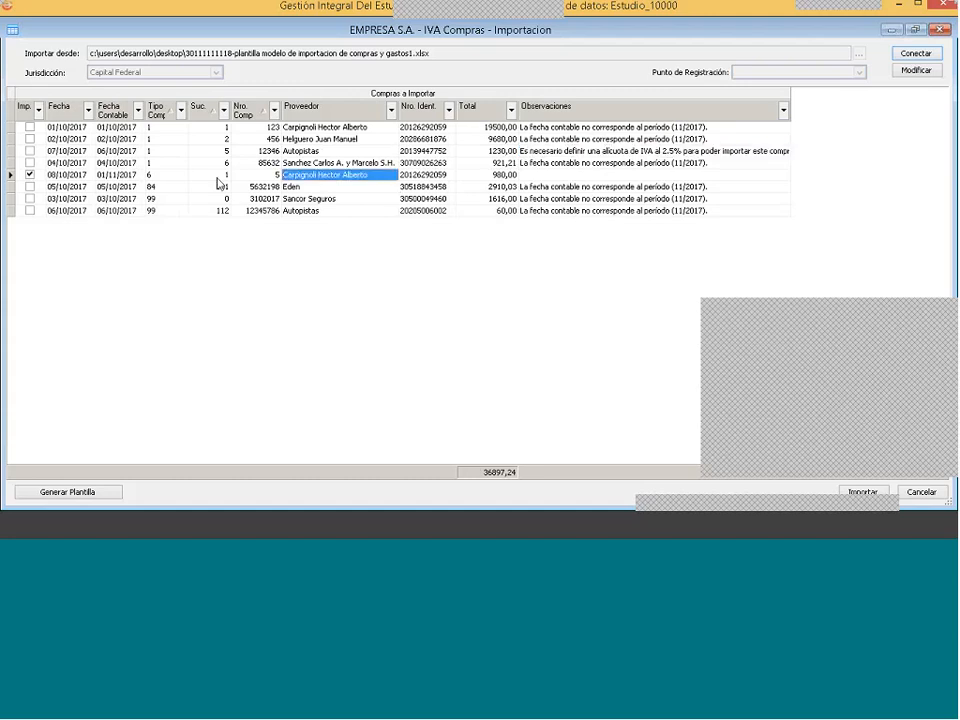
left_click(150, 176)
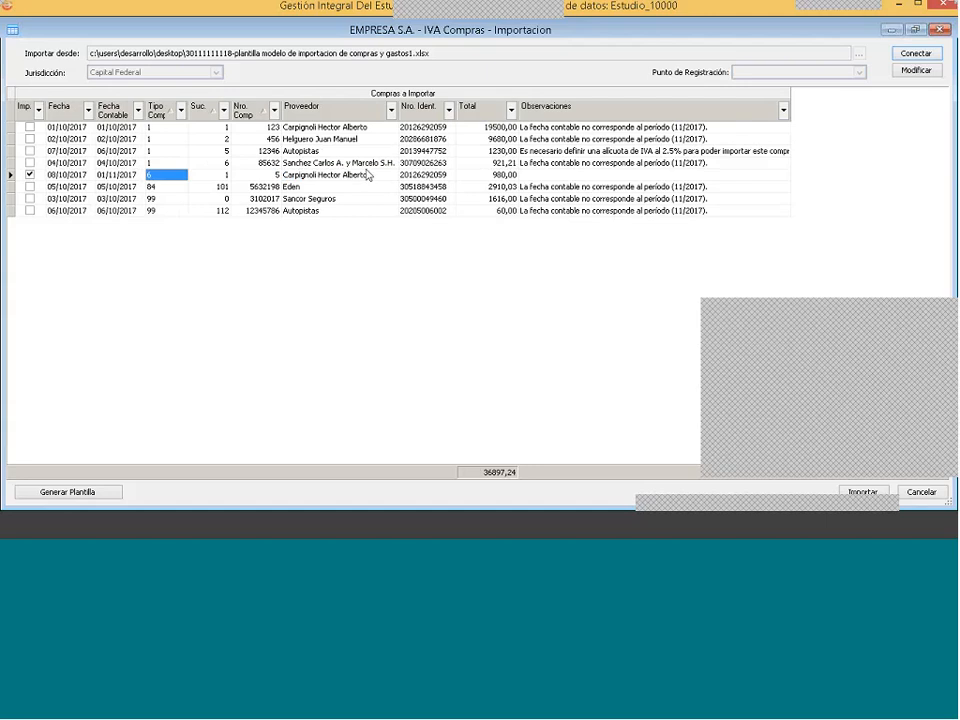
left_click(480, 175)
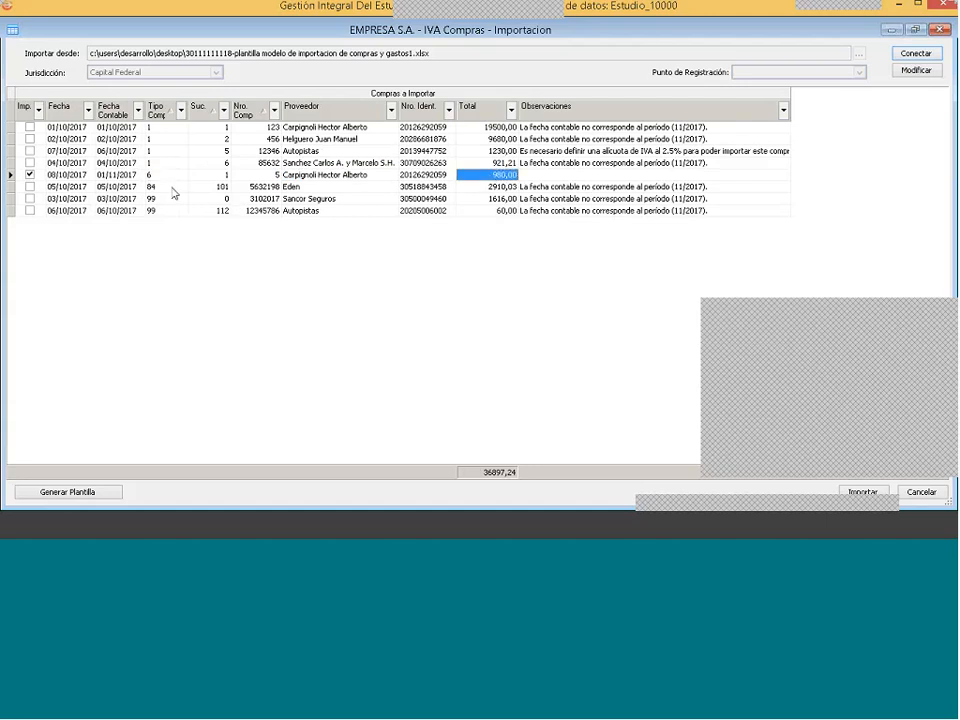
key("Tab")
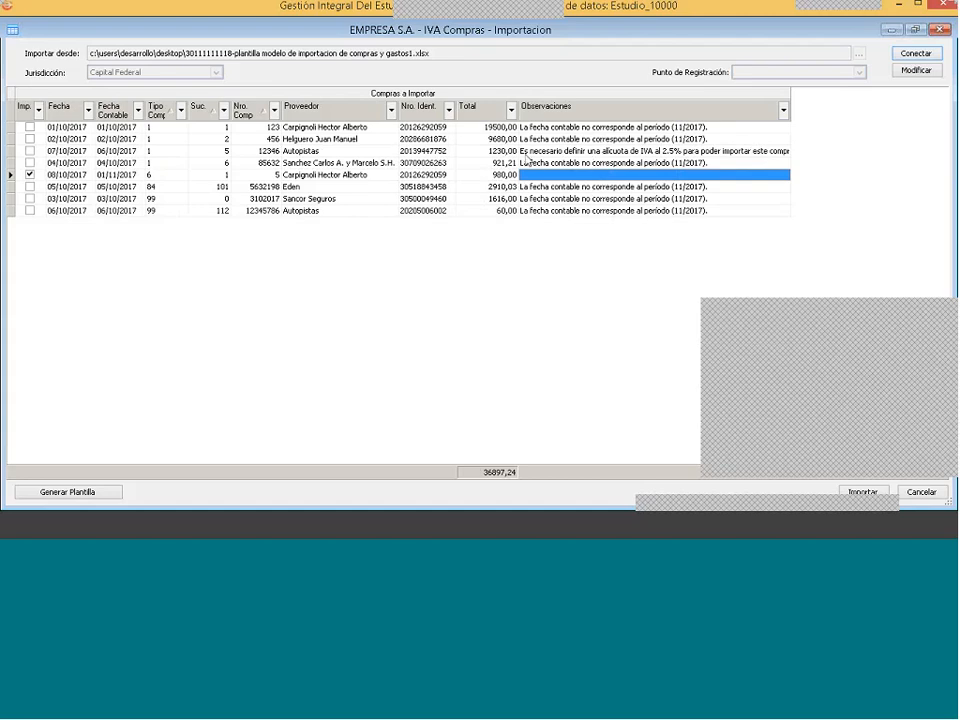
left_click(622, 152)
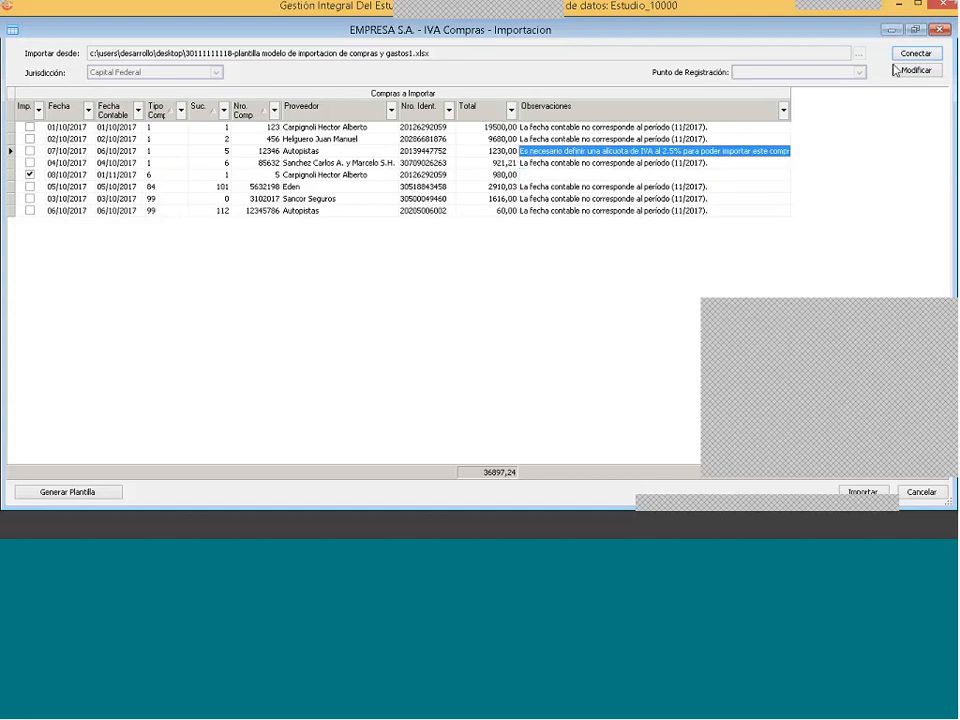
- Close the purchases import window and the calculator, and collapse the Archivos and Movimientos groups in Subdiarios
left_click(940, 29)
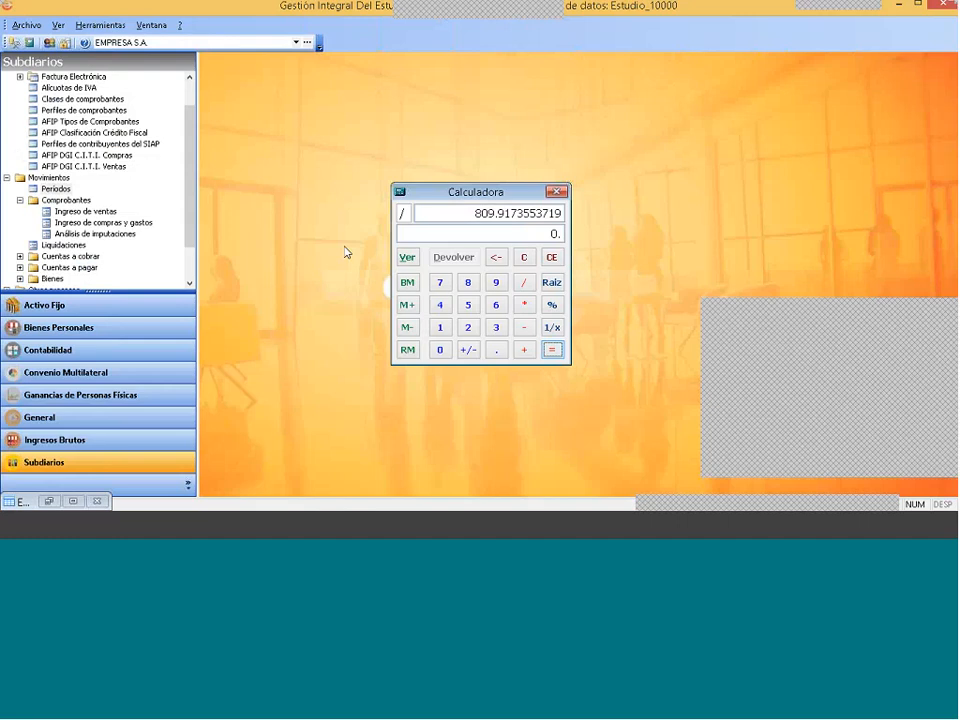
key("Escape")
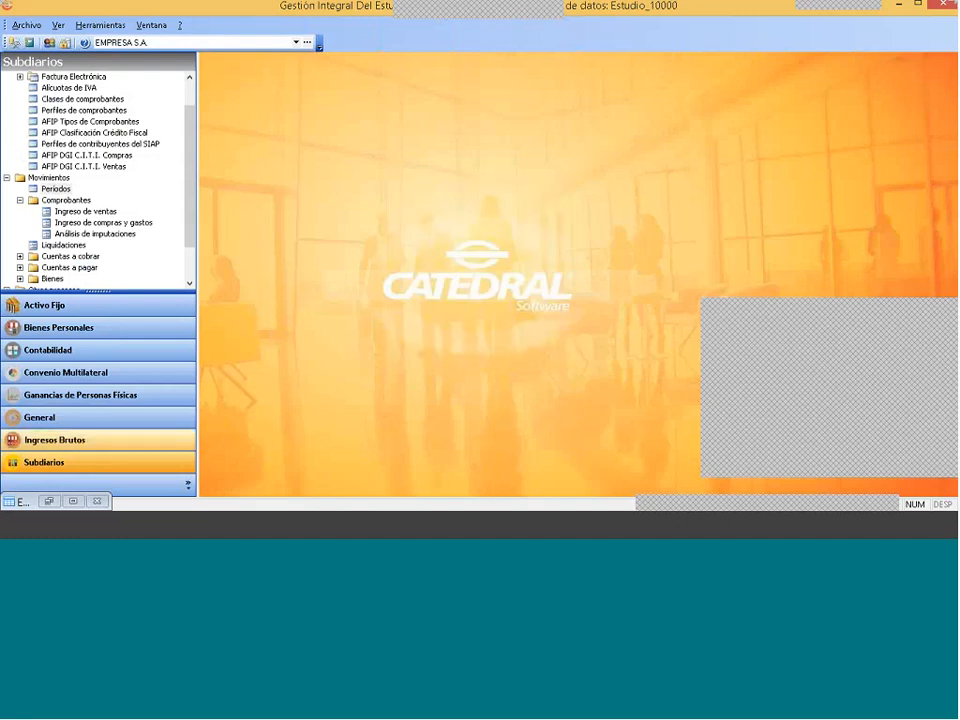
left_click_drag(190, 203, 189, 170)
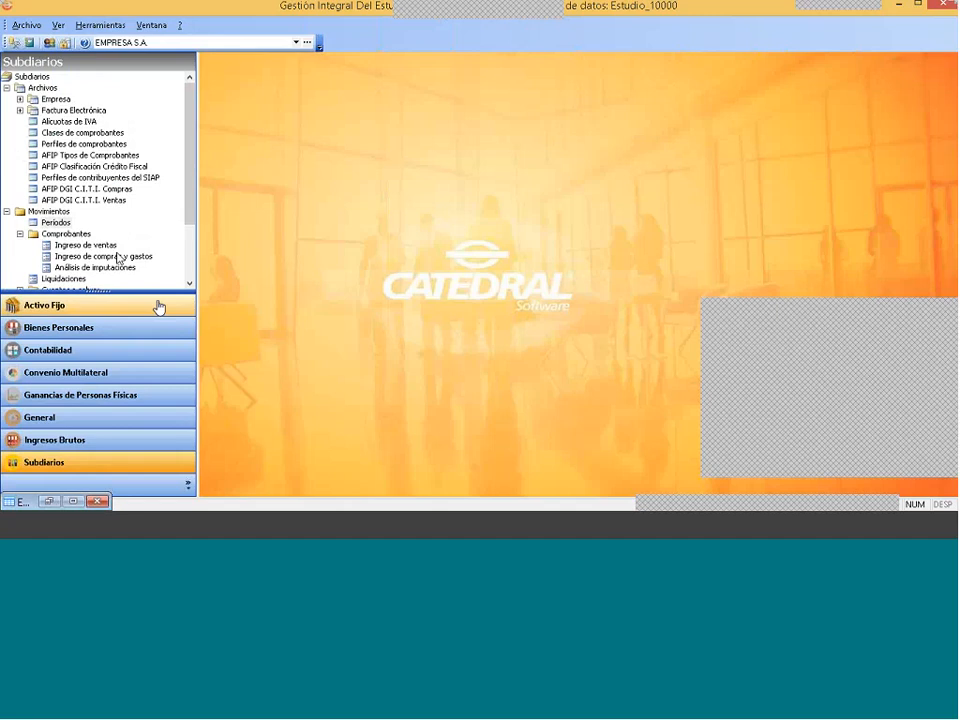
left_click(7, 88)
left_click(7, 99)
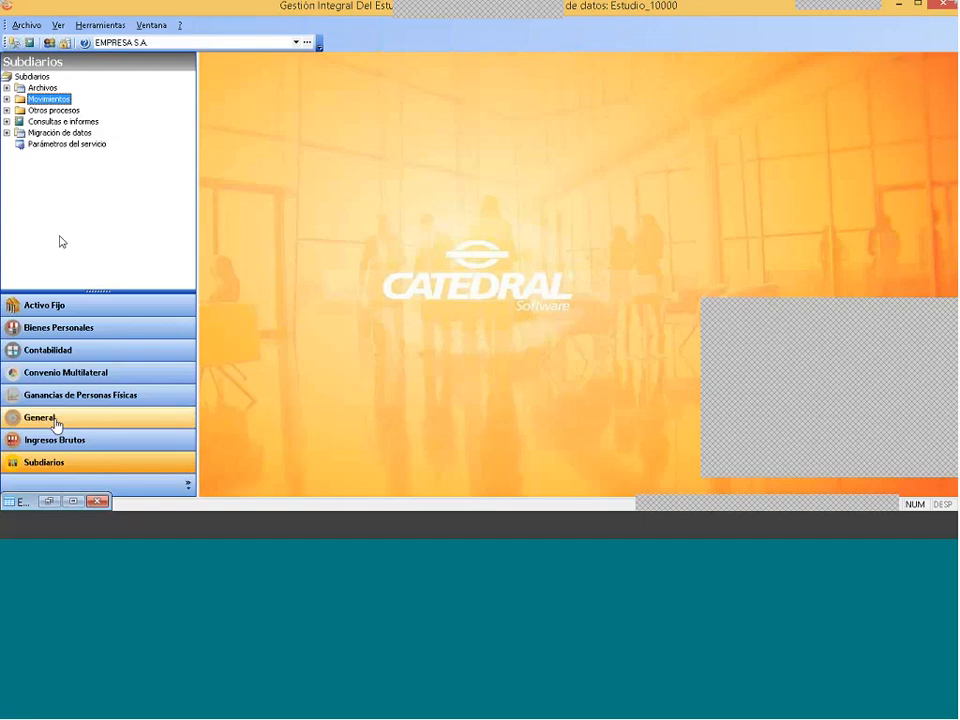
- Look for IVA rate settings in the Impuestos table of General's Tablas de uso fiscal, including Situaciones del impuesto, and close it
left_click(57, 420)
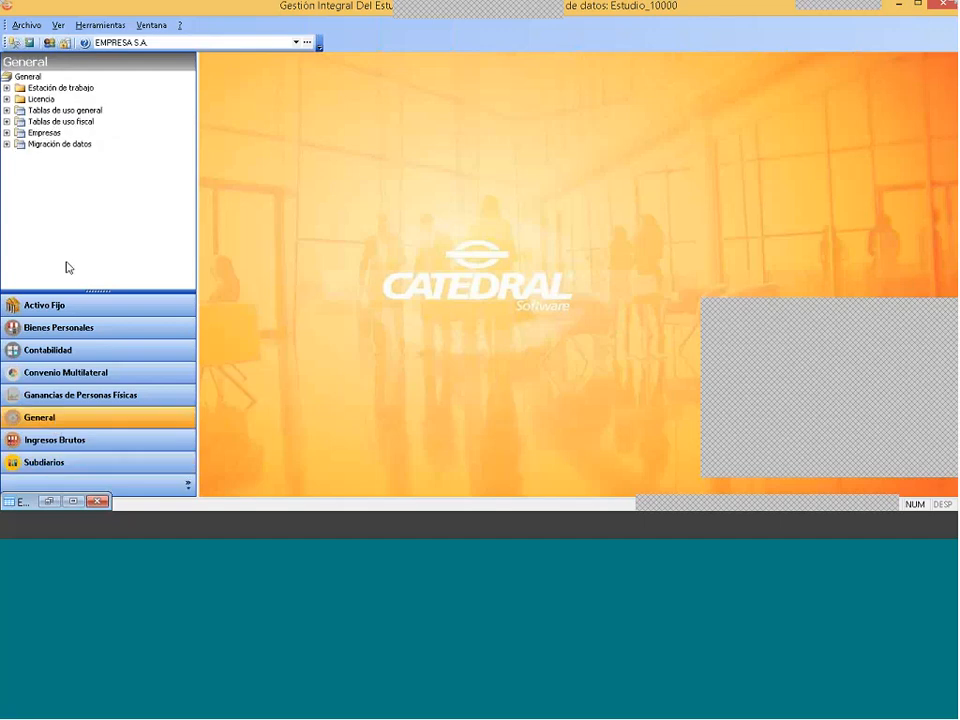
left_click(11, 124)
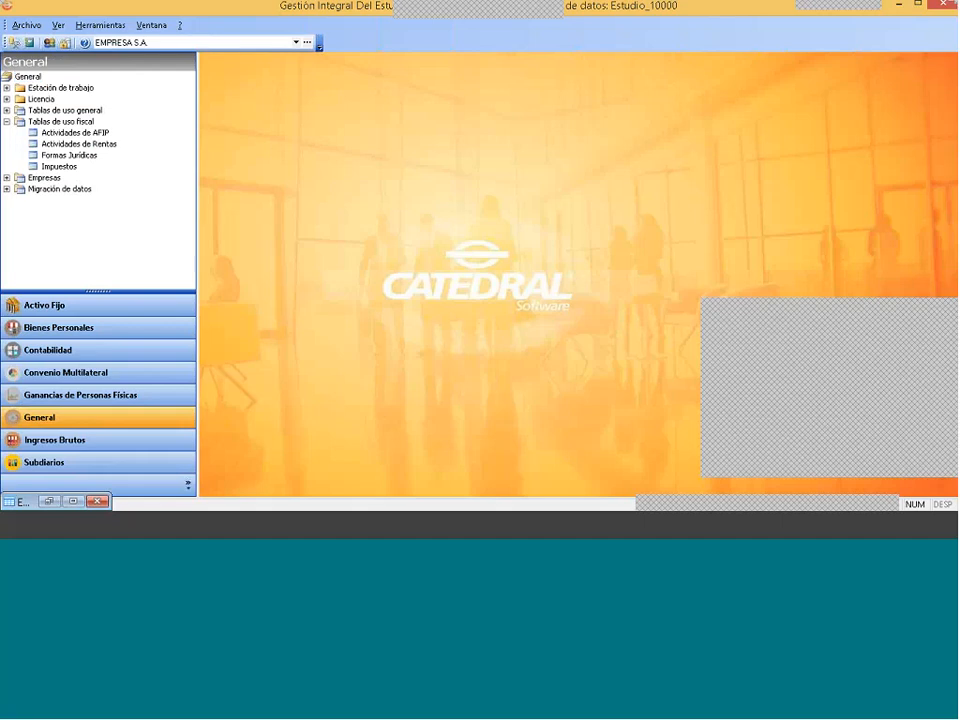
double_click(59, 166)
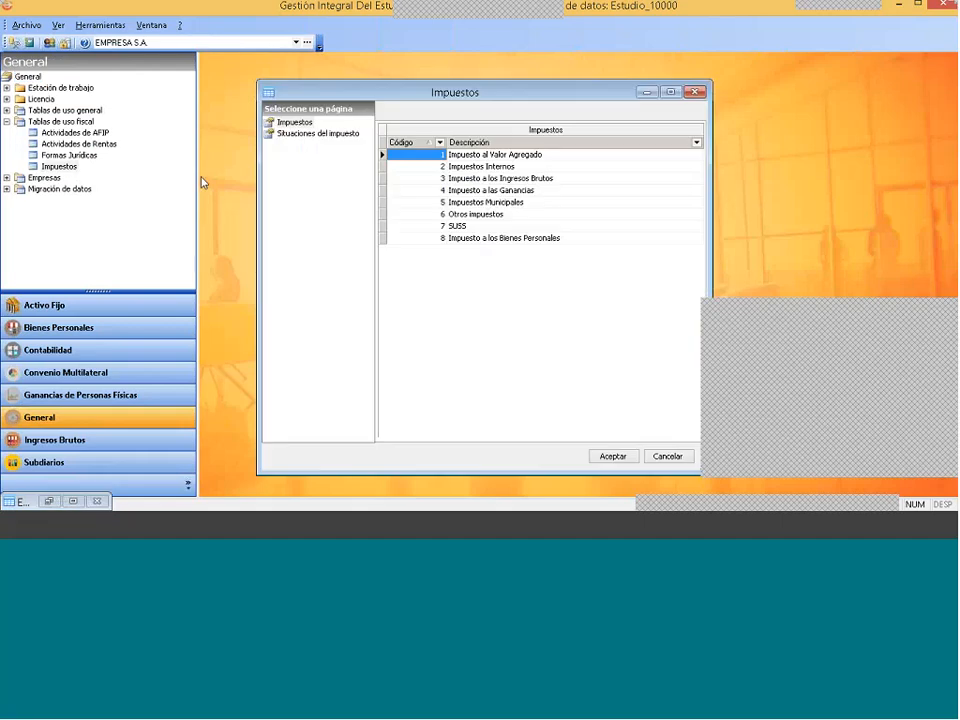
right_click(506, 157)
left_click(478, 158)
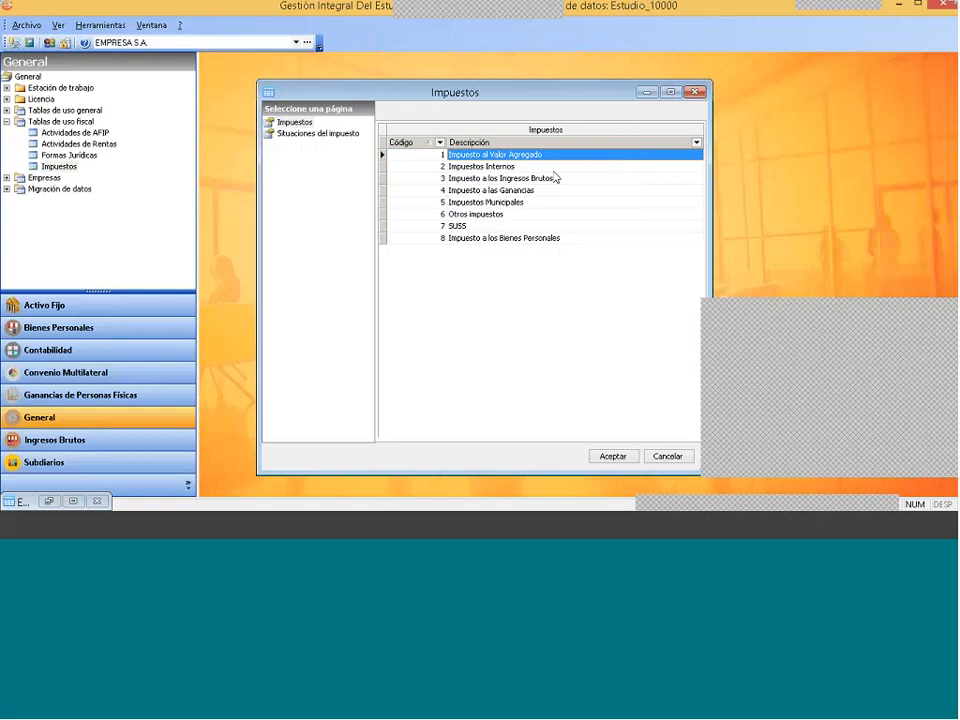
left_click(345, 135)
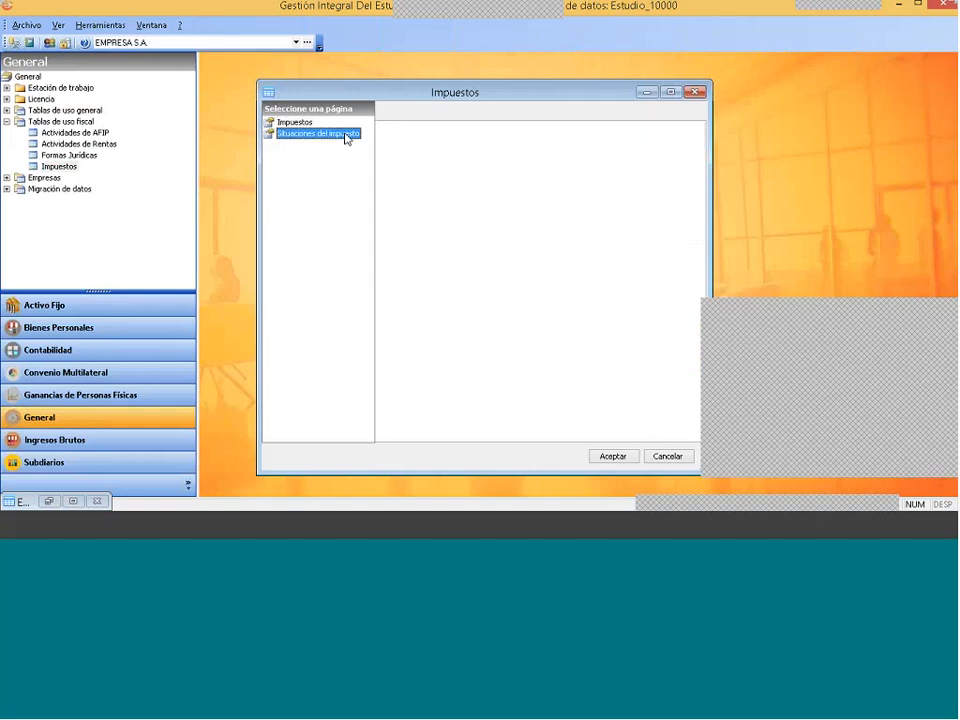
left_click(283, 122)
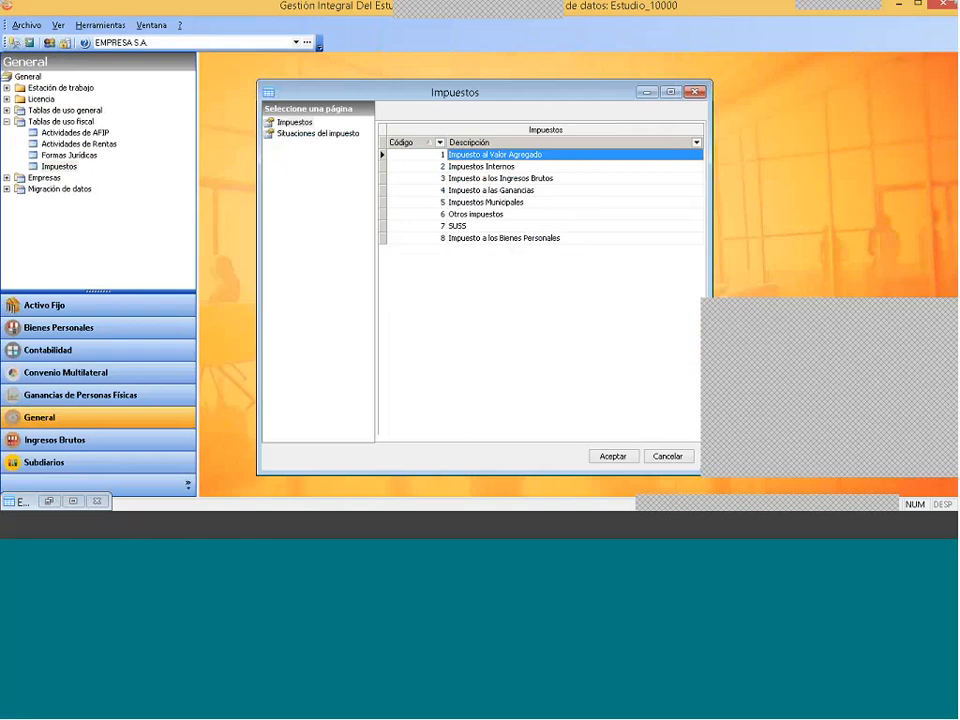
left_click(695, 92)
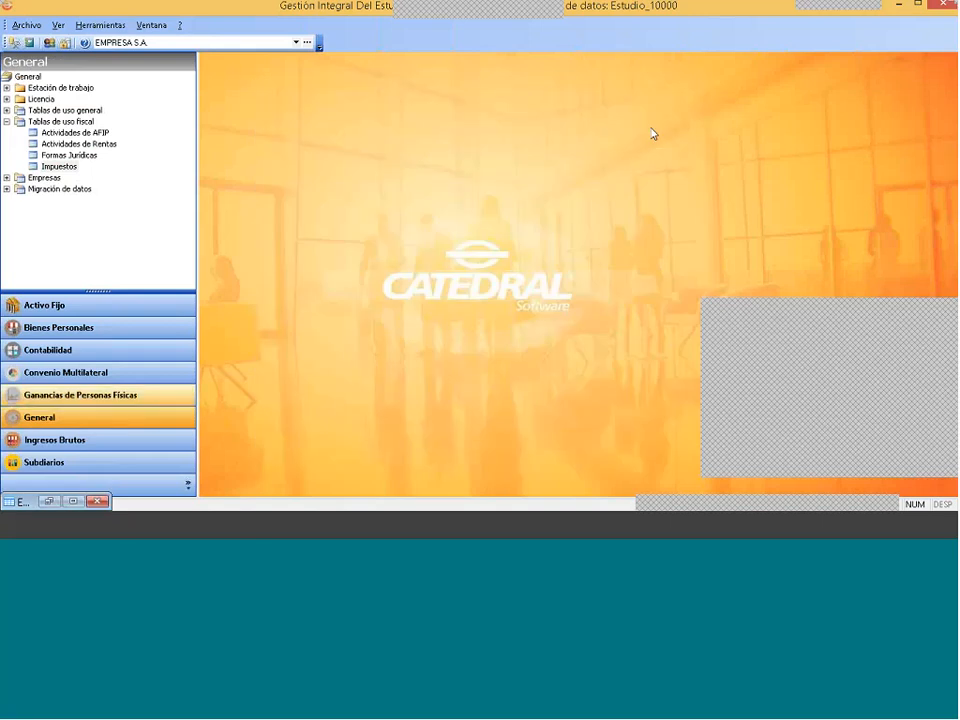
- Open the Alícuotas de IVA table from Subdiarios' Archivos and check the IVA Editoriales entry
left_click(64, 463)
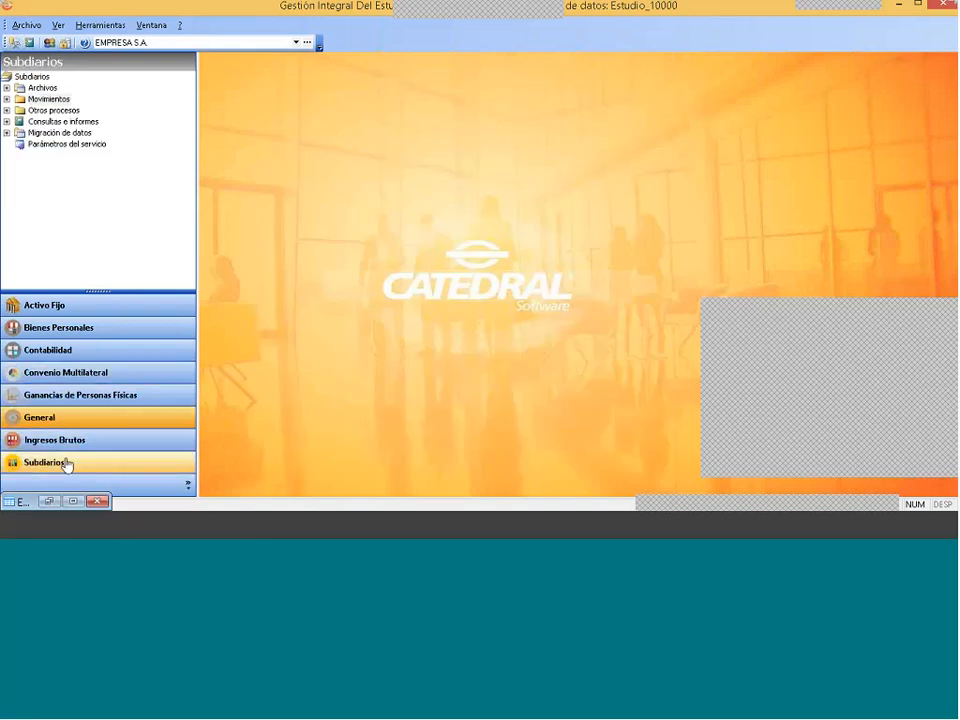
left_click(7, 88)
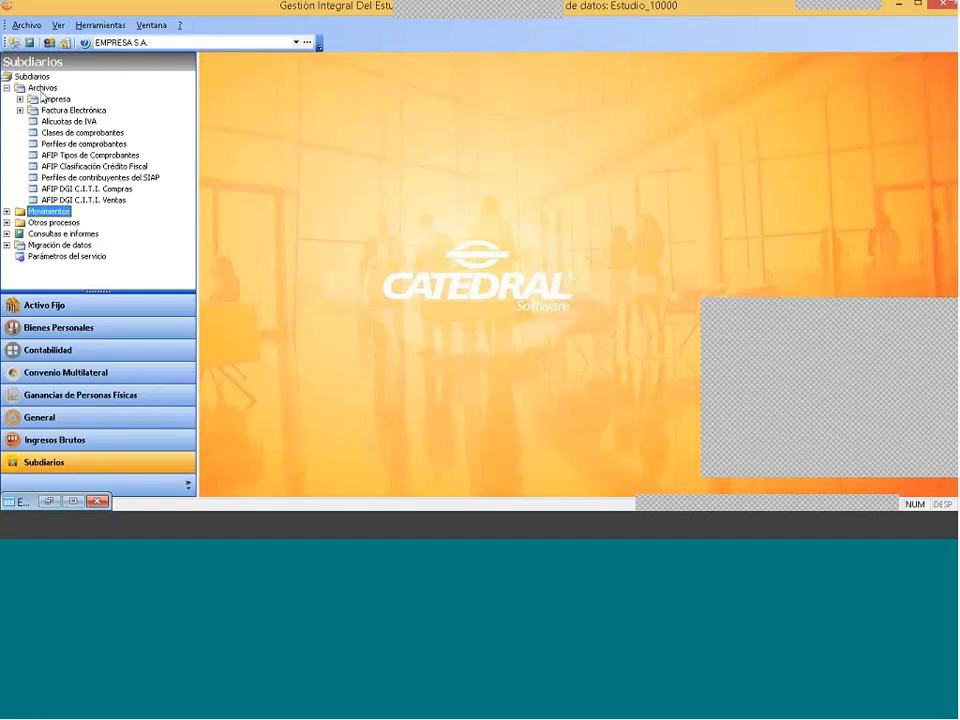
left_click(42, 88)
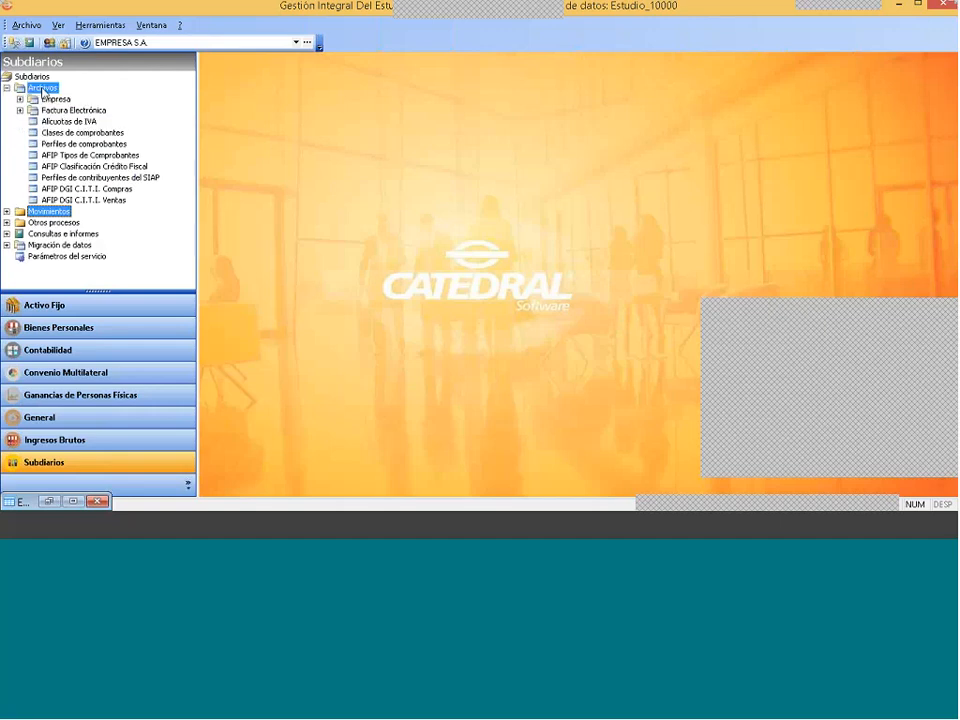
left_click(76, 121)
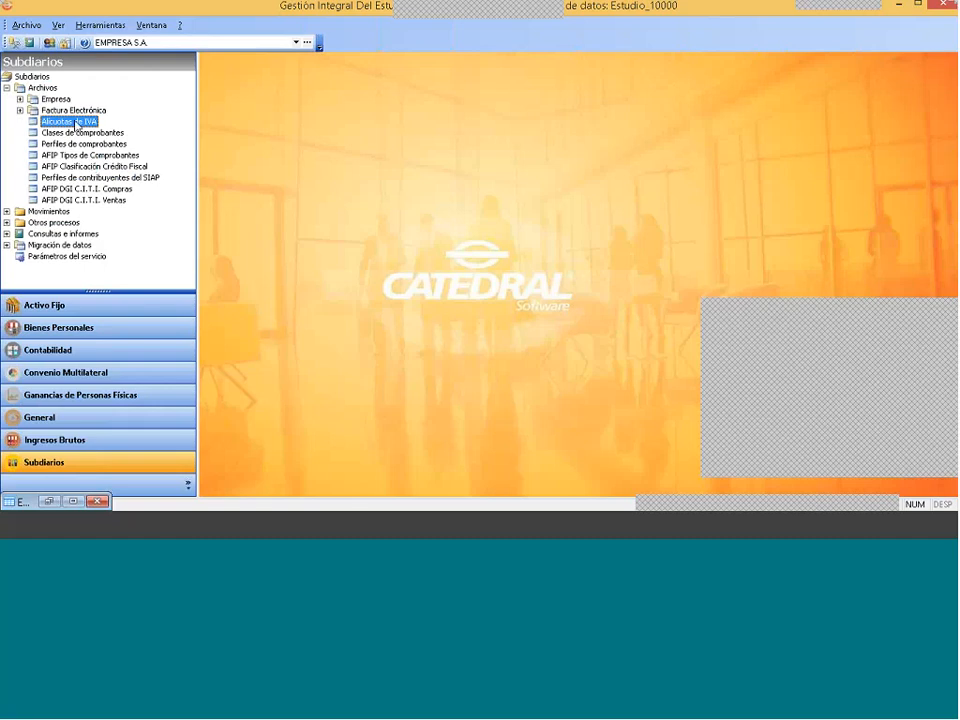
double_click(76, 124)
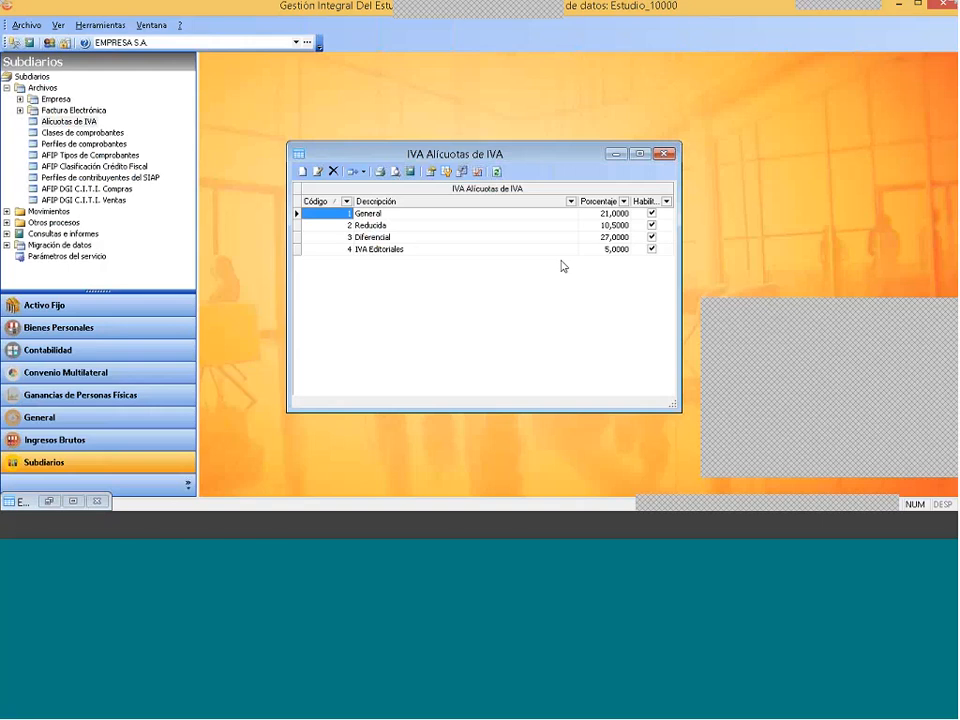
left_click(425, 250)
key("Tab")
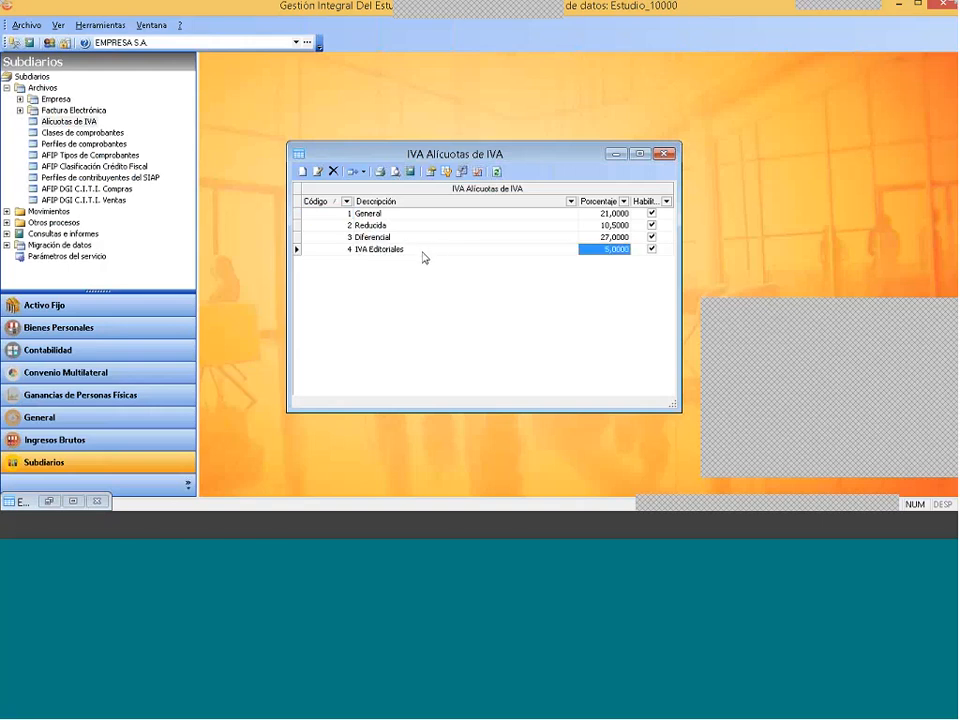
left_click(423, 252)
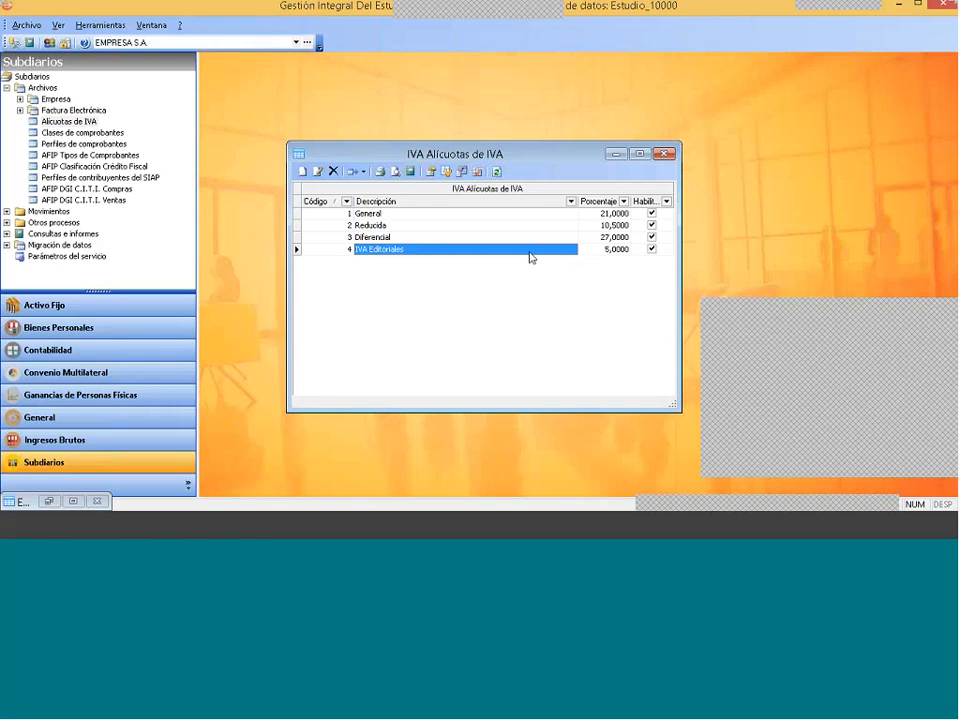
- Create an enabled IVA rate with code 5, description "IVA 2.5" and percentage 2,5, and close the rates table
right_click(380, 256)
left_click(420, 264)
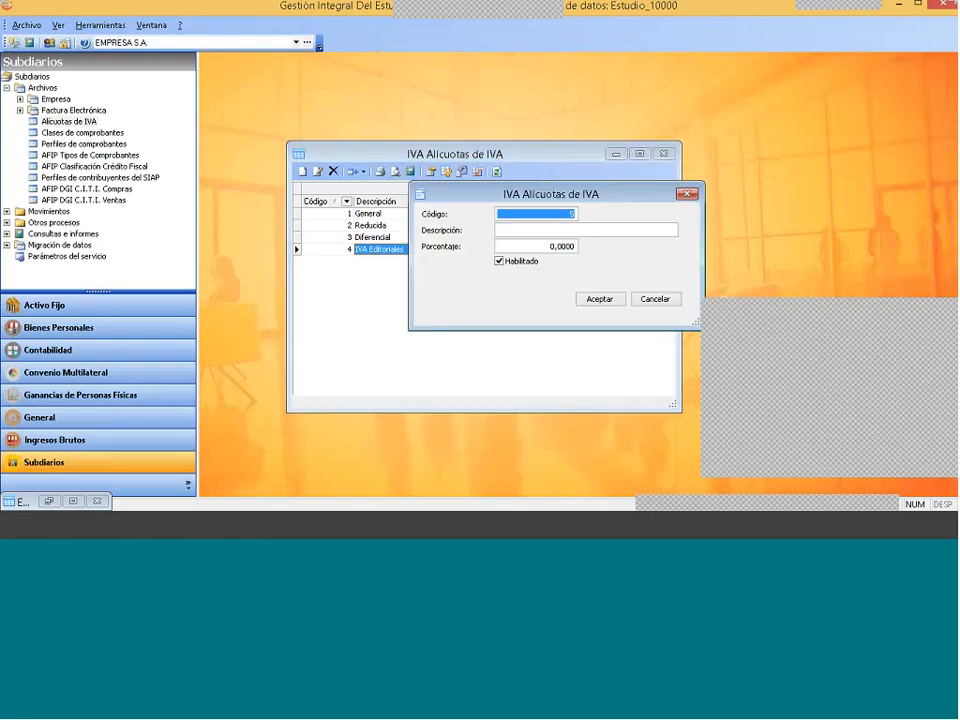
left_click(508, 230)
type("I")
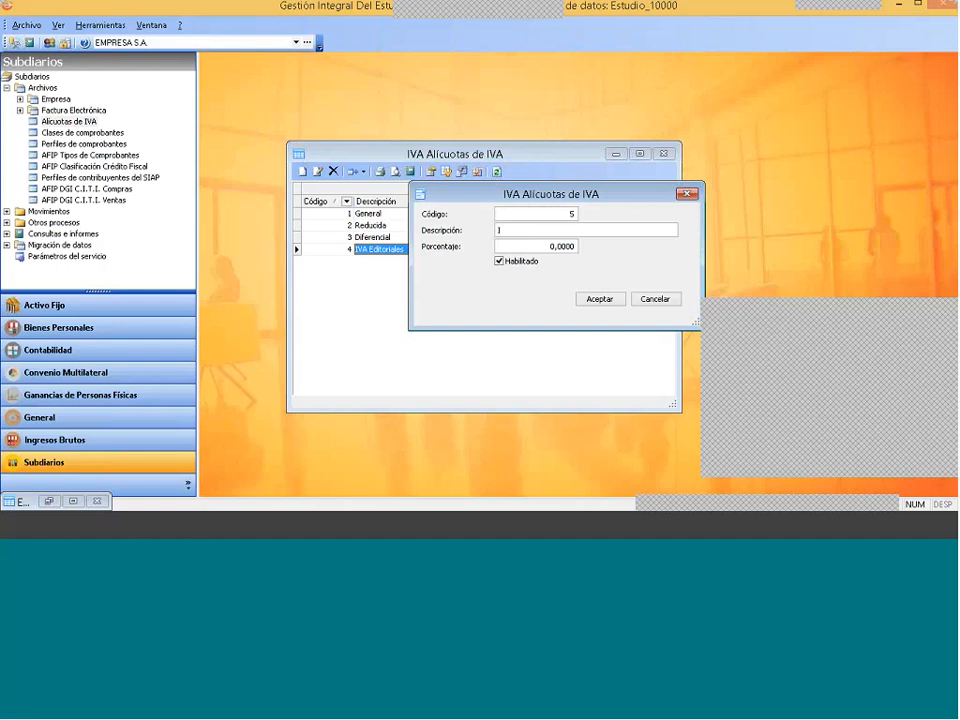
type("VA 2.5")
key("Tab")
type("2,5")
key("Return")
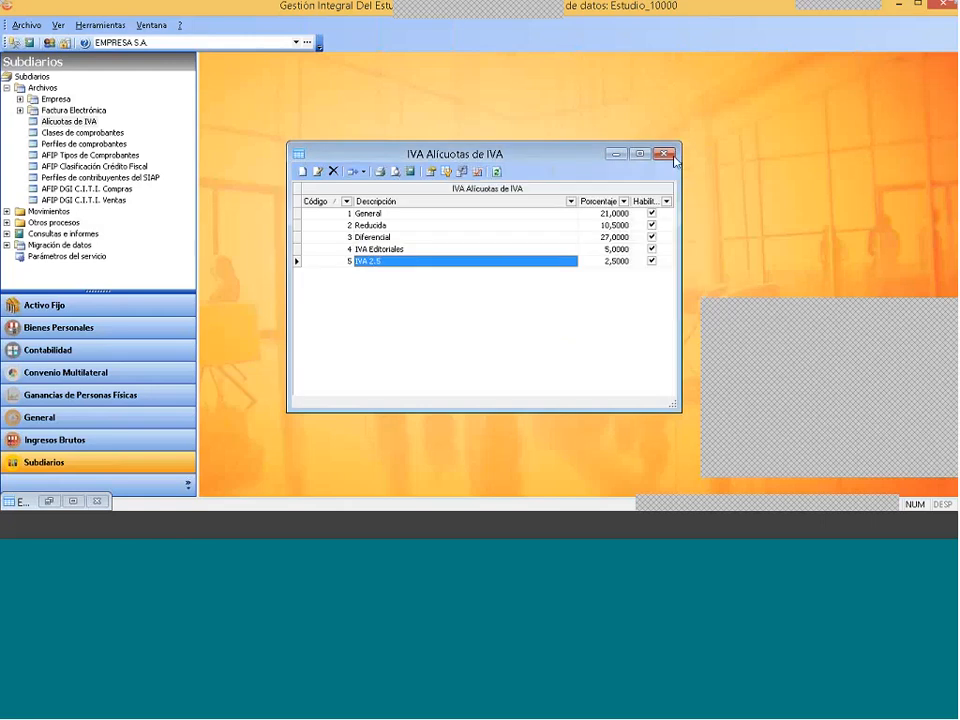
left_click(664, 154)
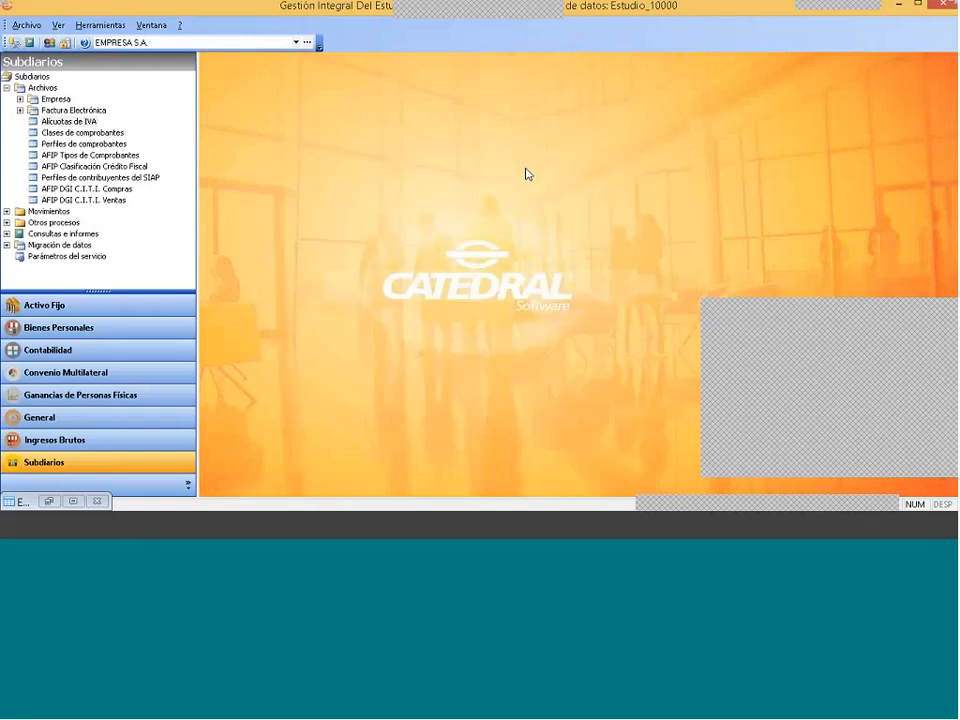
- Restore the IVA Compras import window, reload the purchases template to recheck its observations, and minimize the window
left_click(52, 88)
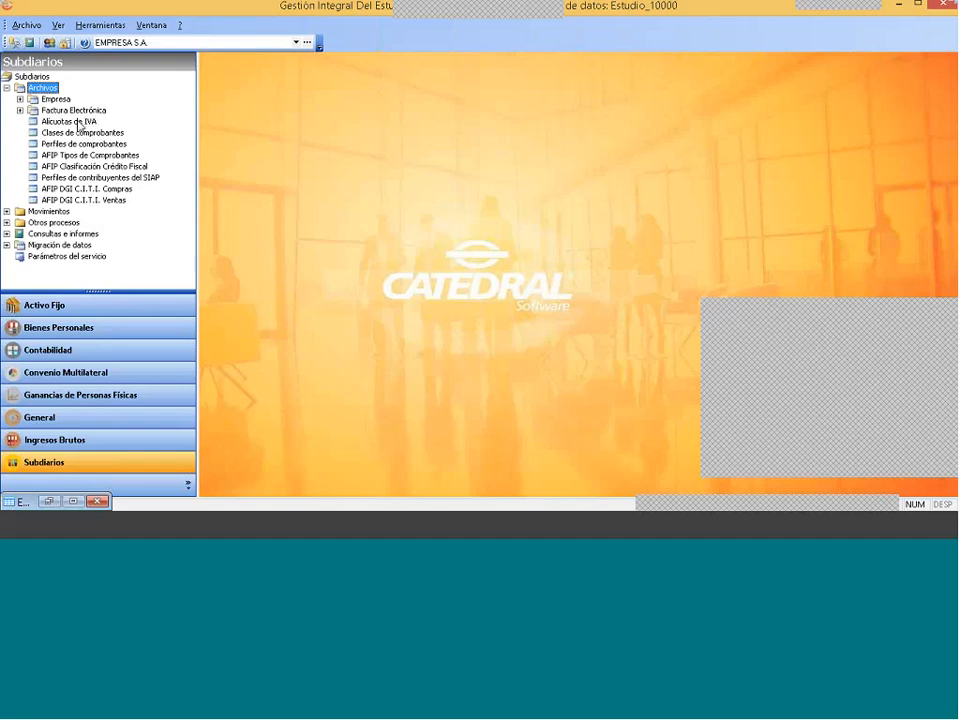
left_click(72, 121)
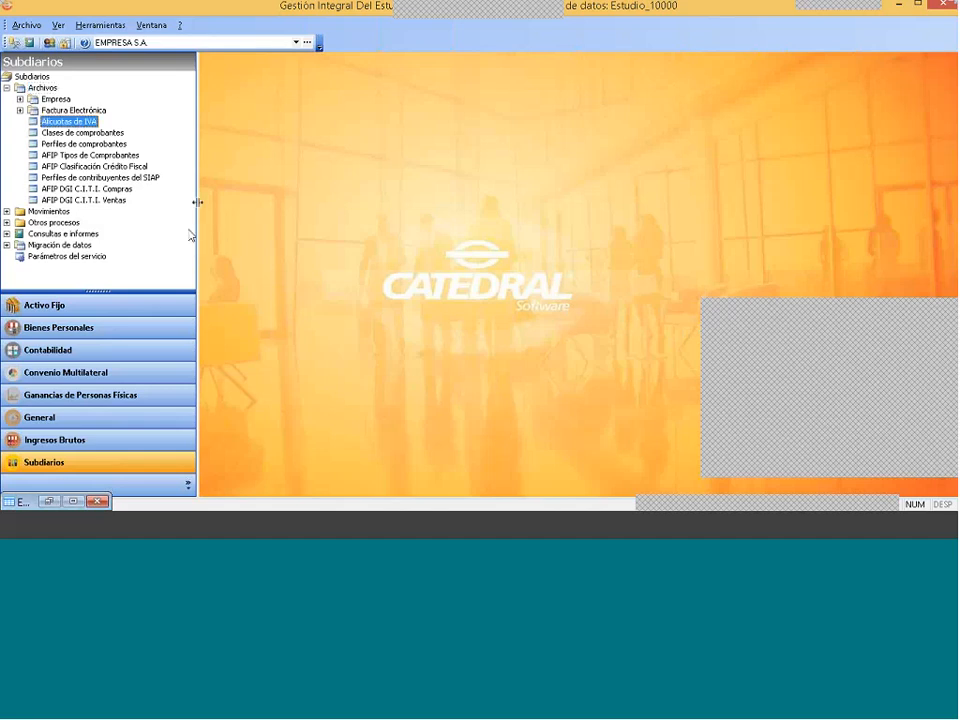
left_click(75, 501)
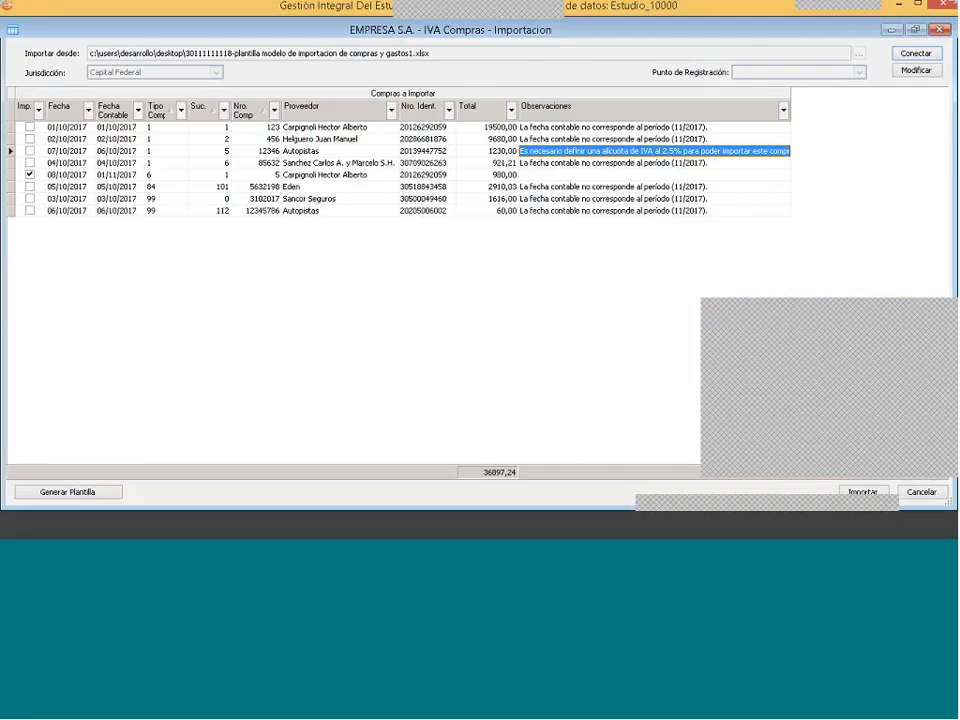
left_click(916, 71)
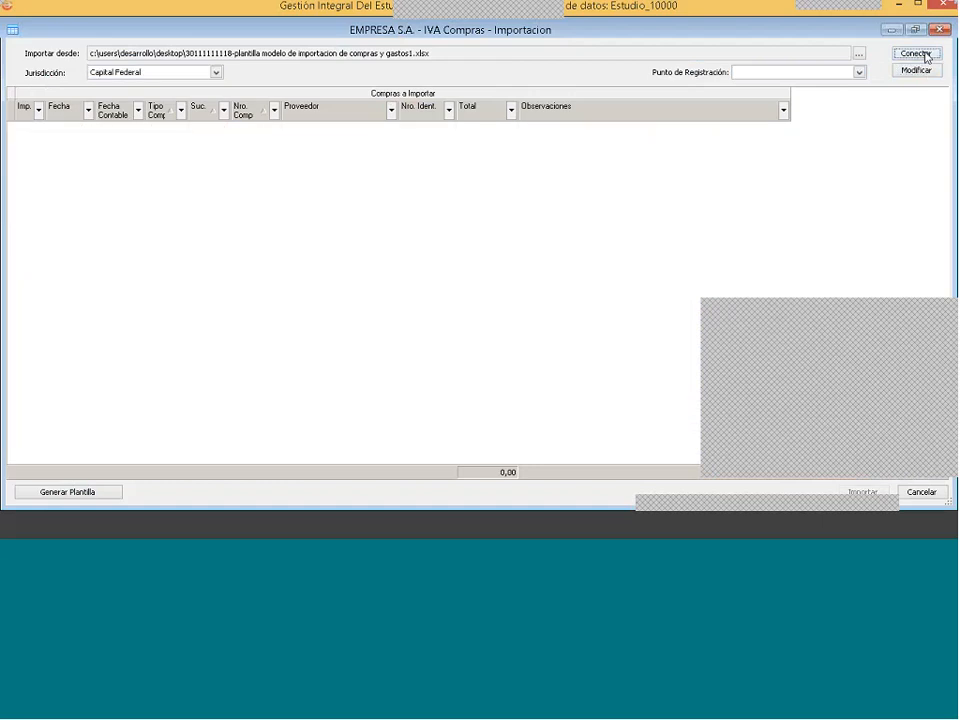
left_click(916, 54)
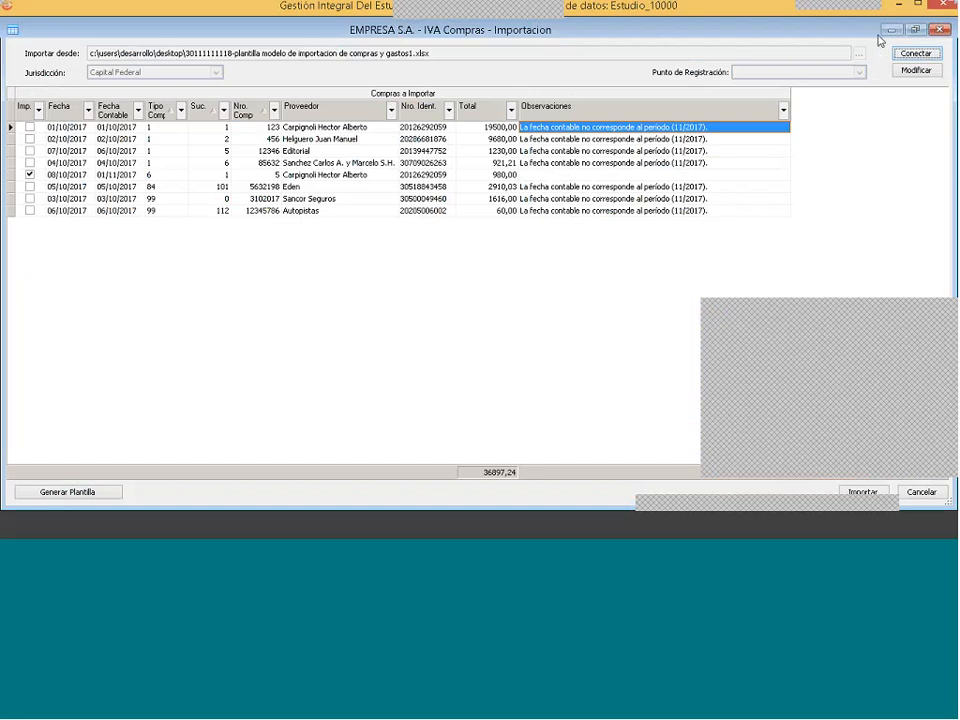
left_click(939, 30)
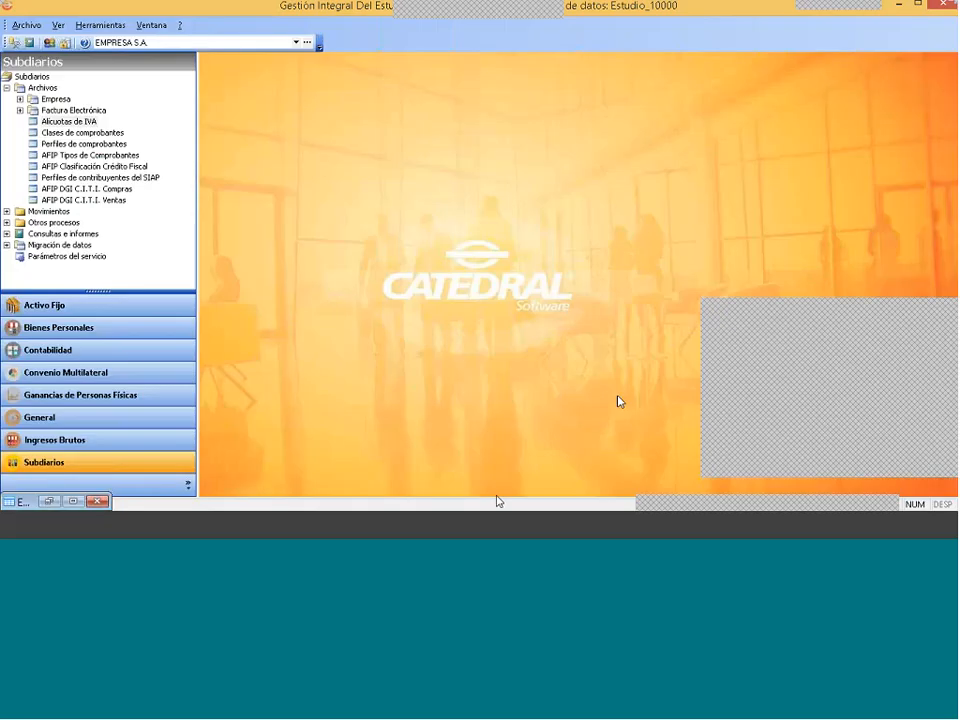
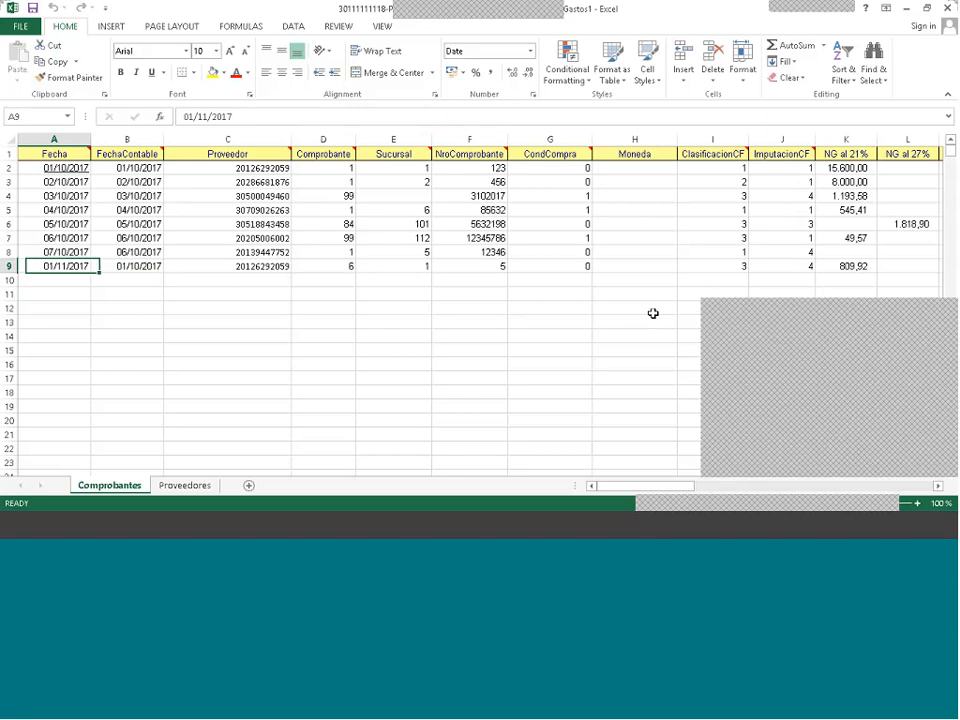
- Check the FechaContable in row 9 of the Comprobantes sheet, close Excel, and reload the template in the IVA Compras import window
key("Right")
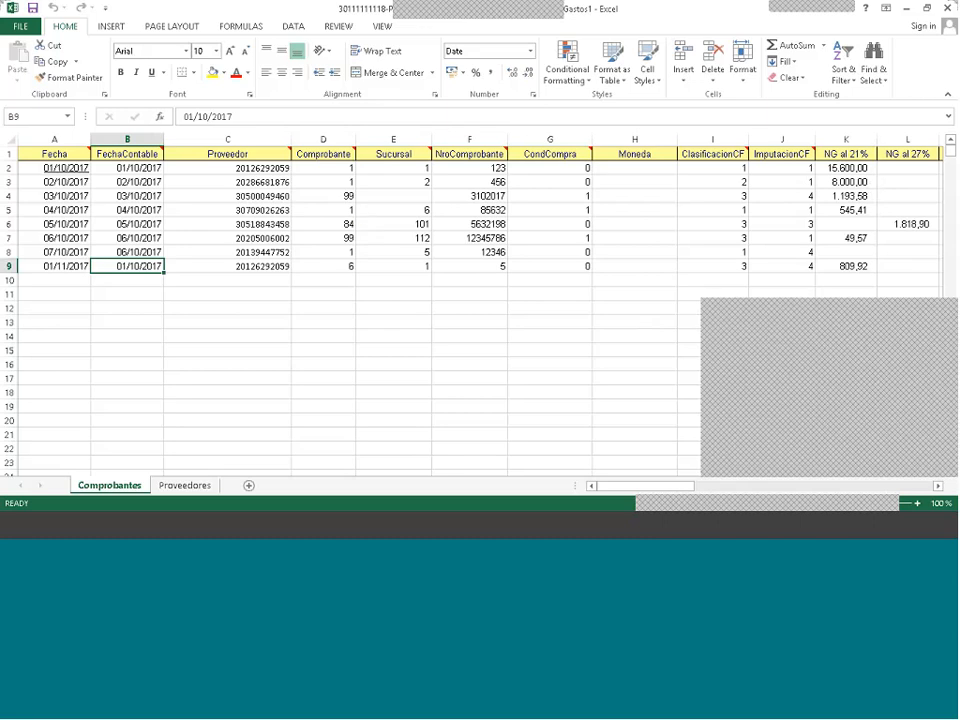
left_click(948, 8)
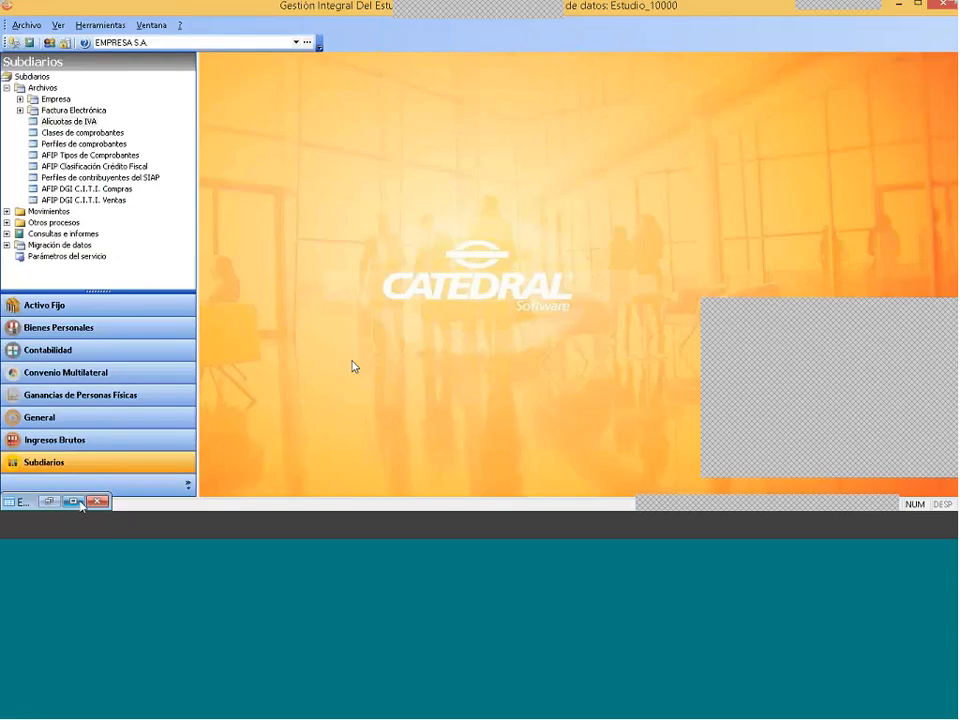
left_click(75, 502)
left_click(928, 70)
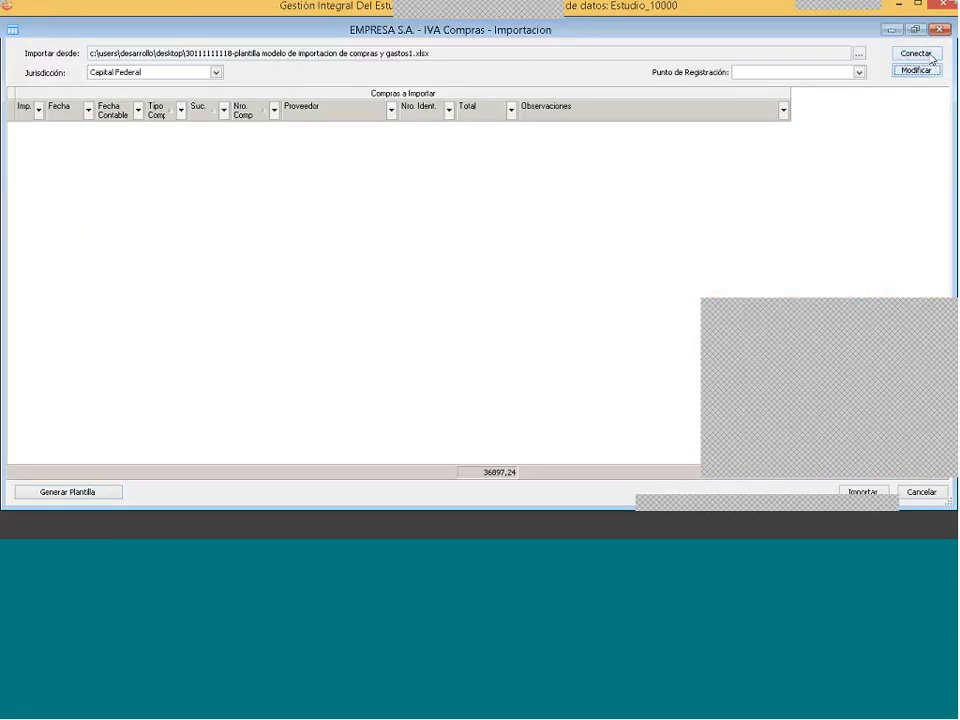
left_click(929, 56)
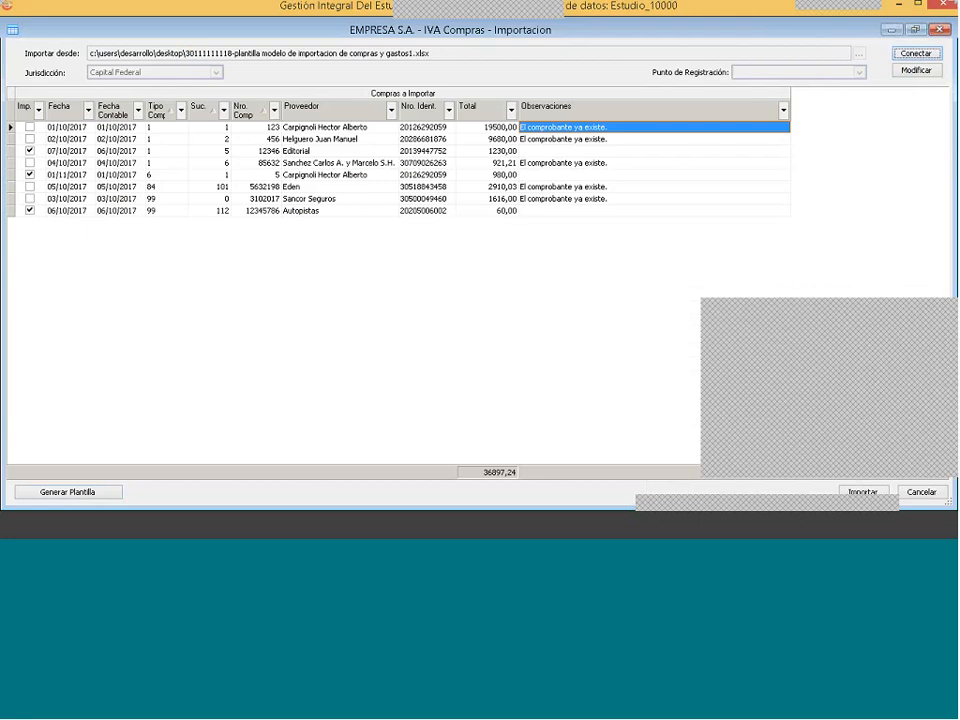
- Compare the operation and accounting dates of the type 6 voucher and examine the Observaciones of the other purchases to import
left_click(65, 176)
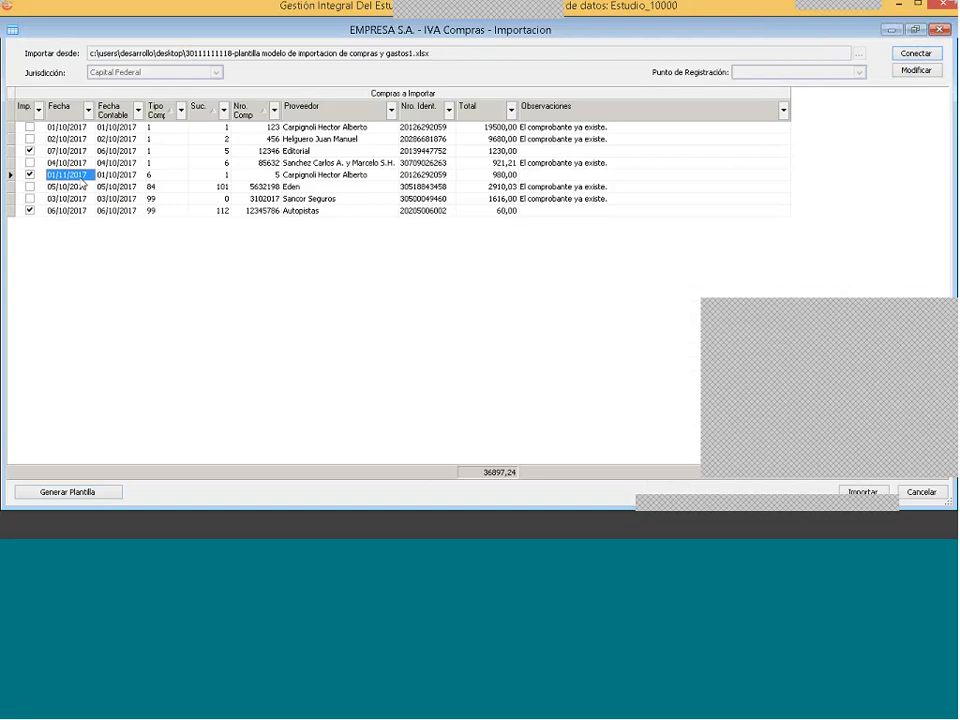
left_click(115, 177)
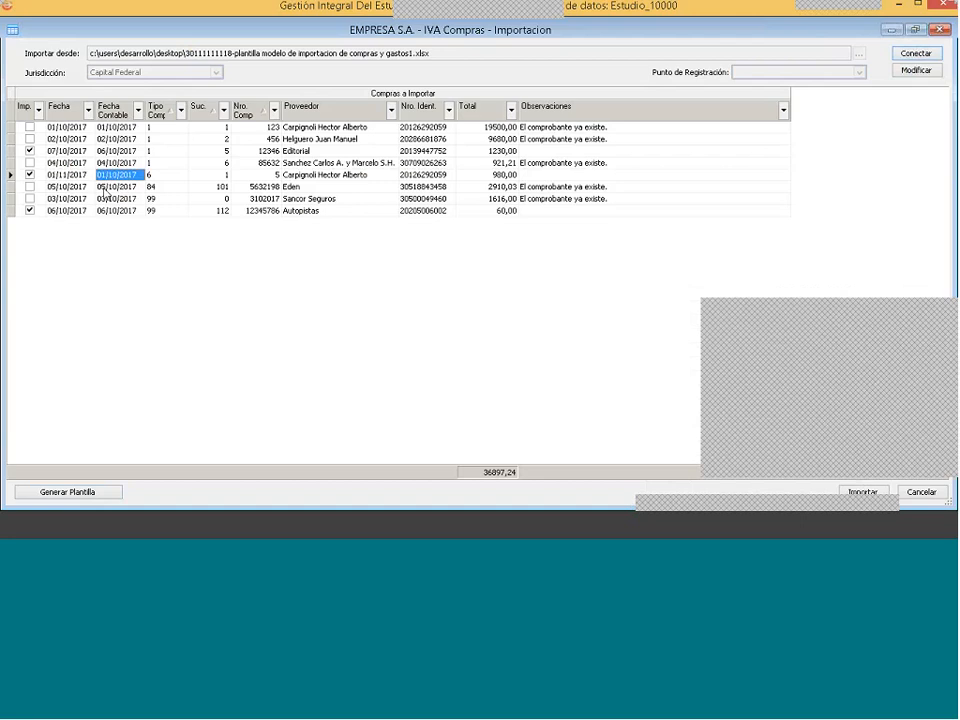
left_click(78, 178)
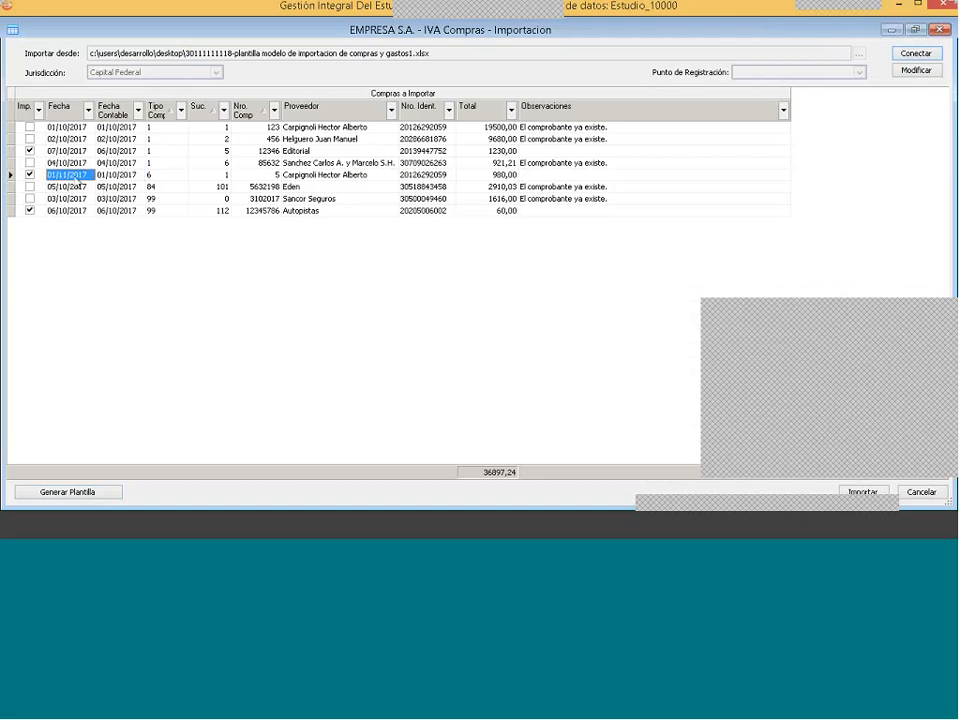
left_click(101, 179)
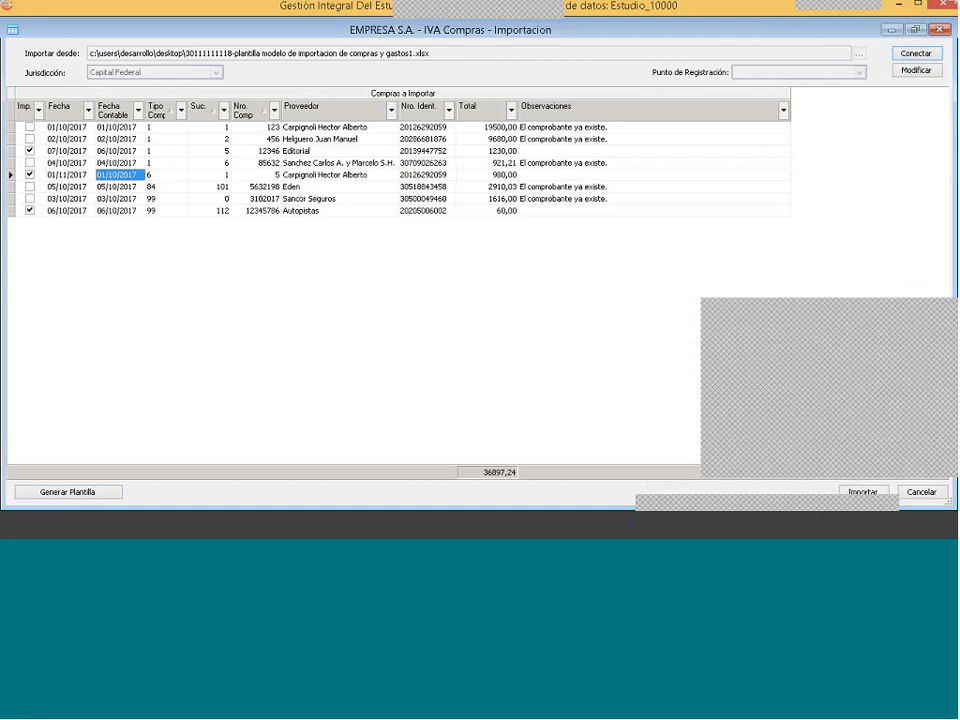
left_click(590, 128)
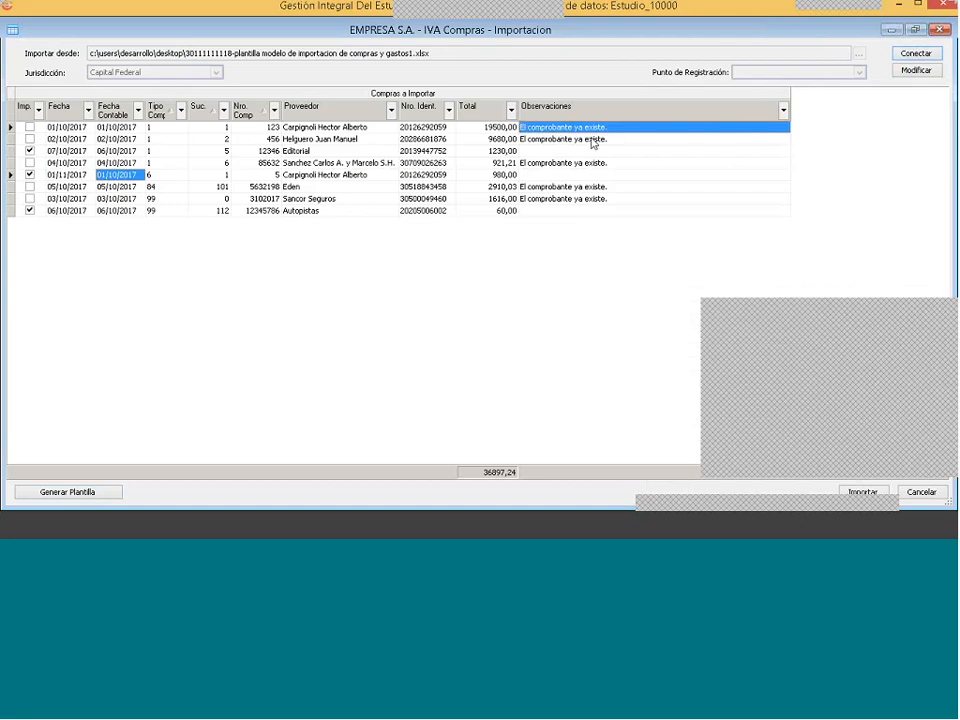
left_click(592, 140)
left_click(596, 163)
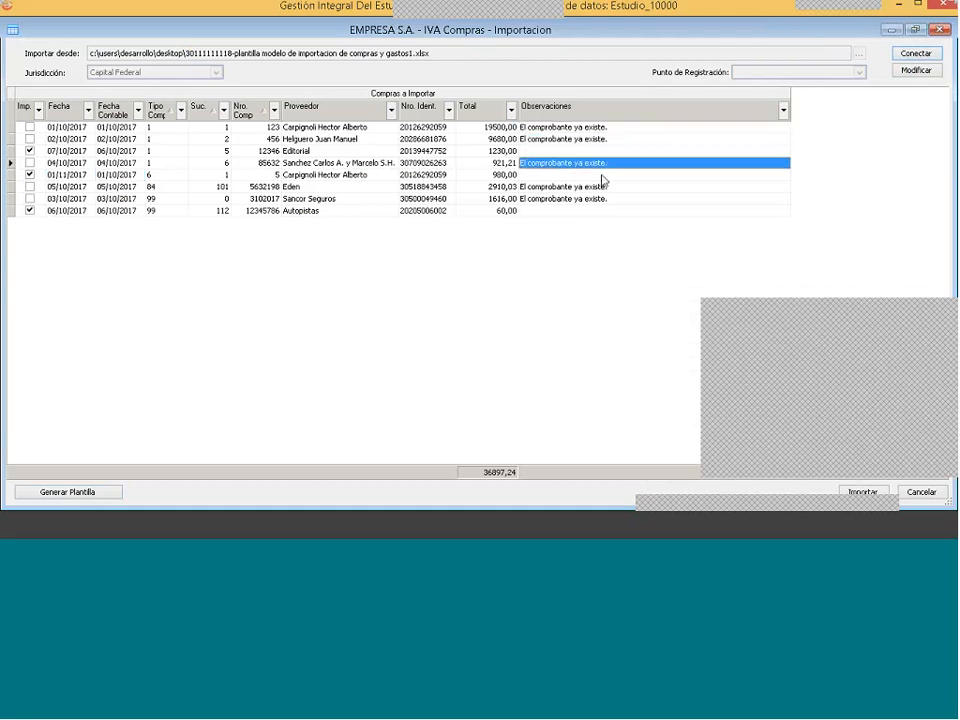
left_click(591, 199, "ctrl")
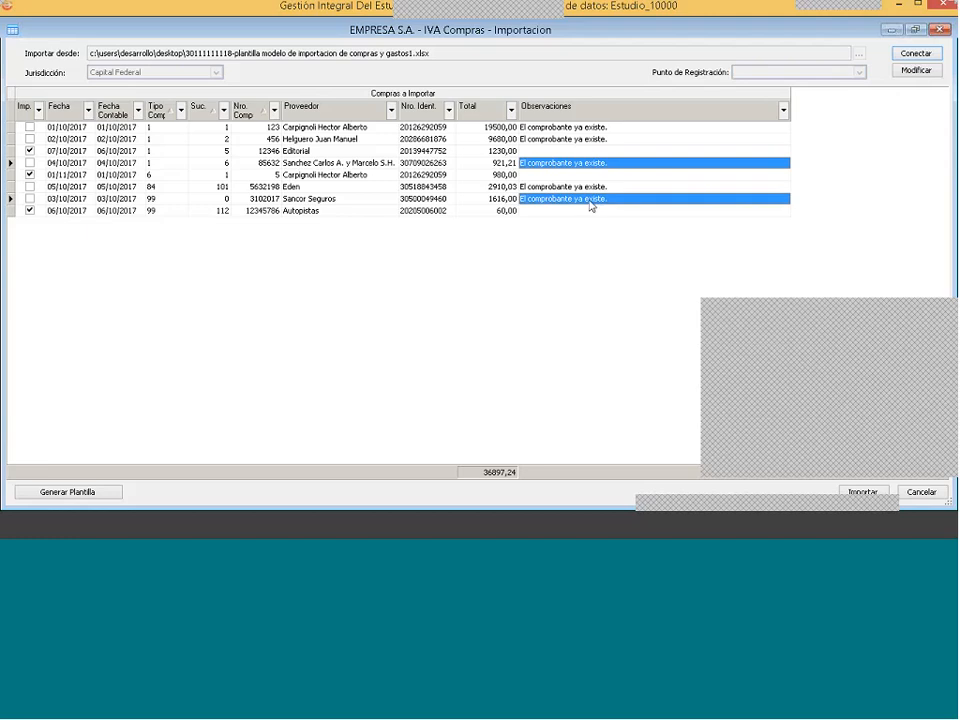
left_click(590, 200)
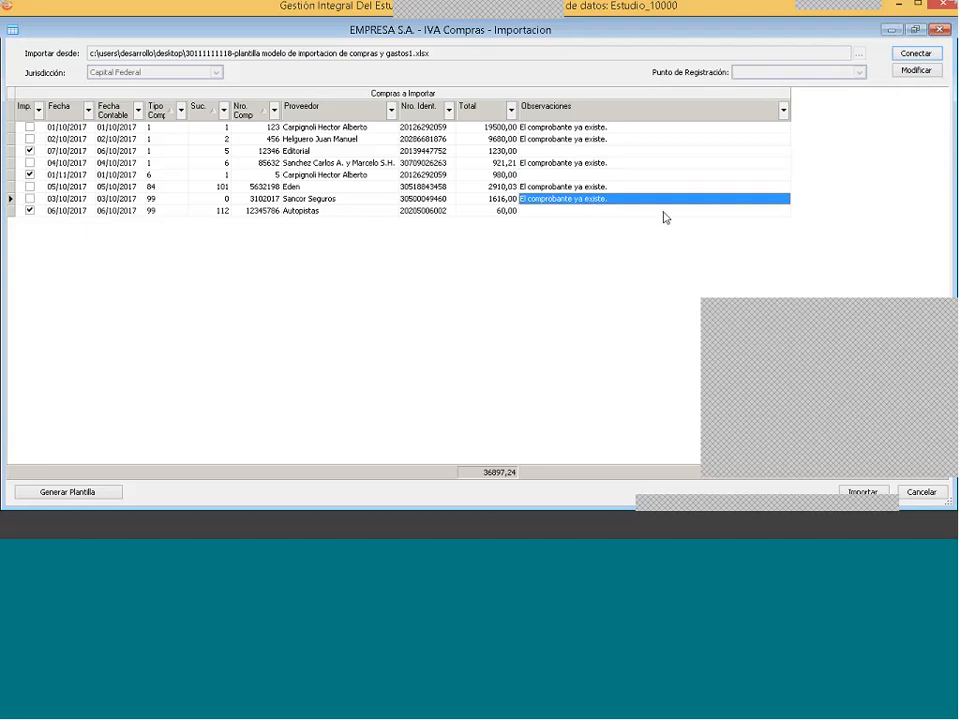
left_click(70, 175)
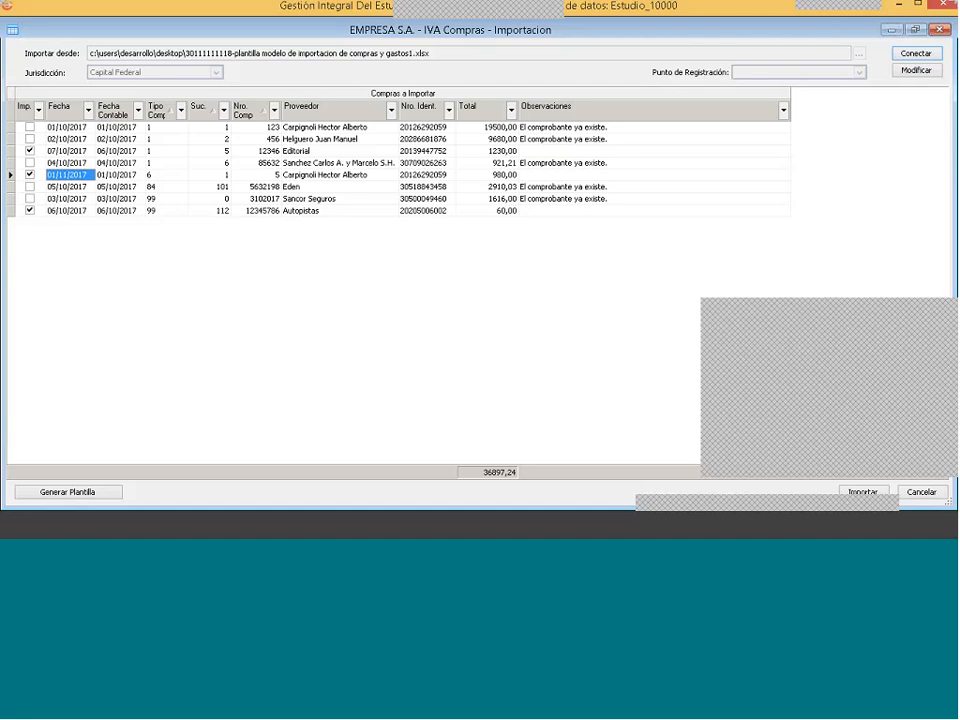
- Import the ticked purchase vouchers, accept the completion notice, and close the IVA Compras import window
left_click(866, 492)
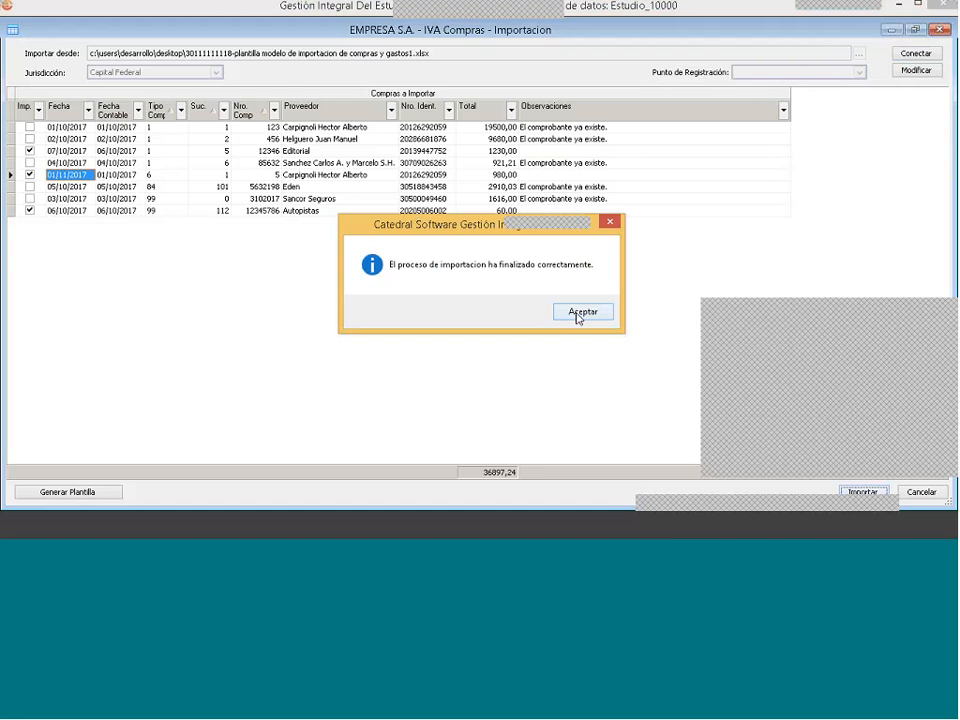
left_click(578, 313)
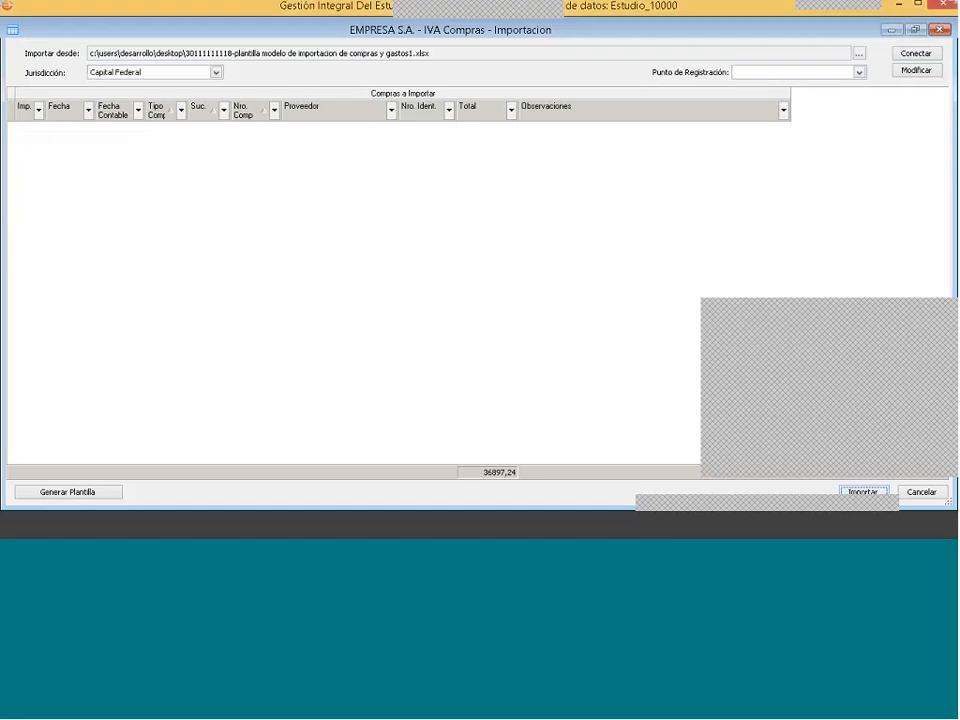
left_click(940, 30)
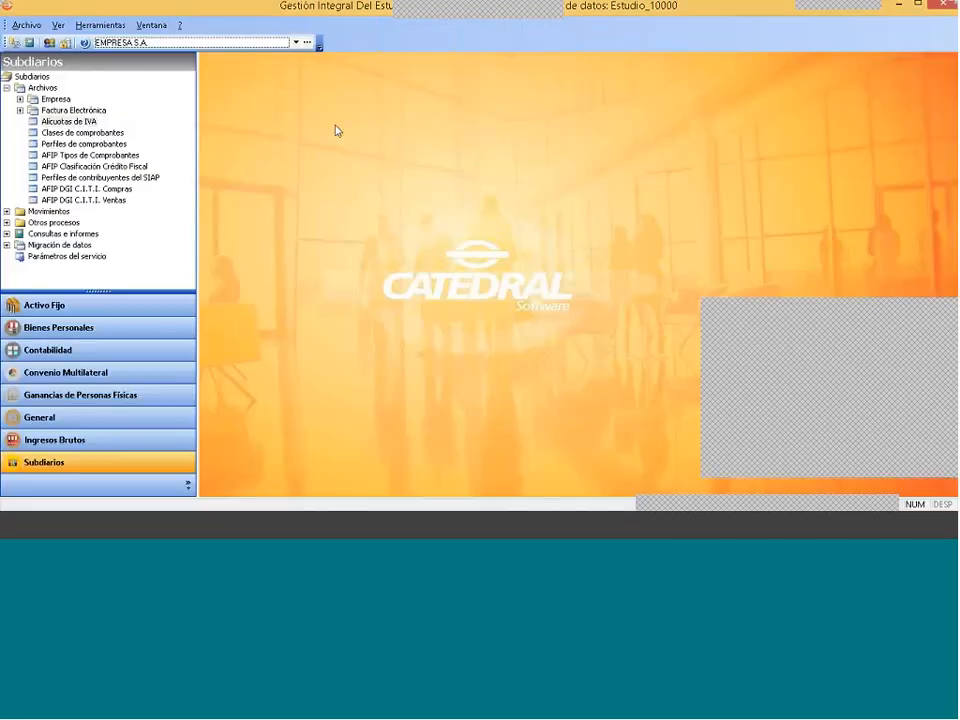
- Open Ingreso de compras y gastos from Movimientos, choose period 10 - 2017, and maximize the IVA Compras window
left_click(7, 211)
double_click(100, 222)
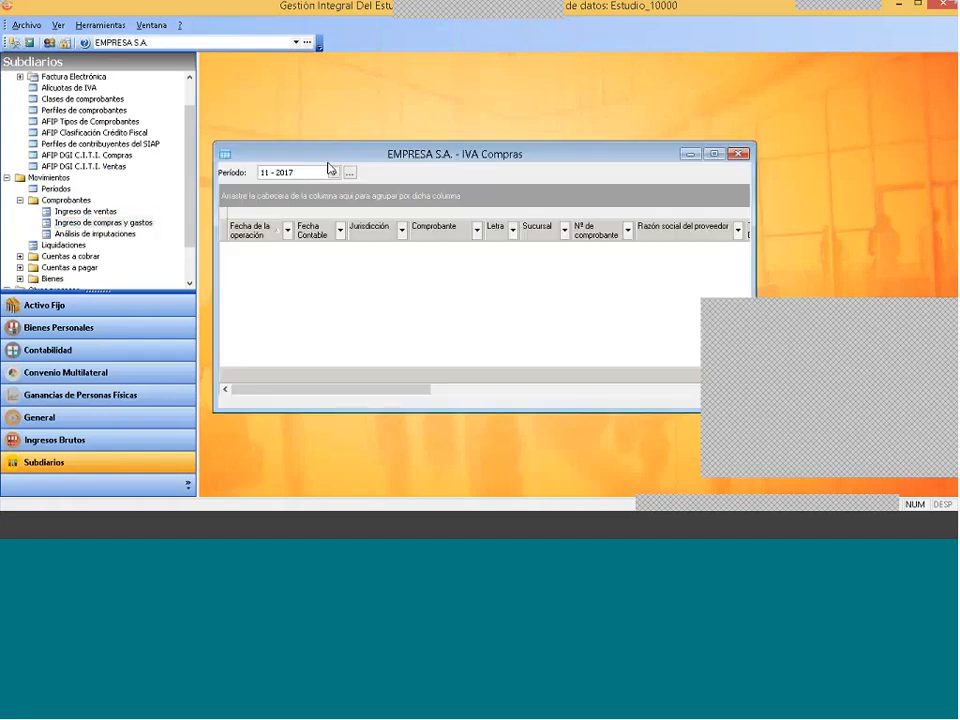
left_click(331, 171)
left_click(296, 197)
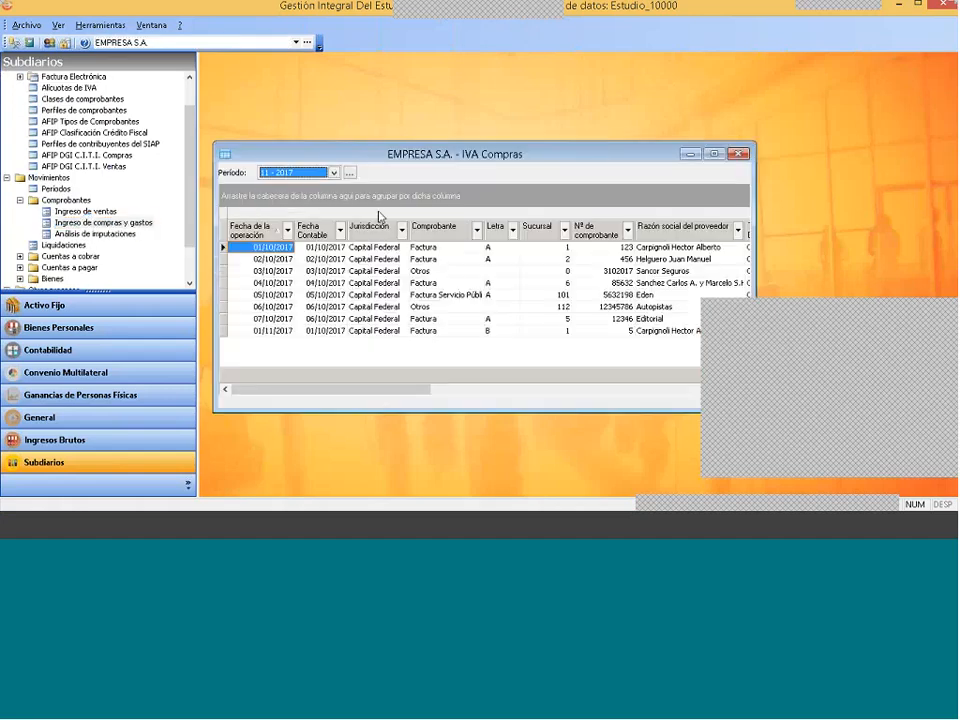
left_click(715, 154)
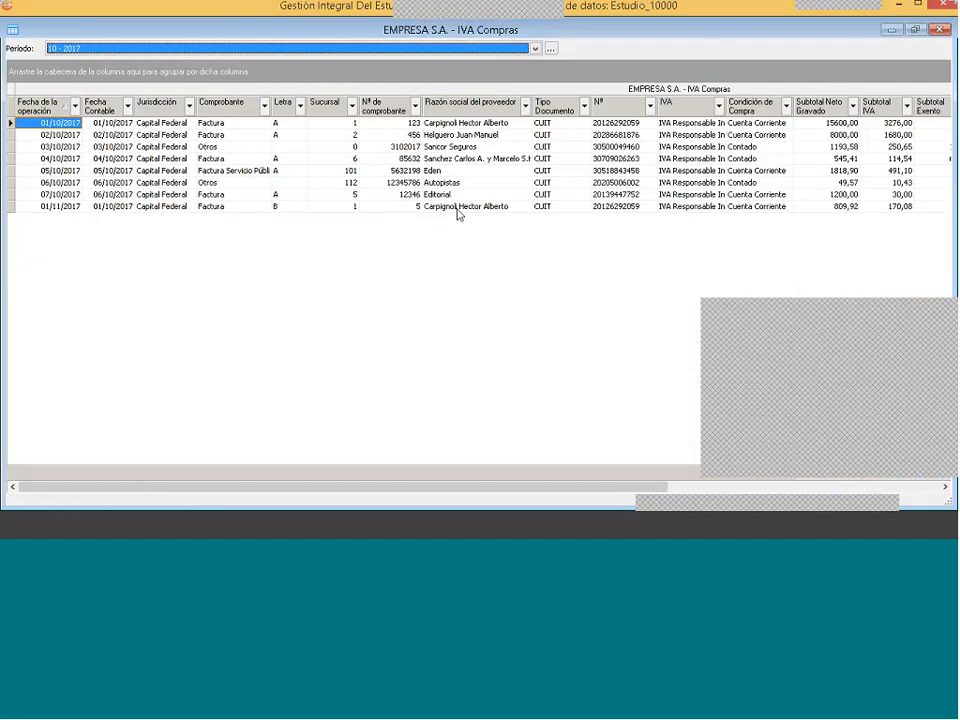
left_click(410, 215)
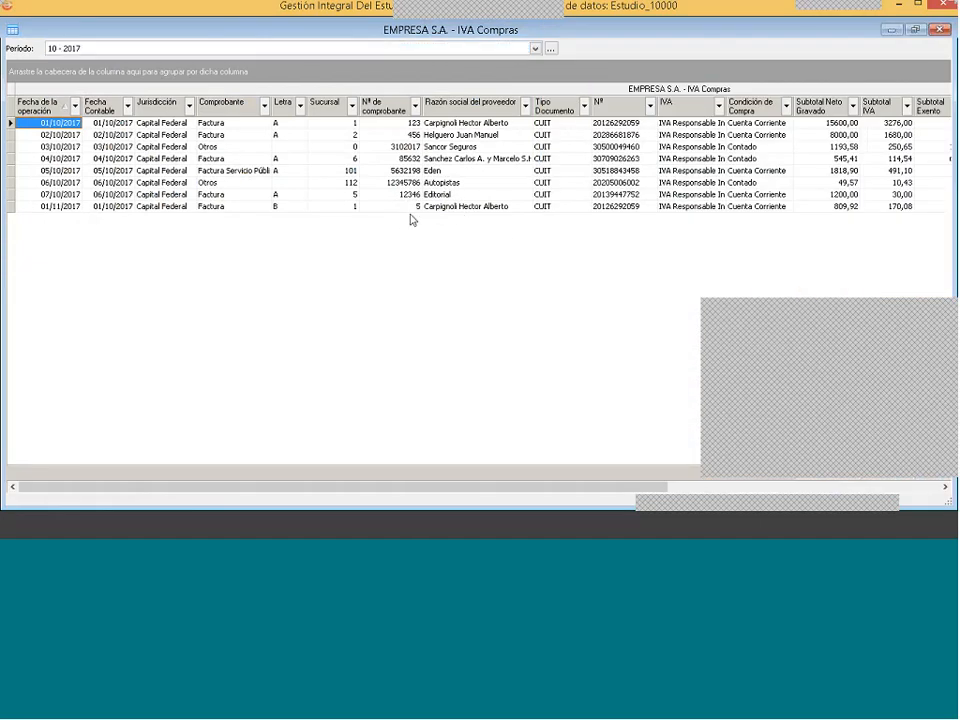
- Compare the Fecha de la operación and Fecha Contable of the letter B invoice in the purchases list, and close IVA Compras
left_click(98, 171)
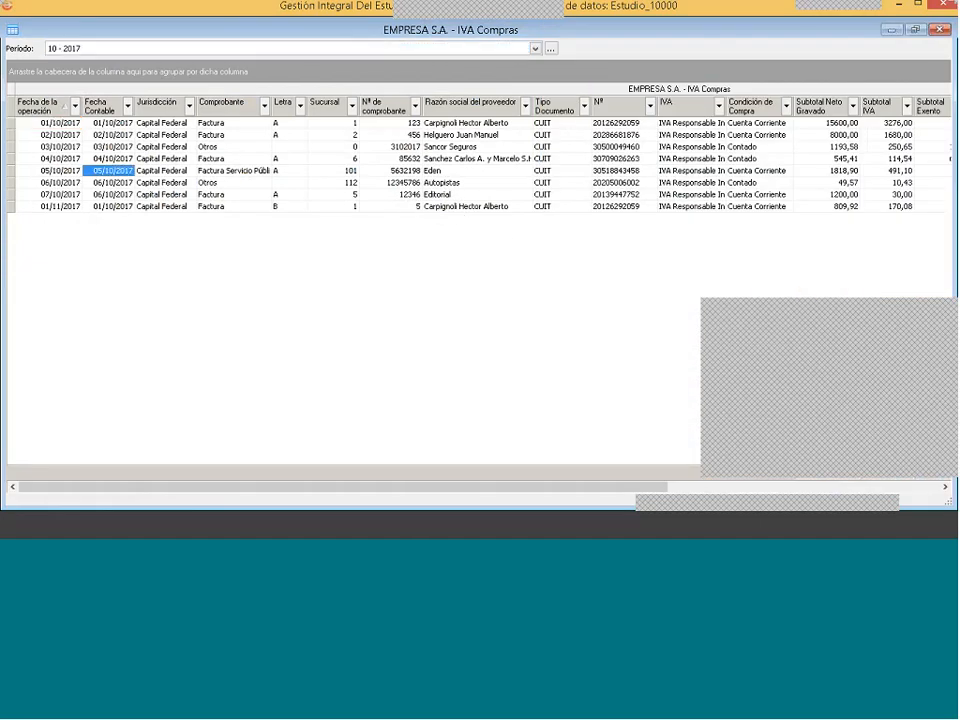
key("Down")
key("Down")
key("Down")
key("Down")
key("Left")
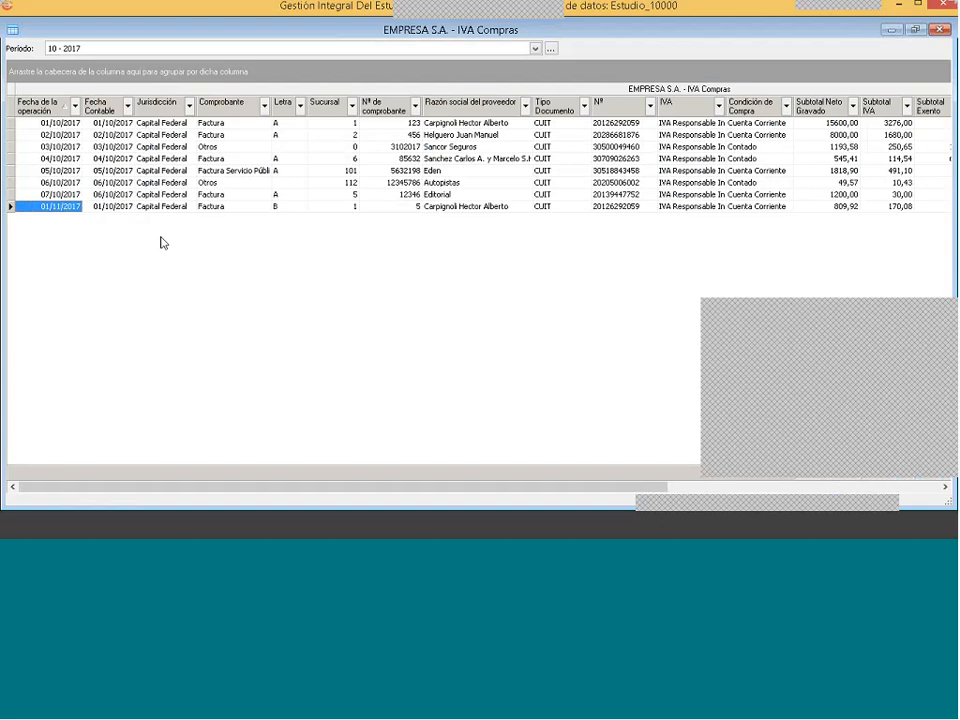
key("Right")
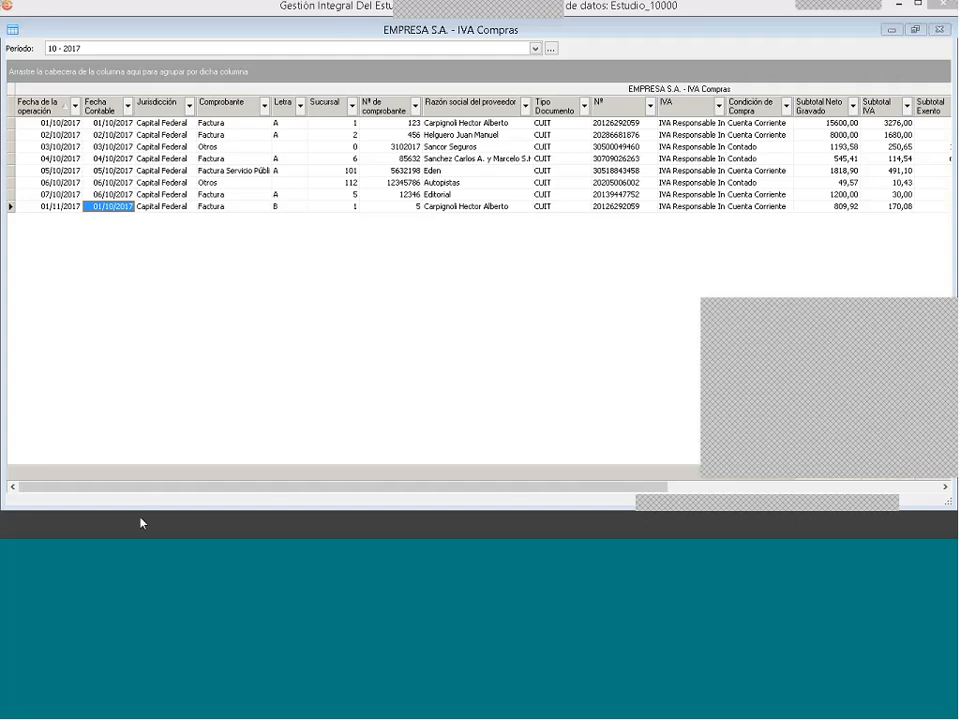
mouse_move(142, 531)
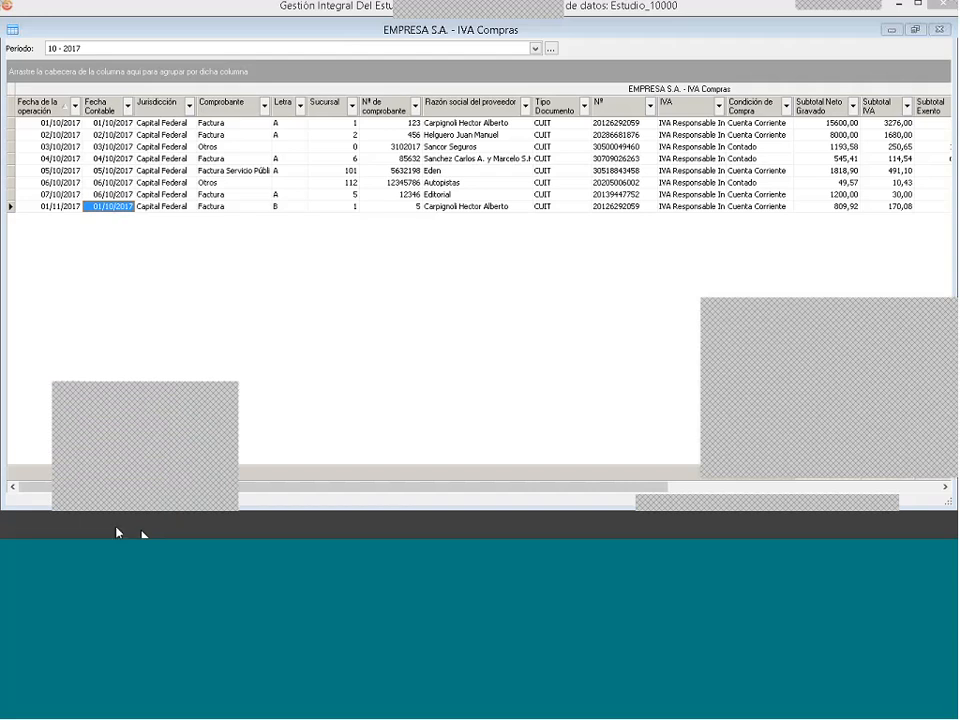
left_click(58, 206)
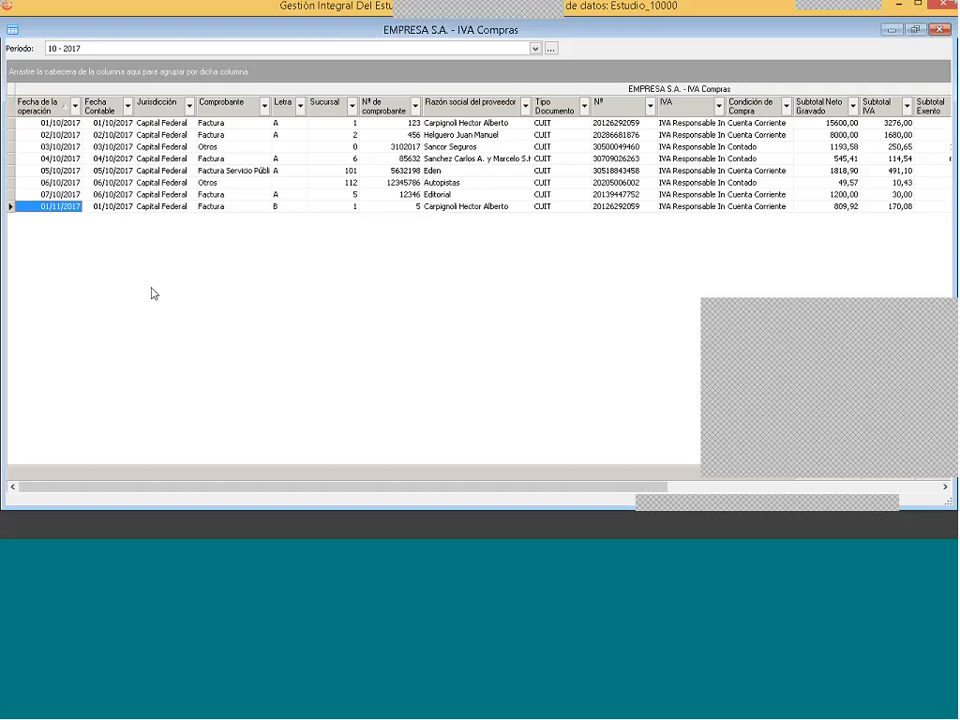
key("Tab")
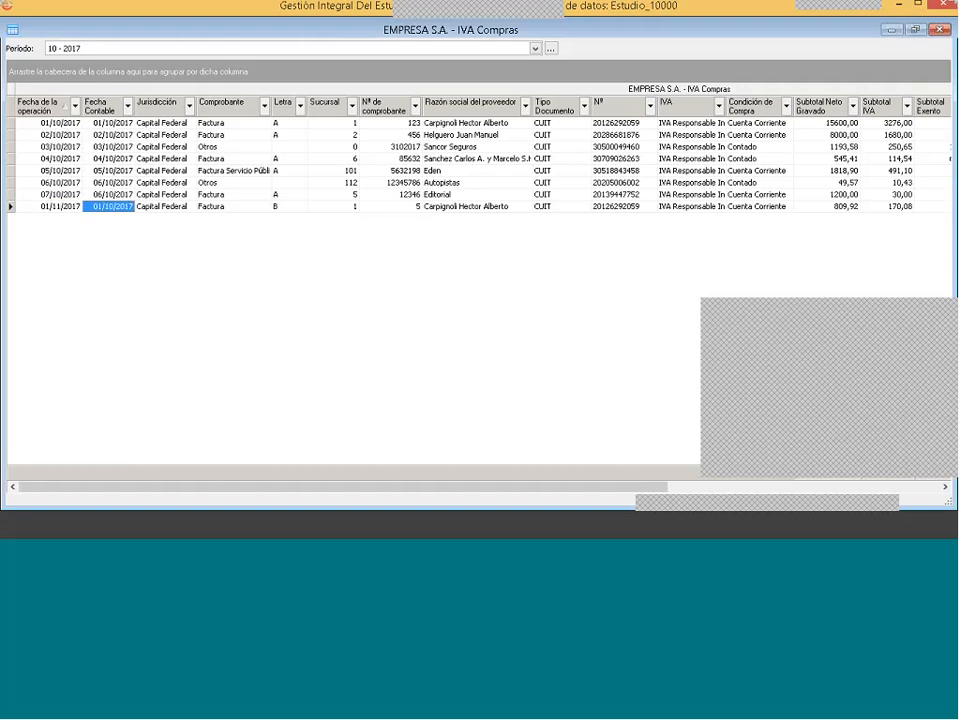
left_click(938, 29)
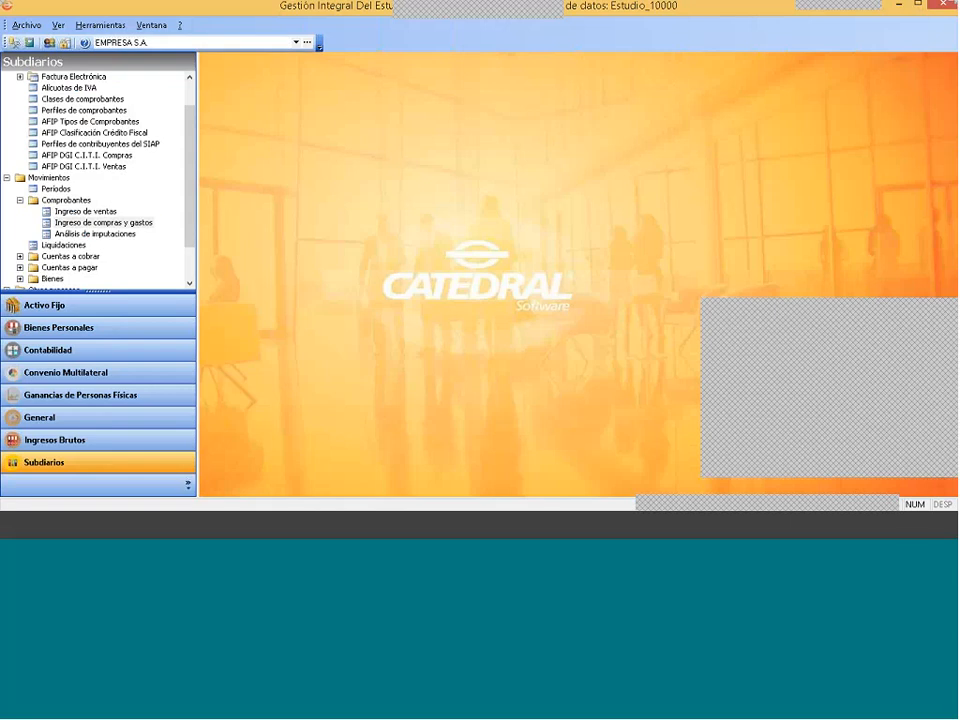
left_click(105, 222)
scroll(80, 225, "down", 2)
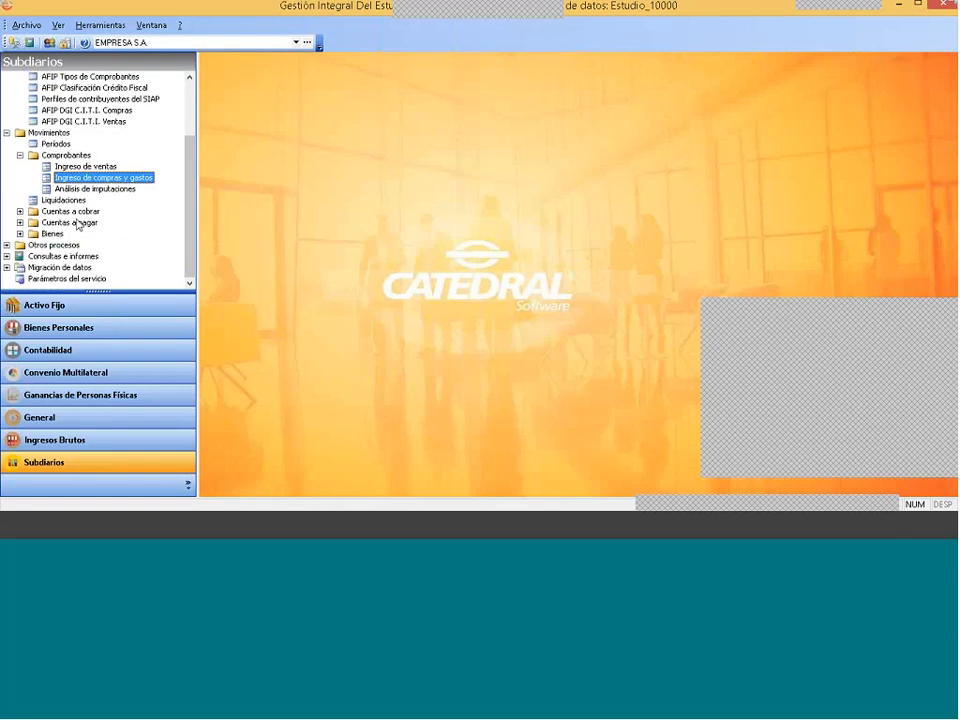
- Collapse Movimientos, expand Otros procesos, and open Importación desde planilla de cálculo (xls) under Importación de compras
left_click(7, 134)
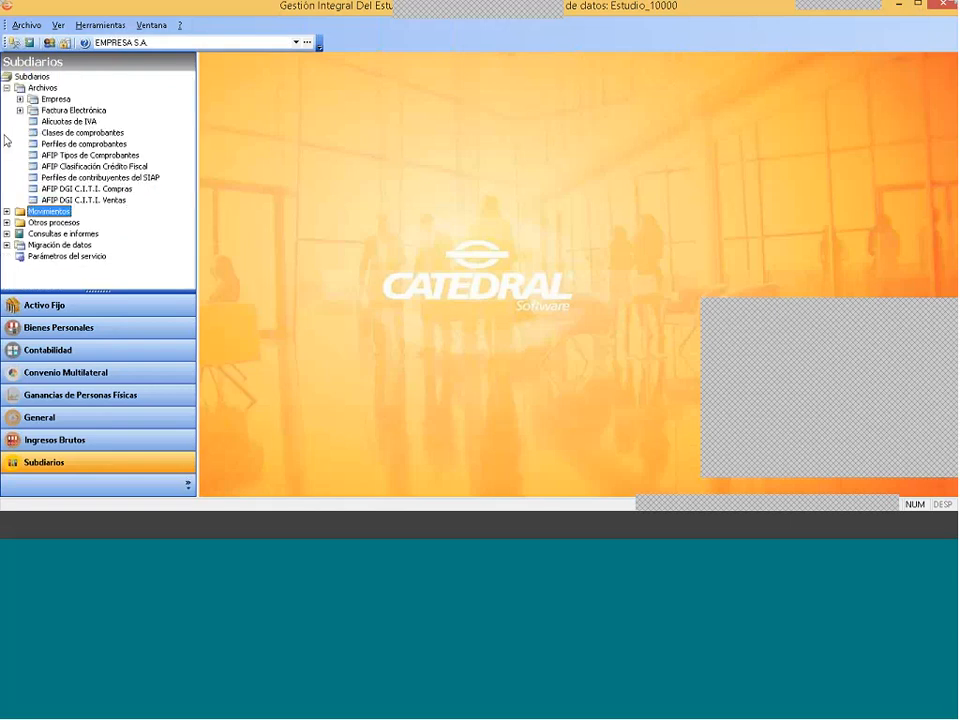
left_click(7, 222)
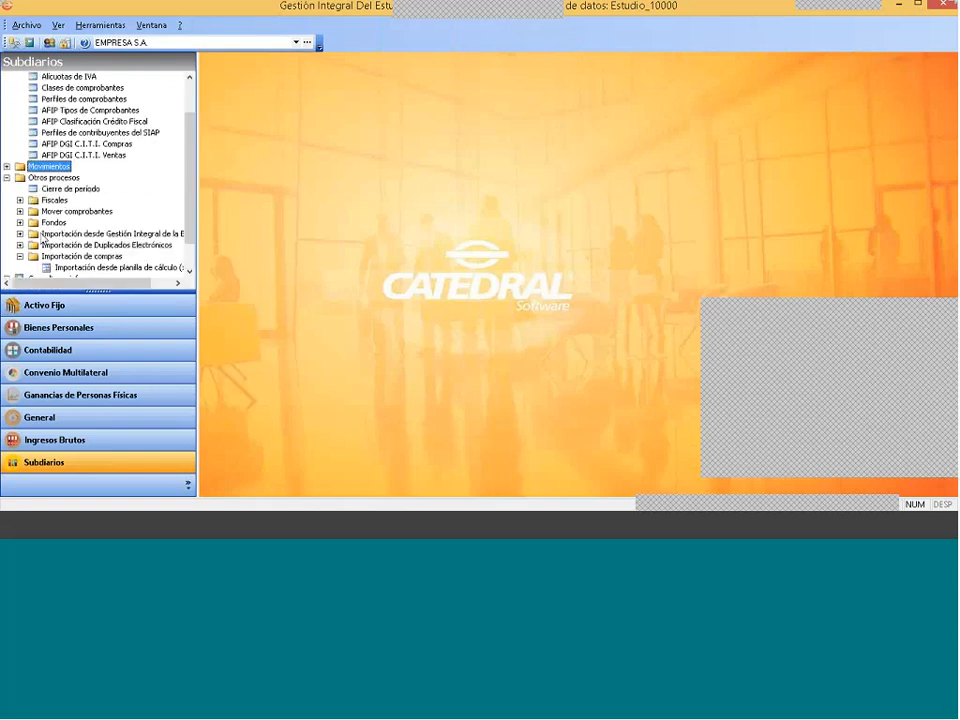
double_click(91, 268)
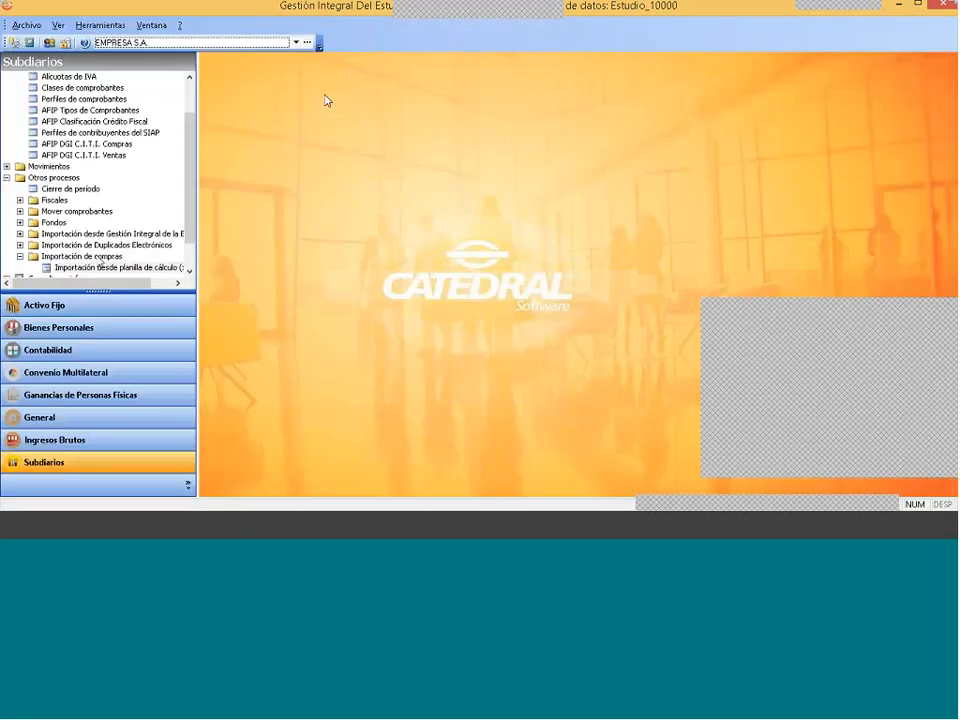
left_click(98, 257)
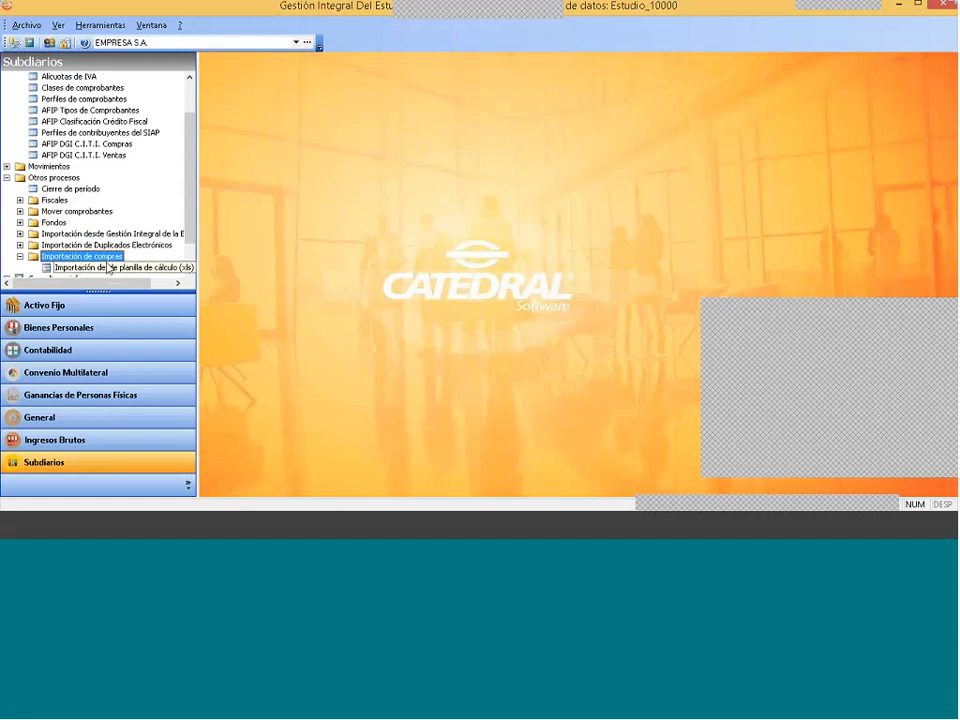
left_click(50, 179)
left_click(66, 255)
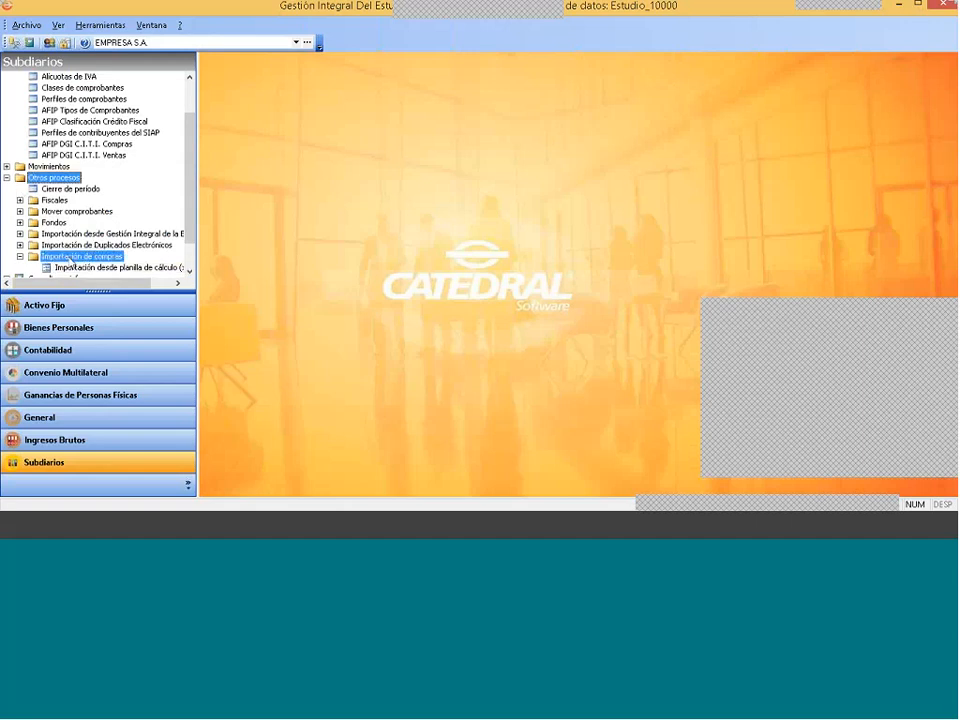
double_click(111, 268)
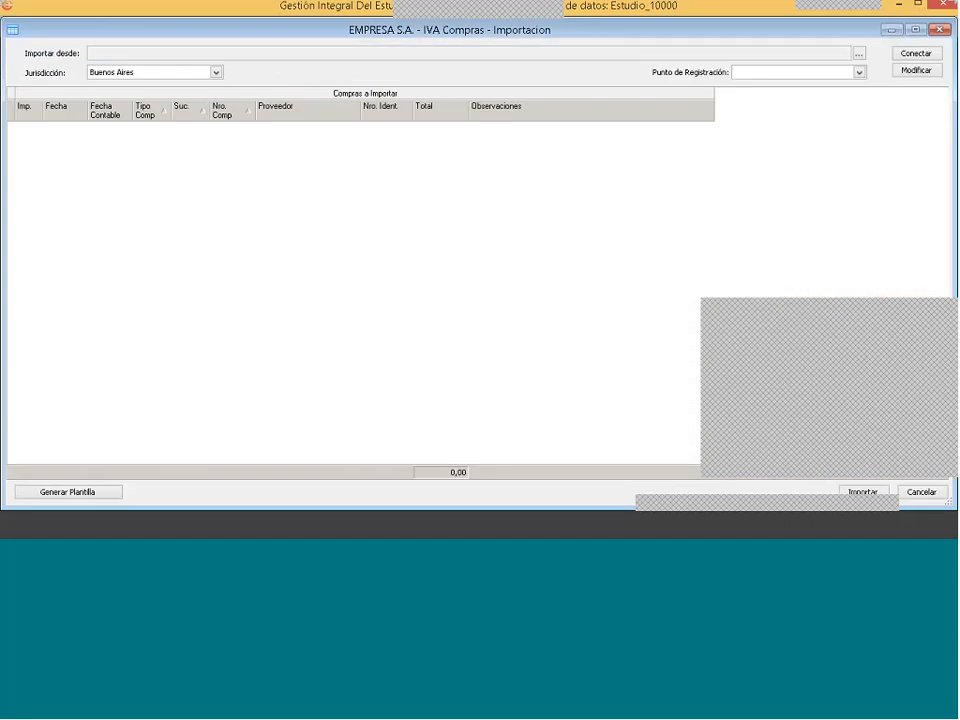
- Generate the purchases import template, accept the file naming reminder, and switch to the spreadsheet window
left_click(62, 494)
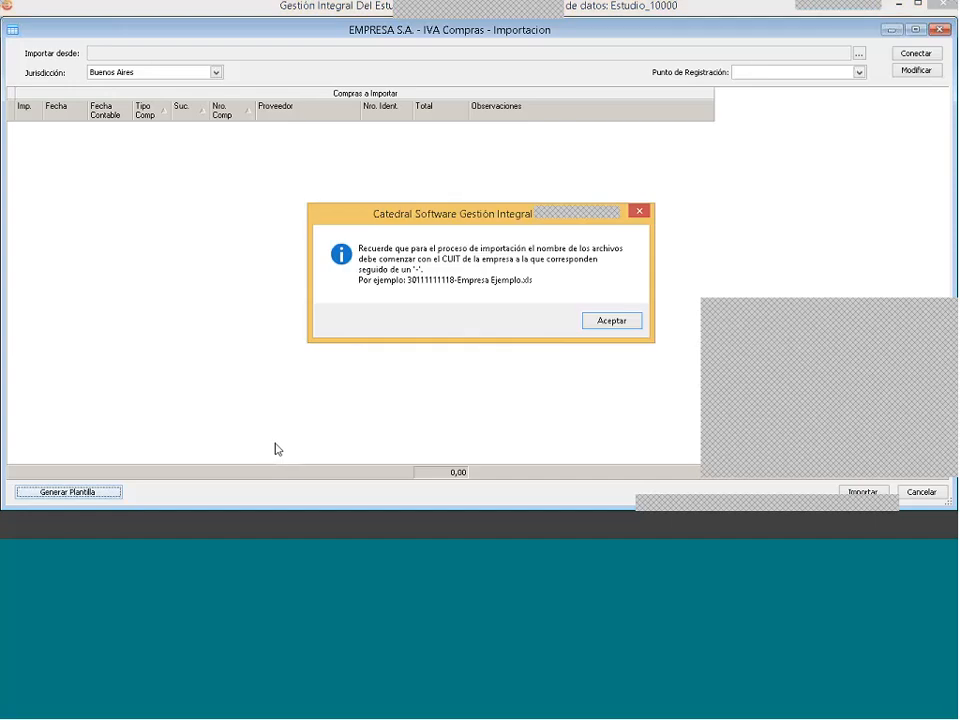
left_click(614, 322)
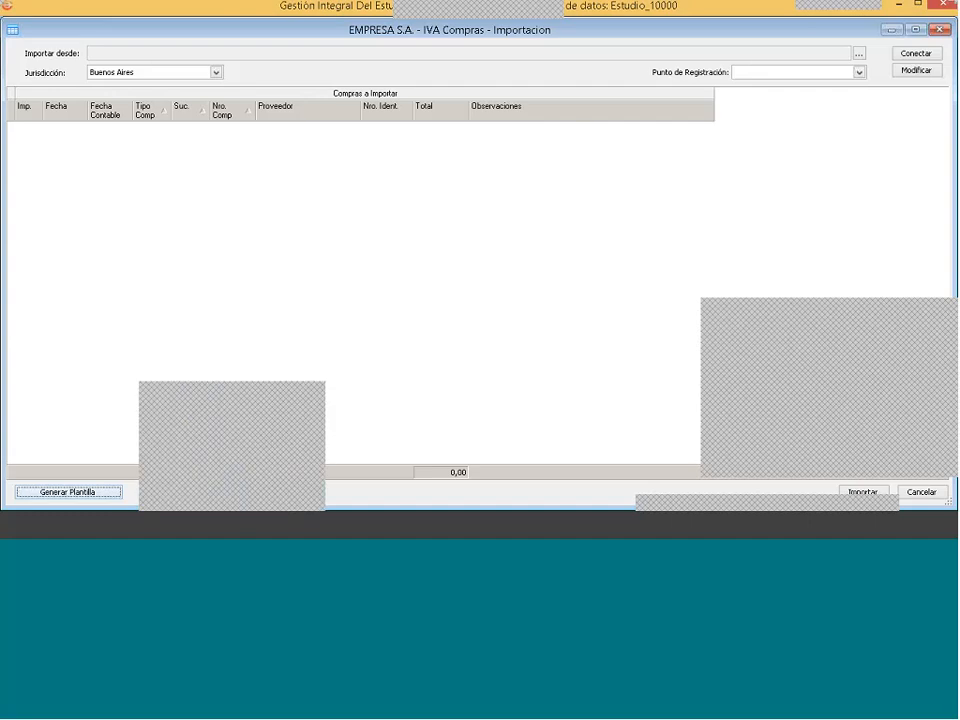
left_click(236, 528)
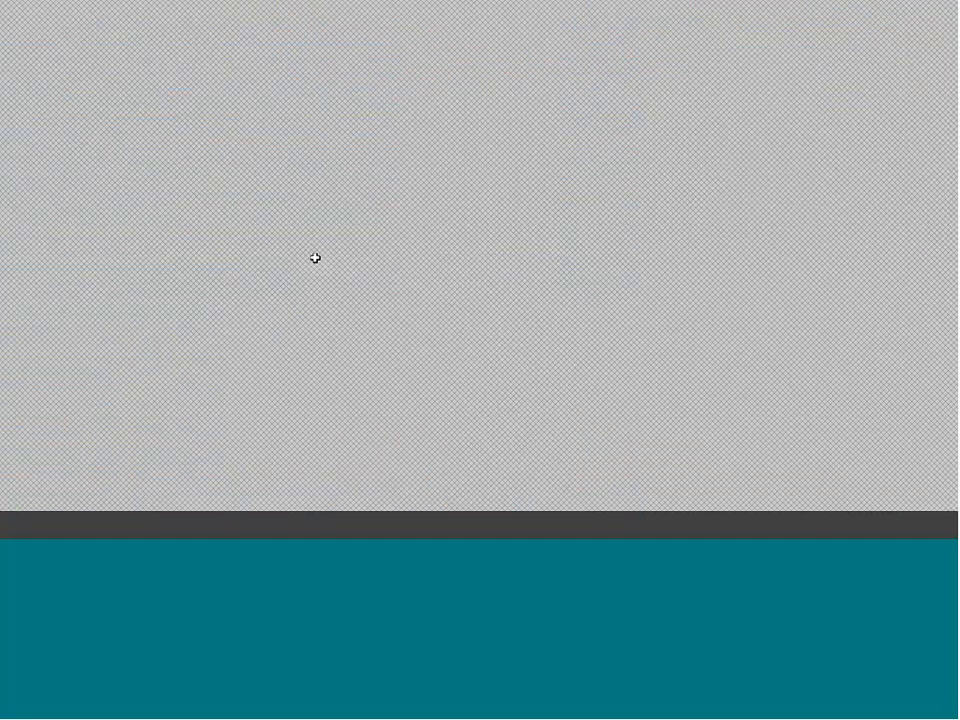